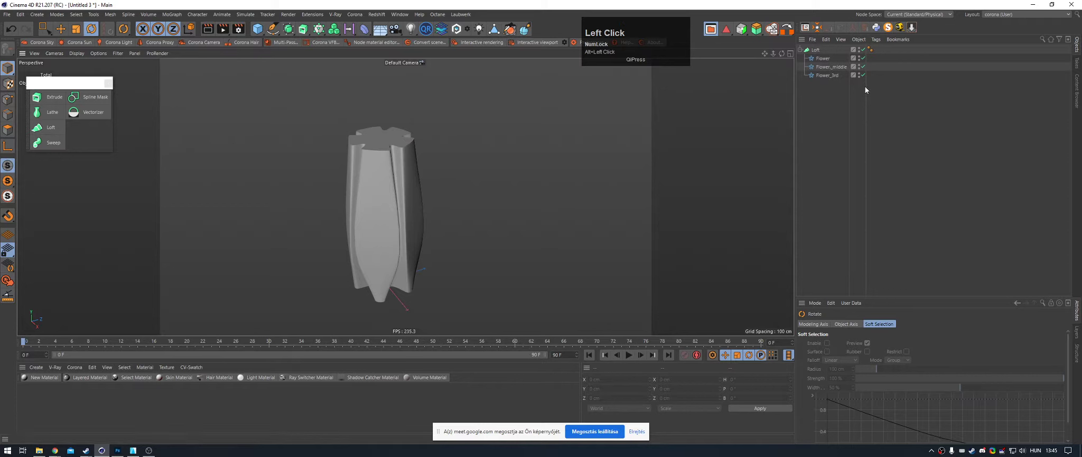
Step: Reduce the Flower_3rd spline's Inner Radius to 69 cm to deepen the grooves between its petals
left_click(825, 75)
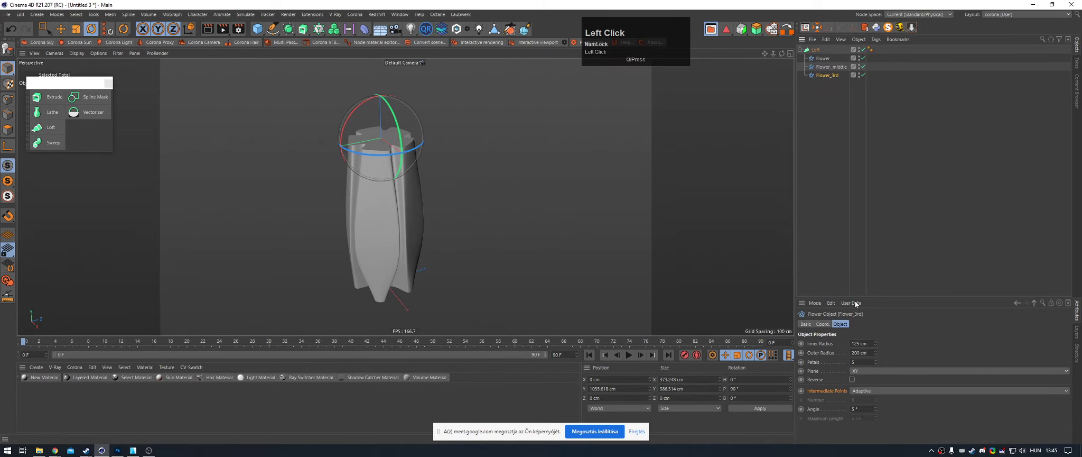
left_click_drag(875, 344, 876, 348)
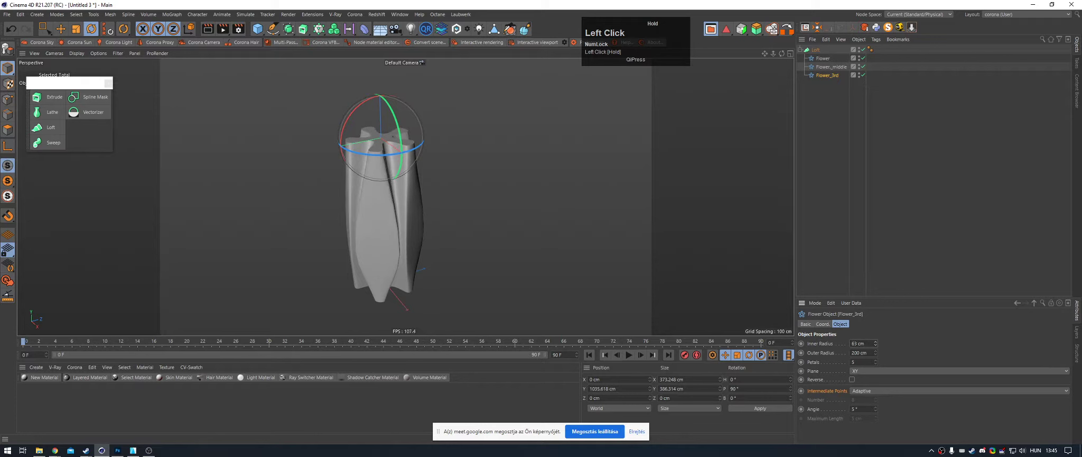
left_click_drag(470, 197, 468, 165, "alt")
right_click_drag(467, 164, 415, 168, "alt")
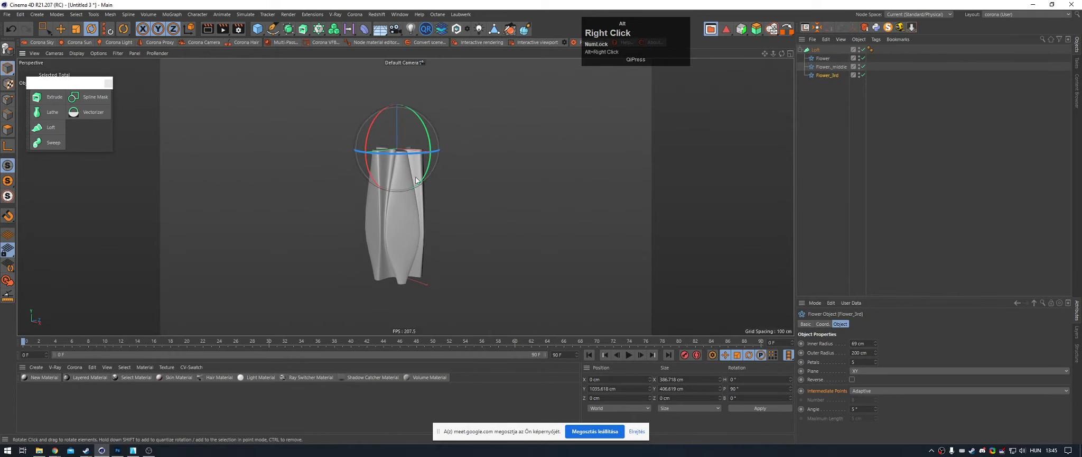
Step: Move the Flower_3rd spline up to a Y position of about 1221 cm to make the loft taller
left_click_drag(415, 168, 466, 143, "alt")
key("e")
middle_click_drag(464, 145, 512, 119, "alt")
right_click_drag(512, 119, 481, 137, "alt")
left_click_drag(461, 131, 515, 137, "alt")
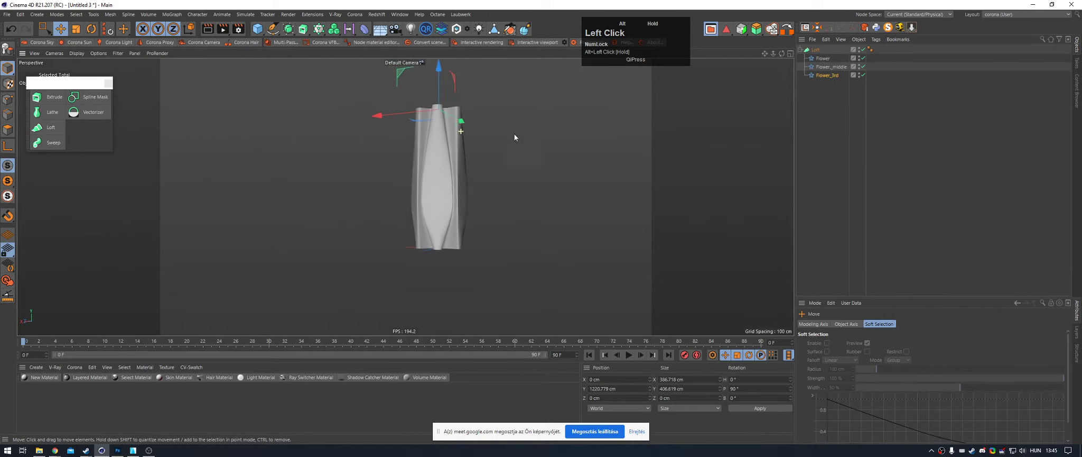
Step: Examine the taller loft from several sides, including its lower end and petal grooves
right_click_drag(515, 137, 504, 169, "alt")
left_click_drag(505, 169, 391, 156, "alt")
middle_click_drag(391, 157, 409, 146, "alt")
left_click_drag(409, 145, 469, 150, "alt")
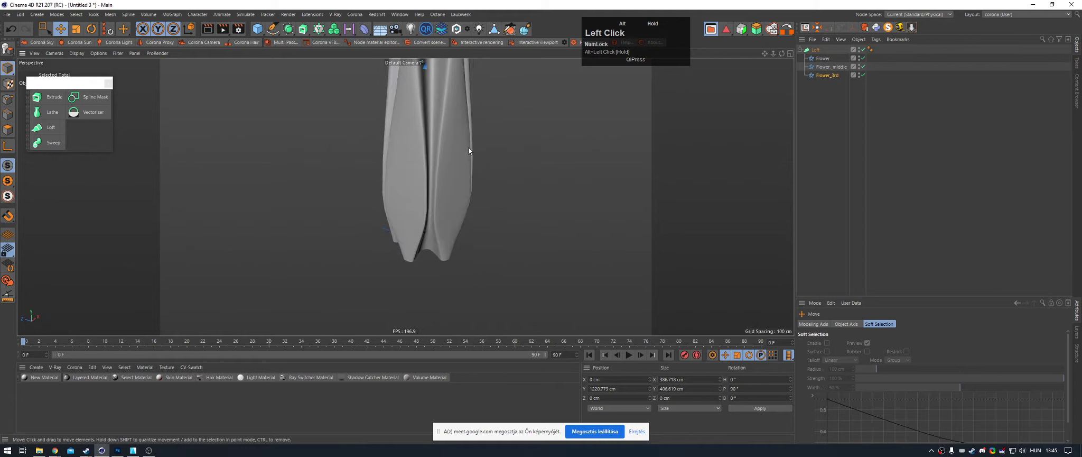
right_click_drag(469, 150, 459, 238, "alt")
left_click_drag(459, 239, 403, 205, "alt")
middle_click_drag(468, 228, 411, 185, "alt")
left_click_drag(405, 196, 563, 160, "alt")
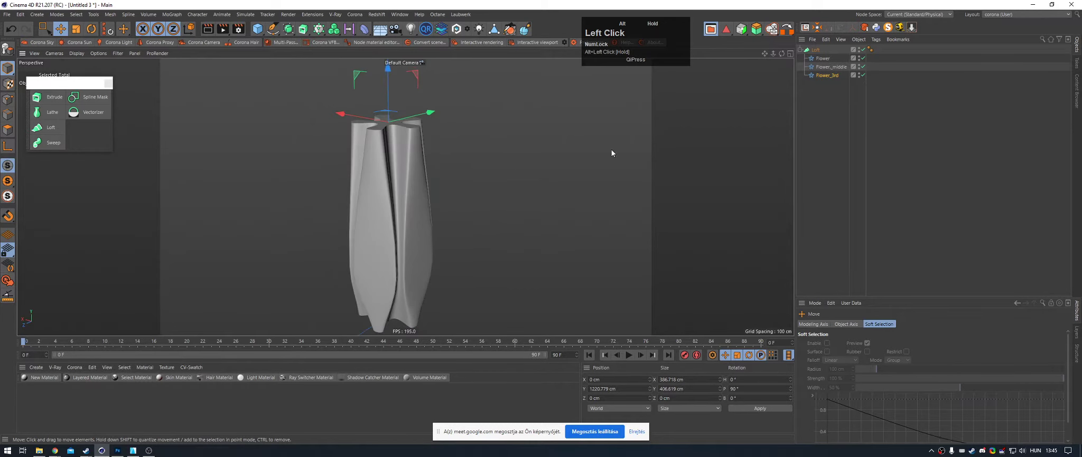
Step: Scale up the Flower_middle spline to about 682 by 712 cm so the vase bulges at its belly
left_click(833, 67)
key("t")
left_click_drag(482, 210, 581, 201, "shift")
scroll(417, 184, "down", 3)
mouse_move(406, 183)
left_mouse_down("alt")
mouse_move(488, 153)
mouse_move(653, 154)
mouse_move(700, 175)
mouse_move(718, 204)
mouse_move(725, 162)
mouse_move(686, 123)
mouse_move(562, 121)
mouse_move(363, 170)
mouse_move(147, 162)
mouse_move(147, 233)
mouse_move(183, 234)
mouse_move(213, 258)
mouse_move(358, 133)
mouse_move(463, 121)
mouse_move(402, 175)
left_mouse_up("alt")
right_click_drag(402, 175, 407, 188, "alt")
left_click_drag(407, 188, 523, 211, "alt")
Step: Move the Flower_middle spline up to a Y position of about 458 cm to raise the vase's belly
key("e")
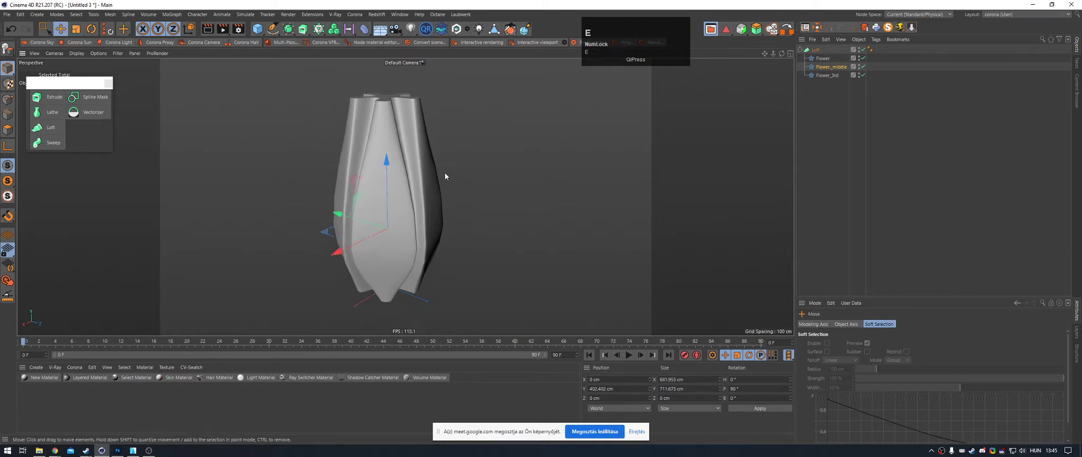
left_click_drag(445, 172, 405, 167, "alt")
right_click_drag(443, 189, 415, 174, "alt")
left_click_drag(416, 174, 468, 168, "alt")
right_click_drag(468, 168, 446, 169, "alt")
left_click_drag(446, 169, 520, 151, "alt")
left_click_drag(422, 143, 484, 143)
scroll(422, 212, "up", 3)
left_click_drag(421, 213, 490, 160, "alt")
scroll(429, 231, "down", 2, "alt")
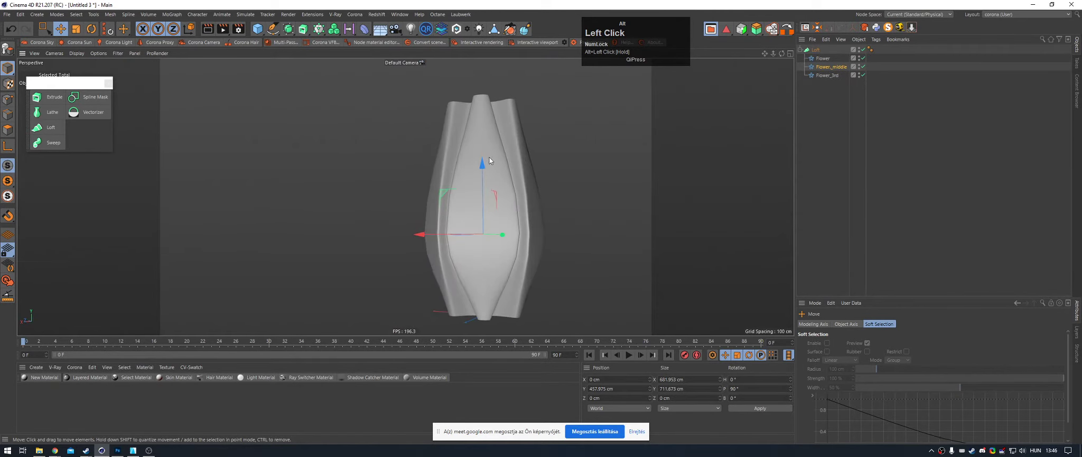
middle_click_drag(490, 160, 403, 151, "alt")
left_click_drag(403, 151, 439, 125, "alt")
middle_click_drag(439, 124, 418, 143, "alt")
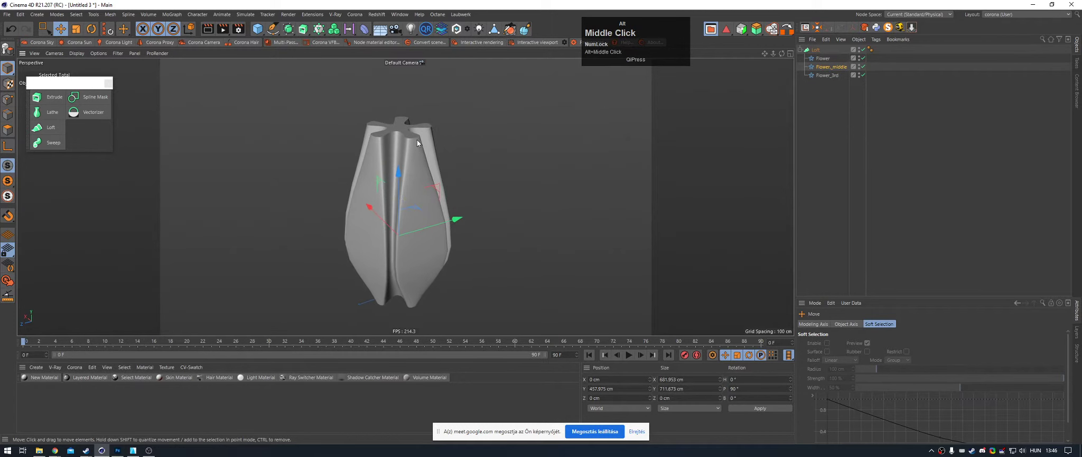
left_click_drag(417, 143, 205, 121, "alt")
Step: Select the Loft and examine its mesh density along the curved side silhouette
left_click(396, 158)
scroll(399, 160, "up", 2)
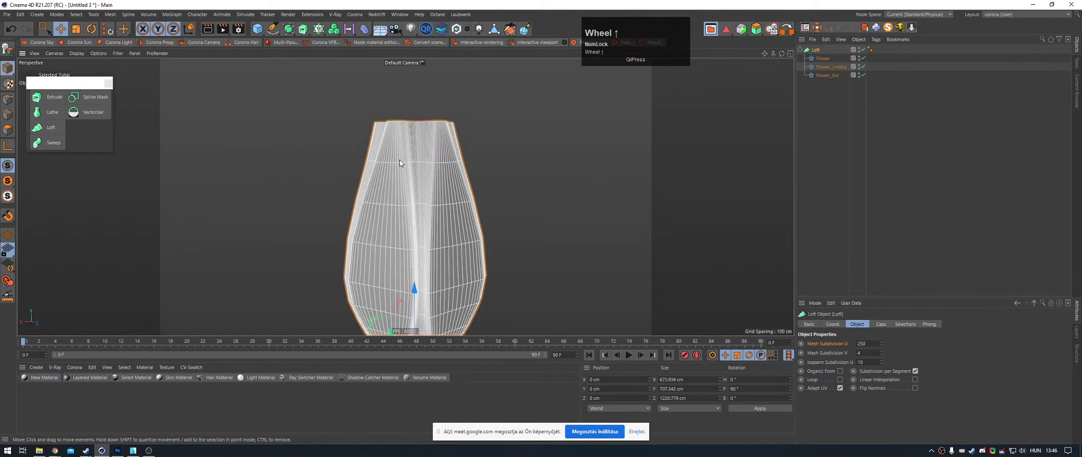
scroll(399, 160, "up", 2)
middle_click_drag(445, 177, 406, 103, "alt")
scroll(416, 157, "down", 2)
left_click_drag(415, 156, 455, 202, "alt")
right_click_drag(455, 203, 354, 190, "alt")
left_click_drag(354, 190, 366, 191, "alt")
right_click_drag(365, 189, 344, 201, "alt")
left_click_drag(344, 200, 368, 191, "alt")
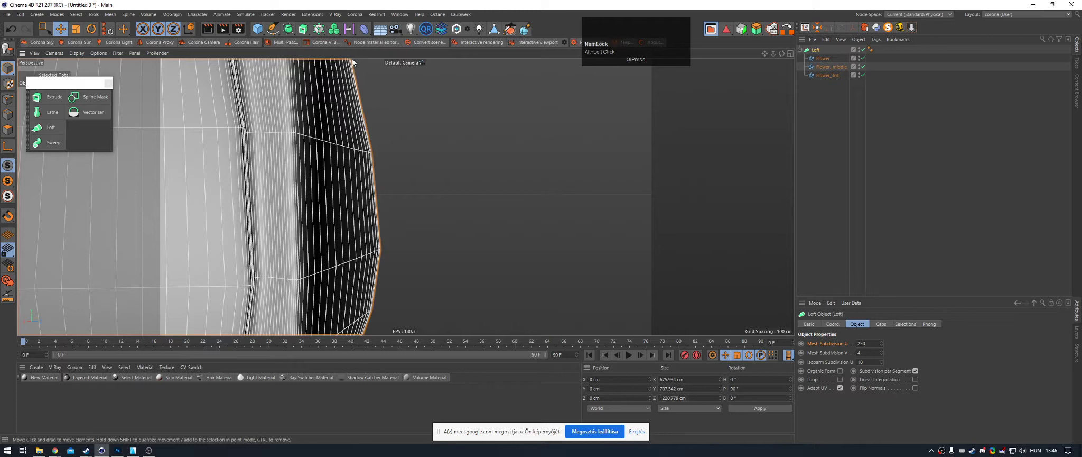
Step: Set the Loft's Mesh Subdivision V to 40 for a smoother vertical profile, and deselect the object
middle_click_drag(398, 155, 435, 151)
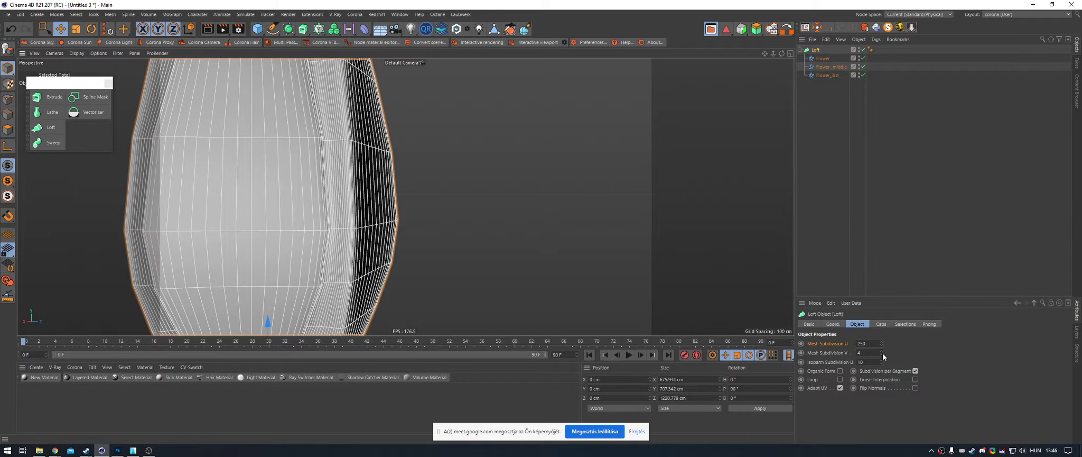
left_click_drag(883, 353, 882, 326)
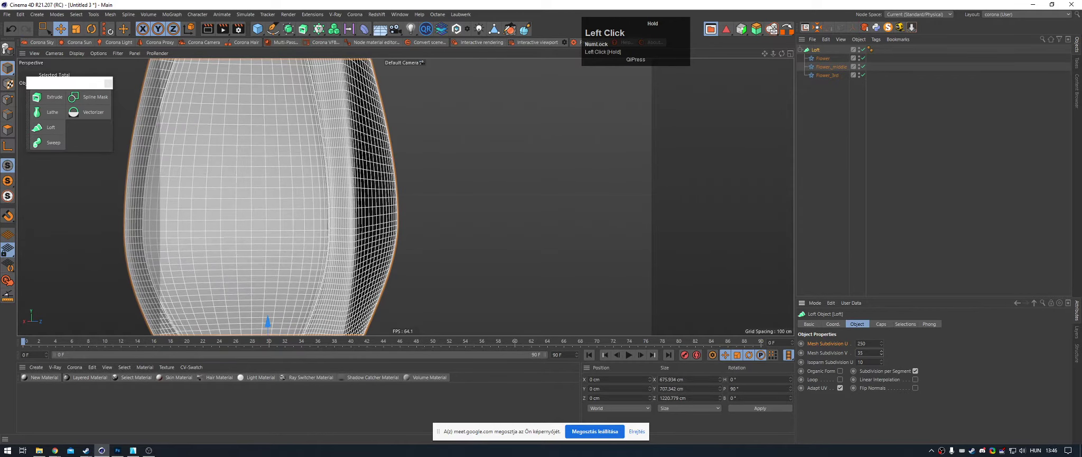
scroll(877, 352, "up", 10)
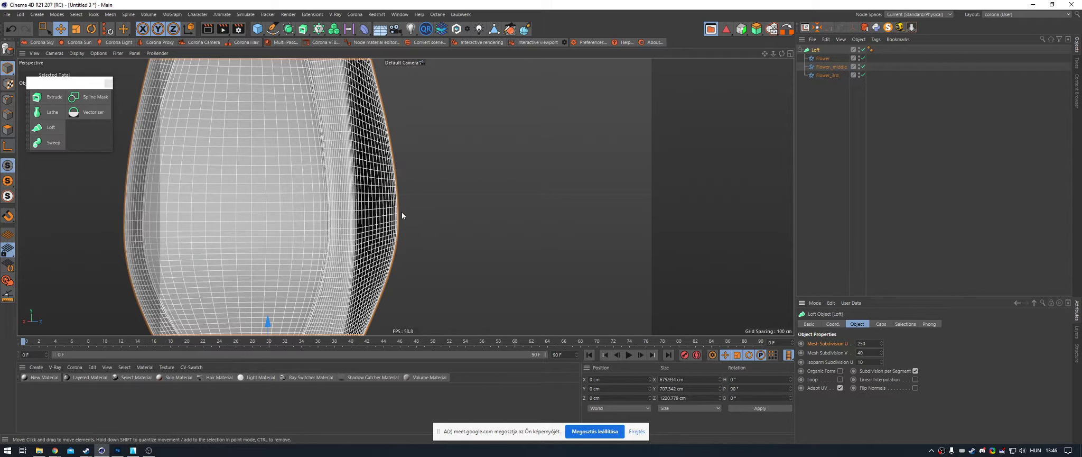
left_click(739, 257)
scroll(471, 204, "down", 8)
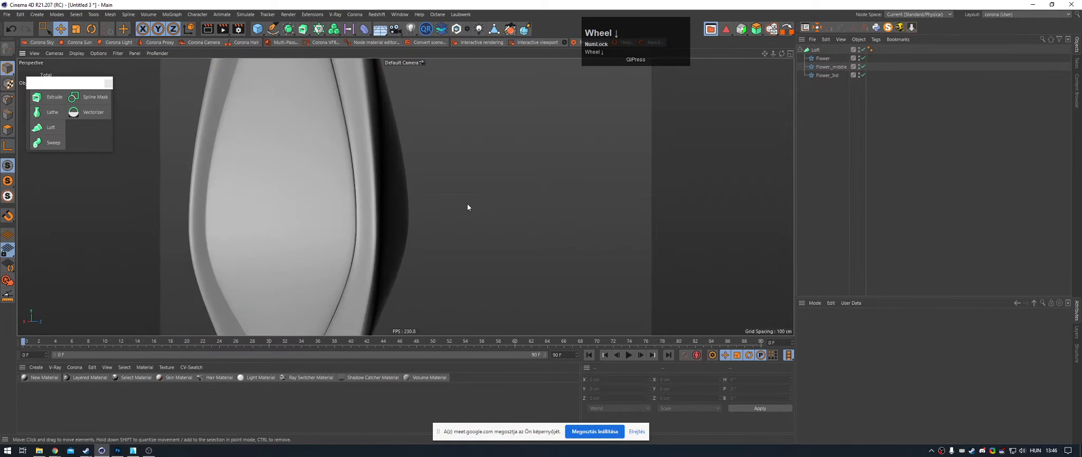
scroll(599, 266, "down", 3)
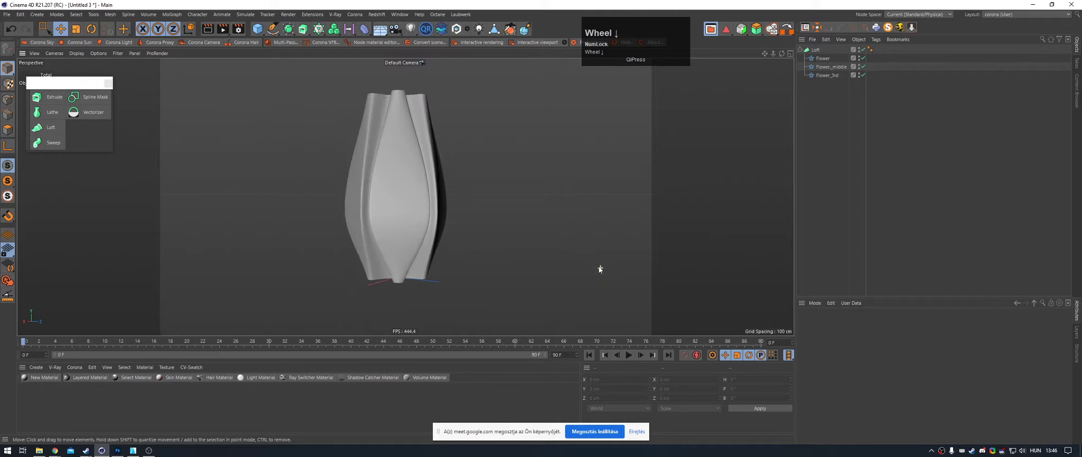
Step: Examine the smoothed vase from above and from the sides, both shaded and with the Loft's wireframe shown
left_click_drag(782, 53, 334, 85)
scroll(326, 92, "up", 5)
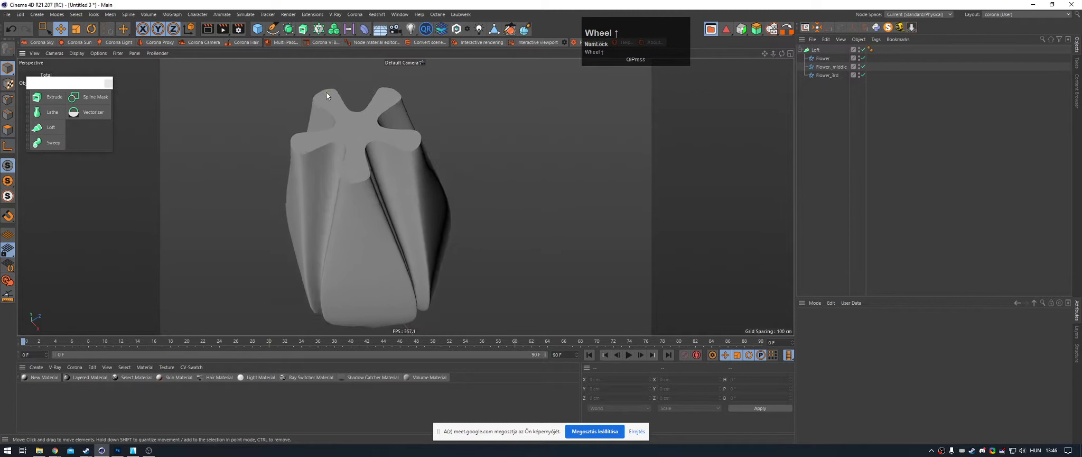
scroll(351, 105, "down", 4)
scroll(349, 109, "up", 3)
scroll(348, 109, "up", 2)
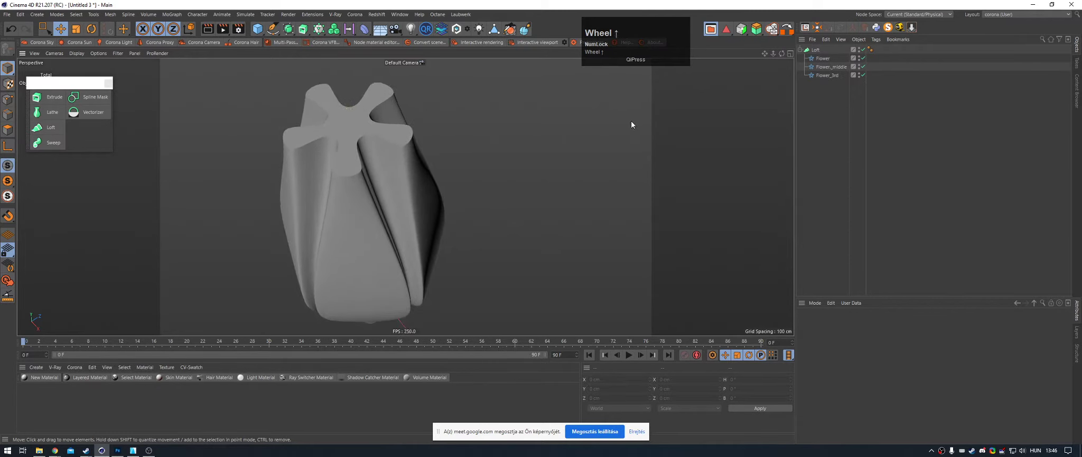
left_click(817, 49)
scroll(382, 133, "down", 3)
left_click_drag(383, 134, 381, 78, "alt")
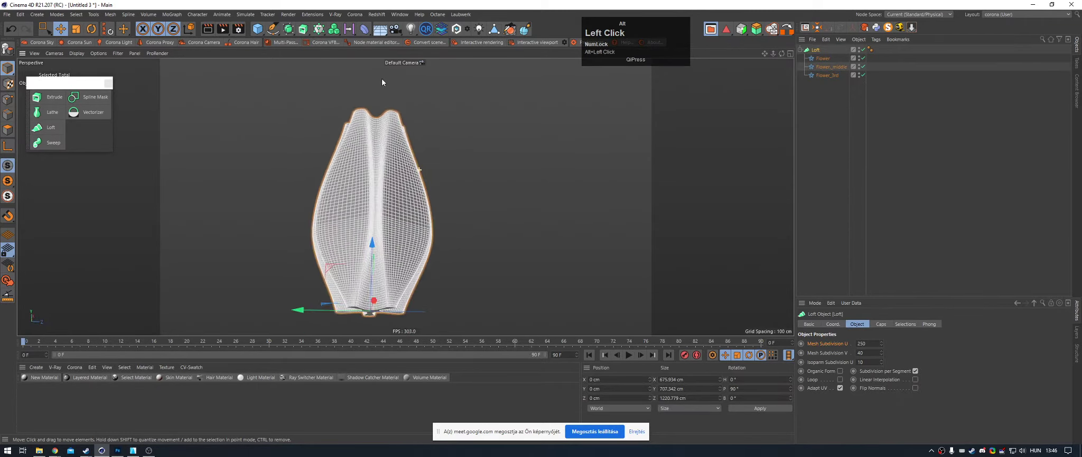
middle_click_drag(394, 181, 395, 117, "alt")
mouse_move(396, 120)
left_mouse_down("alt")
mouse_move(411, 164)
mouse_move(391, 125)
left_mouse_up("alt")
middle_click_drag(392, 126, 394, 159, "alt")
left_click_drag(393, 159, 395, 127, "alt")
middle_click_drag(395, 127, 396, 156, "alt")
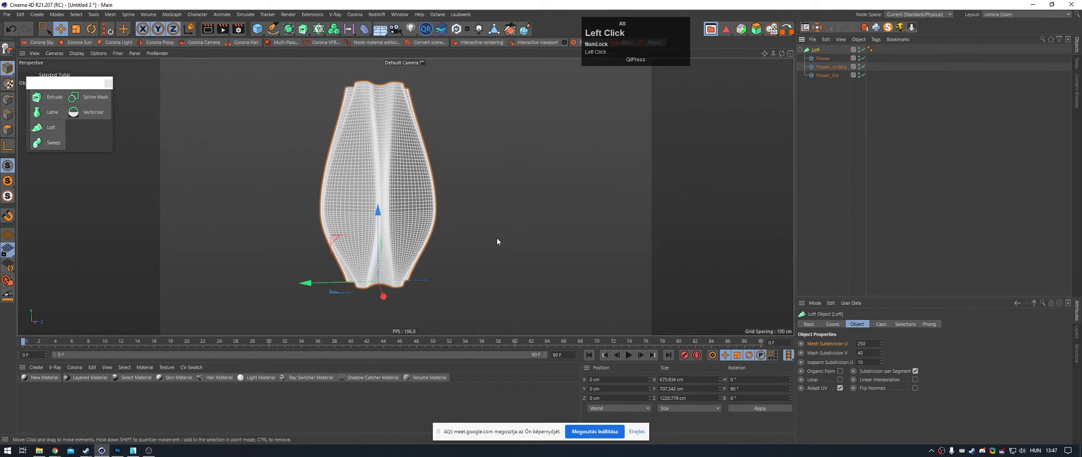
right_click_drag(347, 231, 366, 223, "alt")
left_click_drag(354, 218, 377, 201, "alt")
middle_click_drag(378, 201, 423, 184, "alt")
left_click_drag(424, 184, 481, 184, "alt")
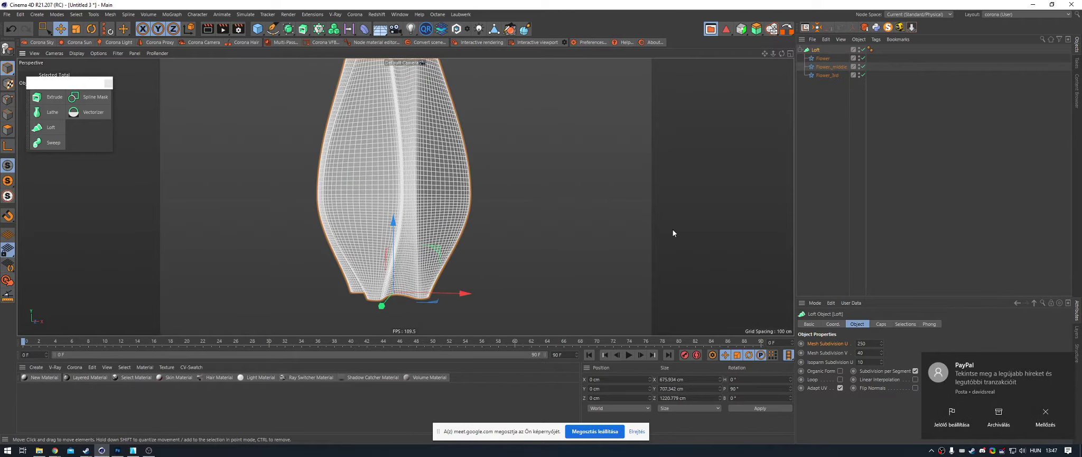
Step: Dismiss the PayPal notification and set Windows Focus Assist to priority only (Csak prioritások)
left_click(1046, 417)
right_click(1069, 450)
mouse_move(1053, 415)
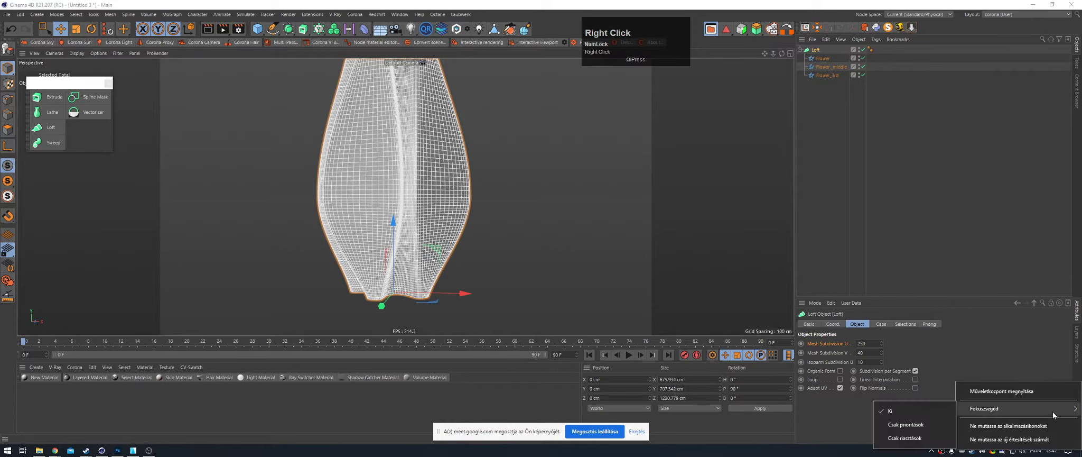
left_click(926, 424)
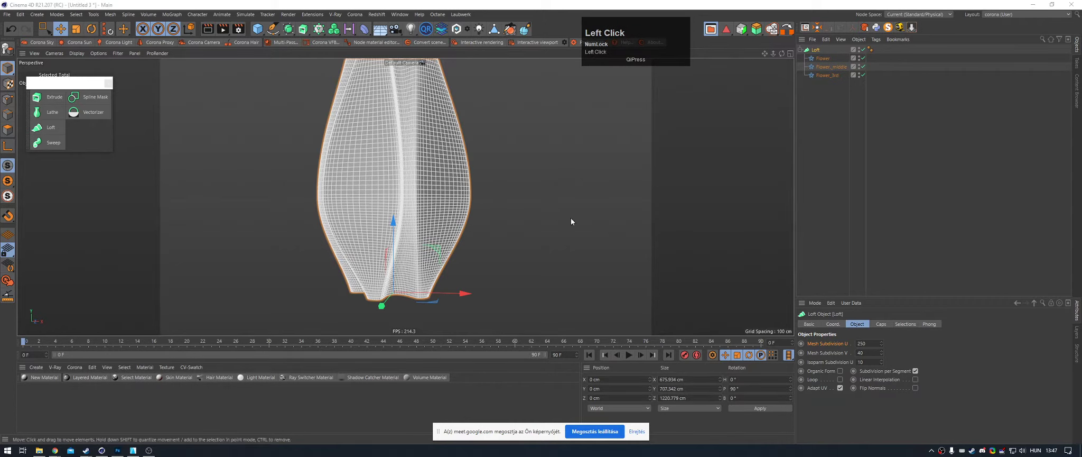
Step: Disable Subdivision per Segment for the Loft and try toggling its Organic Form option
left_click(916, 371)
scroll(403, 184, "up", 3)
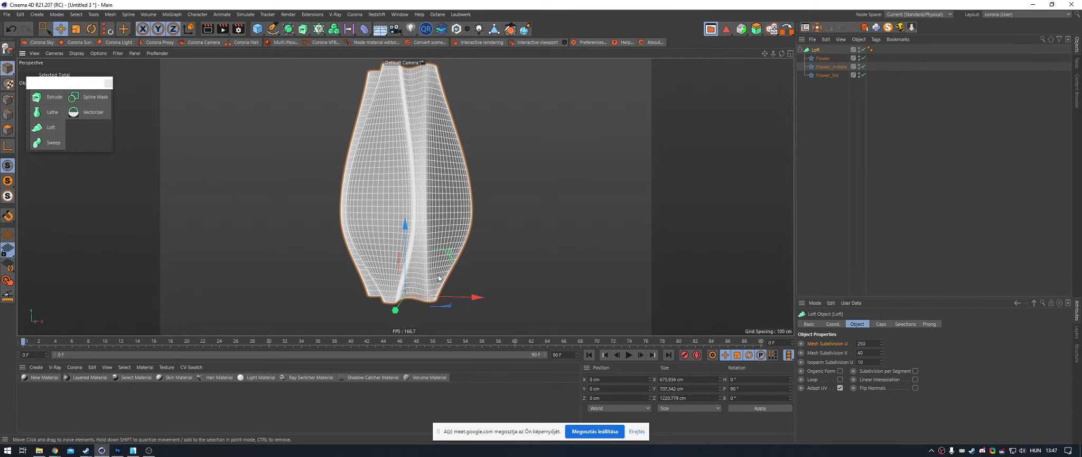
left_click(840, 371)
Step: Examine the mesh distribution on the vase's walls and the capped star-shaped top
middle_click_drag(409, 119, 410, 128, "alt")
left_click_drag(410, 127, 434, 151, "alt")
middle_click_drag(423, 127, 429, 148, "alt")
right_click_drag(415, 132, 463, 132, "alt")
left_click_drag(464, 132, 467, 142, "alt")
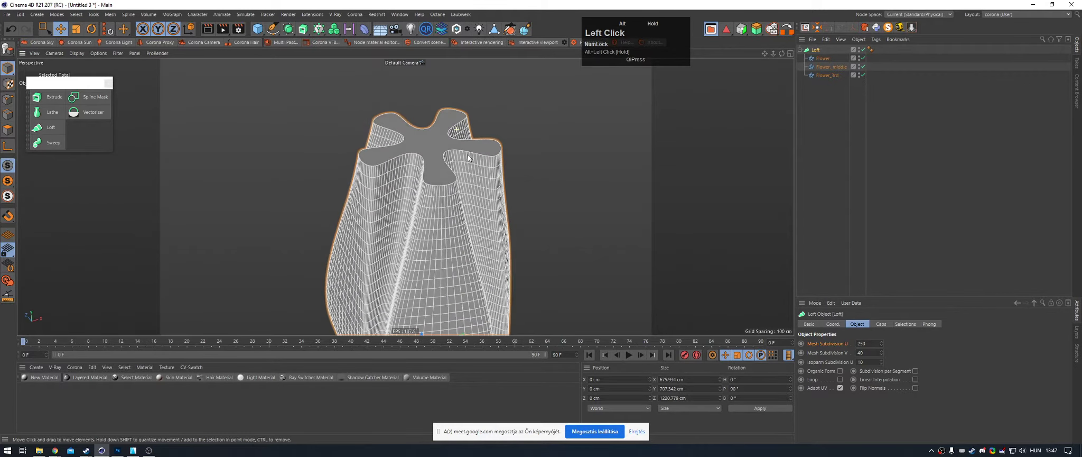
right_click_drag(468, 142, 473, 151, "alt")
left_click_drag(473, 151, 452, 145, "alt")
middle_click_drag(452, 145, 457, 112, "alt")
left_click_drag(456, 111, 693, 108, "alt")
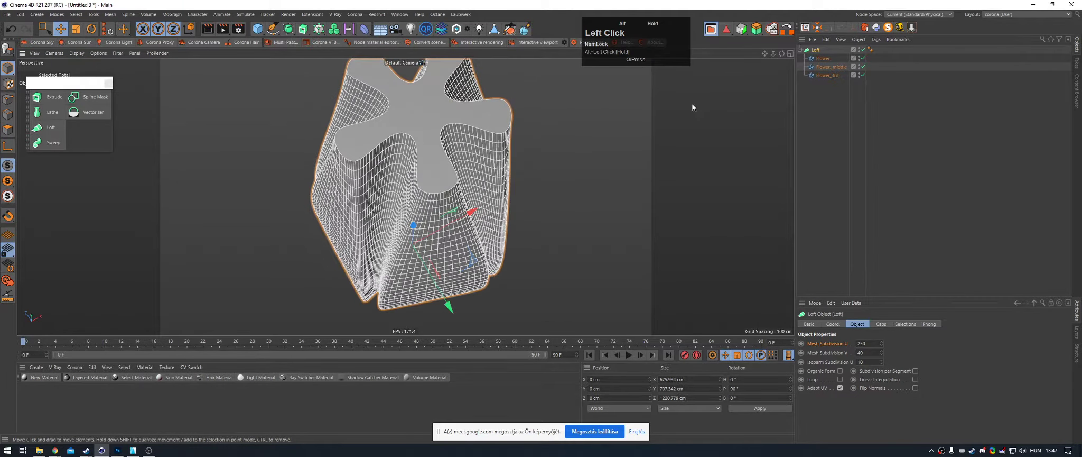
Step: Turn off the Loft's End Cap to open the vase's top, keeping the Start Cap enabled as its base
left_click(882, 323)
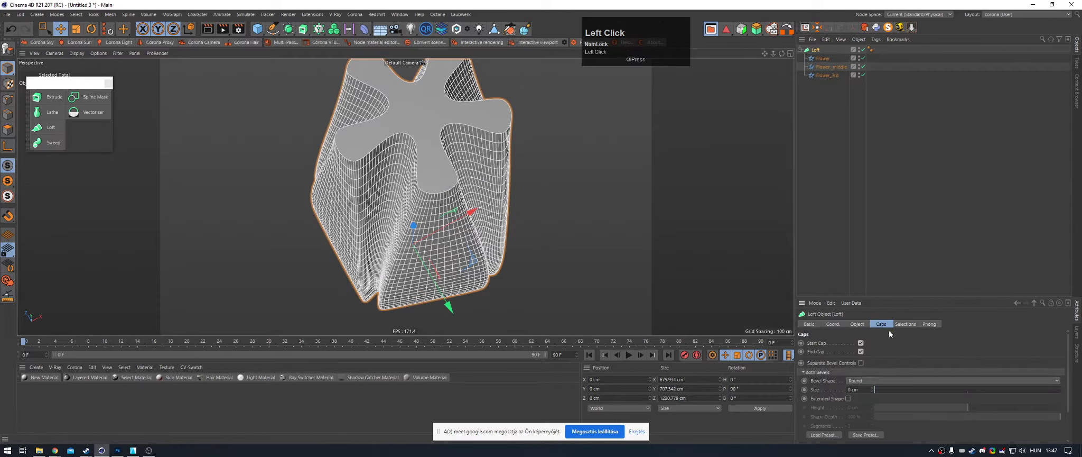
left_click(862, 351)
mouse_move(519, 169)
left_mouse_down("alt")
mouse_move(522, 193)
mouse_move(516, 167)
mouse_move(529, 183)
left_mouse_up("alt")
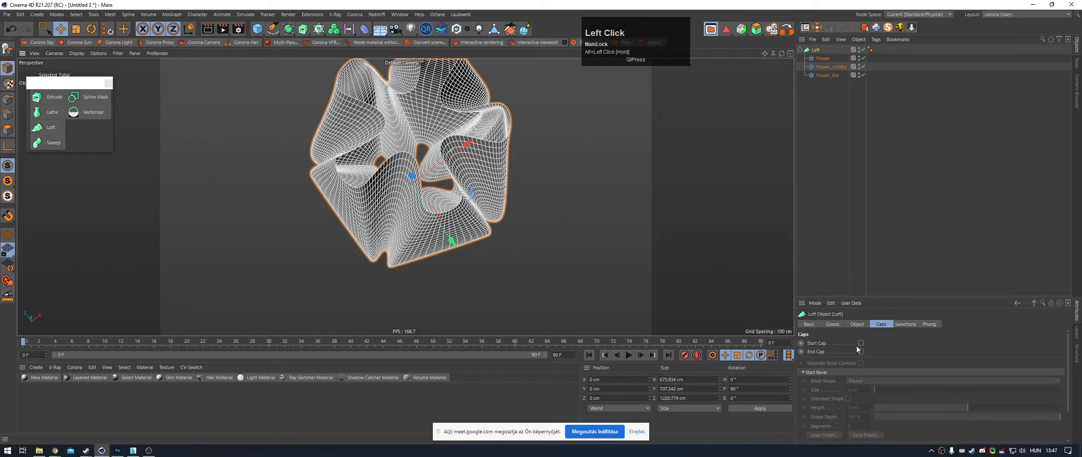
left_click(861, 342)
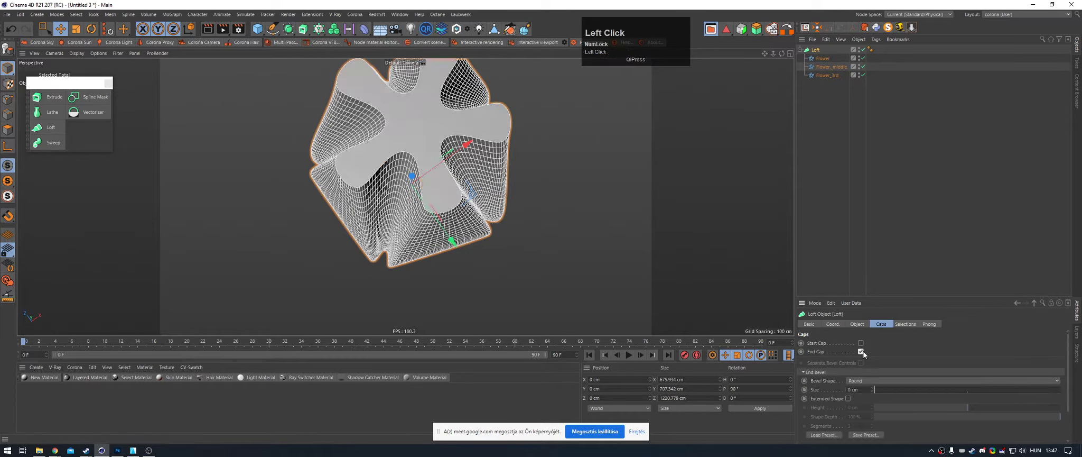
Step: Examine the inside of the opened vase from above, down to its closed base
left_click_drag(629, 239, 441, 138, "alt")
right_click_drag(441, 137, 515, 202, "alt")
left_click_drag(515, 202, 486, 159, "alt")
right_click_drag(486, 159, 284, 219, "alt")
left_click_drag(284, 218, 475, 139, "alt")
right_click_drag(475, 139, 484, 145, "alt")
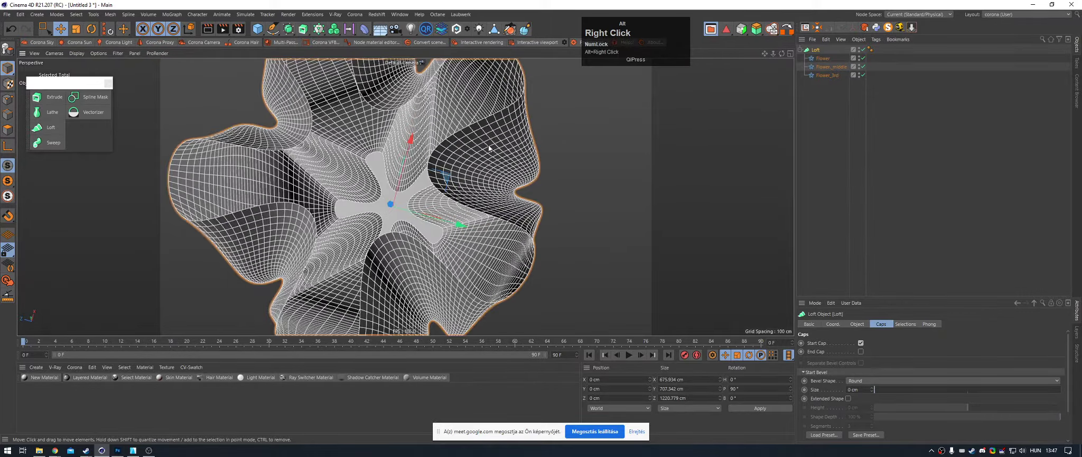
mouse_move(483, 145)
left_mouse_down("alt")
mouse_move(526, 141)
mouse_move(533, 124)
mouse_move(528, 138)
mouse_move(497, 145)
left_mouse_up("alt")
mouse_move(497, 145)
right_mouse_down("alt")
mouse_move(523, 157)
mouse_move(512, 152)
right_mouse_up("alt")
left_click_drag(513, 152, 428, 113, "alt")
right_click_drag(428, 113, 379, 172, "alt")
left_click_drag(379, 172, 570, 207, "alt")
Step: Examine the vase's outer walls and the thin open rim at its top
middle_click_drag(570, 207, 505, 165, "alt")
left_click_drag(506, 165, 485, 126, "alt")
middle_click_drag(485, 126, 391, 243, "alt")
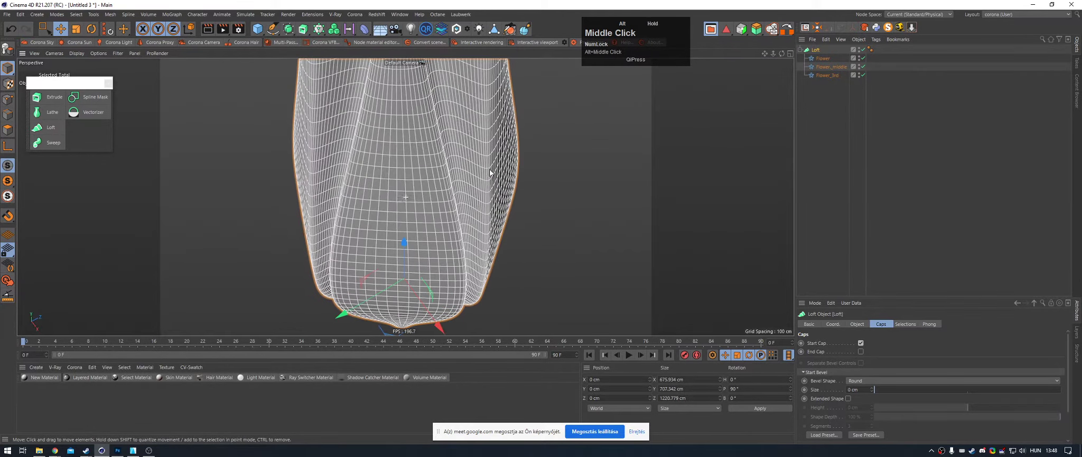
left_click_drag(391, 242, 514, 137, "alt")
scroll(447, 107, "down", 1, "alt")
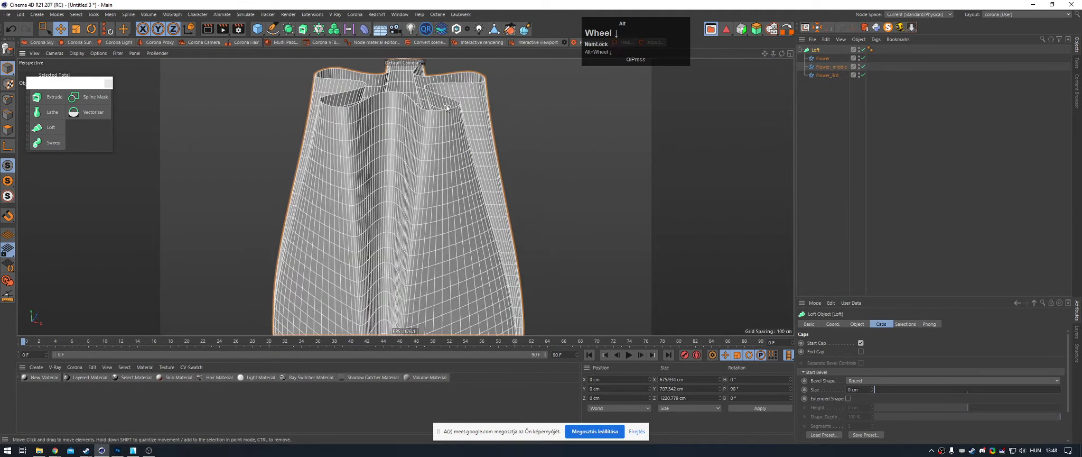
middle_click_drag(446, 107, 453, 210, "alt")
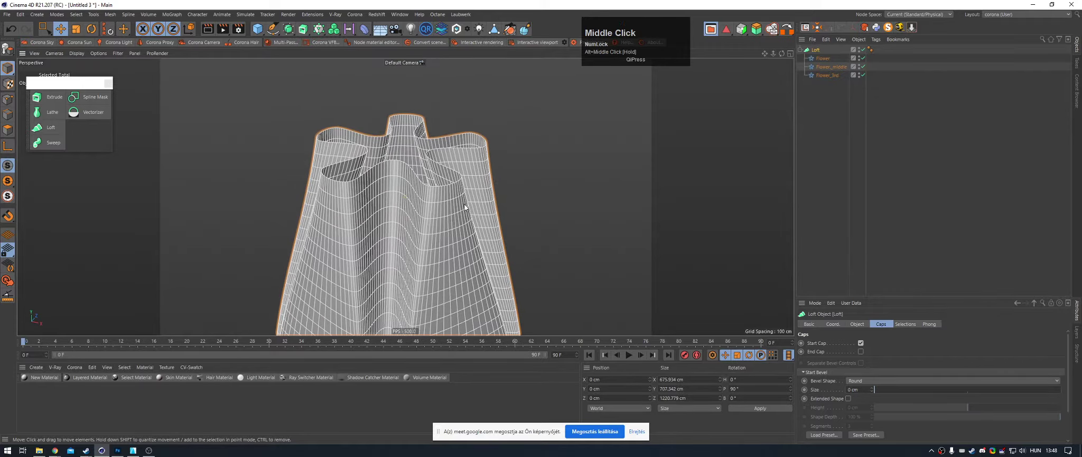
left_click_drag(465, 206, 452, 187, "alt")
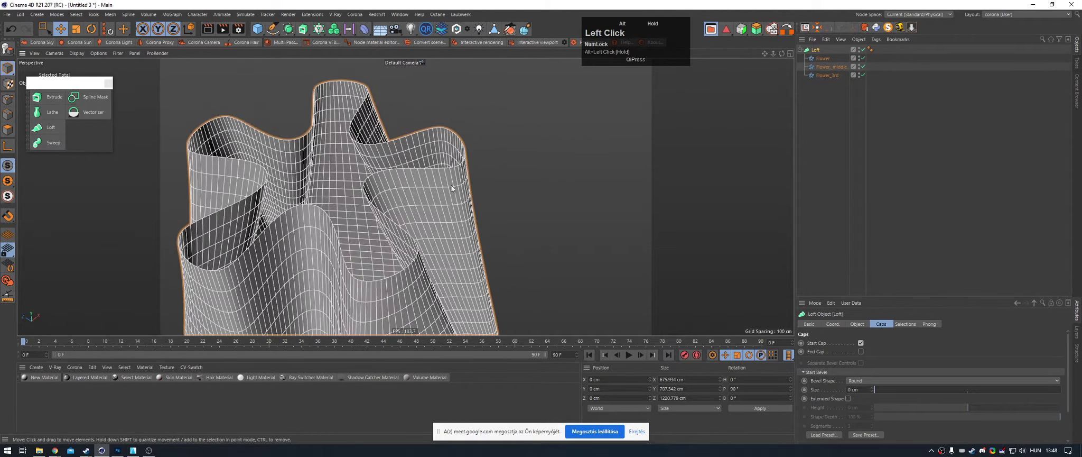
scroll(463, 159, "down", 3, "alt")
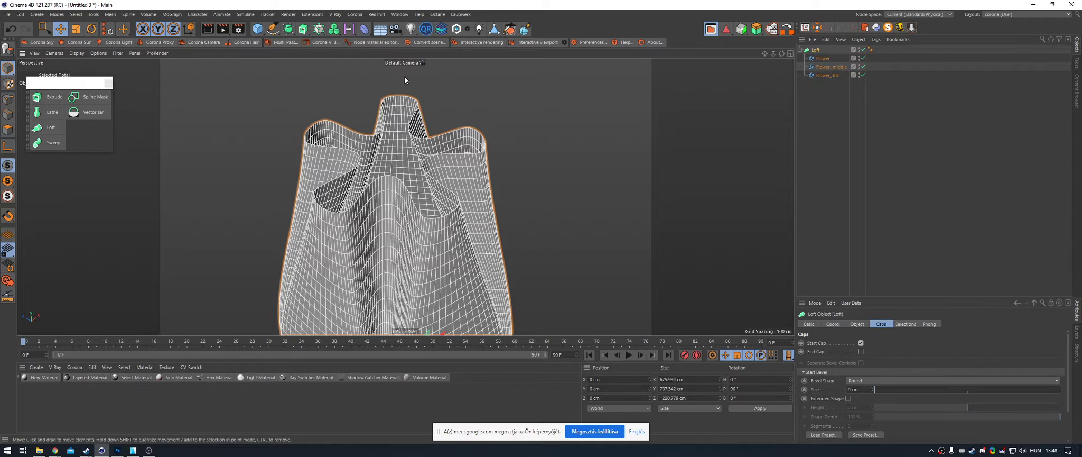
Step: Examine the opened vase's folded rim and inner surfaces from above, from the side and up close
left_click_drag(405, 80, 401, 144, "alt")
right_click_drag(400, 143, 429, 158, "alt")
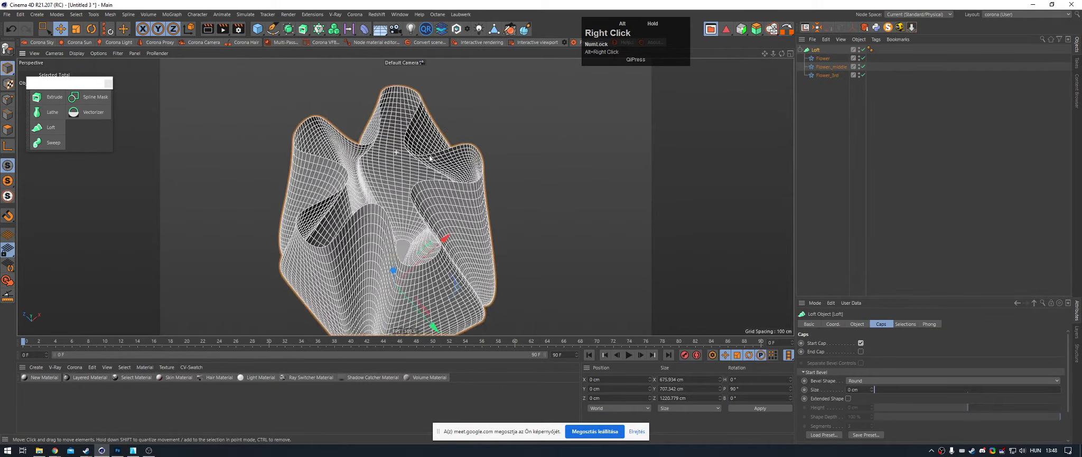
left_click_drag(429, 157, 430, 137, "alt")
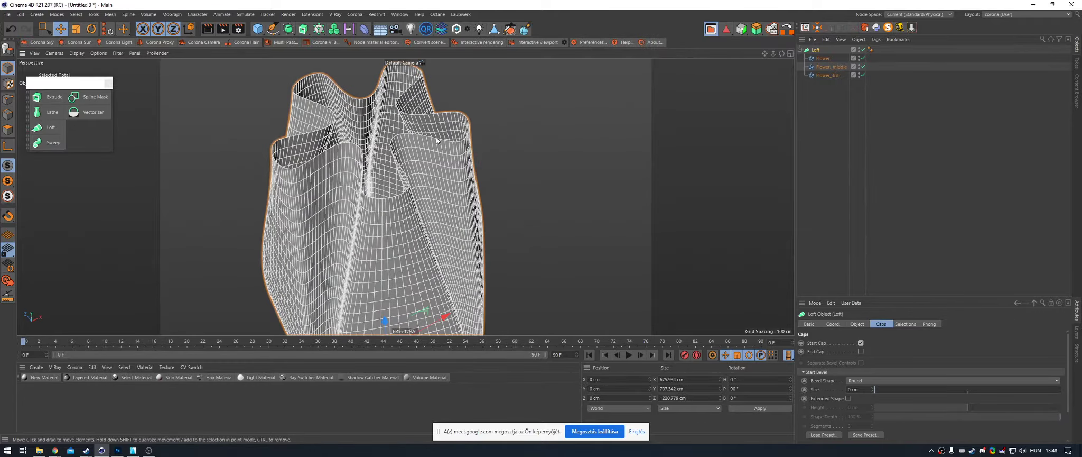
left_click_drag(437, 137, 447, 139, "alt")
left_click(820, 51)
right_click_drag(414, 150, 447, 157, "alt")
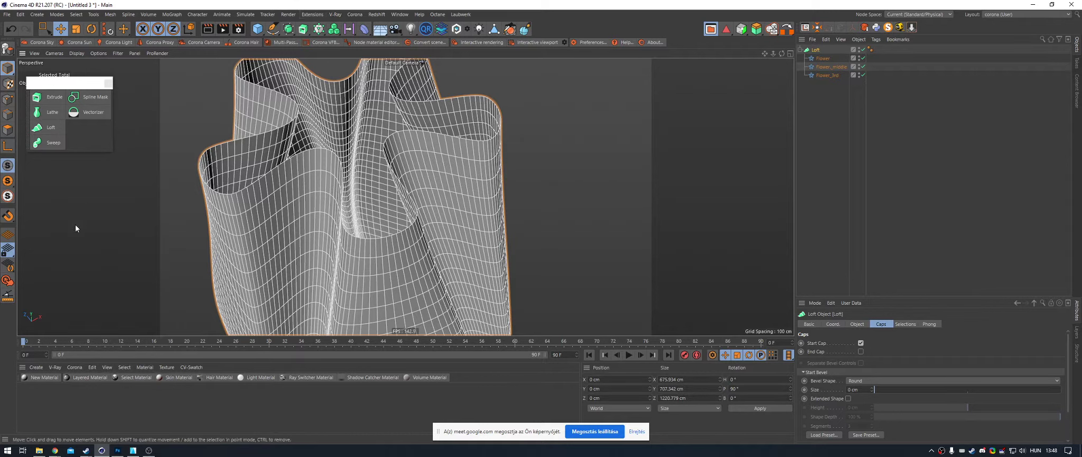
Step: Switch to Chrome and open the bookmarked Oktatási_anyagok Google Drive folder in a new tab
mouse_move(56, 453)
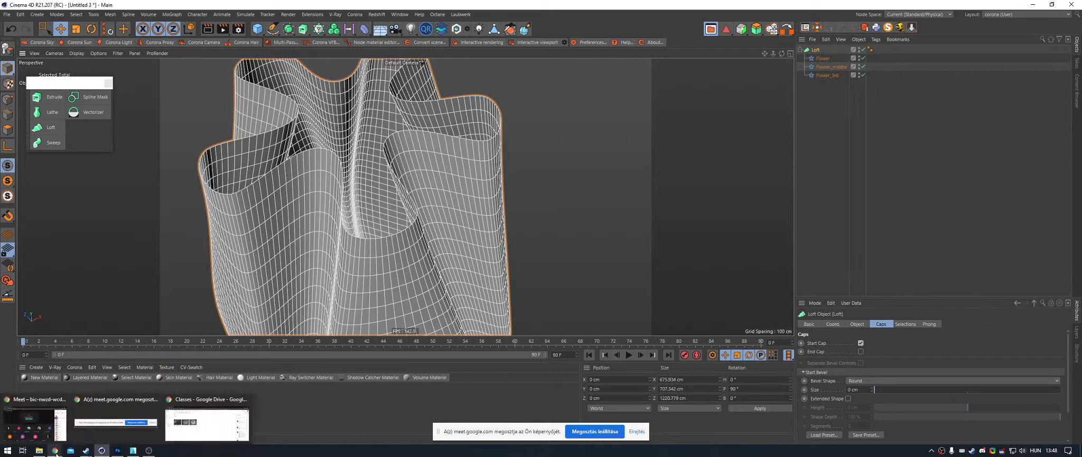
left_click(207, 423)
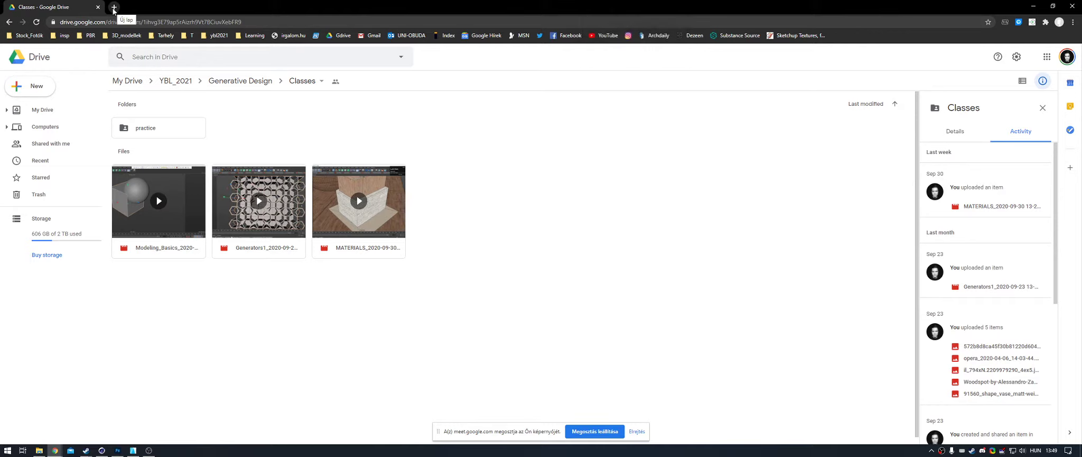
left_click(113, 10)
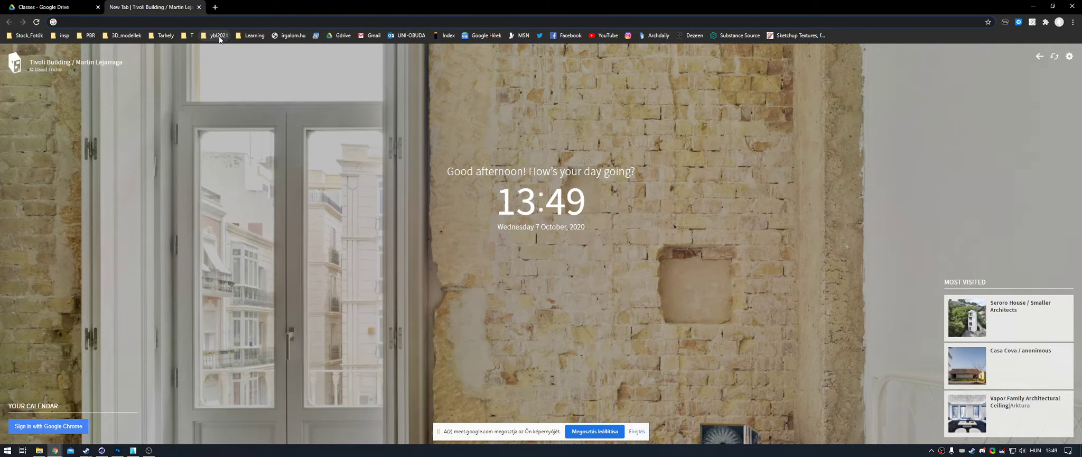
left_click(238, 37)
mouse_move(163, 37)
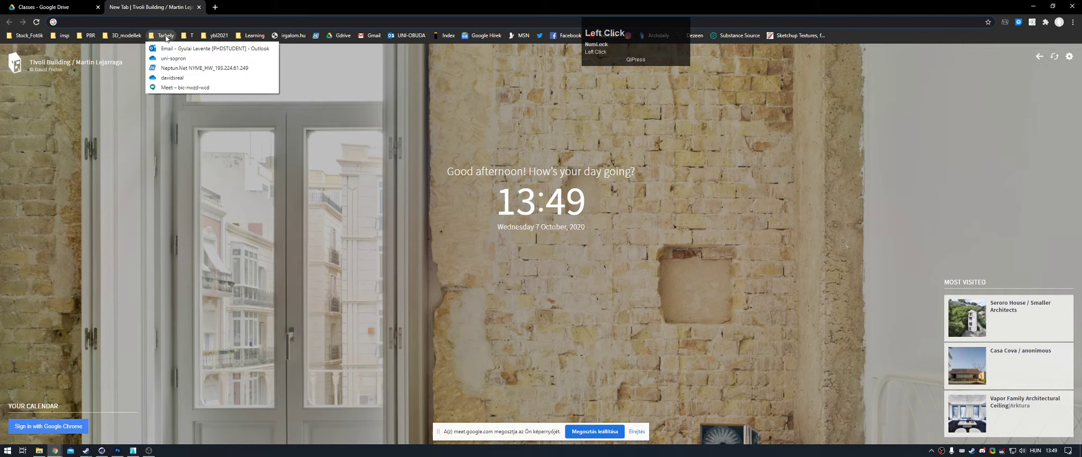
mouse_move(217, 36)
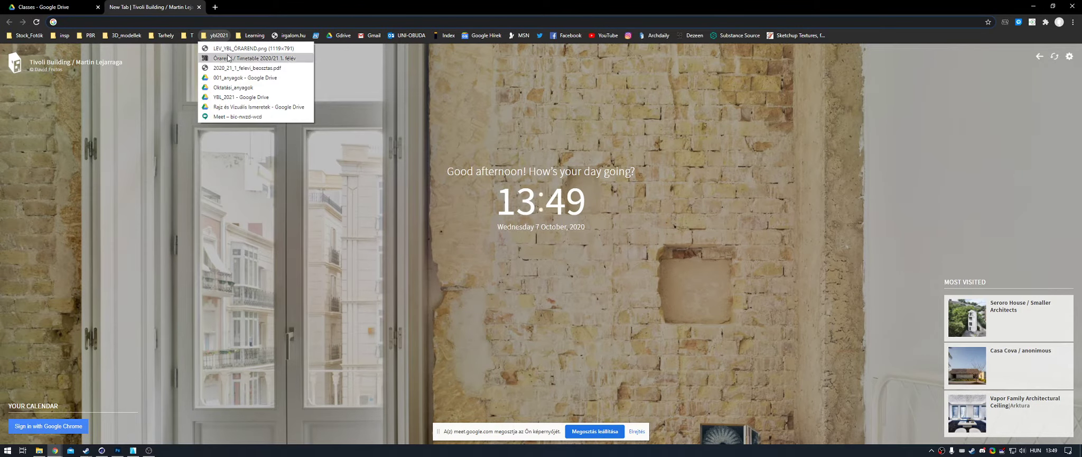
left_click(257, 87)
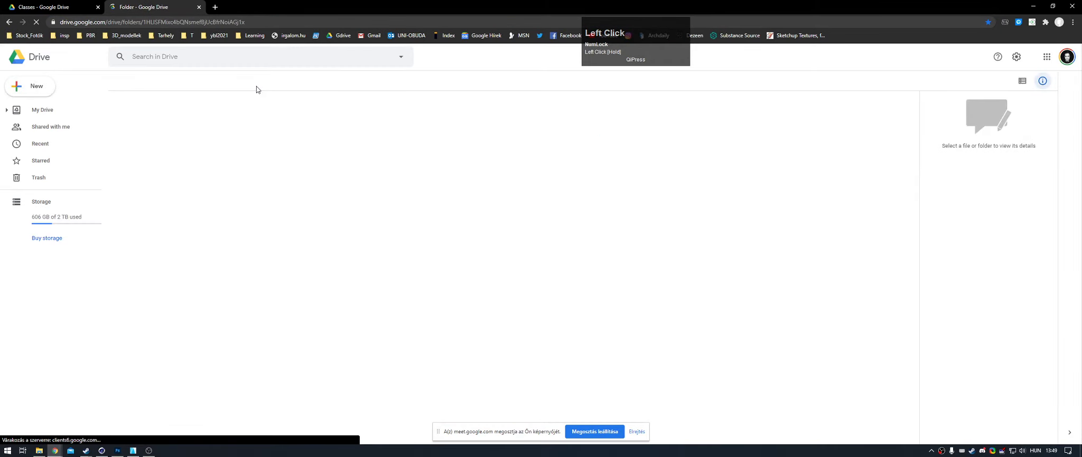
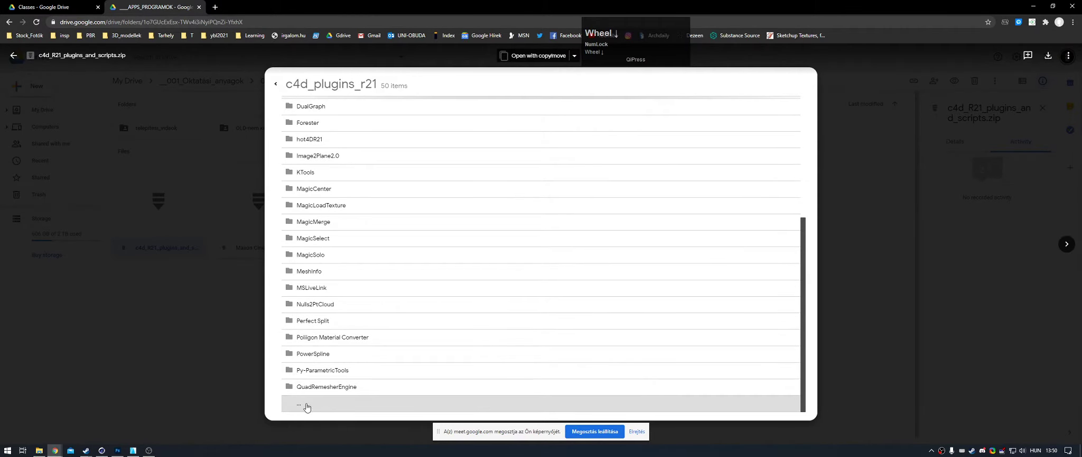
Step: Browse the c4d_plugins_r21 folder inside c4d_R21_plugins_and_scripts.zip and close the archive preview
left_click(306, 405)
left_click(276, 85)
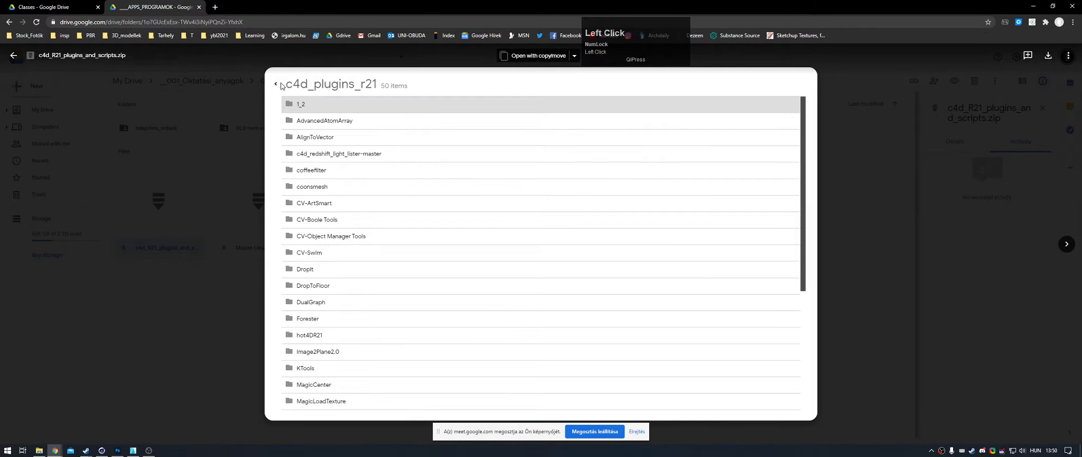
scroll(416, 243, "down", 3)
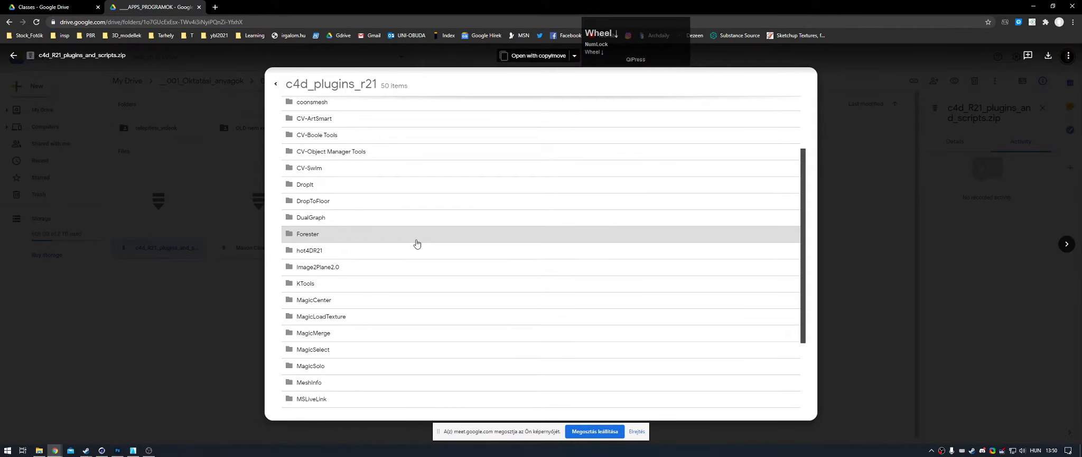
left_click(236, 304)
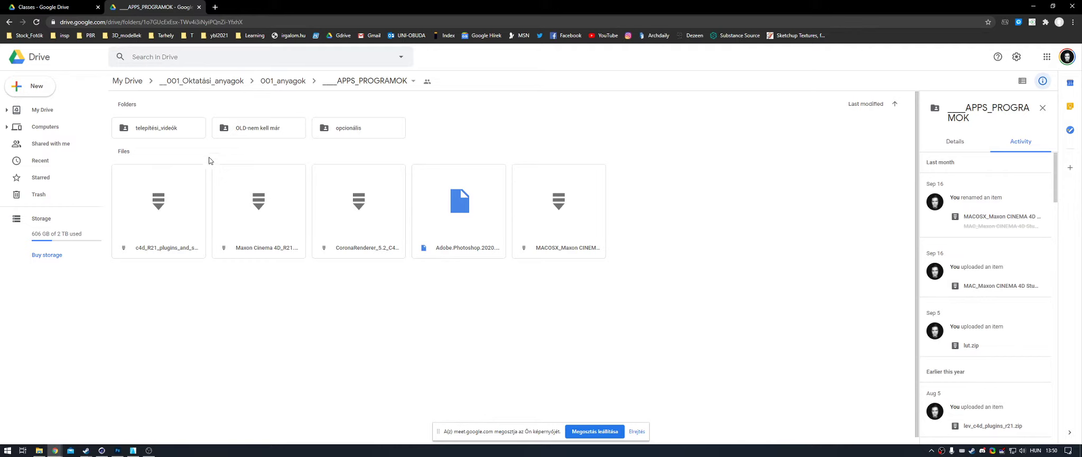
left_click(102, 450)
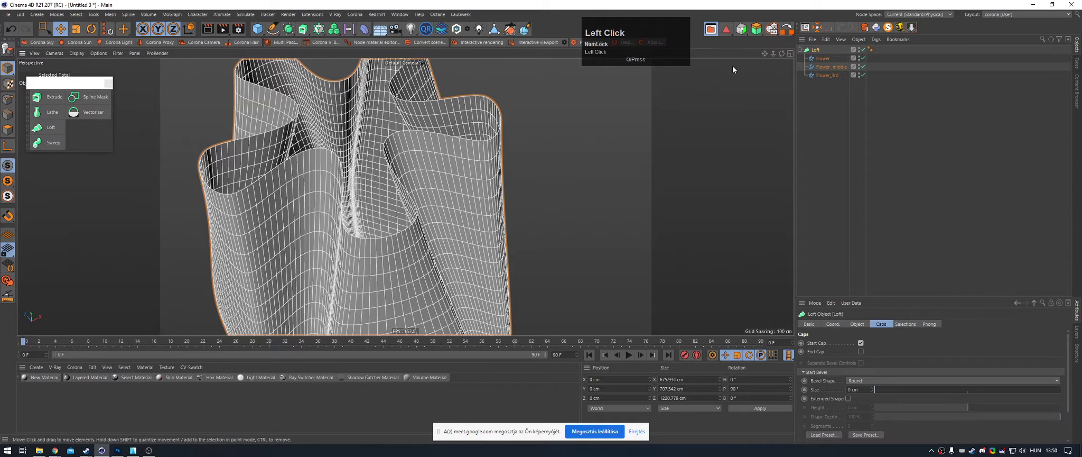
left_click(756, 30)
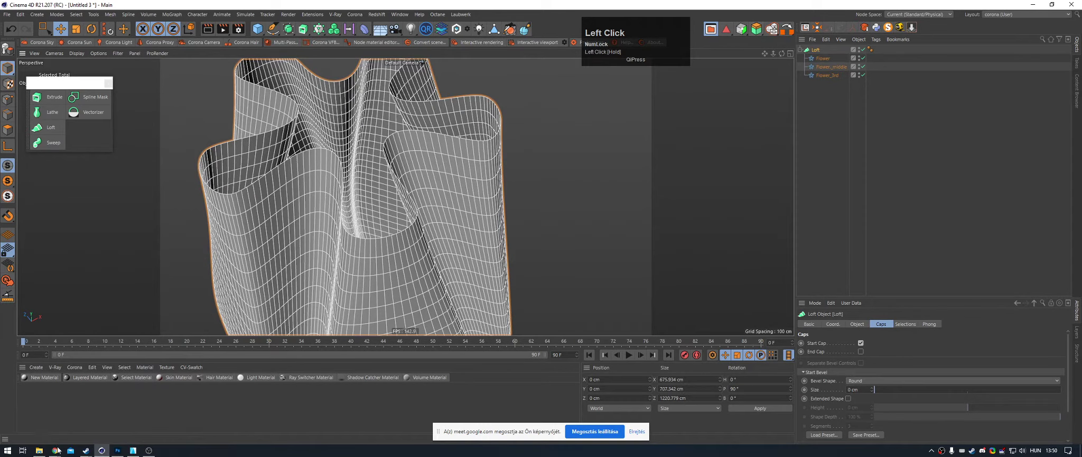
mouse_move(55, 450)
left_click(217, 420)
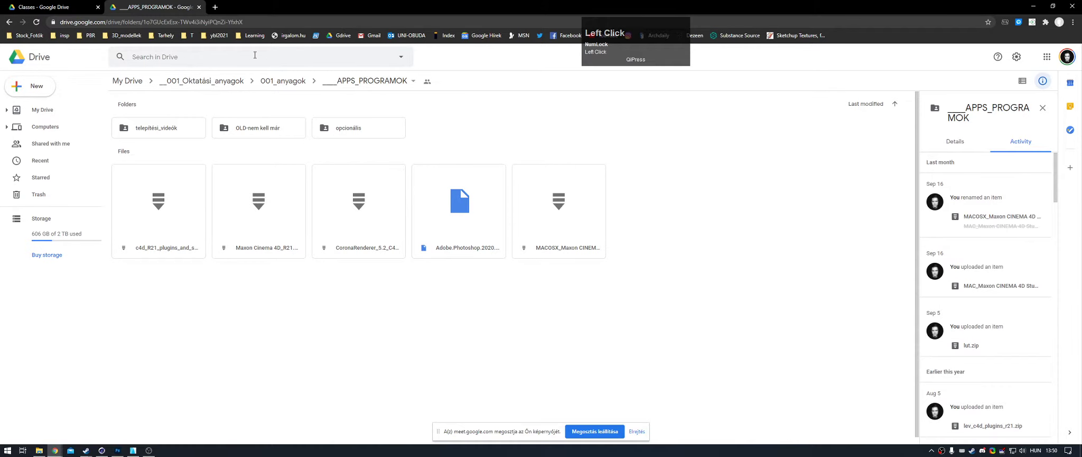
Step: Search the web for "maxon labs" in a new tab and open the MAXON LABS site
left_click(215, 7)
type("maxon las")
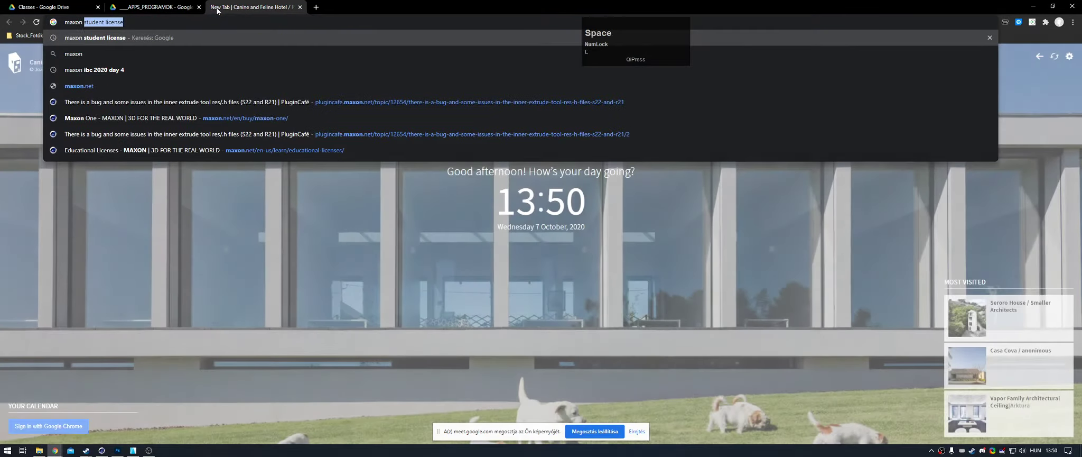
key("BackSpace")
type("bs")
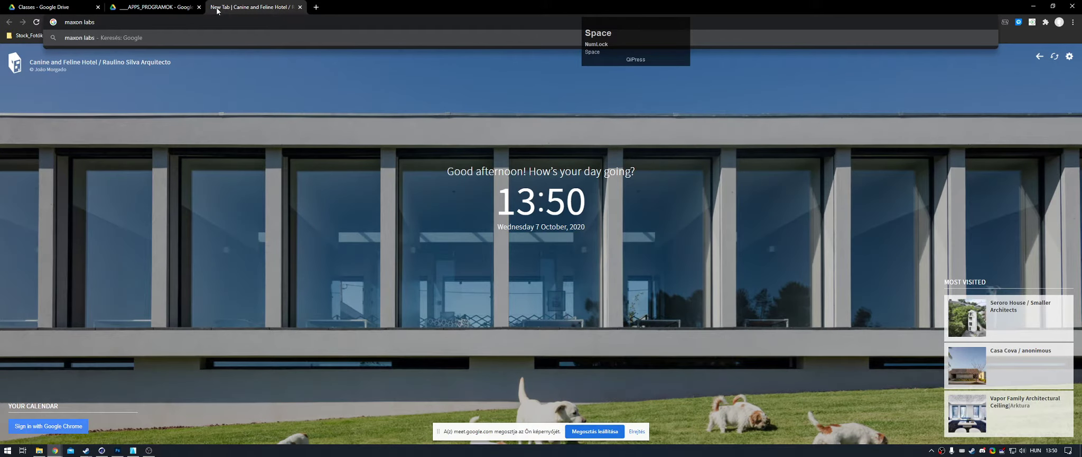
key("Return")
left_click(106, 123)
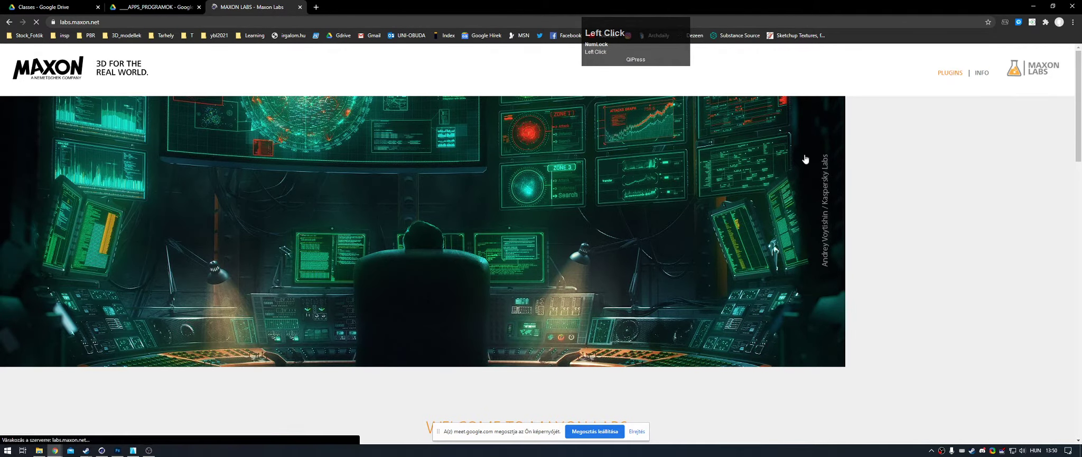
Step: Look through the MAXON LABS projects and open the Solidify and Py-ParametricTools pages in separate tabs
scroll(526, 280, "down", 7)
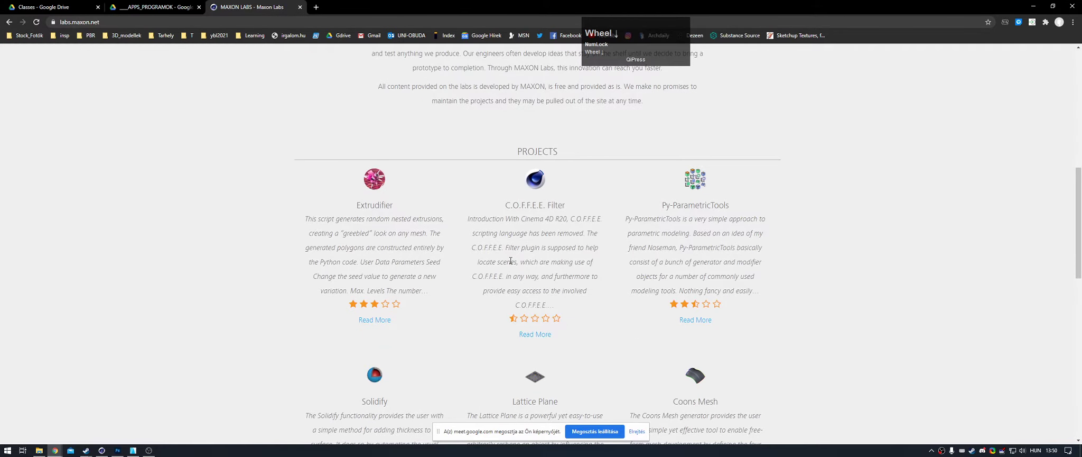
scroll(511, 260, "down", 1)
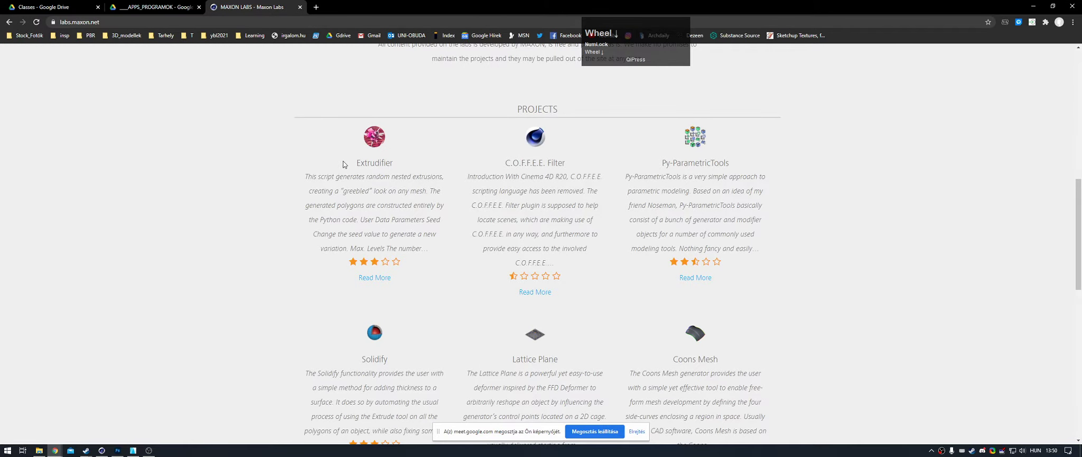
scroll(369, 226, "down", 3)
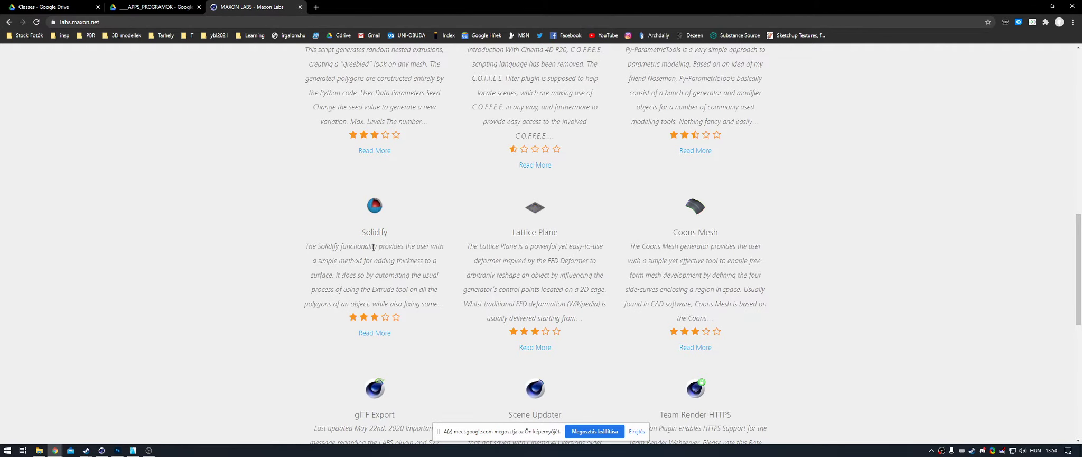
middle_click(379, 234)
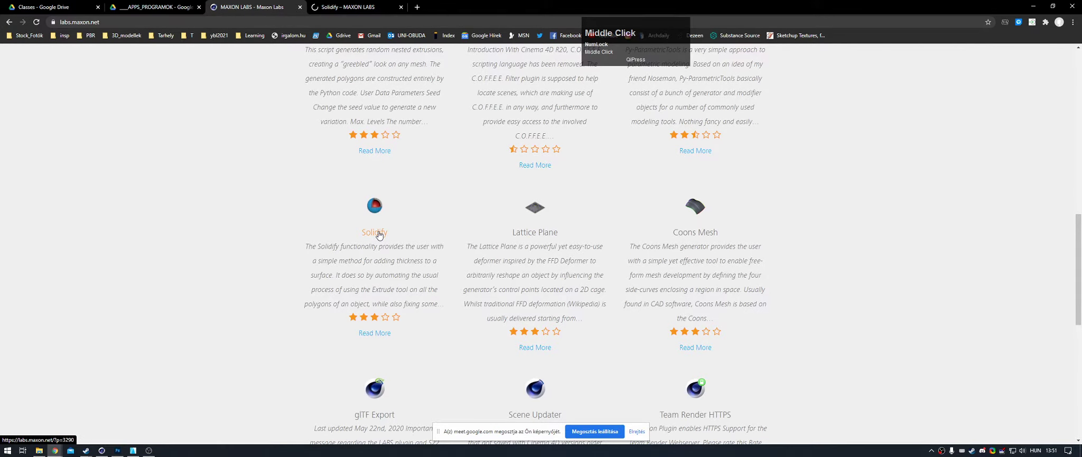
scroll(379, 235, "down", 8)
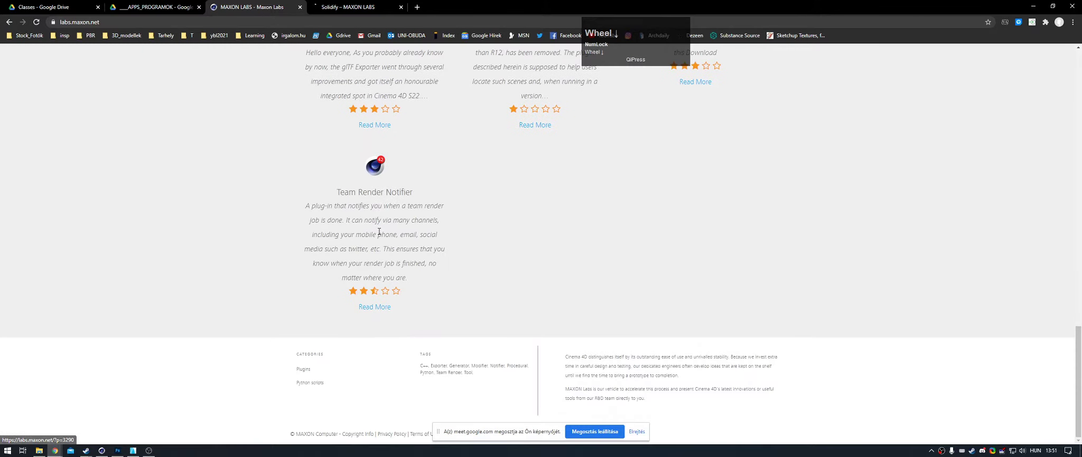
scroll(379, 231, "up", 10)
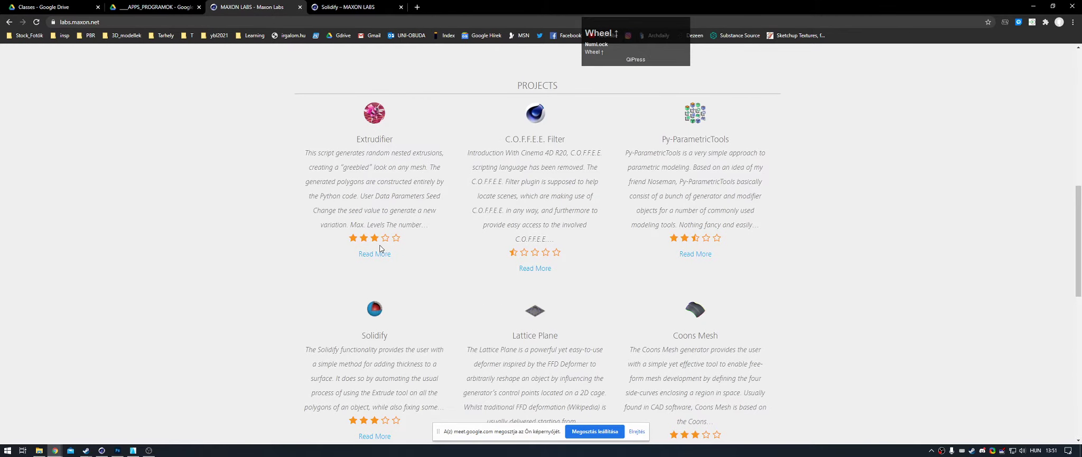
middle_click(703, 139)
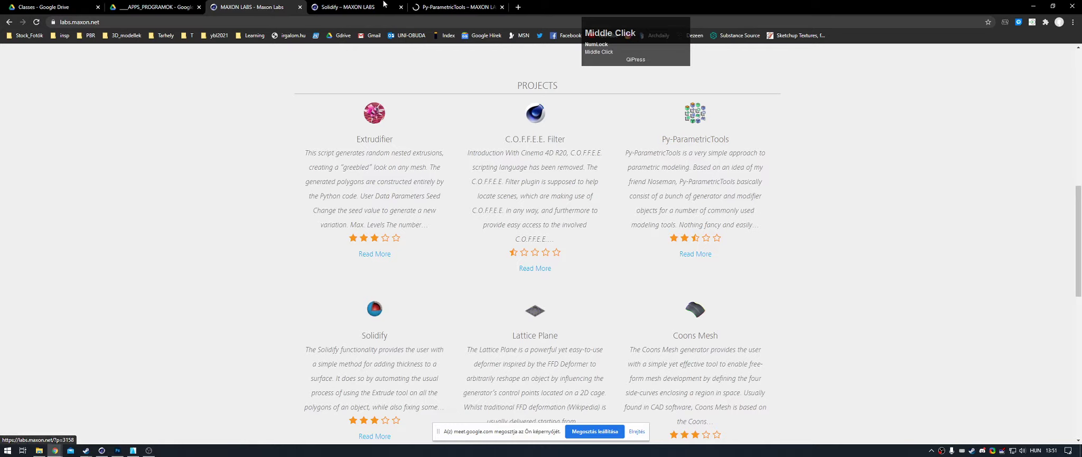
Step: Review the Solidify page's sphere illustrations, description and tool workflow for adding thickness to a surface
left_click(370, 6)
scroll(385, 228, "down", 3)
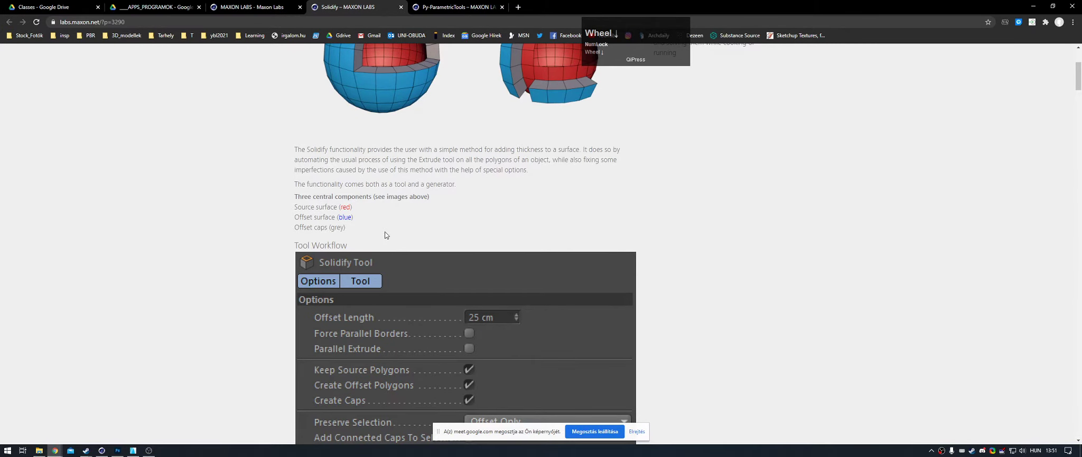
scroll(385, 230, "down", 12)
scroll(385, 230, "up", 15)
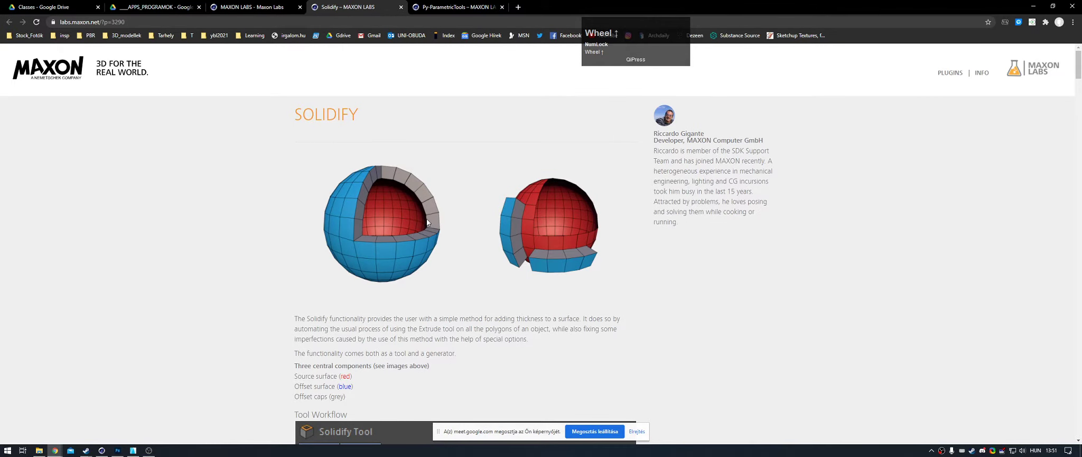
scroll(427, 221, "down", 20)
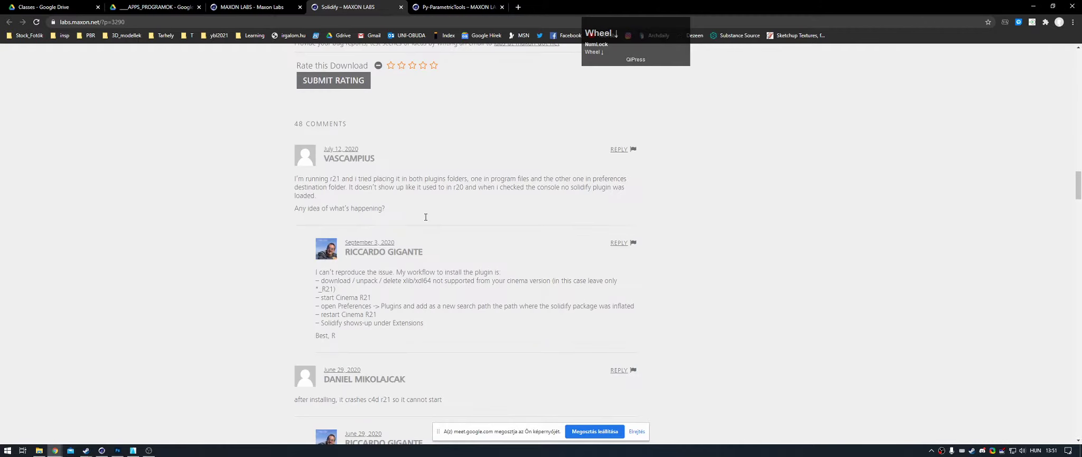
Step: Read the Solidify plugin's requirements and installation instructions around the solidify_1.04.zip download
scroll(425, 217, "up", 3)
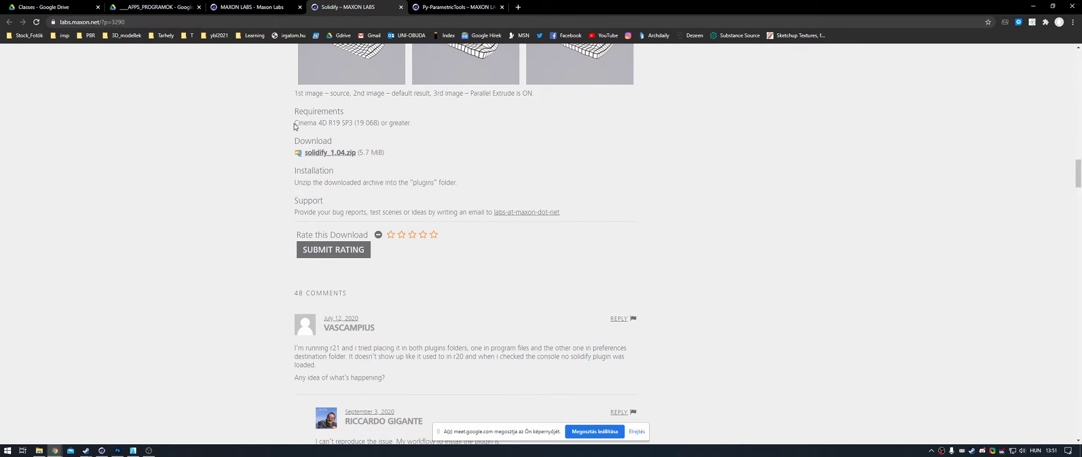
left_click_drag(294, 123, 347, 125)
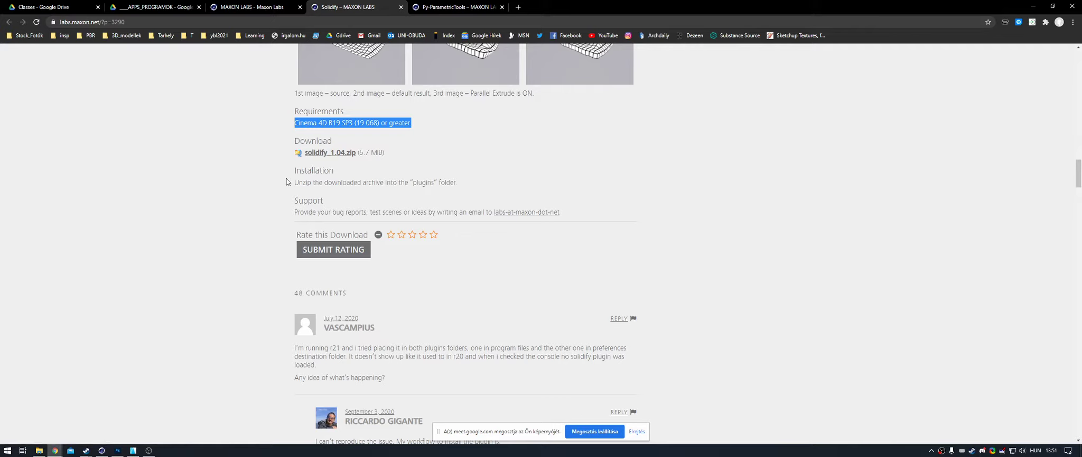
left_click_drag(297, 179, 463, 183)
left_click(463, 183)
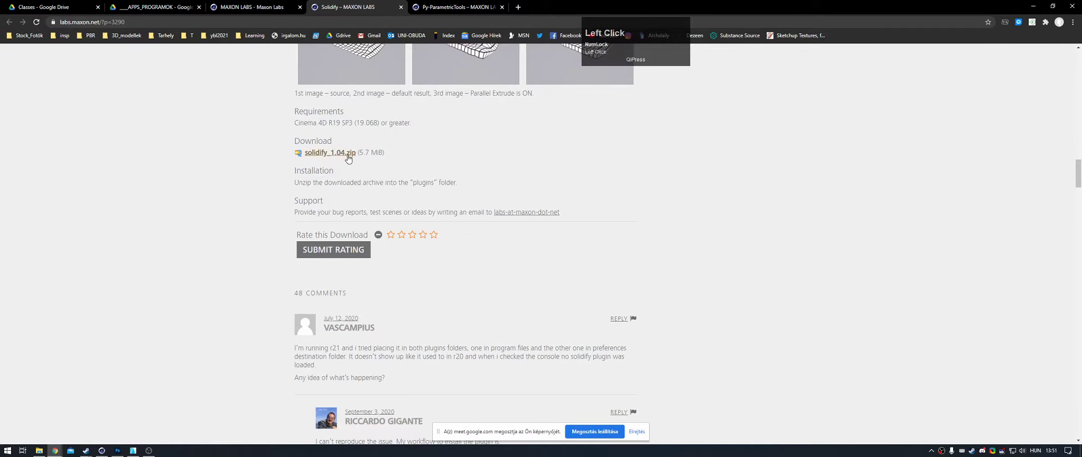
Step: Open a File Explorer window beside the Solidify page and go to the %appdata% folder
left_click(39, 450)
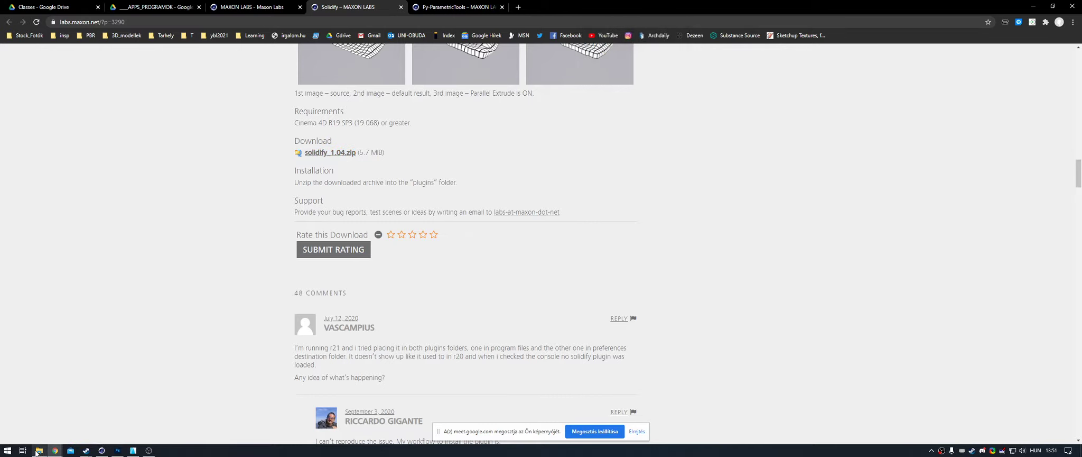
left_click_drag(782, 4, 831, 83)
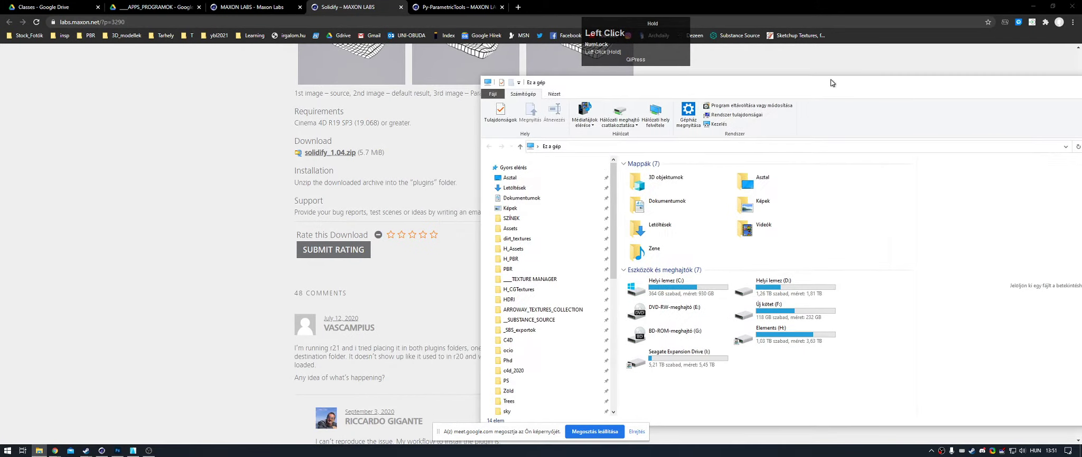
left_click(723, 144)
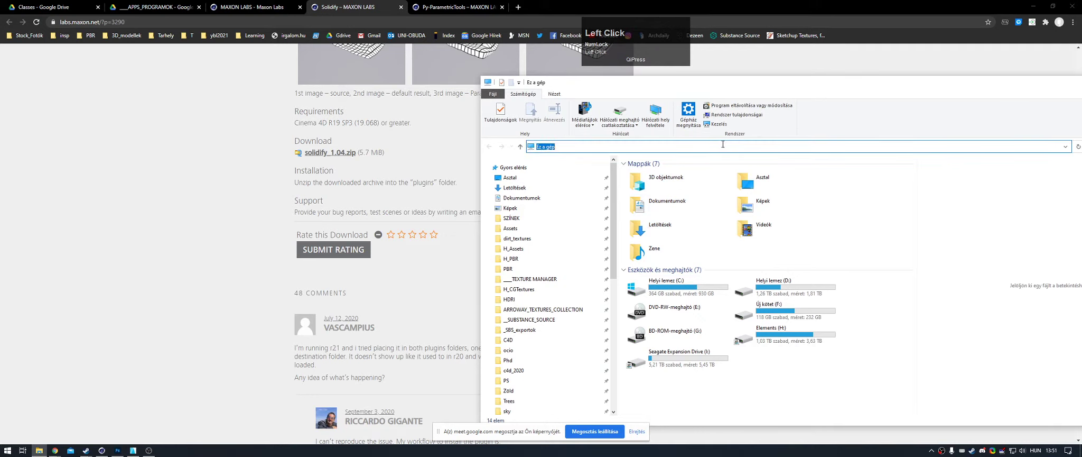
type("%appdata%")
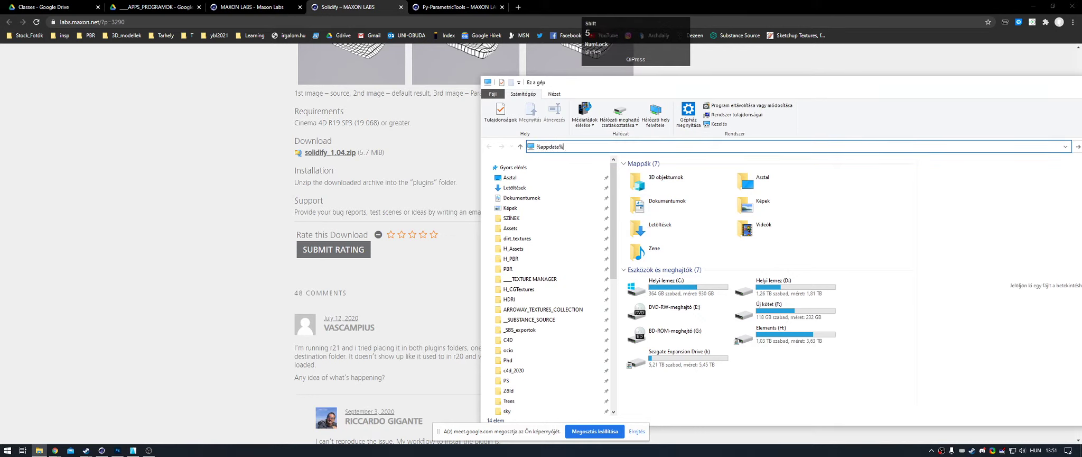
key("Return")
Step: Open the plugins folder inside MAXON\Maxon Cinema 4D R21_64C2B3BD and look through the plugin folders it holds
left_click(678, 252)
type("max")
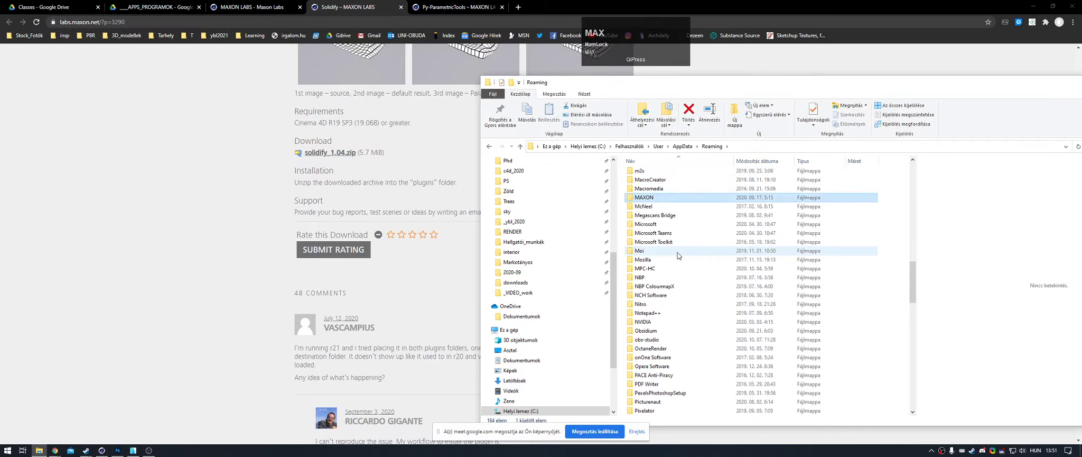
key("Return")
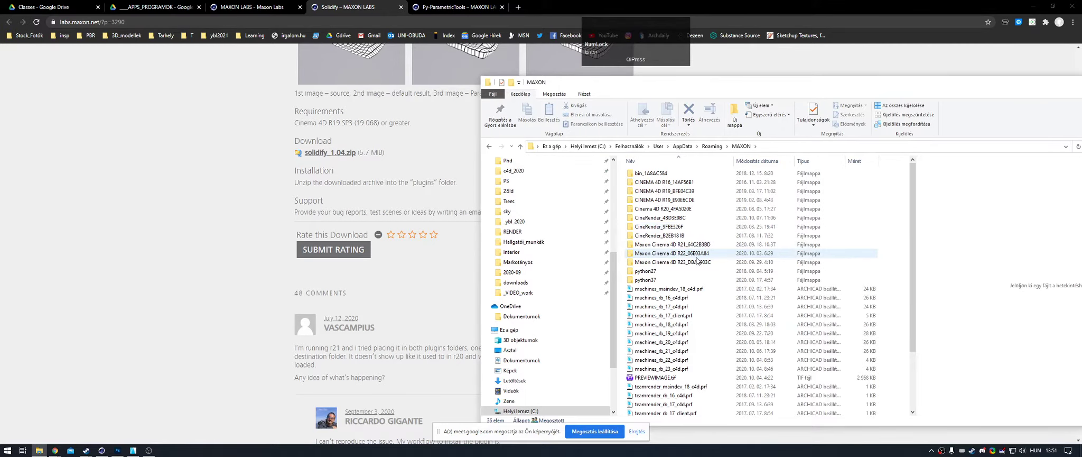
double_click(679, 245)
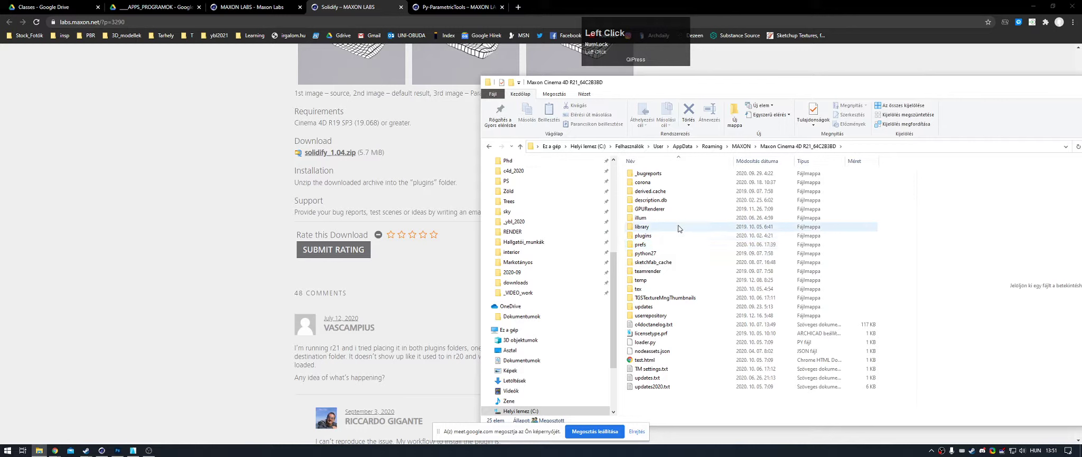
double_click(679, 237)
scroll(687, 237, "down", 6)
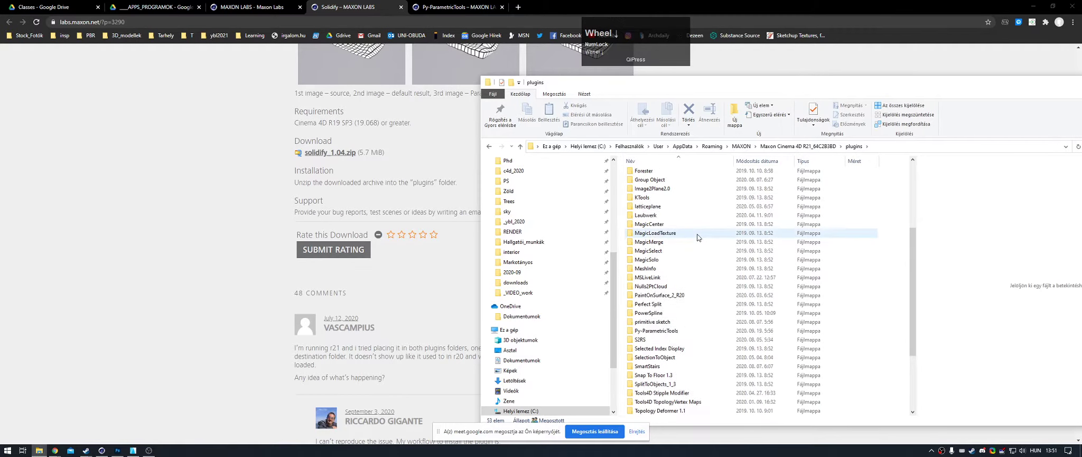
scroll(699, 238, "down", 2)
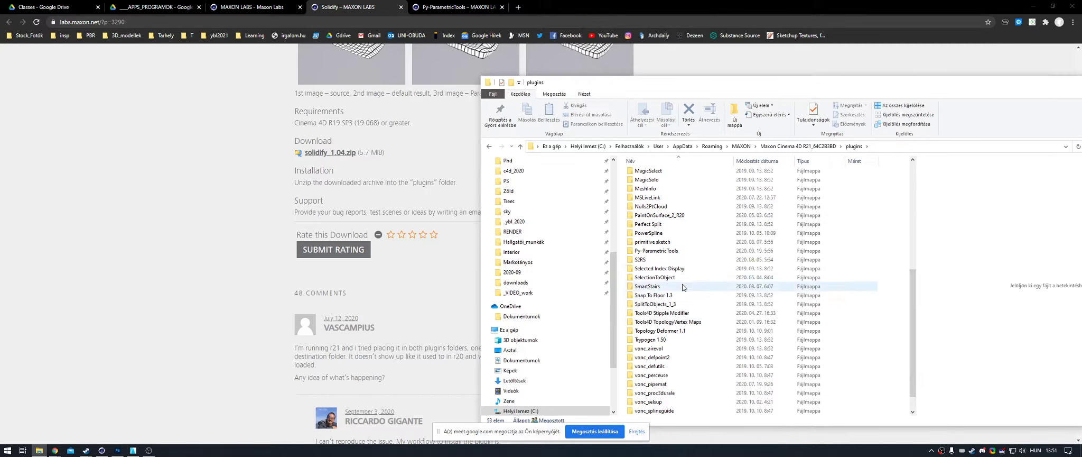
scroll(692, 337, "up", 2)
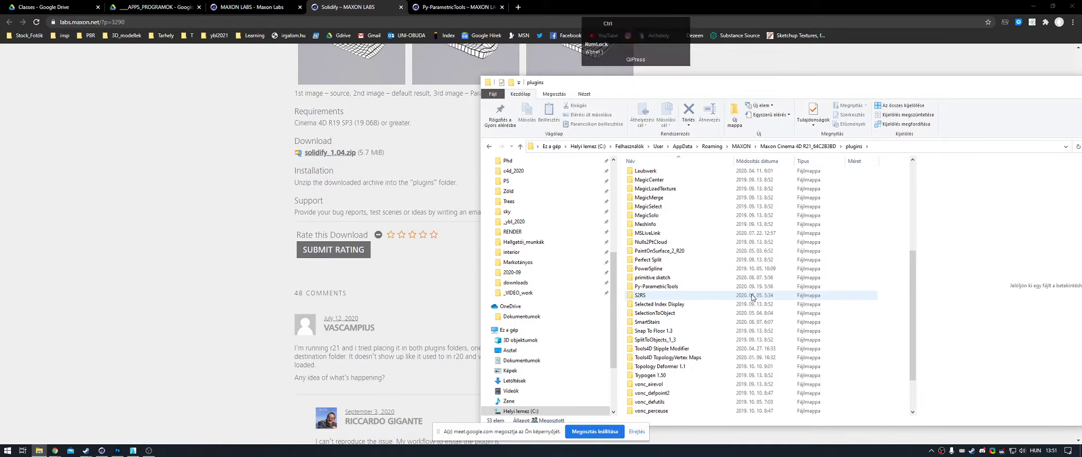
Step: Open a second File Explorer window and go to C:\Program Files\Maxon Cinema 4D R21\plugins
key("ctrl+n")
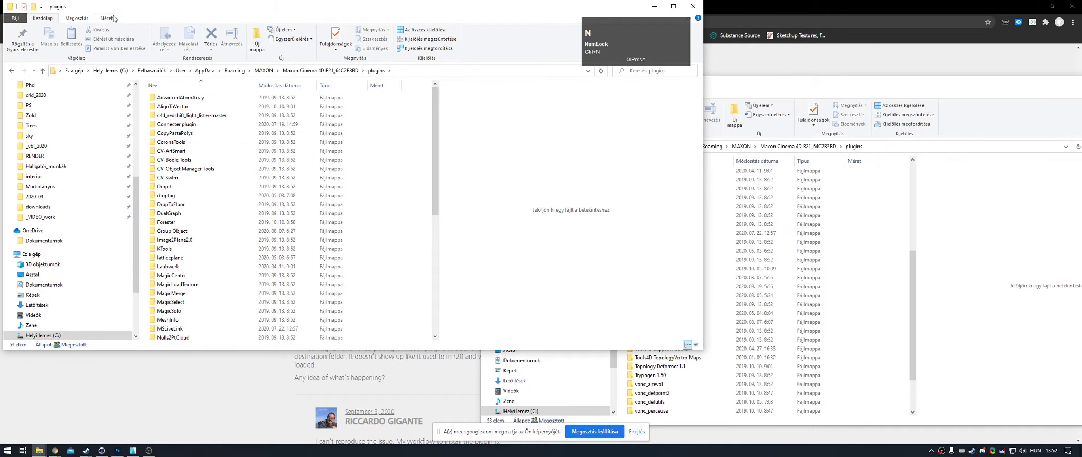
left_click_drag(119, 7, 158, 91)
left_click(472, 156)
type("C")
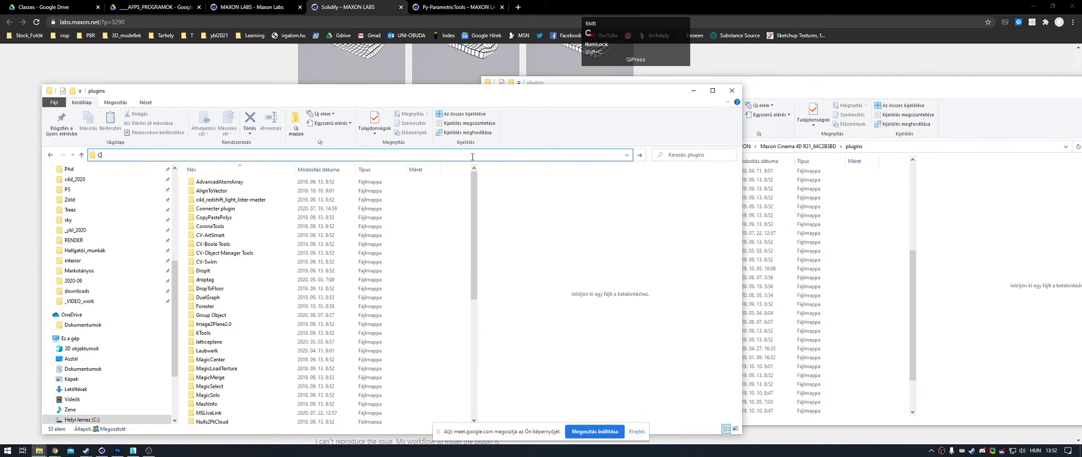
type(":\\Program")
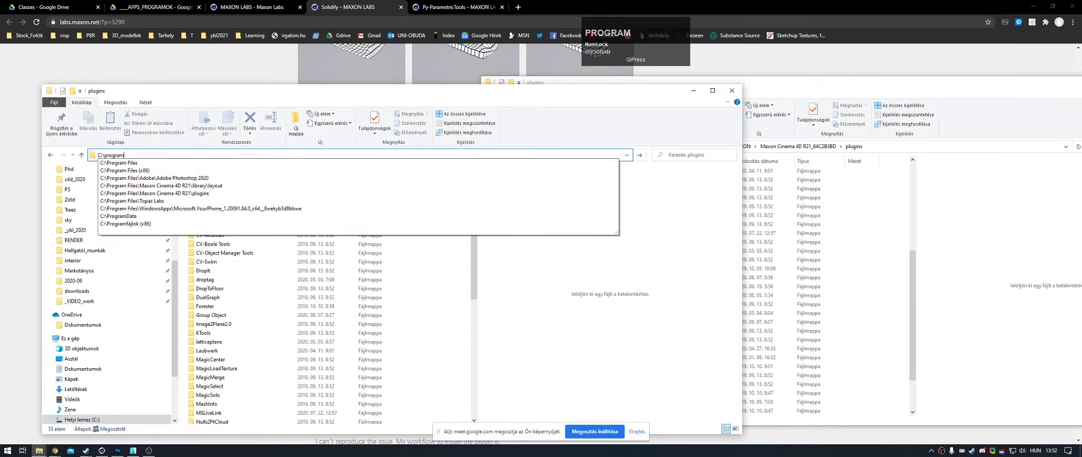
key("Down")
key("Down")
key("Down")
key("Down")
key("Down")
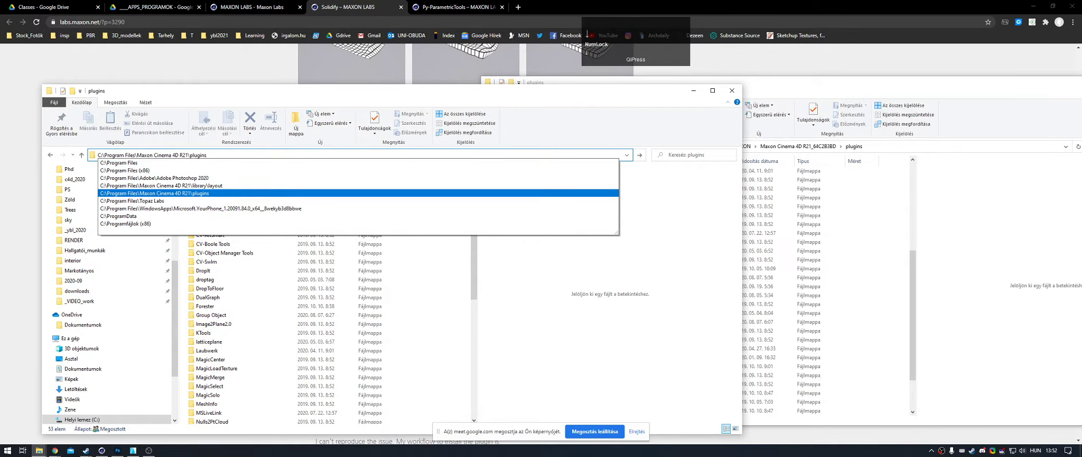
left_click(199, 197)
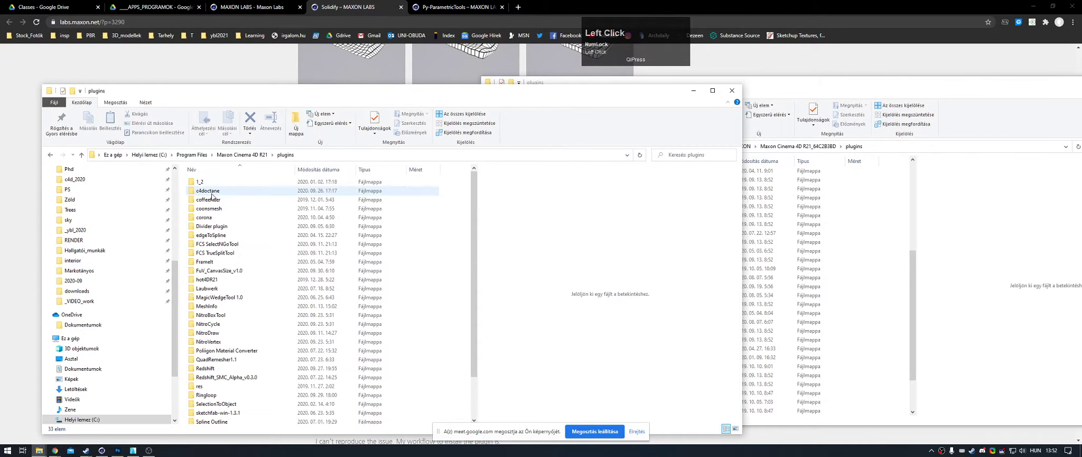
Step: Look through the plugin folders in the Program Files installation of Cinema 4D R21
scroll(263, 191, "down", 2)
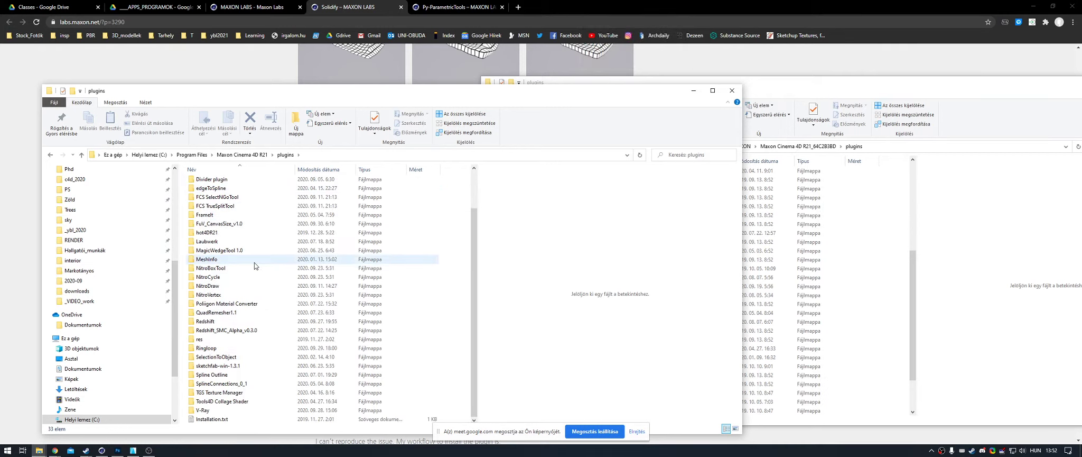
scroll(262, 268, "up", 1)
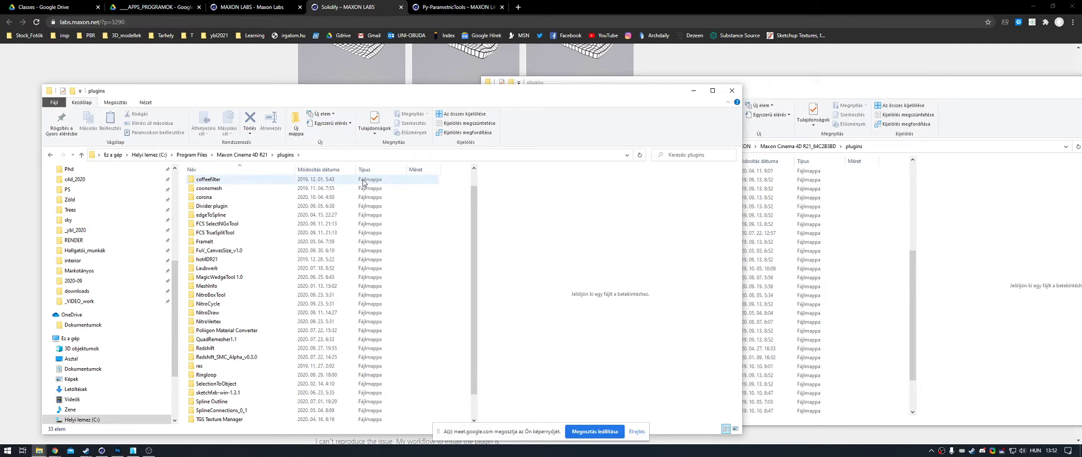
scroll(400, 181, "down", 1)
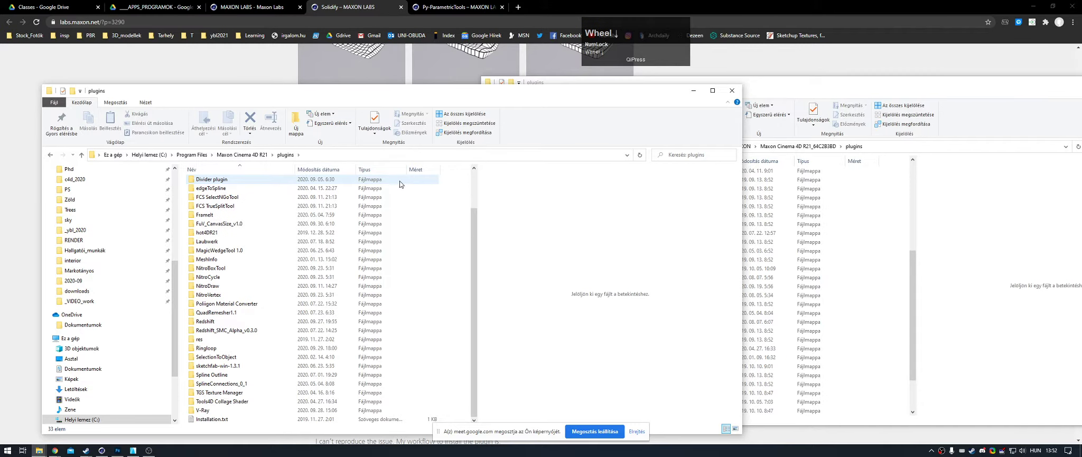
Step: Bring the AppData plugins window in front of the Program Files one and review its plugin folders, moving the screen-sharing bar aside
left_click(846, 94)
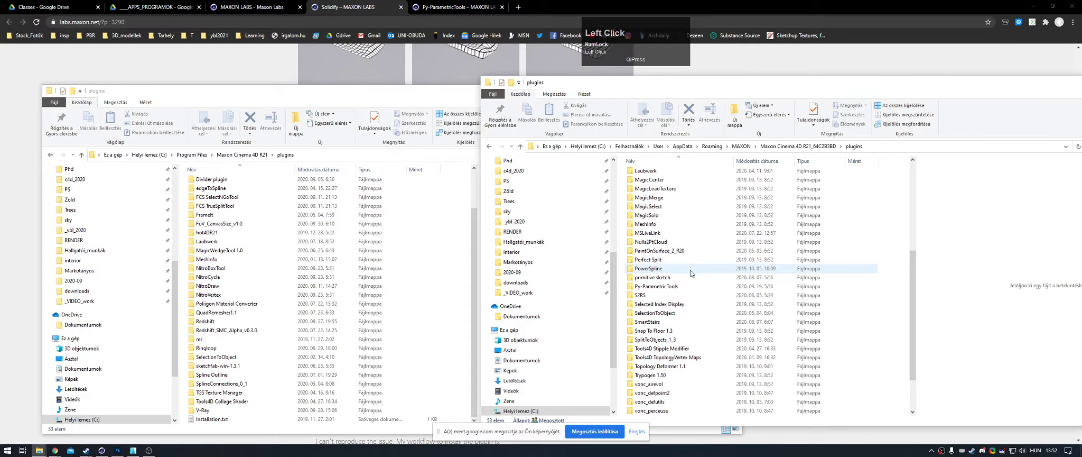
left_click_drag(752, 84, 584, 99)
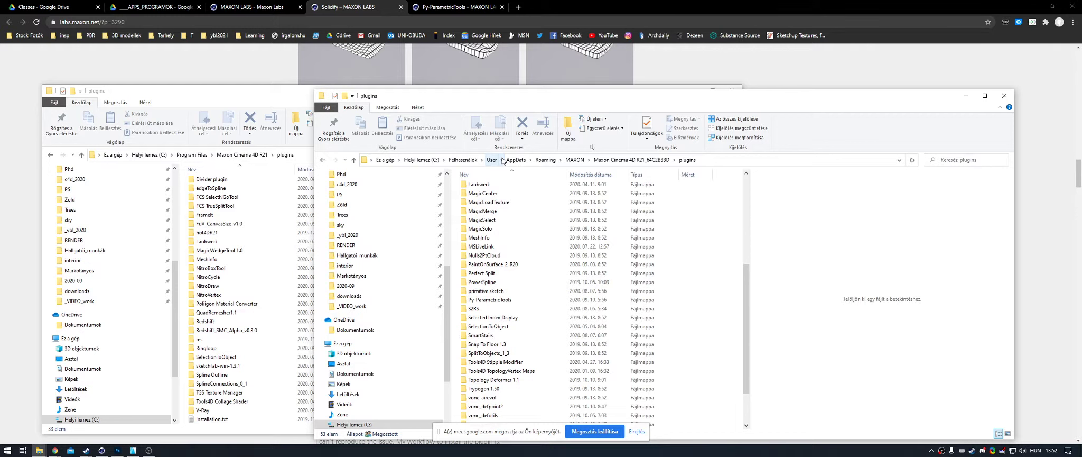
scroll(516, 220, "down", 2)
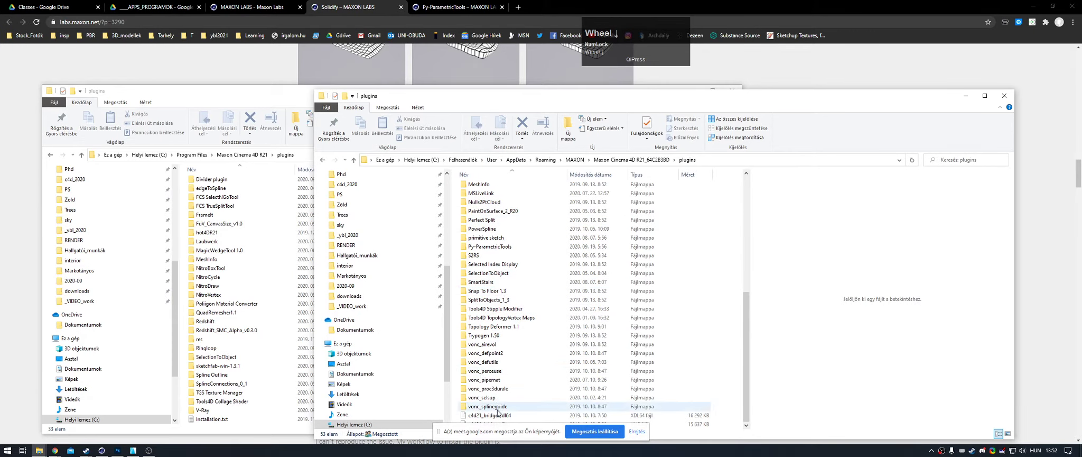
left_click_drag(533, 431, 867, 400)
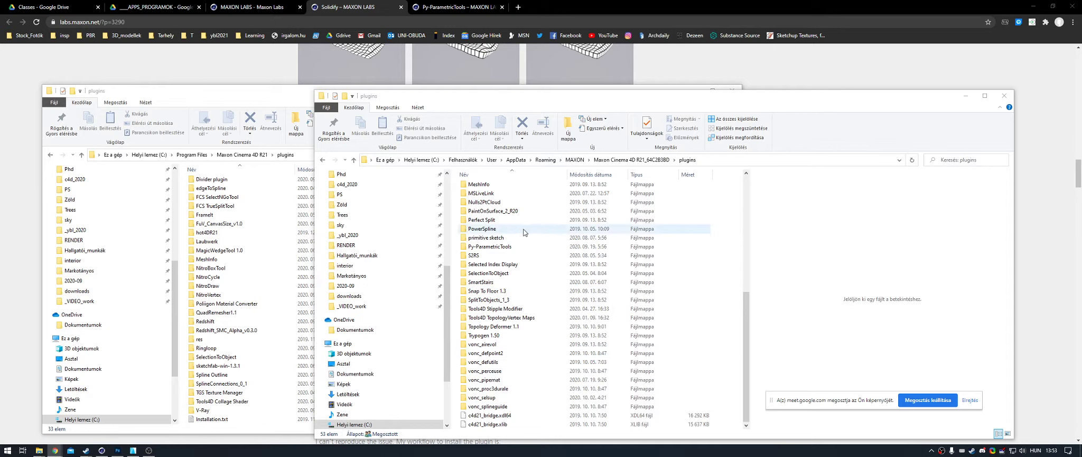
scroll(523, 234, "up", 3)
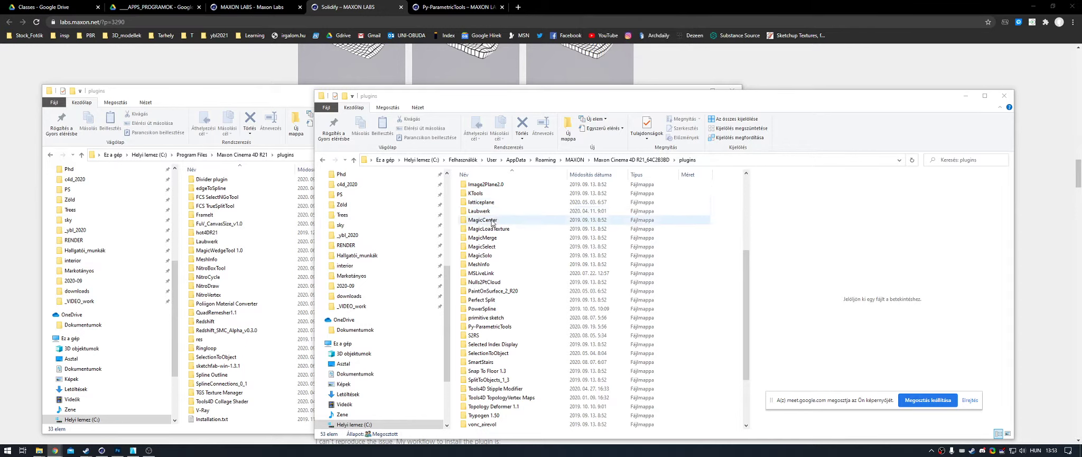
scroll(488, 276, "up", 1)
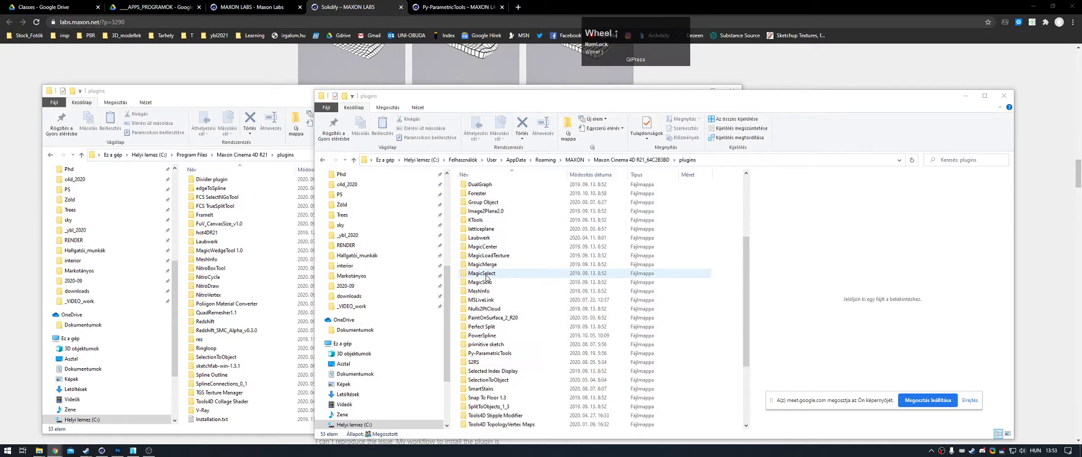
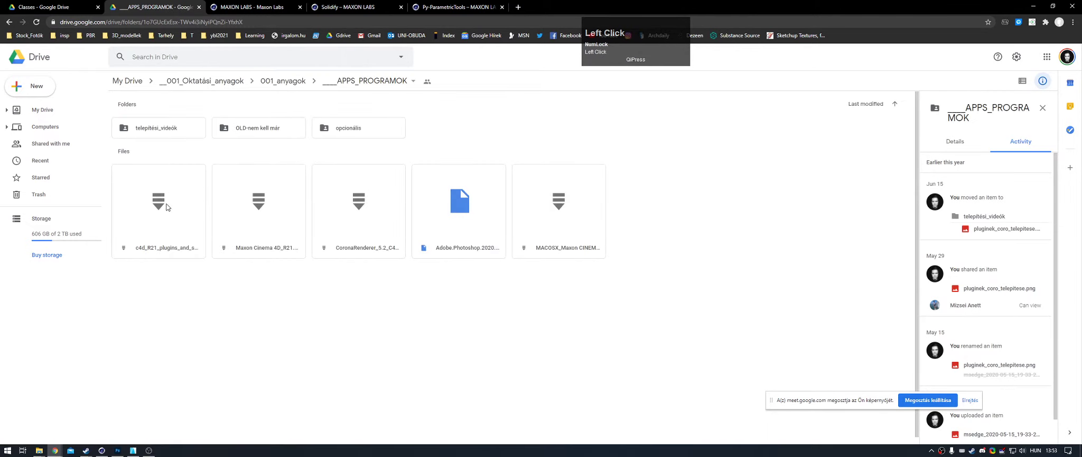
Step: Preview c4d_R21_plugins_and_scripts.zip in Google Drive and compare it with the AppData plugins folder placed beside it
double_click(167, 206)
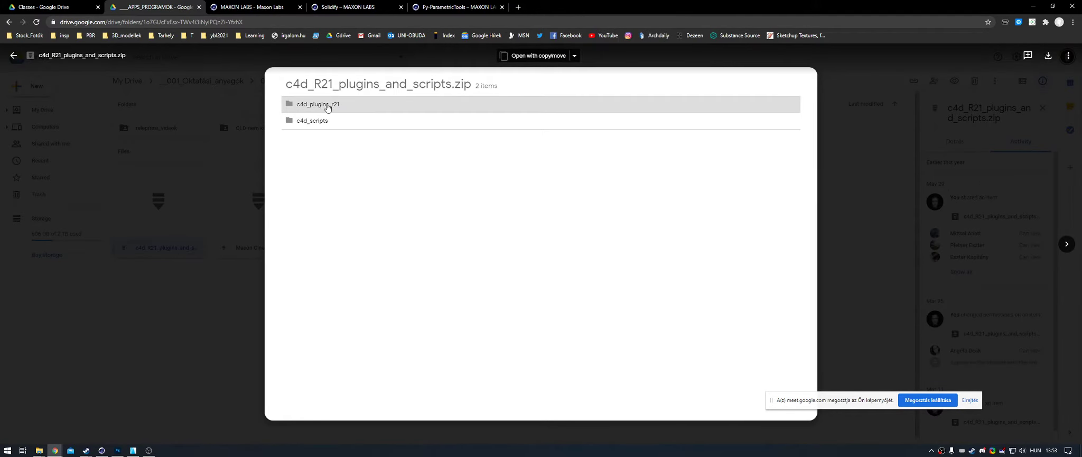
left_click(40, 450)
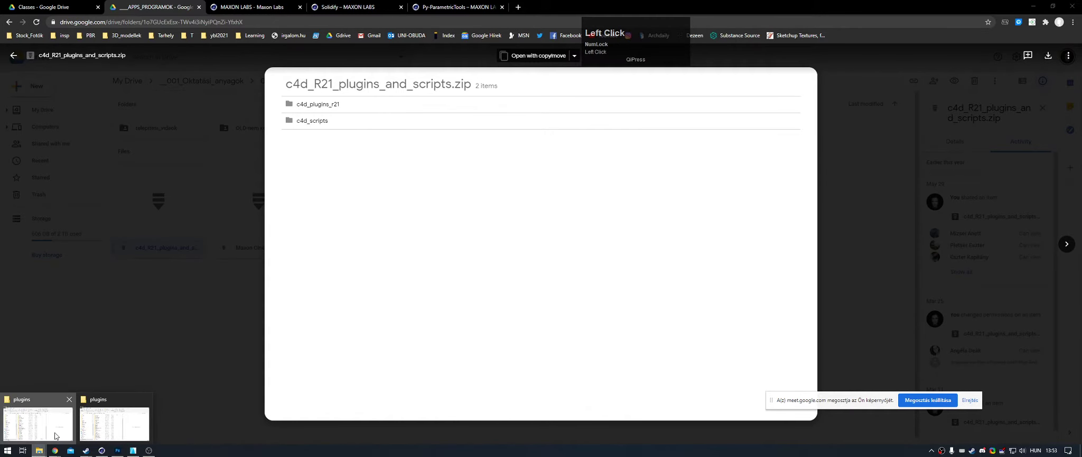
left_click(56, 436)
left_click_drag(581, 97, 785, 78)
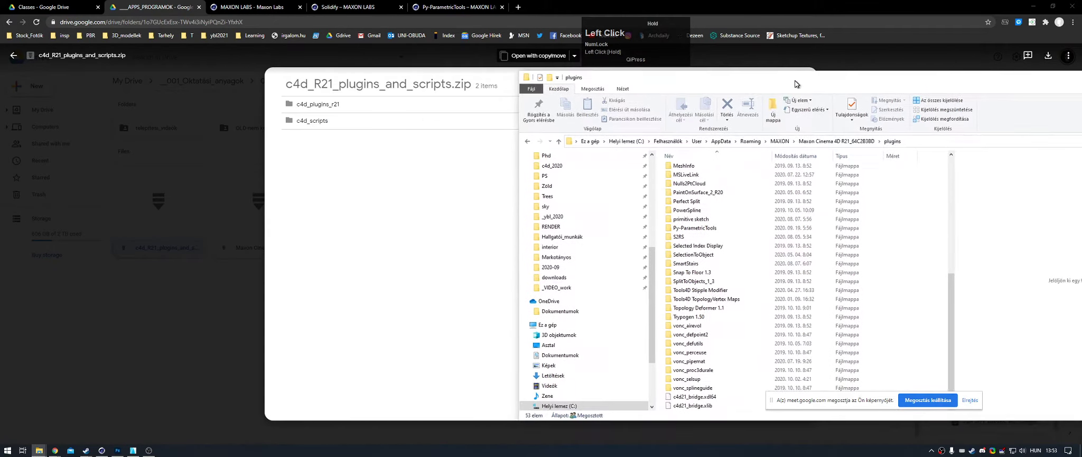
scroll(803, 214, "up", 7)
scroll(803, 214, "up", 2)
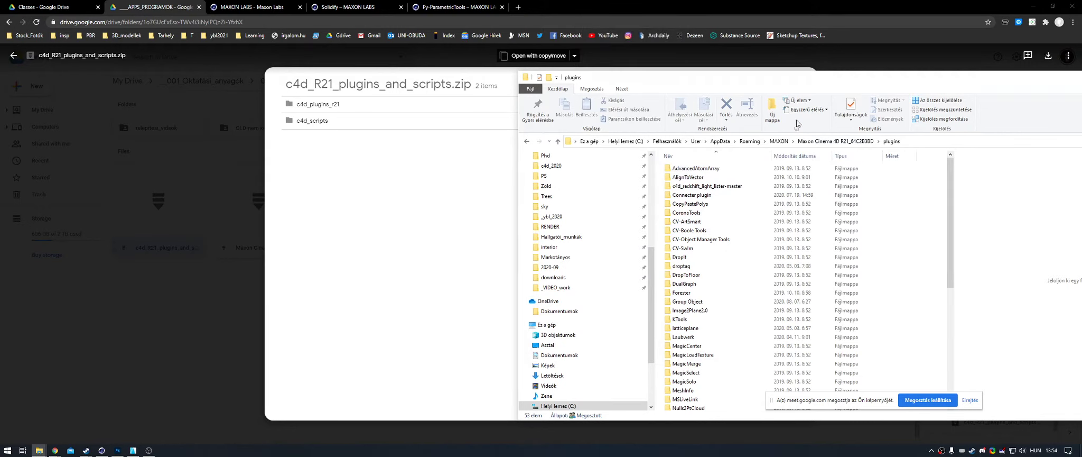
left_click(220, 198)
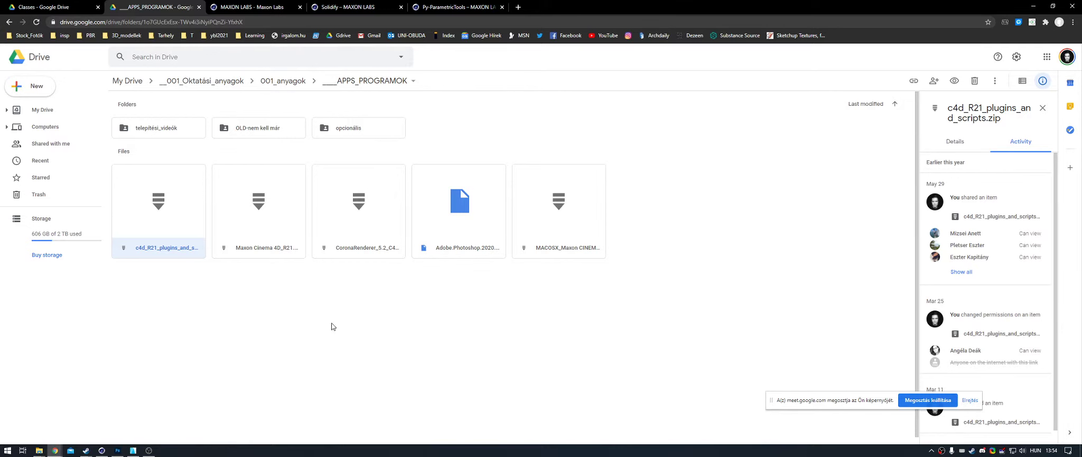
Step: Switch to Cinema 4D and look through the installed extensions and the User Scripts list
left_click(102, 450)
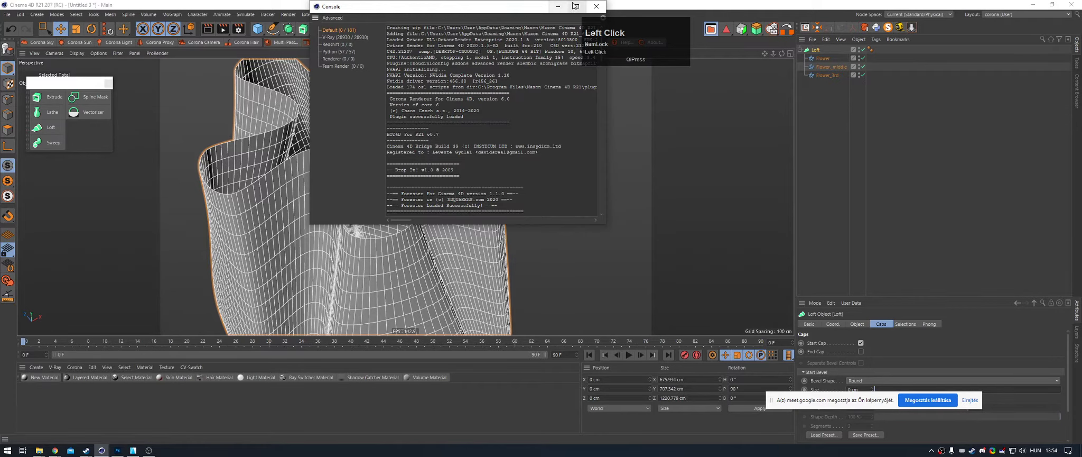
left_click(306, 14)
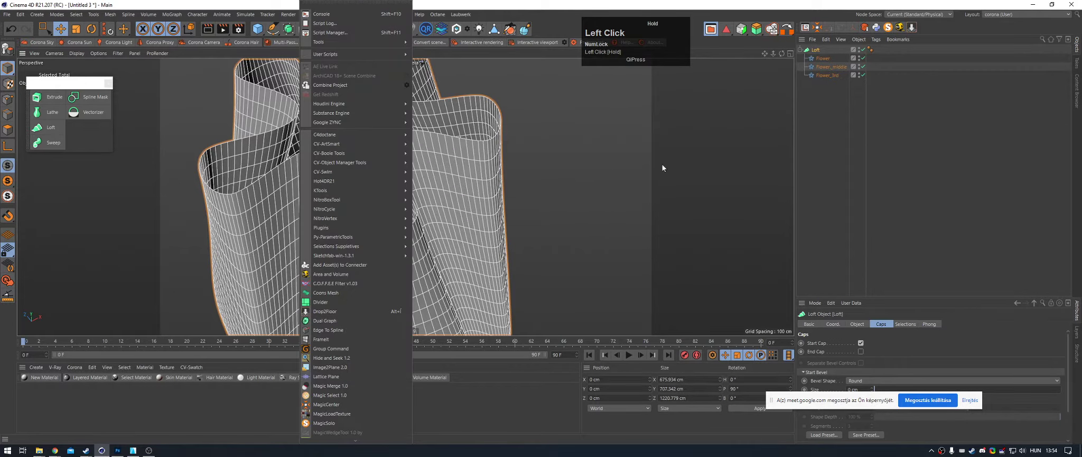
left_click(812, 108)
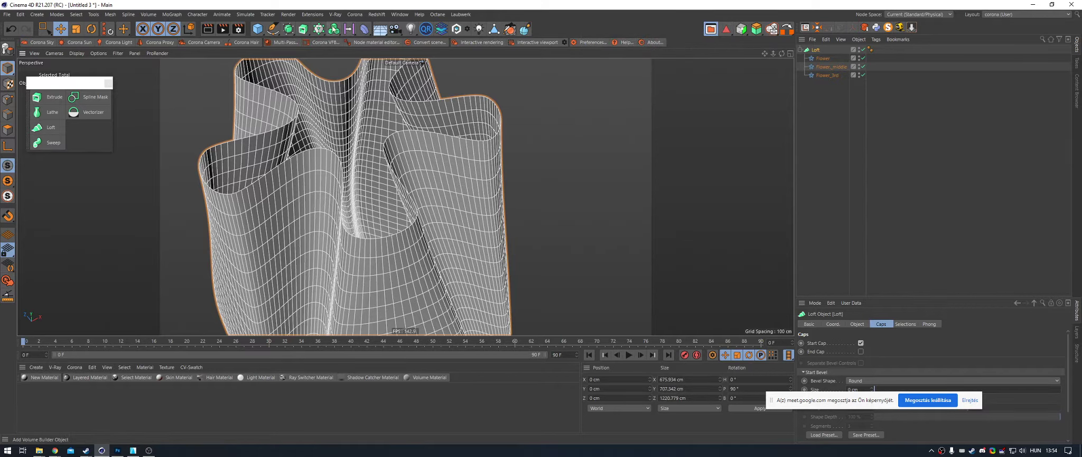
left_click(318, 15)
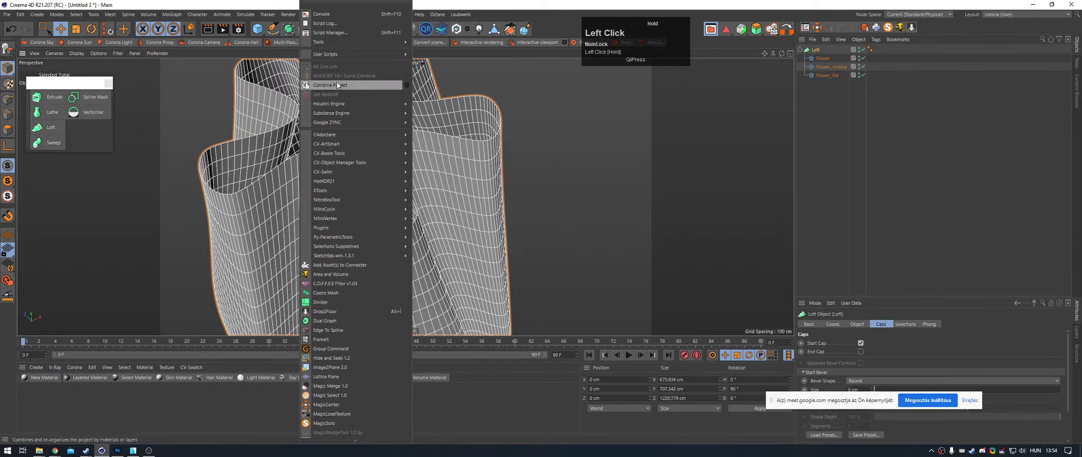
mouse_move(357, 54)
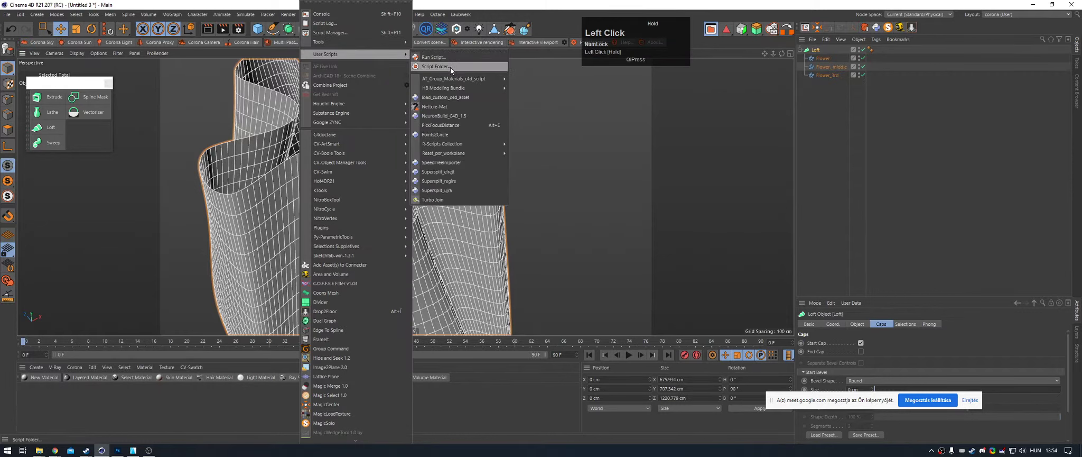
left_click(502, 430)
Step: Bring the AppData plugins window in front, go up to the Cinema 4D R21 preferences folder and open library\scripts
mouse_move(38, 451)
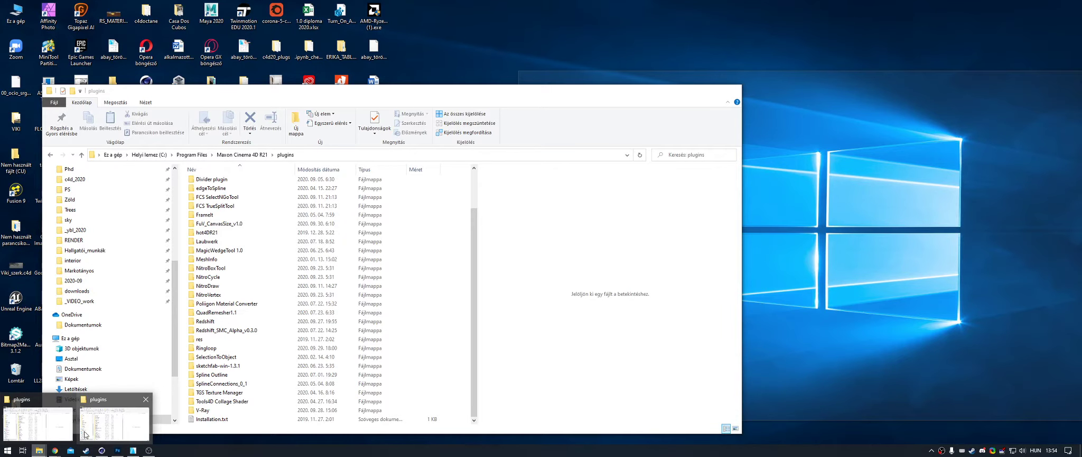
left_click(85, 434)
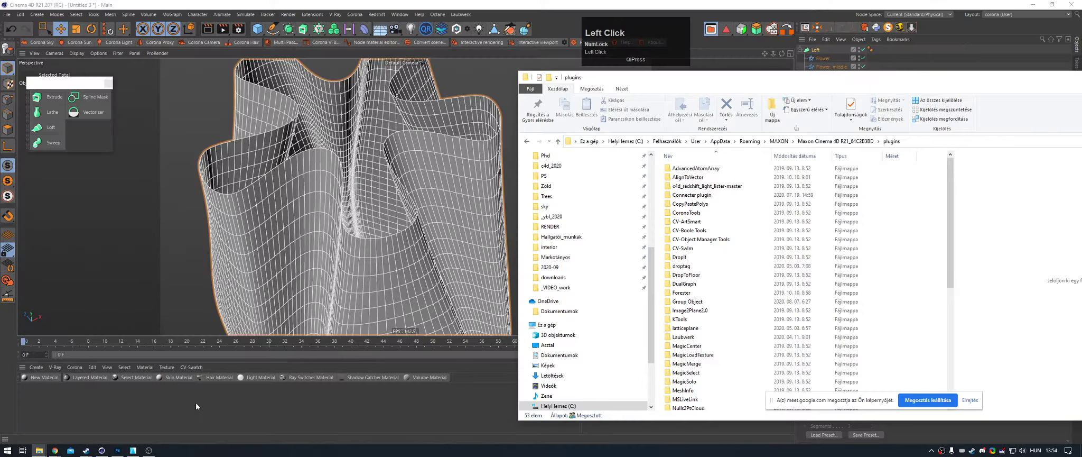
left_click_drag(762, 78, 318, 61)
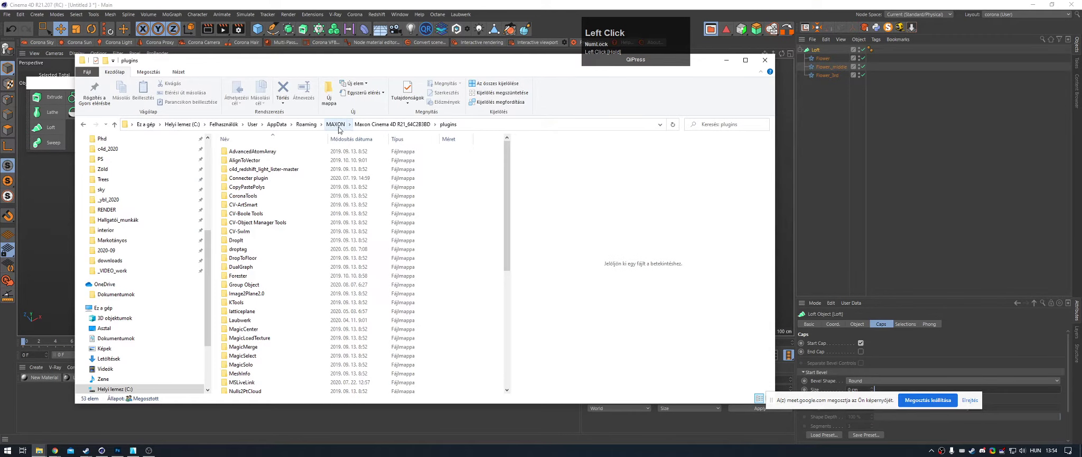
left_click(416, 125)
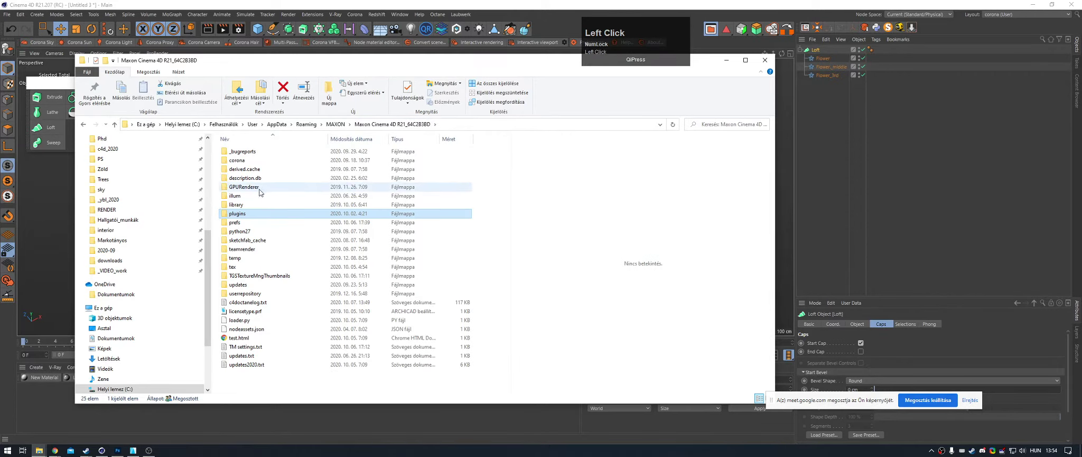
double_click(245, 204)
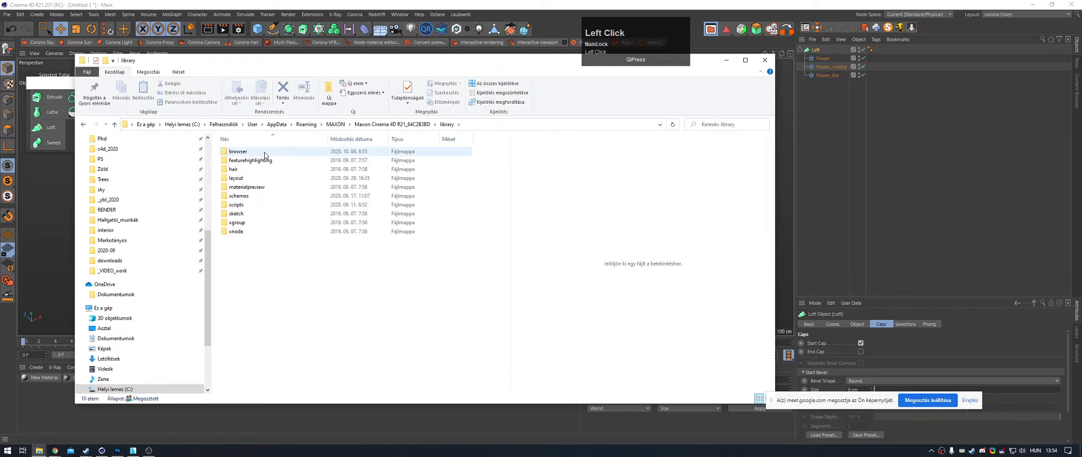
left_click(243, 206)
double_click(243, 206)
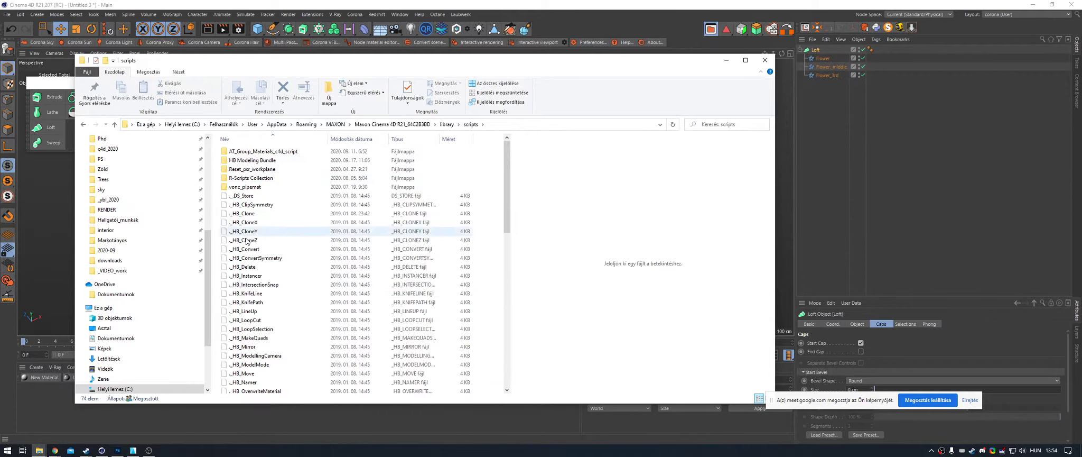
Step: Look through the script files and folders in the scripts folder and minimize its window
scroll(288, 295, "down", 3)
scroll(285, 296, "up", 3)
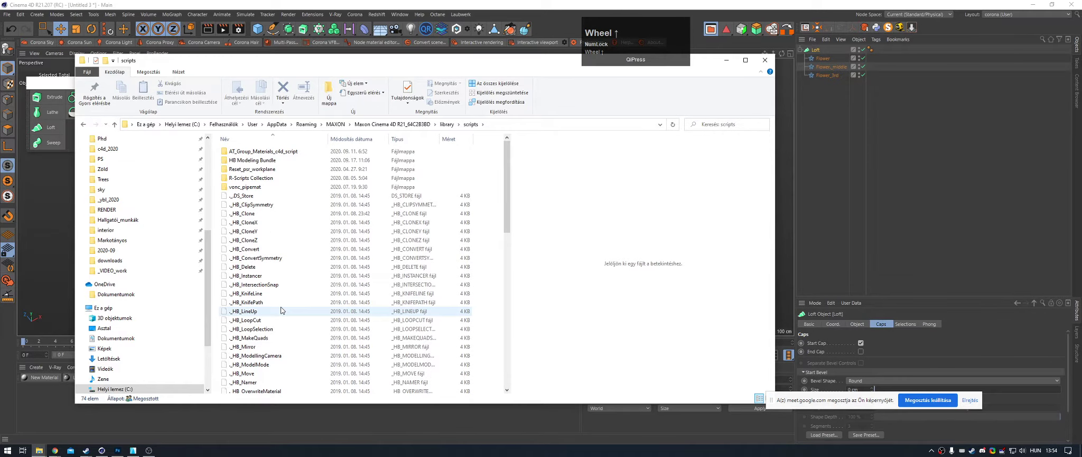
scroll(299, 242, "down", 7)
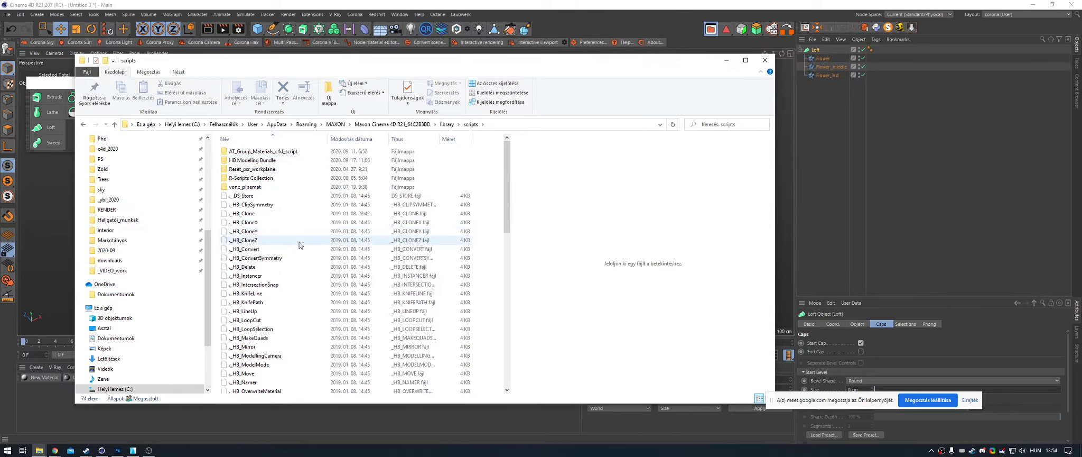
scroll(306, 254, "up", 7)
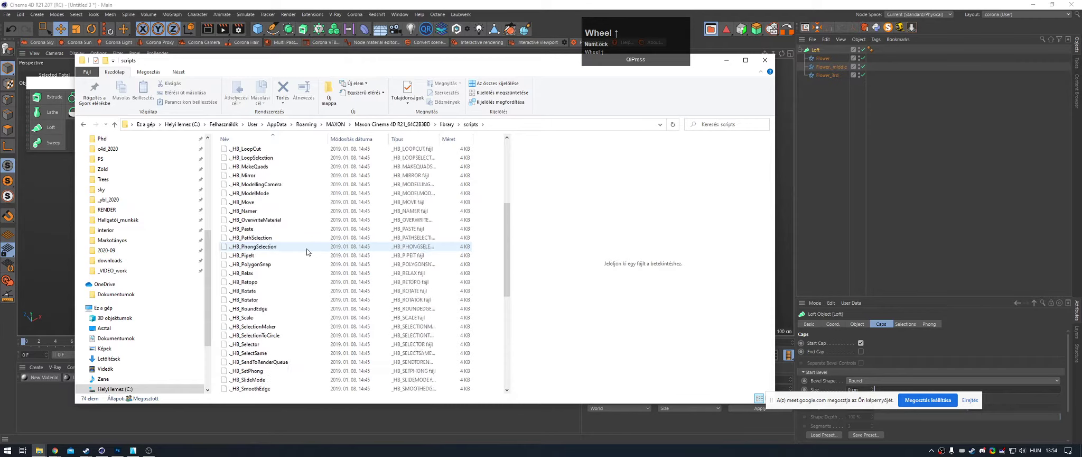
left_click(726, 60)
Step: Review the installed user scripts in Cinema 4D, including HB Modeling Bundle and Reset_psr_workplane
left_click(313, 15)
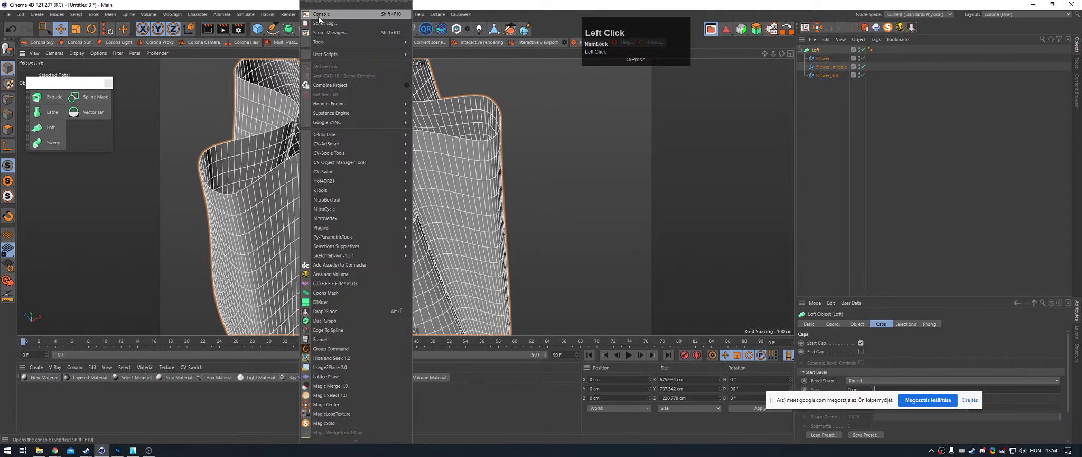
mouse_move(331, 55)
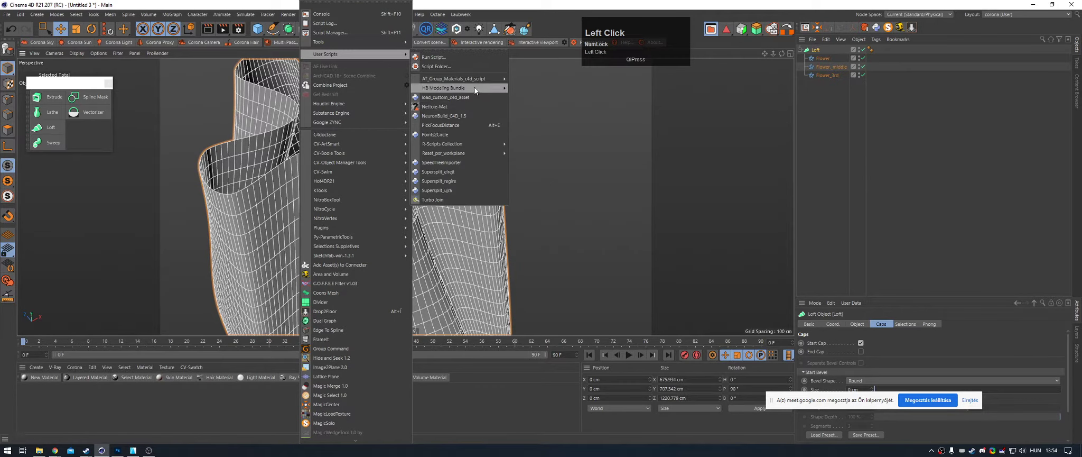
mouse_move(472, 82)
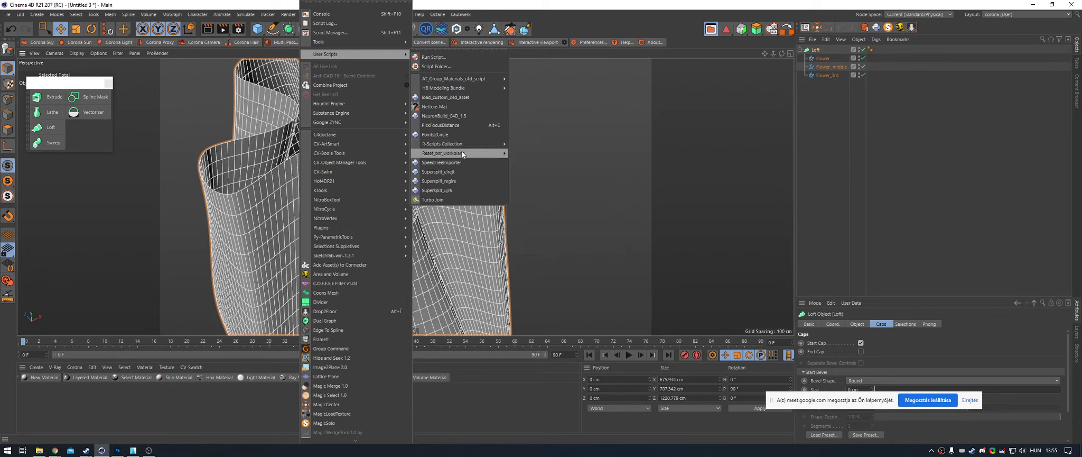
left_click(868, 167)
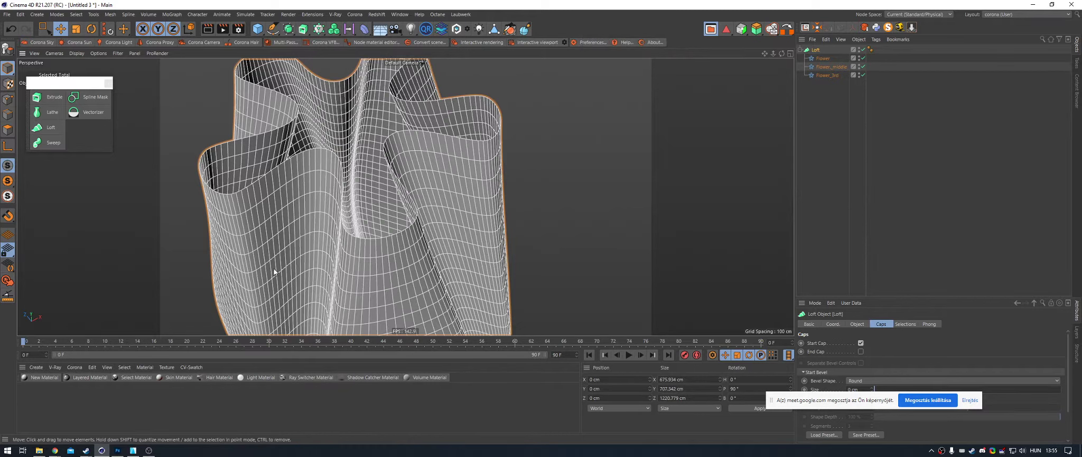
Step: Review the installed plugin groups and examine the generators and modifiers in Py-ParametricTools
left_click(313, 14)
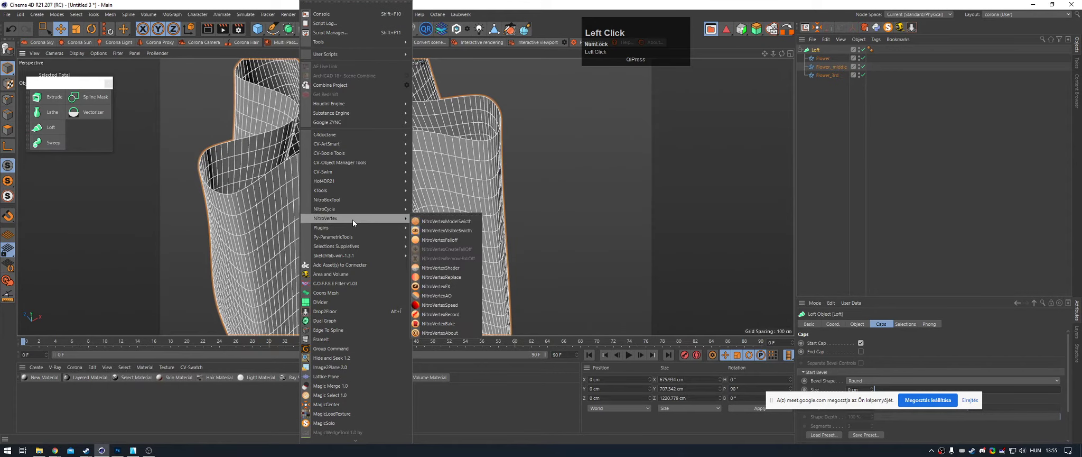
mouse_move(348, 240)
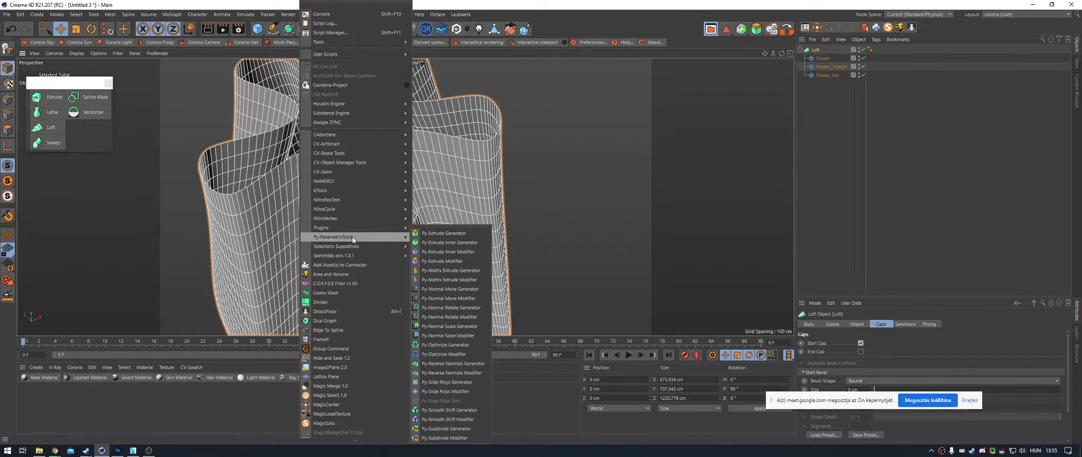
left_click(850, 62)
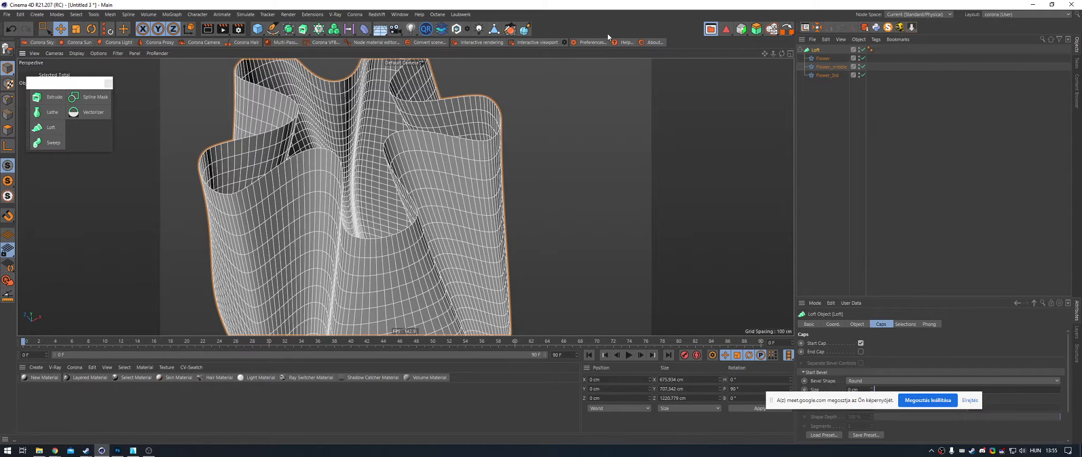
Step: Examine the lofted vase's mesh from its folded rim down to its base
scroll(607, 33, "down", 1)
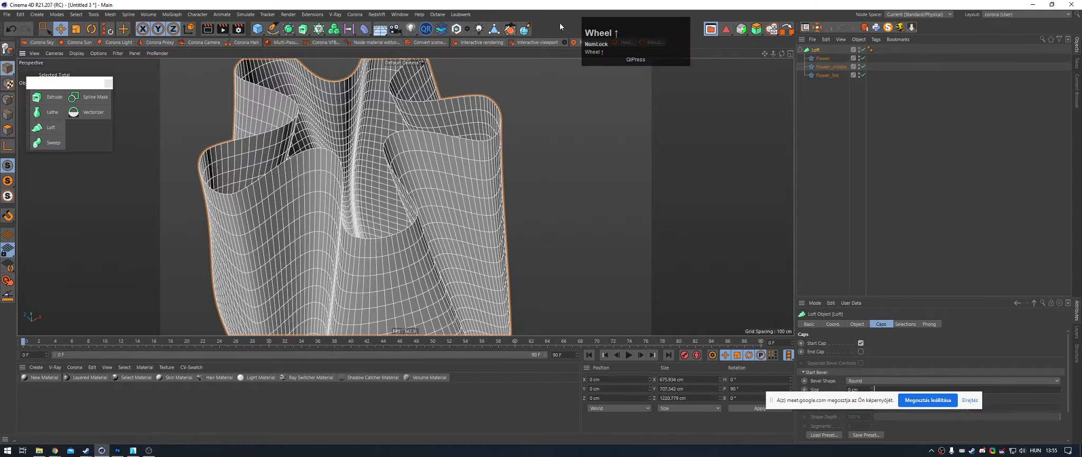
left_click_drag(631, 45, 646, 38)
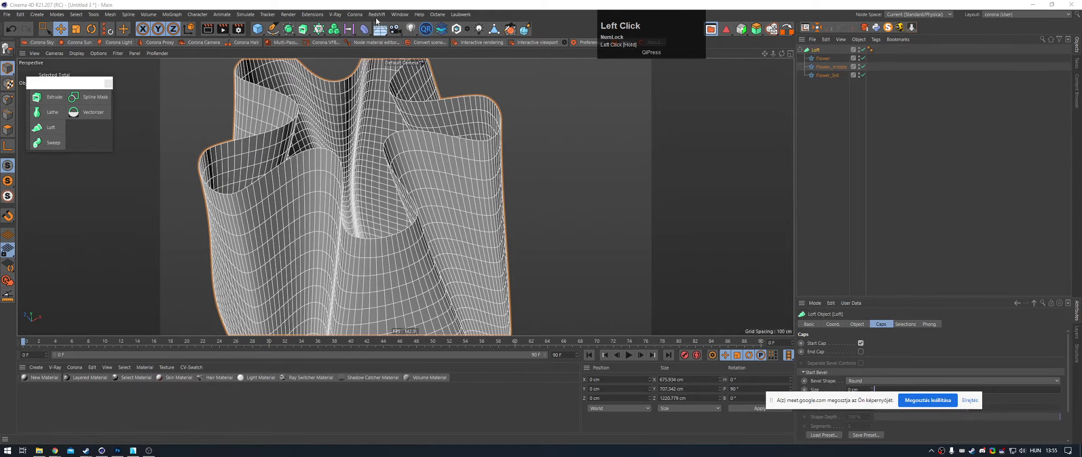
scroll(365, 132, "down", 4)
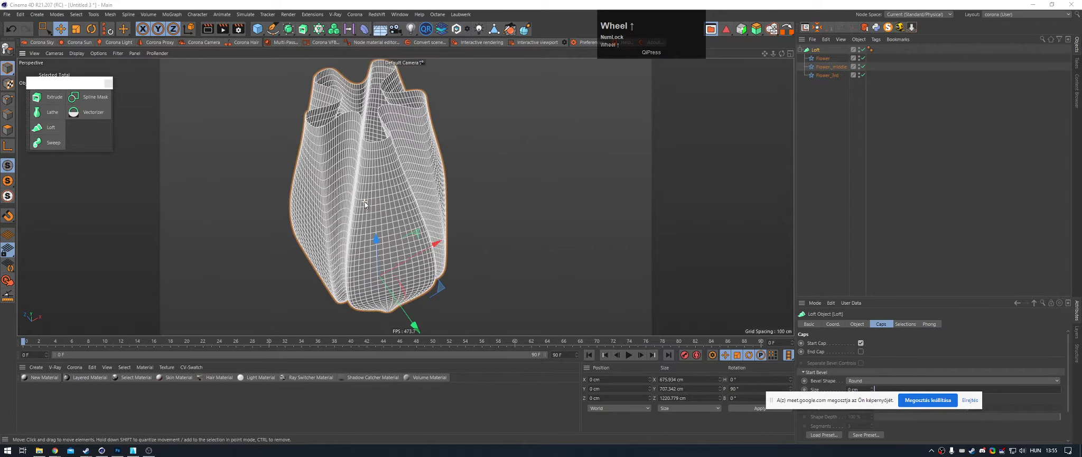
scroll(370, 204, "down", 2)
scroll(385, 185, "up", 3)
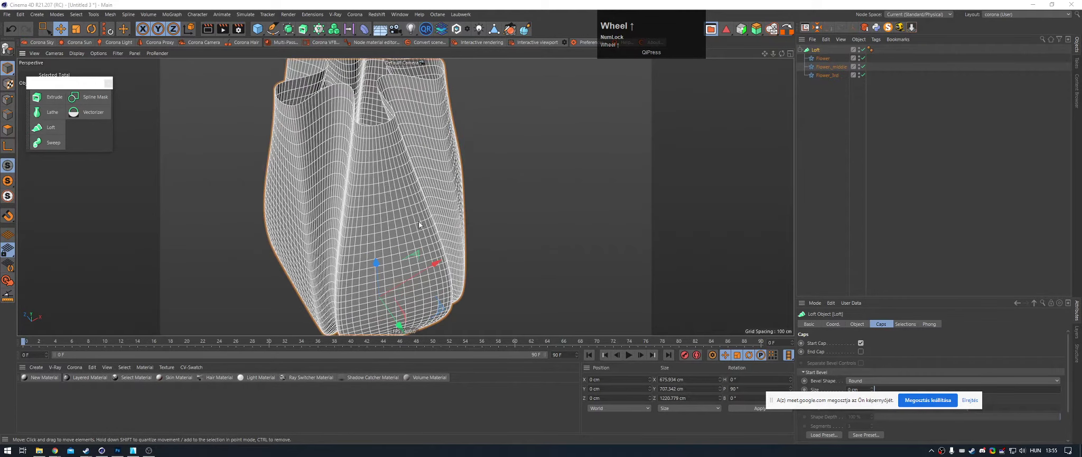
scroll(427, 189, "down", 3)
scroll(405, 165, "up", 4)
scroll(380, 71, "down", 1)
scroll(379, 76, "up", 1)
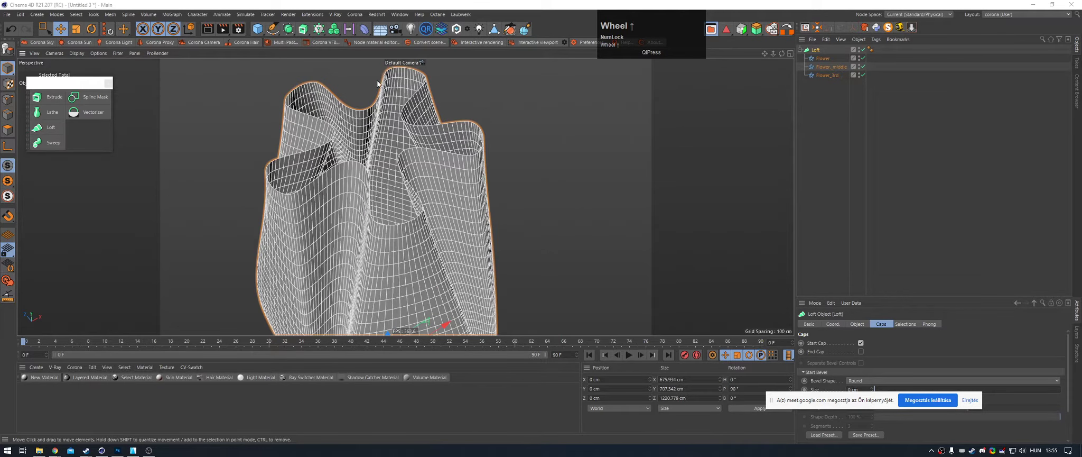
left_click(74, 402)
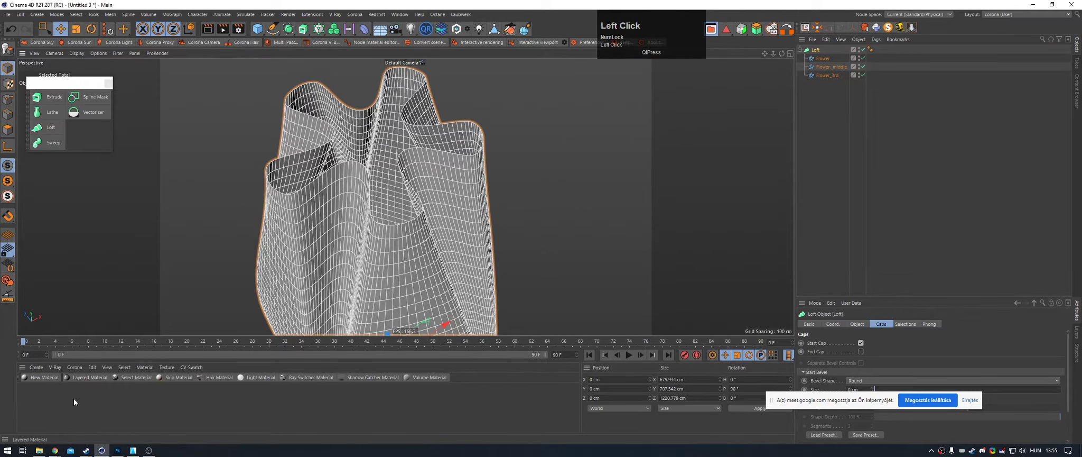
mouse_move(40, 451)
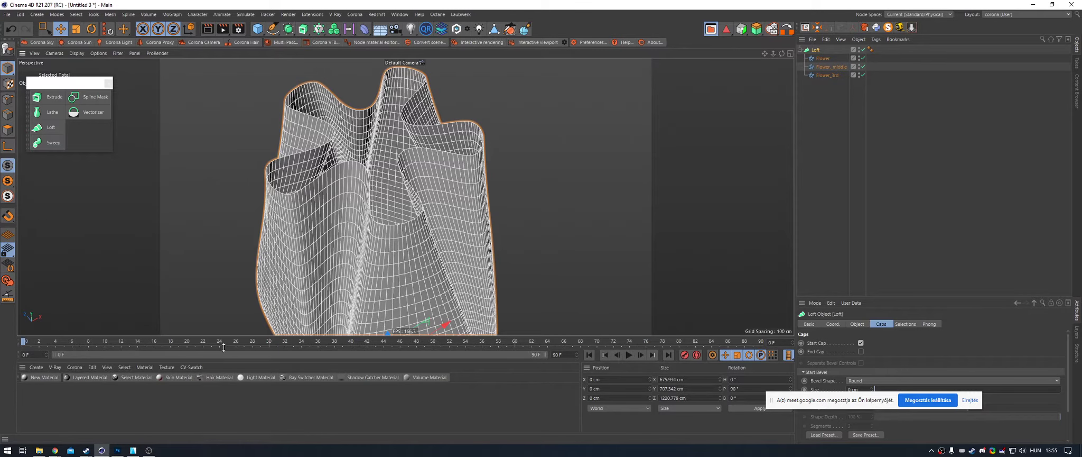
Step: Move the screen-sharing bar aside, switch to Chrome and show the Py-ParametricTools page on MAXON Labs, highlighting its title
left_click_drag(831, 403, 360, 424)
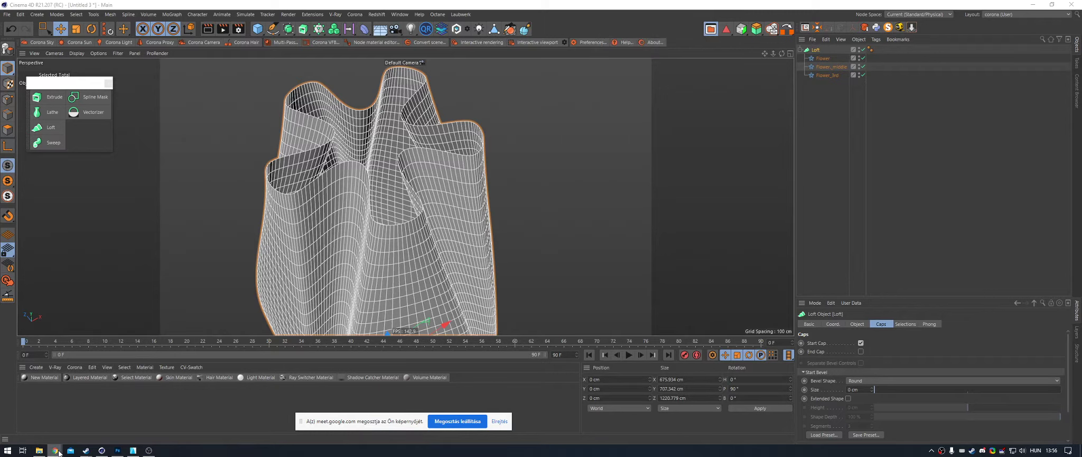
mouse_move(56, 450)
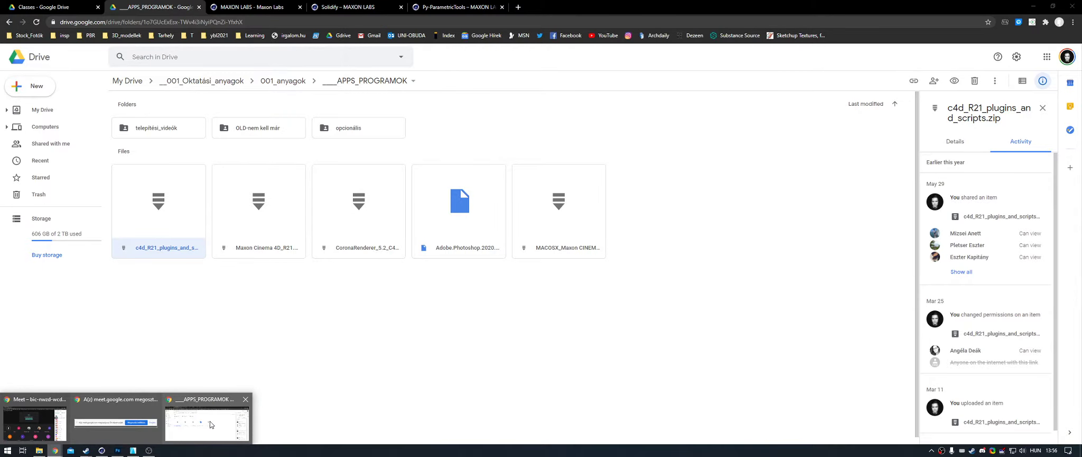
left_click(210, 423)
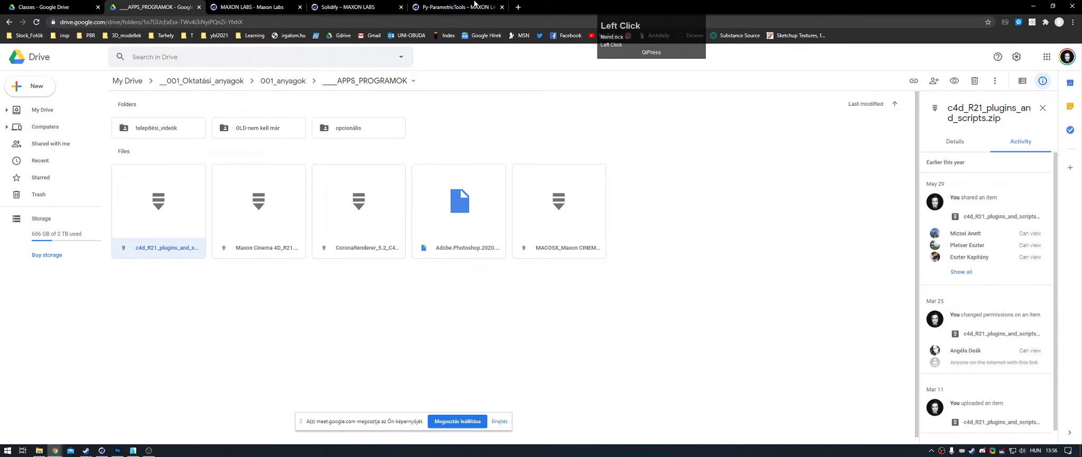
left_click(475, 5)
left_click_drag(287, 116, 525, 113)
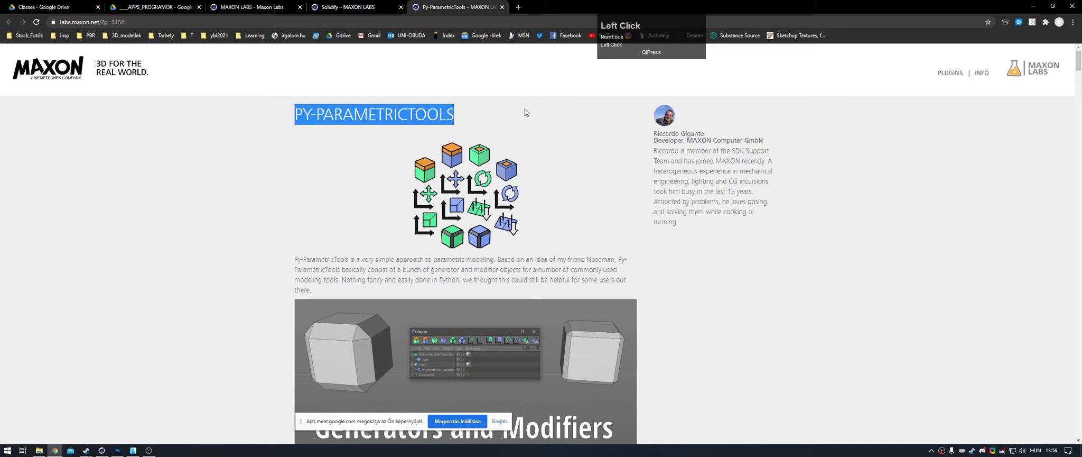
left_click(557, 155)
Step: Read through the Py-ParametricTools page down to its requirements, Download and Installation sections
scroll(557, 155, "down", 20)
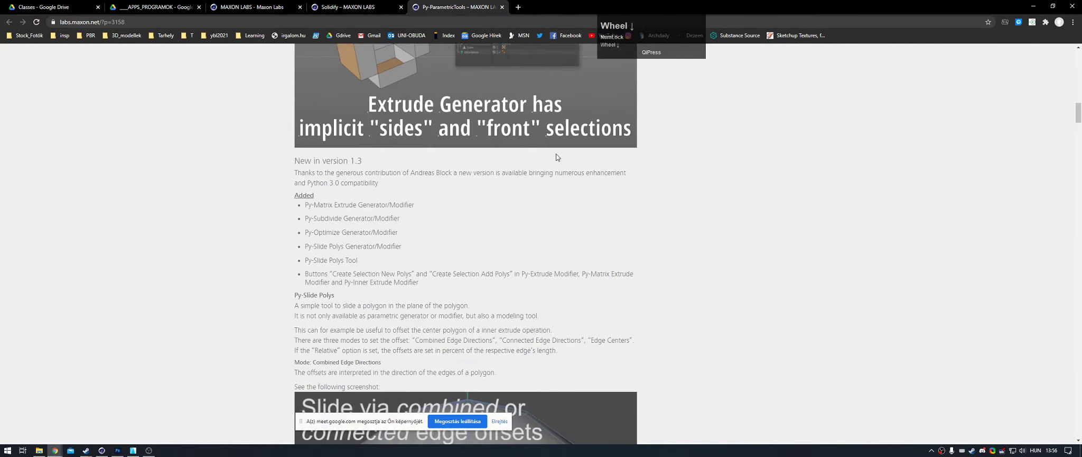
scroll(556, 157, "down", 15)
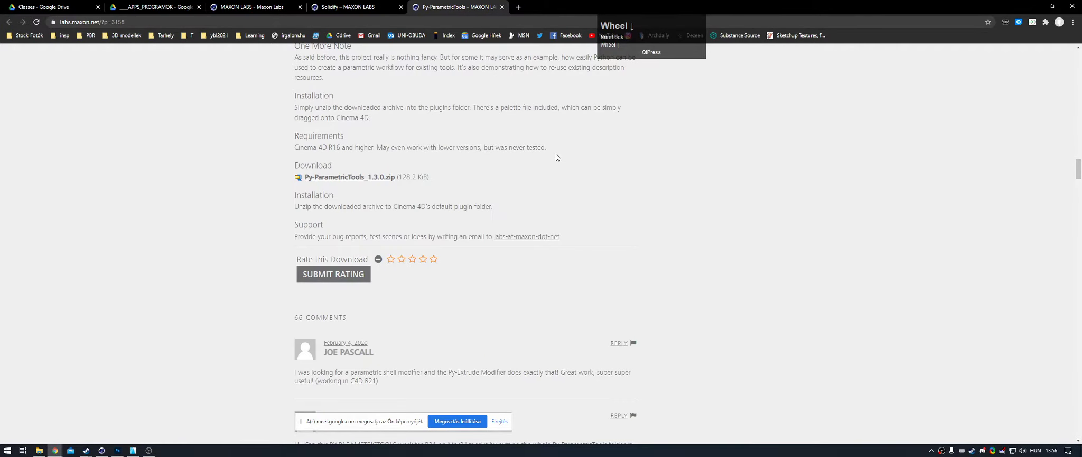
scroll(556, 157, "down", 3)
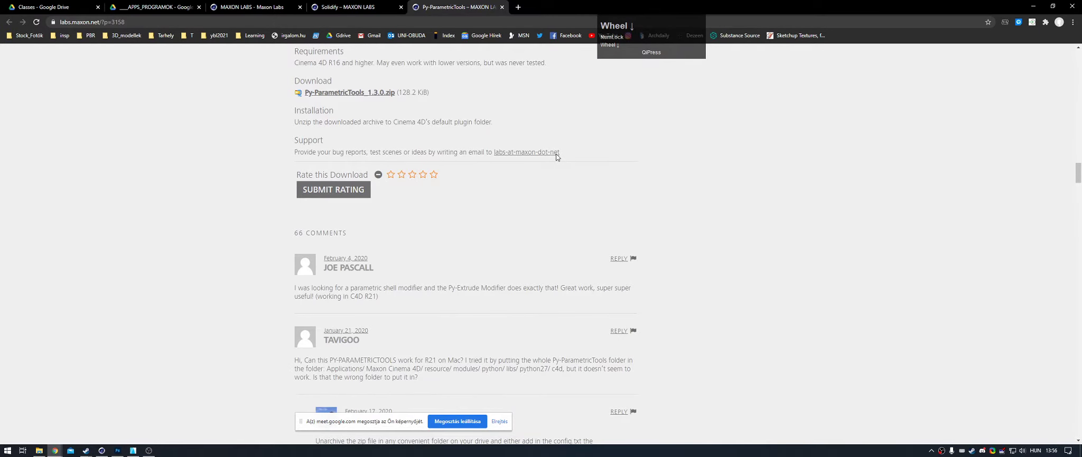
Step: Read through the user comments below the Py-ParametricTools download section
scroll(557, 157, "down", 20)
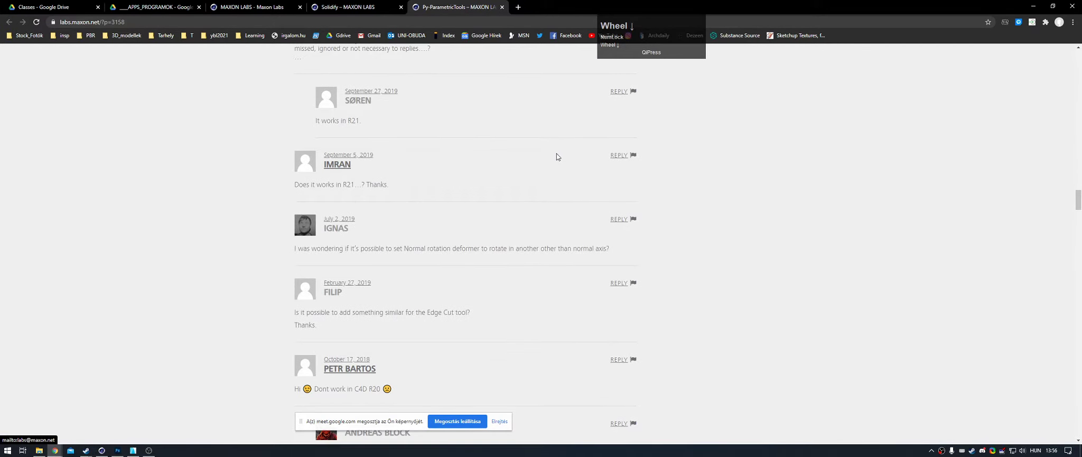
scroll(557, 157, "down", 5)
middle_click(700, 166)
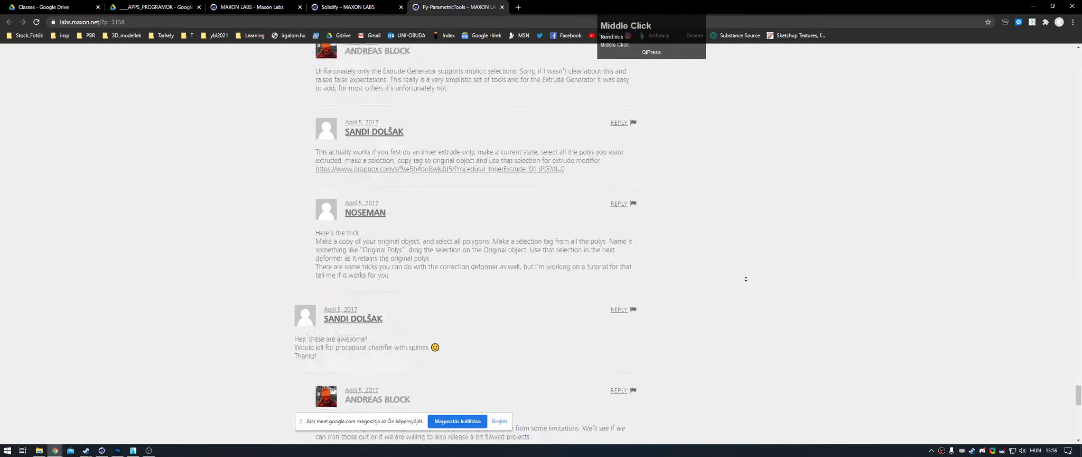
scroll(732, 250, "up", 3)
scroll(733, 250, "up", 8)
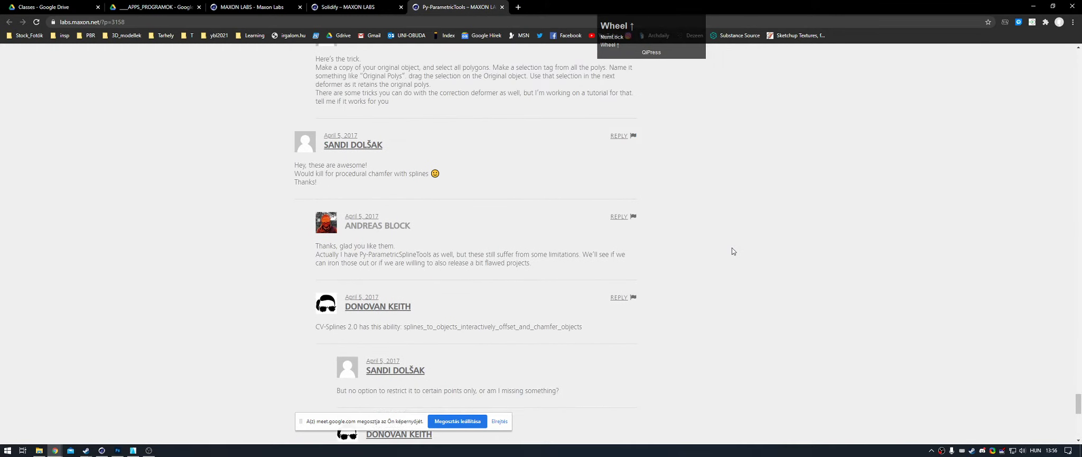
scroll(732, 251, "up", 1)
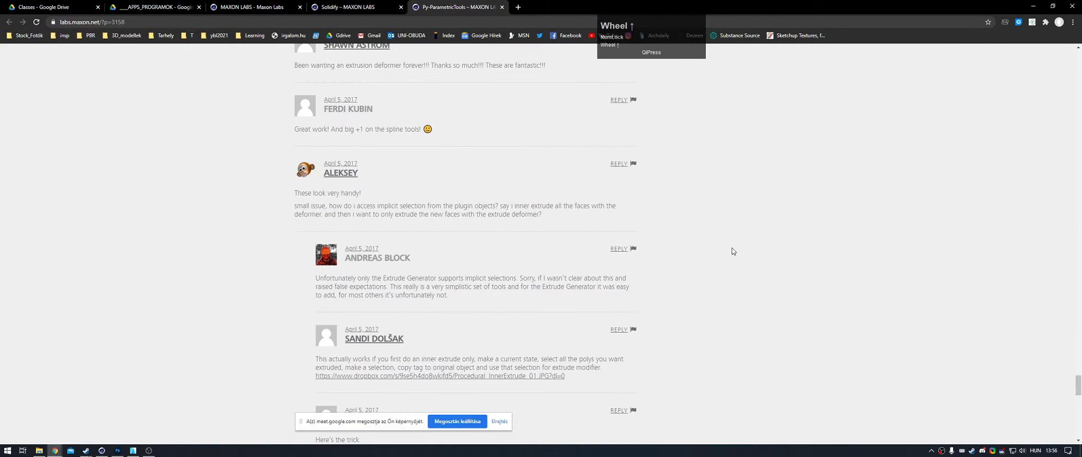
scroll(732, 250, "up", 2)
scroll(732, 251, "down", 12)
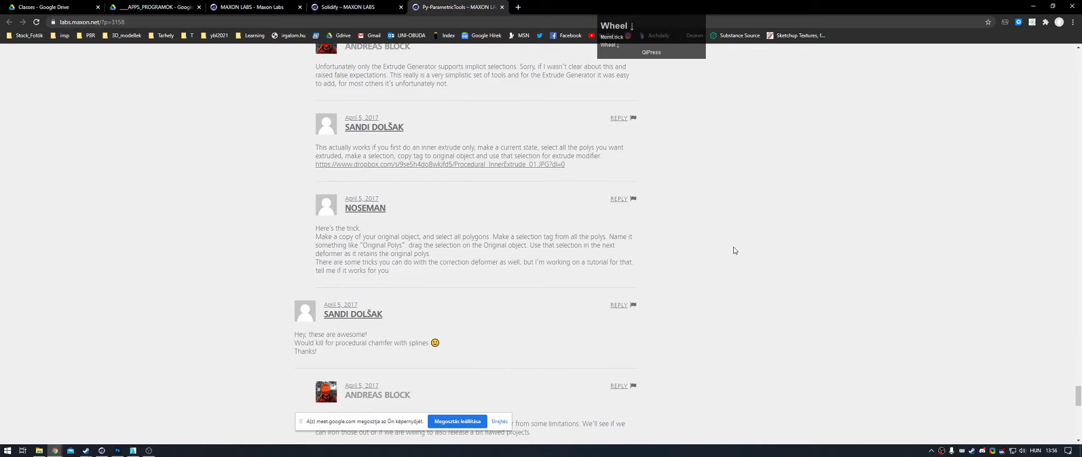
middle_click_drag(812, 286, 817, 232)
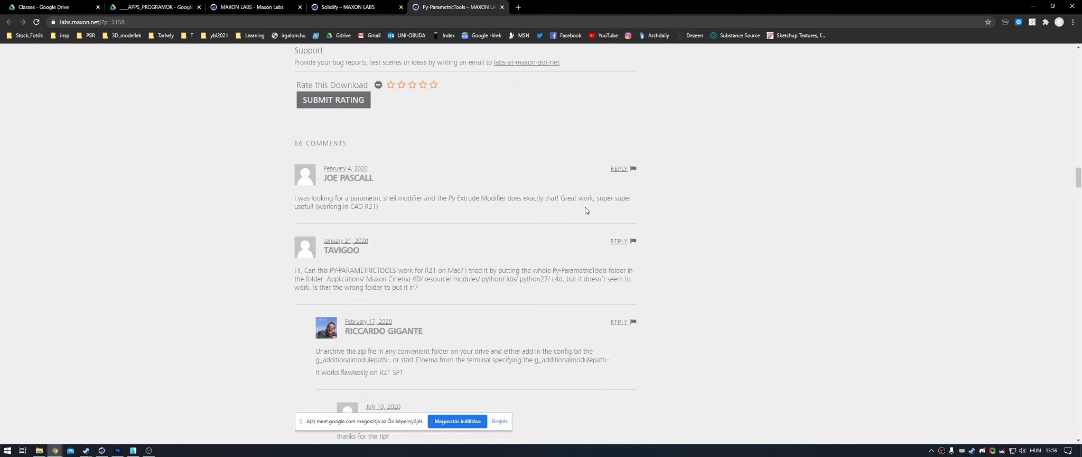
Step: Switch back to Cinema 4D and add a Cloth Surface as the parent of the loft
left_click(102, 450)
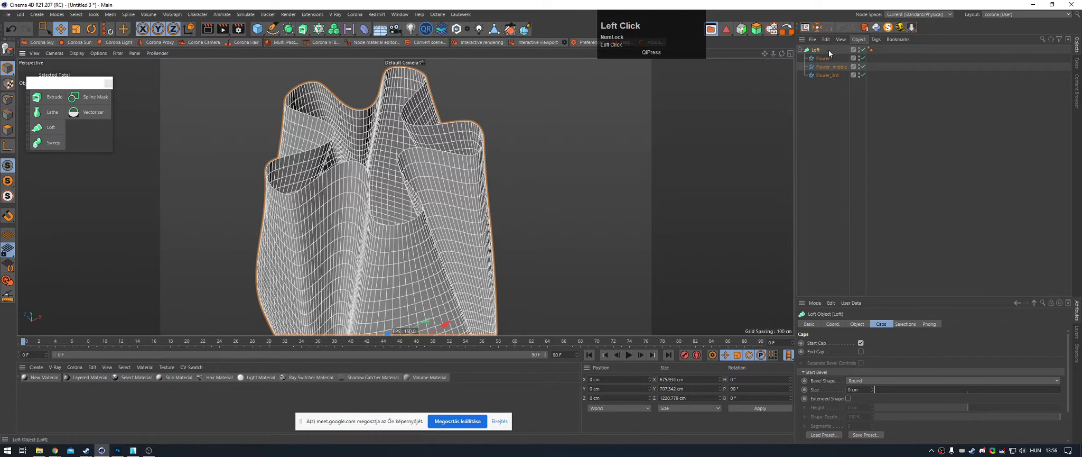
left_click(288, 29)
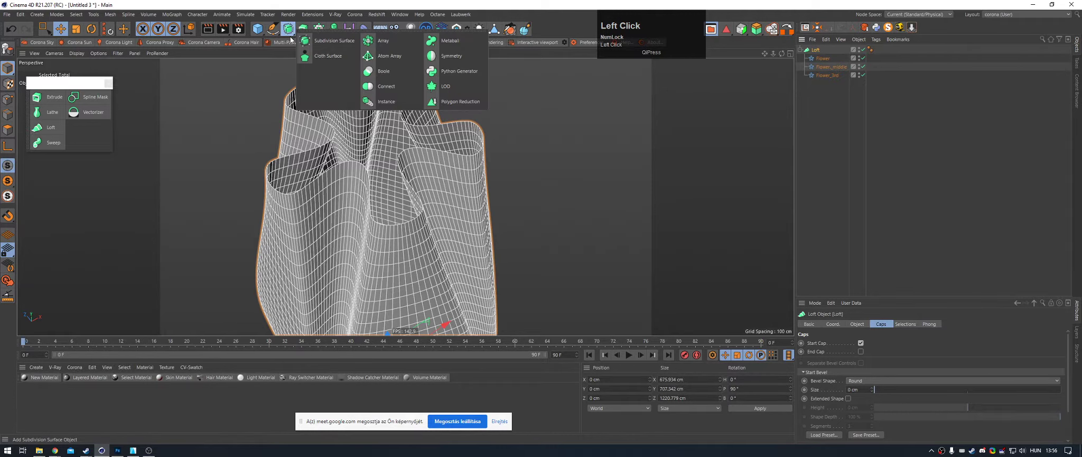
left_click(326, 56)
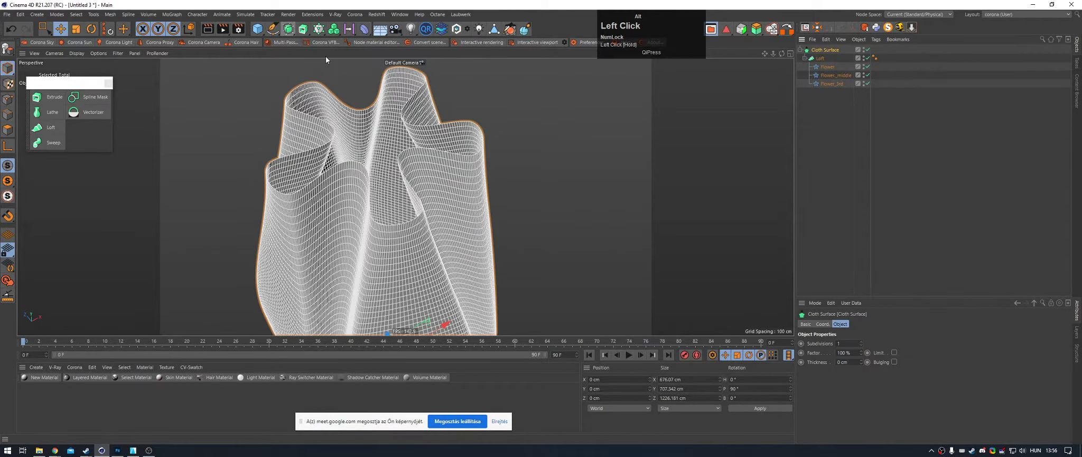
Step: Set the Cloth Surface's subdivisions to 0, factor to 0 % and thickness to 5 cm
double_click(847, 343)
type("0")
double_click(849, 352)
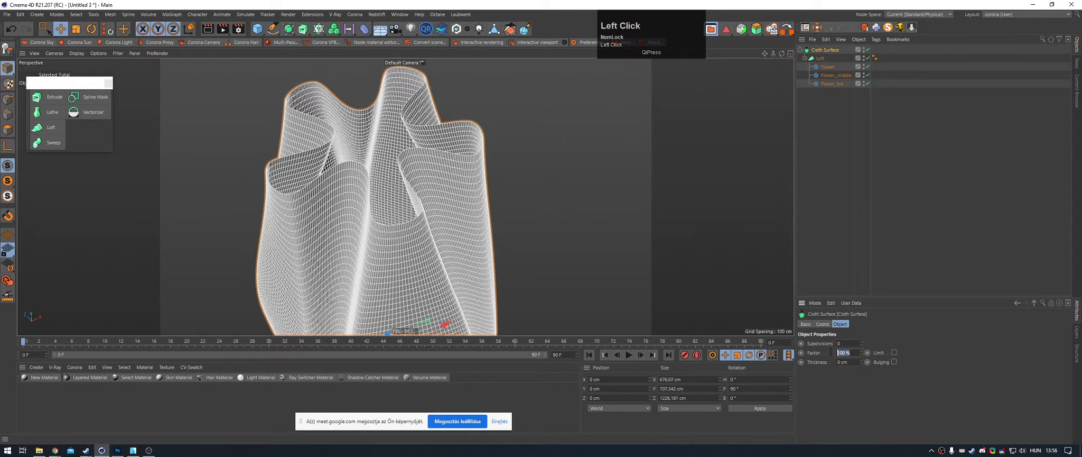
type("0")
double_click(852, 362)
scroll(852, 361, "up", 1)
scroll(852, 362, "up", 5)
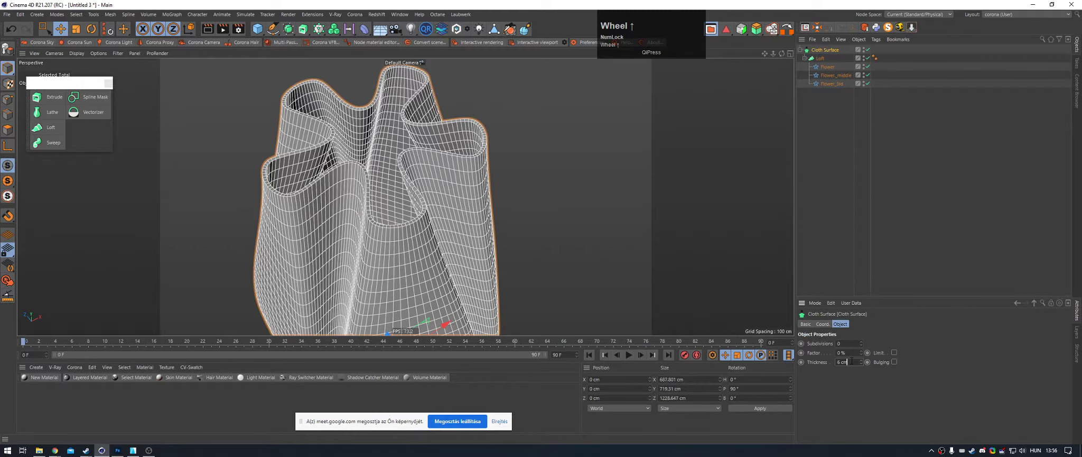
scroll(852, 362, "down", 1)
scroll(851, 361, "down", 1)
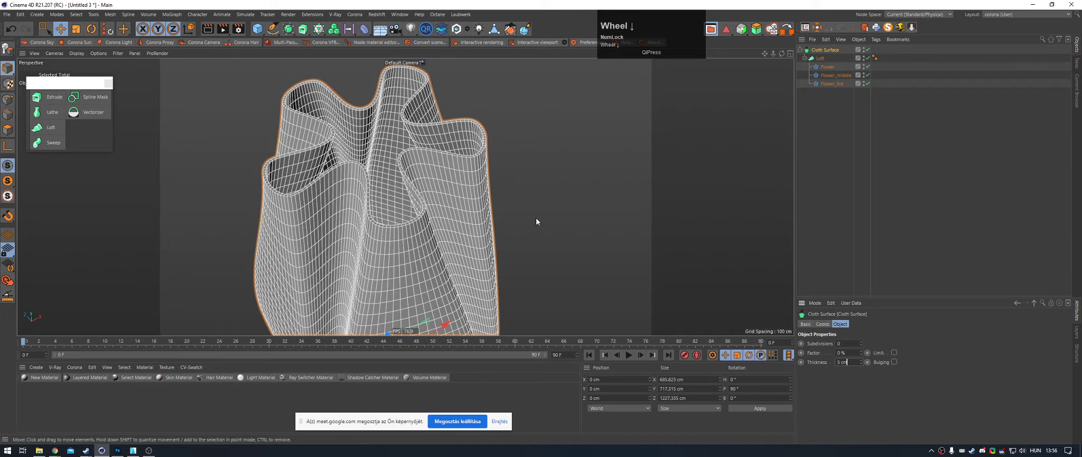
Step: Examine the thickened vase's mesh along its outer walls, around the capped base and back up to the folded rim
middle_click_drag(536, 217, 505, 114, "alt")
right_click_drag(505, 115, 521, 227, "alt")
left_click_drag(521, 228, 546, 232, "alt")
middle_click_drag(547, 232, 549, 83, "alt")
middle_click_drag(522, 296, 530, 98, "alt")
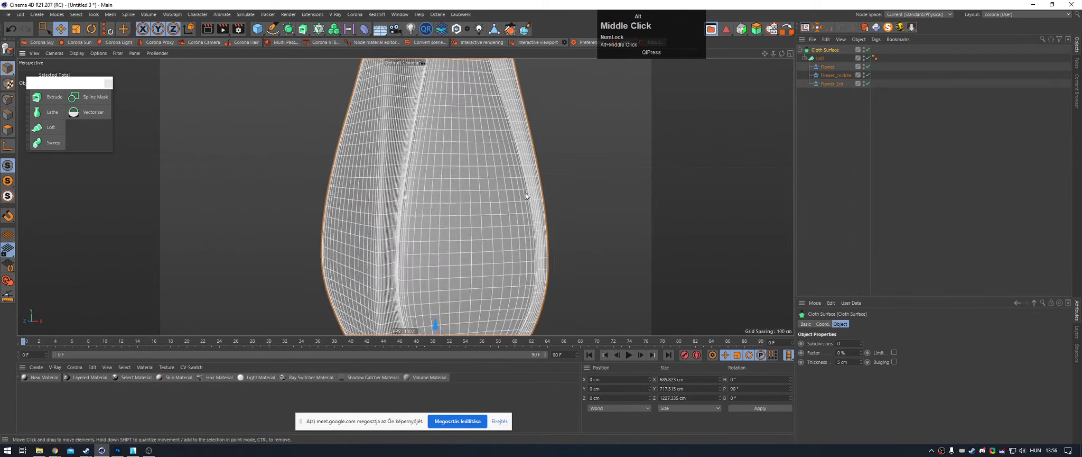
left_click_drag(529, 99, 540, 123, "alt")
right_click_drag(540, 123, 551, 148, "alt")
left_click_drag(551, 148, 561, 173, "alt")
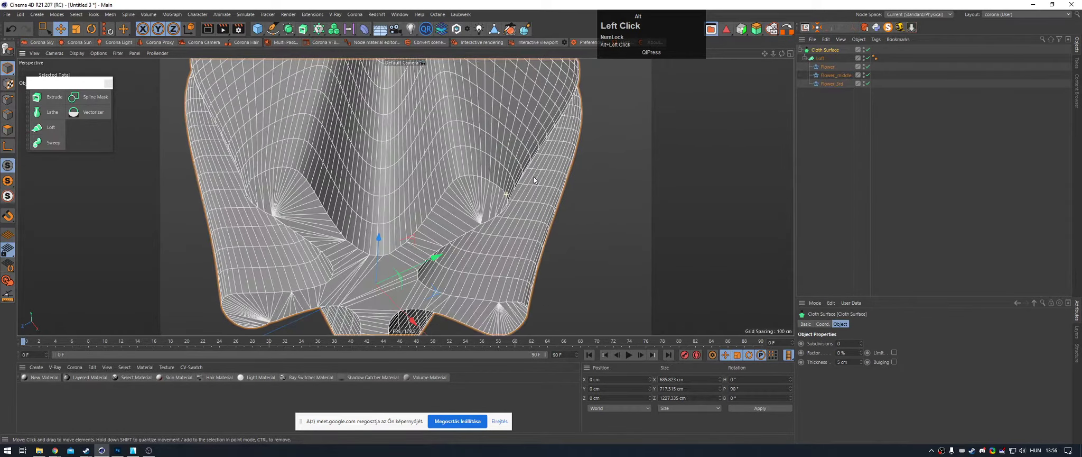
right_click_drag(561, 173, 572, 198, "alt")
left_click_drag(572, 198, 486, 171, "alt")
right_click_drag(517, 170, 598, 188, "alt")
left_click_drag(598, 188, 580, 251, "alt")
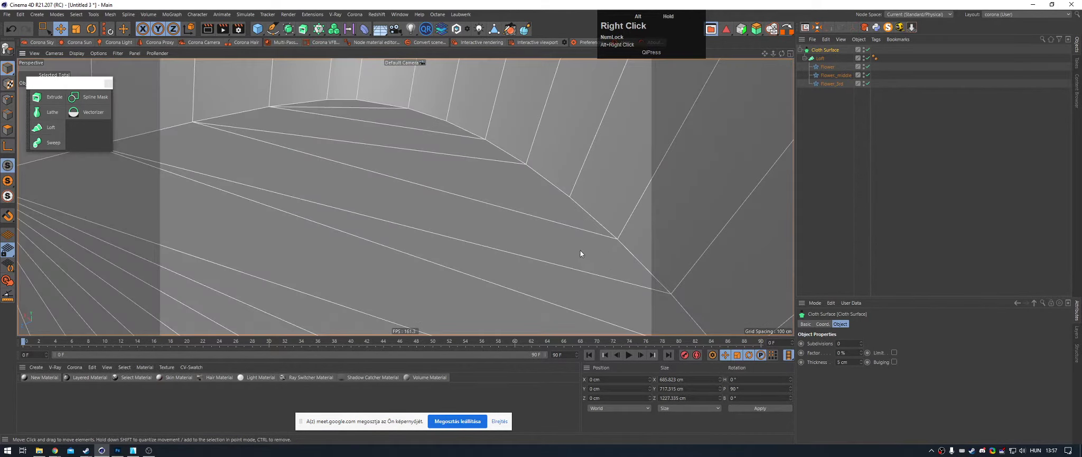
right_click_drag(580, 251, 524, 227, "alt")
left_click_drag(524, 227, 465, 287, "alt")
right_click_drag(465, 287, 411, 259, "alt")
left_click_drag(411, 260, 408, 194, "alt")
right_click_drag(407, 194, 272, 226, "alt")
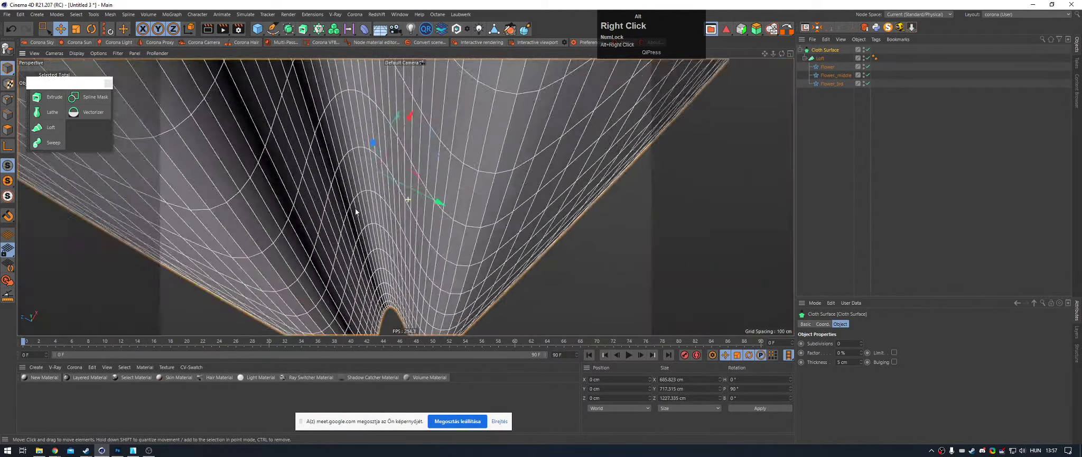
middle_click_drag(370, 121, 375, 185, "alt")
right_click_drag(376, 185, 503, 157, "alt")
left_click_drag(503, 157, 505, 170, "alt")
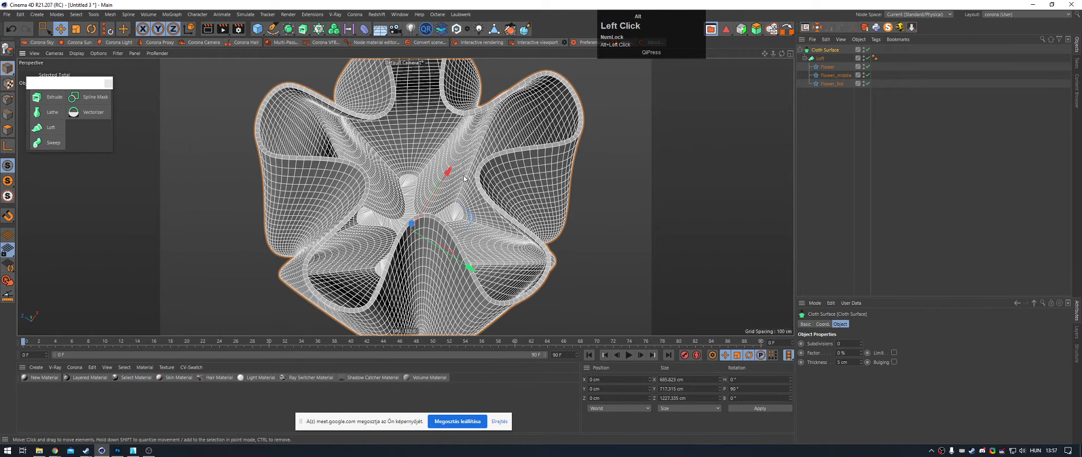
Step: Set the Cloth Surface's thickness to -7 cm
left_click_drag(495, 105, 462, 173, "alt")
right_click_drag(440, 203, 520, 213, "alt")
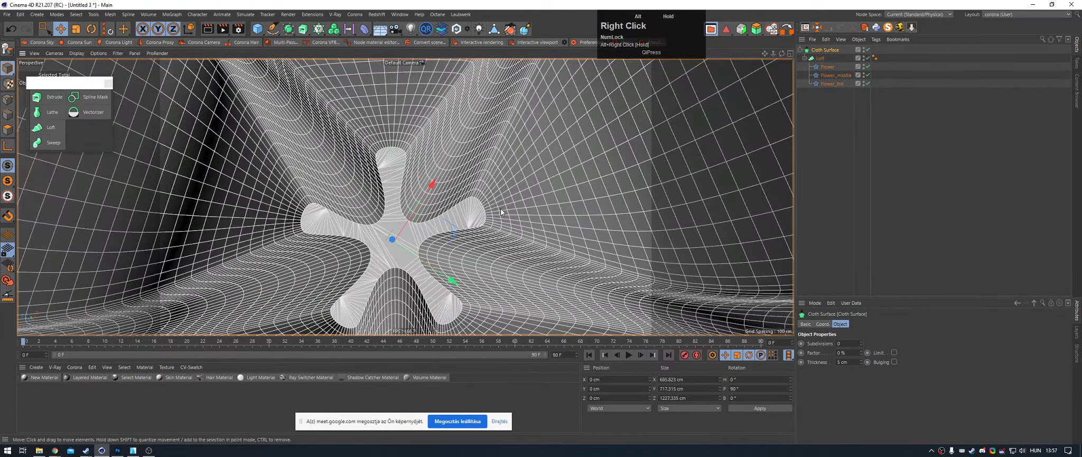
left_click_drag(861, 362, 772, 338)
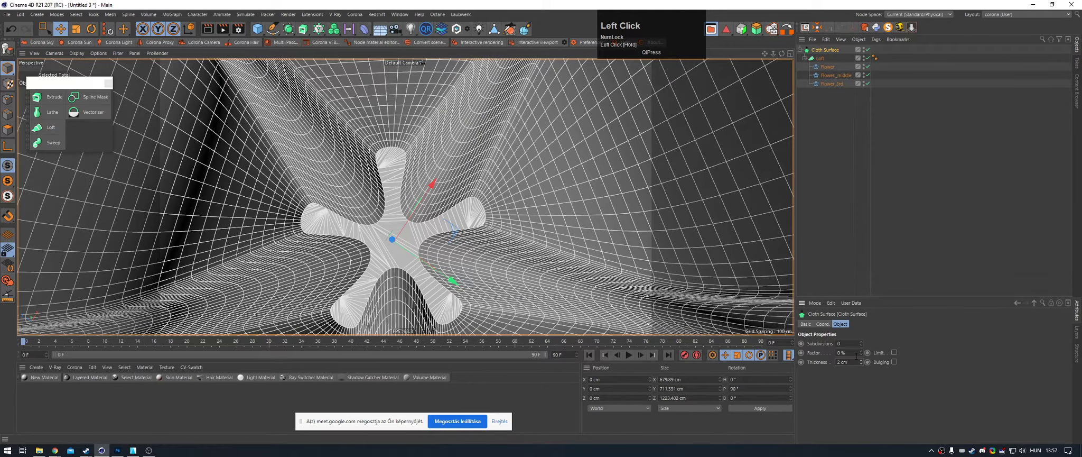
scroll(851, 361, "down", 9)
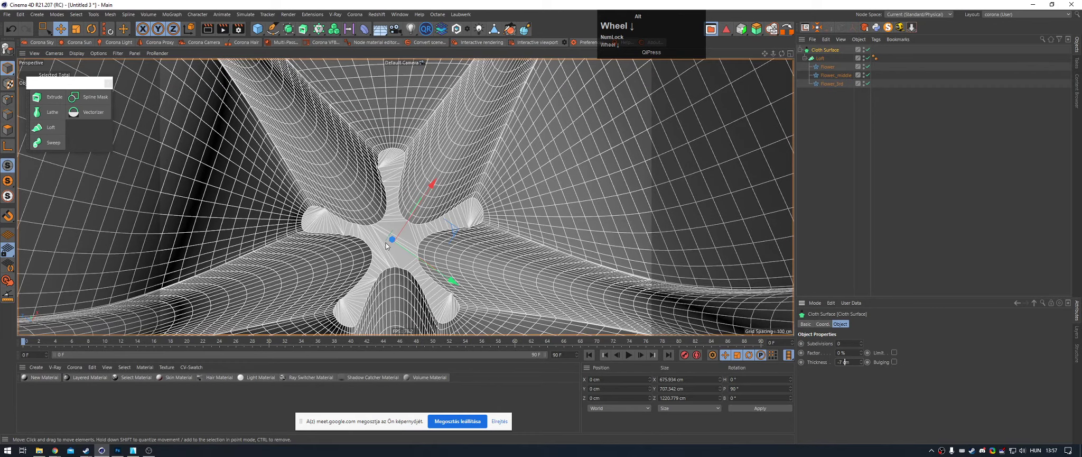
Step: Examine how the negative thickness affects the vase's base, from the inside and from the outside
right_click_drag(386, 245, 484, 201, "alt")
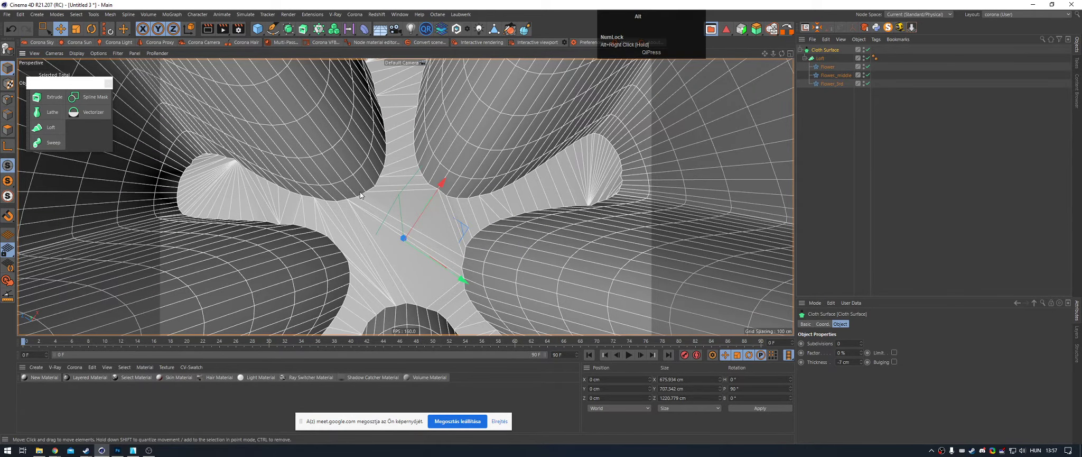
right_click_drag(371, 201, 521, 162, "alt")
middle_click_drag(521, 162, 530, 178, "alt")
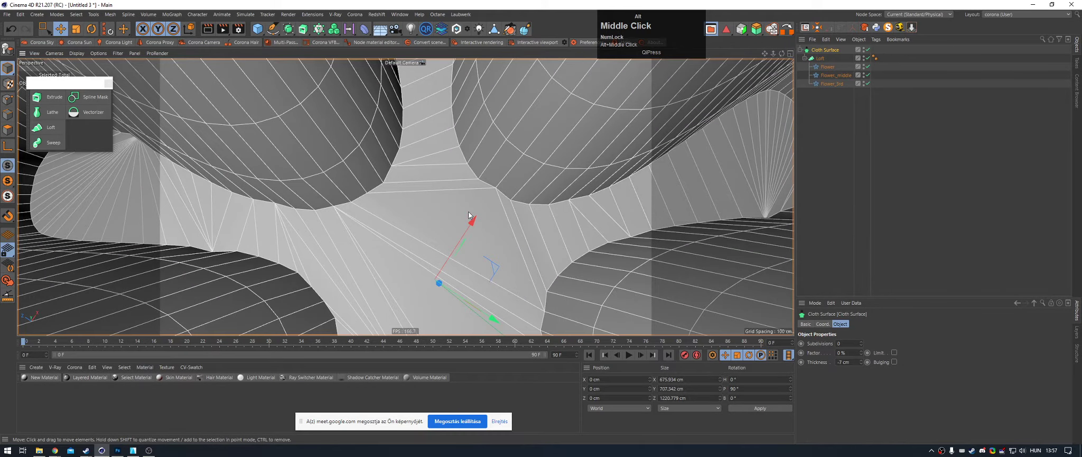
left_click_drag(469, 215, 475, 222, "alt")
right_click_drag(475, 222, 524, 207, "alt")
left_click_drag(524, 207, 351, 185, "alt")
right_click_drag(351, 185, 338, 132, "alt")
left_click_drag(338, 132, 423, 158, "alt")
middle_click_drag(422, 159, 444, 202, "alt")
right_click_drag(444, 202, 418, 160, "alt")
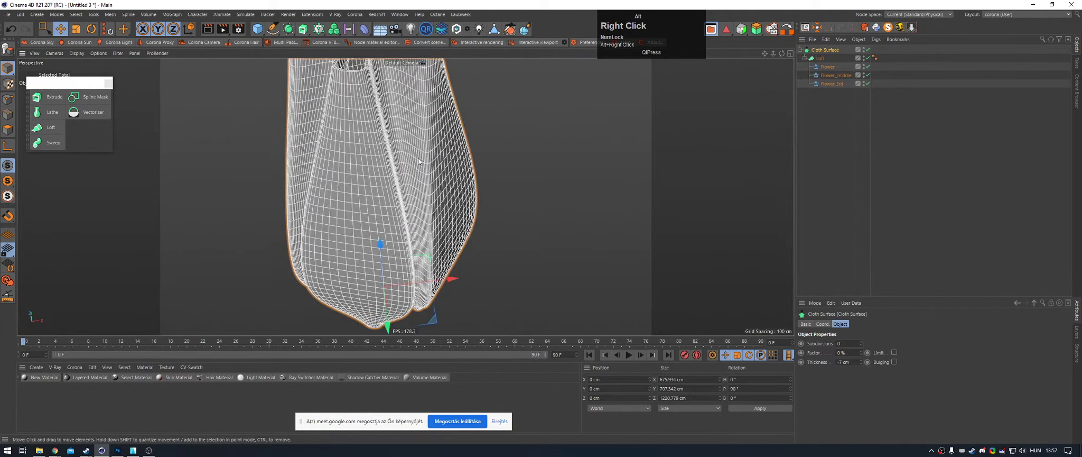
left_click_drag(419, 159, 534, 185, "alt")
middle_click_drag(534, 185, 545, 154, "alt")
right_click_drag(544, 153, 597, 142, "alt")
left_click_drag(597, 143, 737, 145, "alt")
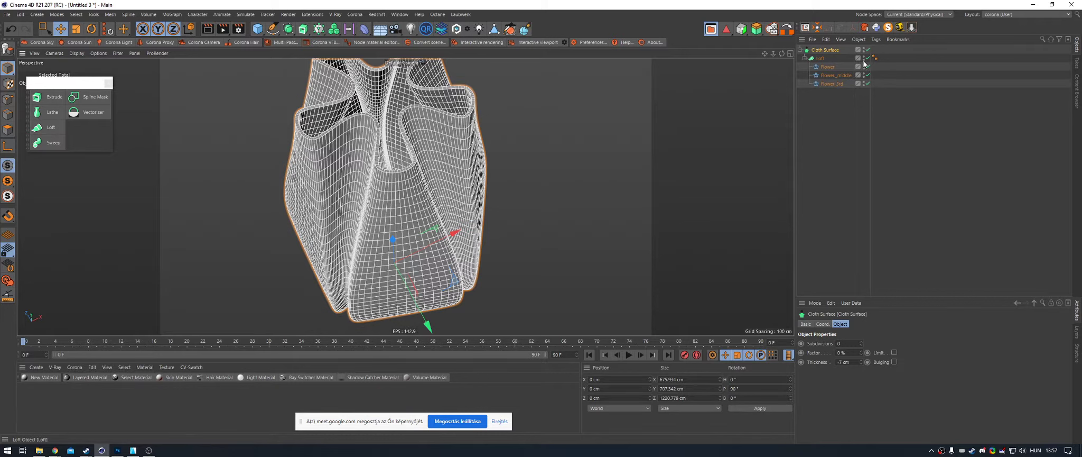
Step: Take the loft out of the Cloth Surface and examine the flat cap closing its base
left_click(819, 59)
scroll(425, 174, "down", 2)
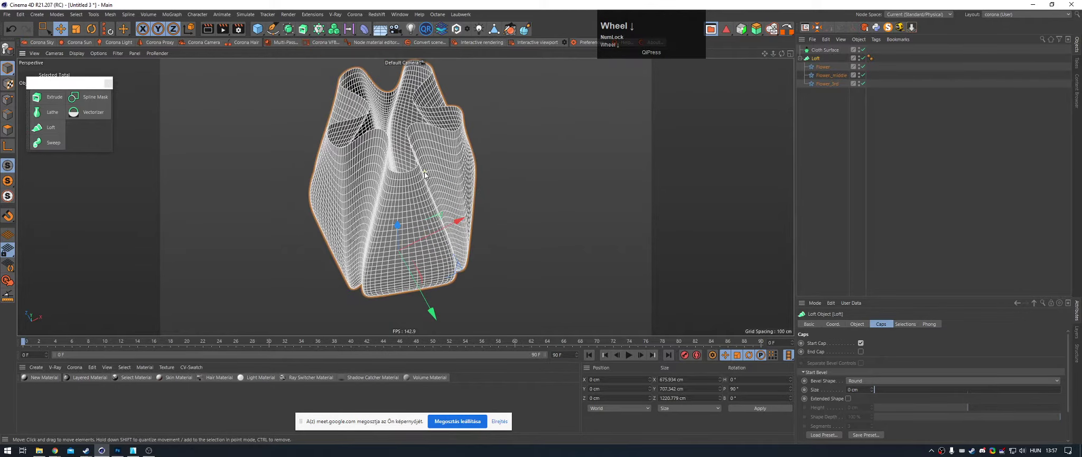
left_click_drag(490, 255, 462, 154, "alt")
middle_click_drag(463, 211, 465, 127, "alt")
scroll(465, 137, "down", 2)
left_click_drag(468, 158, 474, 119, "alt")
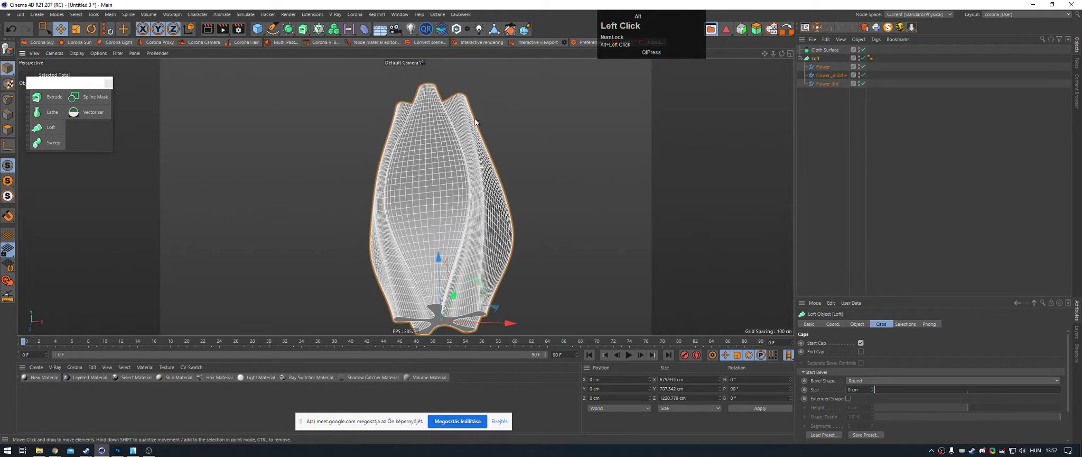
middle_click_drag(474, 196, 477, 112, "alt")
right_click_drag(479, 204, 566, 220, "alt")
left_click_drag(565, 219, 563, 198, "alt")
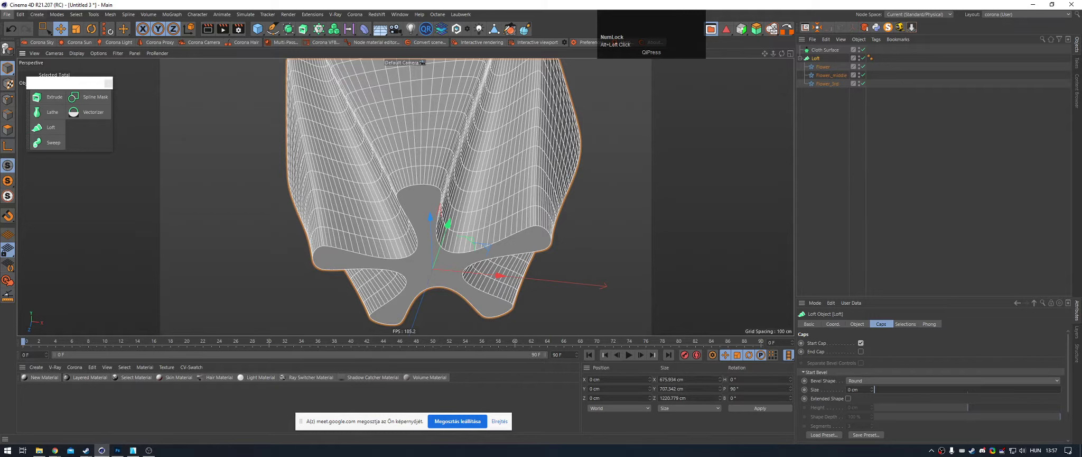
Step: Enlarge the attribute area and disable the loft's start cap
left_click(7, 14)
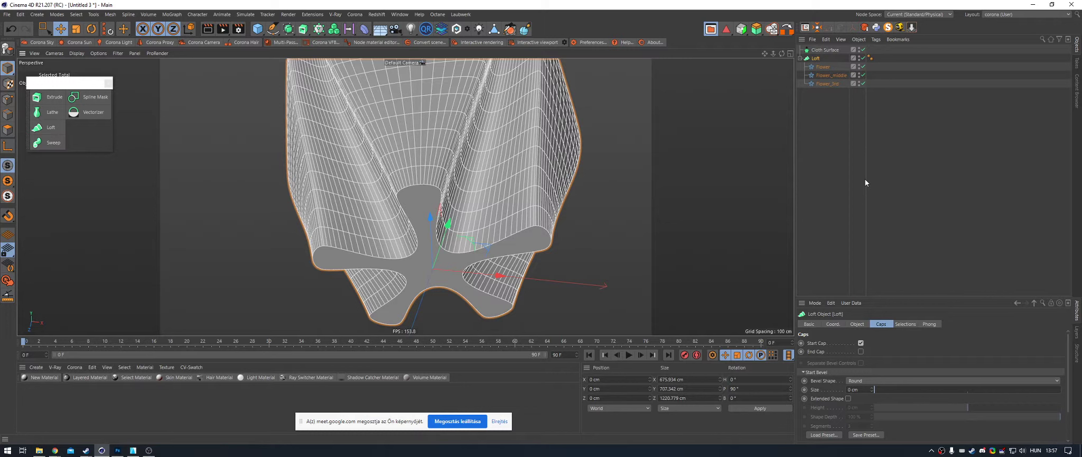
left_click(818, 61)
left_click_drag(853, 302, 858, 203)
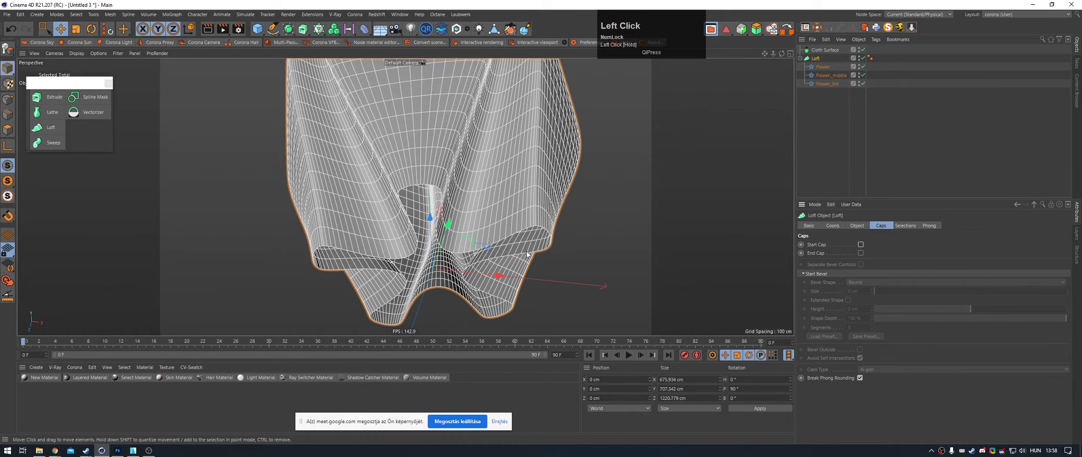
Step: Put the loft back under the Cloth Surface and select the Cloth Surface
left_click_drag(535, 270, 536, 246, "alt")
right_click_drag(536, 246, 566, 238, "alt")
left_click_drag(817, 59, 820, 50)
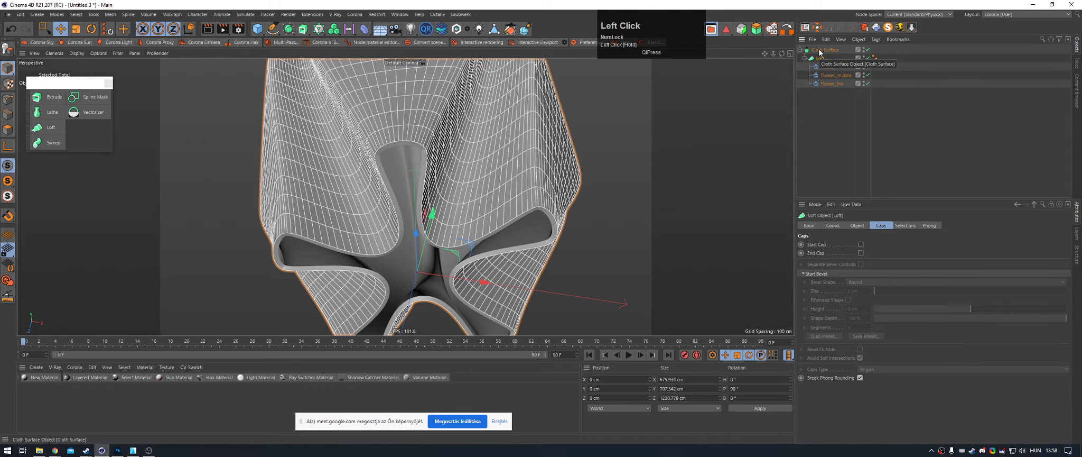
left_click(820, 50)
Step: Examine the thickened wall of the uncapped vase from its open base up to the rim
left_click_drag(486, 224, 497, 190, "alt")
right_click_drag(498, 191, 513, 247, "alt")
right_click_drag(511, 172, 492, 159, "alt")
middle_click_drag(521, 148, 498, 167, "alt")
right_click_drag(499, 167, 513, 169, "alt")
left_click_drag(512, 172, 472, 259, "alt")
right_click_drag(550, 132, 588, 125, "alt")
left_click_drag(589, 124, 591, 118, "alt")
Step: Set the Cloth Surface's thickness to 25 cm
right_click_drag(591, 118, 575, 134, "alt")
left_click_drag(575, 134, 584, 227, "alt")
left_click_drag(863, 264, 863, 244)
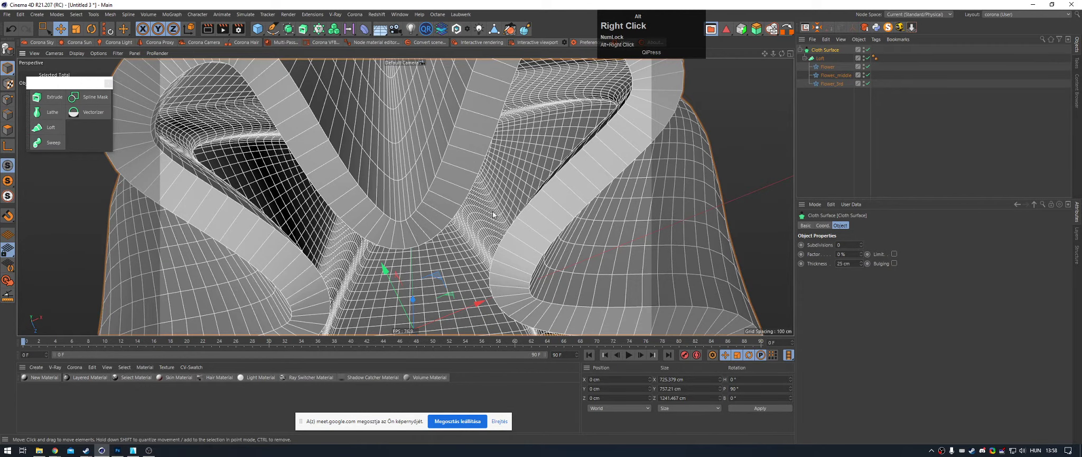
Step: Examine the thick-walled vase as a whole and up close around its folded rim
right_click_drag(624, 168, 529, 172, "alt")
left_click_drag(529, 172, 505, 73, "alt")
middle_click_drag(505, 72, 508, 170, "alt")
left_click_drag(508, 171, 512, 200, "alt")
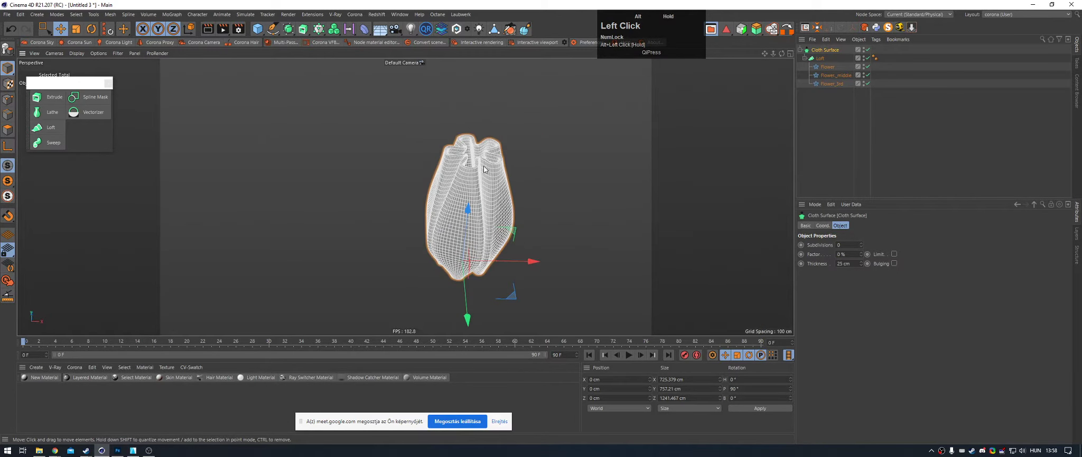
right_click_drag(512, 201, 621, 179, "alt")
middle_click_drag(491, 106, 493, 137, "alt")
left_click_drag(494, 137, 489, 208, "alt")
right_click_drag(490, 208, 485, 212, "alt")
left_click_drag(485, 211, 478, 145, "alt")
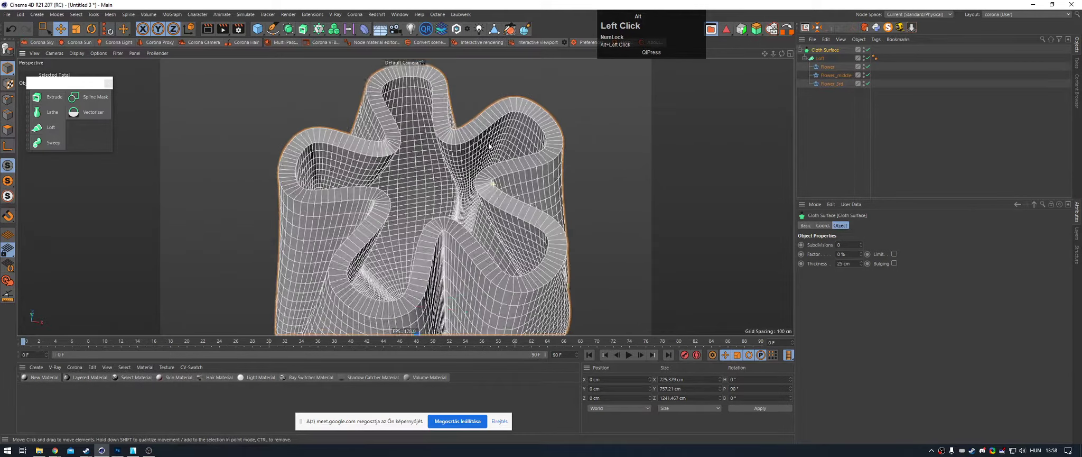
right_click_drag(479, 145, 484, 151, "alt")
left_click_drag(483, 150, 444, 159, "alt")
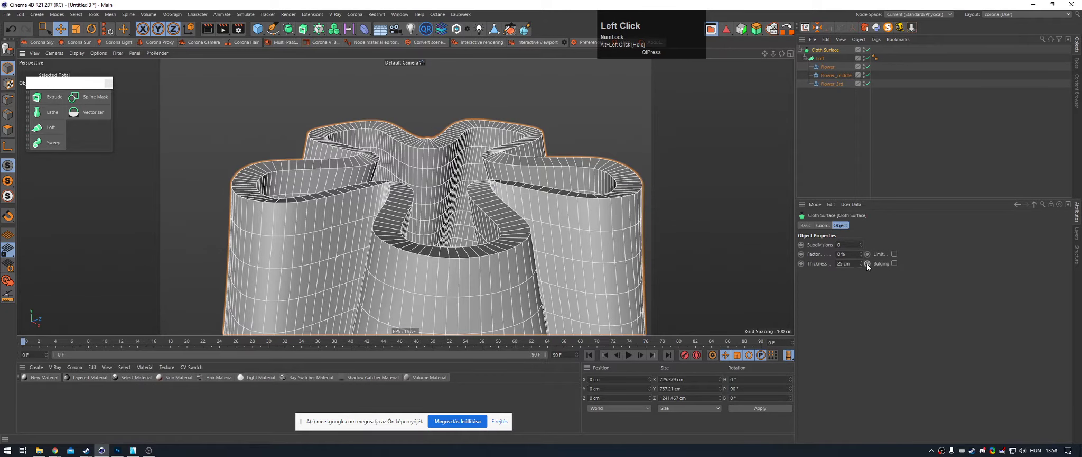
Step: Try the Cloth Surface's Limit and Bulging options, then set its thickness to 9 cm
left_click(894, 254)
left_click(896, 262)
left_click(896, 263)
left_click_drag(860, 266, 898, 136)
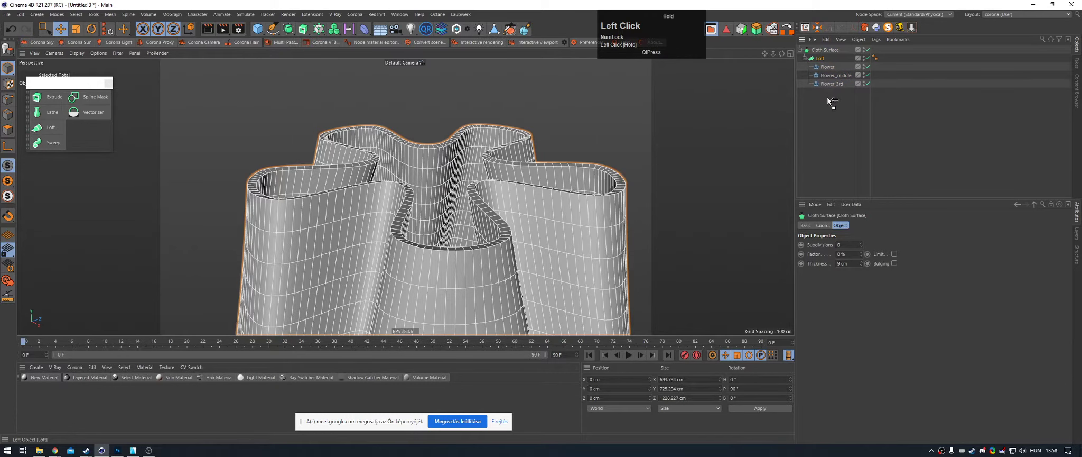
Step: Remove the Cloth Surface while keeping the Loft with its three Flower splines, and select the Loft
key("Delete")
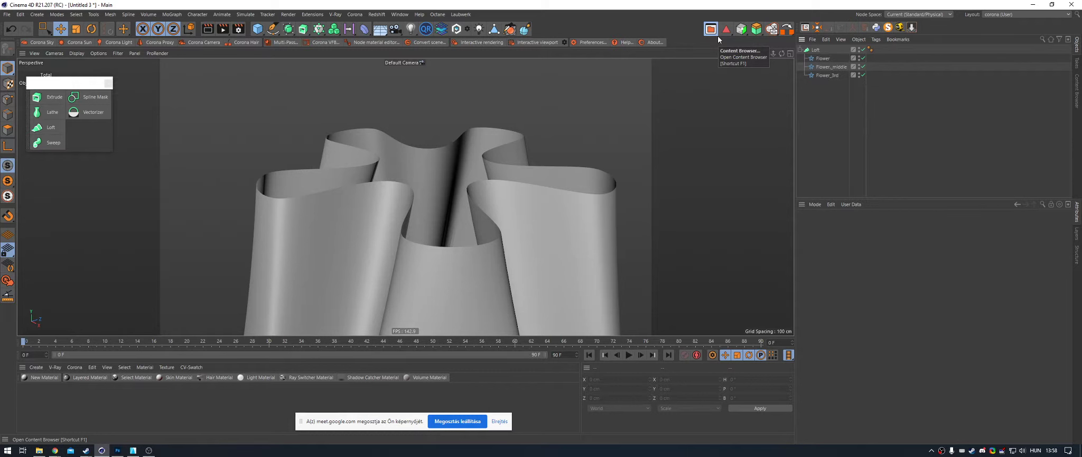
left_click(443, 153)
left_click_drag(443, 153, 444, 172, "alt")
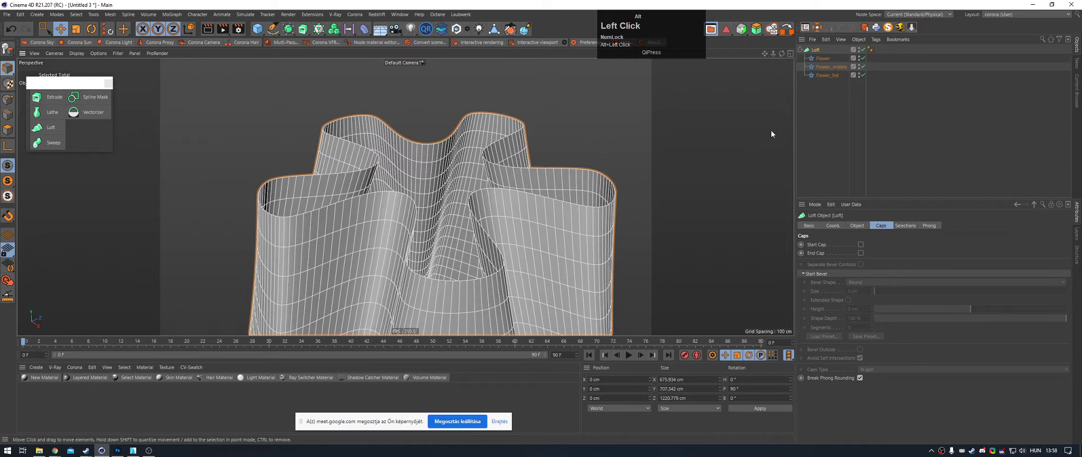
Step: Duplicate the Loft, disable the original as a backup, and make the copy editable
left_click(800, 50)
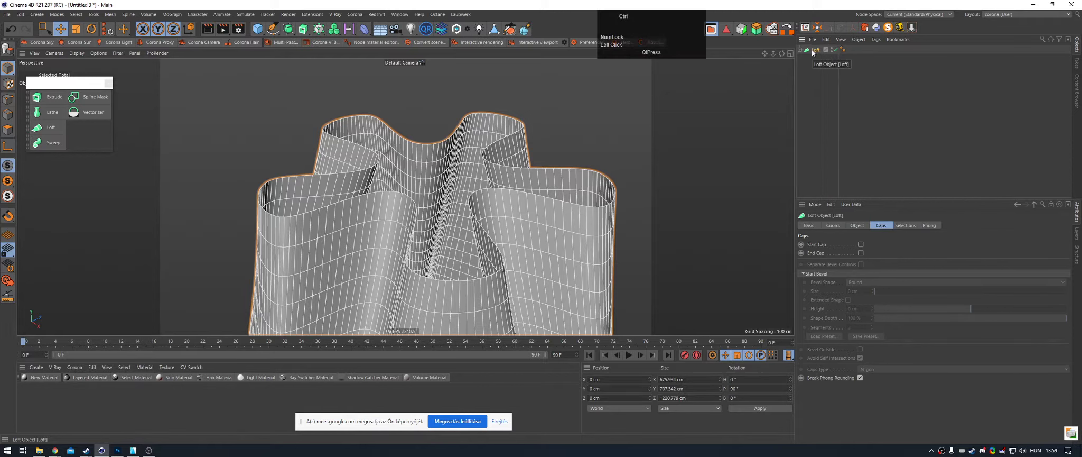
left_click_drag(813, 52, 814, 67, "ctrl")
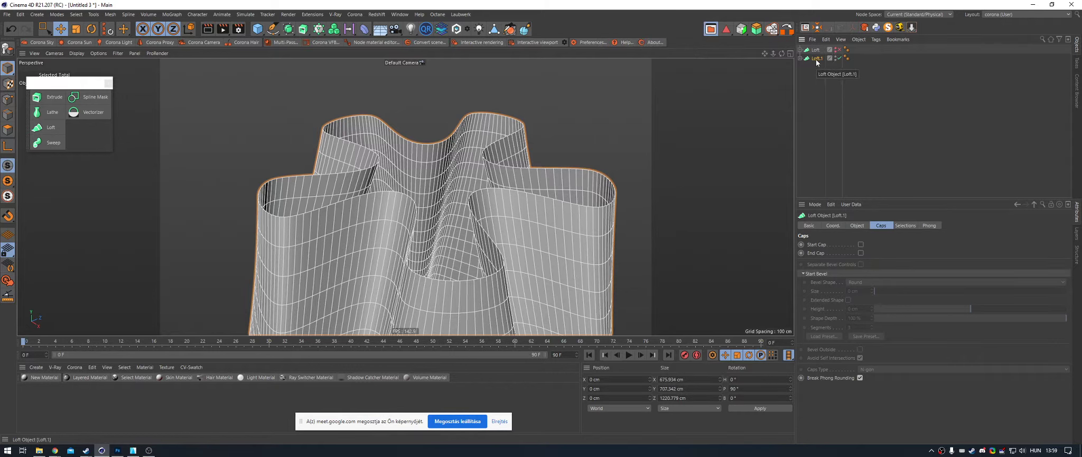
left_click(816, 60)
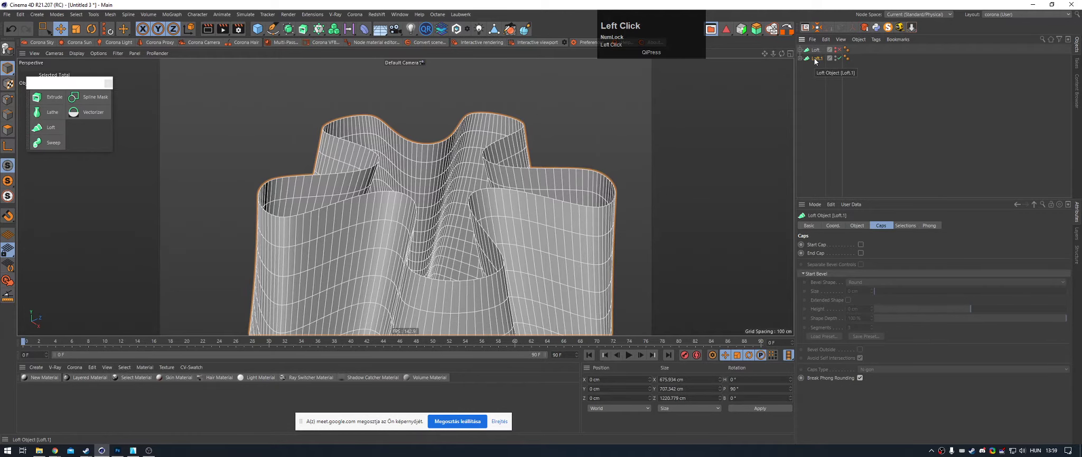
key("c")
middle_click_drag(542, 160, 526, 127, "alt")
Step: Select all polygons of the editable vase and extrude them into a thick wall with Create Caps enabled
left_click(8, 130)
key("ctrl+a")
left_click_drag(454, 180, 530, 177, "alt")
middle_click_drag(531, 176, 477, 153, "alt")
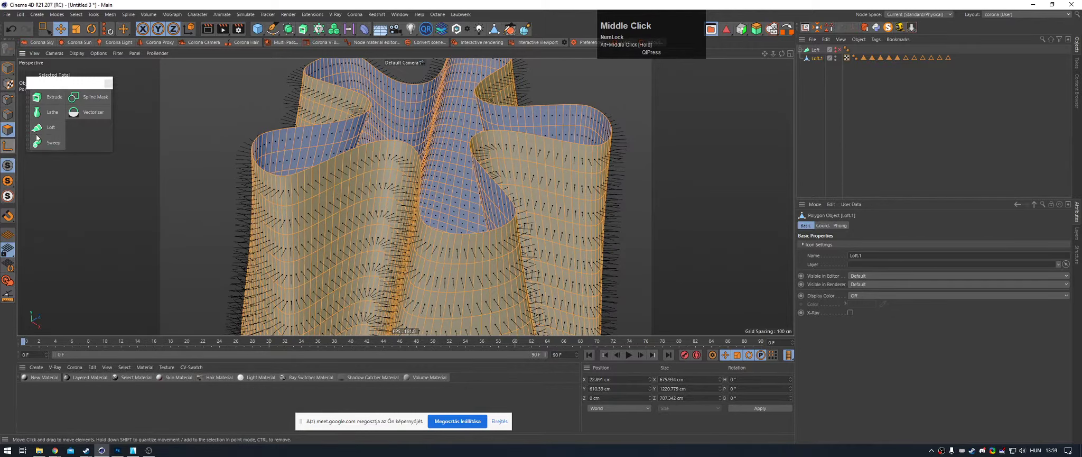
key("d")
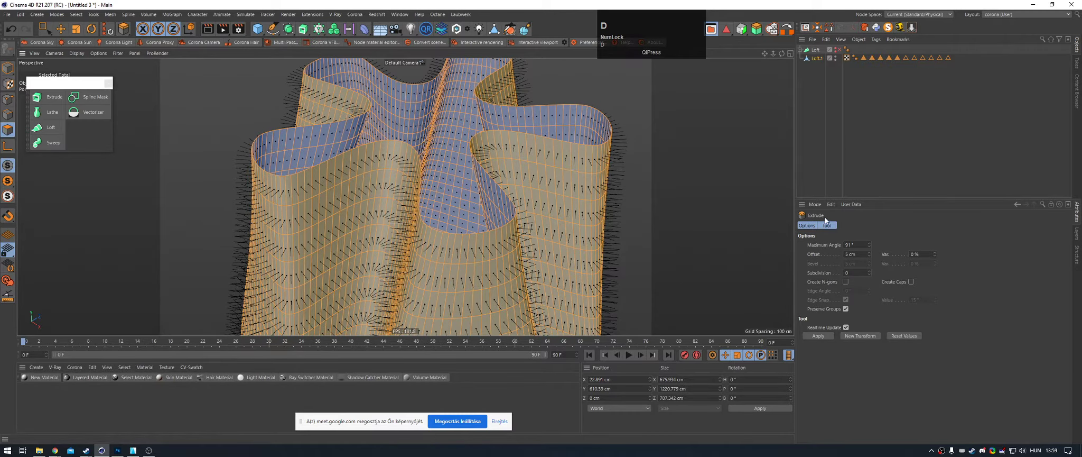
left_click(912, 281)
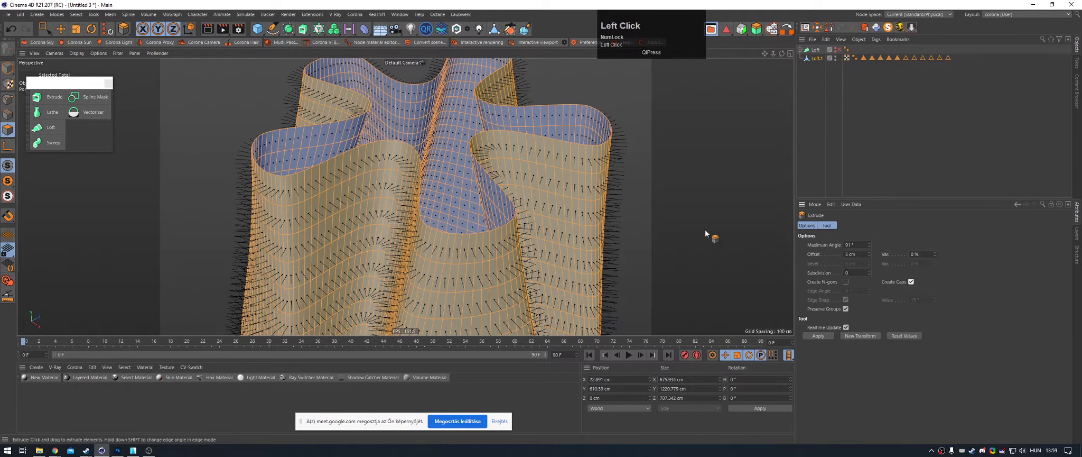
left_click_drag(504, 174, 543, 170, "alt")
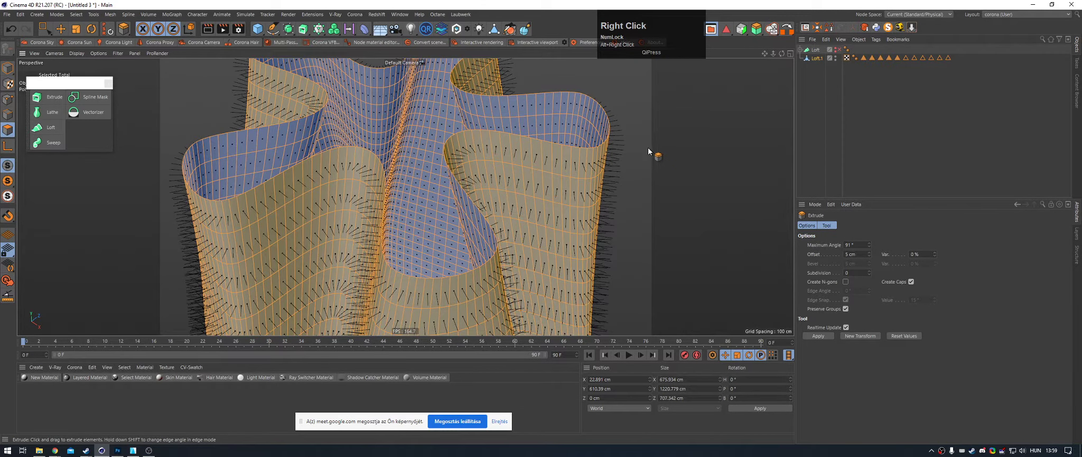
left_click_drag(648, 147, 670, 147)
Step: Loop-select the polygons along the vase's upper rim and scale them flat to a height of 0 cm
left_click_drag(469, 189, 467, 143, "alt")
right_click_drag(466, 143, 495, 187, "alt")
mouse_move(495, 186)
left_mouse_down("alt")
mouse_move(478, 212)
mouse_move(506, 177)
left_mouse_up("alt")
key("u")
key("l")
left_click(490, 169)
right_click_drag(506, 177, 440, 191, "alt")
left_click_drag(440, 191, 481, 218, "alt")
middle_click_drag(481, 217, 464, 176, "alt")
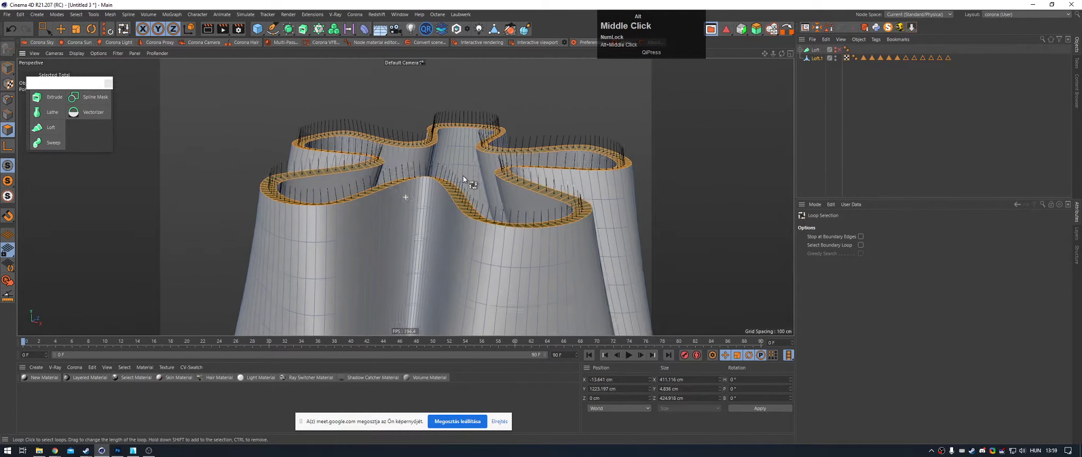
left_click_drag(464, 176, 510, 164, "alt")
key("t")
left_click_drag(459, 105, 459, 179, "shift")
Step: Loop-select the polygons along the vase's bottom edge, scale them flat vertically, and clear the selection
left_click_drag(459, 179, 520, 168, "alt")
middle_click_drag(406, 196, 446, 165, "alt")
left_click_drag(447, 166, 479, 183, "alt")
right_click_drag(479, 183, 466, 226, "alt")
mouse_move(466, 226)
middle_mouse_down("alt")
mouse_move(480, 183)
mouse_move(468, 229)
middle_mouse_up("alt")
right_click_drag(468, 228, 533, 213, "alt")
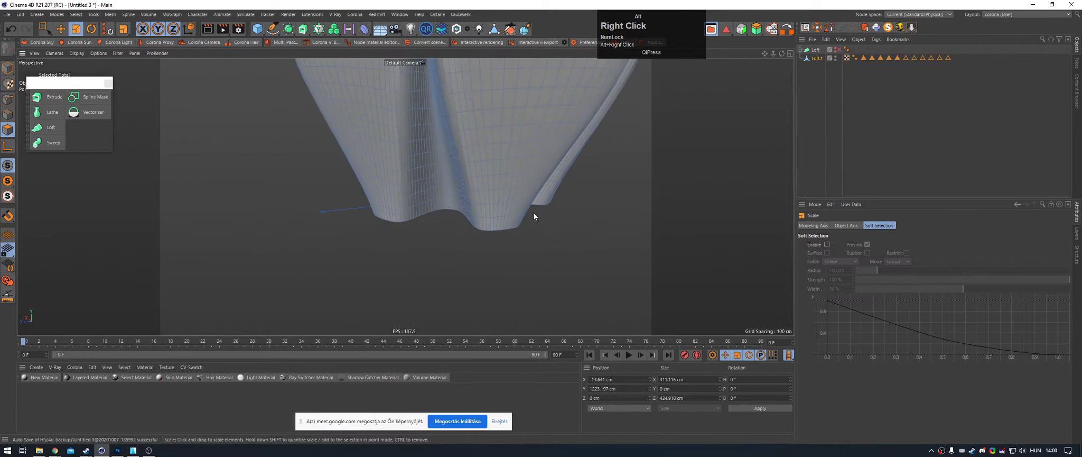
left_click_drag(534, 213, 476, 242, "alt")
left_click(521, 212)
middle_click_drag(476, 243, 497, 118, "alt")
right_click_drag(498, 117, 484, 127, "alt")
key("t")
left_click_drag(459, 207, 458, 275, "shift")
left_click(848, 114)
Step: Examine the flattened bottom edge and the open interior of the vase from below
middle_click_drag(498, 218, 504, 155, "alt")
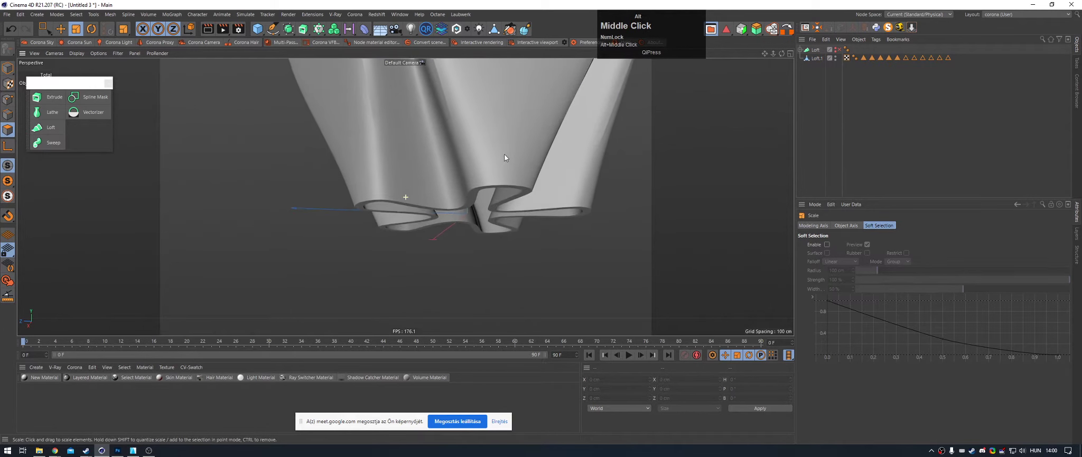
left_click_drag(504, 157, 497, 127, "alt")
middle_click_drag(498, 126, 495, 196, "alt")
mouse_move(495, 196)
right_mouse_down("alt")
mouse_move(523, 167)
mouse_move(534, 192)
right_mouse_up("alt")
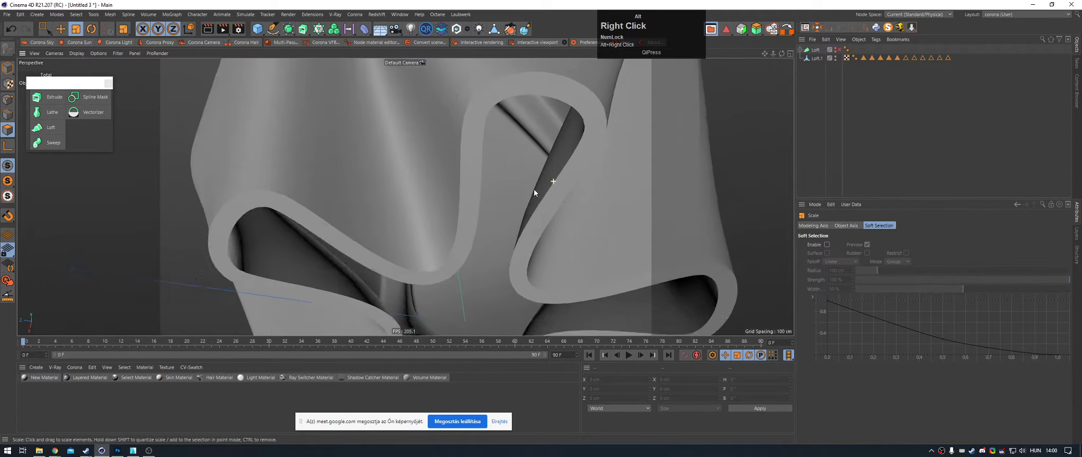
mouse_move(533, 191)
left_mouse_down("alt")
mouse_move(533, 219)
mouse_move(580, 156)
mouse_move(618, 168)
mouse_move(548, 192)
mouse_move(552, 159)
mouse_move(476, 128)
left_mouse_up("alt")
left_click(617, 162)
scroll(617, 162, "down", 2)
left_click(865, 172)
scroll(430, 130, "down", 2)
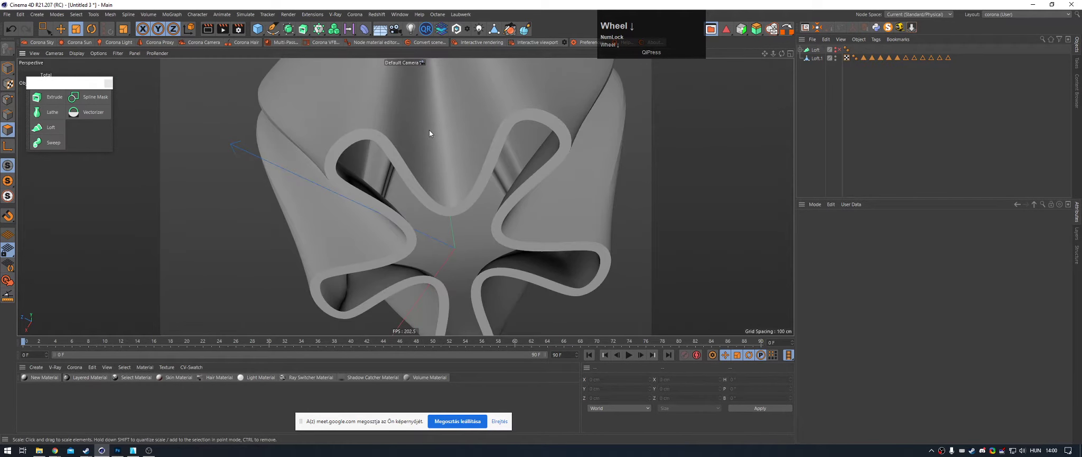
scroll(431, 148, "down", 2)
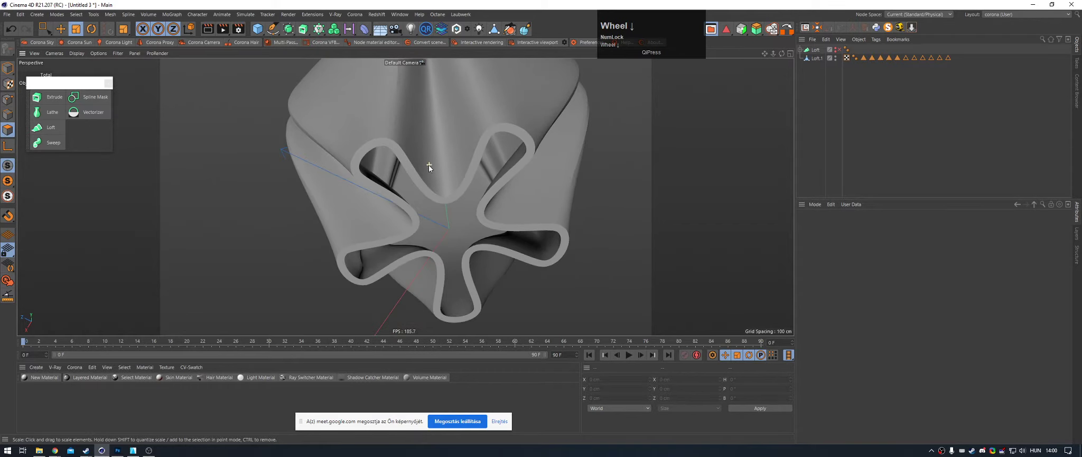
mouse_move(429, 165)
left_mouse_down("alt")
mouse_move(415, 254)
mouse_move(483, 225)
mouse_move(464, 164)
left_mouse_up("alt")
right_click_drag(464, 164, 481, 163, "alt")
left_click_drag(482, 167, 442, 172, "alt")
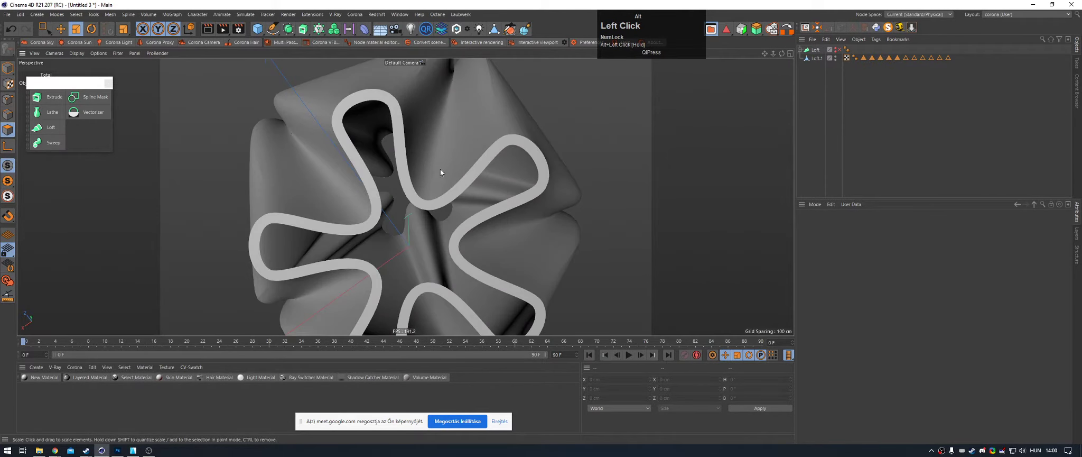
Step: Select the ring of polygons on the vase's bottom edge and split it off as a separate object
left_click(416, 202)
left_click_drag(420, 200, 176, 288, "alt")
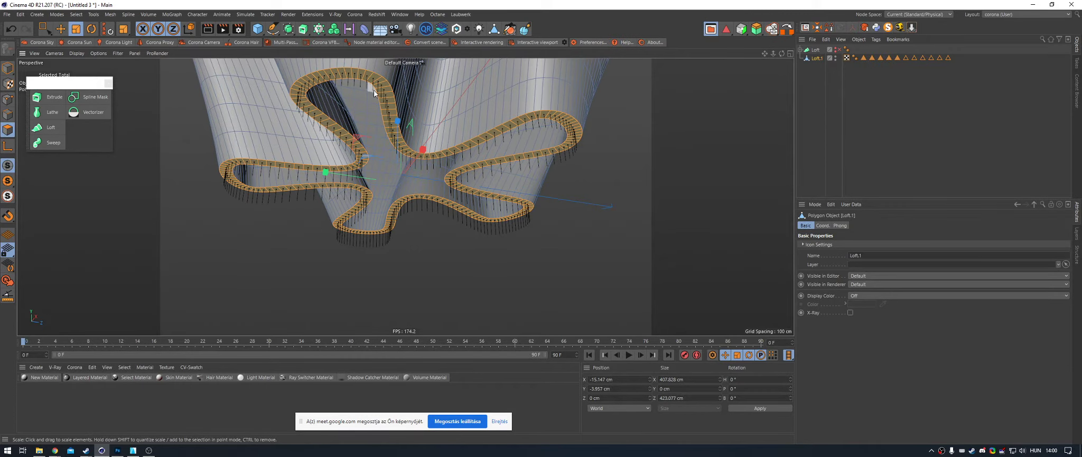
left_click_drag(373, 90, 334, 120, "alt")
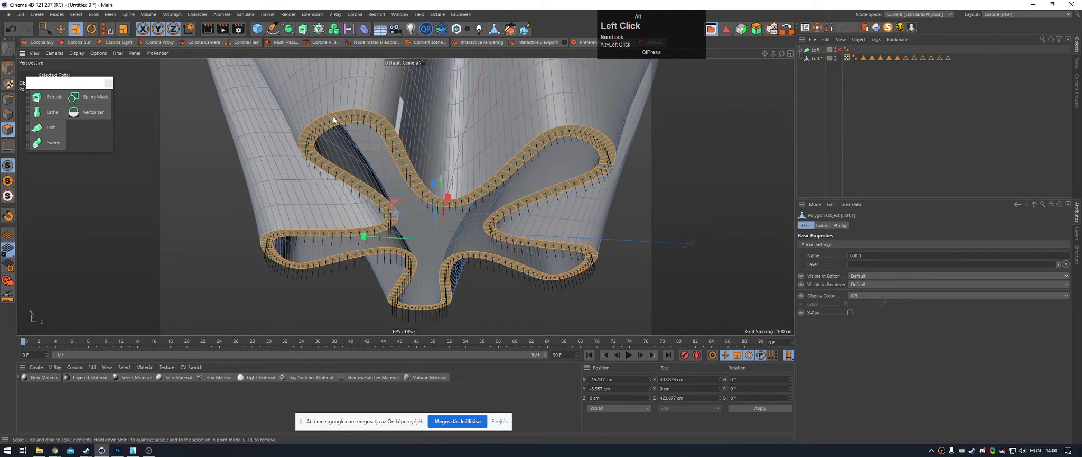
left_click(11, 117)
left_click_drag(410, 153, 510, 137, "alt")
middle_click_drag(510, 136, 337, 109, "alt")
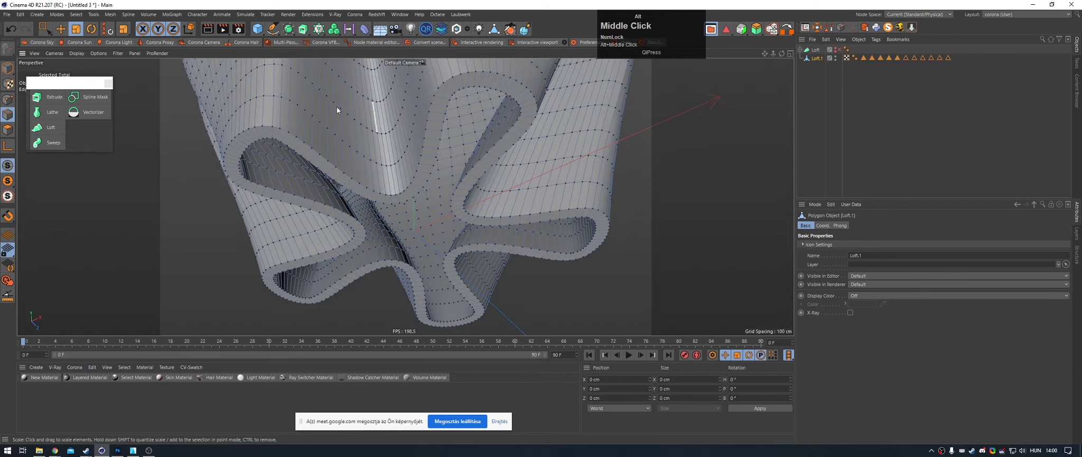
left_click(6, 131)
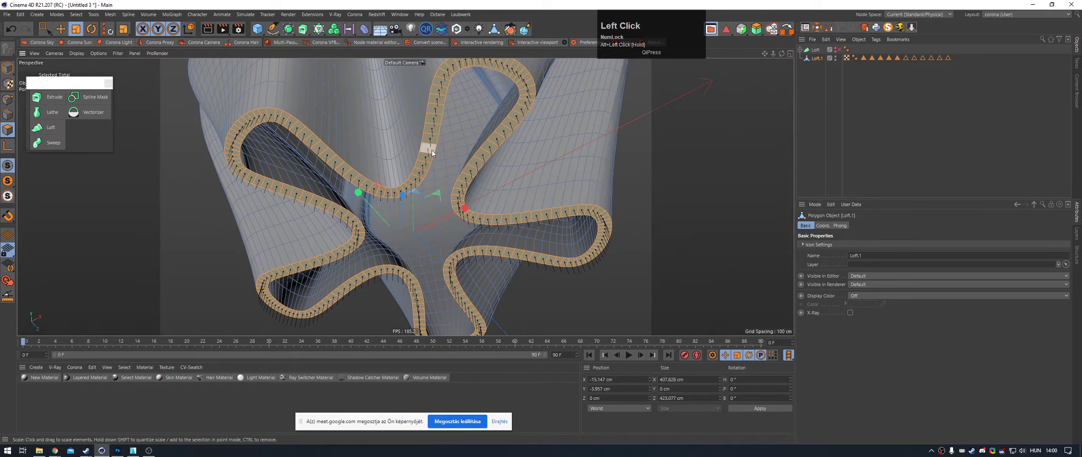
left_click_drag(488, 121, 512, 169, "alt")
middle_click_drag(511, 169, 517, 111, "alt")
middle_click_drag(502, 285, 449, 148, "alt")
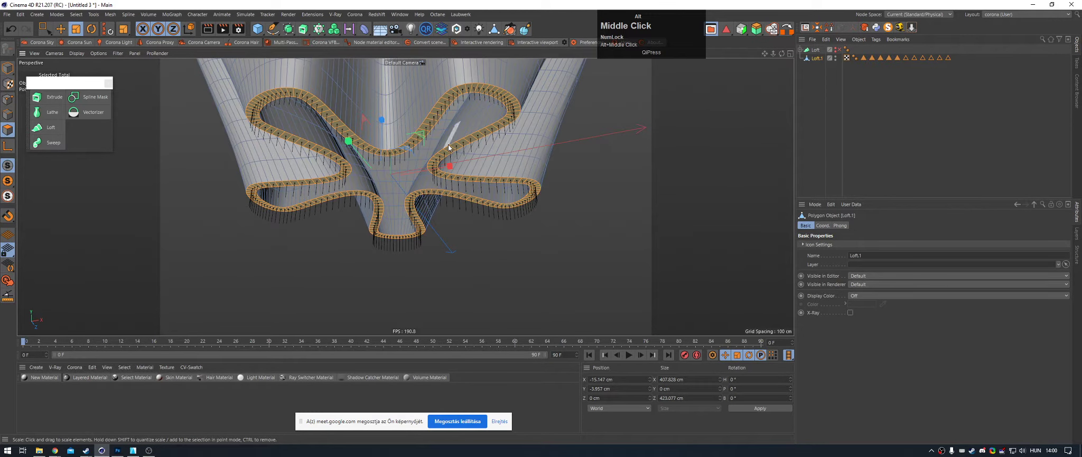
right_click_drag(449, 146, 423, 114, "alt")
right_click(594, 159)
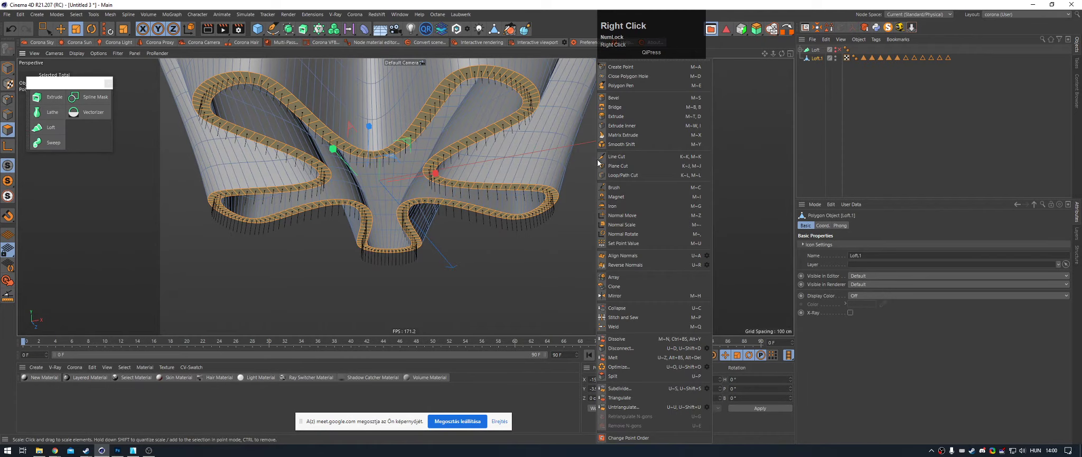
left_click(629, 376)
left_click_drag(442, 144, 443, 124, "alt")
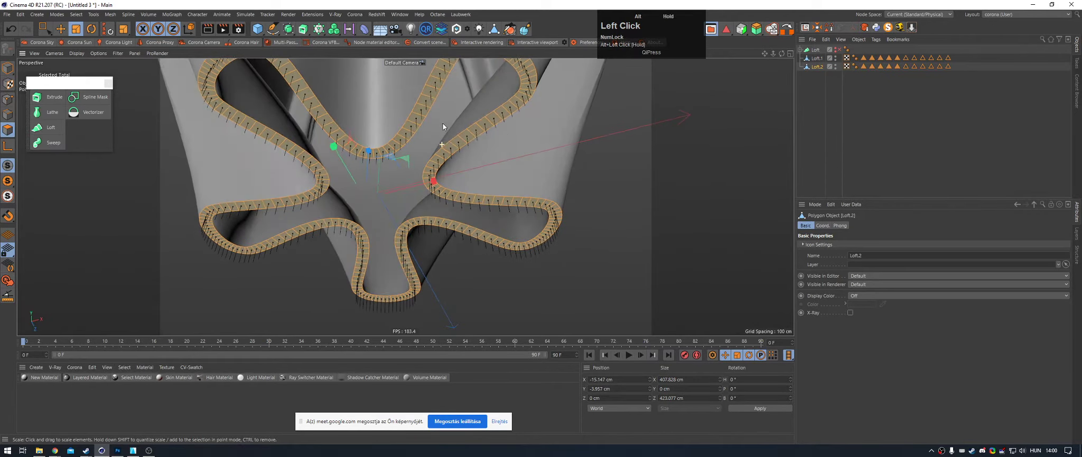
Step: Close the inner hole of the split bottom ring with Close Polygon Hole and select the new cap polygon
left_click(512, 131)
right_click(513, 131)
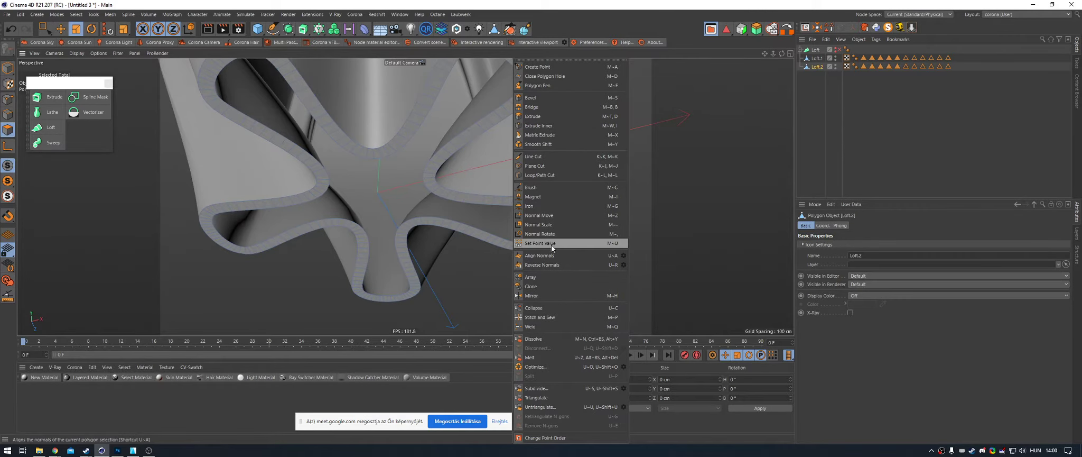
left_click(544, 76)
left_click(457, 135)
left_click_drag(456, 149, 436, 165, "alt")
key("e")
left_click(415, 174)
scroll(431, 124, "down", 3)
right_click_drag(436, 165, 458, 143, "alt")
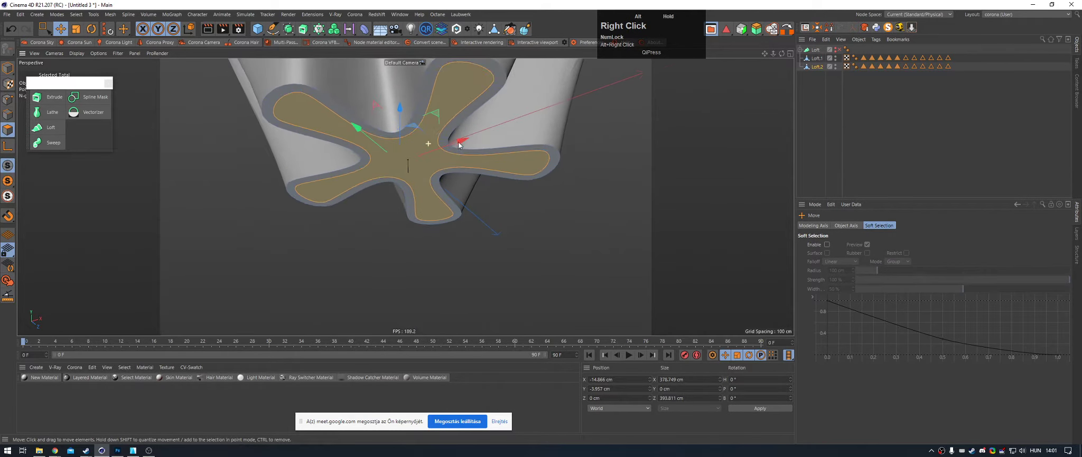
Step: Examine the flat base polygons up close in the perspective and front views
left_click_drag(458, 142, 455, 69, "alt")
right_click_drag(456, 69, 439, 122, "alt")
left_click_drag(440, 122, 460, 236, "alt")
scroll(417, 113, "down", 2)
right_click_drag(460, 236, 454, 212, "alt")
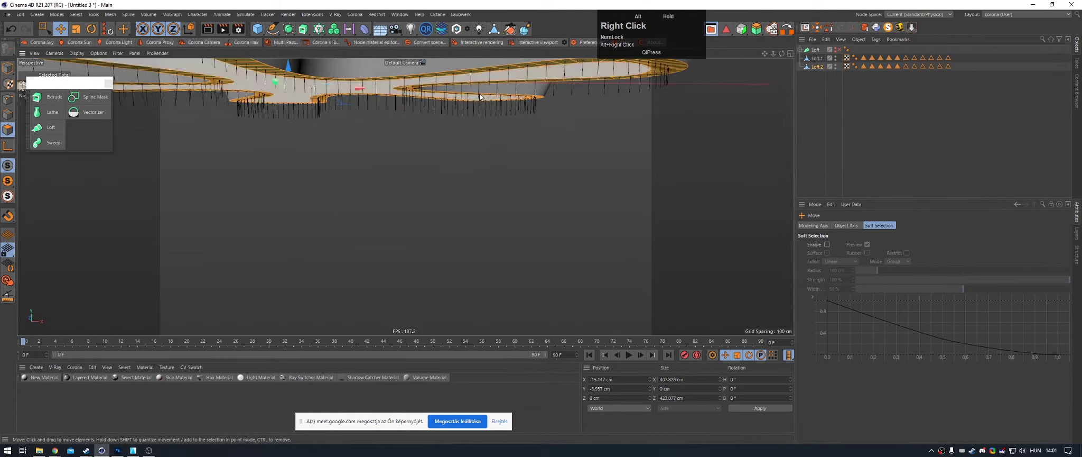
middle_click_drag(455, 211, 390, 150, "alt")
left_click_drag(390, 149, 493, 137, "alt")
middle_click(493, 137)
middle_click(513, 235)
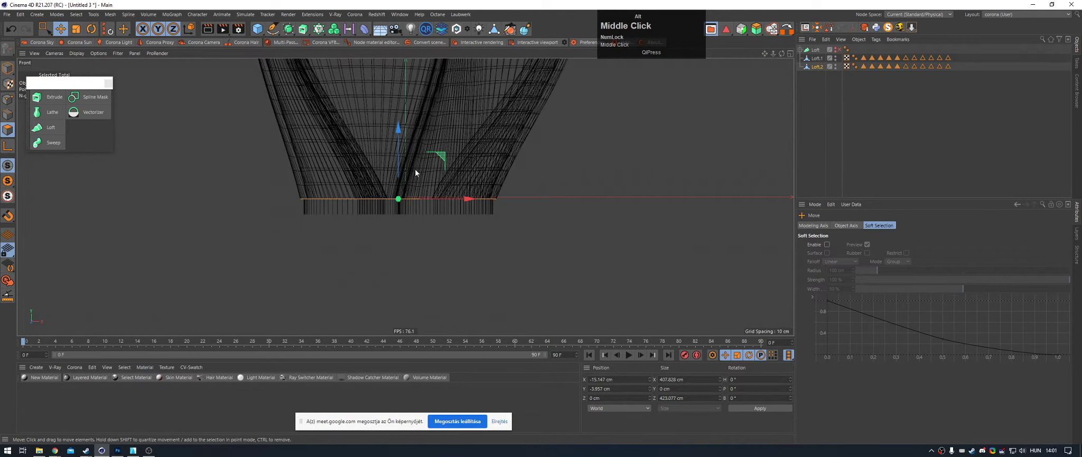
right_click_drag(415, 168, 424, 216, "alt")
scroll(424, 216, "down", 3)
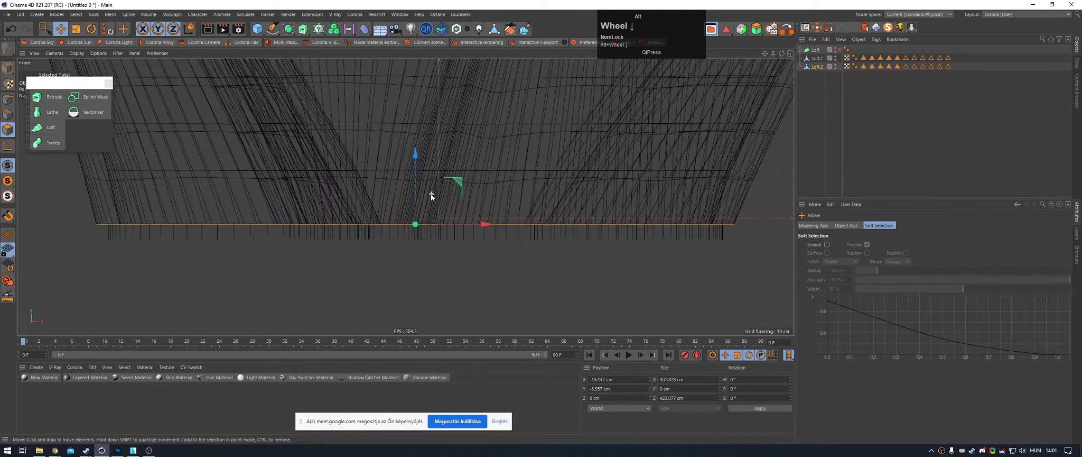
middle_click_drag(476, 155, 464, 154, "alt")
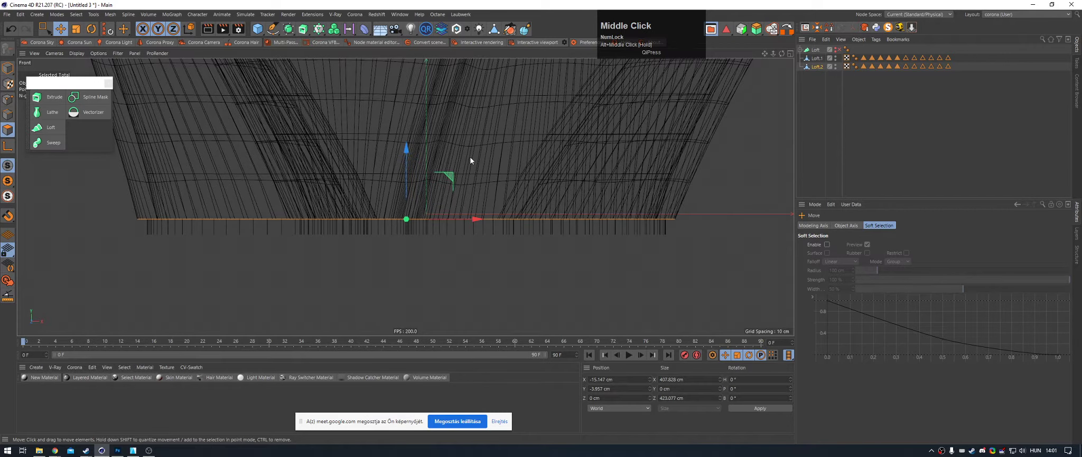
middle_click(471, 156)
middle_click(282, 138)
Step: Select the vase wall object in model mode and examine its lower edge from inside and below
left_click_drag(367, 159, 397, 184, "alt")
left_click(410, 153)
left_click(11, 70)
left_click(349, 149)
right_click_drag(396, 183, 329, 172, "alt")
left_click_drag(330, 172, 192, 171, "alt")
right_click_drag(191, 171, 320, 161, "alt")
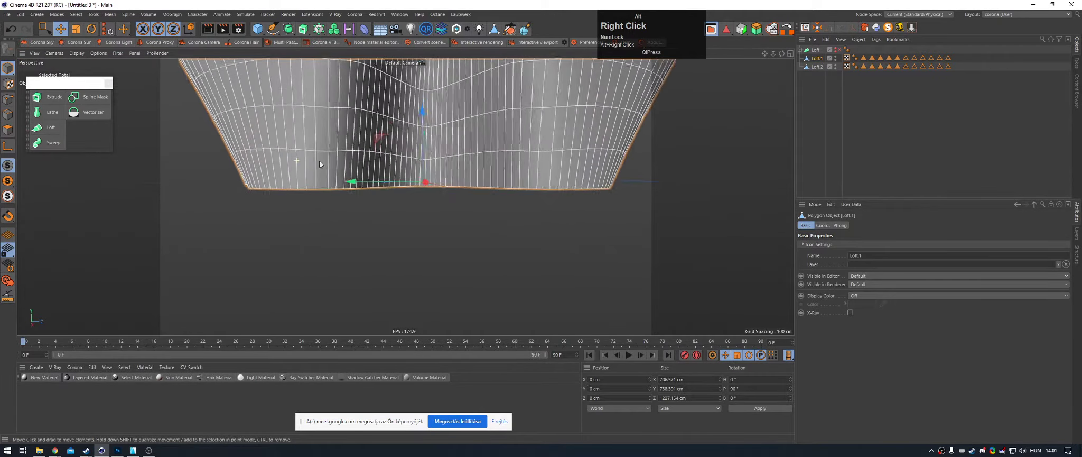
mouse_move(320, 161)
left_mouse_down("alt")
mouse_move(163, 171)
mouse_move(326, 166)
left_mouse_up("alt")
right_click_drag(326, 166, 334, 182, "alt")
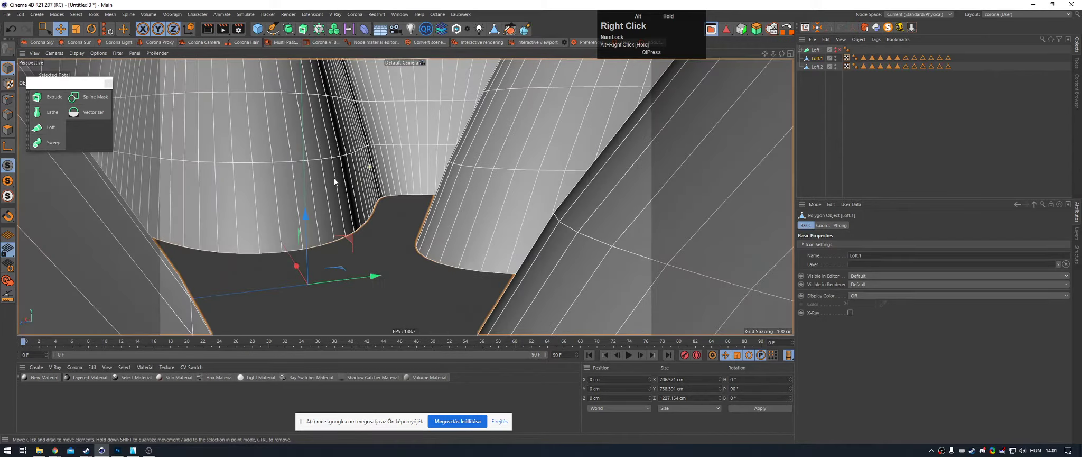
left_click_drag(354, 228, 492, 210, "alt")
right_click_drag(492, 210, 449, 217, "alt")
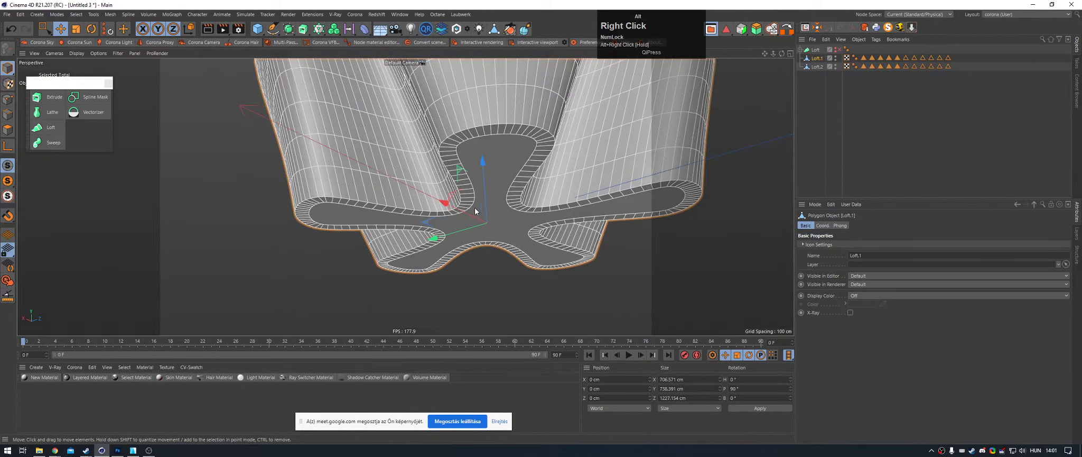
middle_click_drag(449, 216, 429, 187, "alt")
left_click_drag(428, 187, 644, 169, "alt")
Step: Extrude all polygons of the split base object downward by about 19.4 cm with caps
left_click(817, 66)
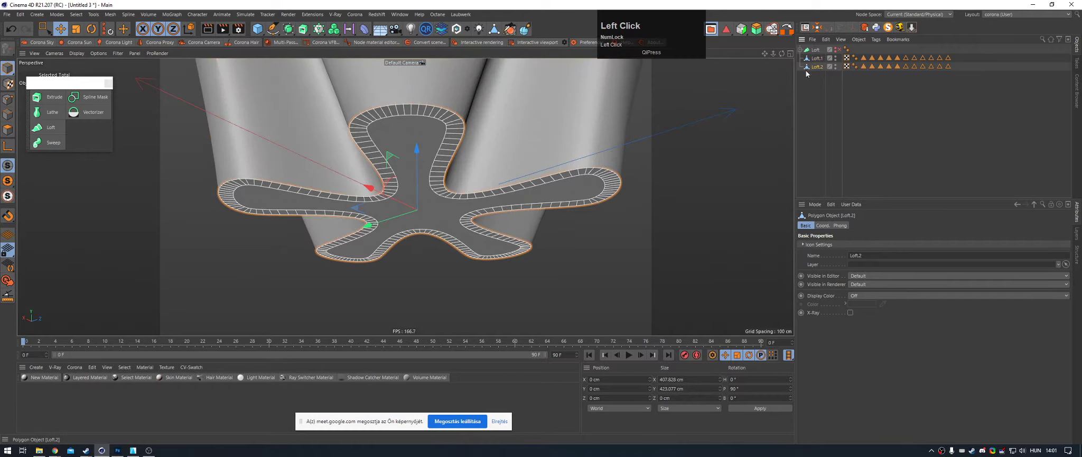
left_click(10, 132)
left_click(426, 163)
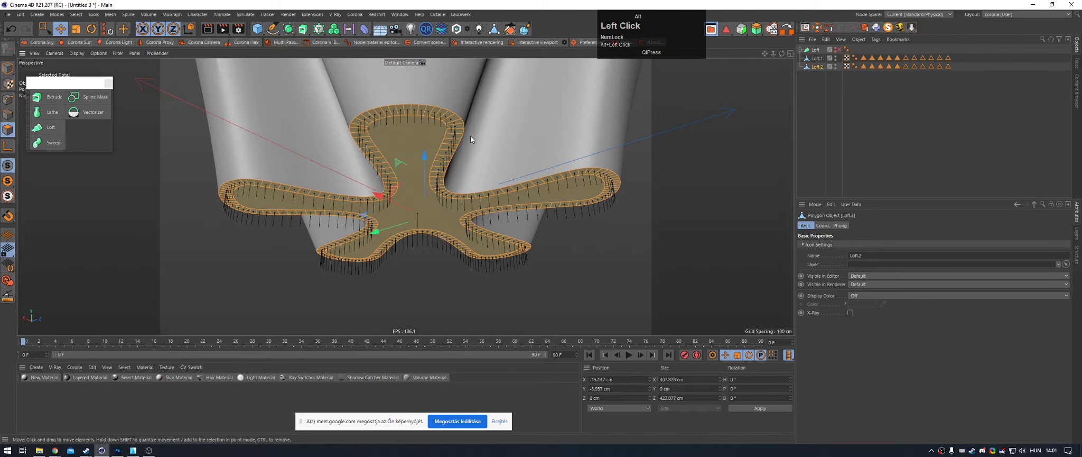
left_click_drag(471, 137, 475, 154, "alt")
key("d")
left_click_drag(588, 181, 638, 181)
left_click_drag(391, 113, 423, 155, "alt")
right_click_drag(423, 156, 374, 162, "alt")
left_click_drag(358, 135, 310, 128, "alt")
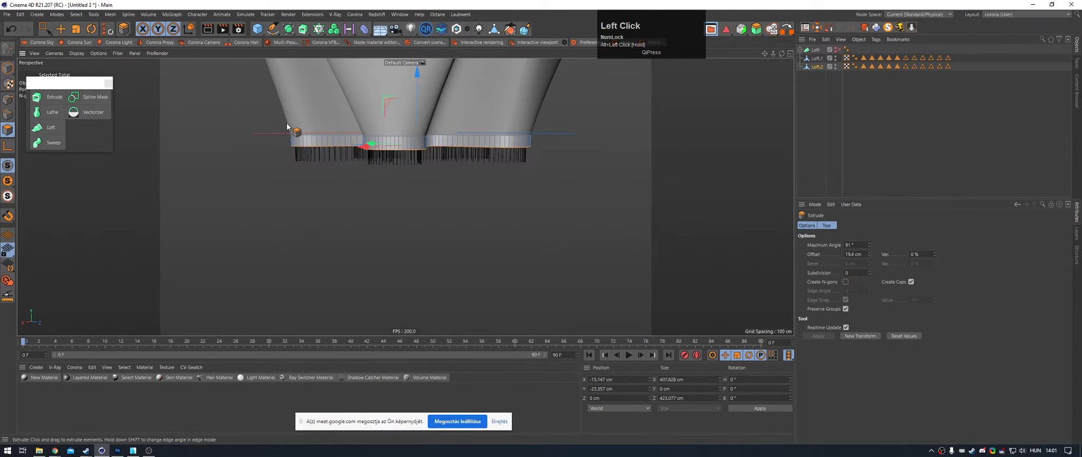
Step: Taper the base object by scaling its bottom polygons inward to about 17% with Normal Scale
middle_click(504, 146)
middle_click(560, 244)
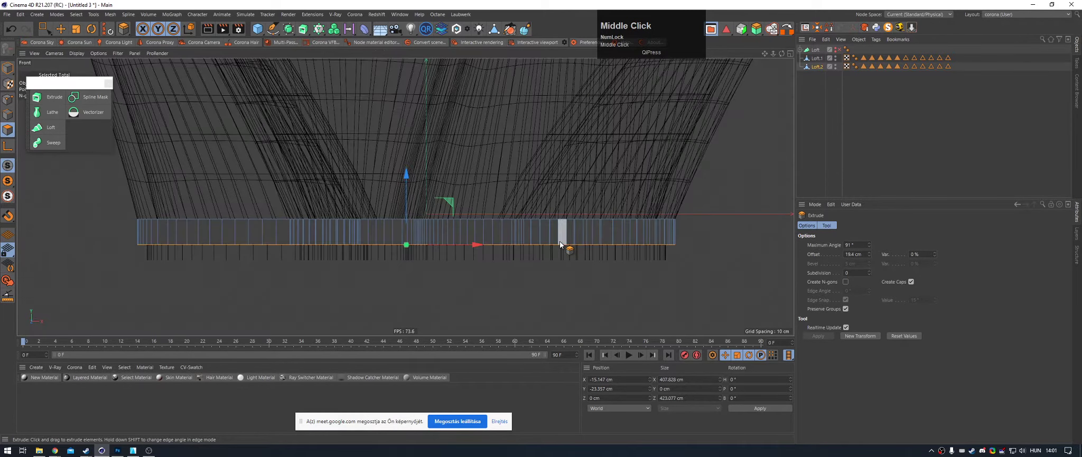
key("t")
right_click(512, 183)
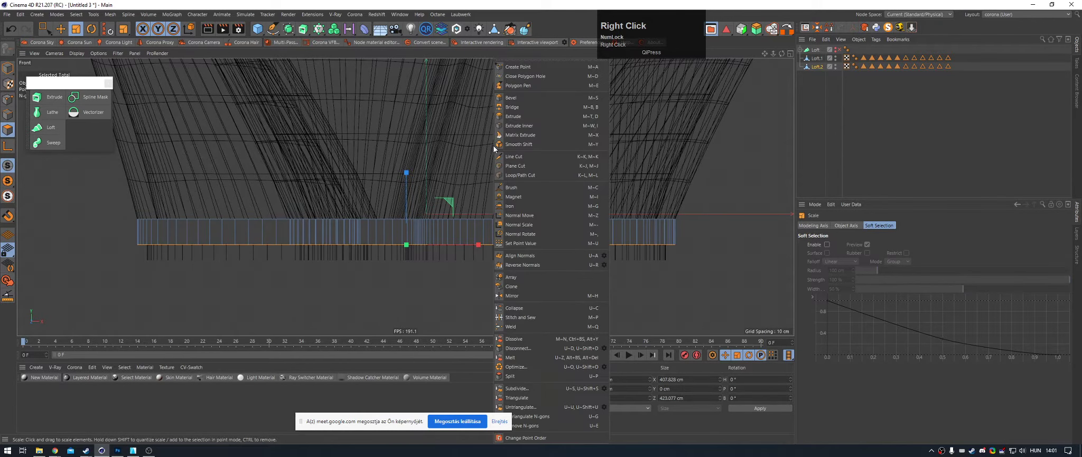
left_click(532, 226)
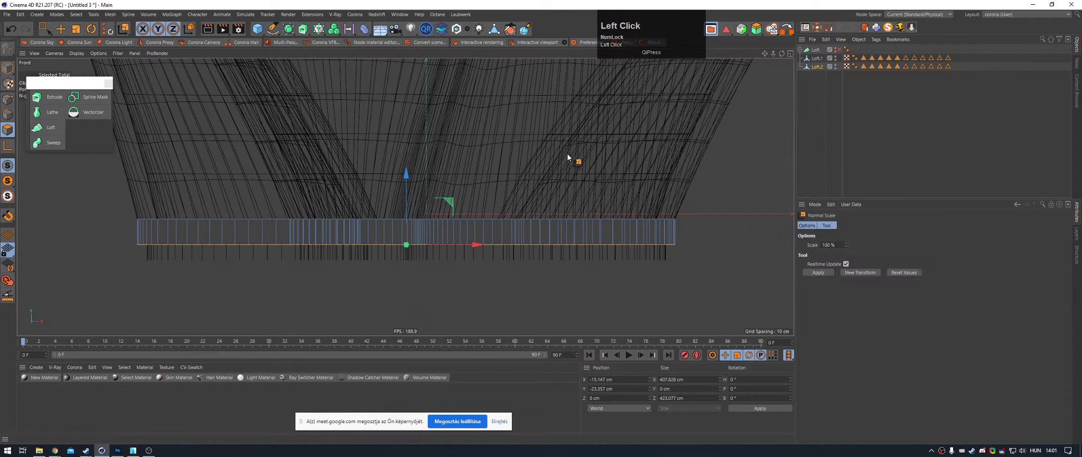
left_click_drag(531, 225, 497, 226)
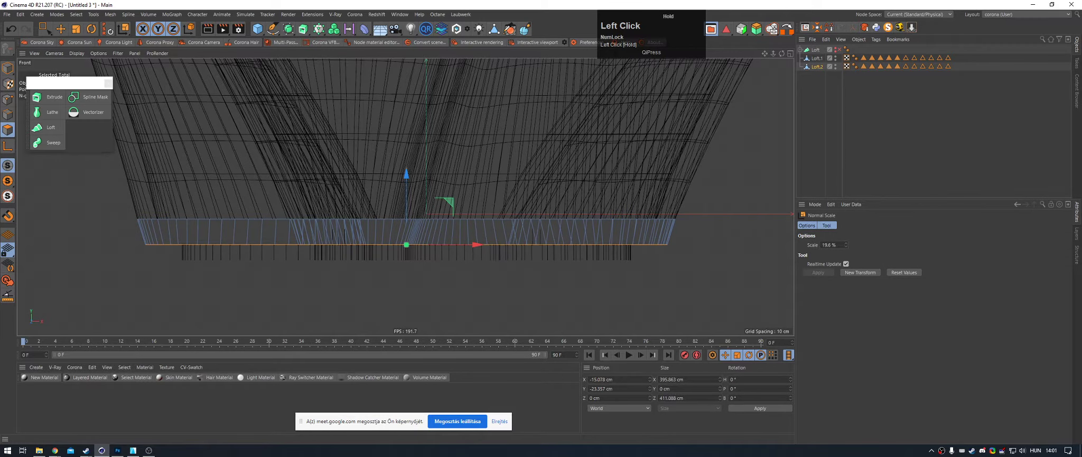
middle_click(562, 154)
middle_click(394, 127)
left_click_drag(420, 117, 427, 108, "alt")
middle_click_drag(429, 119, 428, 108, "alt")
key("ctrl+z")
key("ctrl+y")
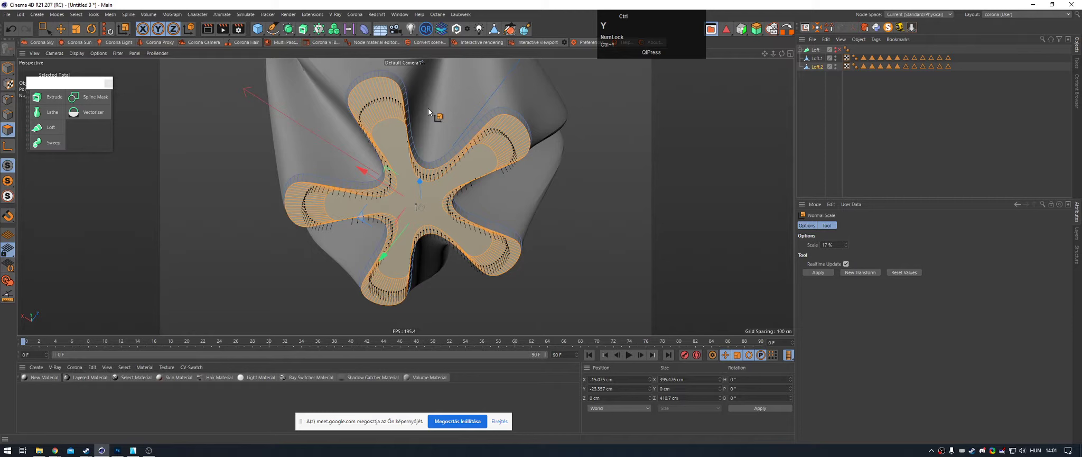
Step: Examine the vase's lower edge from the side and the wall polygons up close
left_click(821, 144)
left_click_drag(448, 180, 479, 265, "alt")
right_click_drag(478, 265, 364, 226, "alt")
middle_click_drag(425, 162, 424, 202, "alt")
left_click_drag(424, 202, 361, 213, "alt")
key("e")
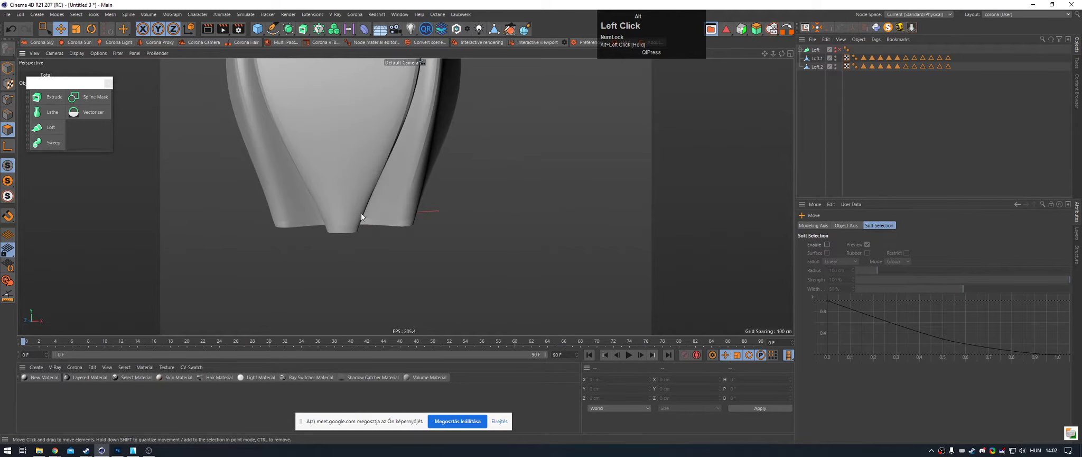
right_click_drag(361, 213, 507, 247, "alt")
left_click(397, 216)
mouse_move(506, 246)
left_mouse_down("alt")
mouse_move(454, 218)
mouse_move(500, 237)
left_mouse_up("alt")
middle_click_drag(500, 238, 509, 150, "alt")
right_click_drag(509, 151, 519, 212, "alt")
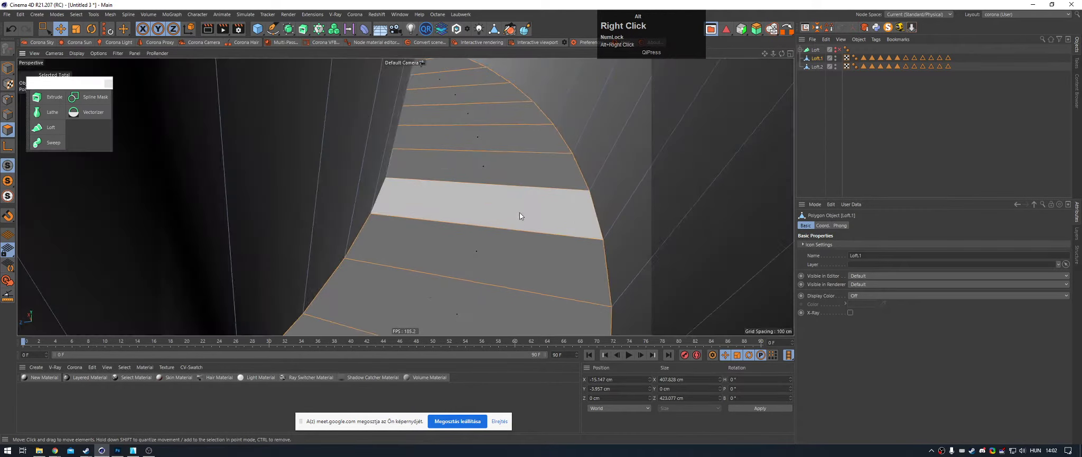
left_click_drag(519, 213, 538, 197, "alt")
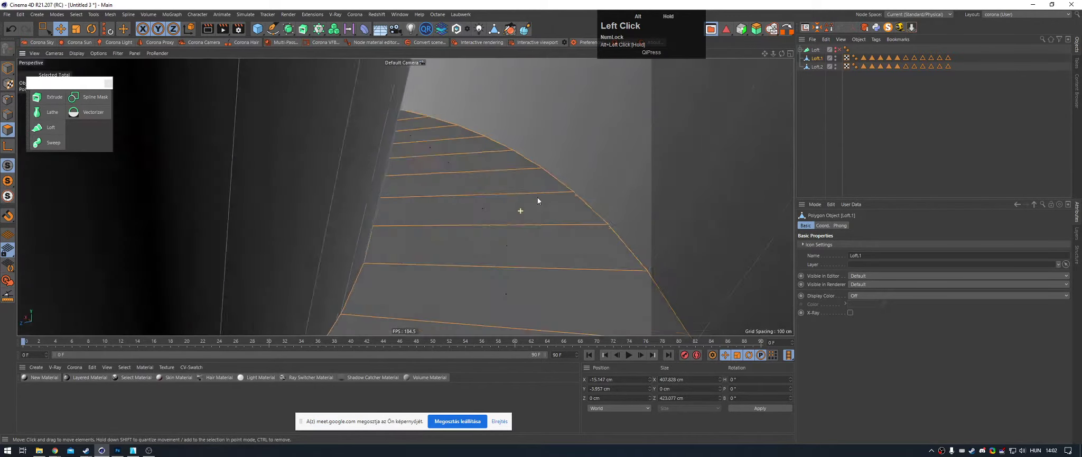
right_click_drag(538, 197, 369, 225, "alt")
left_click_drag(370, 225, 475, 201, "alt")
middle_click_drag(476, 201, 683, 173, "alt")
left_click(680, 172)
left_click_drag(665, 167, 406, 156, "alt")
middle_click_drag(406, 155, 329, 96, "alt")
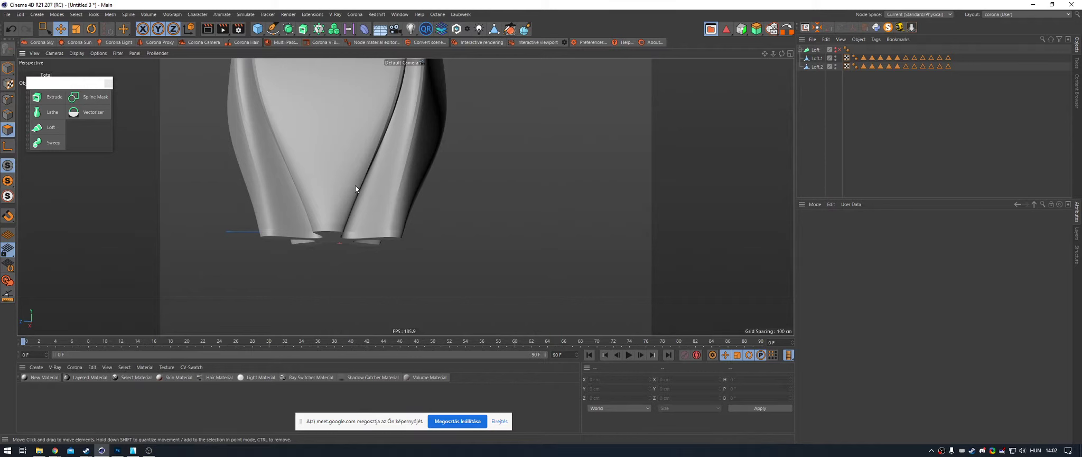
Step: Select the base object and examine its tapered underside from below
left_click_drag(355, 185, 293, 162, "alt")
middle_click_drag(293, 162, 384, 229, "alt")
right_click_drag(383, 230, 412, 189, "alt")
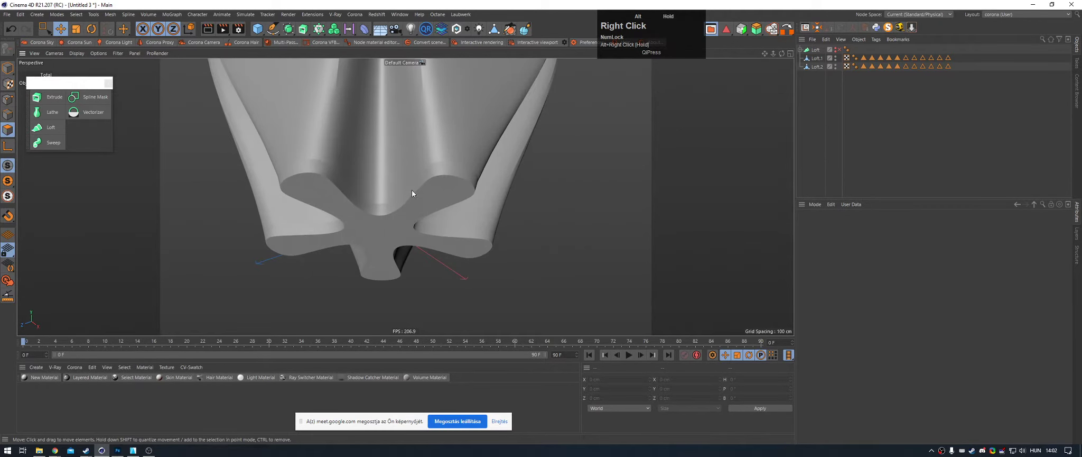
mouse_move(411, 189)
left_mouse_down("alt")
mouse_move(403, 120)
mouse_move(416, 197)
left_mouse_up("alt")
left_click(415, 197)
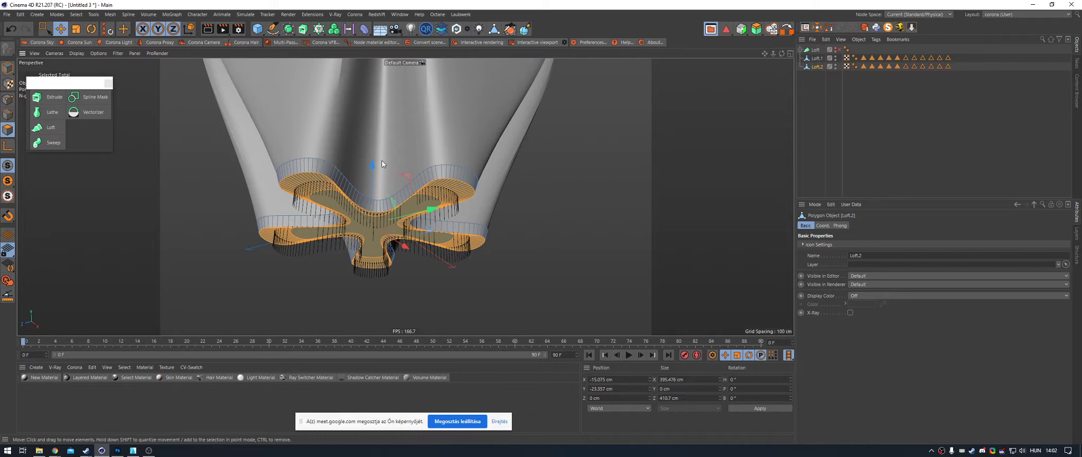
scroll(347, 168, "up", 3)
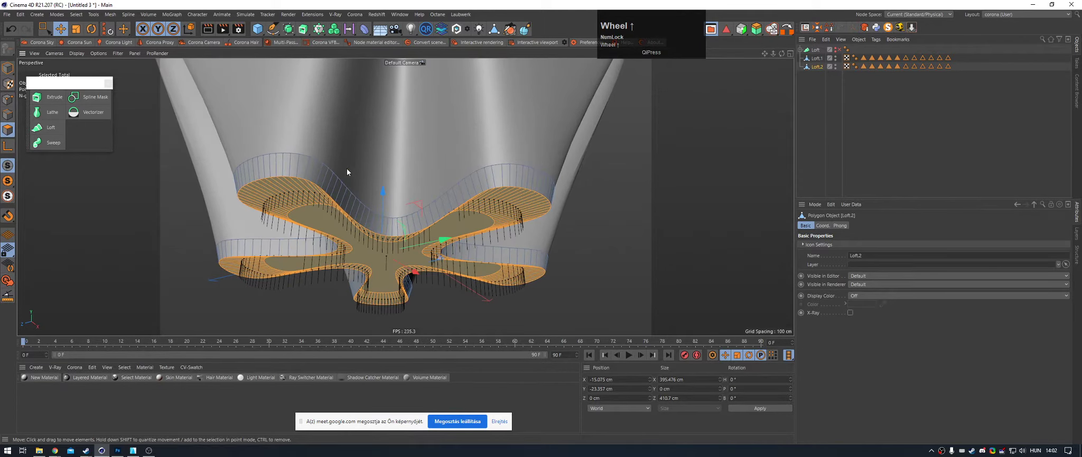
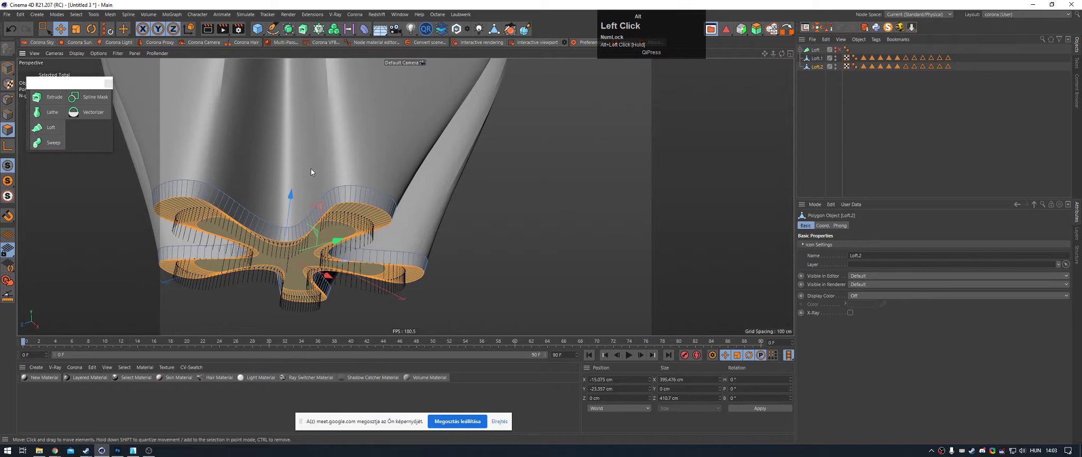
right_click_drag(354, 188, 407, 177, "alt")
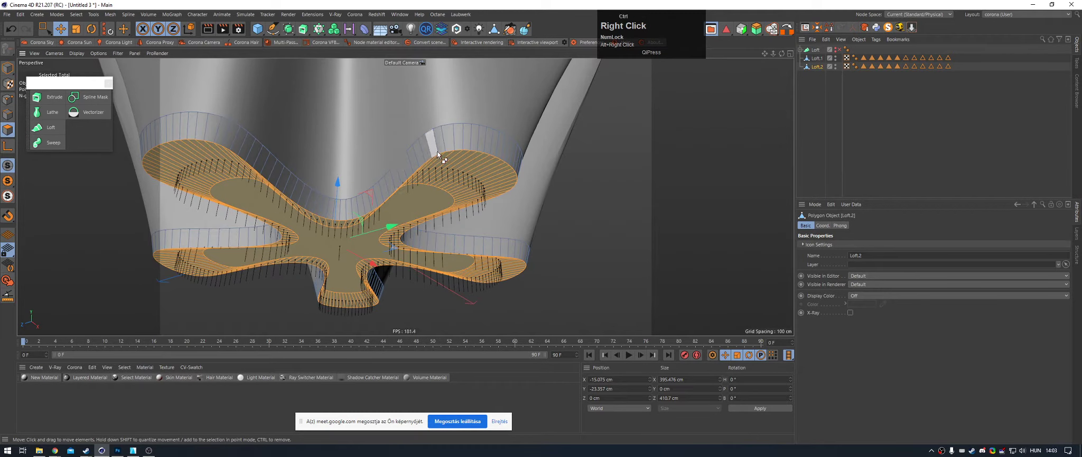
Step: Undo the Normal Scale taper on the base's bottom polygons
key("ctrl+z")
key("ctrl+z")
key("ctrl+z")
key("ctrl+z")
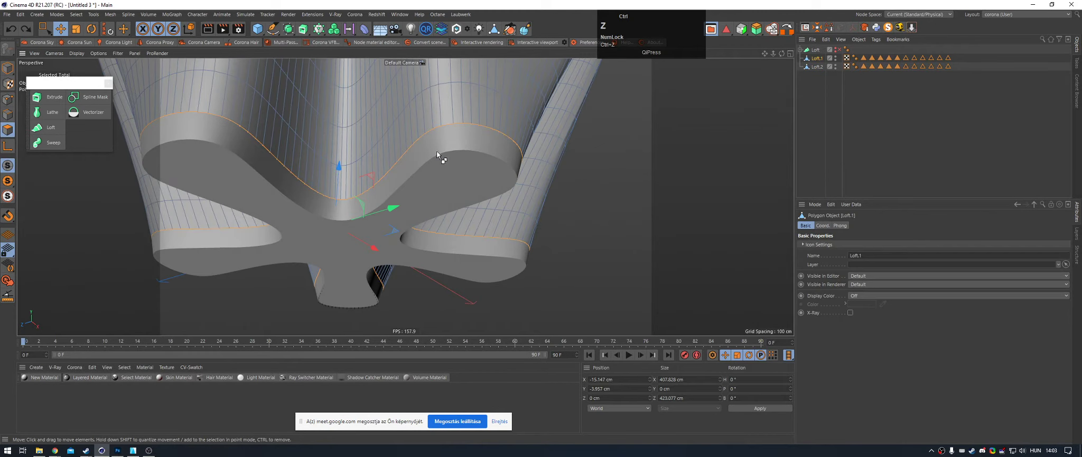
Step: Try to scale the base's bottom polygons down uniformly to about 84%, and undo the scaling
left_click_drag(434, 152, 435, 164, "alt")
middle_click_drag(435, 163, 439, 148, "alt")
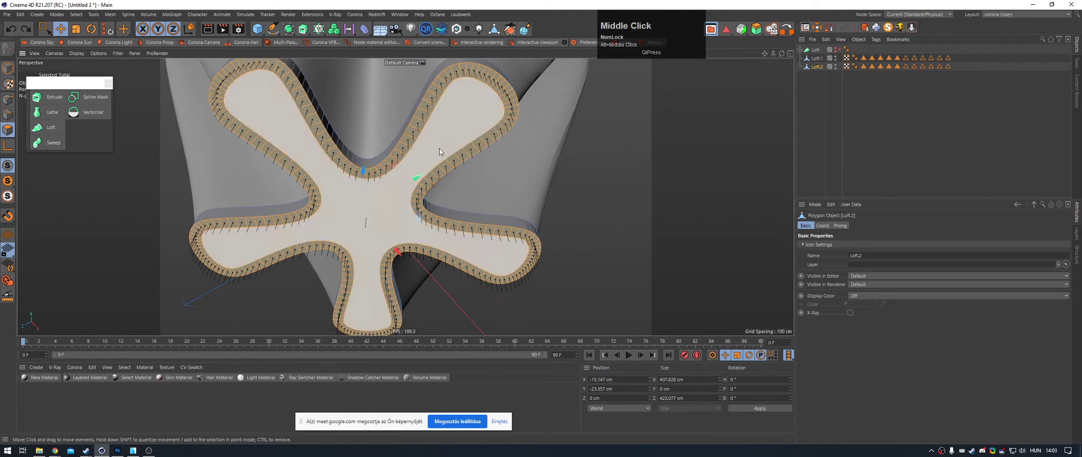
key("t")
left_click_drag(530, 158, 489, 177, "shift")
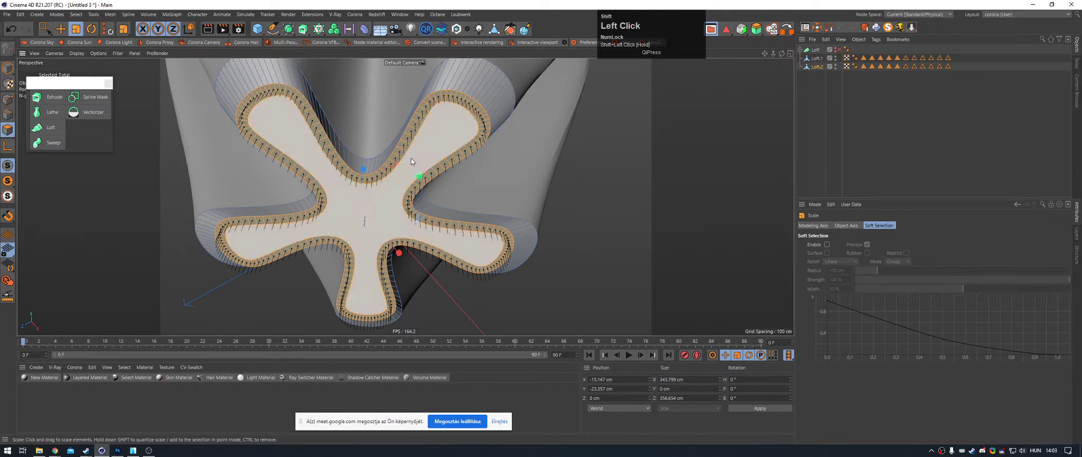
scroll(408, 157, "down", 2)
scroll(407, 154, "down", 3)
left_click_drag(413, 137, 415, 186, "alt")
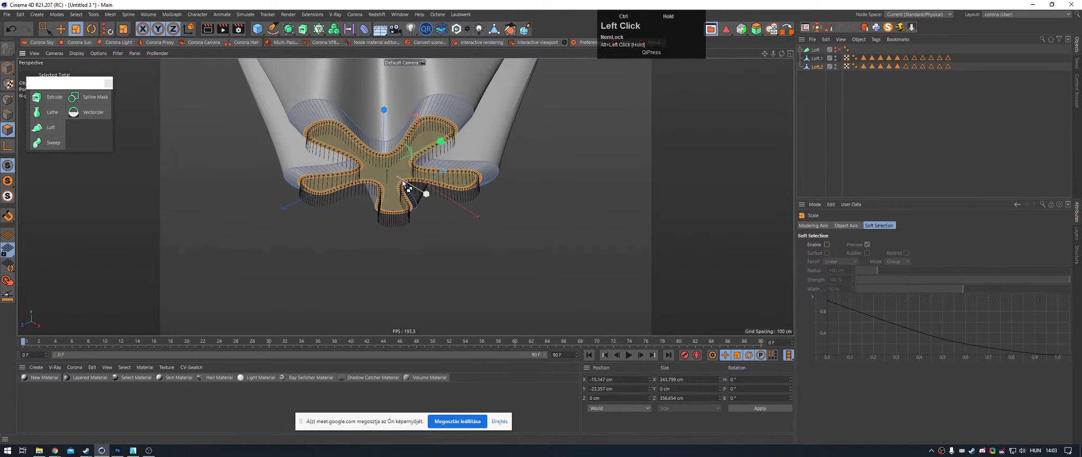
key("ctrl+z")
Step: Scale the base's bottom polygons down uniformly to about 97% and check the taper in the front view
left_click_drag(516, 136, 506, 149, "shift")
middle_click(506, 149)
middle_click(547, 242)
mouse_move(531, 185)
left_mouse_down("shift")
mouse_move(532, 168)
mouse_move(543, 171)
left_mouse_up("shift")
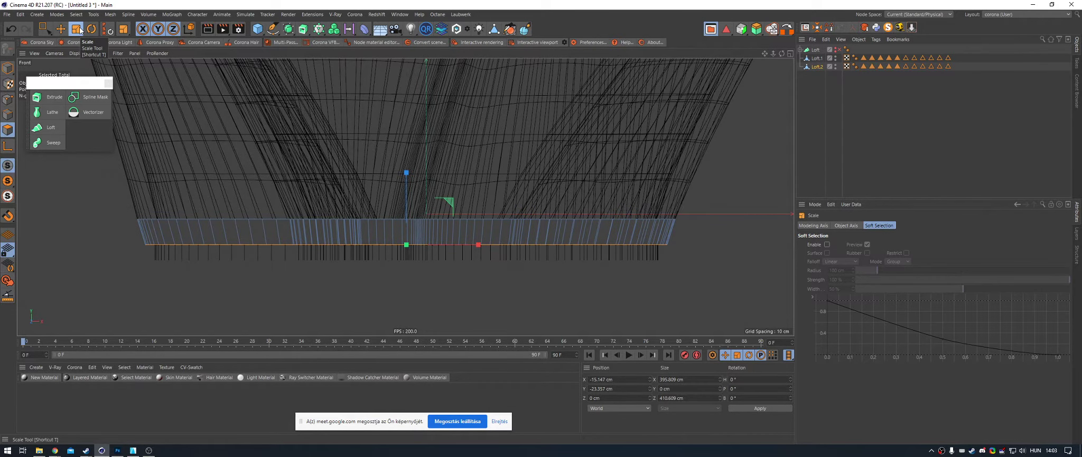
Step: Examine the slightly tapered base in perspective from below and from the side with nothing selected
middle_click(369, 128)
middle_click(369, 128)
left_click_drag(369, 128, 365, 118, "alt")
left_click(814, 158)
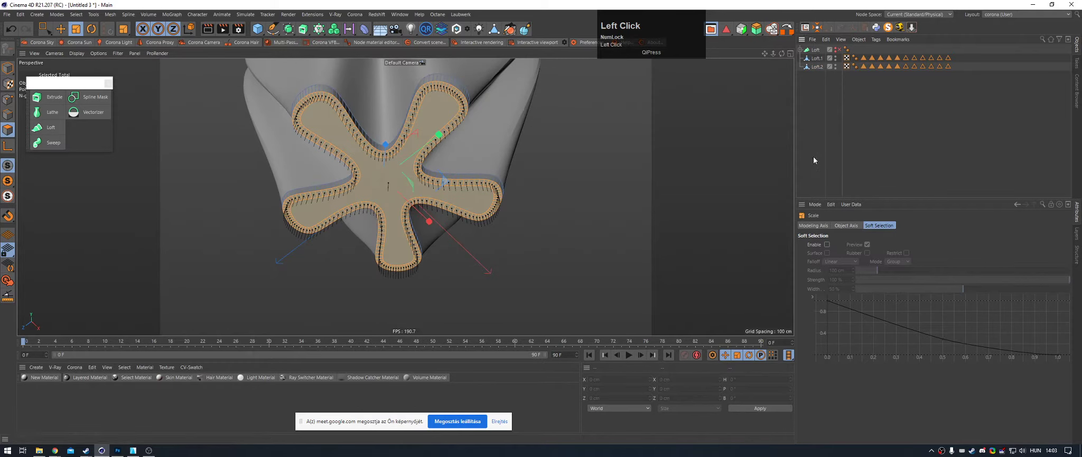
right_click_drag(454, 139, 412, 145, "alt")
mouse_move(409, 141)
left_mouse_down("alt")
mouse_move(419, 222)
mouse_move(382, 245)
mouse_move(425, 271)
mouse_move(418, 259)
left_mouse_up("alt")
right_click_drag(406, 179, 374, 196, "alt")
middle_click_drag(396, 159, 363, 224, "alt")
scroll(362, 224, "down", 2, "alt")
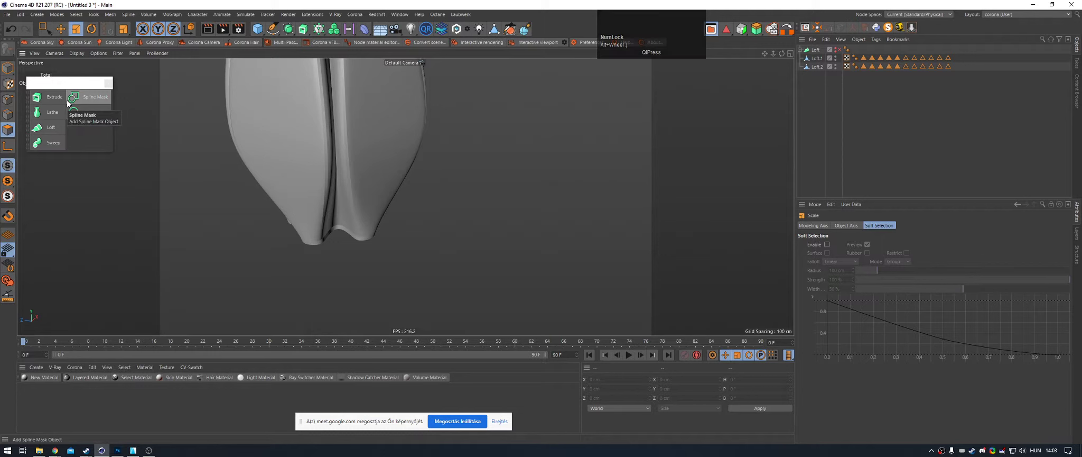
Step: Select the vase wall object and examine its whole shape from the foot up to the wavy rim
middle_click_drag(282, 128, 334, 189, "alt")
left_click_drag(334, 189, 290, 162, "alt")
left_click(291, 162)
middle_click_drag(301, 168, 371, 137, "alt")
mouse_move(371, 137)
left_mouse_down("alt")
mouse_move(382, 154)
mouse_move(383, 97)
mouse_move(379, 130)
left_mouse_up("alt")
middle_click_drag(379, 130, 384, 173, "alt")
left_click_drag(384, 172, 400, 199, "alt")
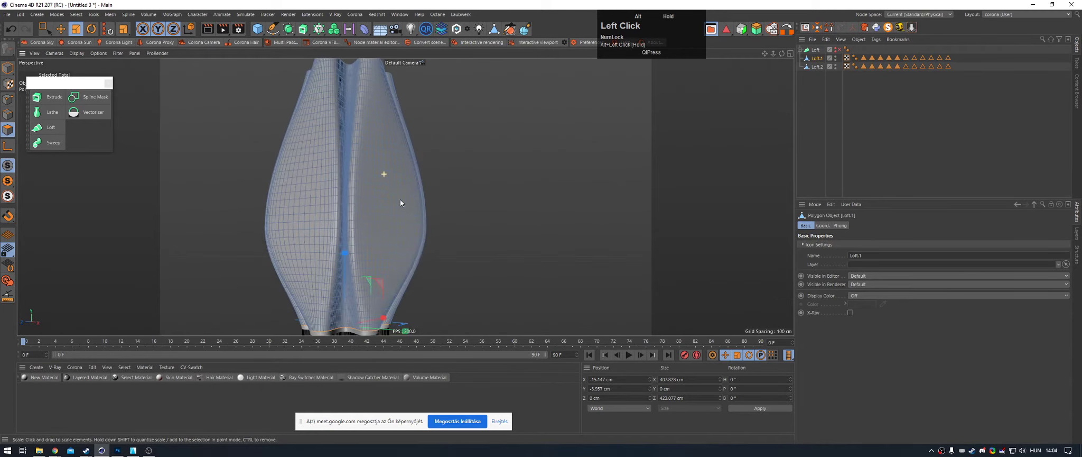
middle_click_drag(400, 200, 411, 186, "alt")
left_click_drag(411, 186, 399, 121, "alt")
middle_click_drag(398, 121, 369, 126, "alt")
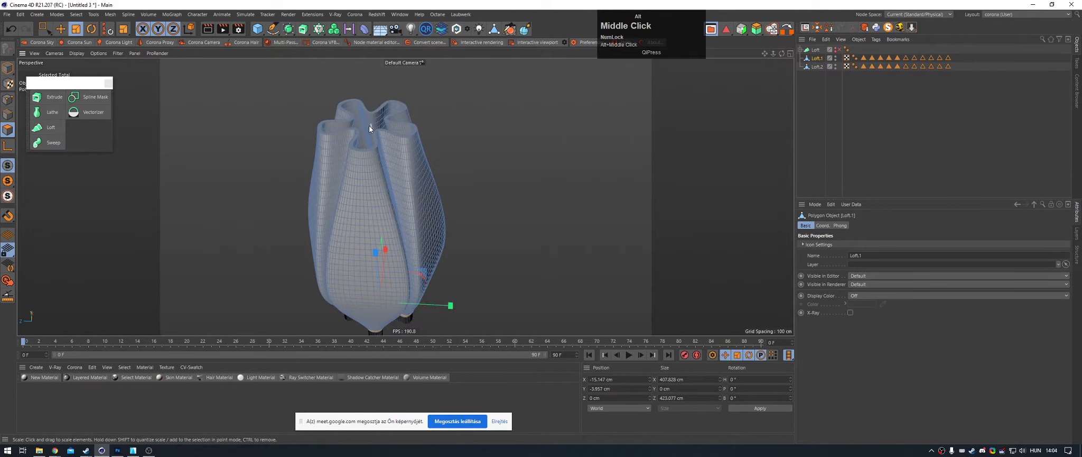
right_click_drag(369, 125, 396, 142, "alt")
left_click_drag(397, 143, 424, 160, "alt")
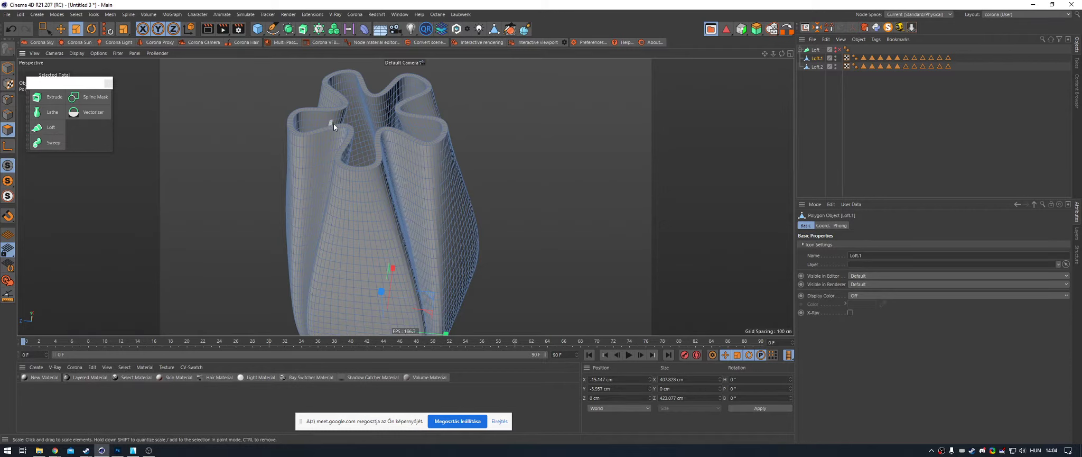
scroll(411, 116, "down", 2)
middle_click_drag(443, 188, 371, 185, "alt")
left_click_drag(370, 186, 334, 185, "alt")
Step: Add a Sphere primitive and move it clear of the vase
left_click_drag(258, 29, 440, 107)
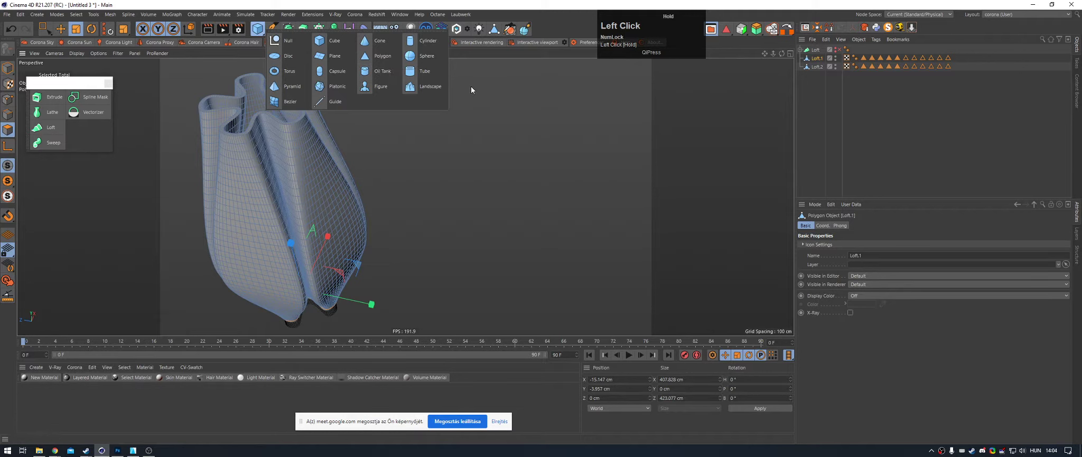
left_click(431, 57)
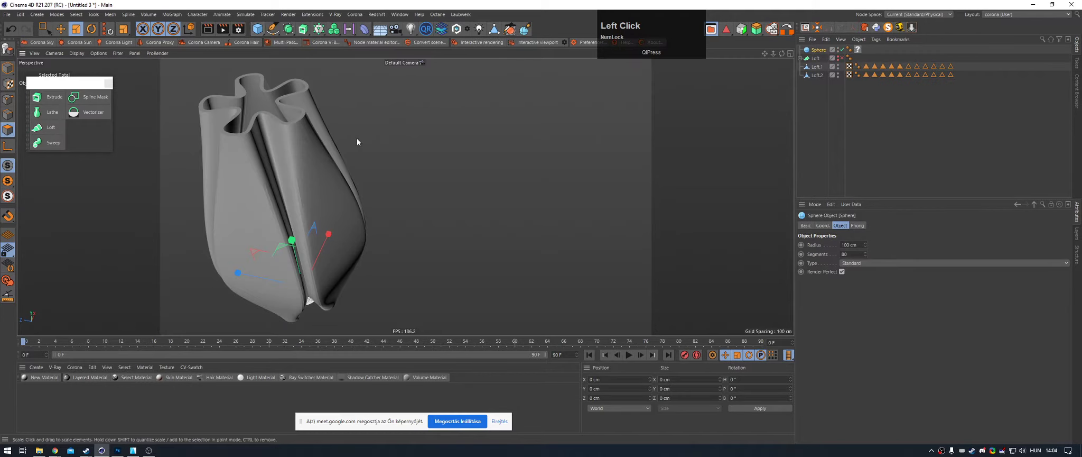
key("e")
left_click_drag(327, 247, 498, 108)
Step: Make the sphere editable and select a square patch of polygons on its surface
right_click_drag(497, 108, 682, 151, "alt")
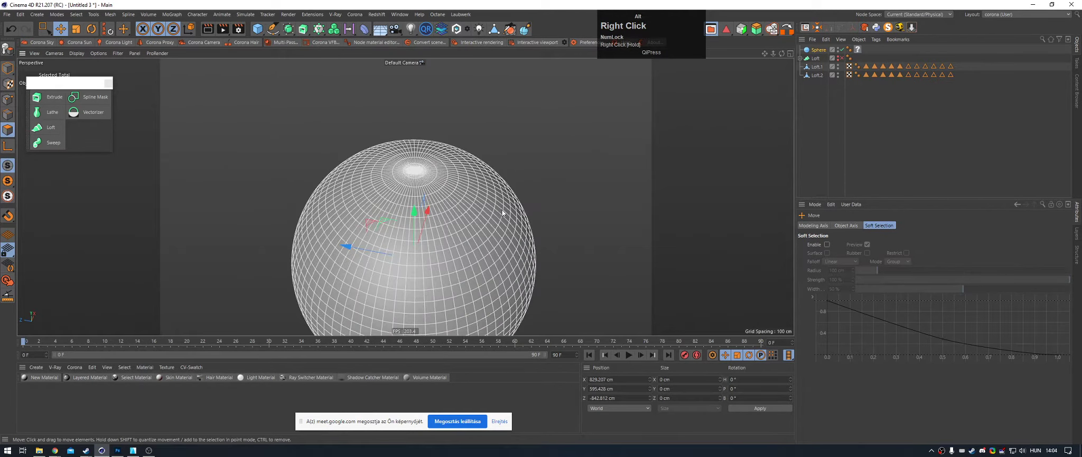
left_click_drag(502, 212, 461, 206, "alt")
middle_click_drag(461, 206, 415, 139, "alt")
left_click_drag(410, 164, 317, 162, "alt")
key("c")
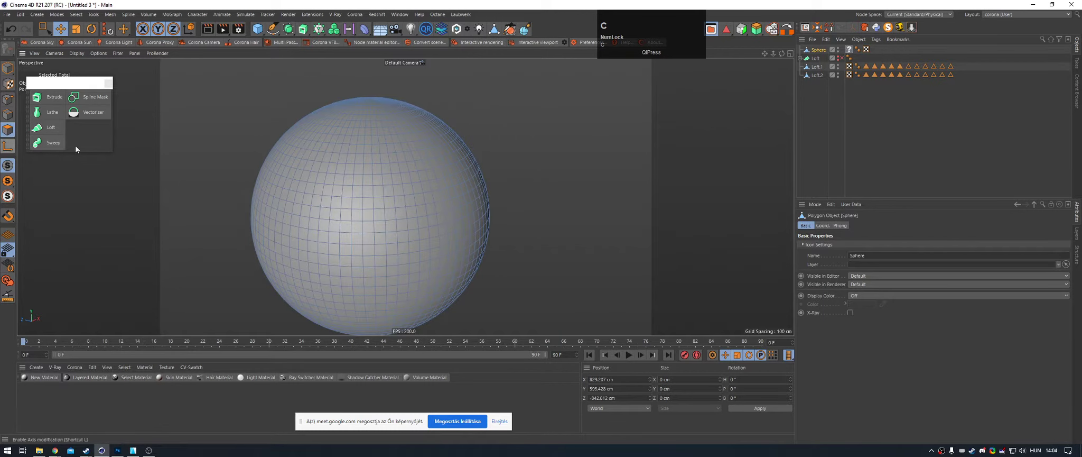
key("9")
mouse_move(358, 203)
left_mouse_down()
mouse_move(370, 196)
mouse_move(373, 222)
mouse_move(308, 212)
left_mouse_up()
Step: Extrude the selected sphere patch outward by about 46.1 cm with caps and inspect the extruded block
left_click_drag(371, 186, 517, 171, "alt")
key("d")
left_click(876, 169)
key("e")
left_click(419, 168)
left_click_drag(418, 164, 369, 136, "alt")
left_click_drag(424, 150, 278, 133, "alt")
key("w")
mouse_move(392, 171)
left_mouse_down("alt")
mouse_move(518, 159)
mouse_move(441, 145)
mouse_move(455, 149)
mouse_move(363, 151)
mouse_move(430, 125)
mouse_move(397, 179)
left_mouse_up("alt")
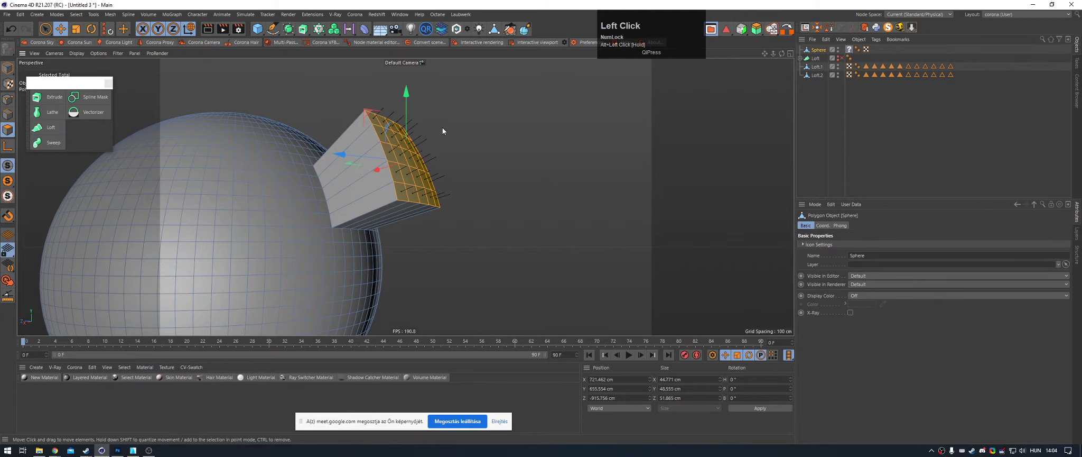
left_click_drag(442, 127, 363, 160, "alt")
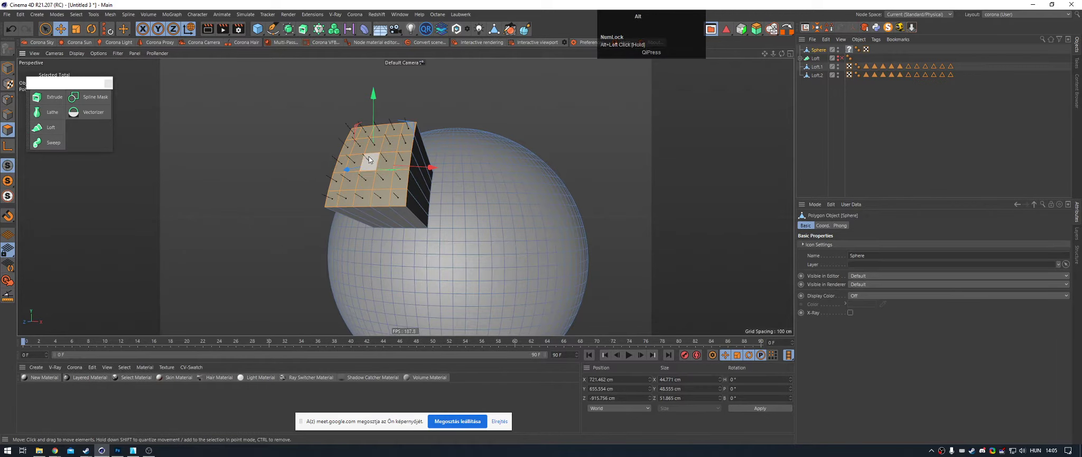
mouse_move(370, 153)
left_mouse_down("alt")
mouse_move(466, 155)
mouse_move(353, 154)
left_mouse_up("alt")
Step: Try Normal Move on the extruded patch's outer polygons, and undo it together with the extrusion
right_click(535, 206)
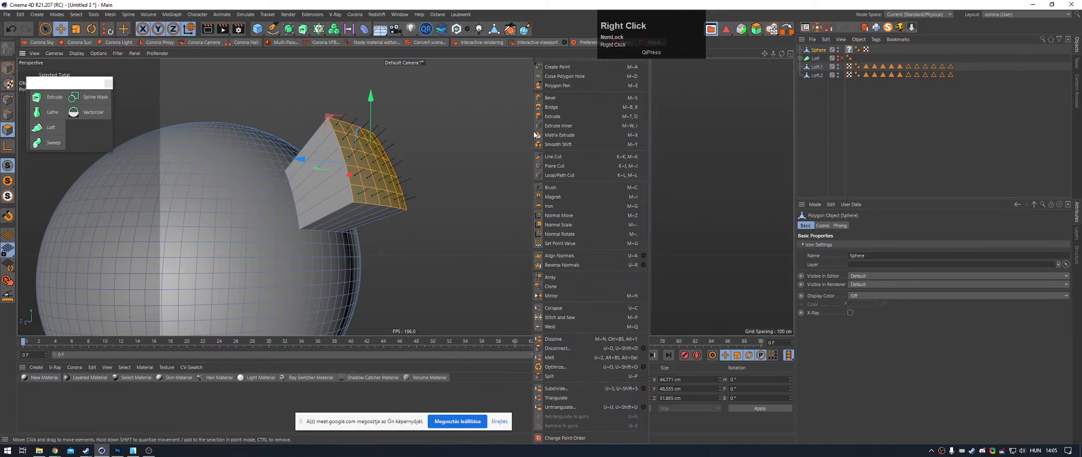
left_click(581, 215)
left_click_drag(370, 165, 316, 196)
key("ctrl+z")
key("ctrl+z")
key("ctrl+z")
key("ctrl+z")
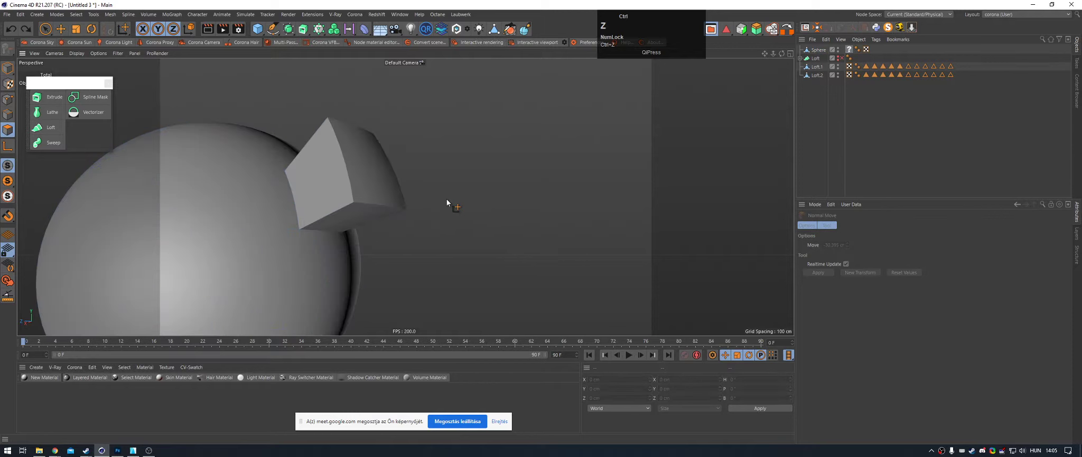
Step: Extrude the selected sphere patch outward by about 49.6 cm with Create Caps turned off
key("d")
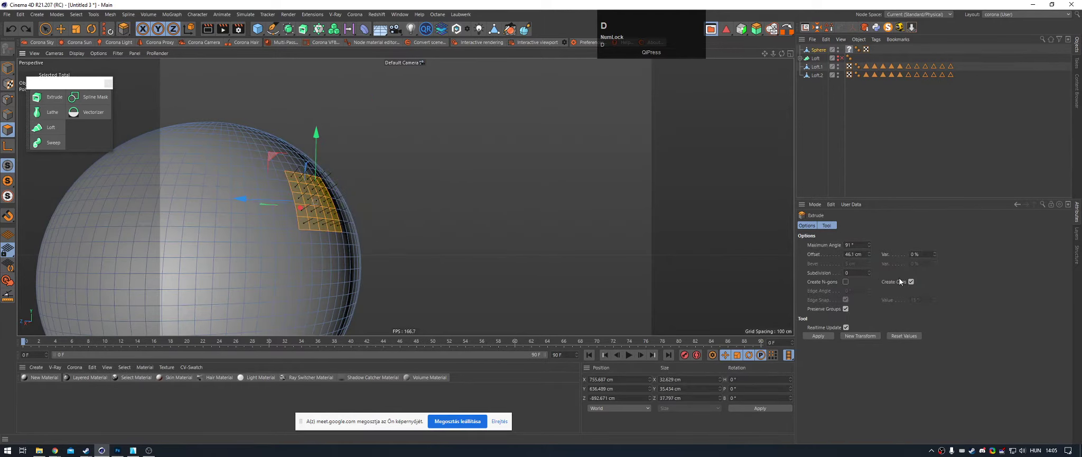
left_click_drag(446, 199, 483, 222)
right_click_drag(484, 222, 494, 225, "alt")
Step: Push the extruded patch's outer polygons back toward the sphere by about 51.9 cm with Normal Move
right_click(494, 224)
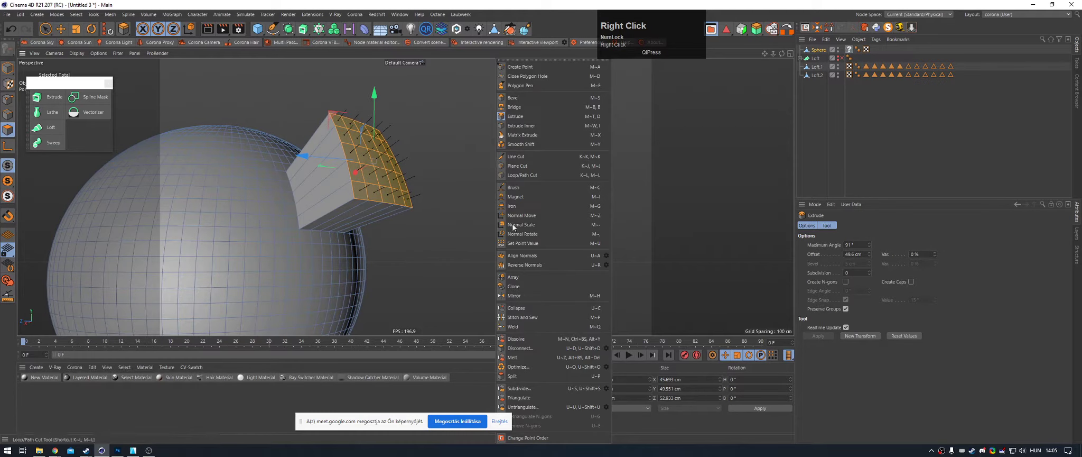
left_click(529, 215)
left_click_drag(528, 215, 433, 216)
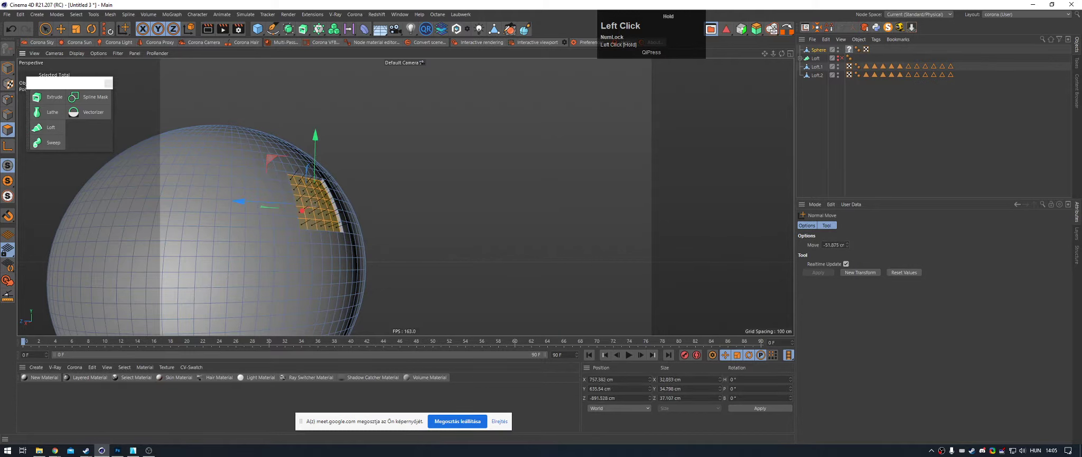
Step: Undo the Normal Move on the extruded patch's outer polygons
left_click_drag(344, 158, 265, 204, "alt")
right_click(337, 160)
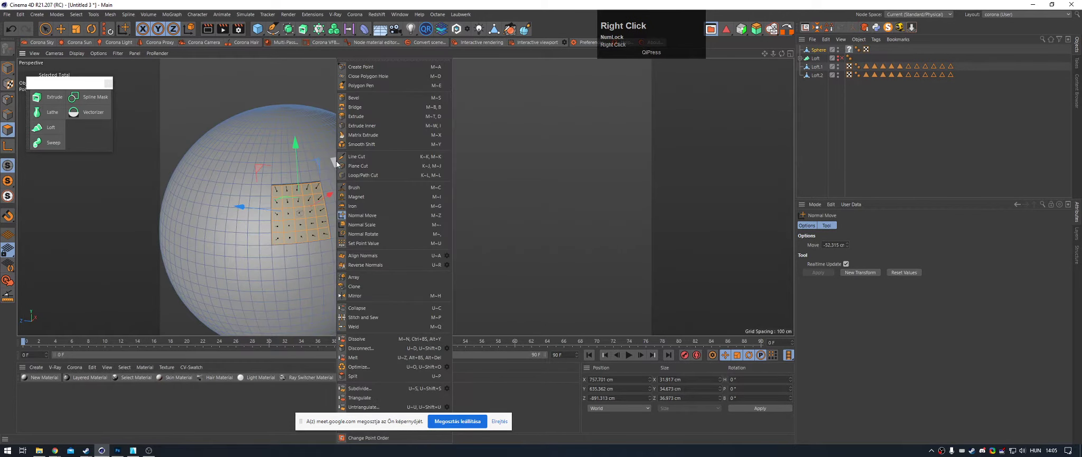
left_click(345, 56)
key("ctrl+z")
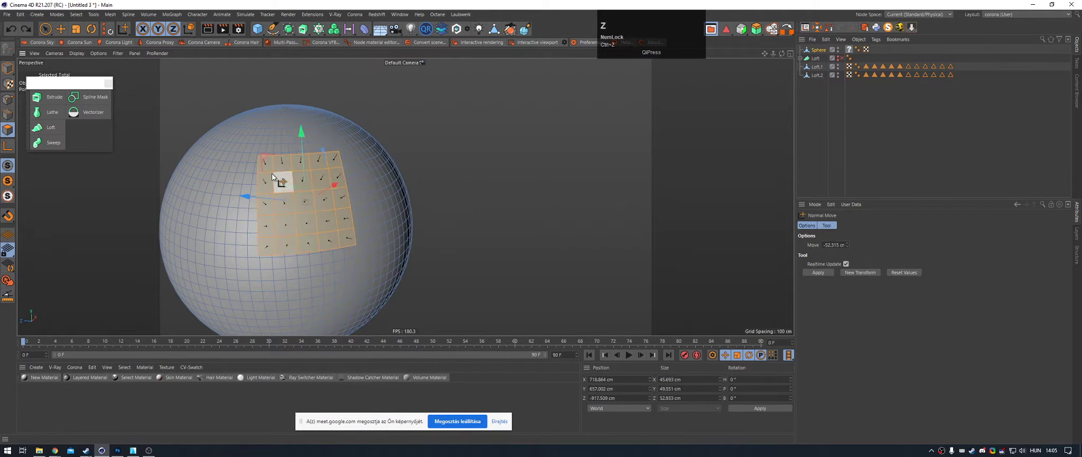
Step: Try Normal Scale on the extruded patch's outer polygons and examine the block from several sides
left_click_drag(274, 172, 315, 151, "alt")
right_click(388, 147)
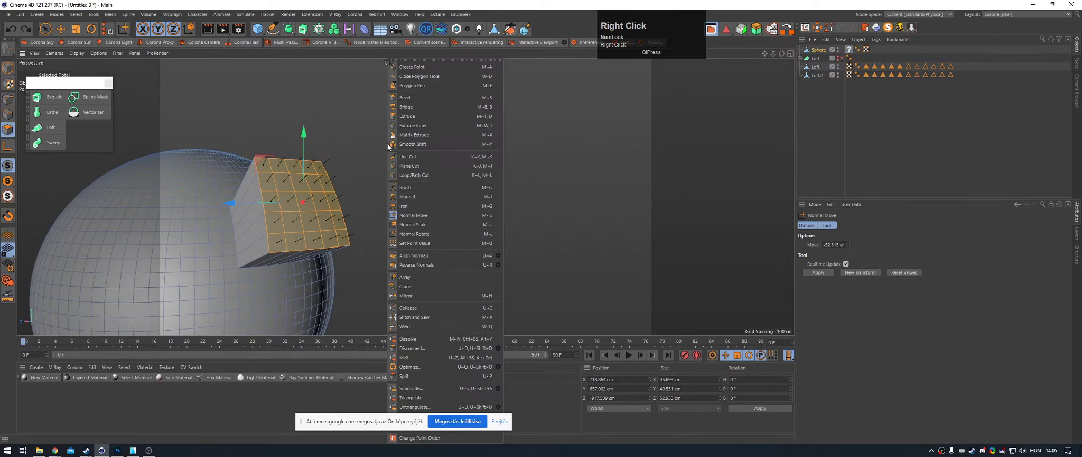
left_click(414, 224)
left_click_drag(449, 170, 429, 170)
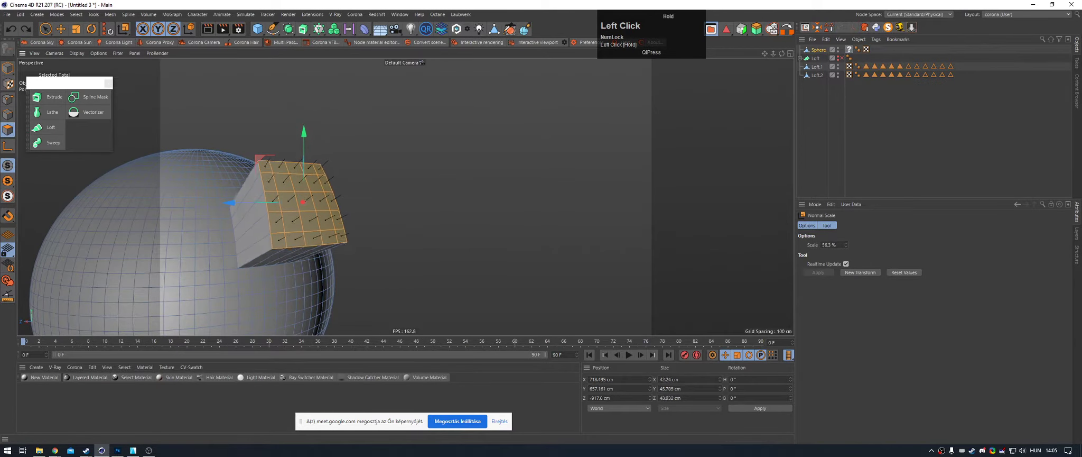
scroll(426, 154, "down", 2)
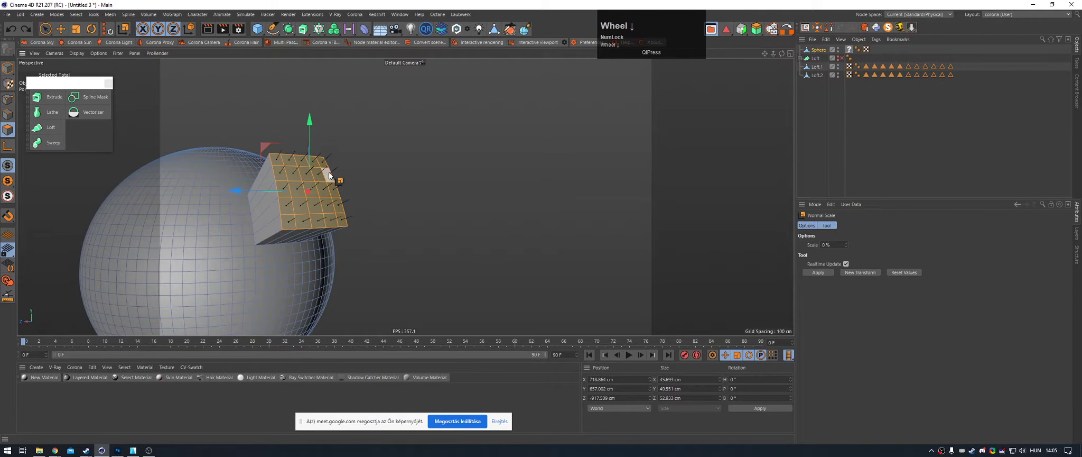
left_click_drag(425, 154, 164, 162, "alt")
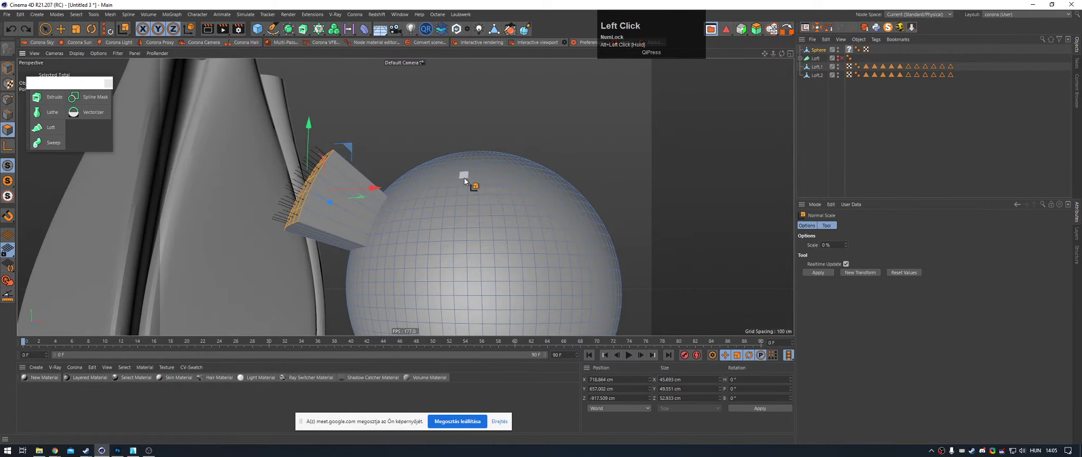
left_click_drag(399, 168, 490, 209, "alt")
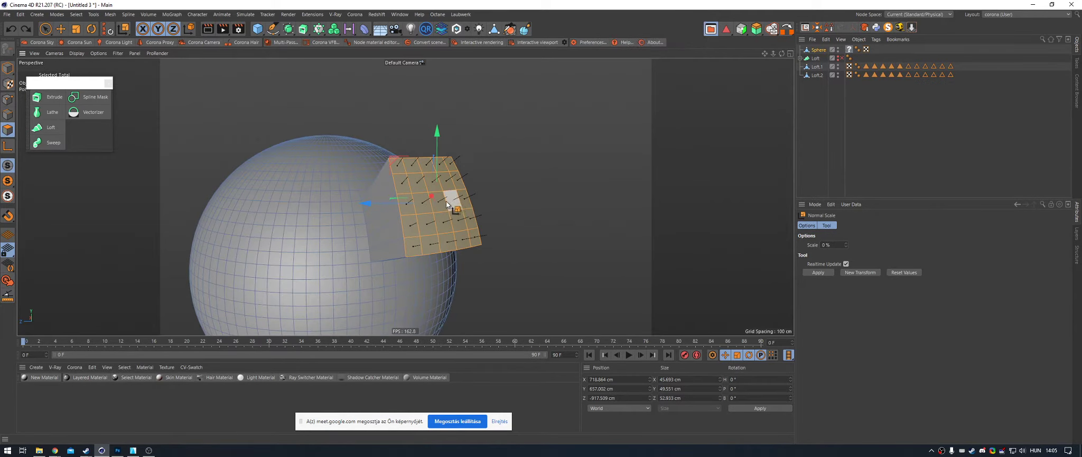
Step: Undo the patch extrusion together with the polygon patch selection, and switch to the Move tool
key("ctrl+z")
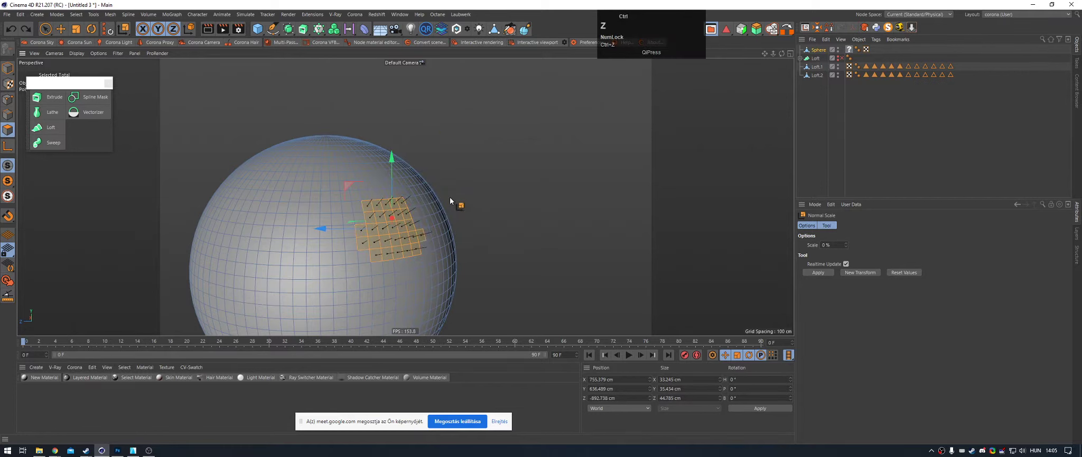
key("ctrl+z")
key("e")
Step: Select three separate single polygons spread across the upper part of the sphere
middle_click_drag(336, 220, 386, 137)
left_click_drag(386, 136, 377, 141, "alt")
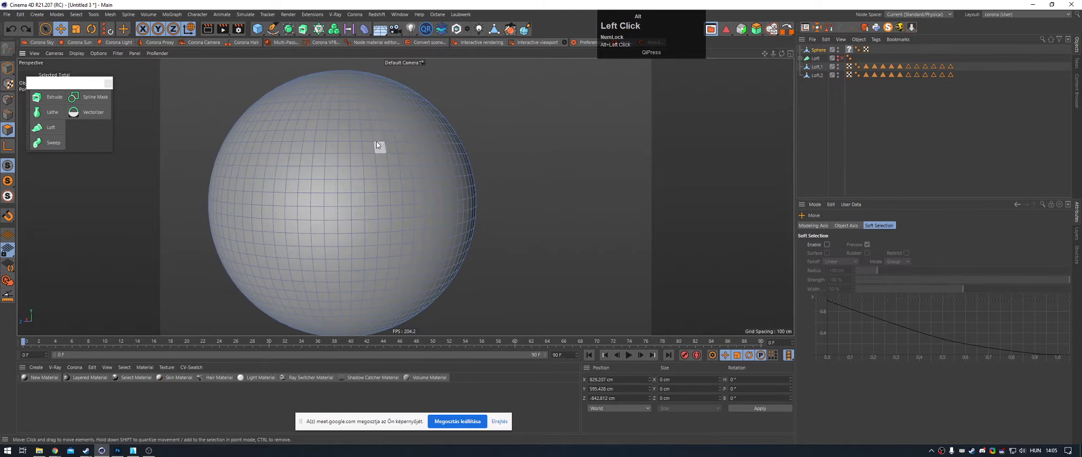
right_click_drag(303, 115, 373, 88, "alt")
left_click_drag(375, 88, 363, 125, "alt")
middle_click_drag(363, 124, 387, 158, "alt")
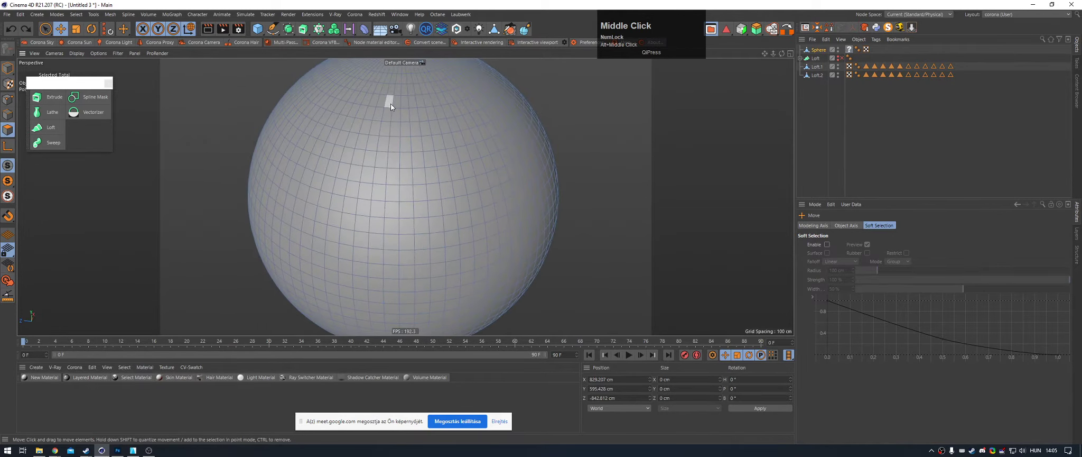
left_click(391, 106)
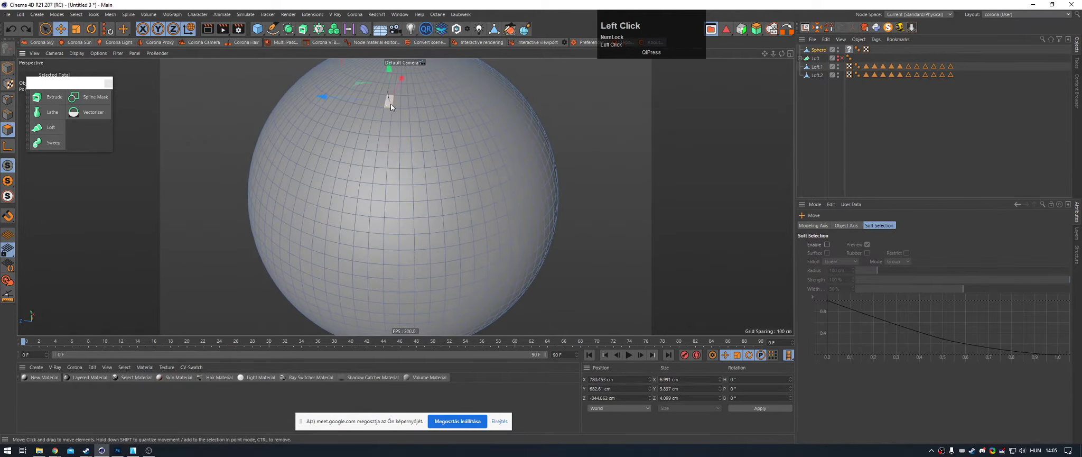
left_click(306, 244, "shift")
middle_click_drag(461, 105, 429, 154, "alt")
left_click_drag(429, 153, 422, 77, "alt")
scroll(421, 79, "up", 3)
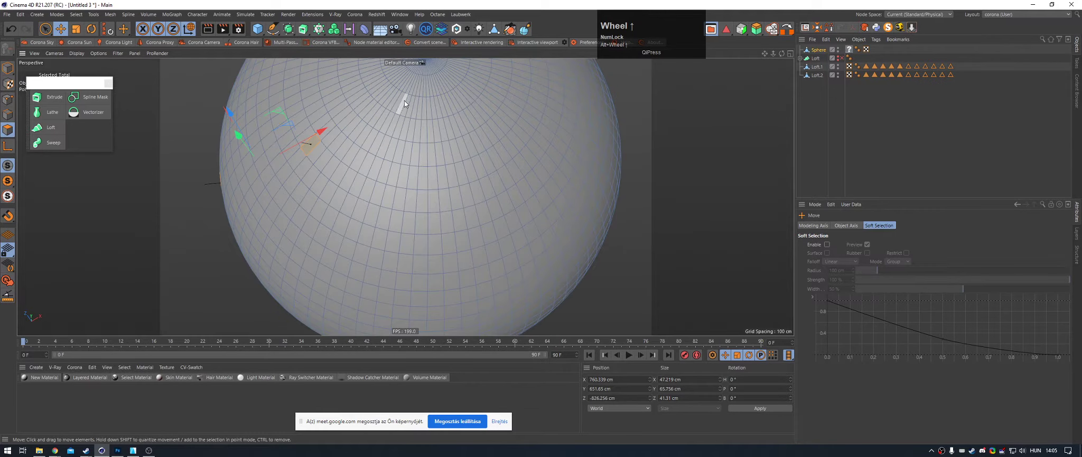
left_click_drag(395, 102, 322, 125, "alt")
middle_click_drag(322, 125, 391, 127, "alt")
left_click_drag(390, 143, 371, 150, "alt")
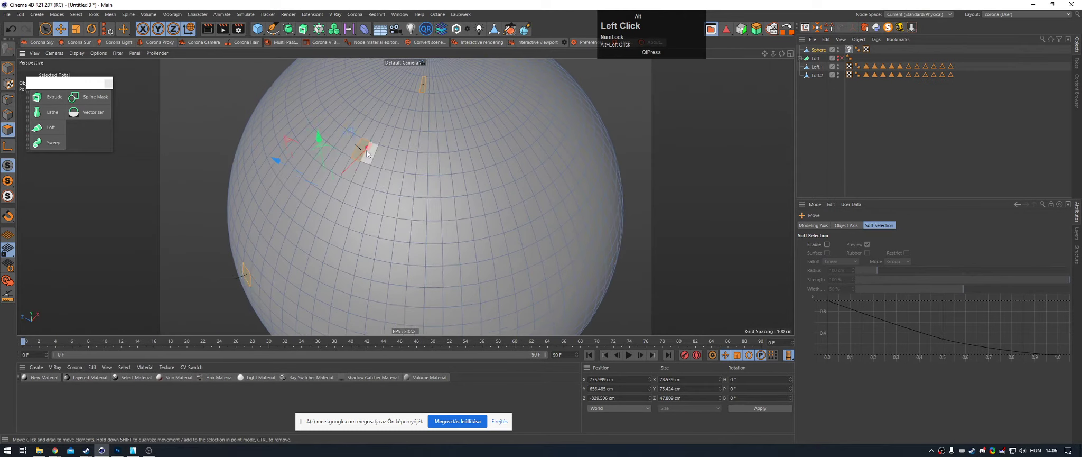
middle_click_drag(371, 150, 387, 151, "alt")
scroll(371, 119, "up", 1)
Step: Try Extrude Inner on the three selected polygons with an offset of about 1.1 cm, and inspect the inset up close
right_click(391, 114)
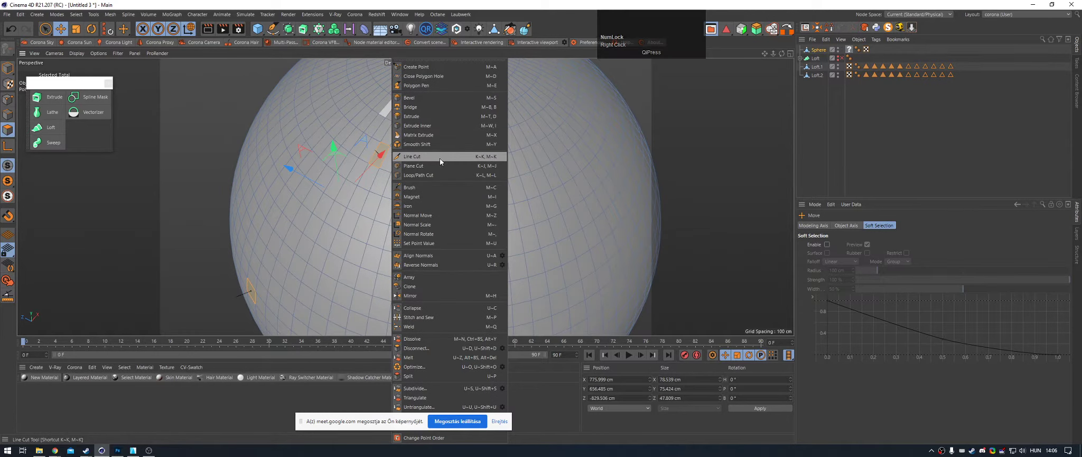
left_click(437, 125)
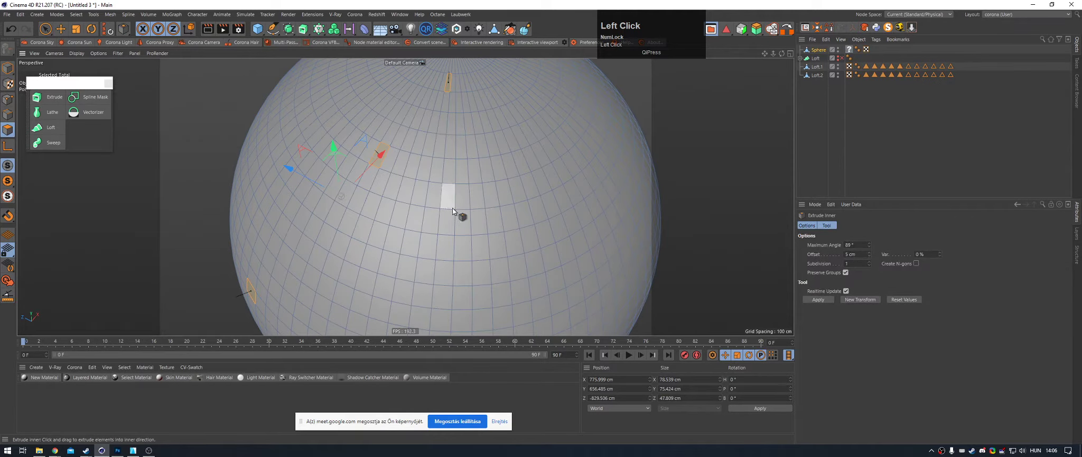
left_click_drag(444, 195, 445, 195)
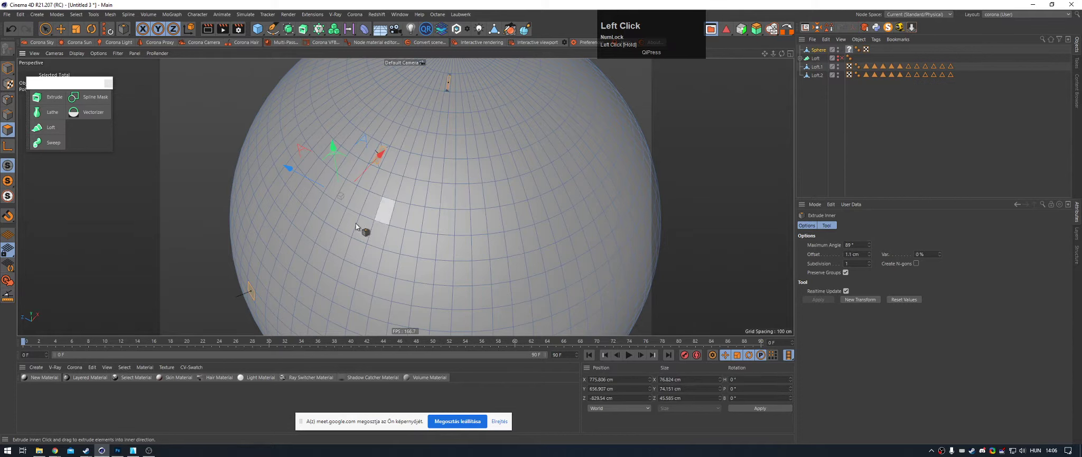
left_click_drag(263, 269, 293, 225, "alt")
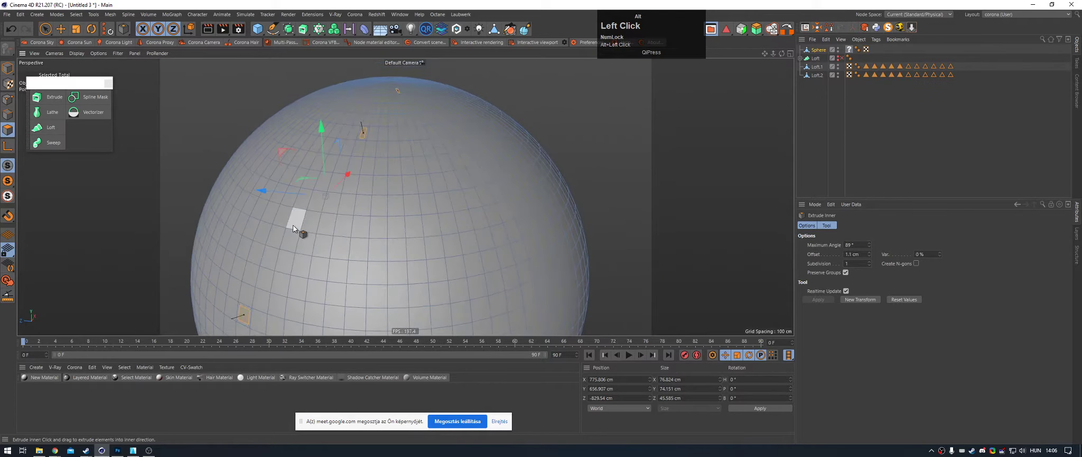
middle_click_drag(293, 225, 301, 258, "alt")
right_click_drag(301, 258, 389, 175, "alt")
middle_click_drag(390, 174, 446, 144, "alt")
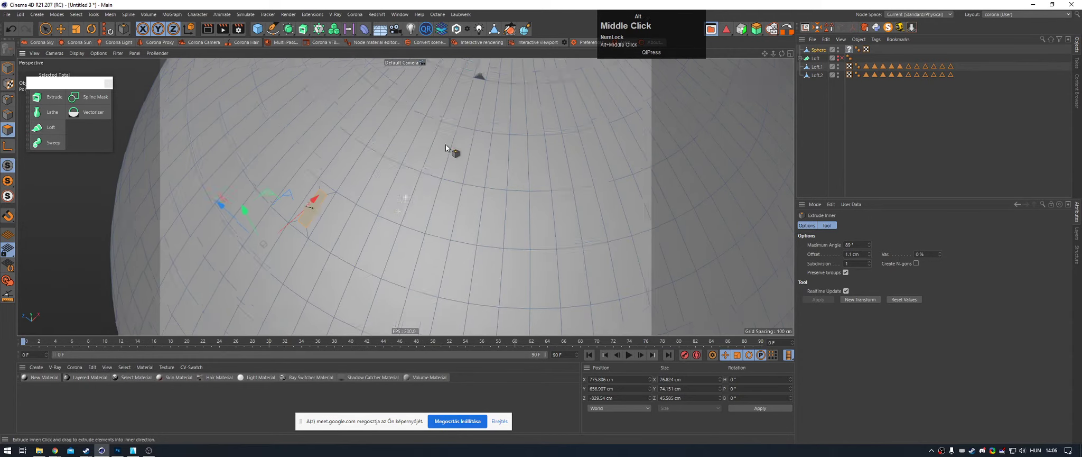
right_click_drag(445, 144, 420, 150, "alt")
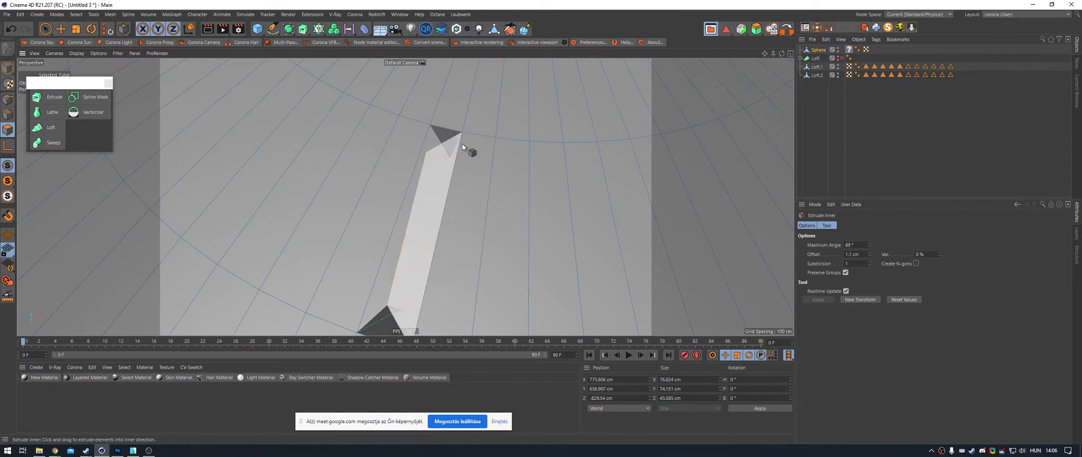
left_click_drag(461, 143, 482, 138)
scroll(480, 138, "down", 3, "ctrl")
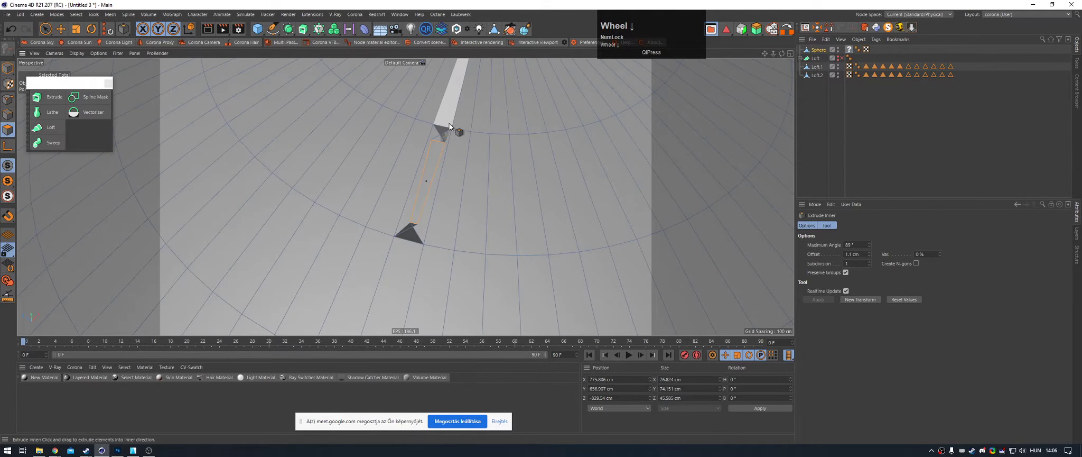
key("ctrl+z")
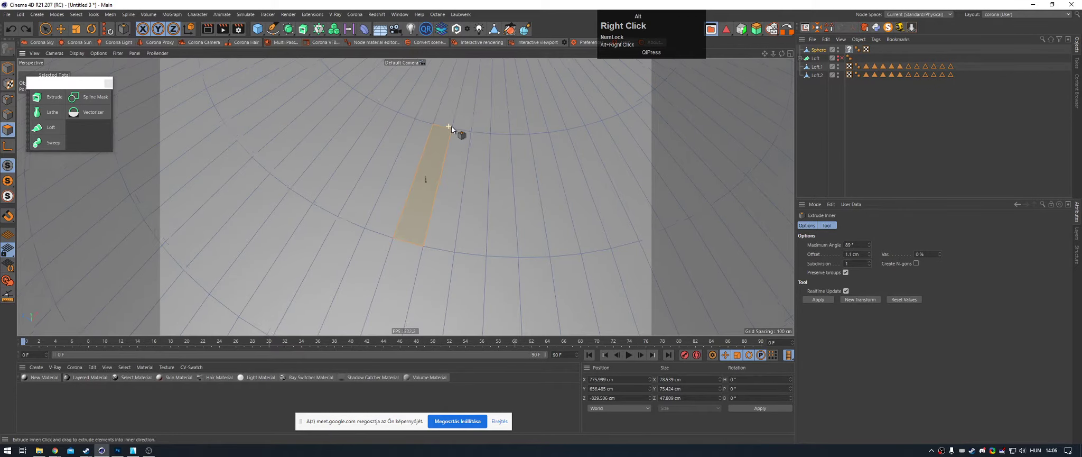
Step: Inset the three selected polygons with Extrude Inner at an offset of about 0.03 cm
right_click_drag(450, 126, 498, 137, "alt")
left_click_drag(499, 148, 500, 148)
left_click_drag(403, 235, 403, 236)
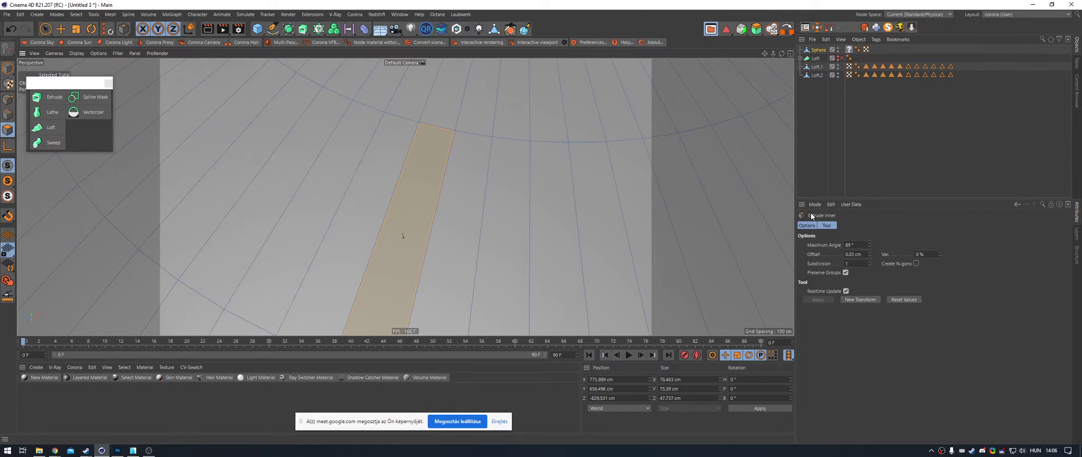
Step: Shrink the three inset polygons to about 73.8 % with Normal Scale
right_click(530, 155)
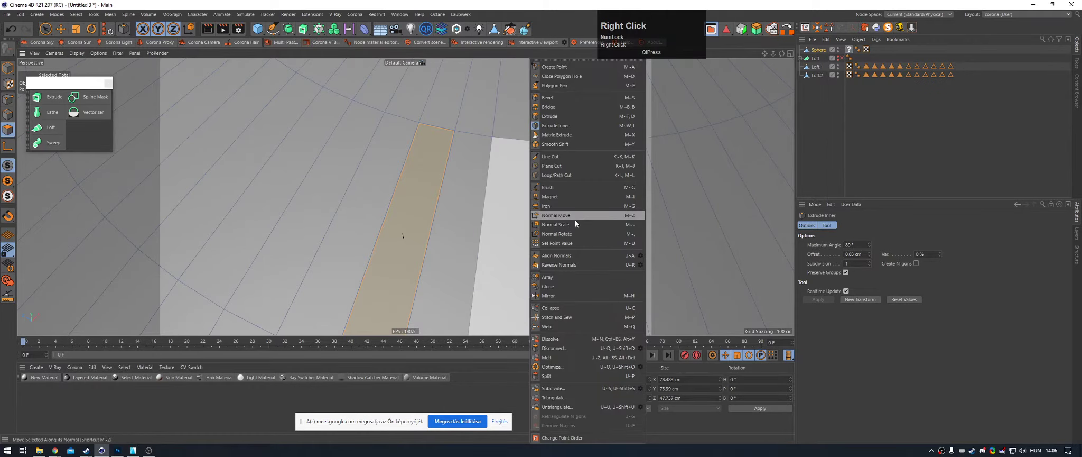
left_click(561, 225)
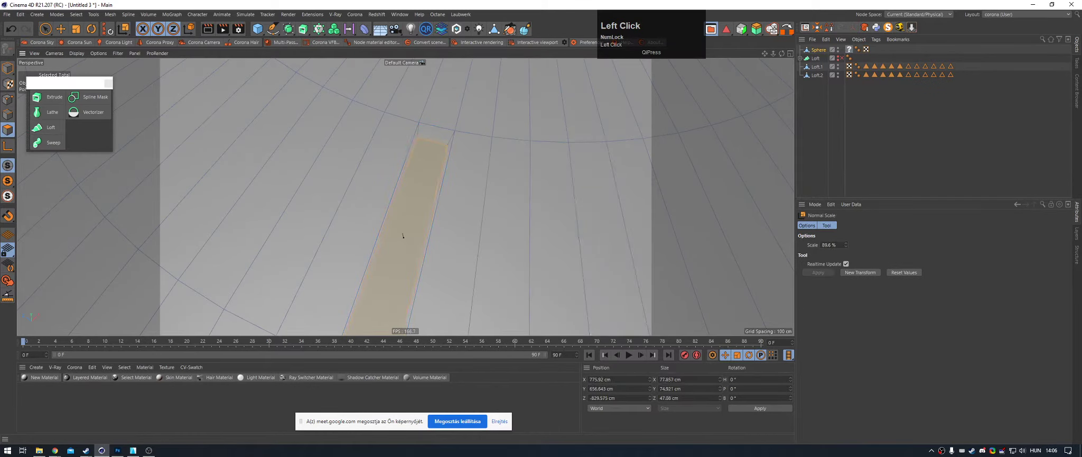
left_click_drag(366, 174, 367, 174)
scroll(369, 162, "down", 4)
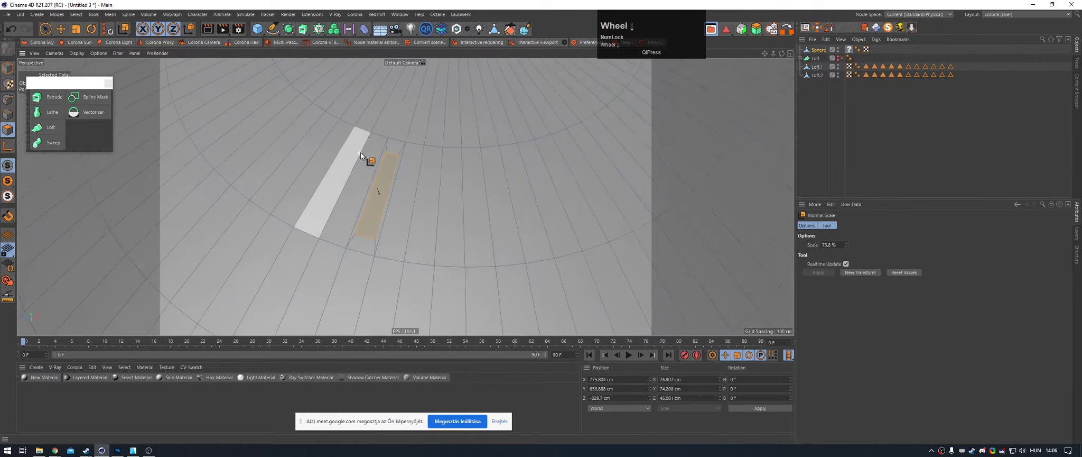
Step: Shrink the three inset polygons further with Normal Scale, by a factor of about 93 %
right_click_drag(515, 133, 375, 242, "alt")
left_click_drag(375, 243, 438, 208, "alt")
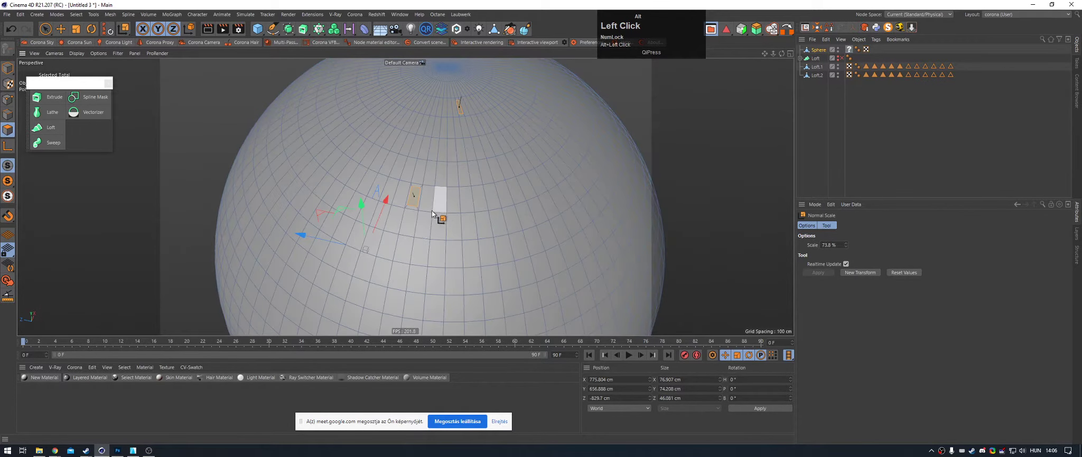
middle_click_drag(384, 264, 449, 190, "alt")
left_click_drag(450, 191, 502, 183, "alt")
middle_click_drag(454, 174, 485, 108, "alt")
right_click_drag(408, 260, 450, 261, "alt")
left_click_drag(450, 263, 449, 262)
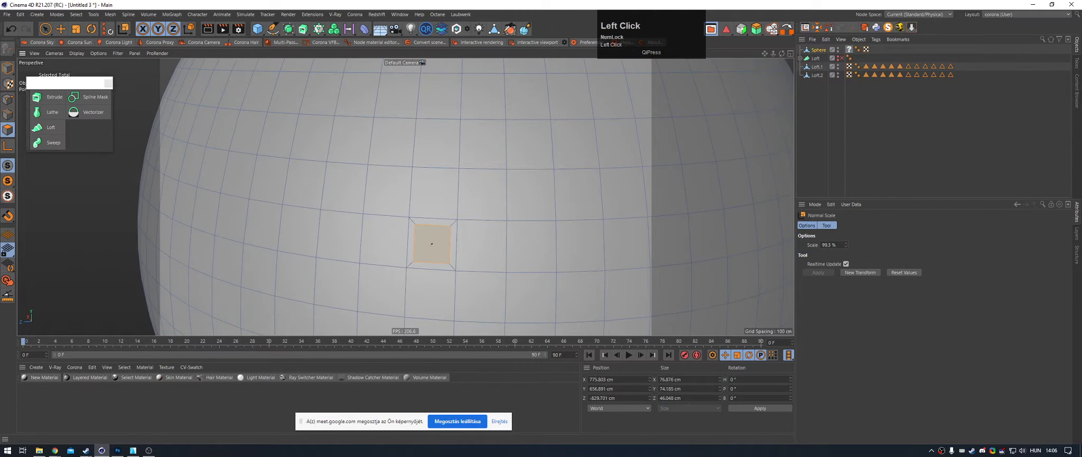
left_click_drag(535, 127, 530, 127)
Step: Examine the three scaled inset polygons around the sphere from several angles
middle_click_drag(529, 124, 438, 333, "alt")
middle_click_drag(498, 173, 489, 294, "alt")
left_click_drag(468, 191, 453, 151, "alt")
right_click_drag(453, 153, 451, 199, "alt")
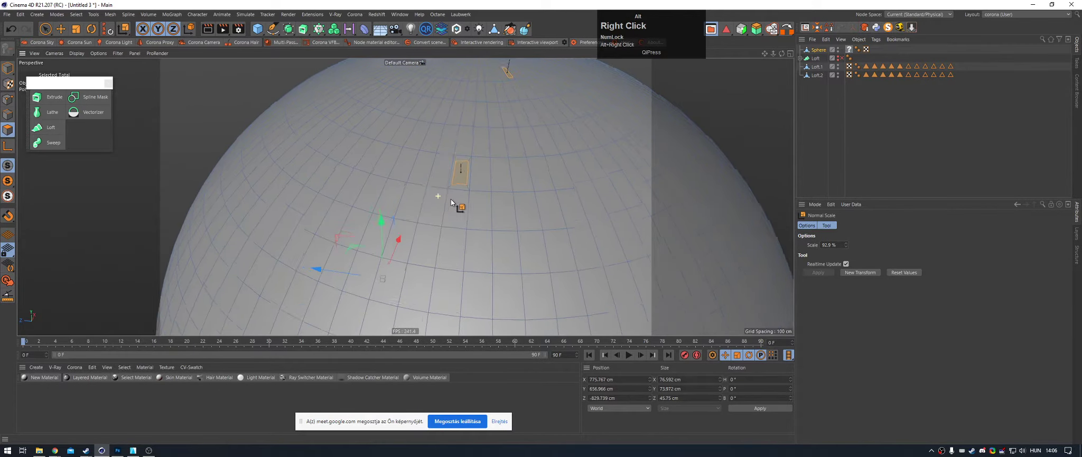
left_click_drag(451, 199, 474, 186, "alt")
middle_click_drag(473, 186, 472, 201, "alt")
right_click_drag(472, 201, 461, 183, "alt")
middle_click_drag(460, 182, 463, 192, "alt")
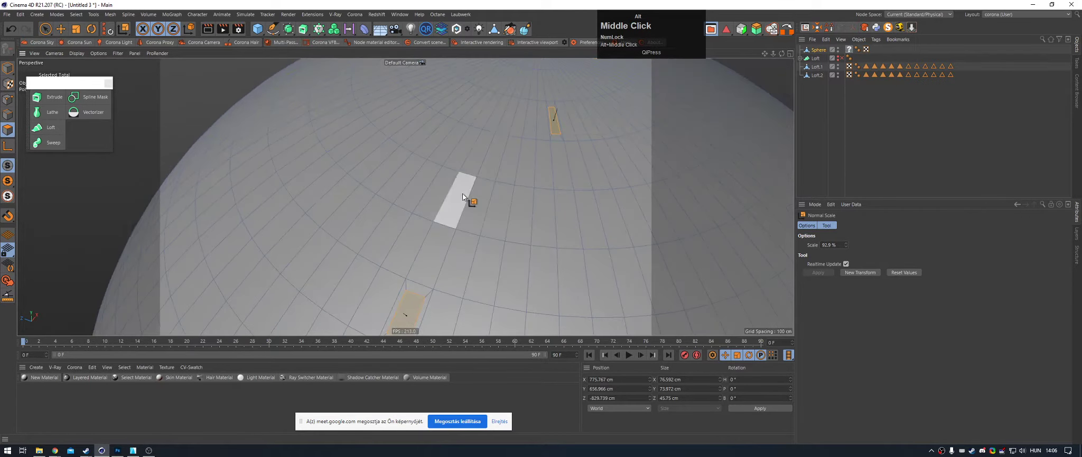
left_click_drag(463, 193, 503, 177, "alt")
middle_click_drag(502, 177, 449, 177, "alt")
right_click_drag(449, 178, 470, 160, "alt")
left_click_drag(470, 160, 457, 193, "alt")
right_click_drag(457, 190, 391, 227, "alt")
middle_click_drag(392, 227, 460, 153, "alt")
Step: Try deleting the three inset polygons and inspect the openings in the sphere
left_click(823, 147)
key("ctrl+z")
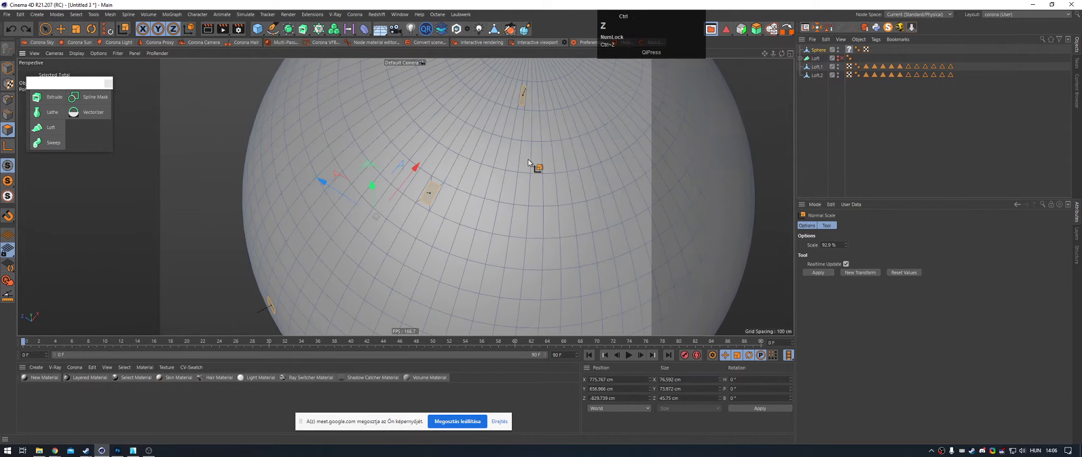
key("Delete")
left_click(818, 154)
right_click_drag(556, 176, 442, 198, "alt")
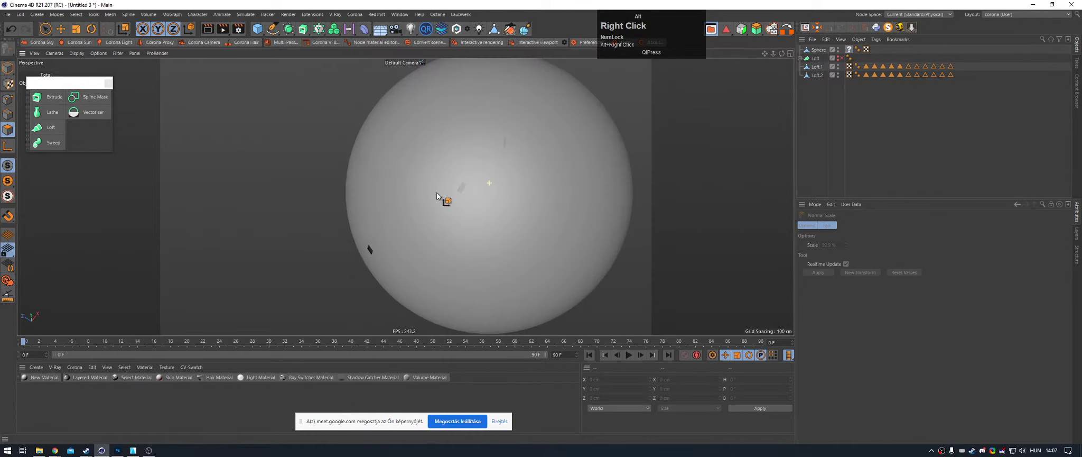
left_click_drag(443, 198, 465, 176, "alt")
middle_click_drag(466, 176, 466, 138, "alt")
left_click_drag(466, 139, 439, 153, "alt")
key("ctrl+z")
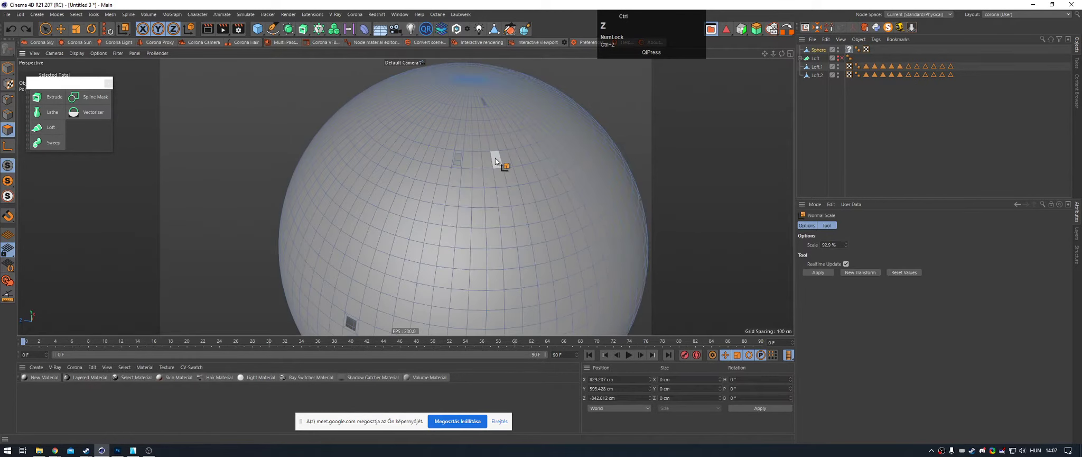
Step: Extrude the three inset polygons outward by about 23.1 cm without caps
left_click_drag(506, 174, 472, 161, "alt")
key("d")
left_click_drag(498, 193, 510, 195)
left_click_drag(612, 157, 457, 173, "alt")
key("ctrl+z")
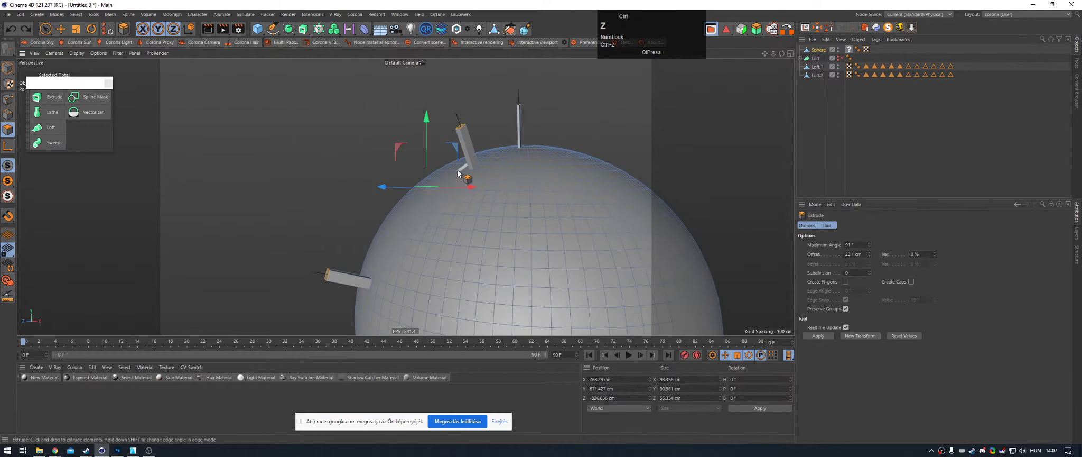
Step: Try moving the end faces of the three extruded prongs one at a time
key("e")
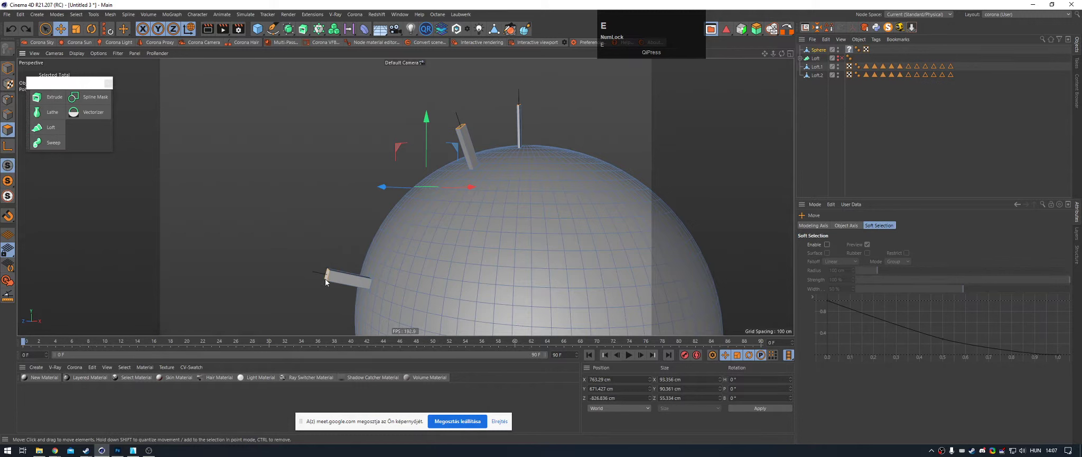
left_click(325, 280)
key("w")
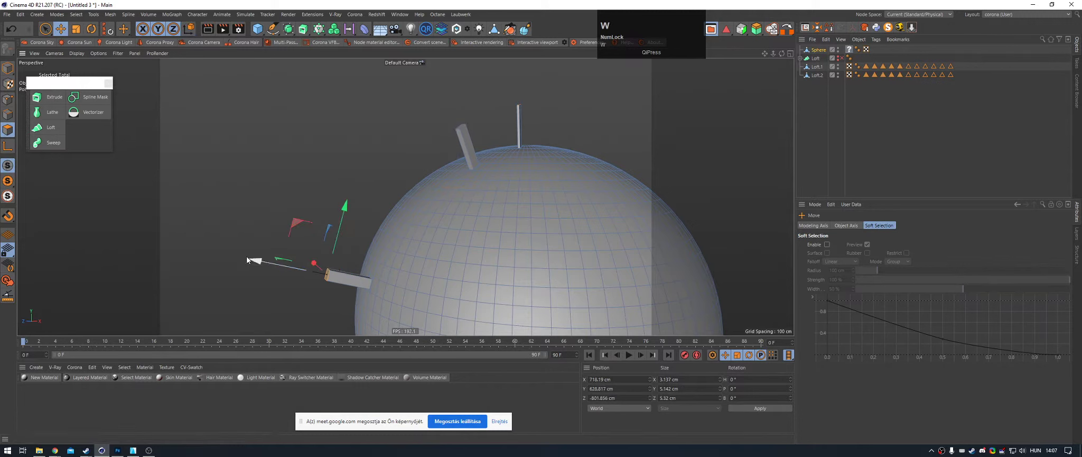
left_click_drag(247, 260, 287, 269)
left_click(461, 130)
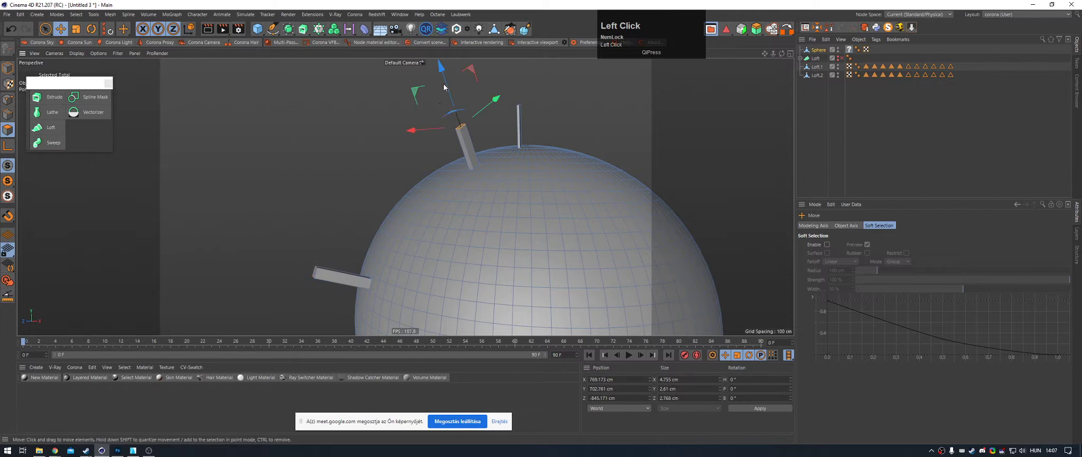
key("0")
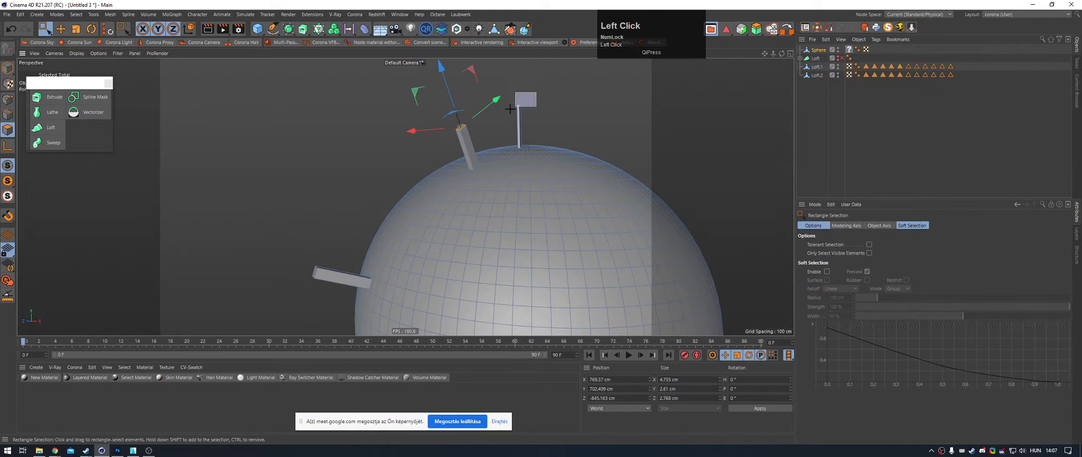
key("e")
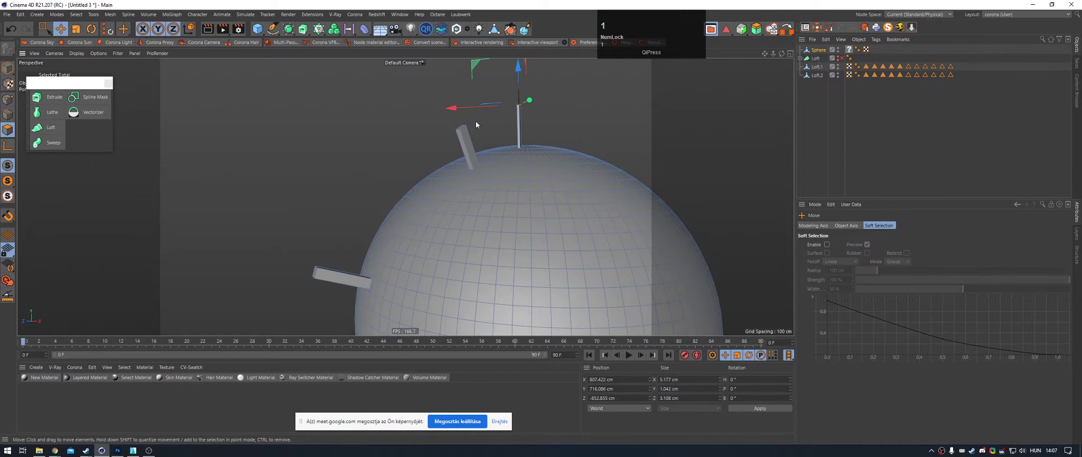
left_click_drag(448, 107, 495, 99, "shift")
key("ctrl+z")
key("1")
Step: Select all three prong end faces and twist them with Normal Rotate by about 32.3°
left_click(454, 135, "shift")
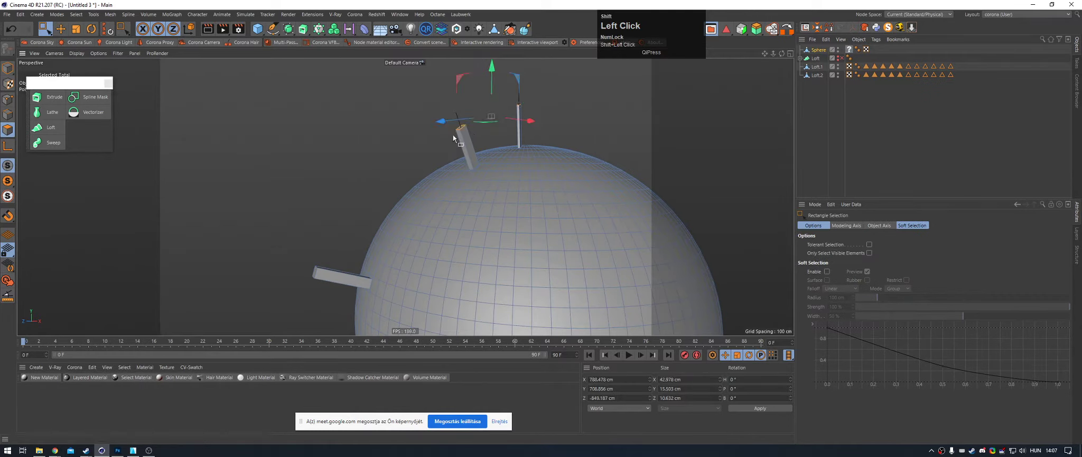
left_click_drag(289, 302, 339, 249, "shift")
left_click_drag(473, 158, 502, 172, "alt")
right_click(566, 90)
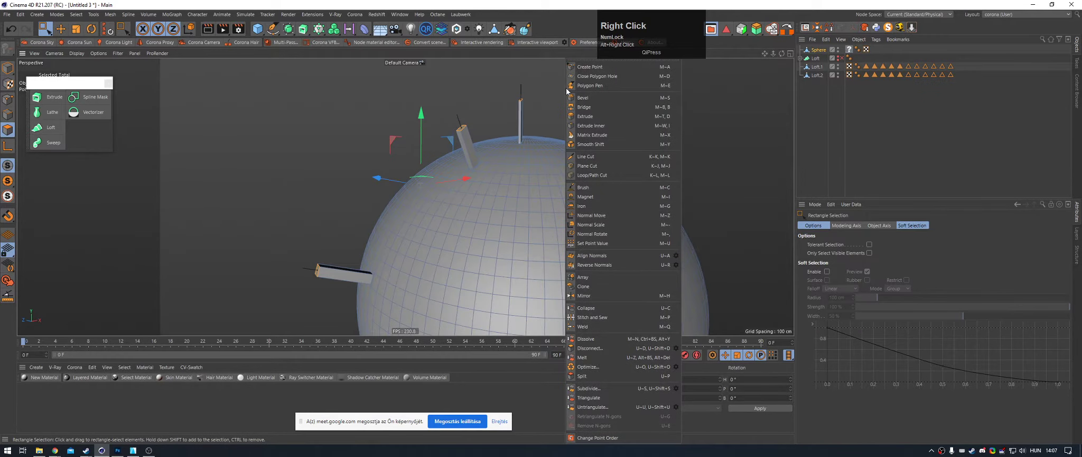
left_click(592, 234)
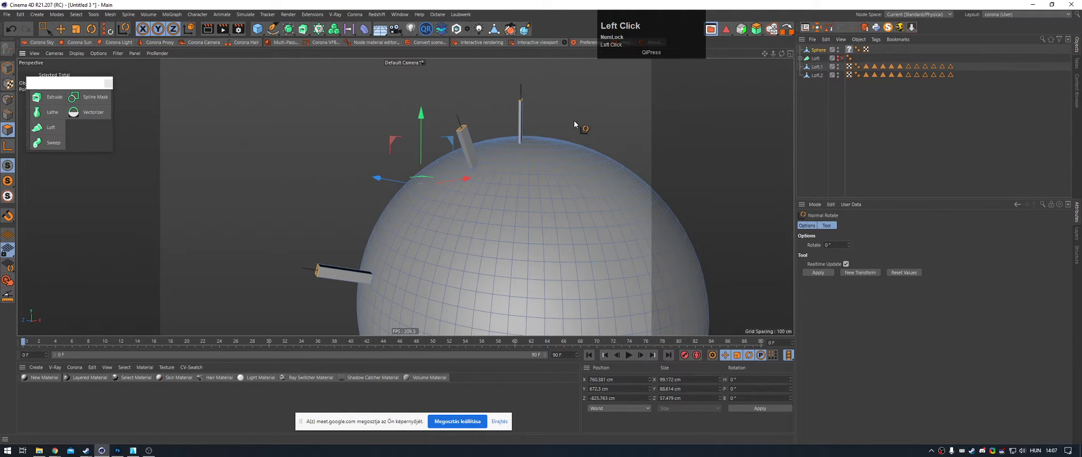
left_click_drag(601, 232, 566, 110)
Step: Try enlarging the three prong end faces with Normal Scale to about 279 %, and undo it
right_click(567, 110)
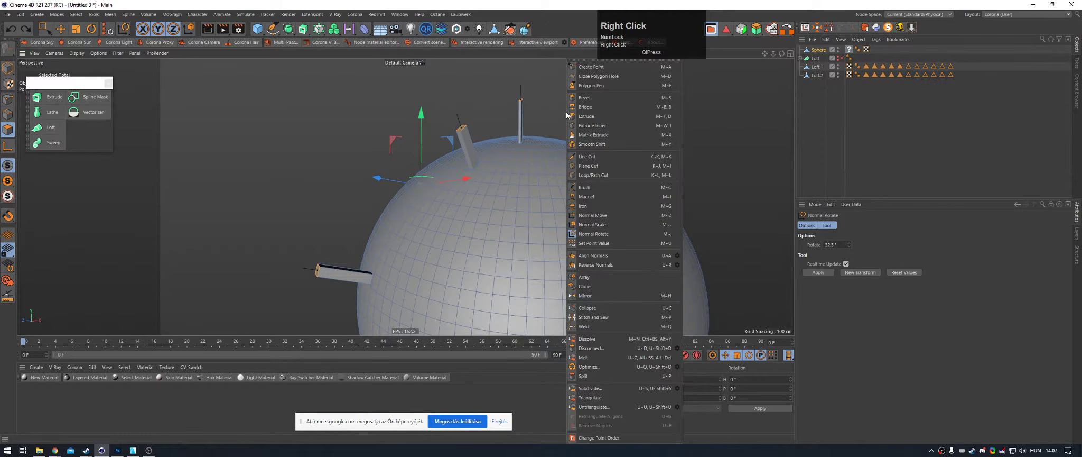
left_click(590, 225)
mouse_move(546, 203)
left_mouse_down()
mouse_move(631, 203)
mouse_move(553, 203)
left_mouse_up()
left_click_drag(397, 185, 467, 185)
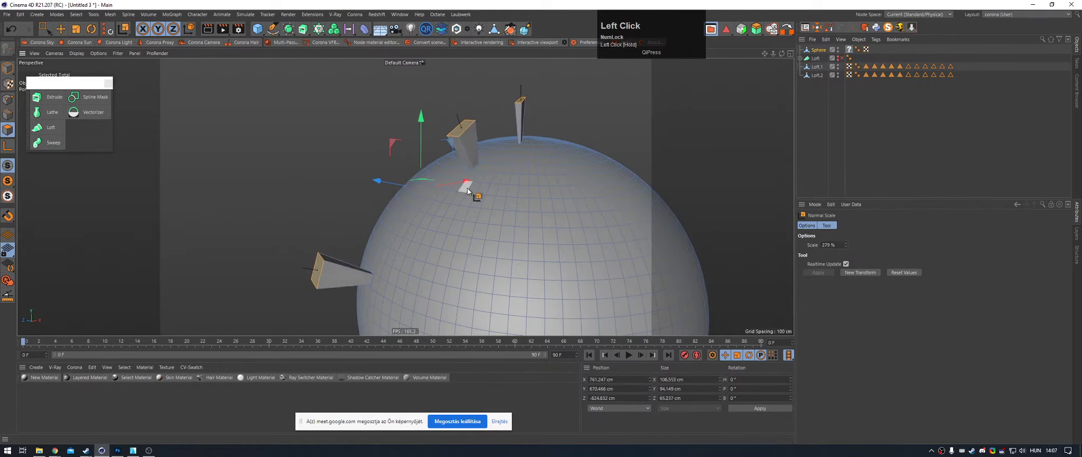
key("ctrl+z")
Step: Twist the three prong end faces with Normal Rotate by about 72°
right_click(597, 109)
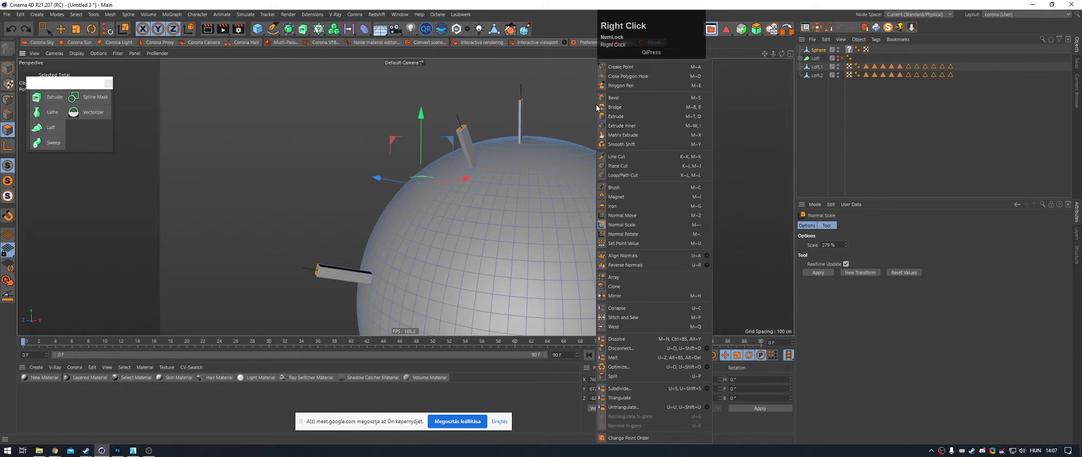
left_click(635, 235)
left_click_drag(502, 218, 548, 218)
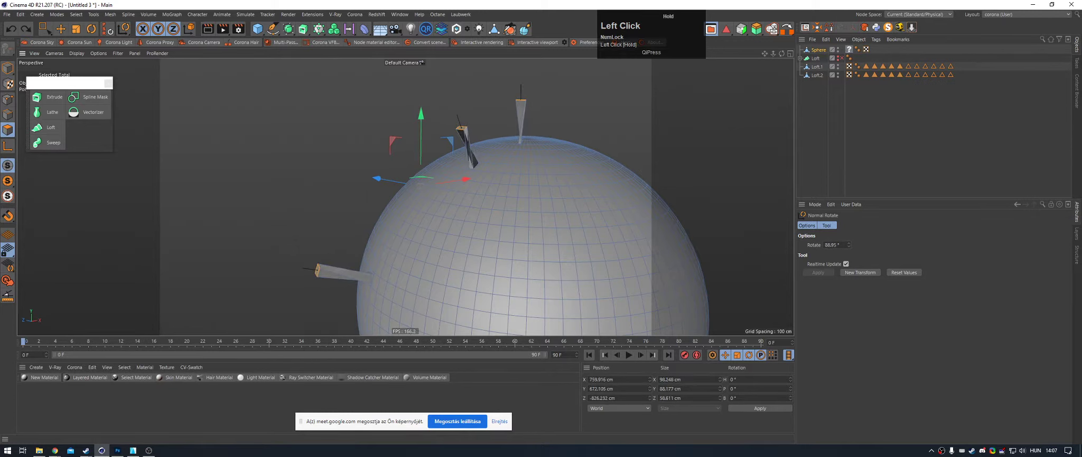
left_click_drag(410, 213, 471, 187, "alt")
Step: Undo the end-face edits and the extrusion of the three inset polygons
key("ctrl+z")
key("ctrl+z")
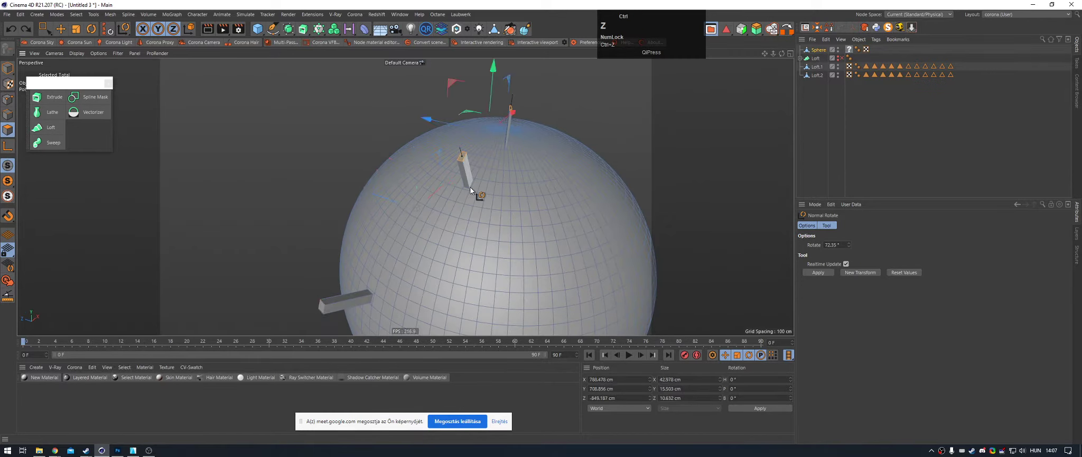
key("ctrl+z")
key("ctrl+z")
key("ctrl+z")
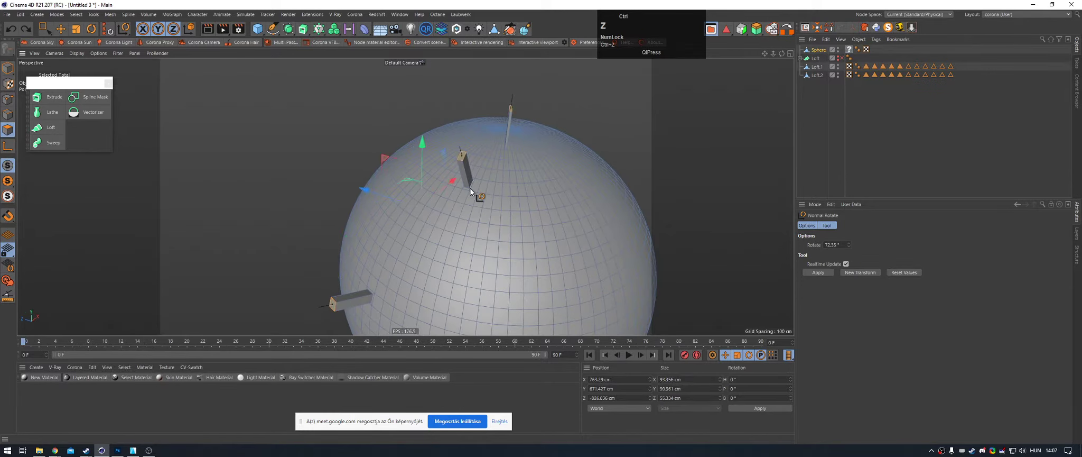
left_click_drag(444, 185, 473, 190, "alt")
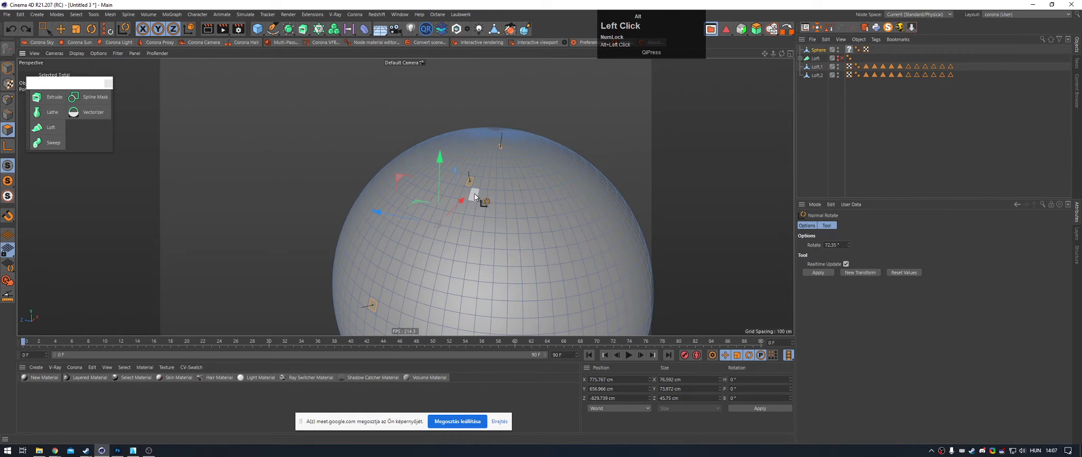
middle_click_drag(473, 191, 469, 155, "alt")
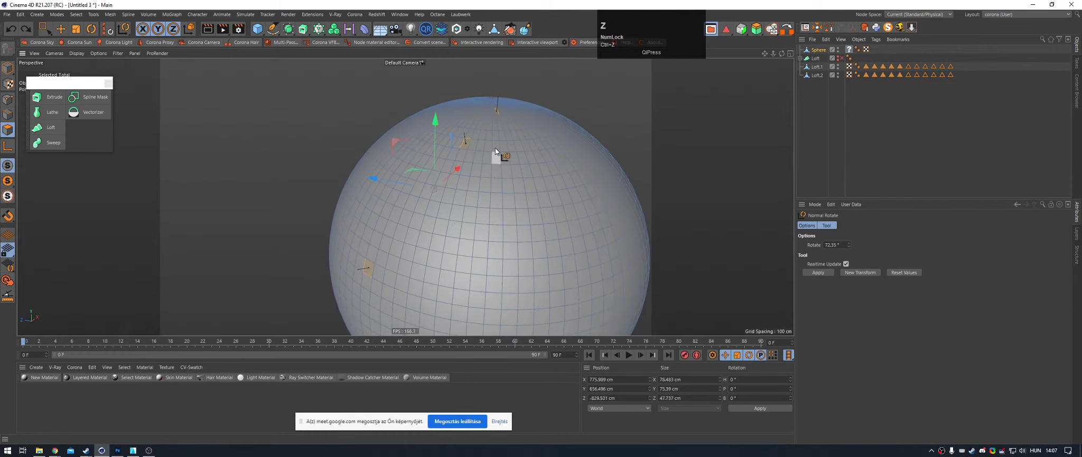
left_click_drag(495, 152, 466, 168, "alt")
Step: Switch to point mode and try rotating a single point on the sphere's upper surface
key("e")
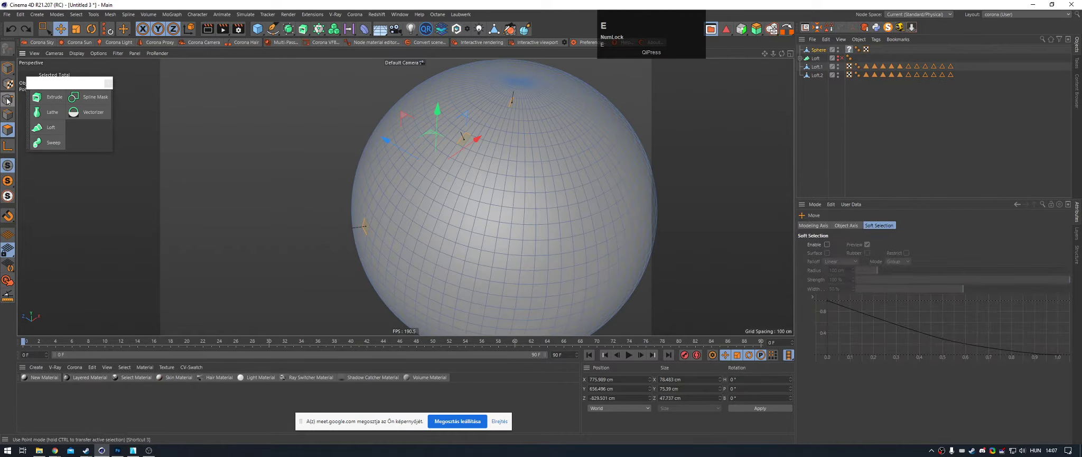
left_click(7, 99)
right_click_drag(423, 183, 481, 180, "alt")
left_click_drag(481, 179, 452, 147, "alt")
key("r")
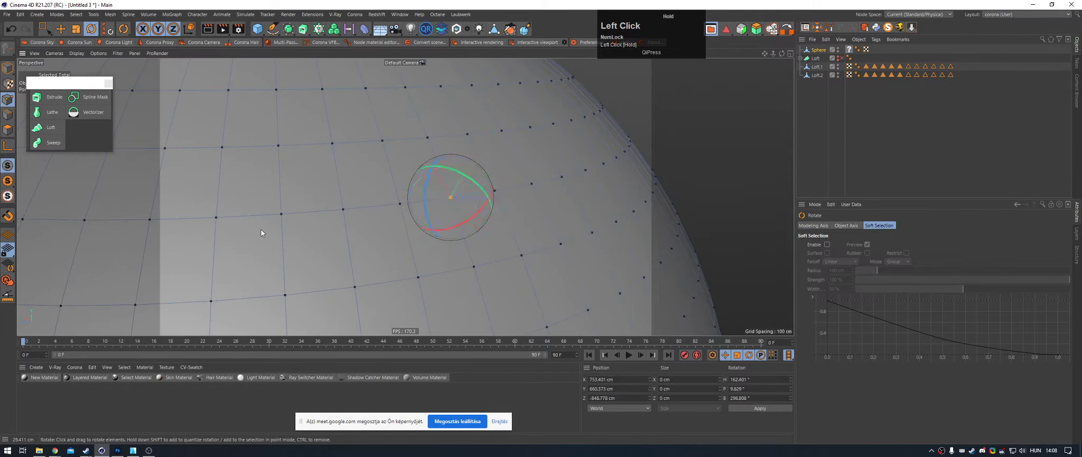
left_click_drag(451, 147, 335, 253)
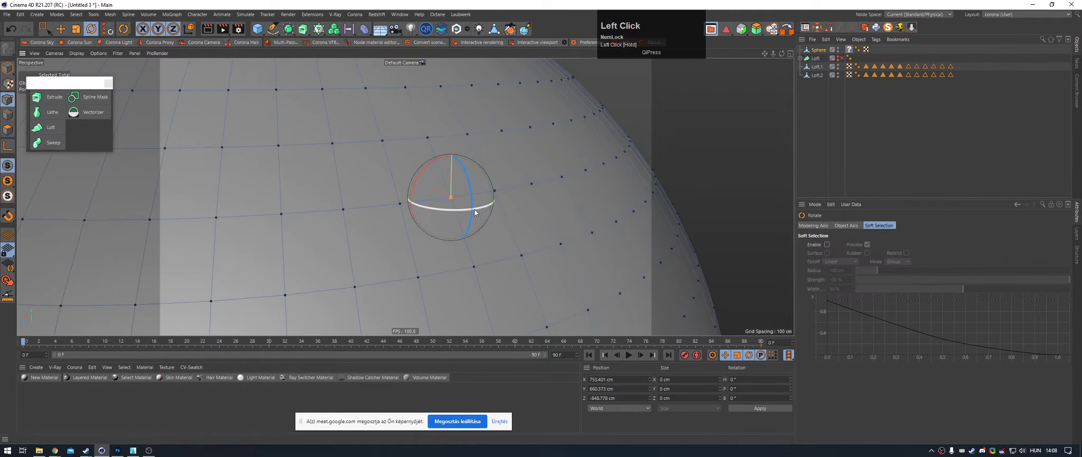
key("e")
right_click_drag(460, 192, 432, 203, "alt")
left_click_drag(433, 203, 443, 210, "alt")
key("r")
left_click(444, 184)
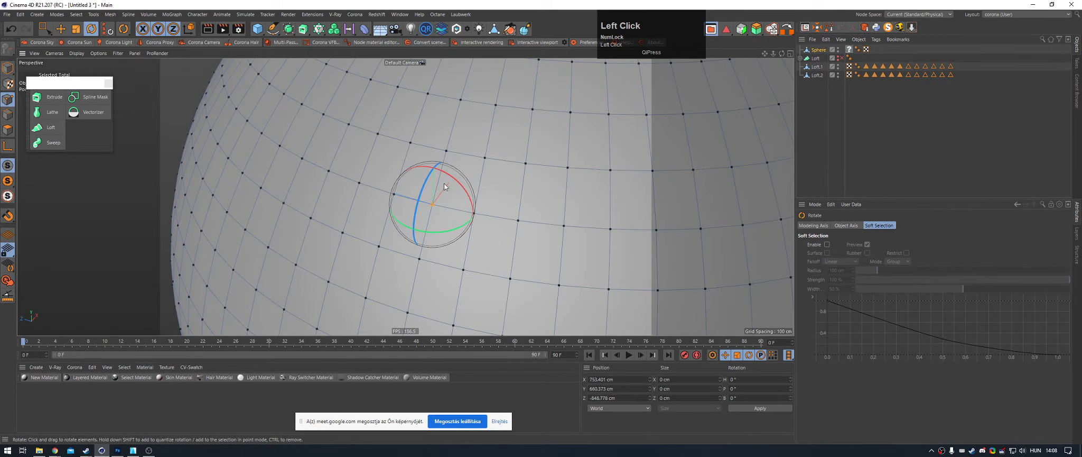
Step: Select the adjacent point on the same horizontal ring of the sphere with the Move tool
key("e")
left_click_drag(553, 171, 458, 177, "alt")
left_click(479, 204)
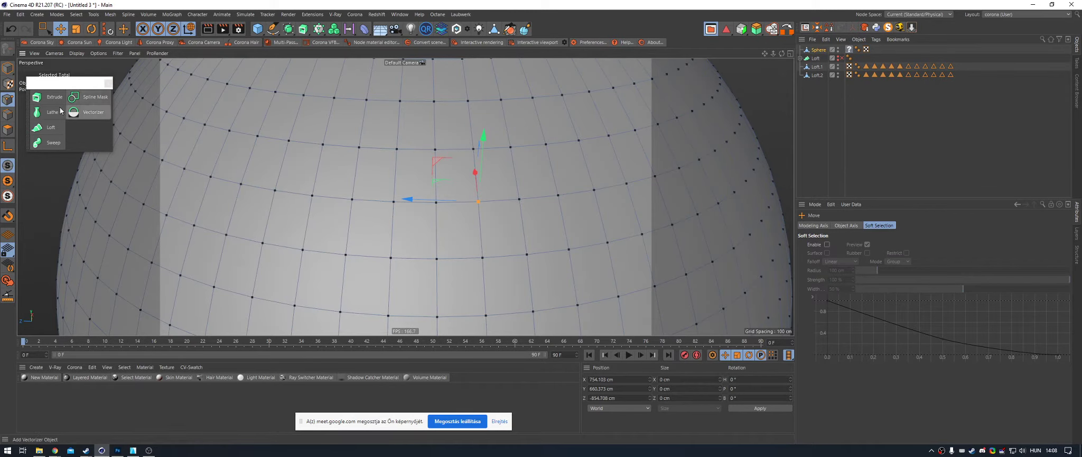
Step: Switch to polygon mode and select two separate polygons on the sphere
left_click(8, 130)
left_click(465, 233)
left_click_drag(467, 235, 466, 217, "alt")
scroll(434, 195, "down", 1, "alt")
middle_click_drag(396, 192, 412, 180, "alt")
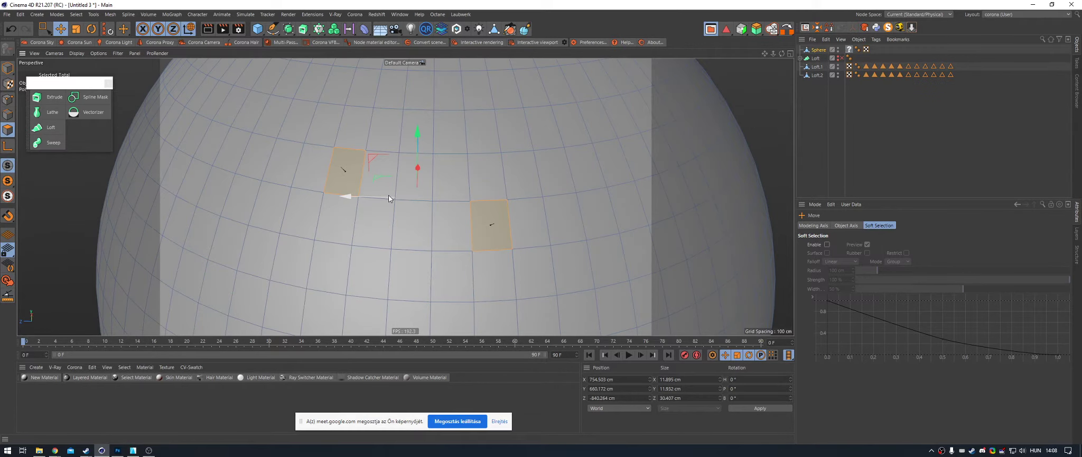
Step: Switch to edge mode, select a single horizontal edge on the sphere and try scaling it
left_click(8, 114)
left_click(425, 153)
right_click_drag(447, 153, 507, 161, "alt")
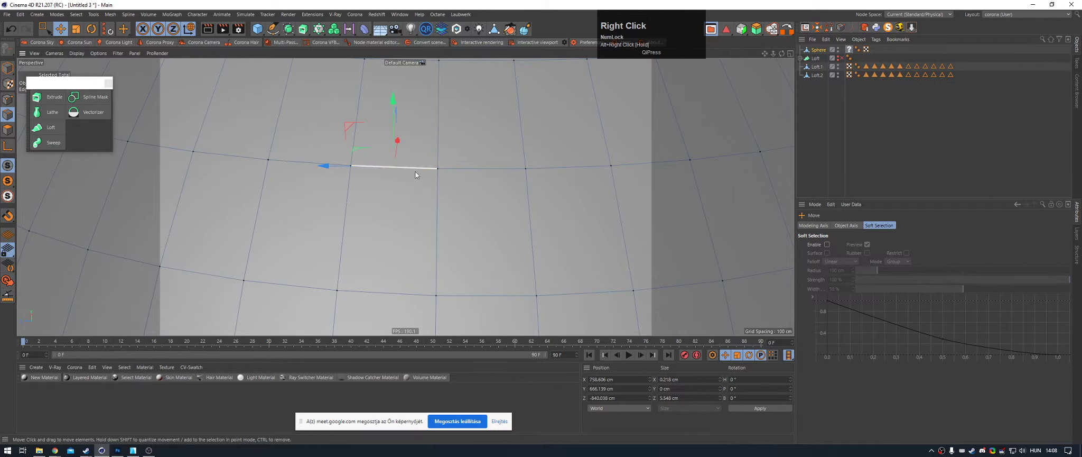
key("t")
left_click_drag(462, 176, 488, 168)
Step: Look through the modeling commands available for the selected edge
scroll(386, 149, "down", 2)
mouse_move(385, 150)
left_mouse_down("alt")
mouse_move(405, 135)
mouse_move(379, 148)
left_mouse_up("alt")
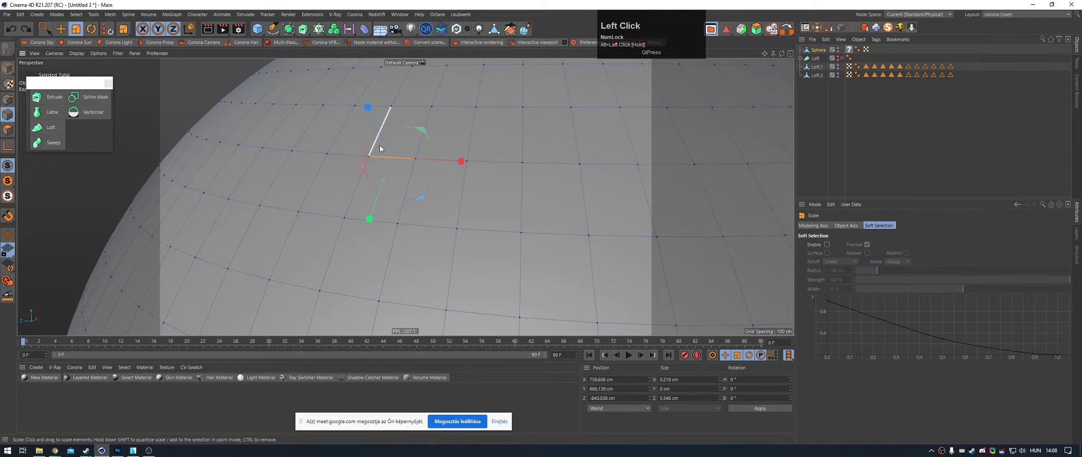
right_click_drag(380, 149, 408, 152, "alt")
right_click(470, 113)
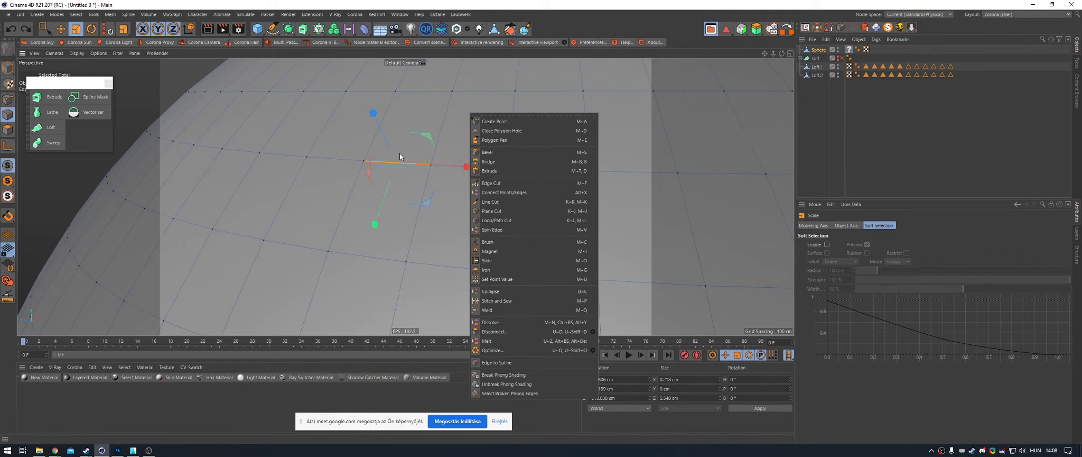
key("Num_Lock")
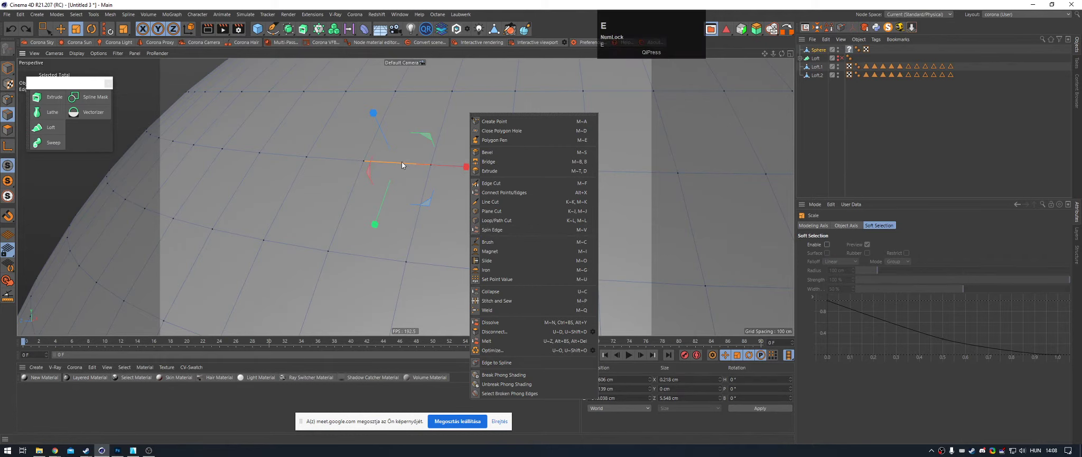
left_click(547, 1)
Step: Select the complete horizontal edge loop around the upper part of the sphere with the Move tool
left_click_drag(459, 144, 349, 153, "alt")
key("e")
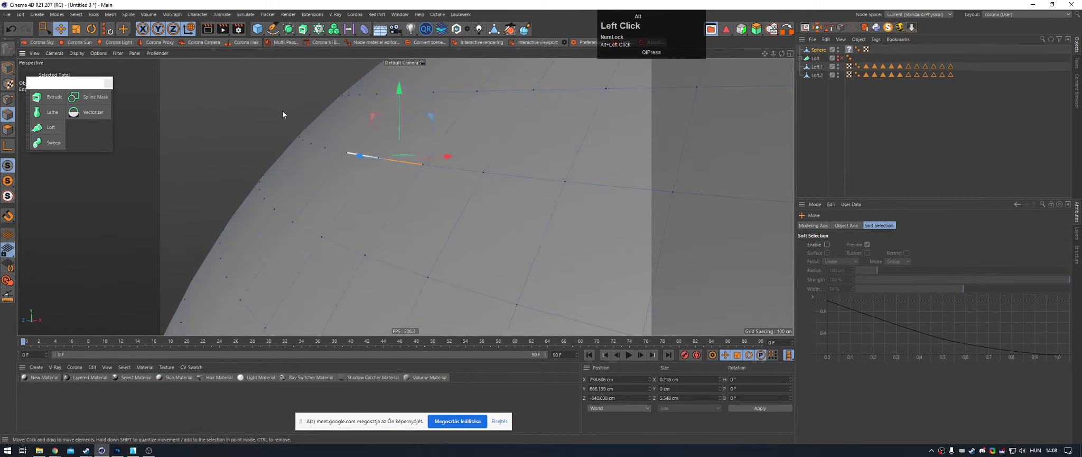
left_click_drag(423, 144, 394, 137, "alt")
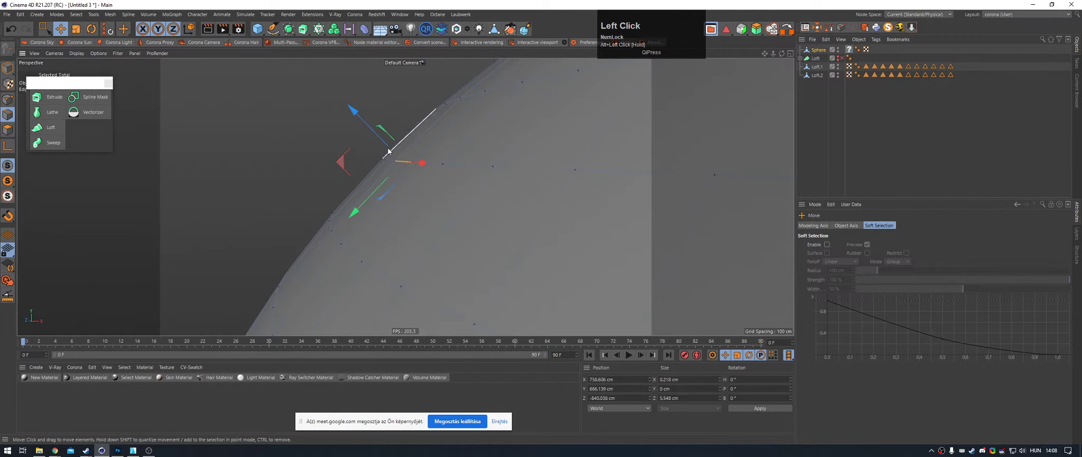
left_click_drag(349, 110, 452, 138)
left_click(517, 158)
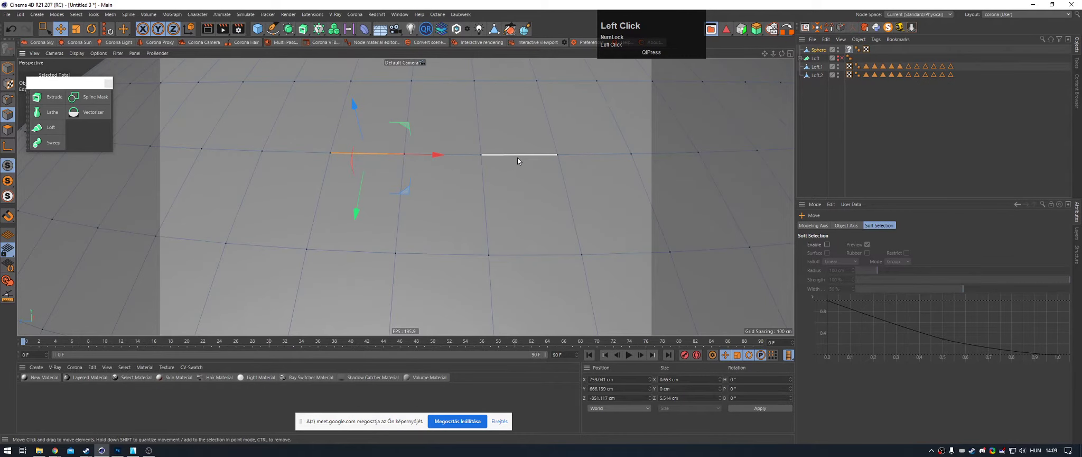
double_click(518, 158)
scroll(388, 161, "down", 5)
left_click_drag(388, 153, 442, 149, "alt")
middle_click_drag(443, 150, 491, 193, "alt")
left_click_drag(491, 194, 466, 162, "alt")
left_click_drag(399, 181, 377, 176, "alt")
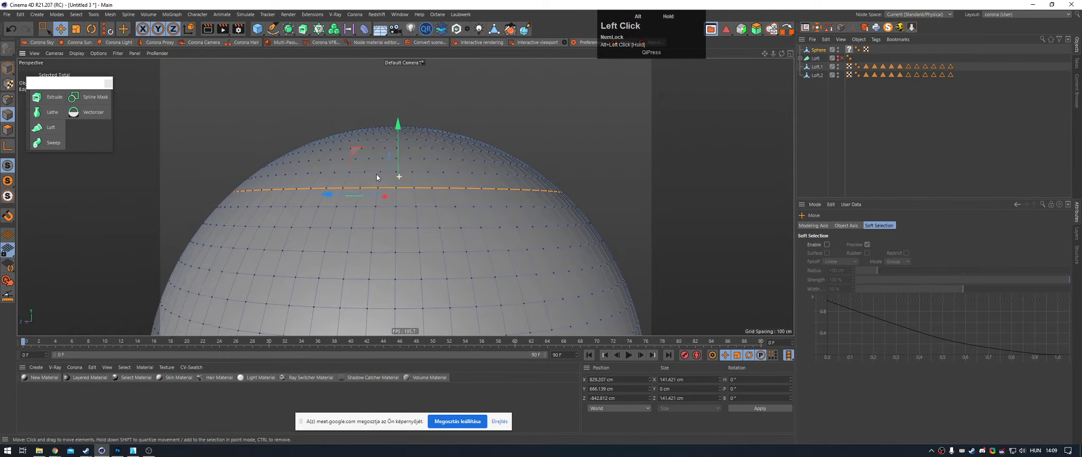
Step: Bevel the selected horizontal edge loop on the upper sphere with an offset of about 0.68 cm and 0 subdivisions
left_click_drag(497, 187, 446, 173, "alt")
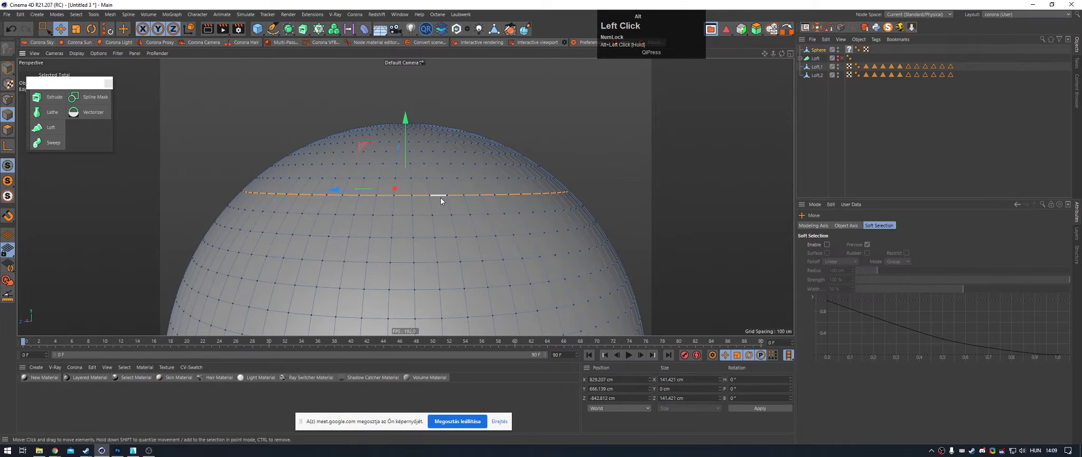
right_click_drag(432, 197, 437, 197, "alt")
mouse_move(436, 197)
left_mouse_down("alt")
mouse_move(439, 186)
mouse_move(450, 192)
left_mouse_up("alt")
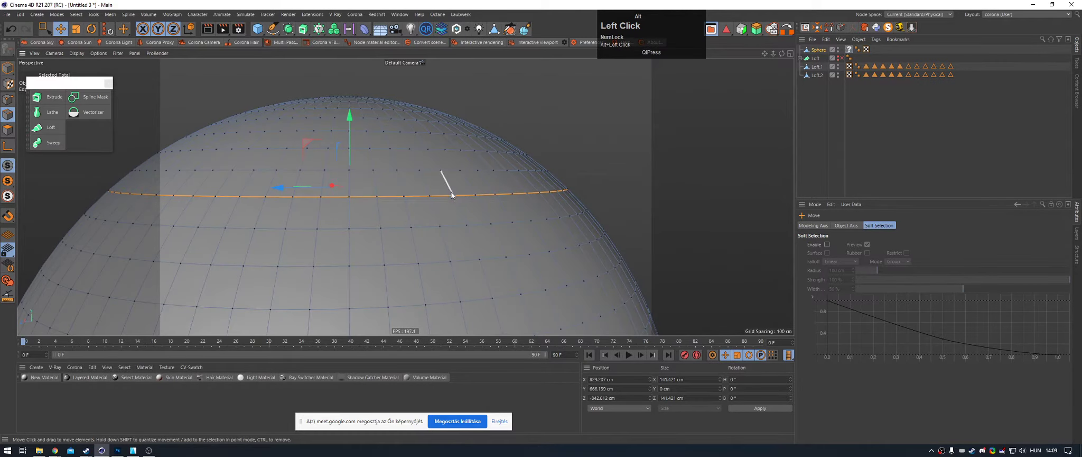
right_click_drag(450, 191, 441, 188, "alt")
left_click_drag(441, 188, 480, 187, "alt")
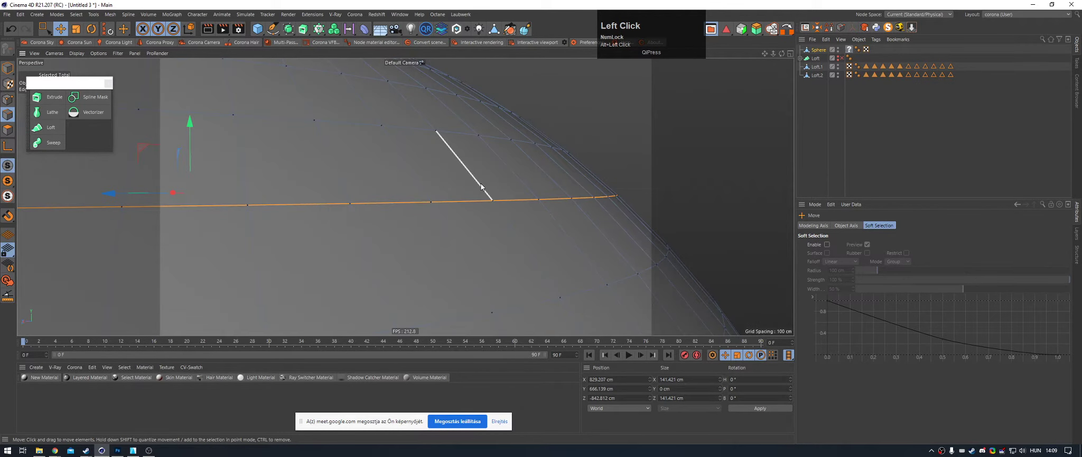
right_click(606, 143)
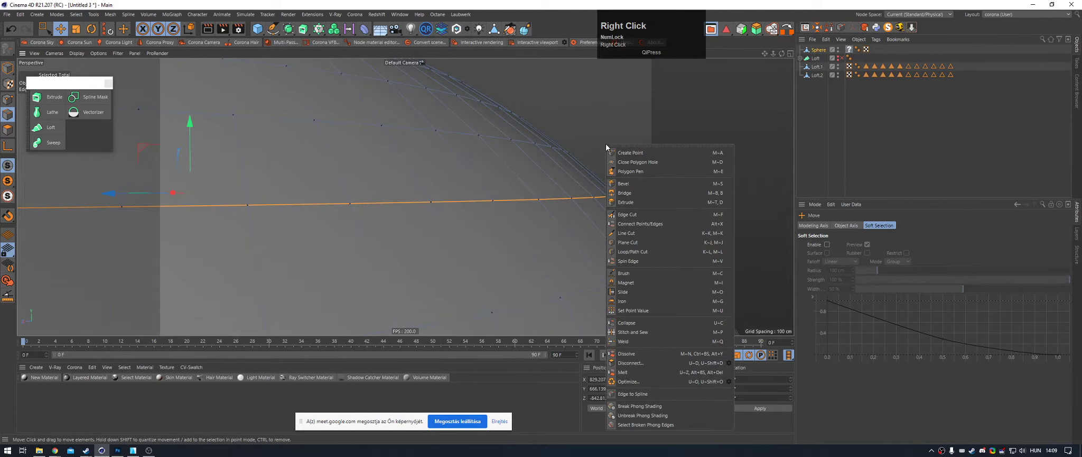
left_click(661, 184)
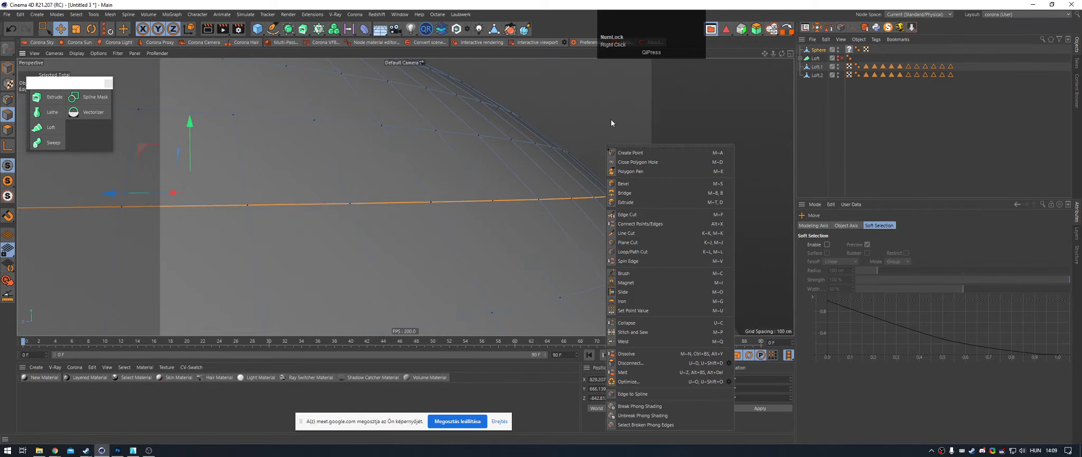
left_click_drag(619, 150, 644, 150)
scroll(849, 271, "down", 5)
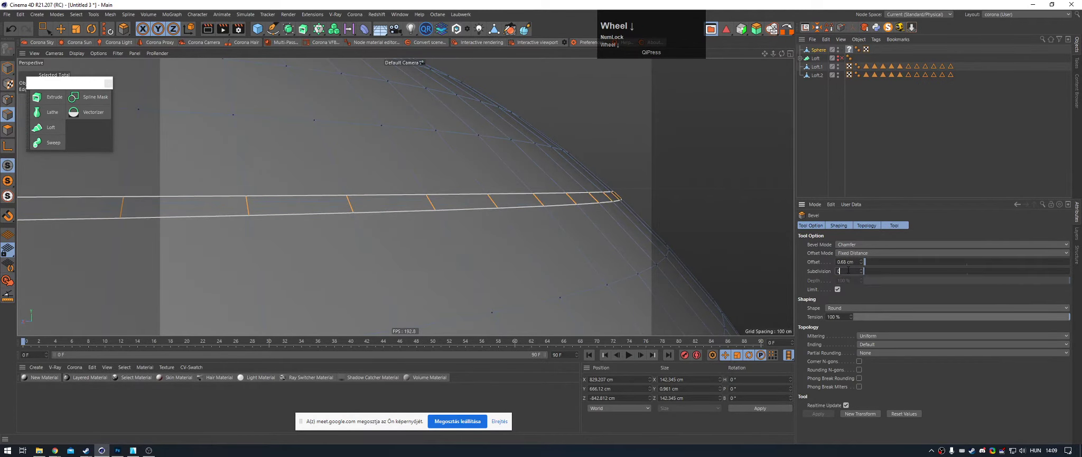
left_click_drag(508, 164, 486, 153, "alt")
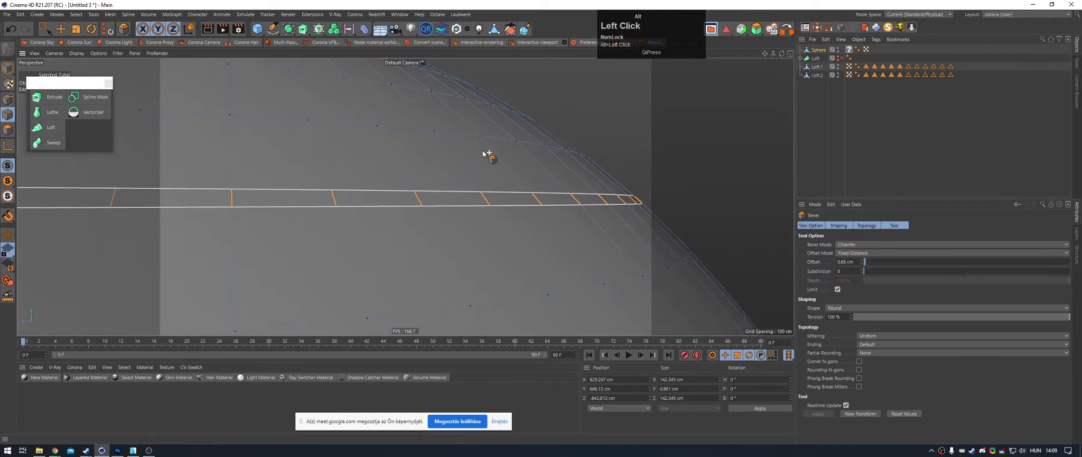
Step: Loop-select the narrow beveled polygon band in polygon mode and push it outward about 5.56 cm with Normal Move
key("u")
key("l")
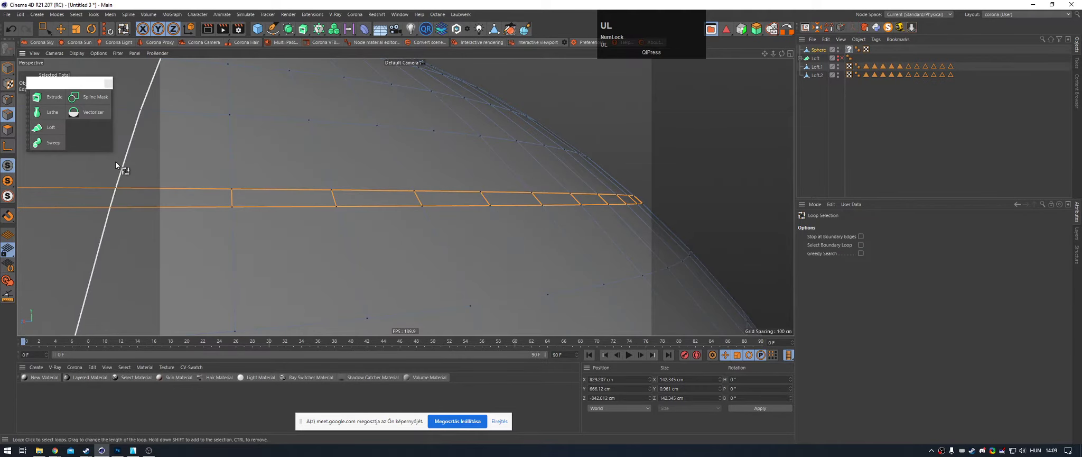
left_click(9, 130)
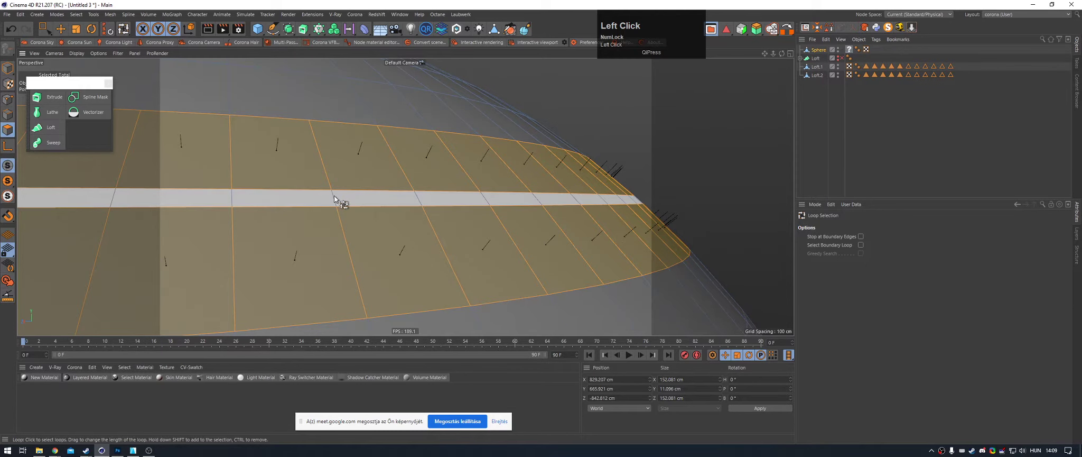
right_click(453, 153)
left_click_drag(453, 153, 462, 134, "alt")
left_click(462, 153)
scroll(462, 134, "down", 4)
left_click_drag(351, 103, 333, 144, "alt")
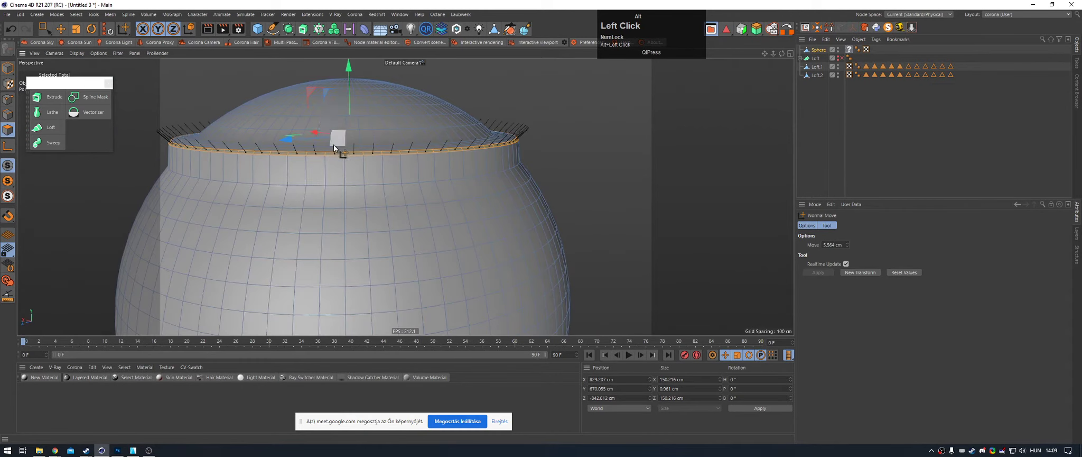
Step: Ring-select the short cross edges of the raised band in edge mode and connect them with Connect Points/Edges
right_click_drag(333, 145, 401, 155, "alt")
left_click_drag(401, 155, 437, 155, "alt")
key("k")
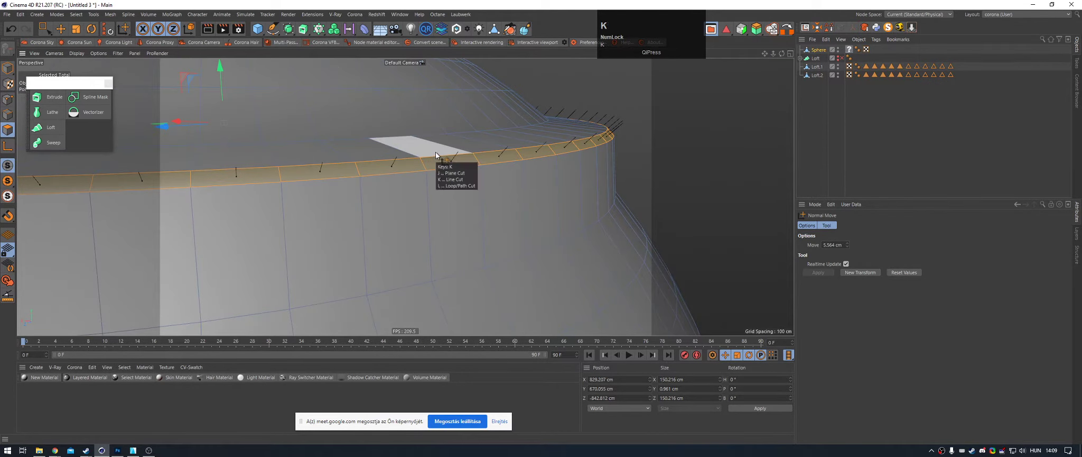
key("l")
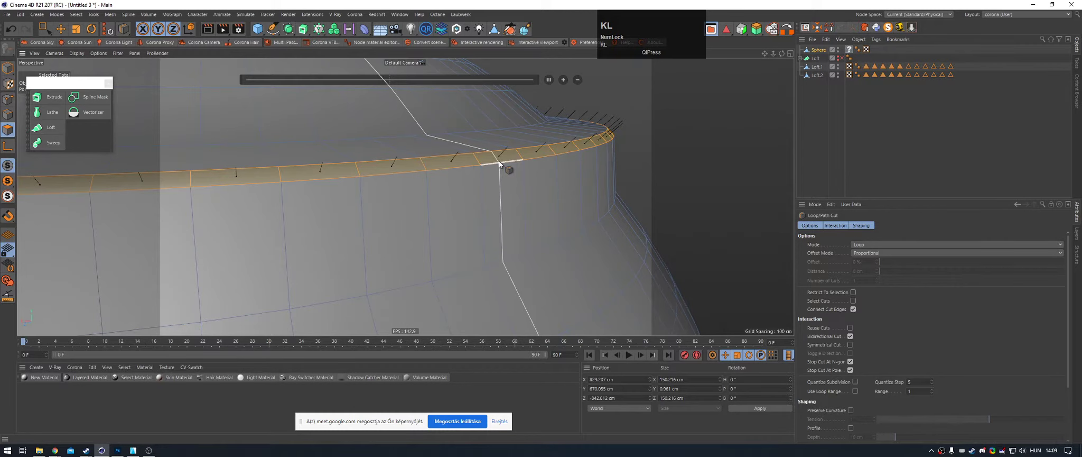
left_click(7, 114)
key("u")
key("b")
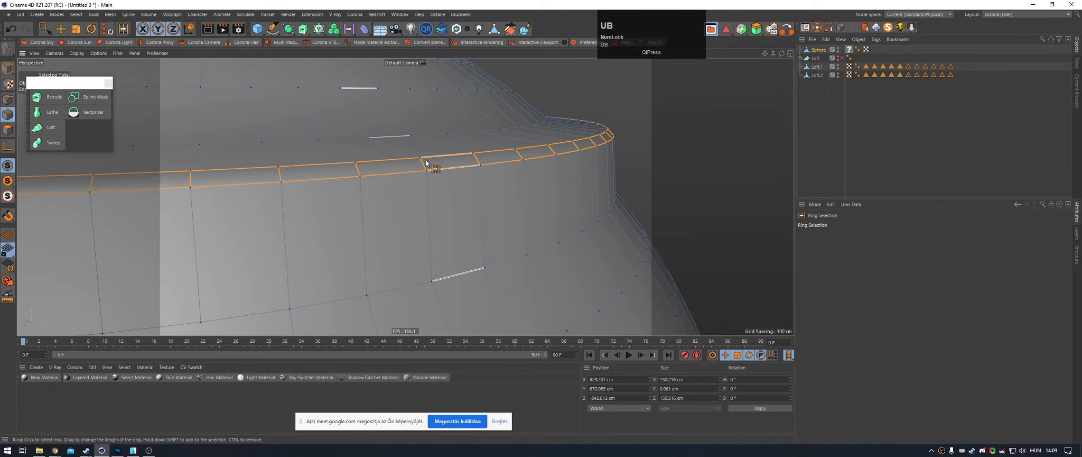
left_click(439, 163)
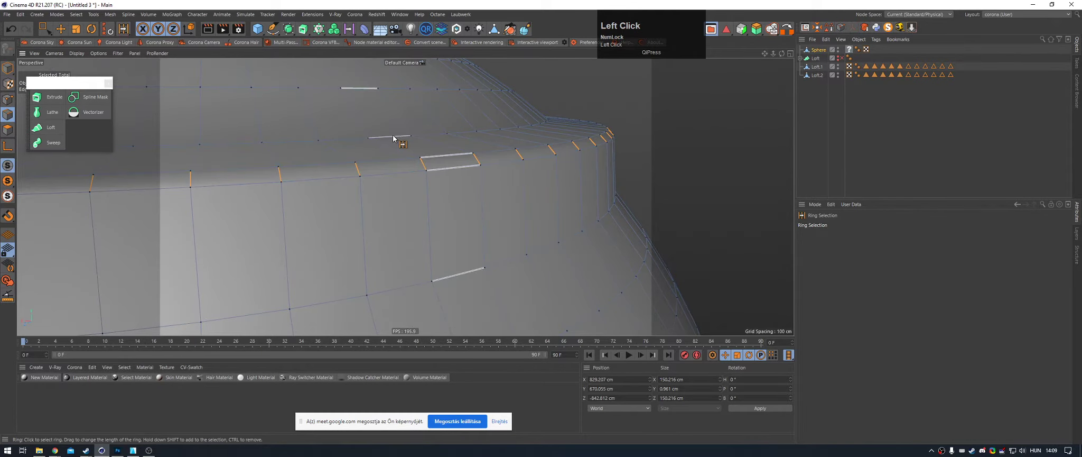
right_click(487, 106)
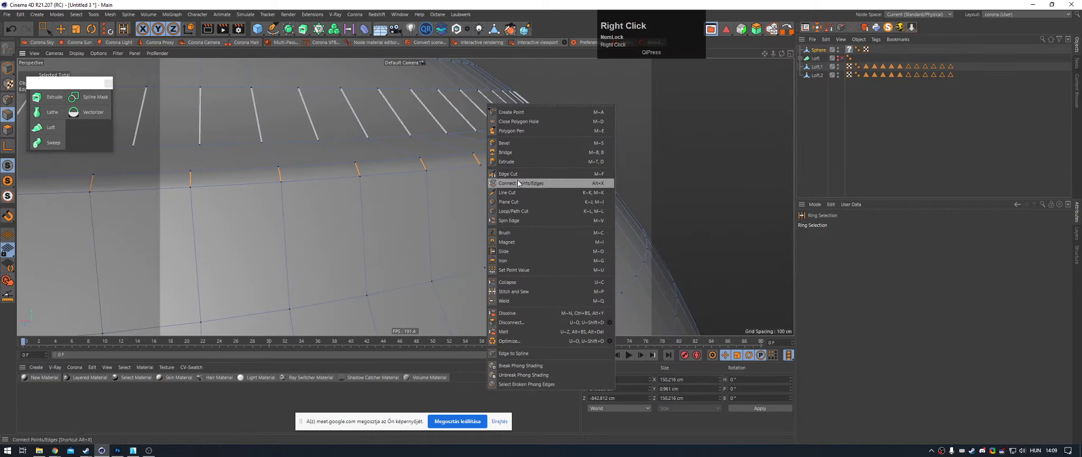
left_click(544, 183)
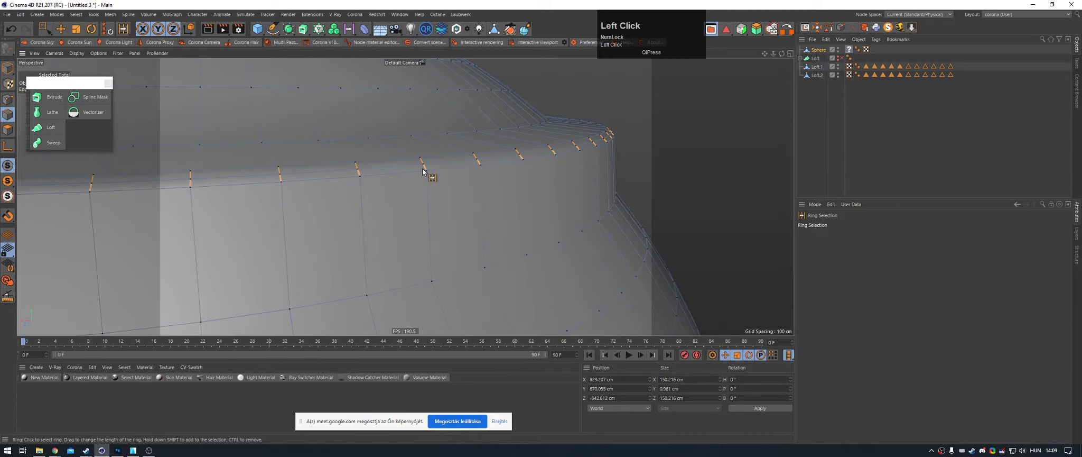
Step: Select the upper and lower edge loops of the raised band with the Move tool and dissolve them
key("e")
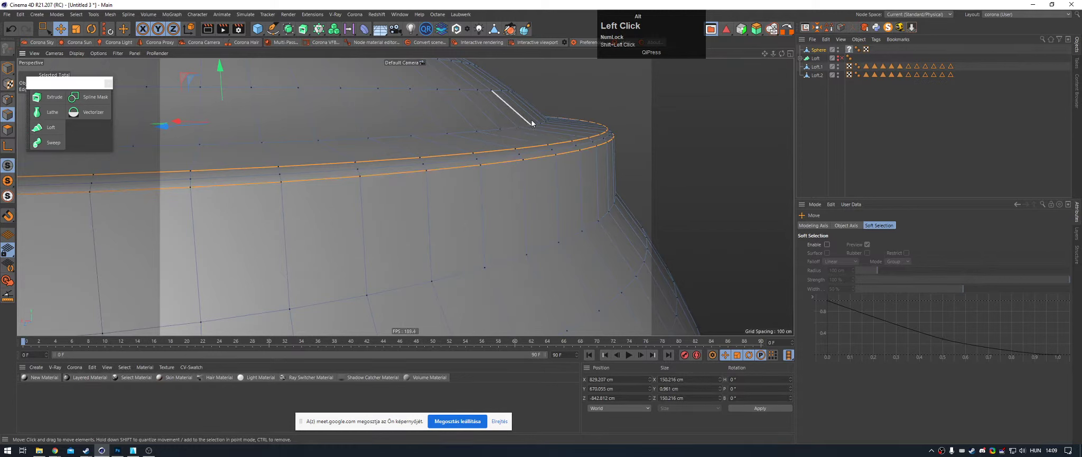
key("alt+y")
left_click(871, 147)
right_click_drag(459, 150, 376, 177, "alt")
left_click_drag(405, 120, 379, 121, "alt")
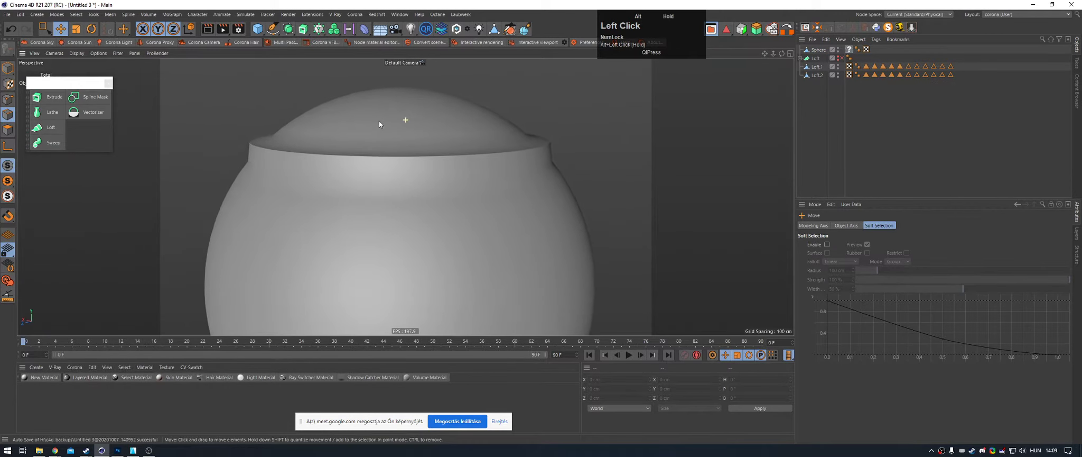
Step: Examine the raised rim around the upper part of the sphere from several angles with its mesh shown
left_click(409, 126)
left_click_drag(409, 125, 292, 125, "alt")
right_click_drag(369, 147, 441, 154, "alt")
left_click_drag(414, 162, 478, 183, "alt")
right_click_drag(478, 182, 424, 176, "alt")
left_click_drag(431, 173, 517, 177, "alt")
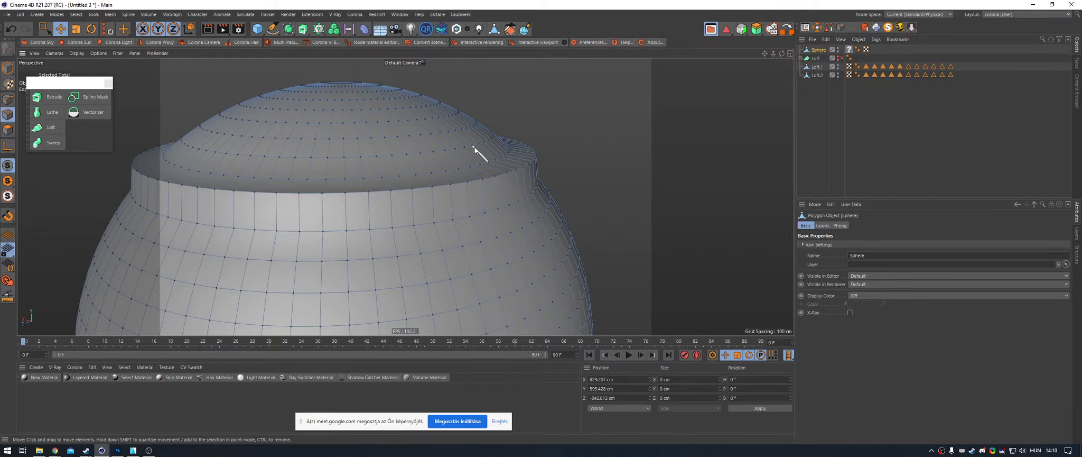
left_click_drag(413, 155, 462, 149, "alt")
right_click_drag(462, 150, 445, 170, "alt")
left_click_drag(421, 172, 425, 176, "alt")
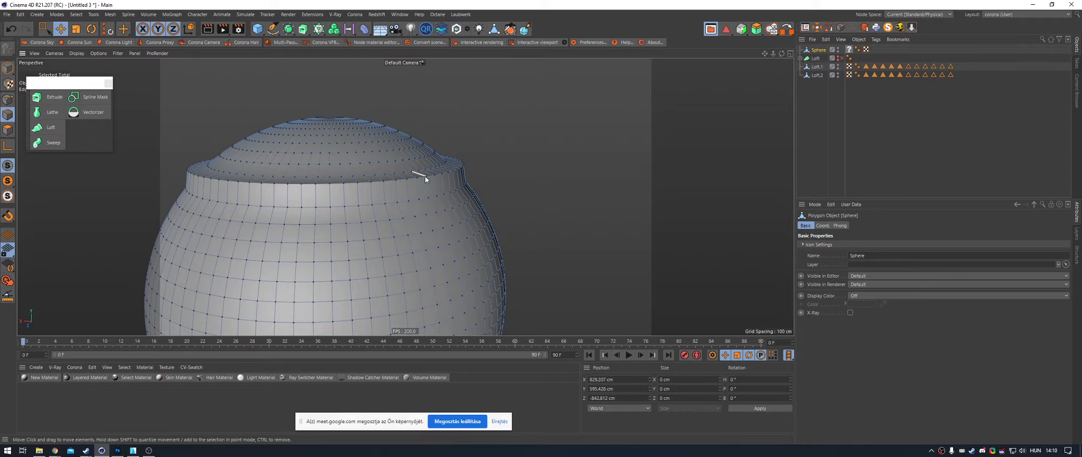
Step: Select four separate polygons on the sphere's side and turn them about -27° with Normal Rotate
left_click_drag(367, 133, 333, 179, "alt")
middle_click_drag(365, 178, 370, 132, "alt")
left_click(8, 130)
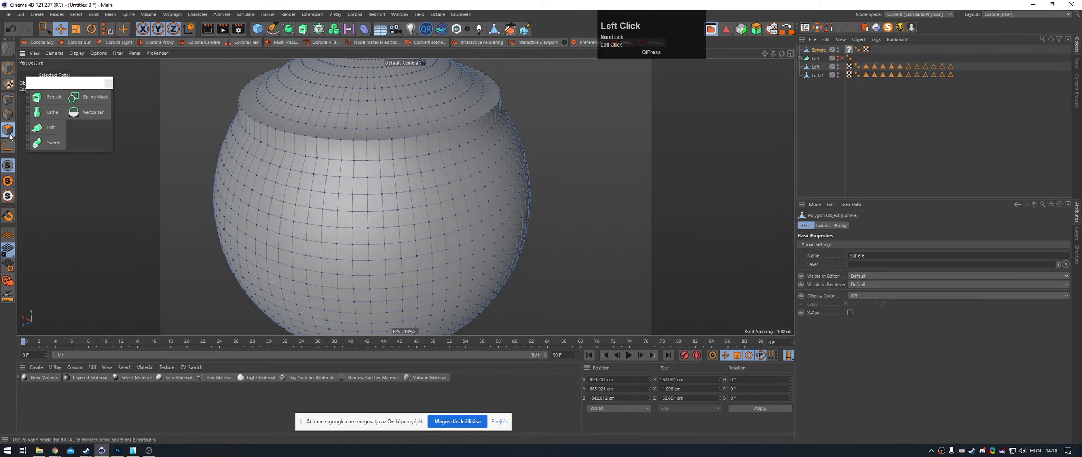
left_click(286, 214)
left_click(340, 204, "shift")
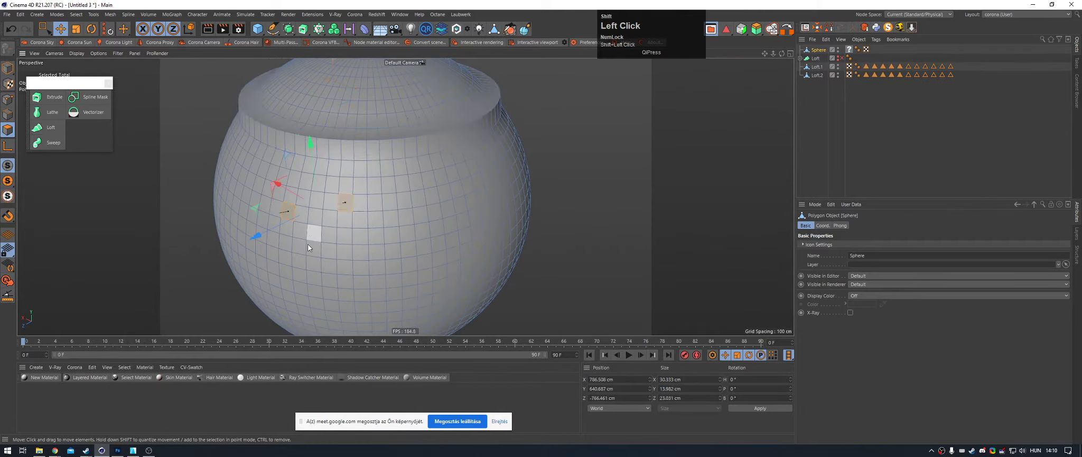
left_click(317, 267, "shift")
right_click_drag(359, 242, 389, 225, "alt")
left_click_drag(389, 225, 394, 189, "alt")
right_click(423, 168)
left_click(482, 219)
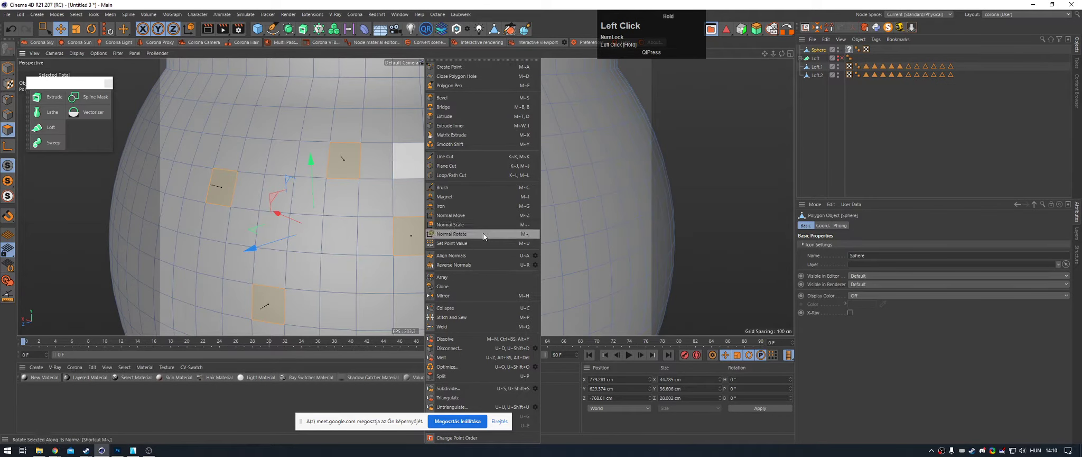
left_click(483, 234)
left_click_drag(328, 228, 314, 229)
left_click_drag(504, 164, 500, 163)
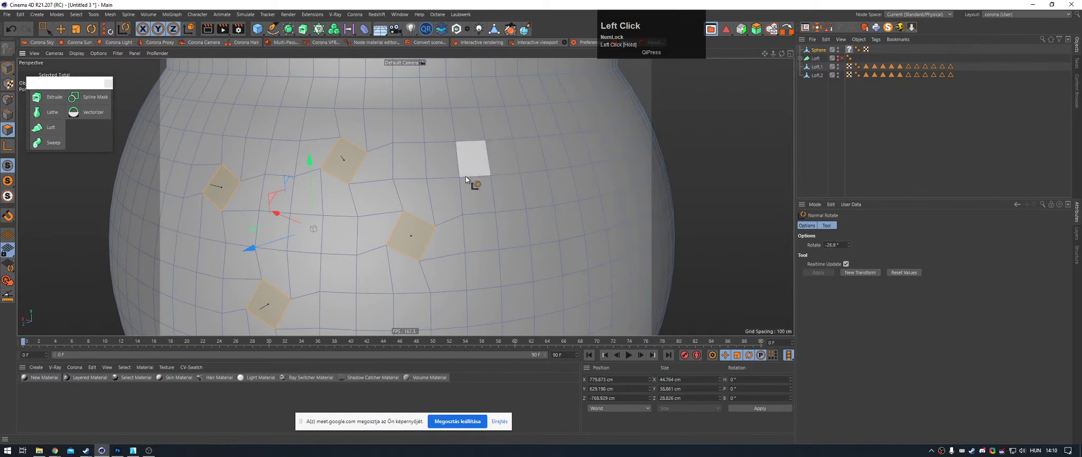
Step: Undo the polygon rotation, rim edits and bevel back to the plain sphere
scroll(431, 194, "down", 4)
key("ctrl+z")
key("ctrl+z")
key("ctrl+z")
key("ctrl+z")
key("ctrl+z")
key("ctrl+z")
key("ctrl+z")
key("ctrl+z")
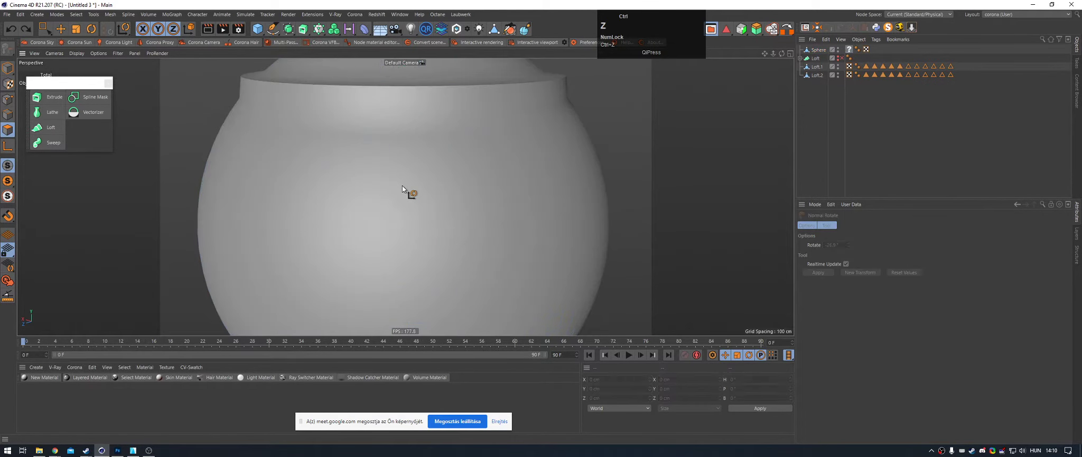
key("ctrl+z")
key("ctrl+z")
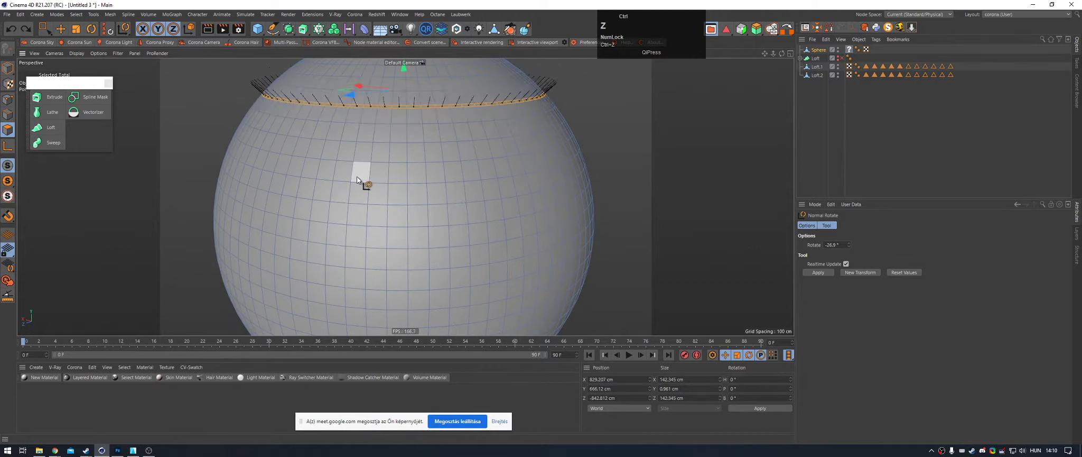
scroll(357, 179, "down", 3)
key("ctrl+z")
left_click(830, 132)
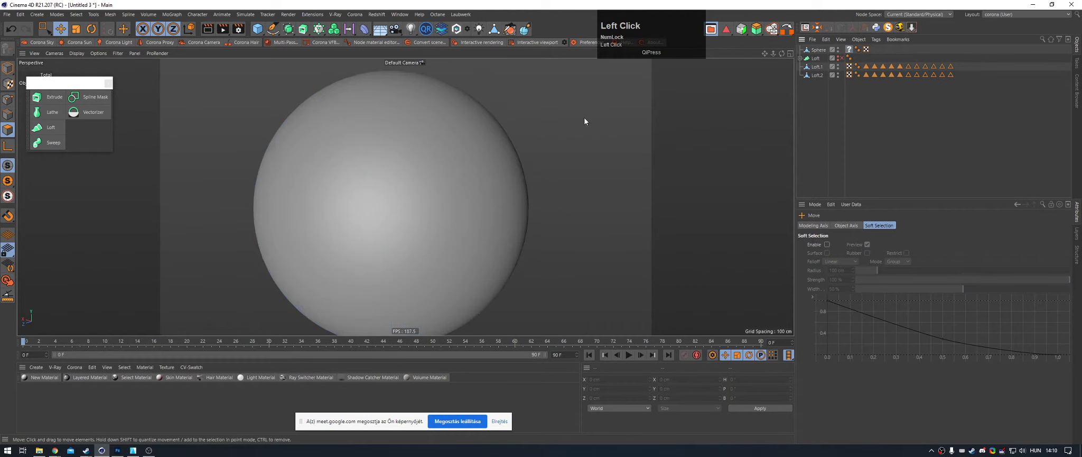
Step: Delete the polygonal test sphere and add a new parametric Sphere primitive to the scene
left_click(818, 50)
key("ctrl+shift+a")
scroll(530, 103, "down", 3)
left_click(819, 50)
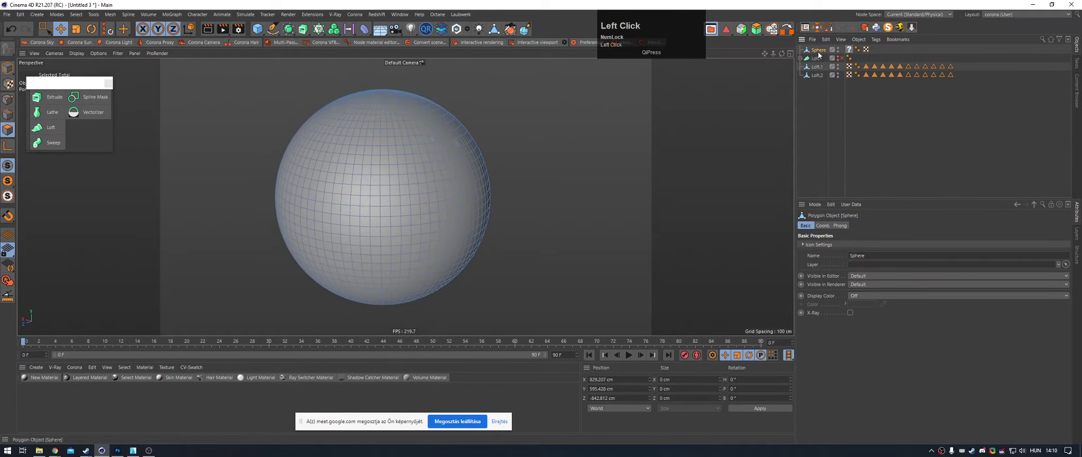
key("Delete")
left_click_drag(257, 29, 423, 55)
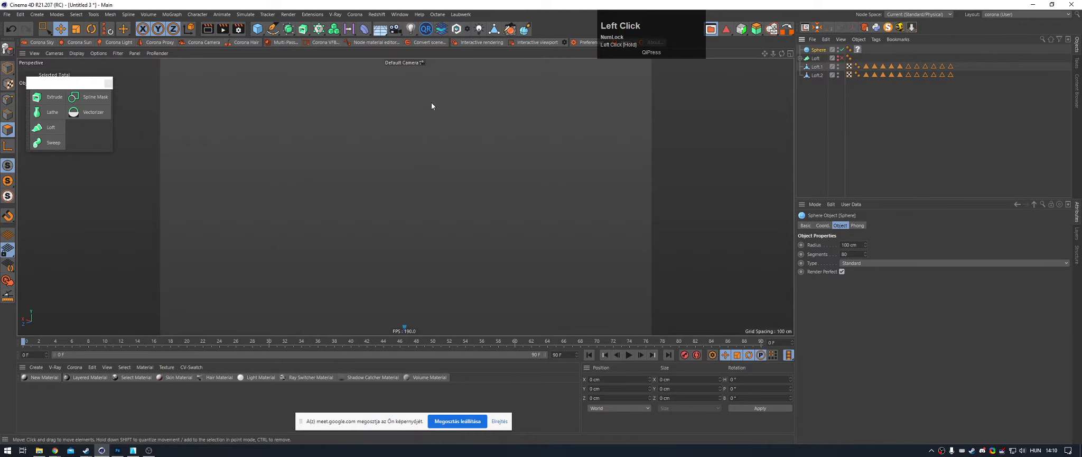
right_click_drag(333, 172, 365, 200, "alt")
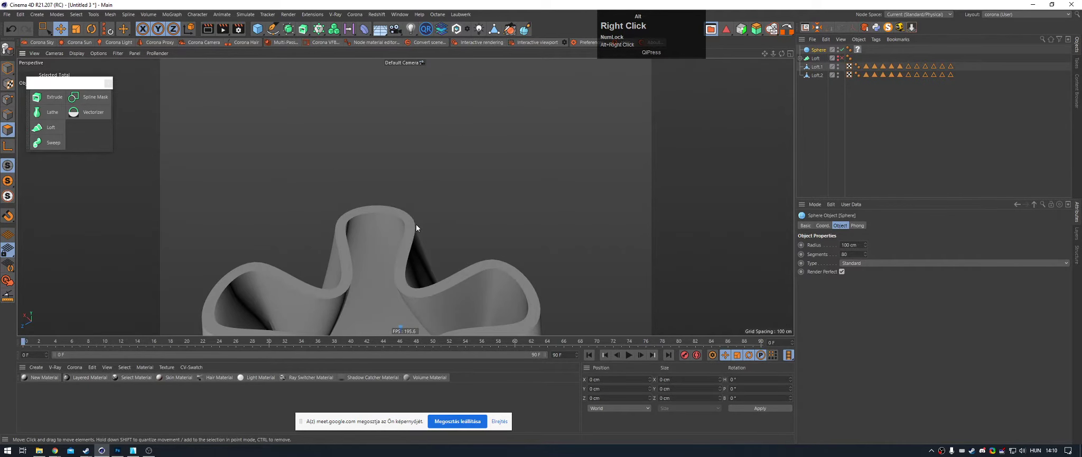
Step: Move the sphere out from the vase's base to about X -762 cm, Y 244 cm
middle_click_drag(416, 223, 341, 124, "alt")
right_click_drag(341, 125, 400, 203, "alt")
middle_click_drag(401, 203, 393, 94, "alt")
right_click_drag(393, 94, 362, 191, "alt")
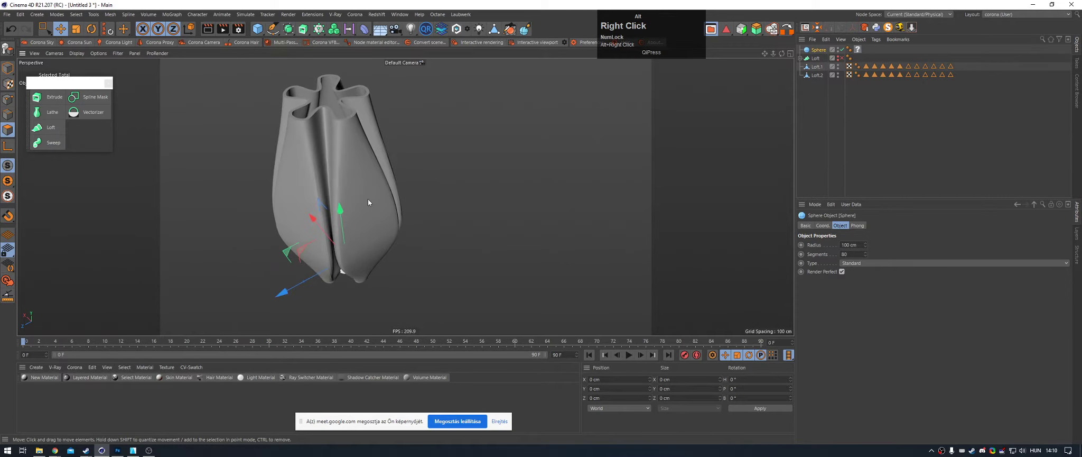
middle_click_drag(362, 191, 334, 156, "alt")
left_click_drag(342, 188, 401, 137)
Step: Delete the sphere's material tag and drop the sphere onto the ground plane
left_click(814, 50)
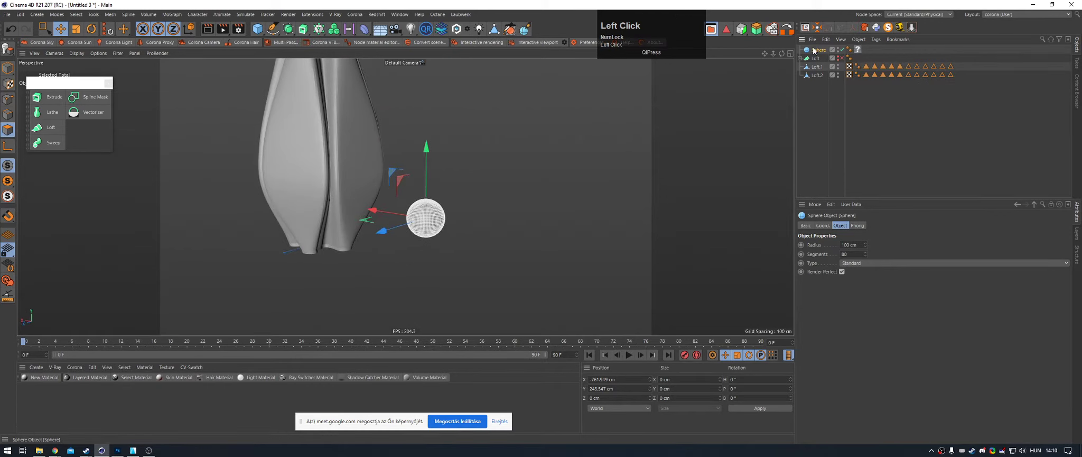
left_click(859, 50)
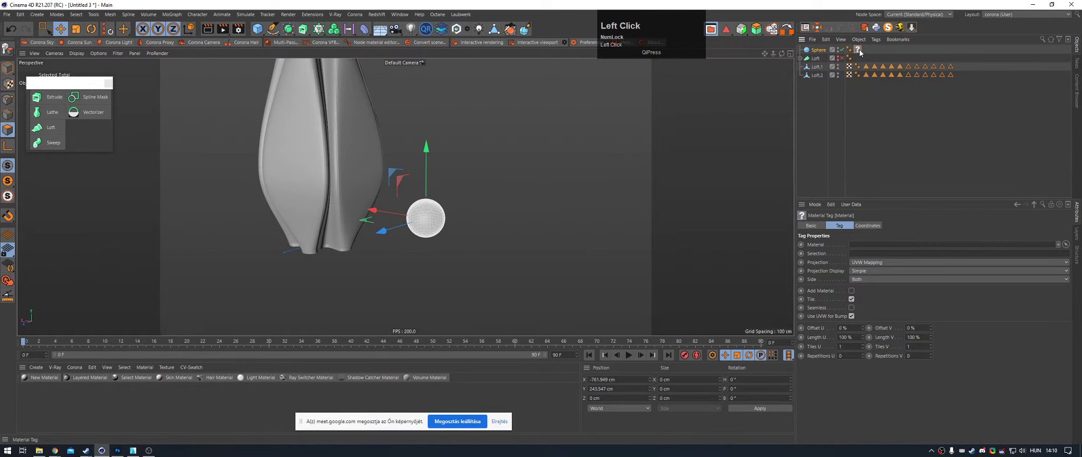
key("Delete")
left_click(822, 50)
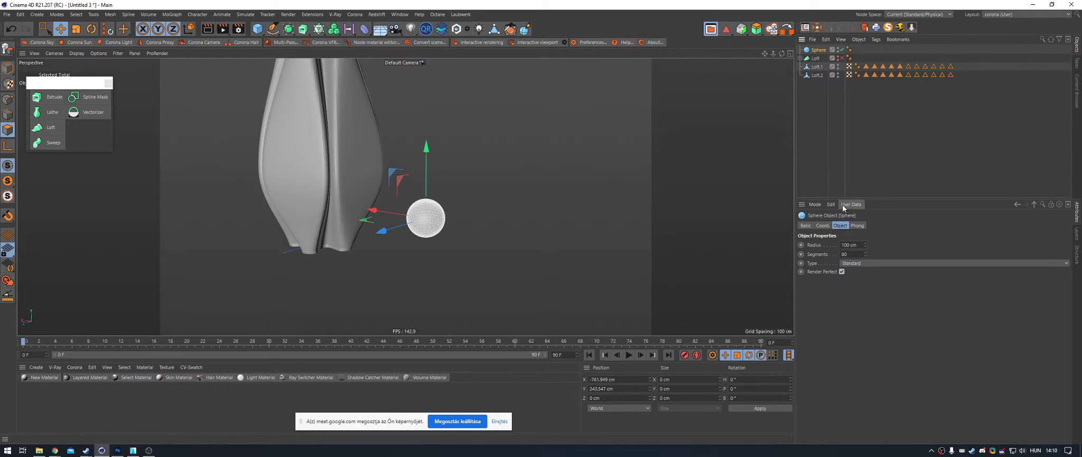
left_click(912, 27)
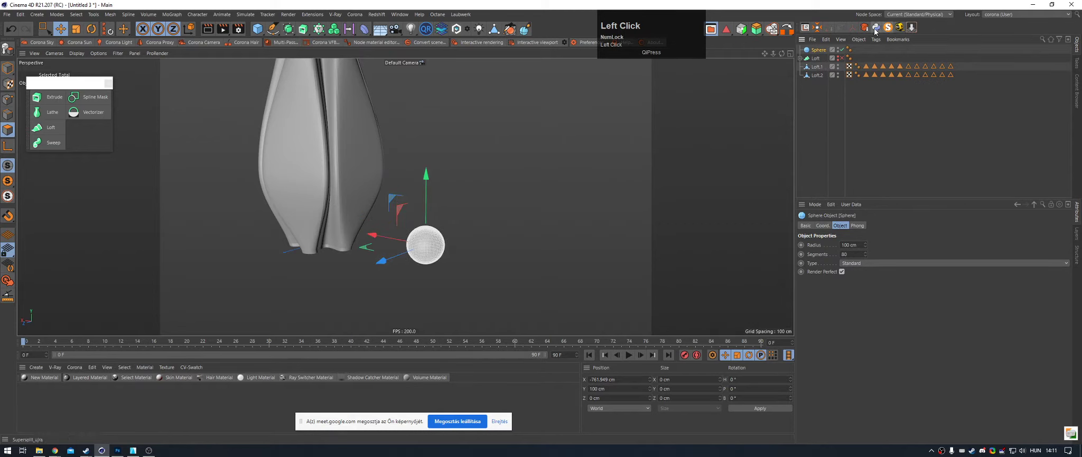
Step: Return the sphere to the world origin with Reset PSR
double_click(609, 379)
type("0")
left_click(629, 420)
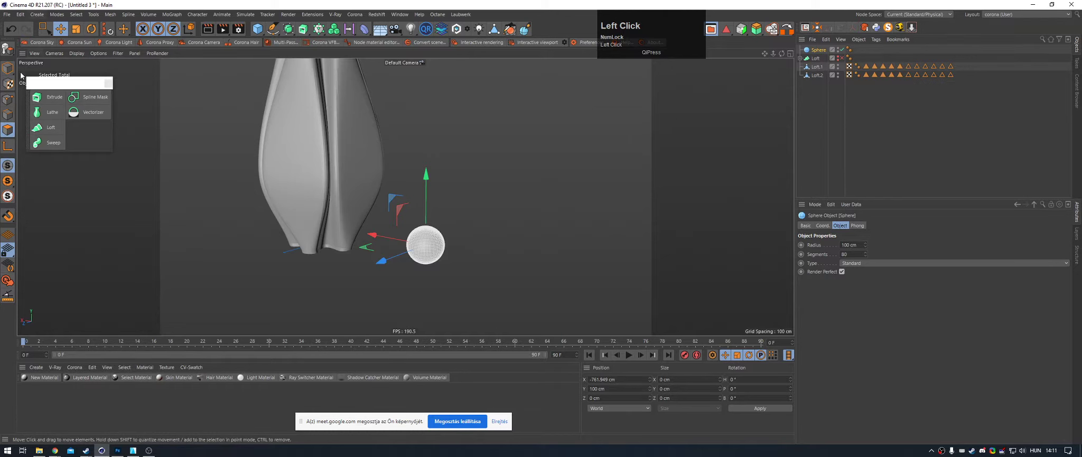
key("shift+c")
type("psr")
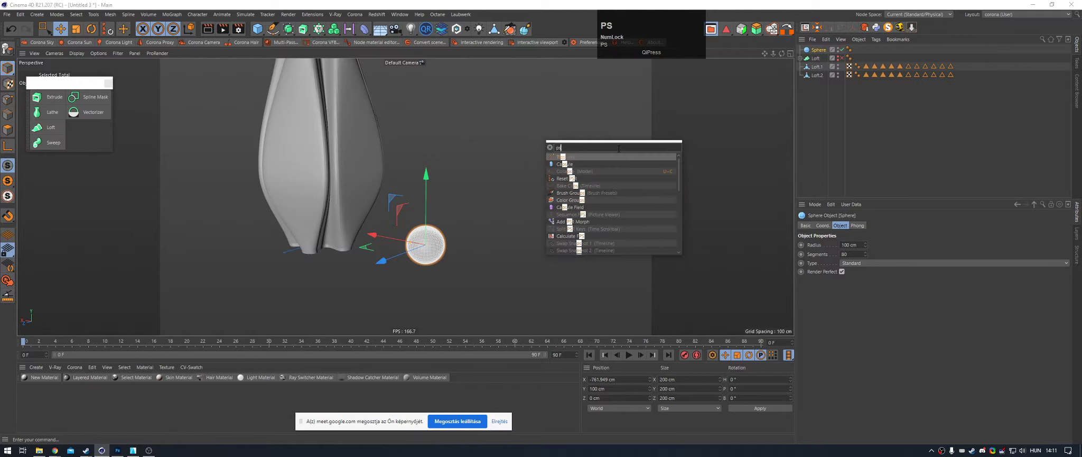
key("Return")
left_click_drag(305, 225, 322, 233, "alt")
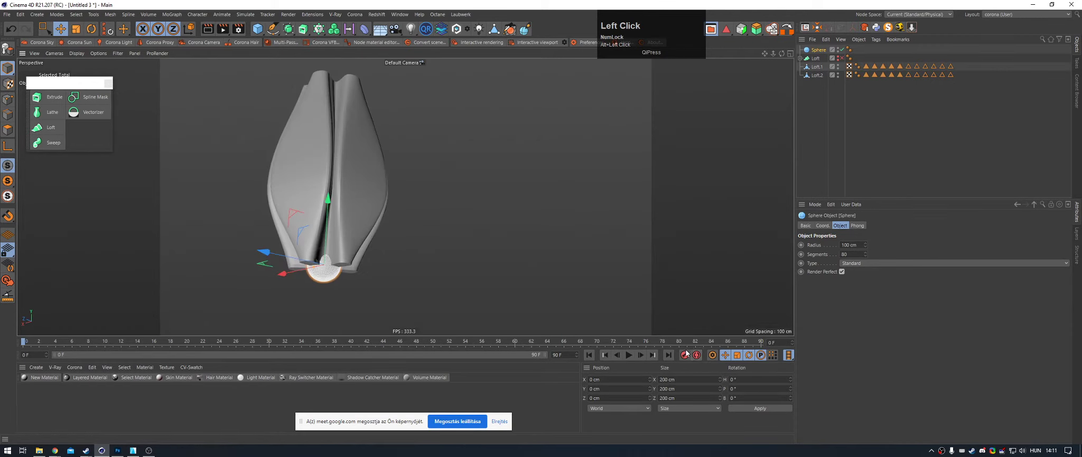
Step: Set the sphere's segments to 60
left_click_drag(855, 255, 783, 255)
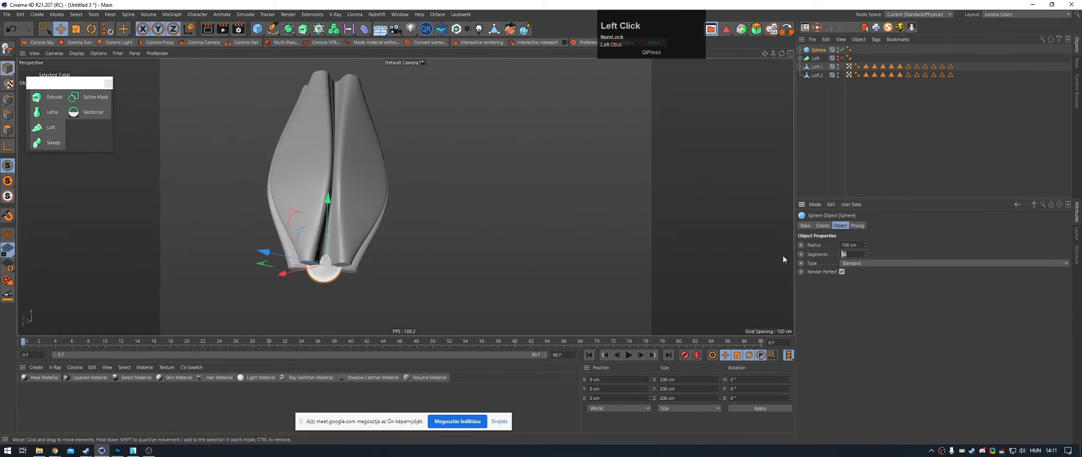
type("60")
left_click(876, 320)
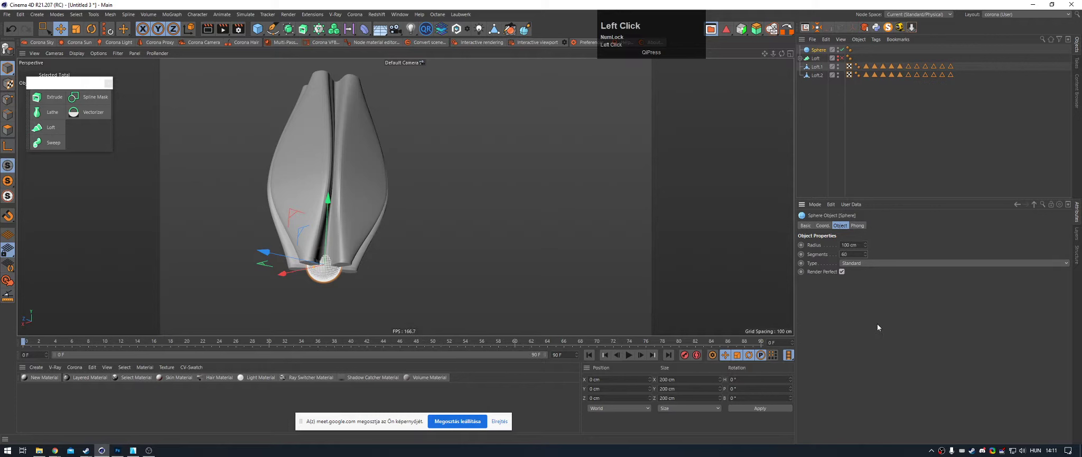
Step: Delete the sphere from the scene
left_click(831, 204)
left_click(856, 258)
left_click(559, 258)
key("Delete")
Step: Group the Loft, Loft.1 and Loft.2 objects under one null and hide the group in the editor and renderer
left_click(330, 207)
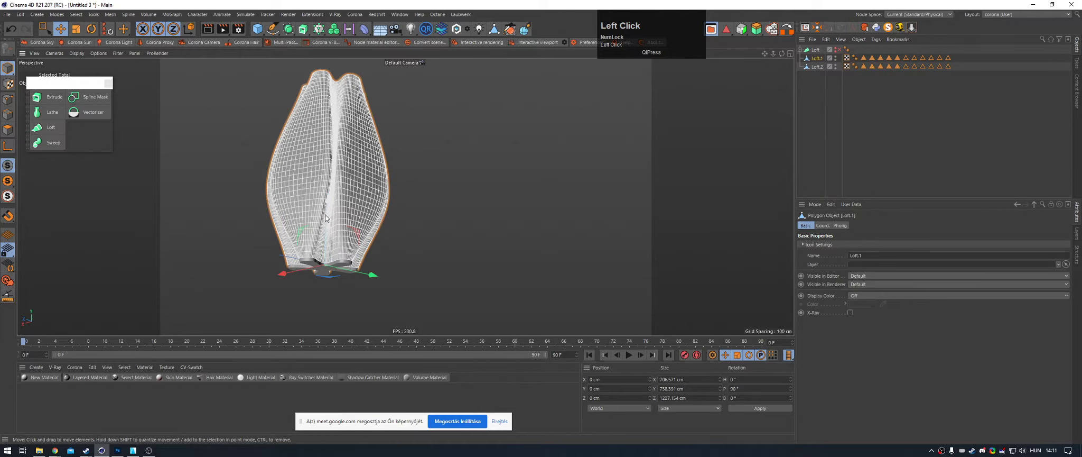
right_click_drag(330, 208, 362, 208, "alt")
left_click_drag(843, 66, 789, 14)
key("alt+g")
left_click_drag(811, 50, 869, 49)
left_click(870, 49, "alt")
left_click(870, 49, "alt")
left_click_drag(406, 196, 384, 307, "alt")
left_click(851, 172)
right_click_drag(281, 196, 327, 202, "alt")
left_click_drag(327, 202, 336, 189, "alt")
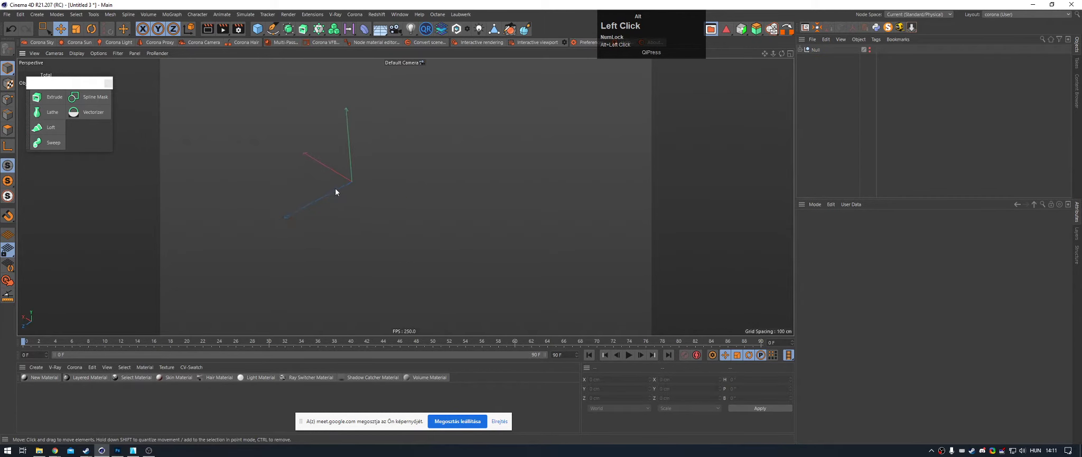
middle_click_drag(336, 190, 332, 221, "alt")
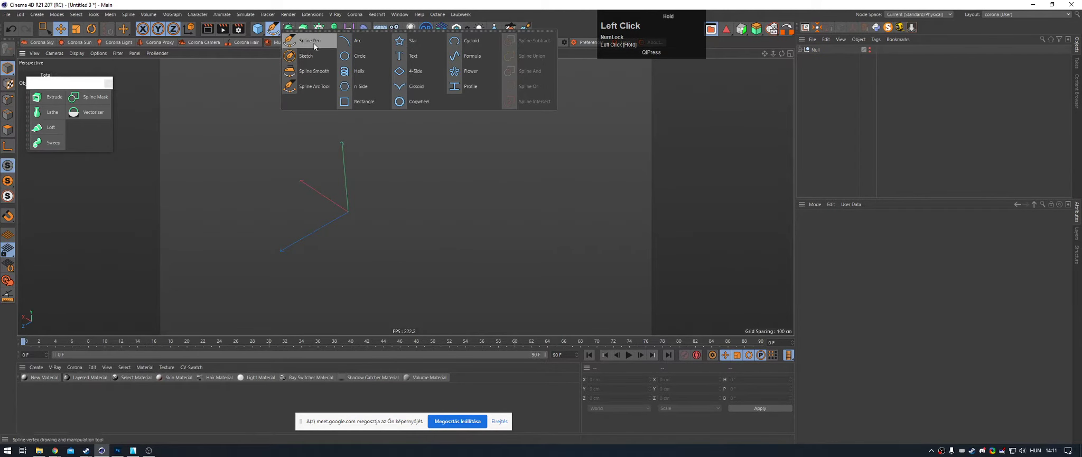
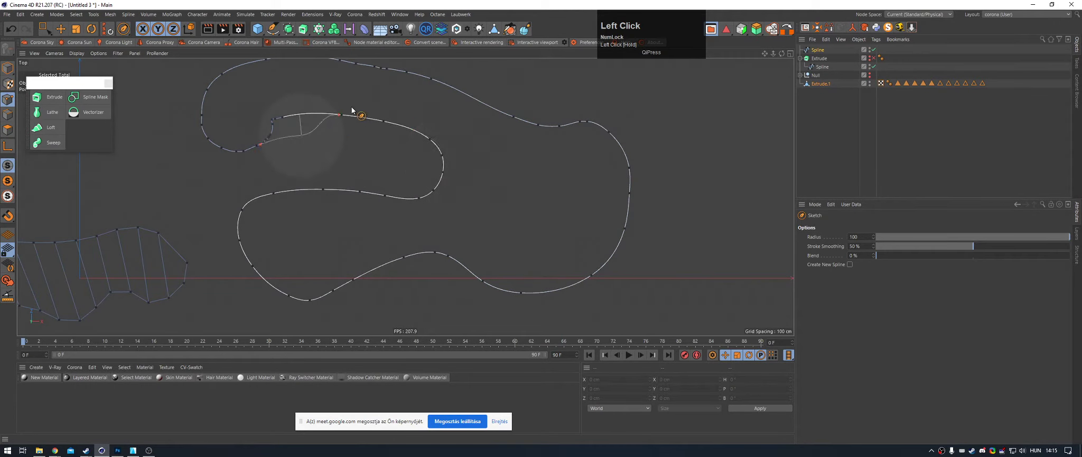
Step: Smooth the kink at the upper-left junction of the large sketched outline with the Spline Smooth tool
left_click(290, 29)
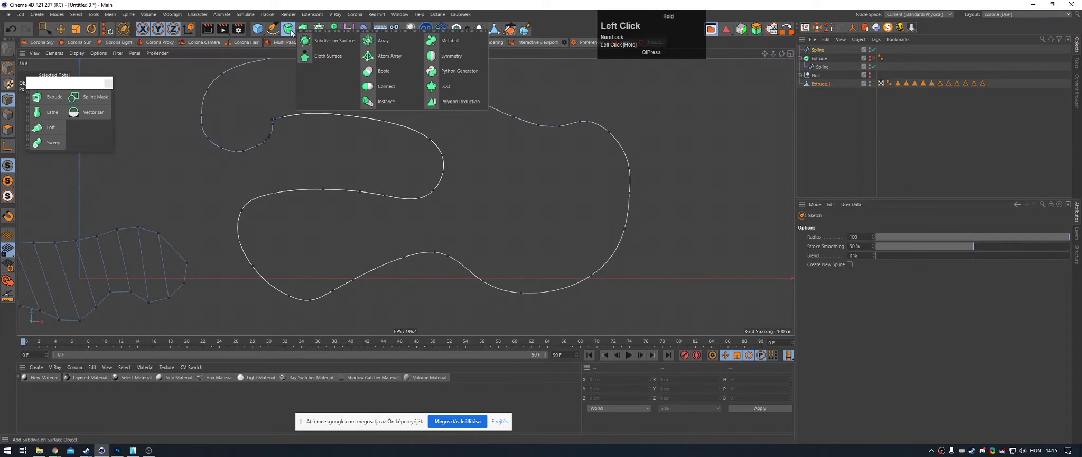
left_click(291, 32)
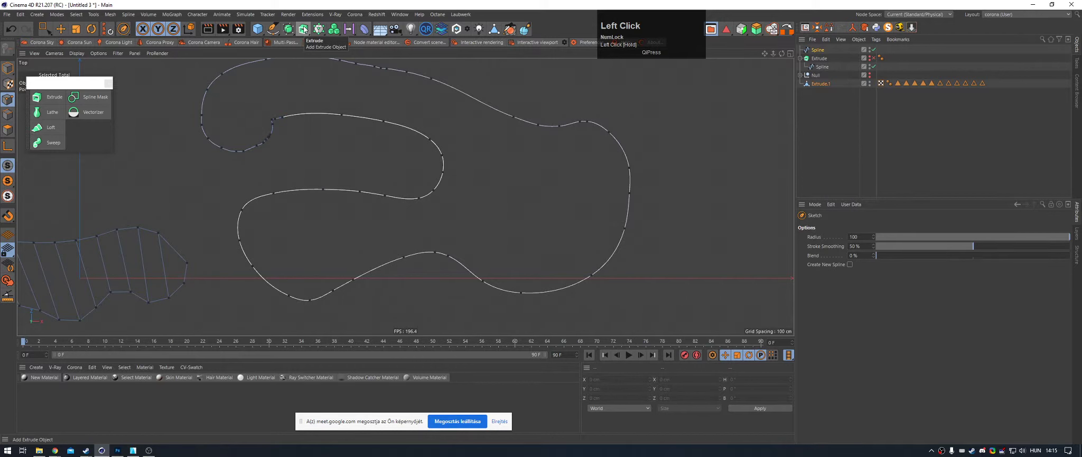
left_click(273, 29)
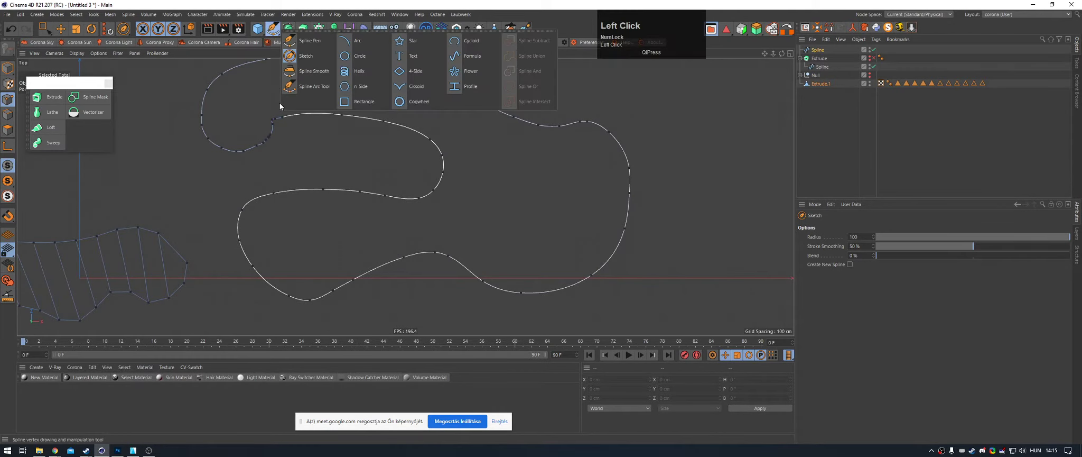
left_click(314, 71)
mouse_move(278, 148)
left_mouse_down()
mouse_move(290, 137)
mouse_move(256, 136)
left_mouse_up()
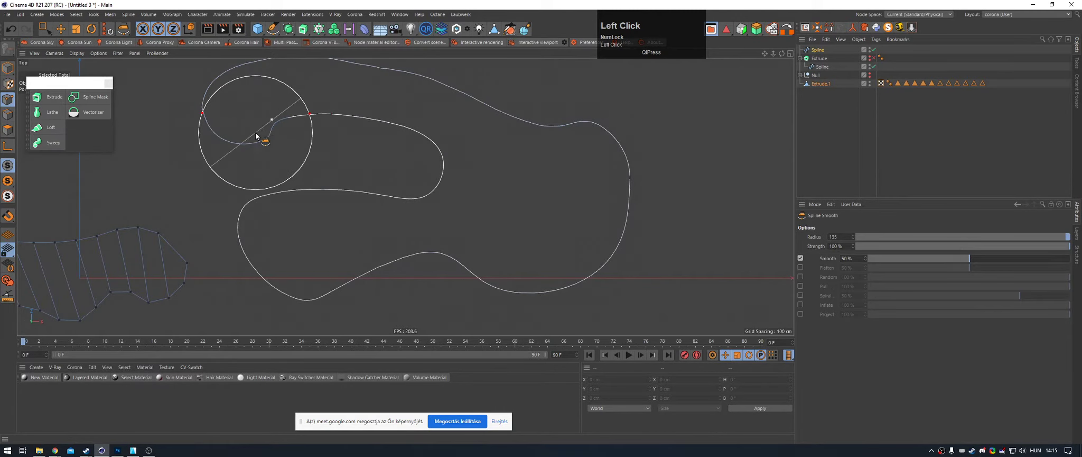
scroll(666, 195, "down", 3, "alt")
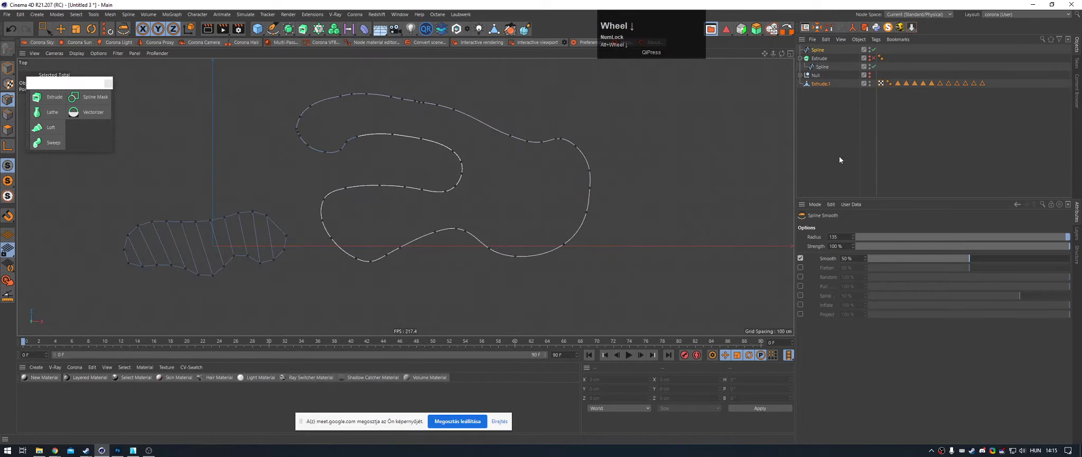
left_click(840, 157)
middle_click_drag(500, 148, 448, 156, "alt")
right_click_drag(440, 156, 446, 154, "alt")
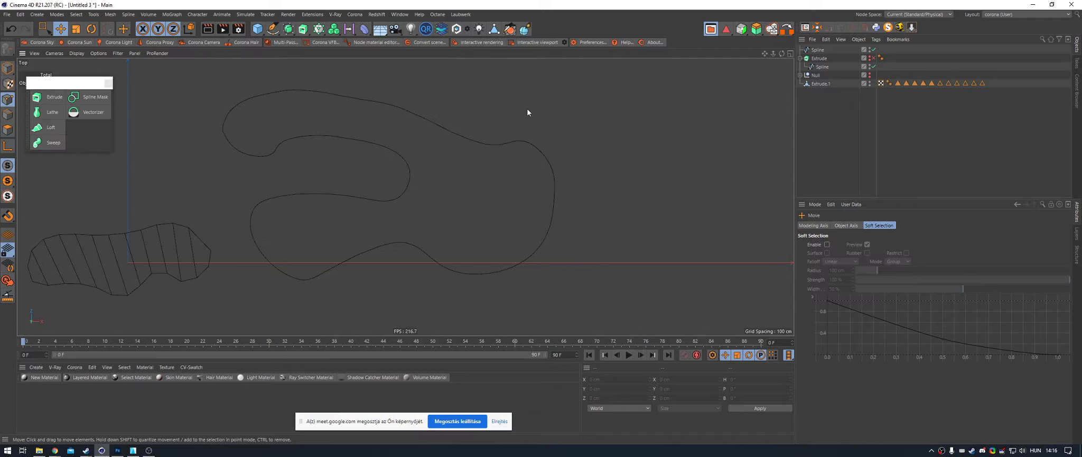
Step: Show the scene in perspective and place the large sketched spline under a new Extrude generator
middle_click(525, 126)
middle_click(344, 120)
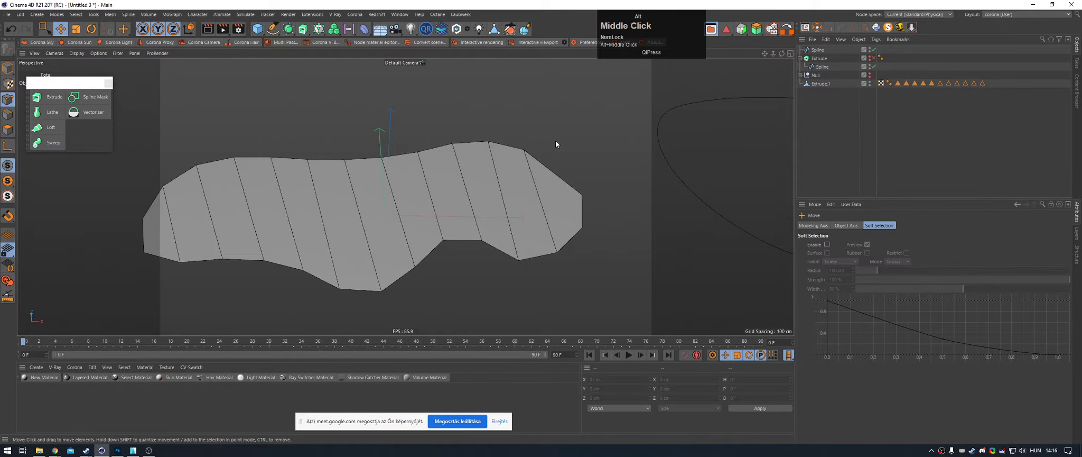
middle_click_drag(556, 141, 278, 136, "alt")
right_click_drag(272, 144, 258, 174, "alt")
middle_click_drag(448, 139, 271, 168, "alt")
right_click_drag(343, 114, 328, 136, "alt")
left_click_drag(391, 207, 364, 159, "alt")
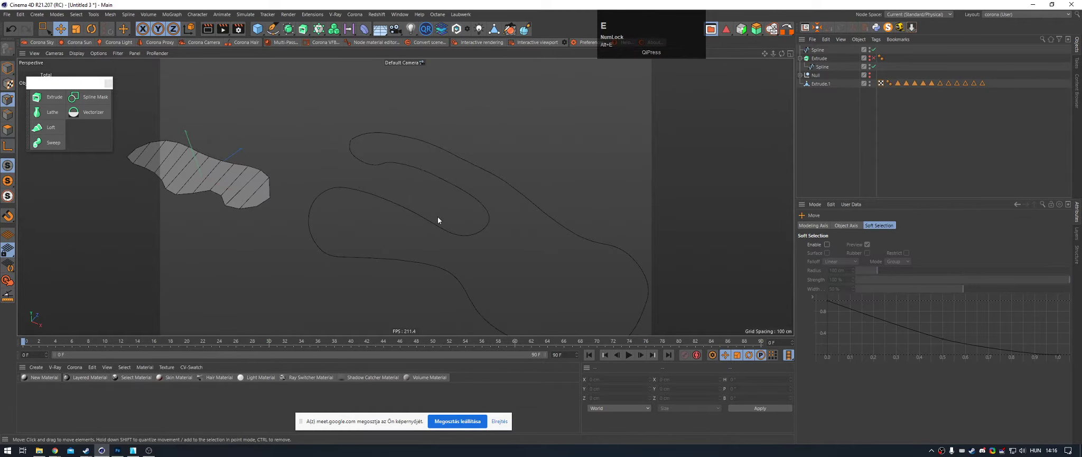
left_click(485, 228)
middle_click_drag(499, 231, 275, 115, "alt")
middle_click_drag(397, 170, 224, 86, "alt")
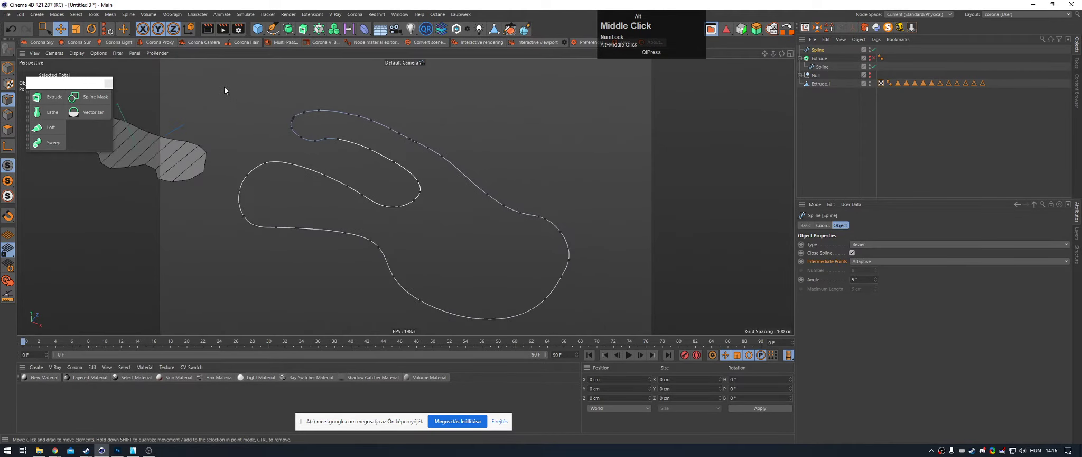
left_click(303, 28, "alt")
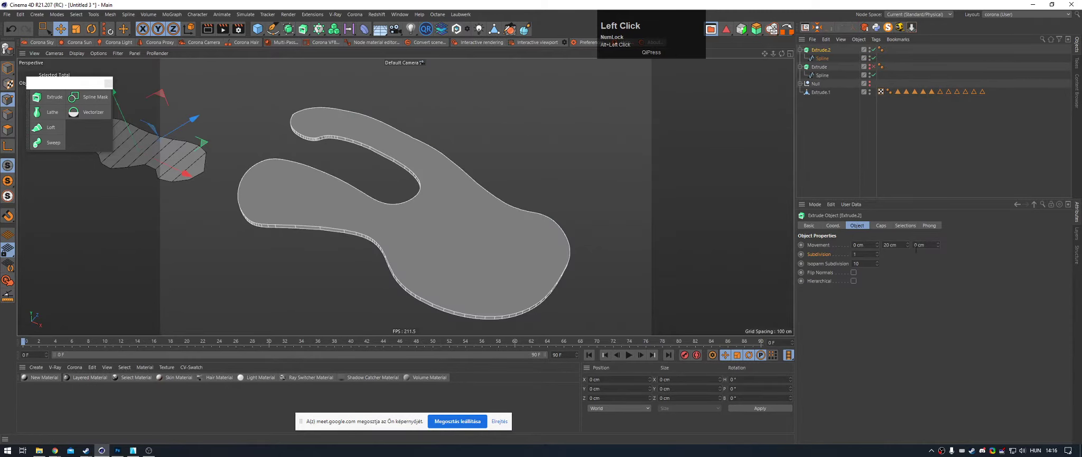
Step: Turn off the new Extrude's start and end caps and set its Y movement to 438 cm
left_click(881, 225)
left_click(862, 253)
left_click(861, 244)
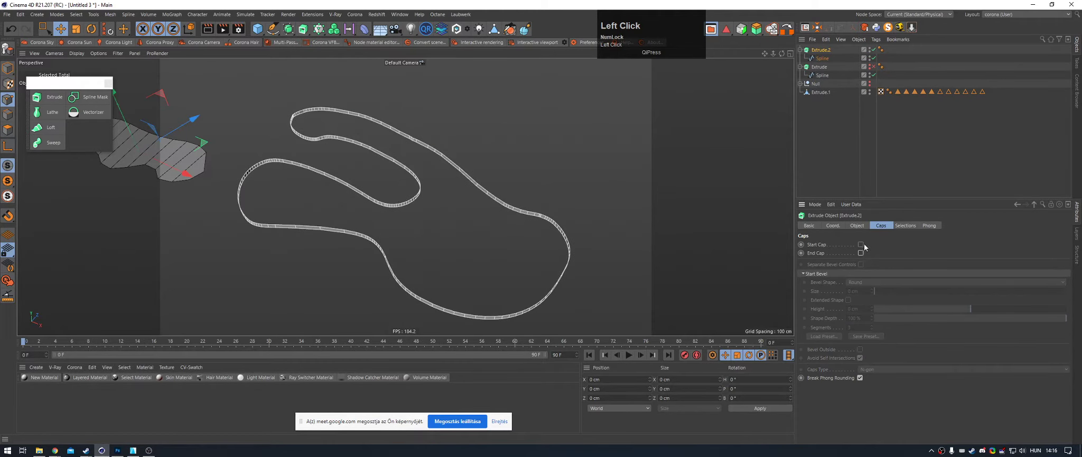
left_click(857, 225)
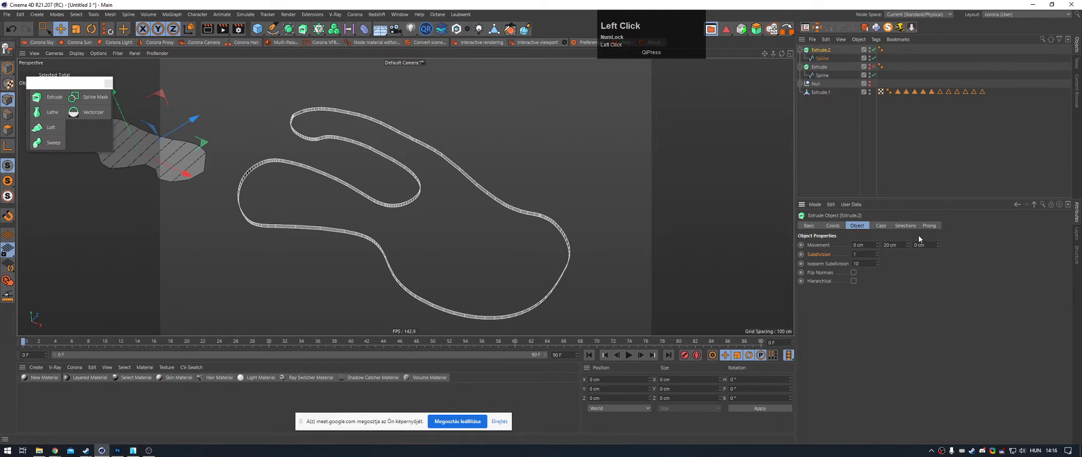
left_click_drag(908, 246, 908, 114)
left_click_drag(448, 121, 449, 130, "alt")
middle_click_drag(449, 128, 451, 141, "alt")
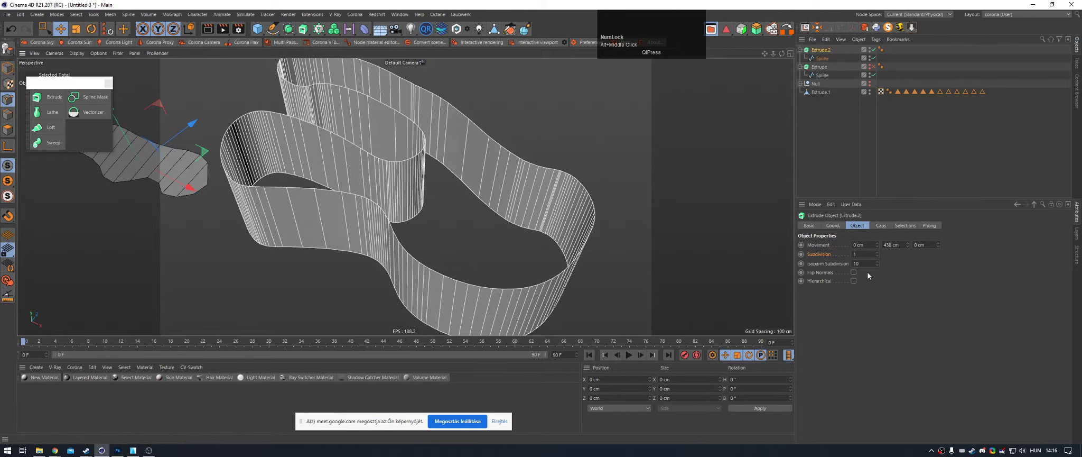
Step: Set the extruded spline's intermediate points to Uniform with a number of 0
left_click(821, 58)
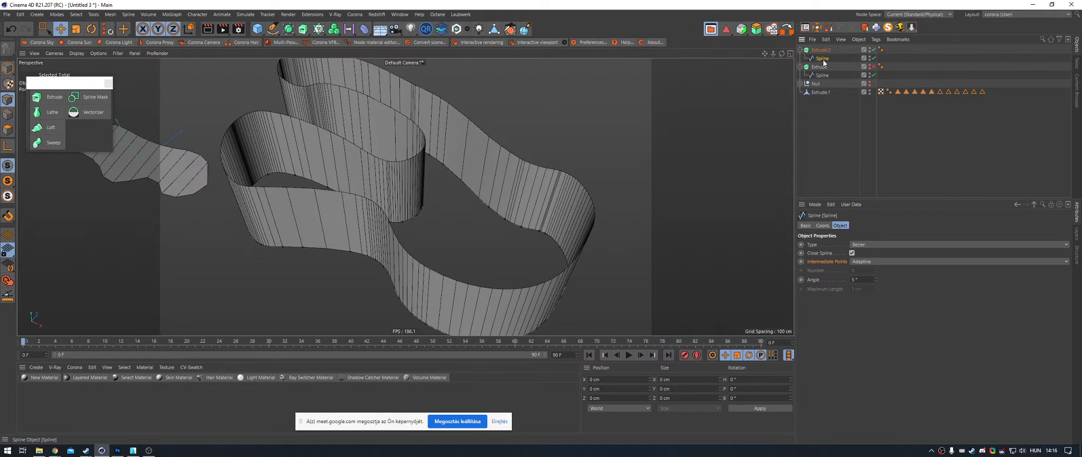
left_click(869, 261)
left_click(872, 289)
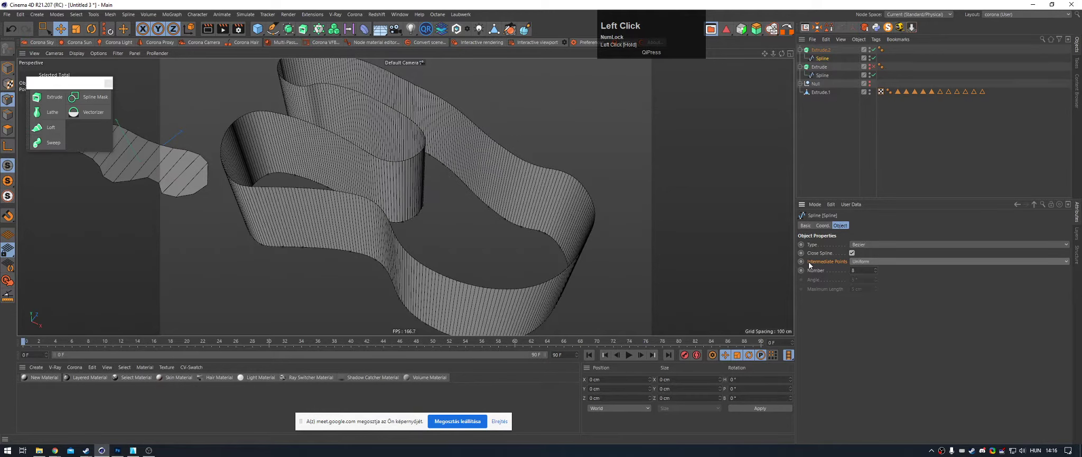
right_click_drag(331, 134, 370, 142, "alt")
scroll(861, 271, "down", 8)
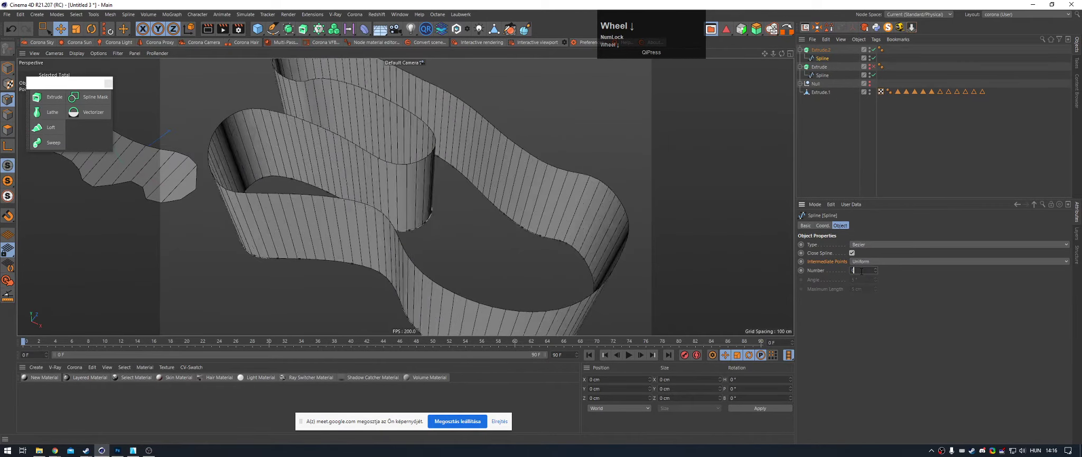
Step: Examine the segment spacing and bottom edge of the extruded wall from several angles with the spline deselected
left_click_drag(350, 152, 661, 154, "alt")
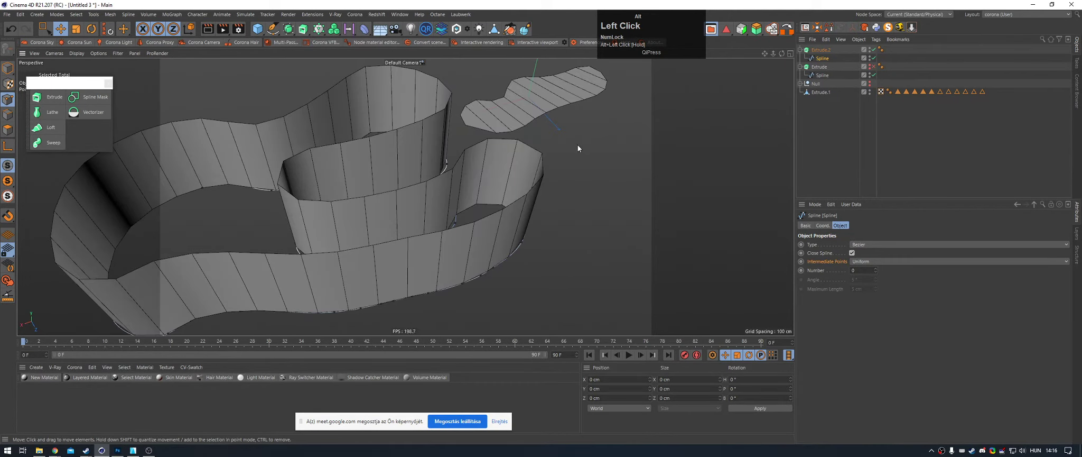
right_click_drag(573, 146, 563, 148, "alt")
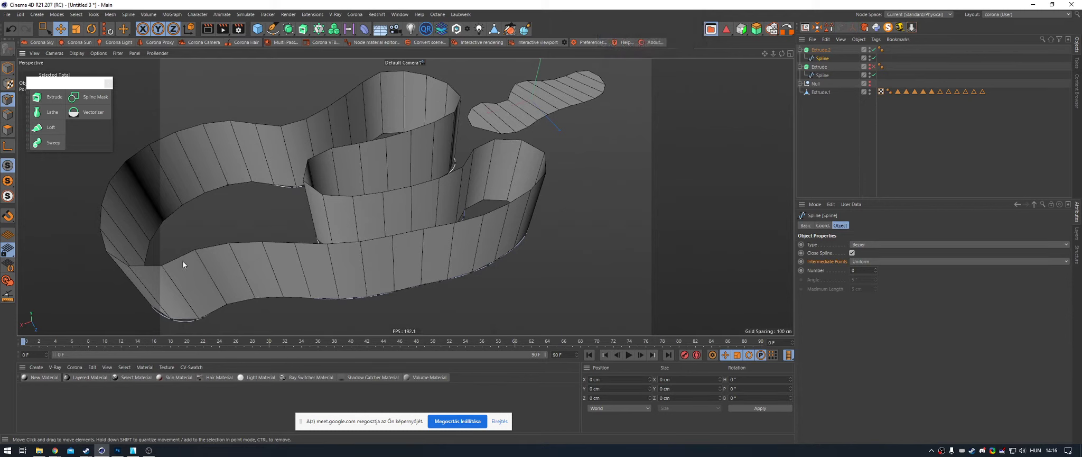
left_click_drag(393, 156, 153, 91, "alt")
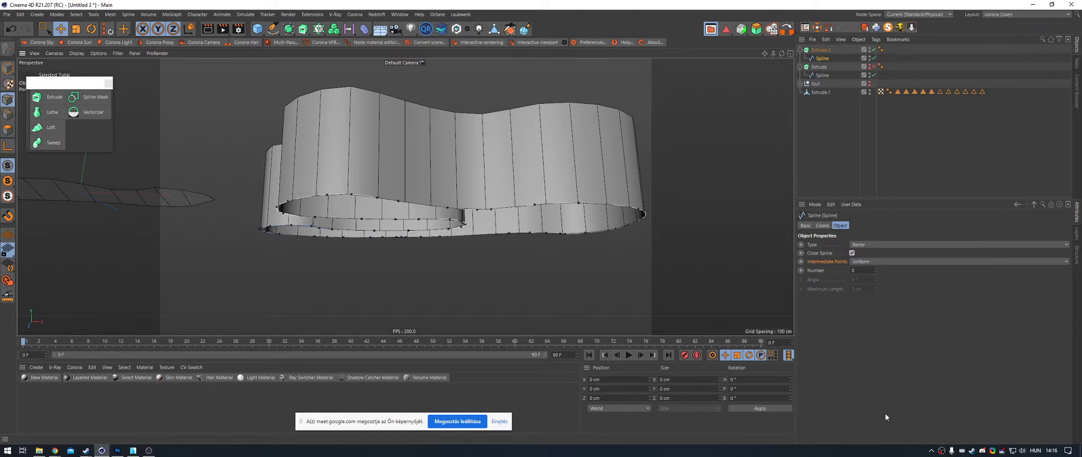
left_click_drag(463, 118, 449, 135, "alt")
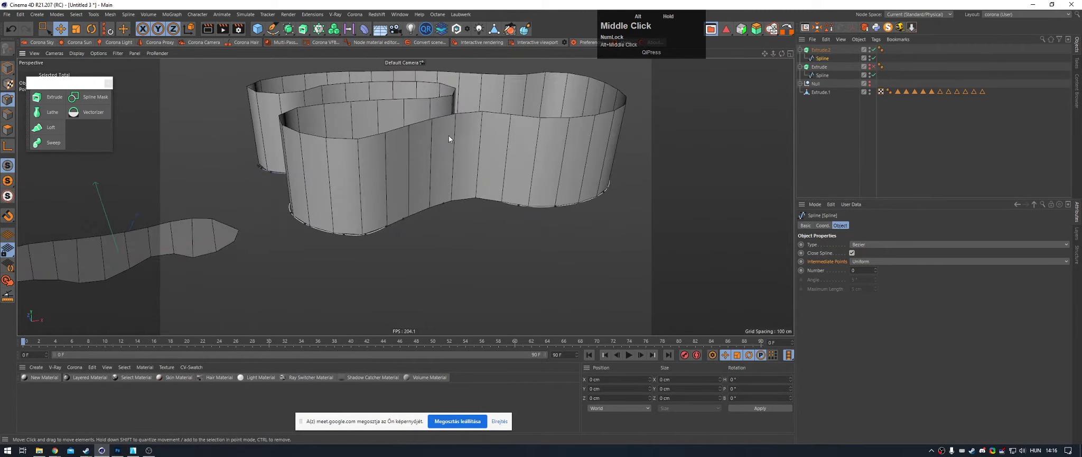
middle_click_drag(449, 136, 511, 175, "alt")
left_click_drag(515, 171, 433, 96, "alt")
middle_click_drag(433, 97, 814, 167, "alt")
left_click(813, 171)
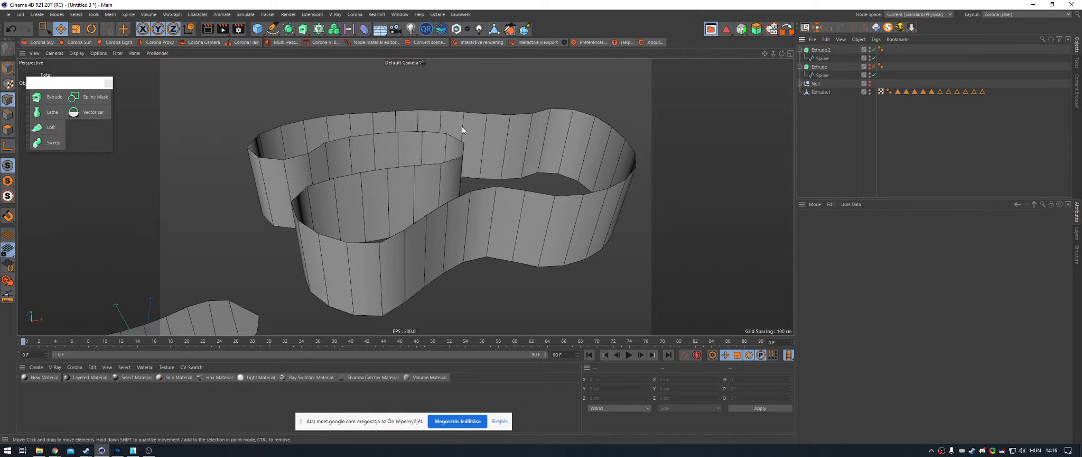
Step: Examine the extruded wall's segments from several angles with its Extrude generator selected
scroll(462, 125, "down", 1)
scroll(462, 126, "up", 1)
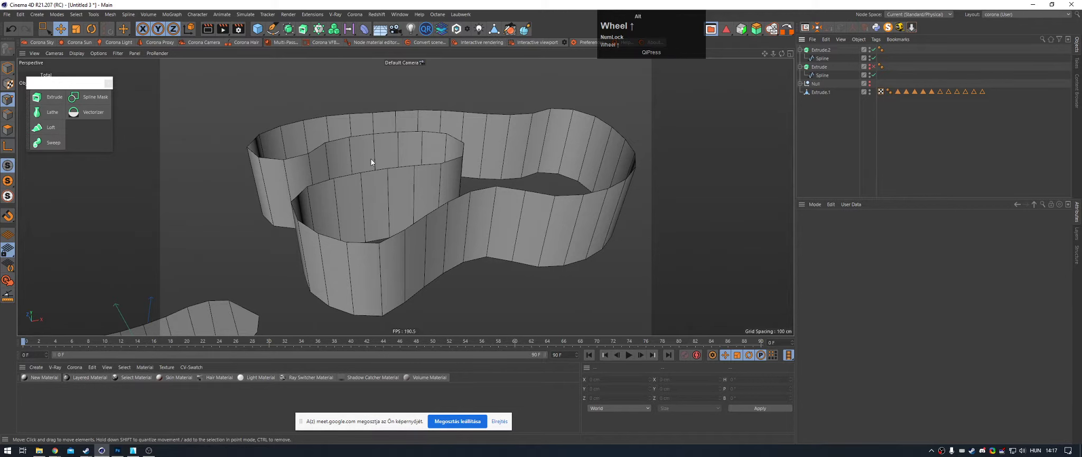
left_click_drag(371, 159, 375, 188, "alt")
left_click(460, 183)
left_click(951, 145)
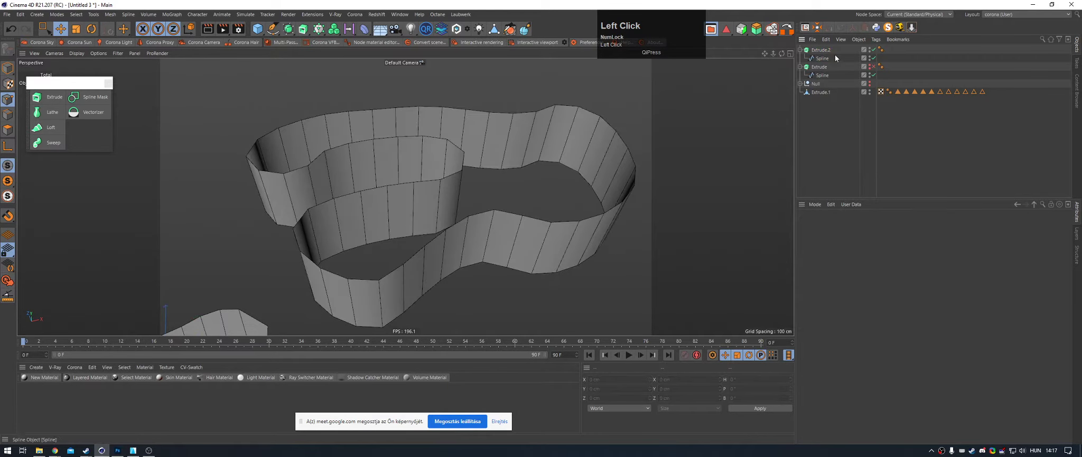
left_click(835, 52)
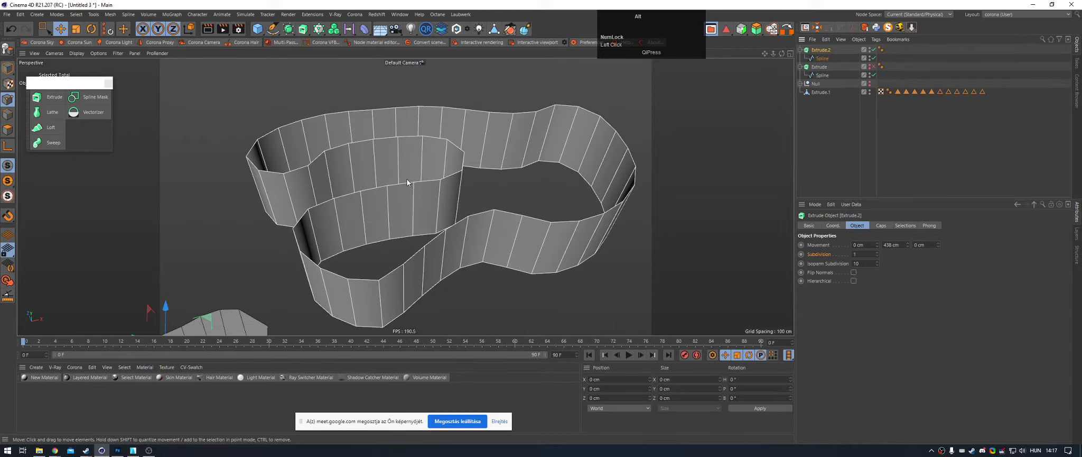
left_click_drag(408, 183, 432, 137, "alt")
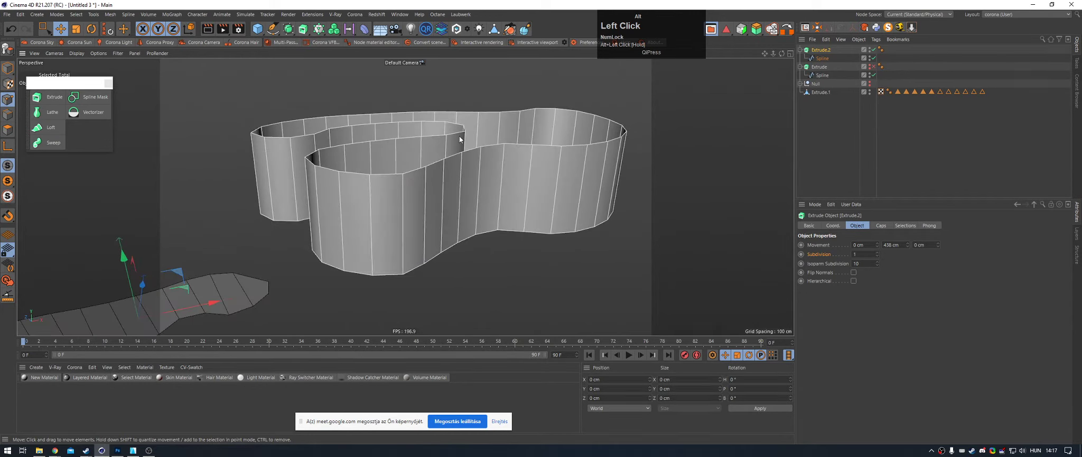
middle_click_drag(460, 140, 458, 144, "alt")
left_click_drag(463, 151, 511, 182, "alt")
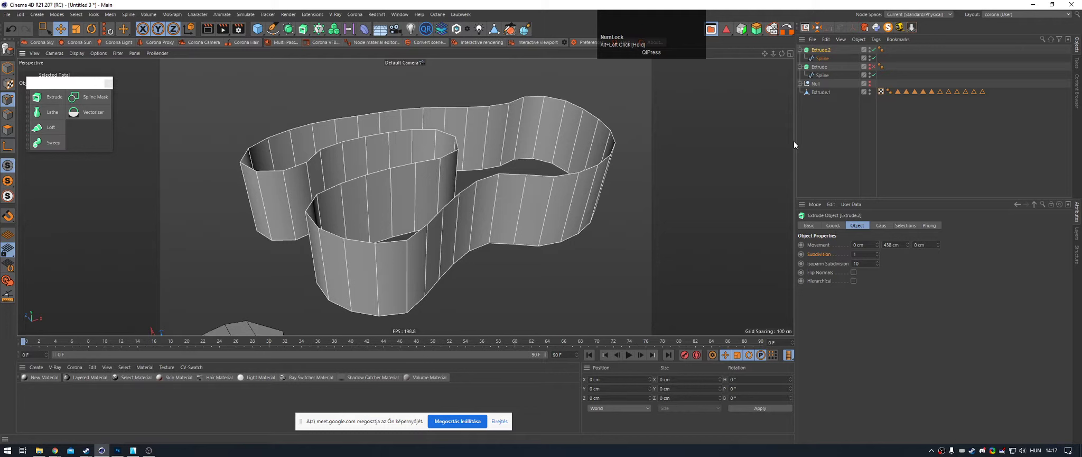
left_click(822, 133)
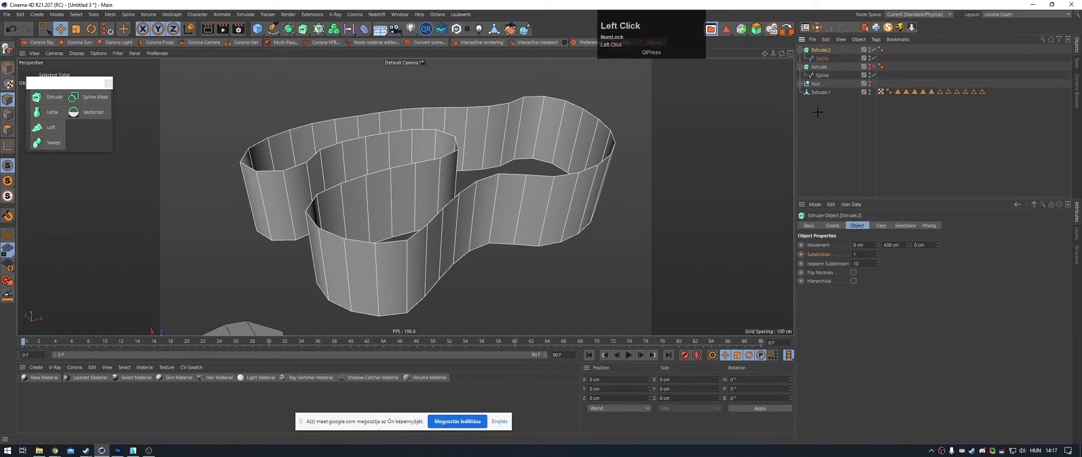
mouse_move(484, 202)
left_mouse_down("alt")
mouse_move(478, 142)
mouse_move(493, 196)
left_mouse_up("alt")
left_click(494, 195)
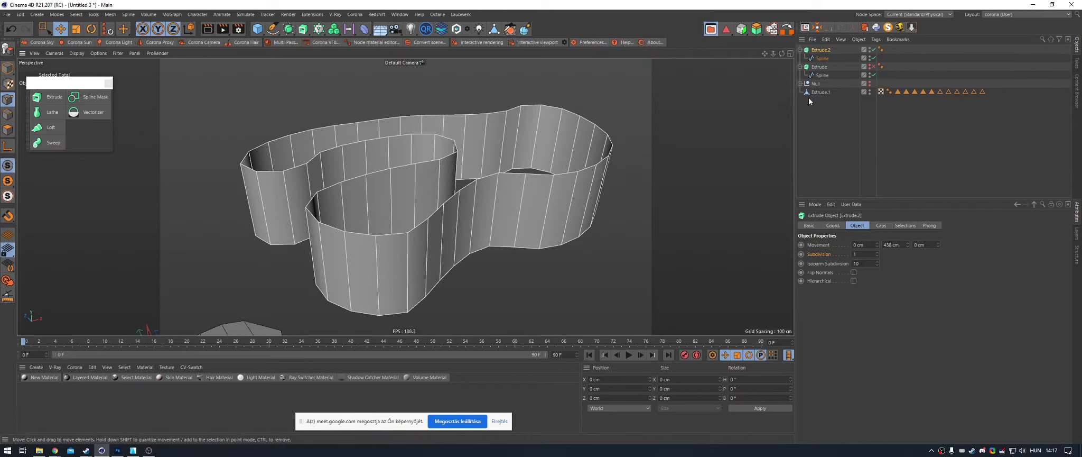
Step: Convert the wall's Extrude generator to an editable mesh and place it under a new Subdivision Surface
left_click(814, 50)
key("c")
left_click_drag(477, 184, 468, 190, "alt")
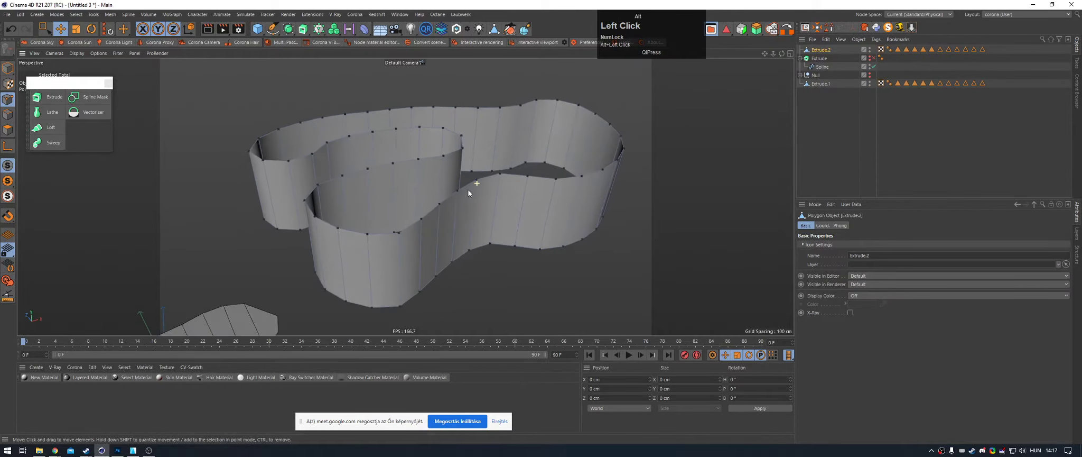
middle_click_drag(468, 189, 401, 166, "alt")
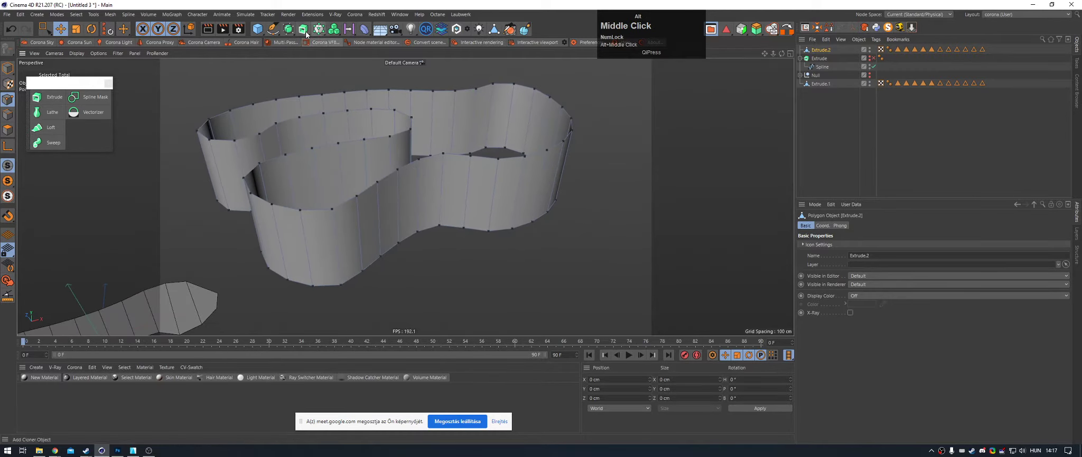
left_click(289, 29, "alt")
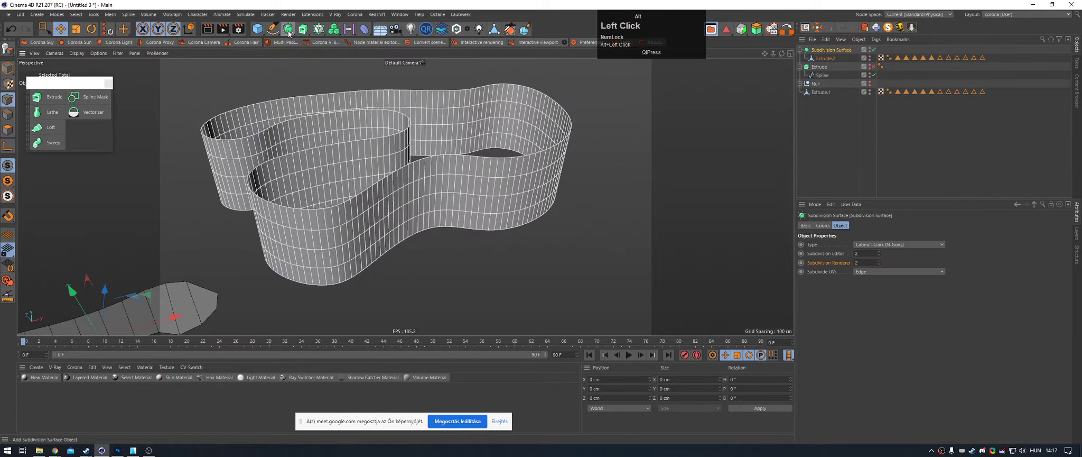
left_click(830, 134)
Step: Switch the viewport display to Gouraud Shading and inspect the smoothed wall
left_click_drag(449, 185, 392, 190, "alt")
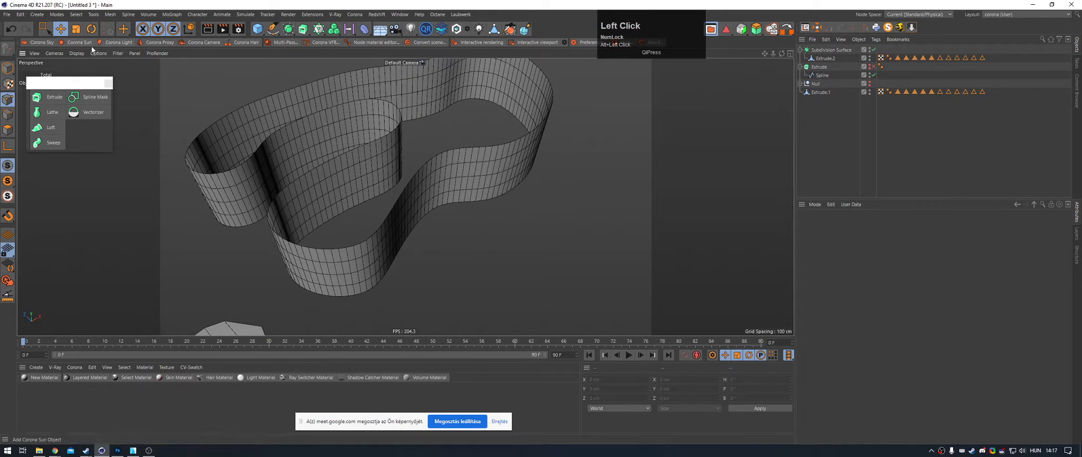
left_click(77, 53)
left_click(89, 68)
mouse_move(444, 141)
left_mouse_down("alt")
mouse_move(397, 58)
mouse_move(430, 86)
left_mouse_up("alt")
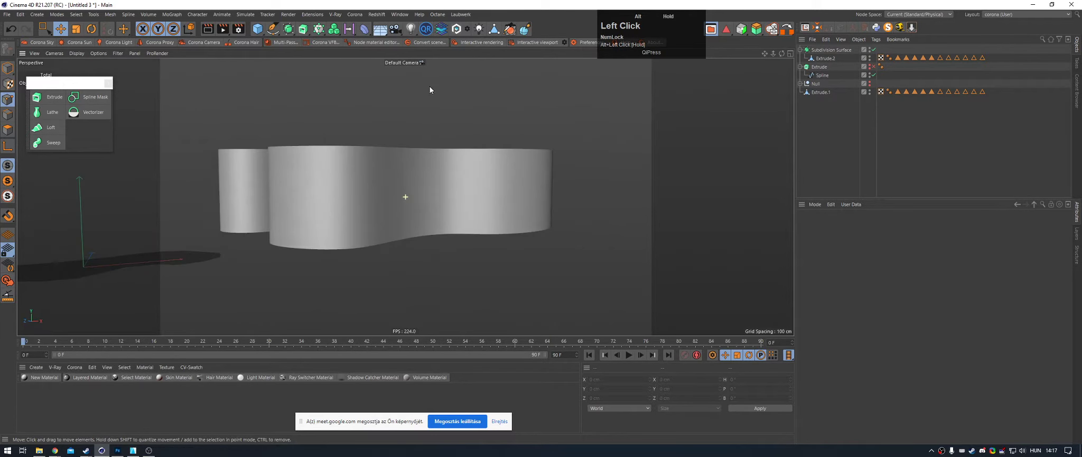
Step: Try to raise a selected front stretch of the wall mesh's bottom edge upward
left_click(826, 60)
left_click_drag(417, 183, 376, 234, "alt")
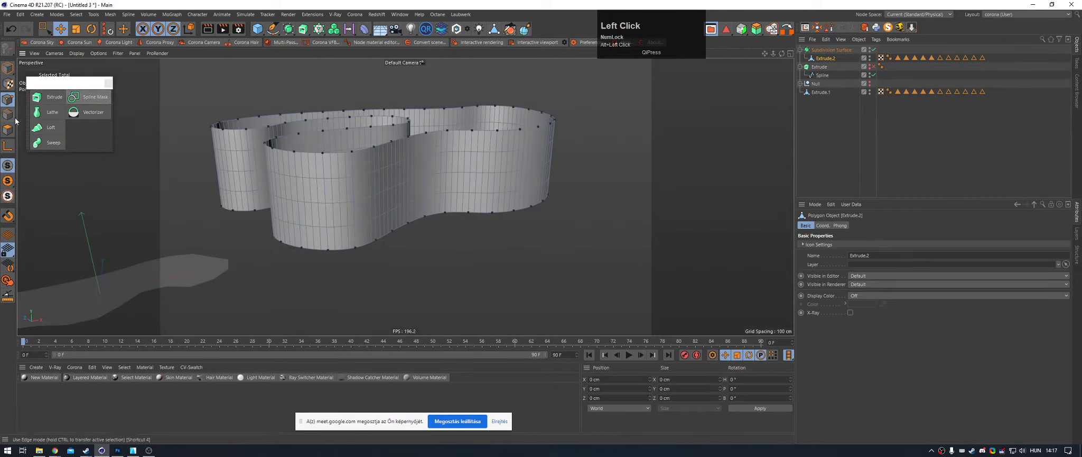
left_click(8, 115)
double_click(366, 245)
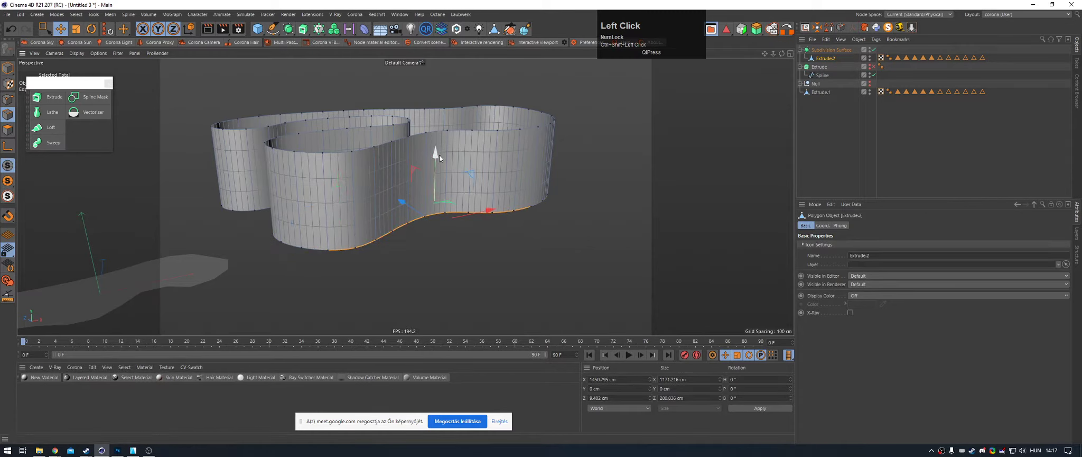
left_click_drag(439, 153, 430, 85)
left_click(715, 149)
left_click_drag(715, 149, 428, 195, "alt")
right_click_drag(428, 194, 354, 138, "alt")
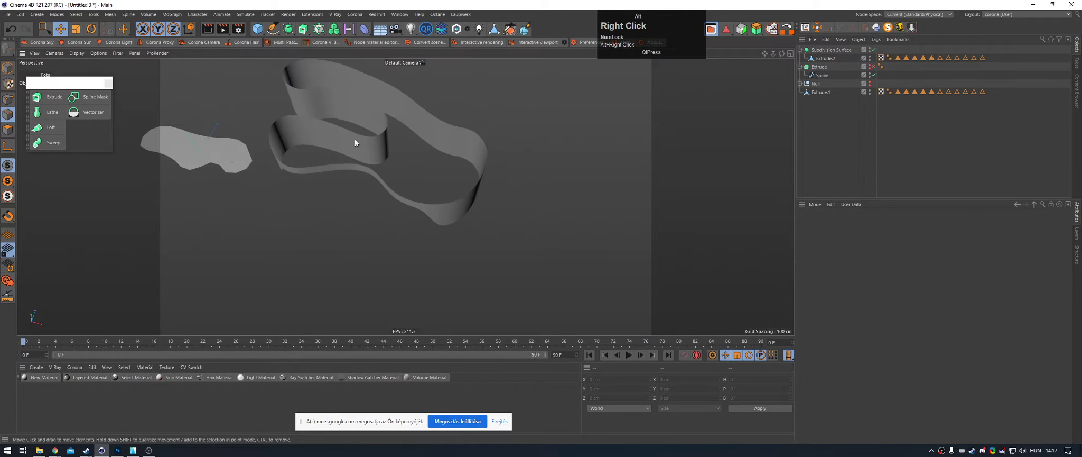
middle_click_drag(354, 138, 447, 175, "alt")
Step: Undo the move of the wall's bottom edges and deselect the mesh
key("ctrl+z")
key("ctrl+z")
left_click(925, 187)
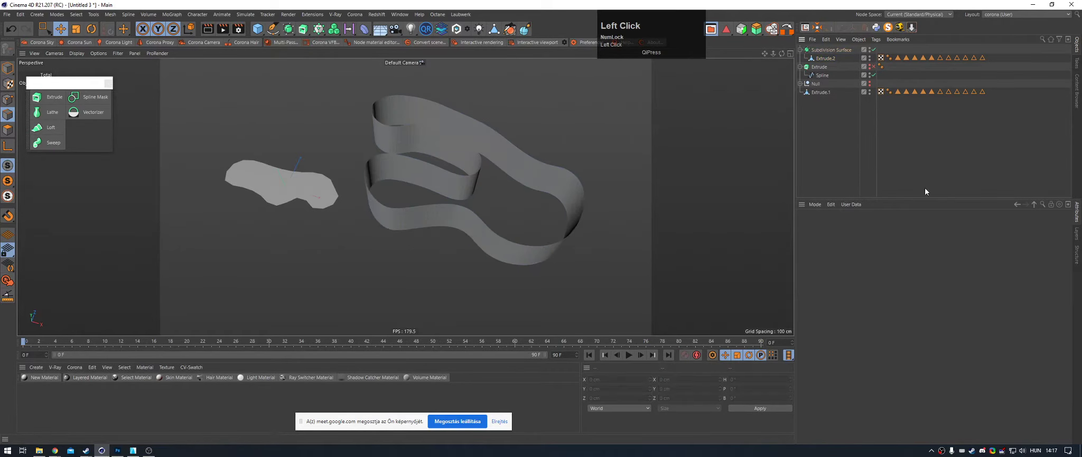
Step: Move the vase's null to the end of the object list and group all the extruded objects under a new null
left_click_drag(437, 225, 424, 153, "alt")
middle_click_drag(424, 156, 397, 213, "alt")
scroll(372, 155, "down", 5)
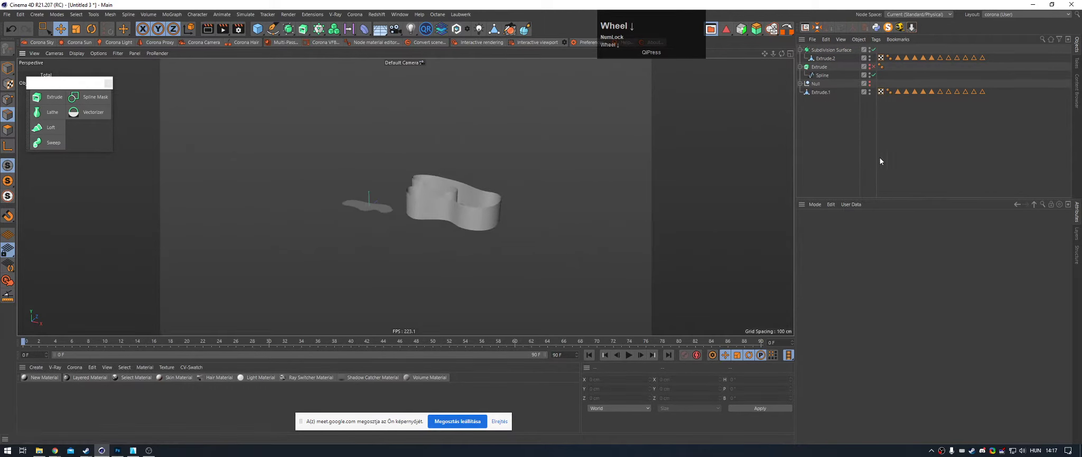
key("v")
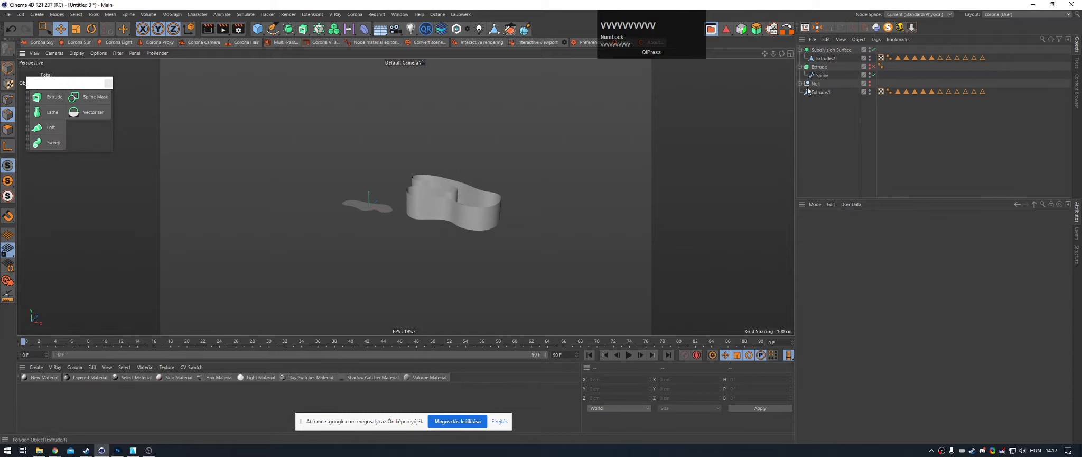
left_click_drag(816, 84, 810, 139)
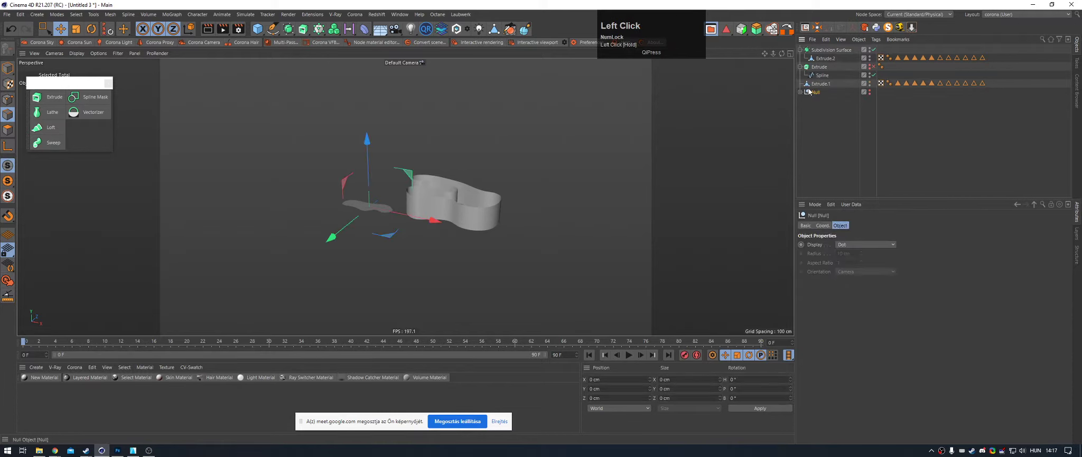
left_click(820, 84)
left_click(814, 49, "shift")
key("alt+g")
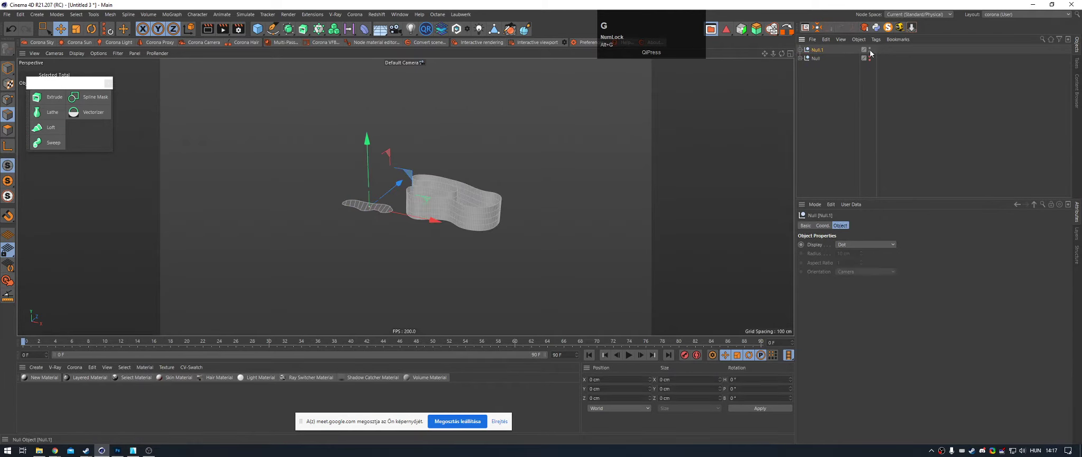
Step: Hide the extruded objects' null, show the vase's null, and expand its hierarchy
left_click(870, 50, "alt")
left_click(870, 49, "alt")
left_click(866, 62, "alt")
left_click(870, 58, "alt")
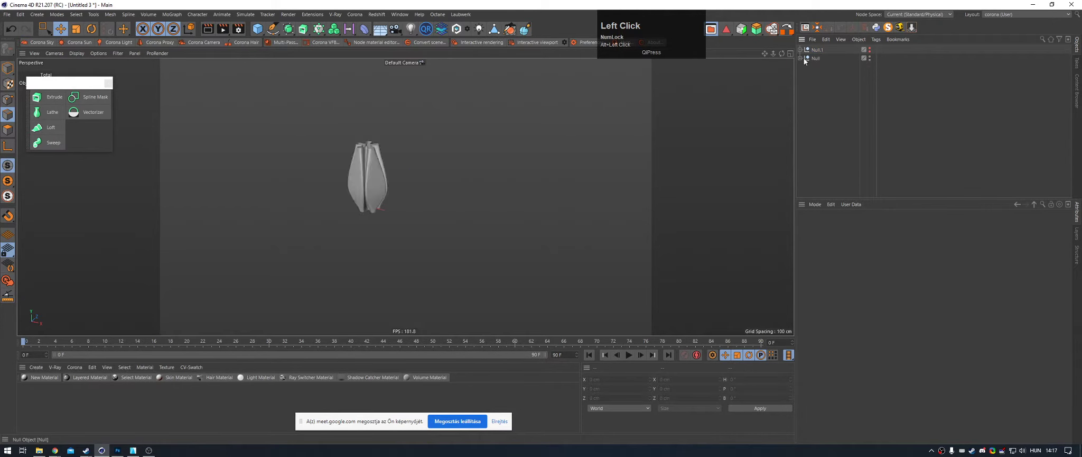
left_click(800, 58)
Step: Examine the lofted vase's body, folds and base from several angles
right_click_drag(405, 185, 459, 179, "alt")
left_click_drag(378, 121, 376, 143, "alt")
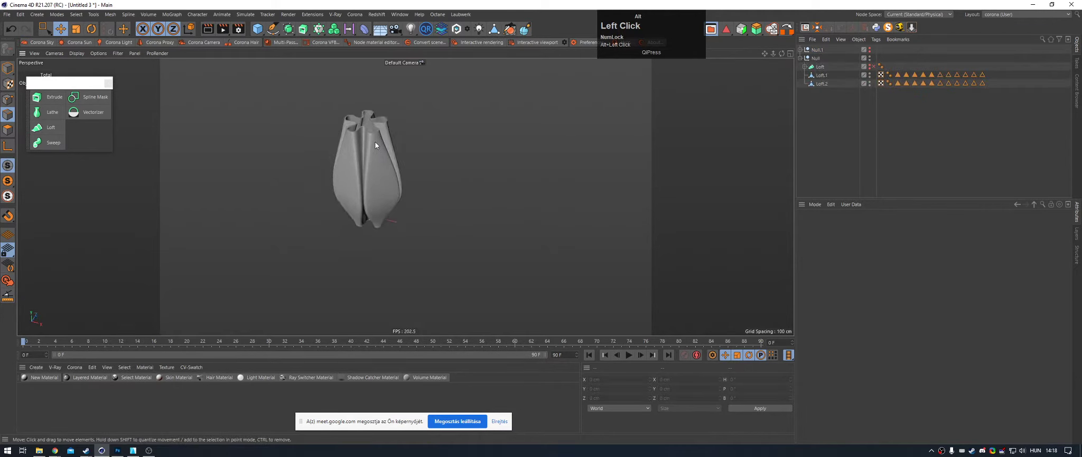
right_click_drag(376, 142, 445, 125, "alt")
left_click_drag(445, 125, 396, 168, "alt")
middle_click_drag(397, 168, 450, 87, "alt")
left_click_drag(451, 87, 443, 186, "alt")
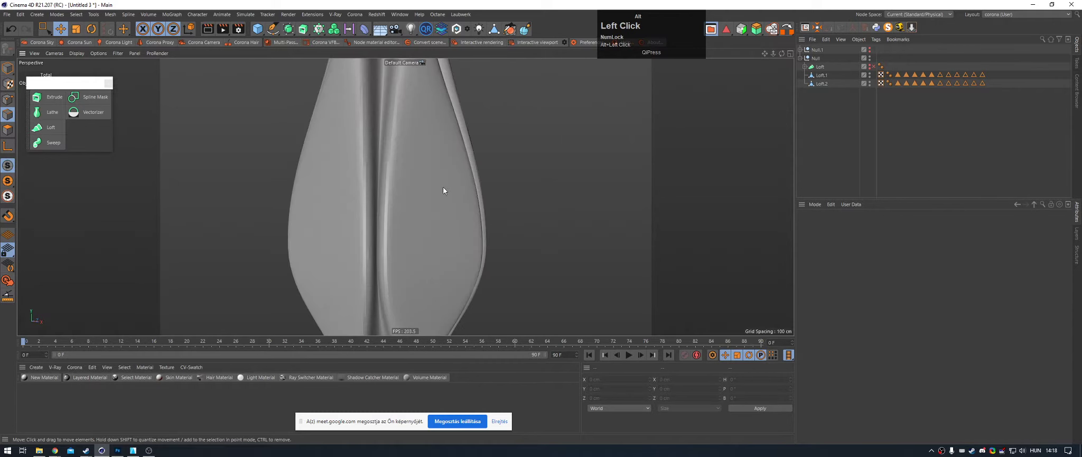
middle_click_drag(443, 186, 447, 92, "alt")
left_click_drag(447, 92, 433, 175, "alt")
right_click_drag(432, 175, 459, 234, "alt")
Step: Delete the vase's polygon copies Loft.1 and Loft.2 and re-enable the original Loft generator
left_click(451, 214)
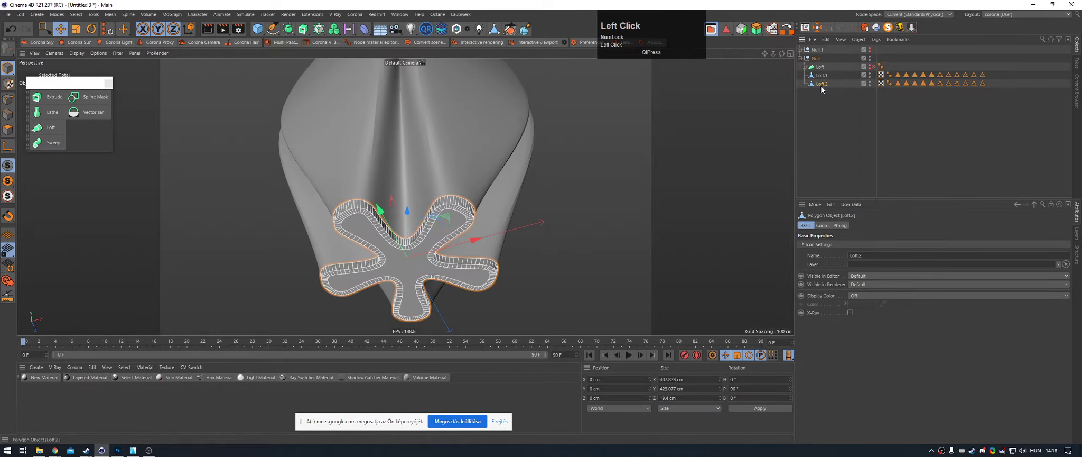
key("Delete")
key("Delete")
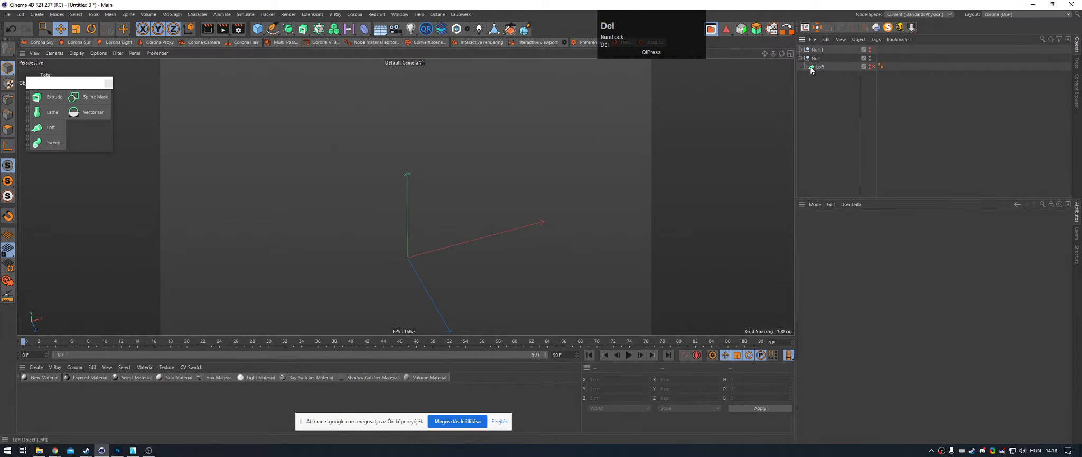
left_click(873, 66)
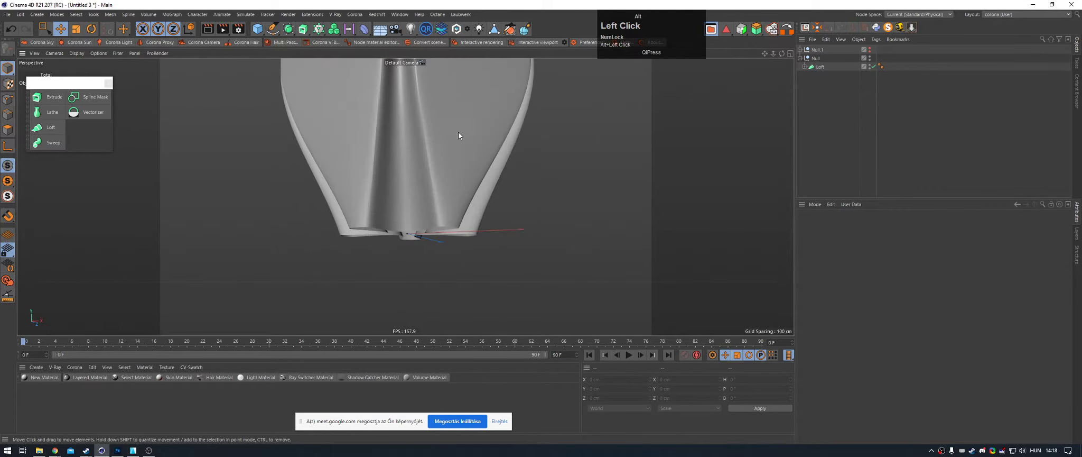
Step: Add a Py-Extrude Generator and place the vase's Loft under it
middle_click_drag(459, 133, 465, 169, "alt")
left_click_drag(465, 169, 477, 207, "alt")
middle_click_drag(477, 207, 431, 162, "alt")
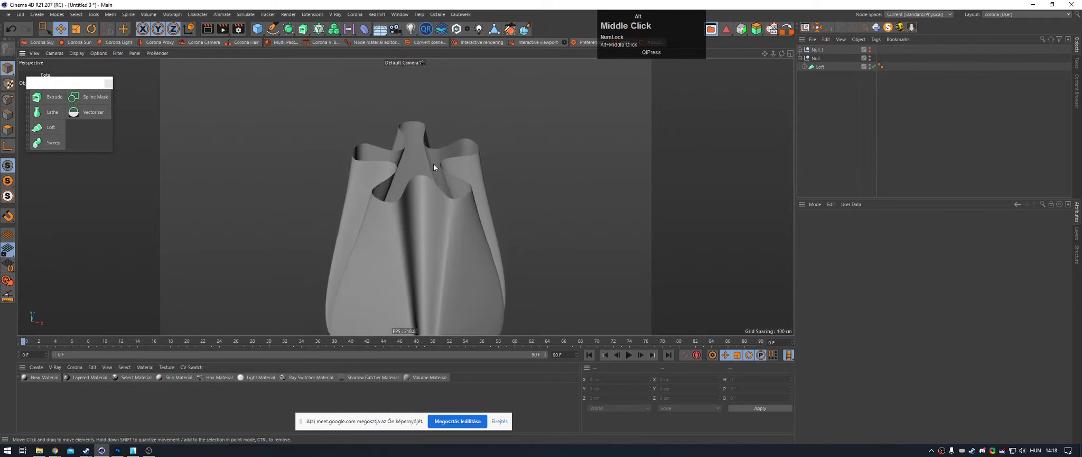
right_click_drag(431, 163, 605, 151, "alt")
left_click_drag(650, 31, 624, 27)
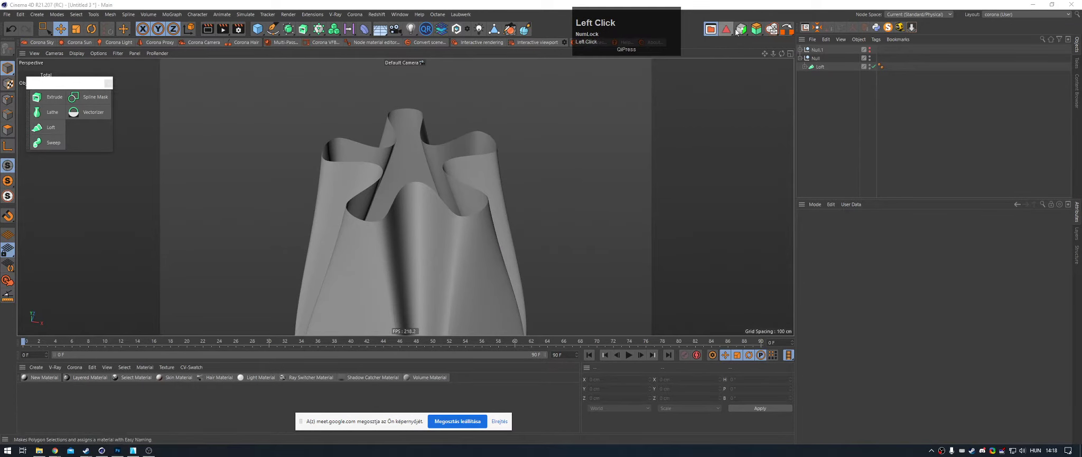
left_click_drag(756, 29, 931, 213)
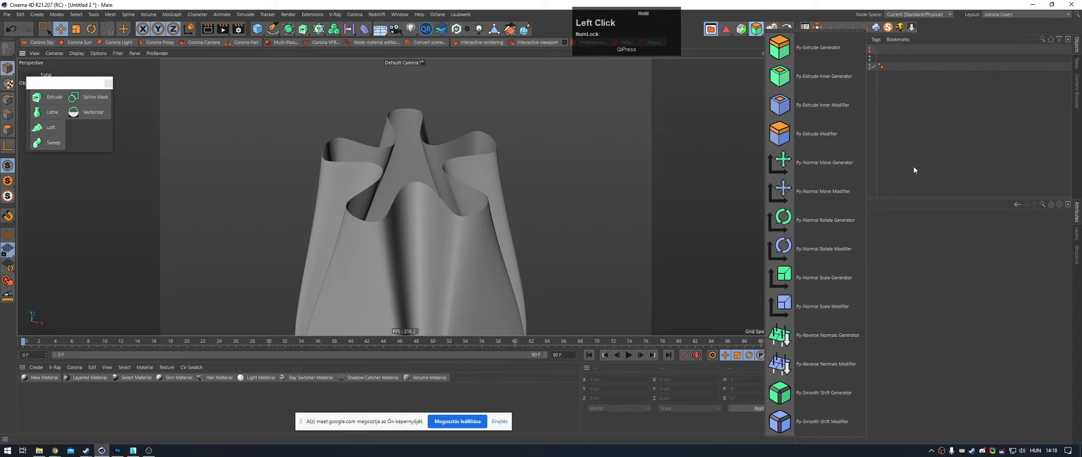
left_click_drag(874, 131, 833, 51)
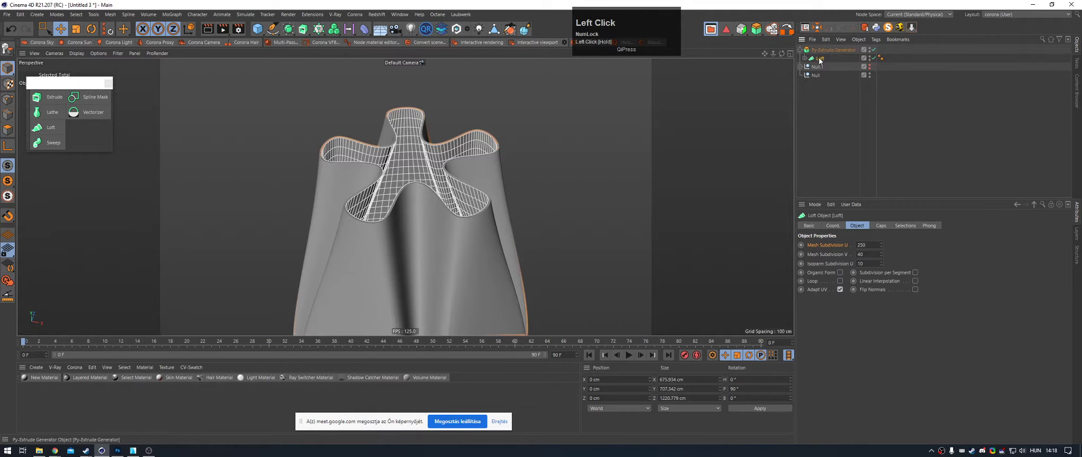
Step: Turn on Create Caps for the Py-Extrude Generator and inspect the thickened vase rim
right_click_drag(458, 151, 492, 158, "alt")
left_click_drag(492, 158, 634, 158, "alt")
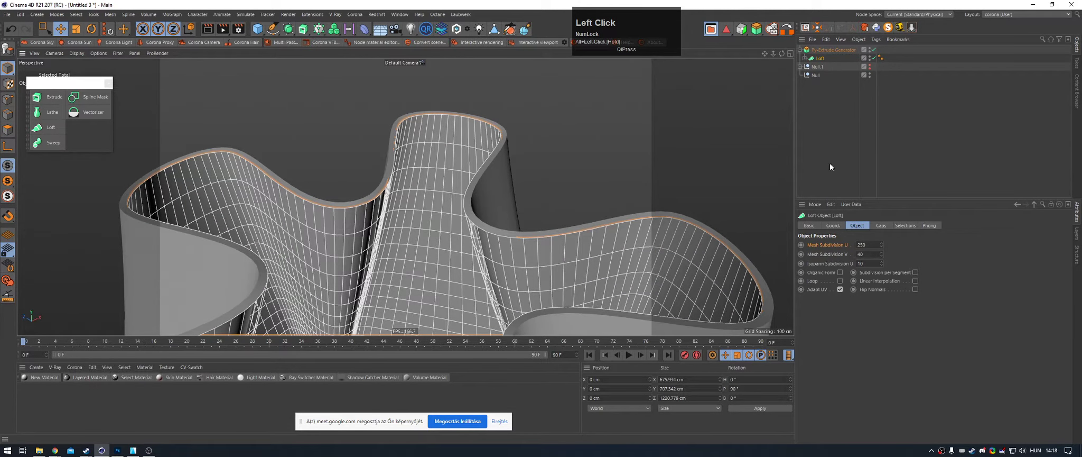
left_click(817, 49)
left_click(911, 272)
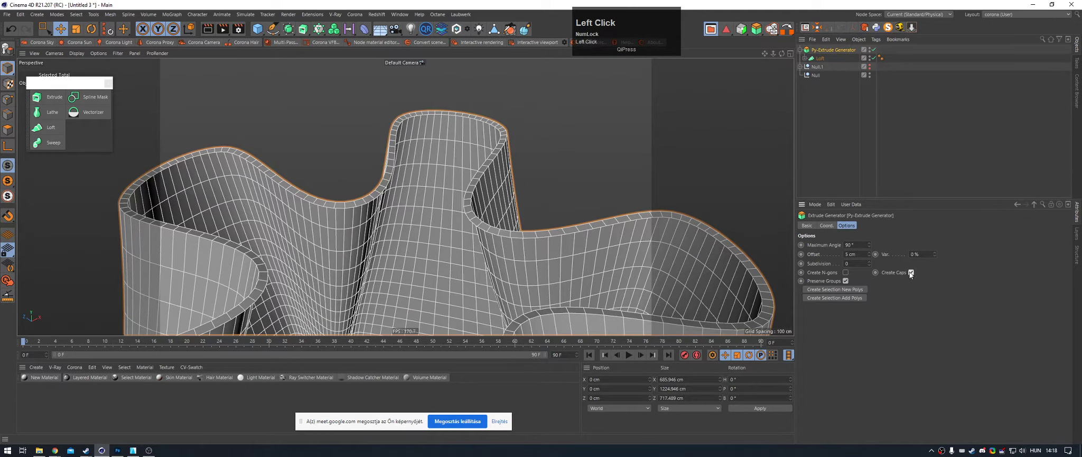
right_click_drag(571, 234, 481, 198, "alt")
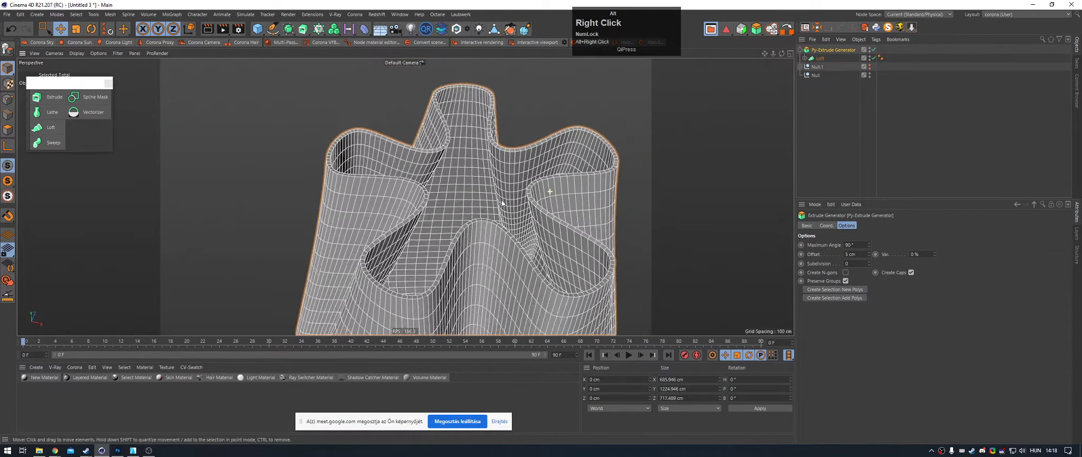
middle_click_drag(534, 203, 502, 167, "alt")
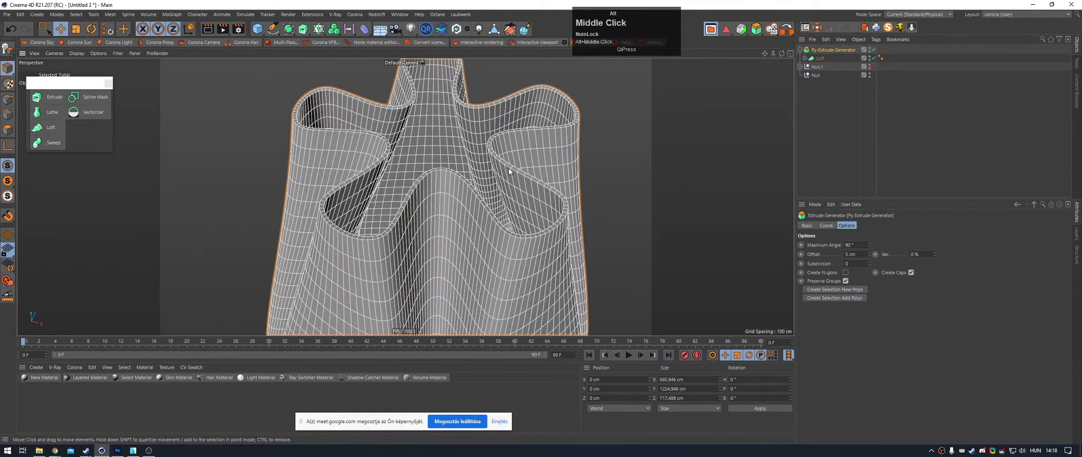
scroll(529, 156, "down", 2)
left_click_drag(532, 154, 531, 132, "alt")
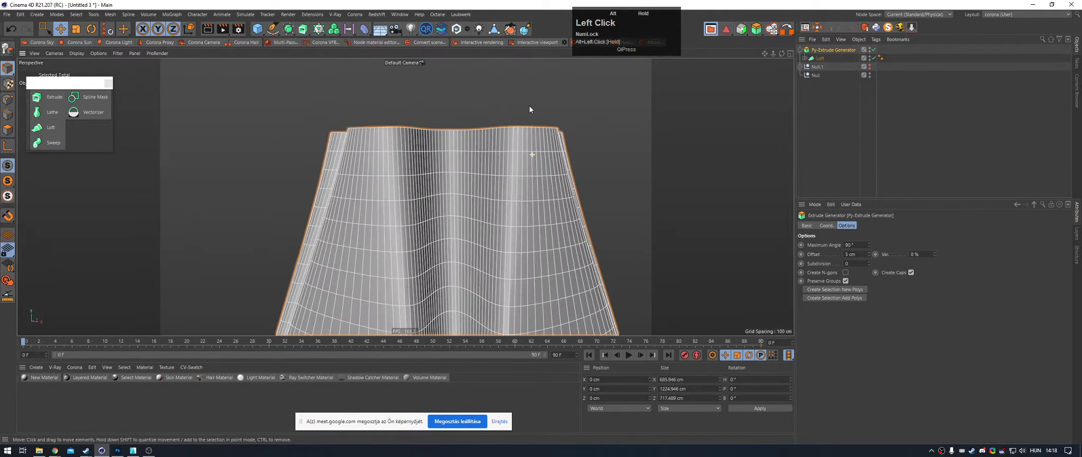
Step: Set the Py-Extrude Generator's Offset to 10 cm to thicken the vase wall
right_click_drag(394, 149, 424, 136, "alt")
left_click_drag(425, 135, 530, 128, "alt")
right_click_drag(531, 128, 513, 149, "alt")
left_click_drag(513, 149, 434, 153, "alt")
middle_click_drag(433, 153, 463, 153, "alt")
left_click_drag(464, 153, 777, 98, "alt")
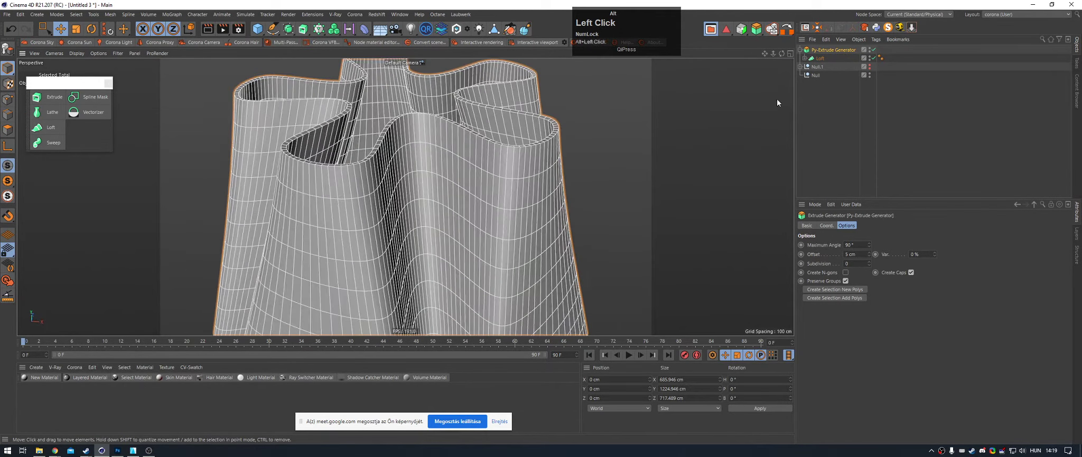
left_click(821, 51)
mouse_move(869, 254)
left_mouse_down()
mouse_move(871, 243)
mouse_move(823, 246)
mouse_move(869, 243)
left_mouse_up()
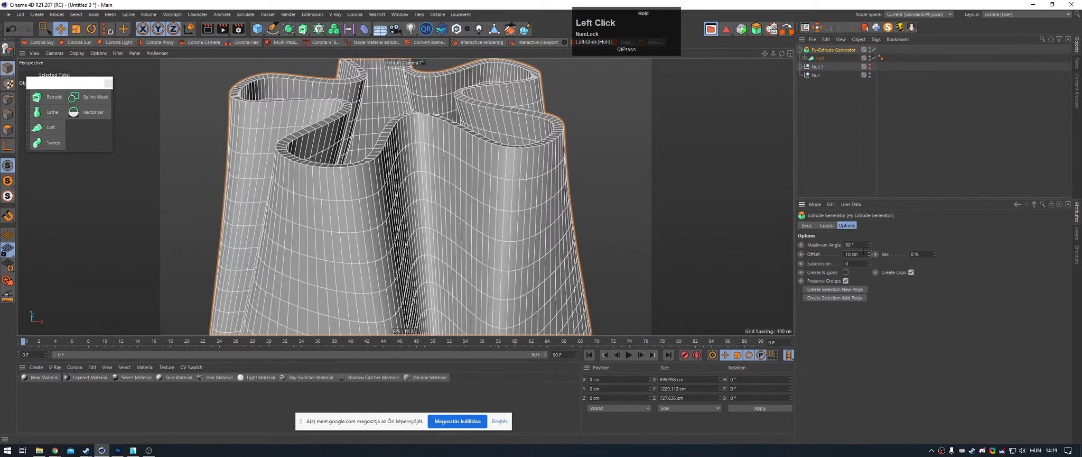
Step: Examine the thickened vase's underside, side profile and folded rim from several angles
left_click_drag(499, 113, 501, 147, "alt")
right_click_drag(500, 147, 506, 161, "alt")
left_click_drag(507, 161, 507, 176, "alt")
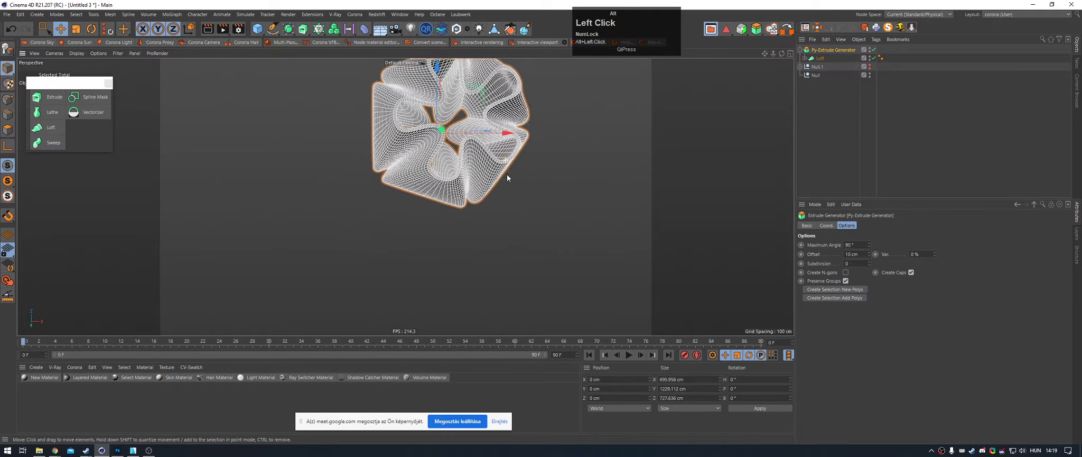
middle_click_drag(507, 177, 480, 177, "alt")
left_click_drag(480, 177, 496, 177, "alt")
middle_click_drag(496, 176, 497, 128, "alt")
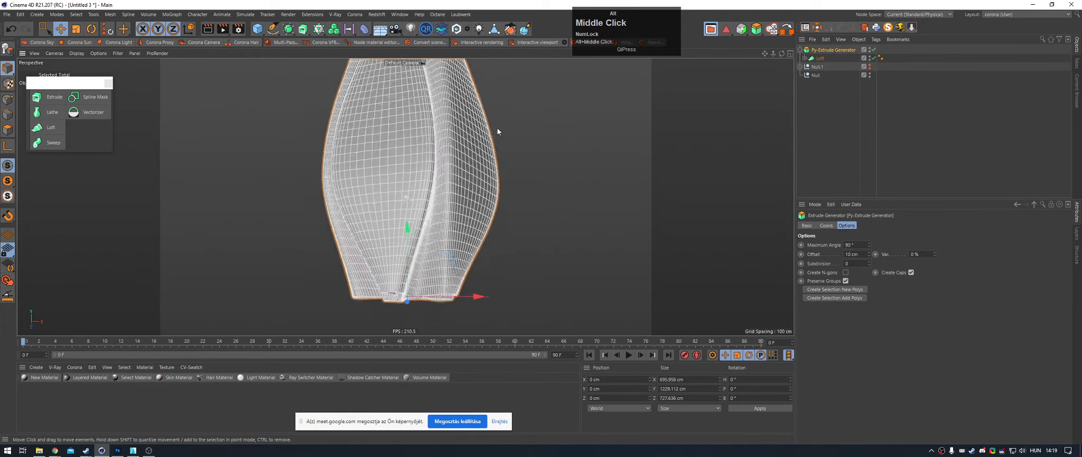
right_click_drag(498, 128, 465, 240, "alt")
left_click_drag(465, 239, 464, 146, "alt")
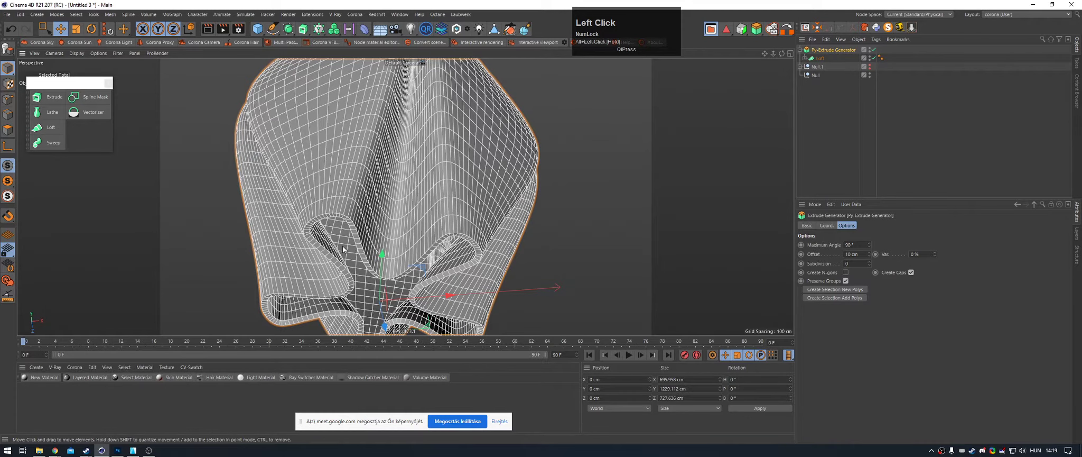
Step: Switch to the browser and review the Generators and Modifiers section of the Py-ParametricTools page on MAXON Labs
left_click(39, 450)
mouse_move(55, 450)
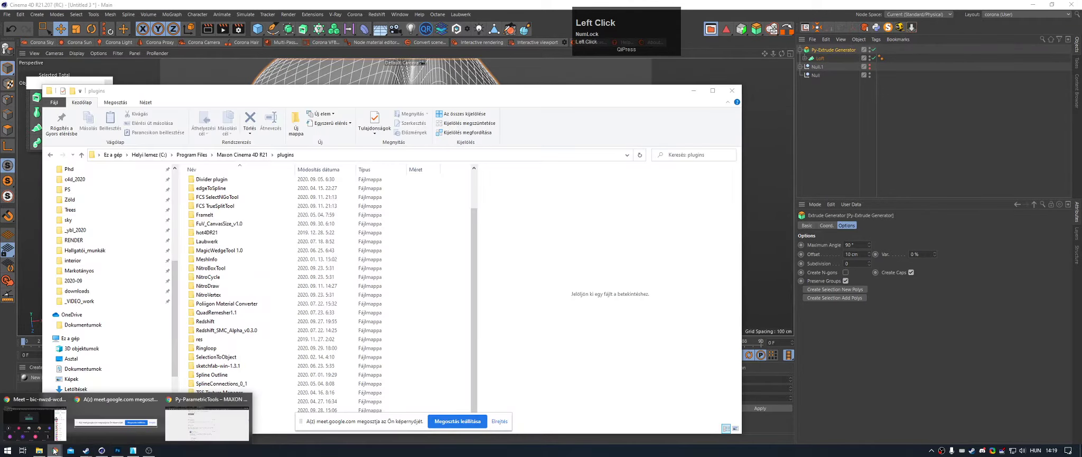
left_click(207, 409)
left_click(211, 409)
scroll(515, 159, "up", 20)
middle_click(516, 158)
scroll(486, 175, "down", 3)
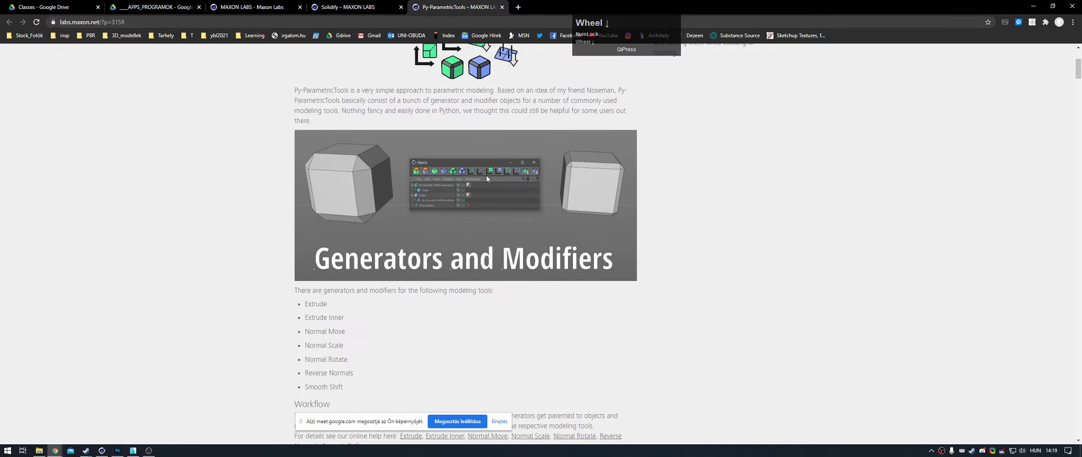
Step: Download solidify_1.04.zip from the MAXON Labs Solidify page, accepting the terms and saving it in the downloads folder
left_click(367, 8)
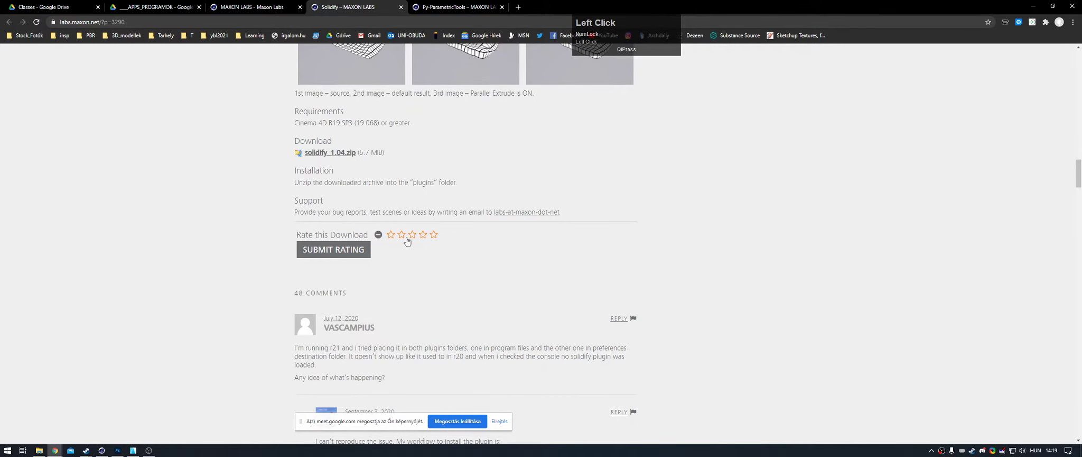
left_click(338, 153)
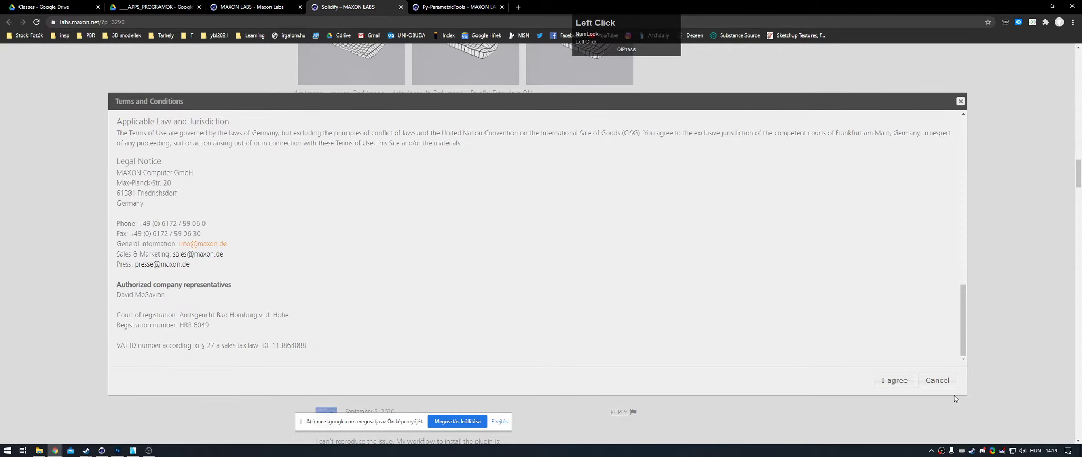
left_click(894, 380)
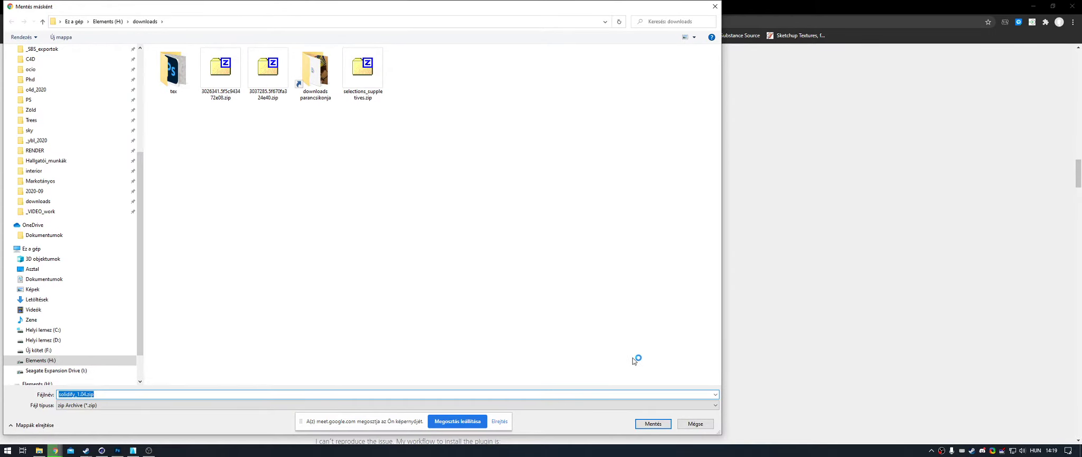
left_click(653, 421)
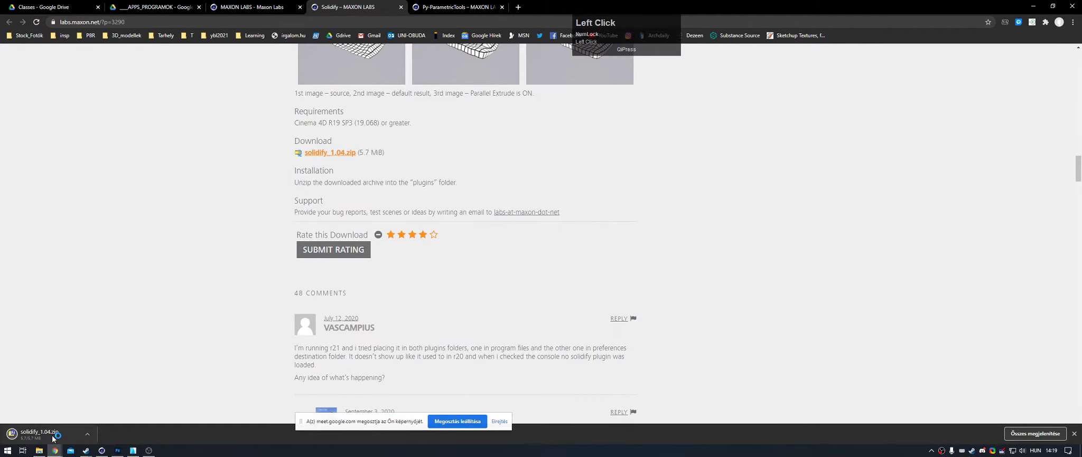
Step: Open the downloaded solidify_1.04.zip and look through the plugin files in its solidify folder
left_click(52, 437)
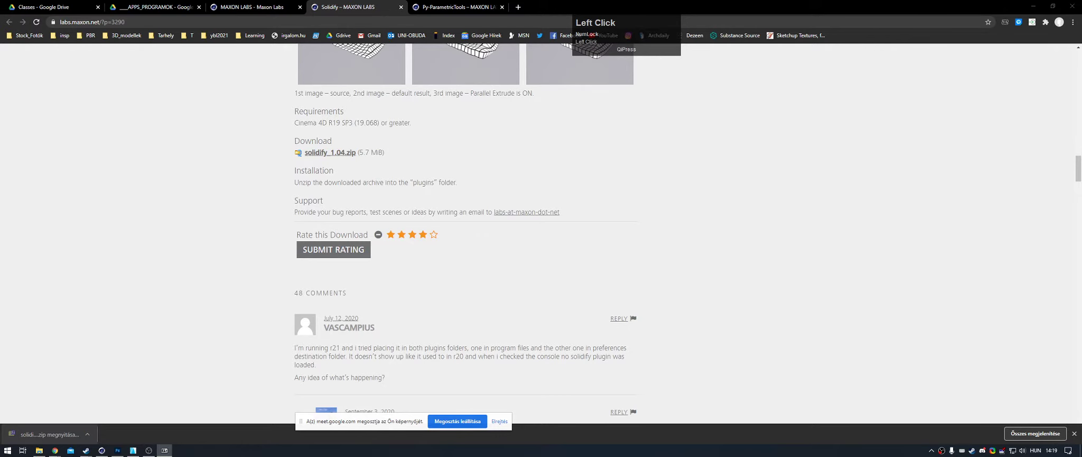
double_click(103, 180)
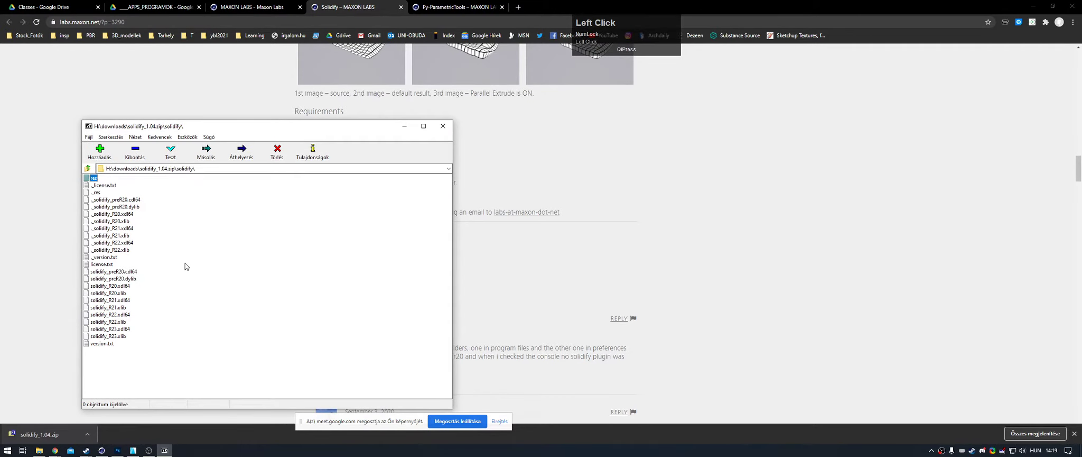
key("BackSpace")
left_click(101, 181)
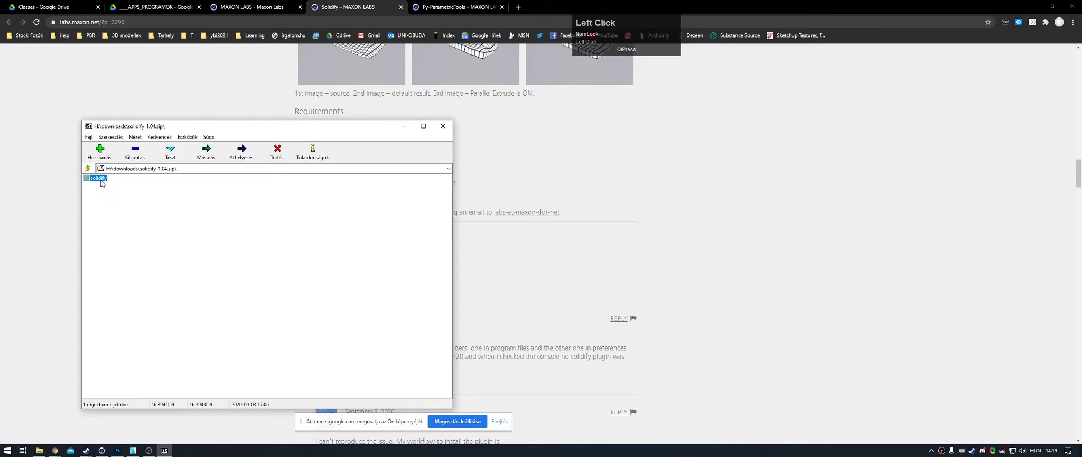
double_click(101, 180)
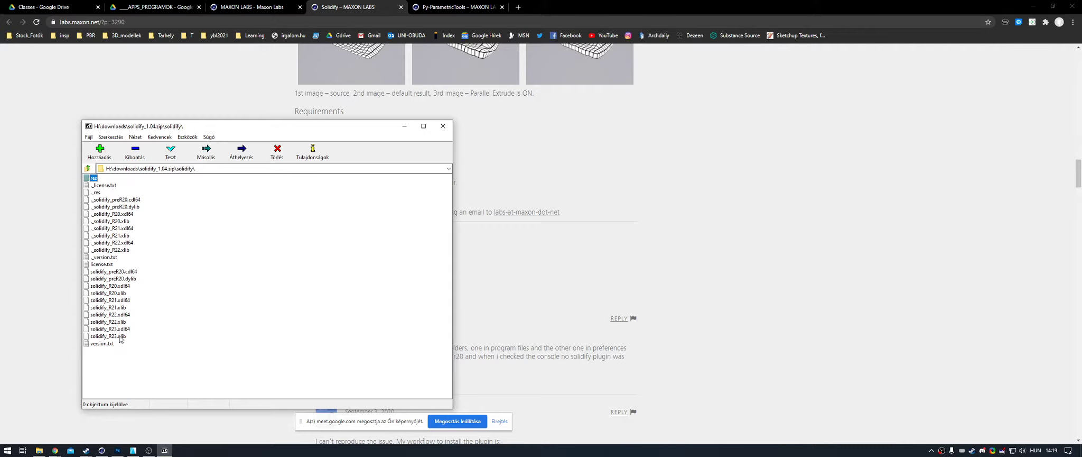
left_click(179, 341)
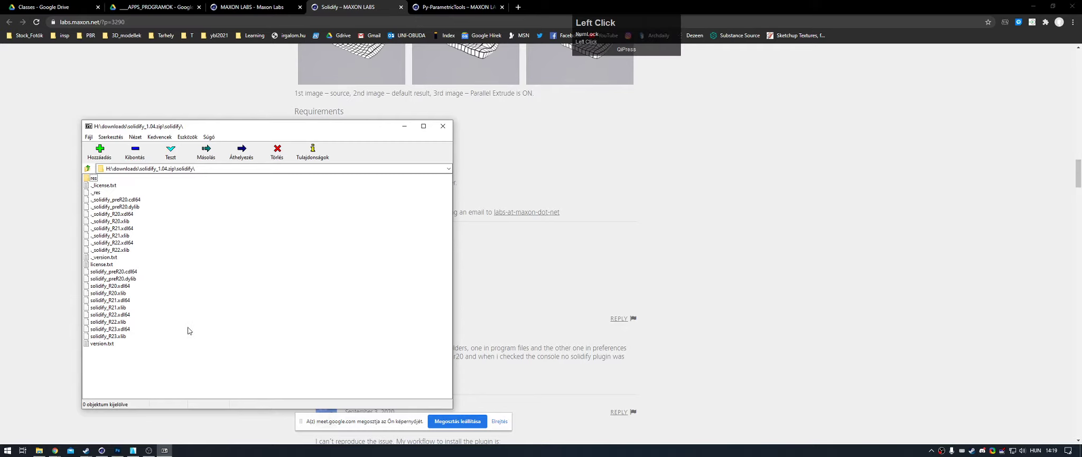
key("BackSpace")
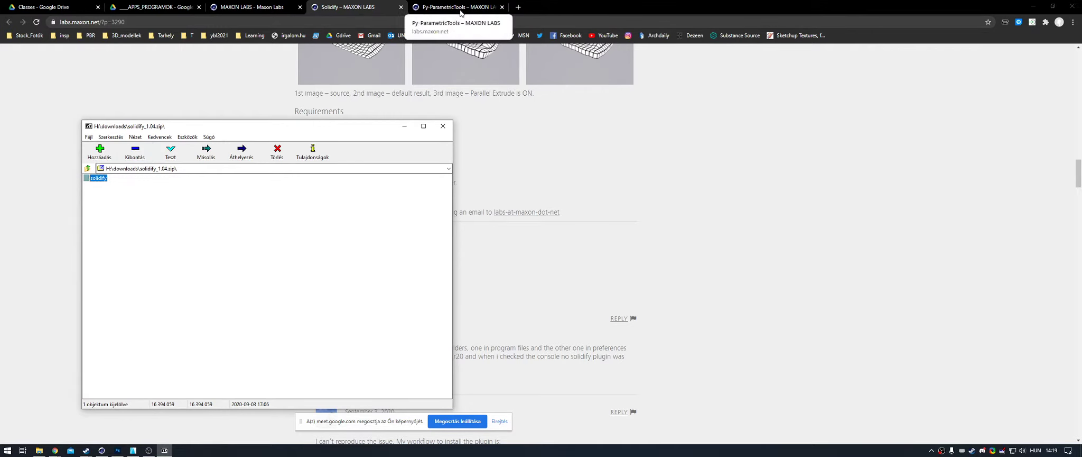
Step: Copy the solidify folder from the archive into the Maxon Cinema 4D R21 plugins folder, granting administrator permission
scroll(660, 172, "up", 2)
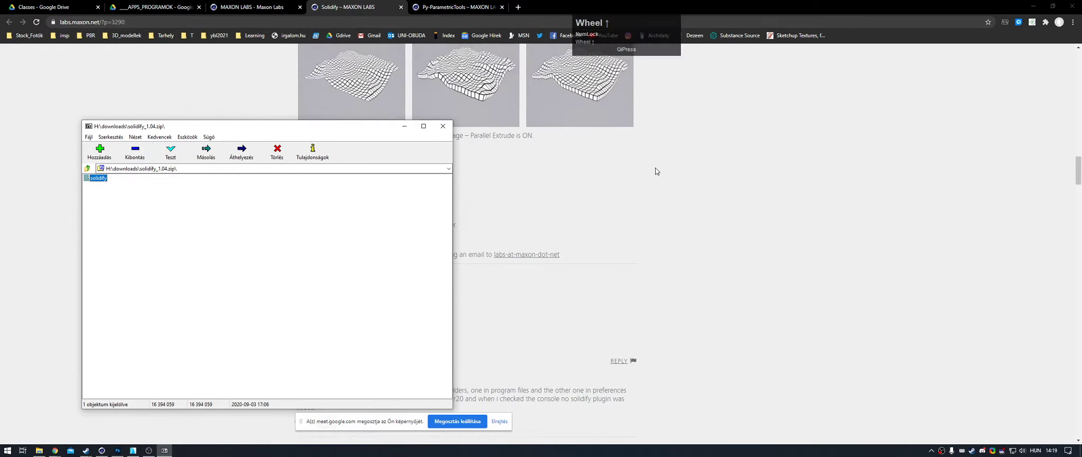
left_click_drag(270, 131, 99, 126)
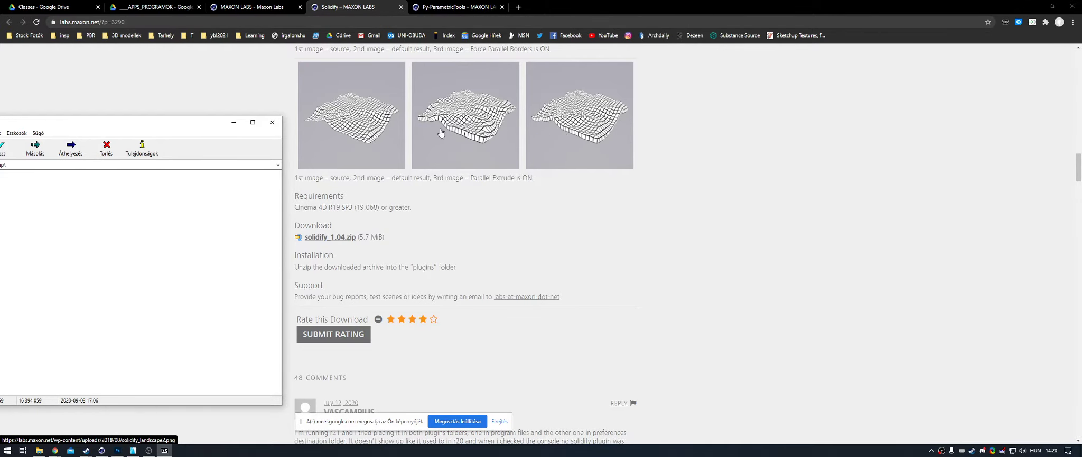
left_click_drag(160, 125, 657, 69)
left_click(39, 450)
scroll(634, 161, "down", 2)
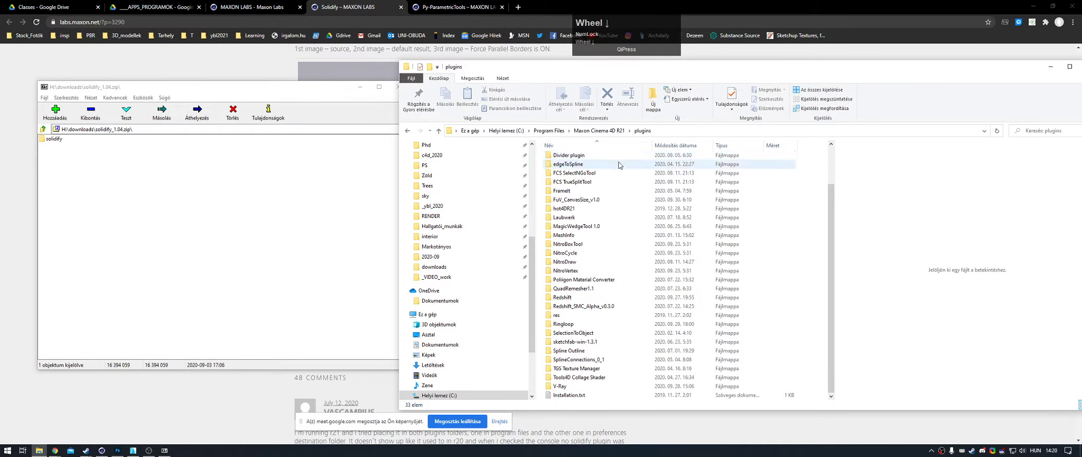
left_click_drag(53, 139, 540, 257)
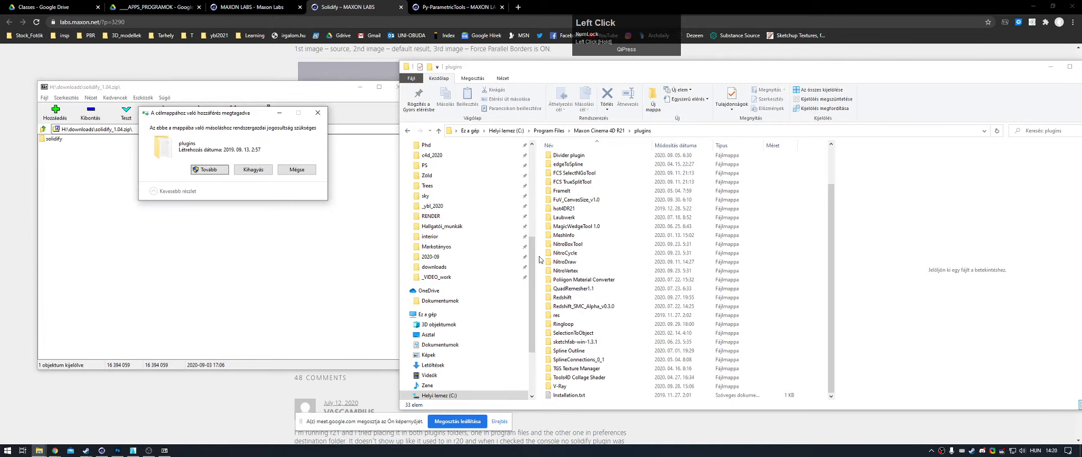
left_click(221, 169)
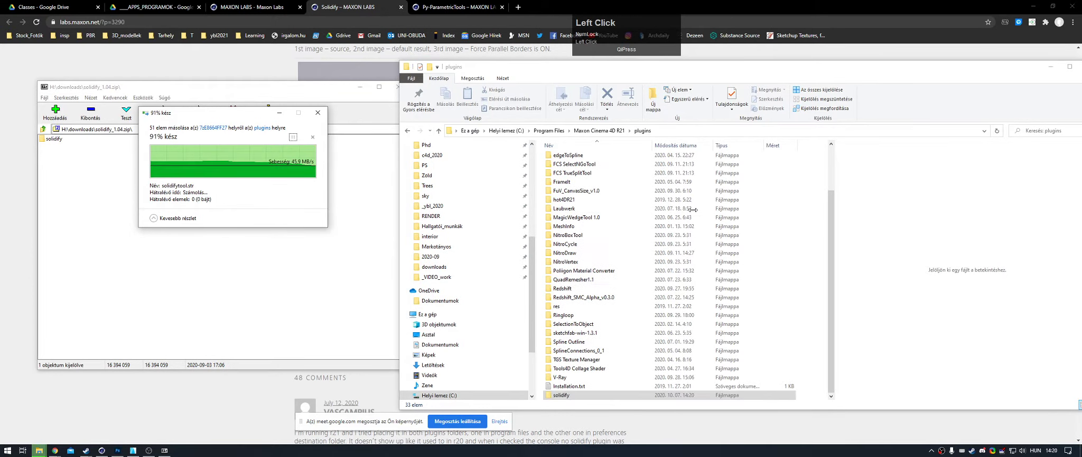
Step: Copy the solidify folder from the archive into the Maxon Cinema 4D R23 plugins folder as well, granting administrator permission
left_click(548, 130)
scroll(615, 328, "down", 5)
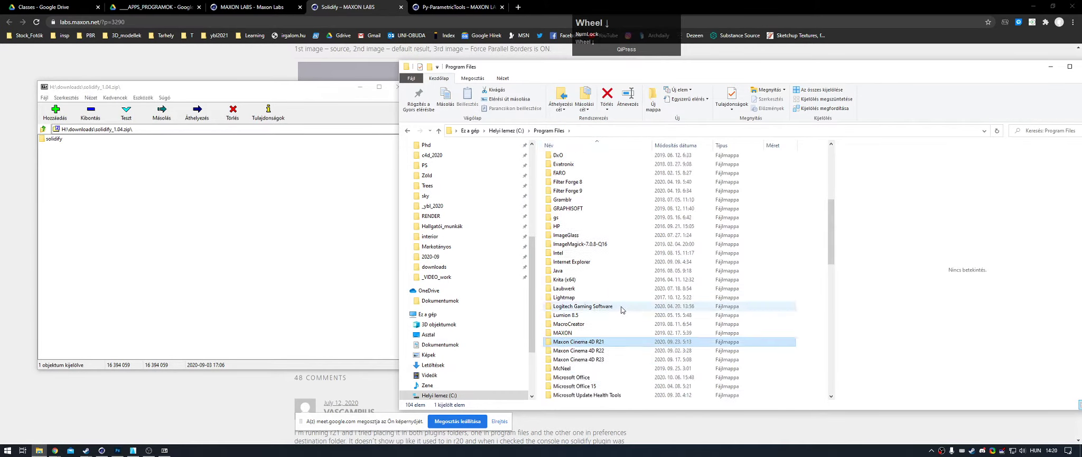
double_click(616, 333)
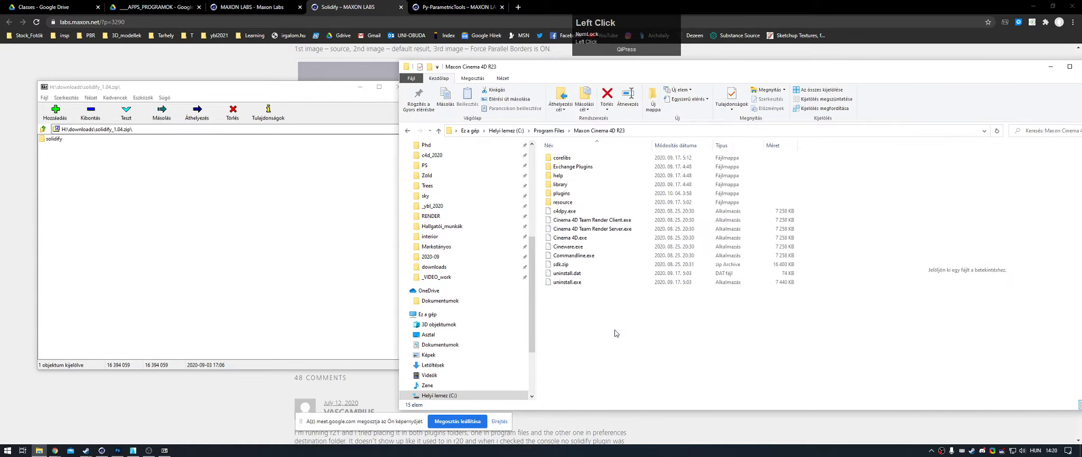
double_click(593, 199)
left_click_drag(259, 138, 610, 264)
left_click(530, 172)
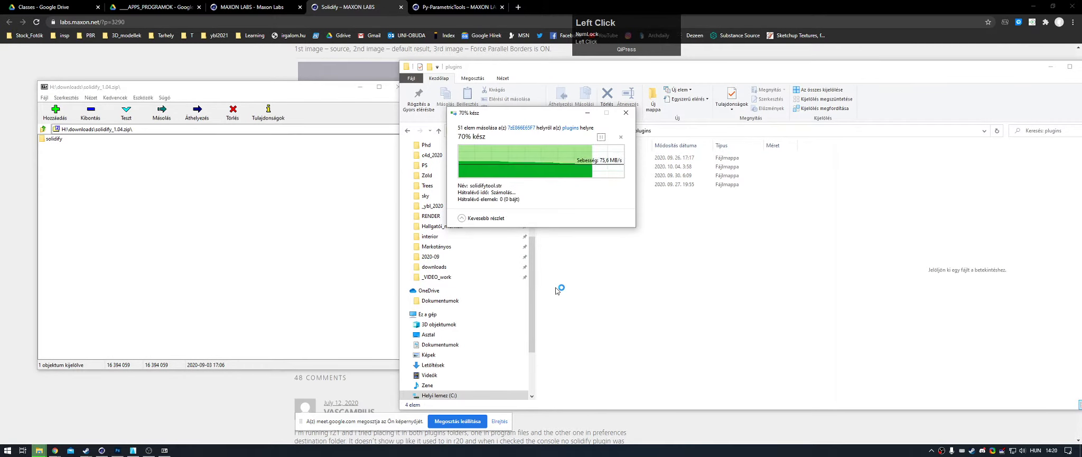
left_click(592, 290)
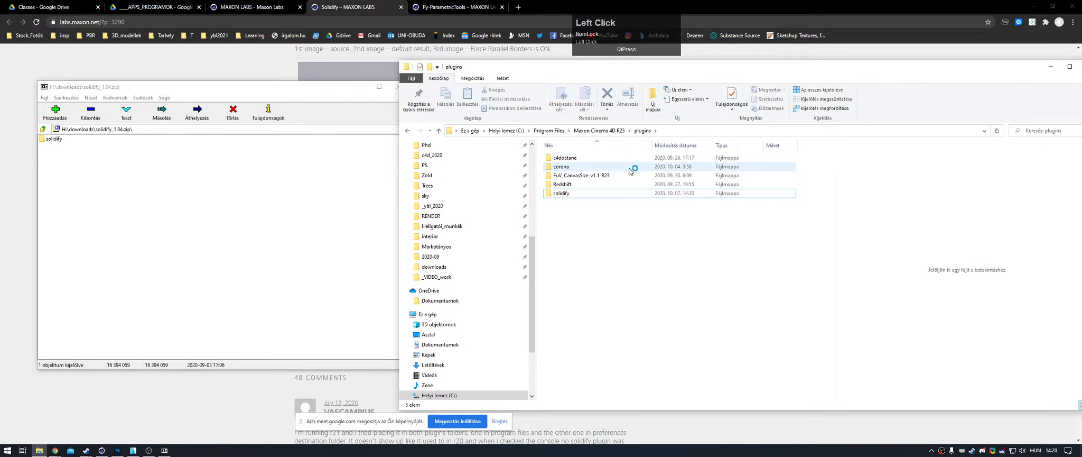
Step: Close the plugins file window and the archive window, and switch back to Cinema 4D
left_click(613, 130)
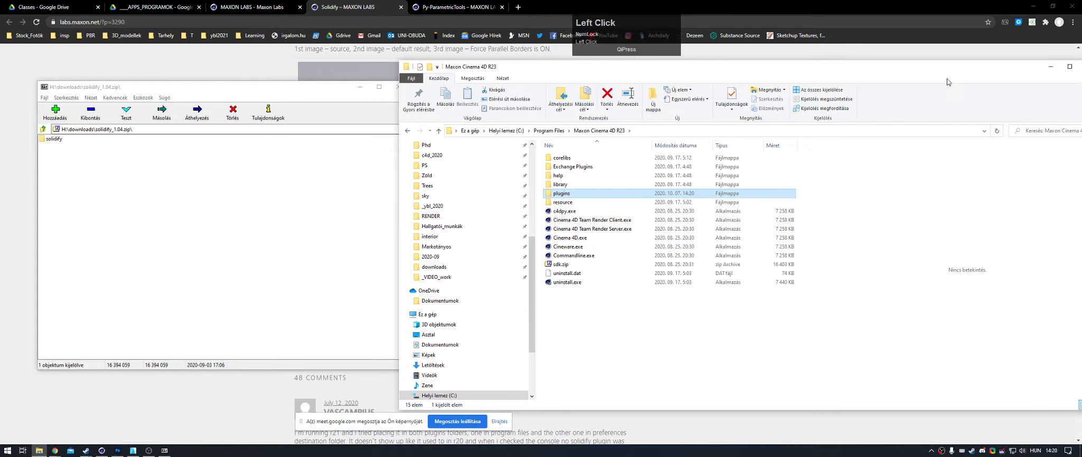
left_click_drag(1017, 67, 946, 79)
left_click(1019, 79)
left_click(399, 85)
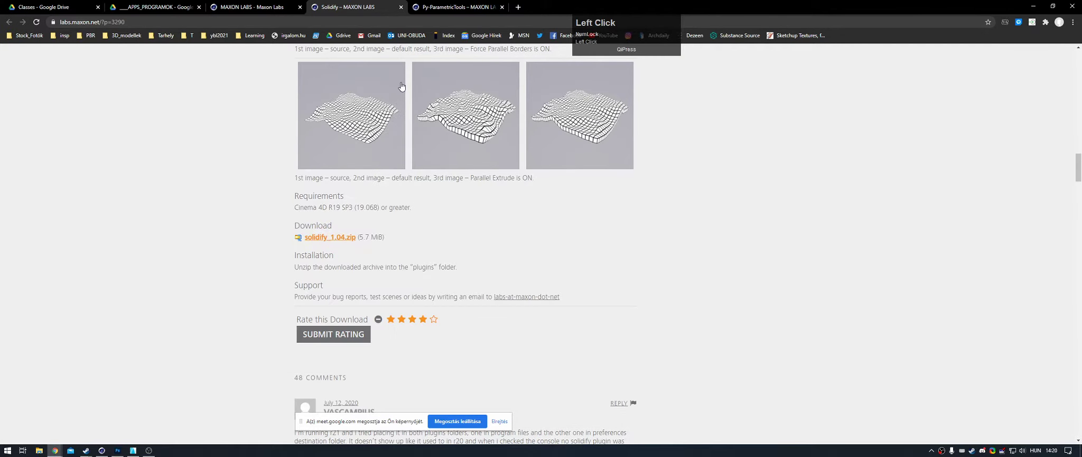
left_click(102, 449)
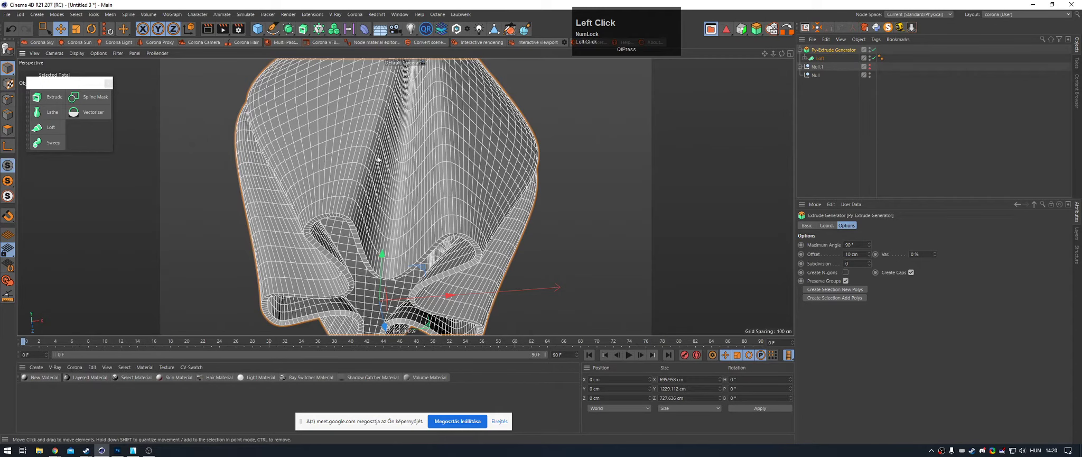
Step: Save the vase scene as LOFT_surfaces in the ENG_Generative_design folder under _ybl_2020
key("ctrl+s")
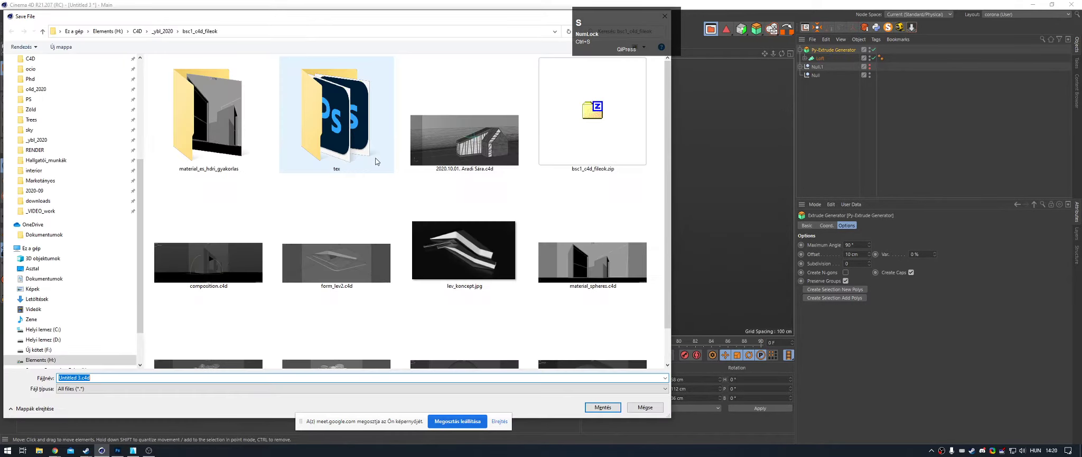
left_click(162, 31)
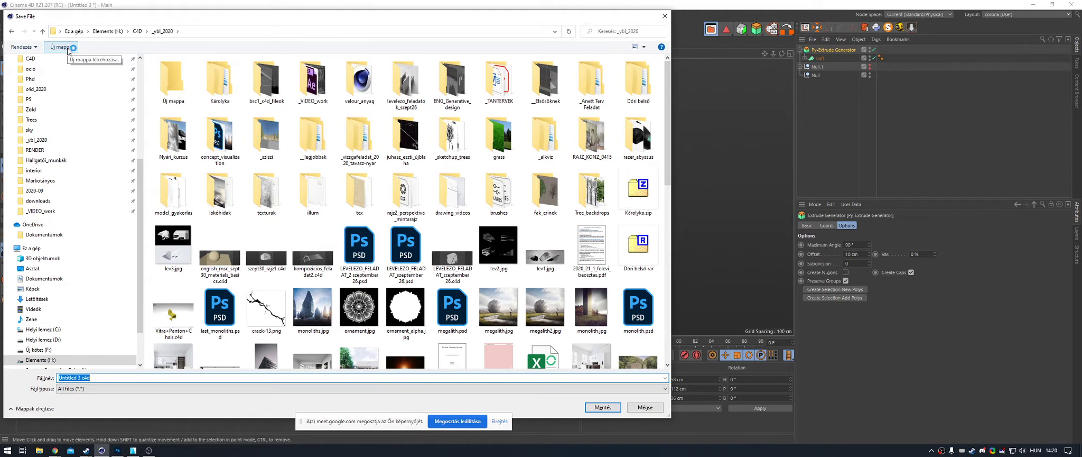
double_click(465, 84)
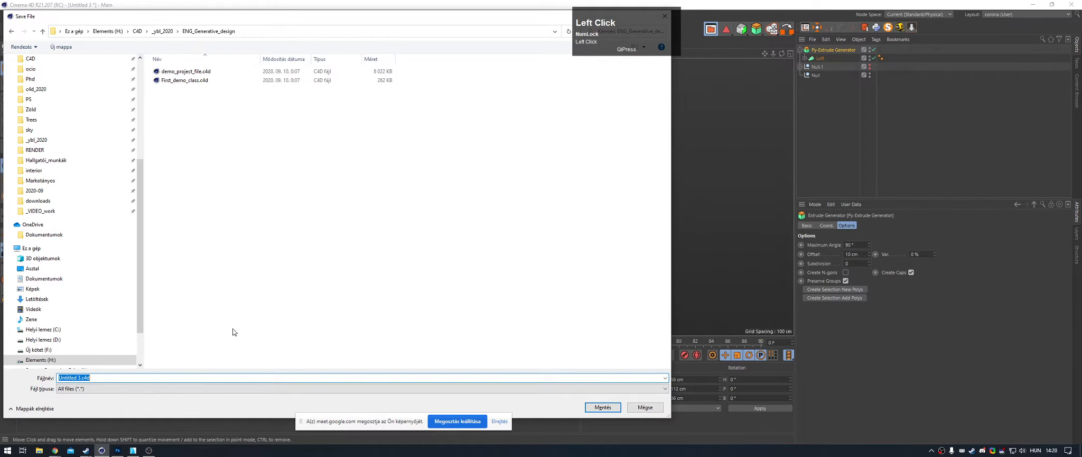
type("LOFT_su")
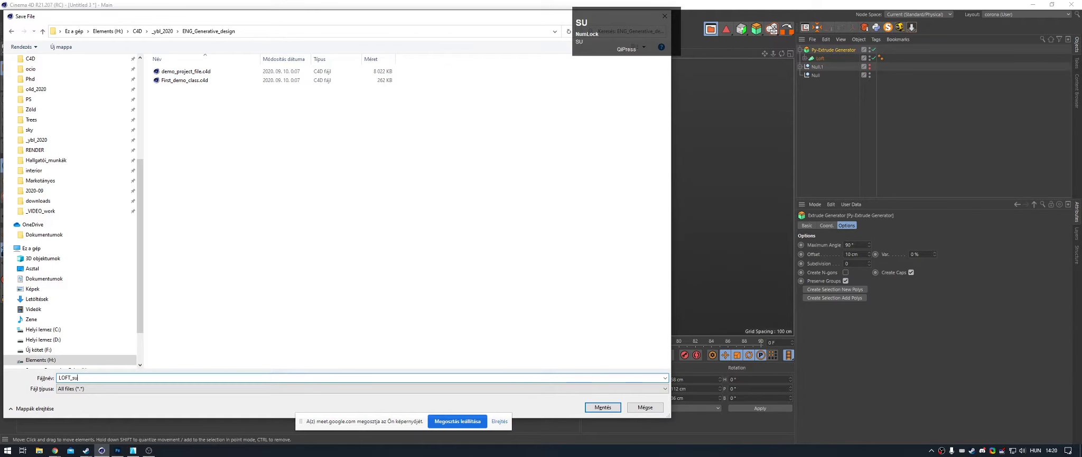
type("rfaces")
key("Return")
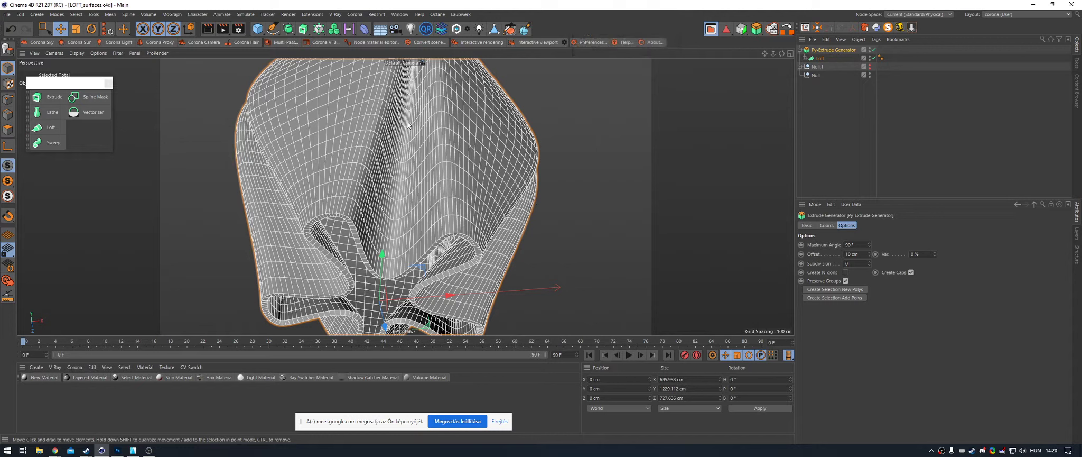
key("ctrl")
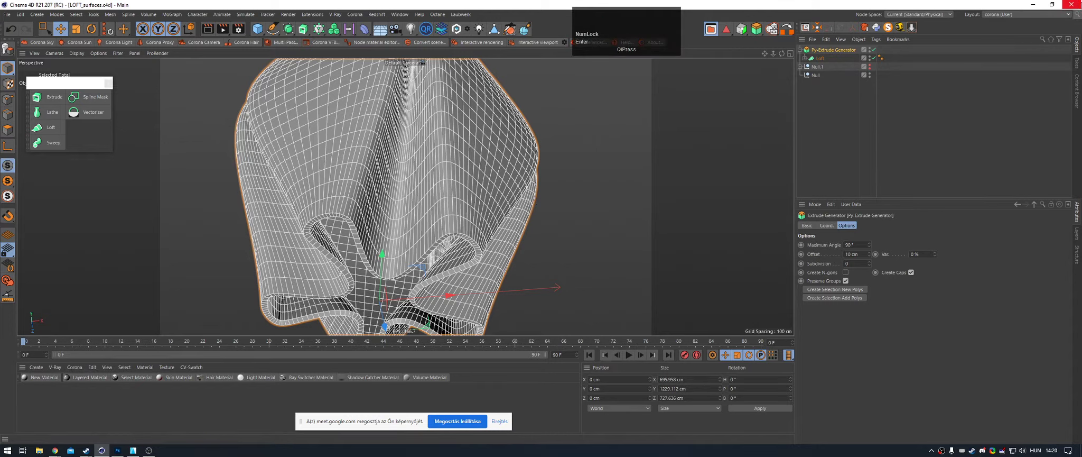
Step: Close Cinema 4D and start Maxon Cinema 4D R21 again, checking the installation comments on the Solidify page
left_click(1071, 4)
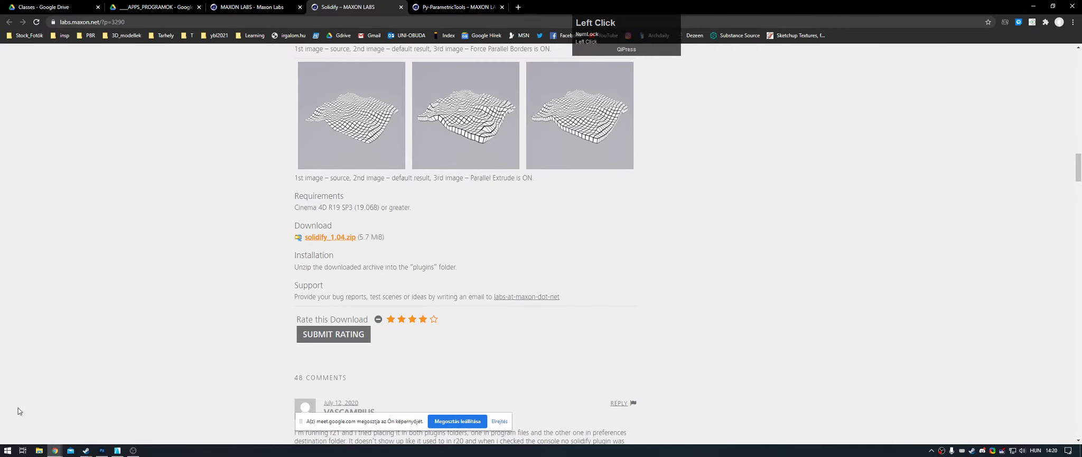
left_click(8, 449)
left_click(384, 329)
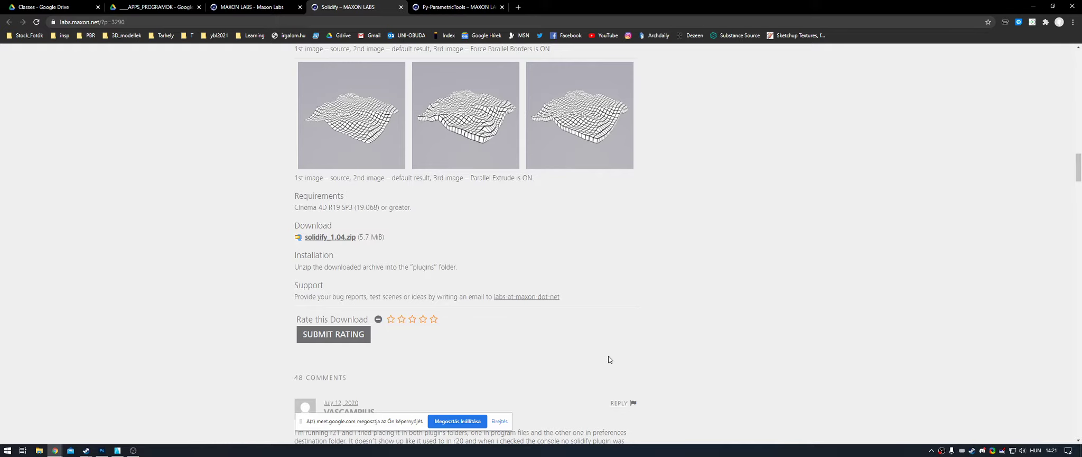
scroll(609, 355, "down", 4)
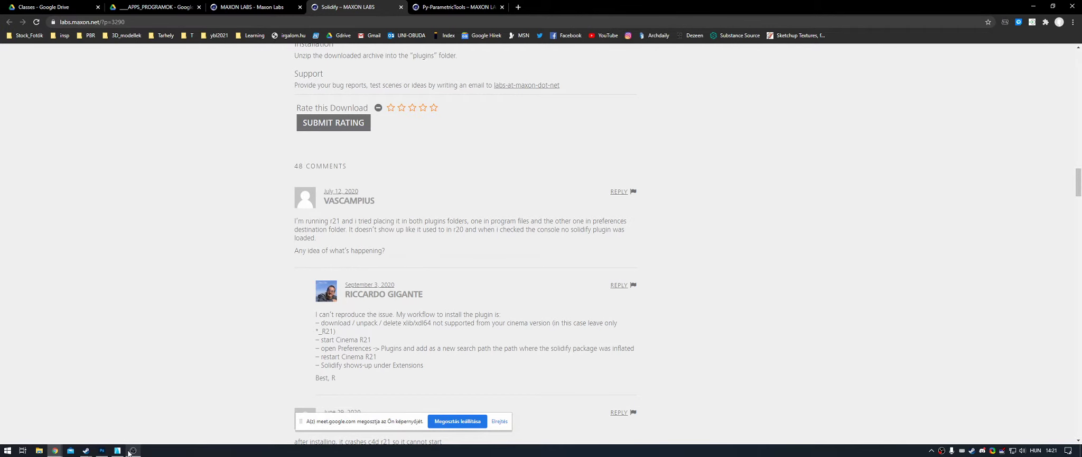
scroll(214, 273, "up", 7)
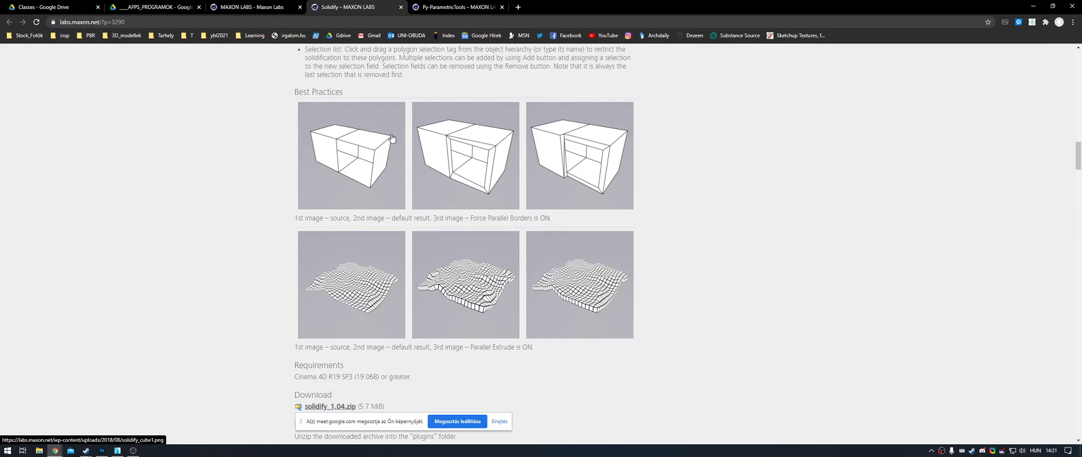
left_click(201, 228)
left_click(7, 450)
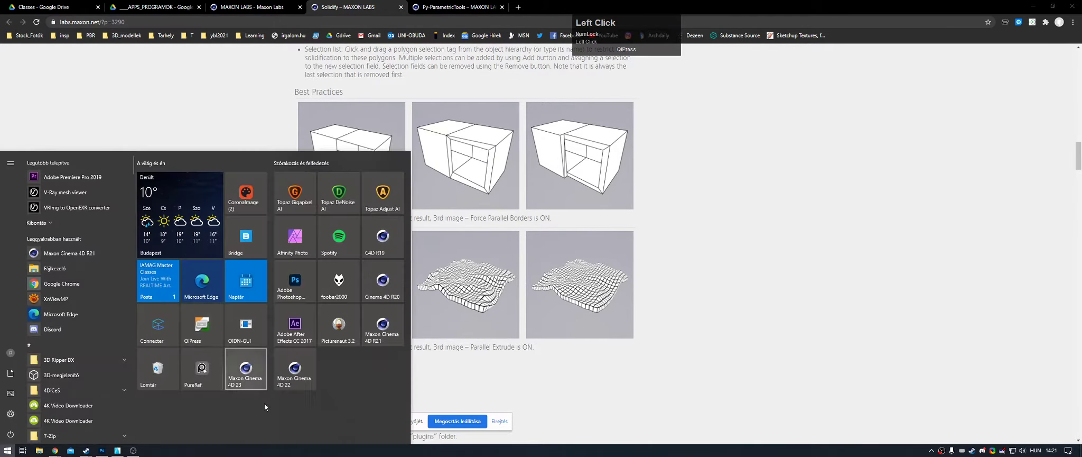
left_click(379, 314)
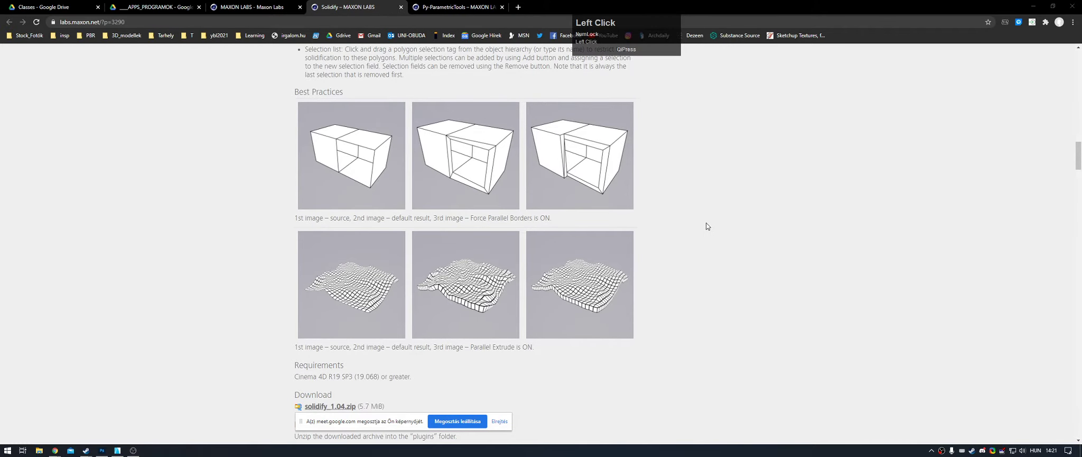
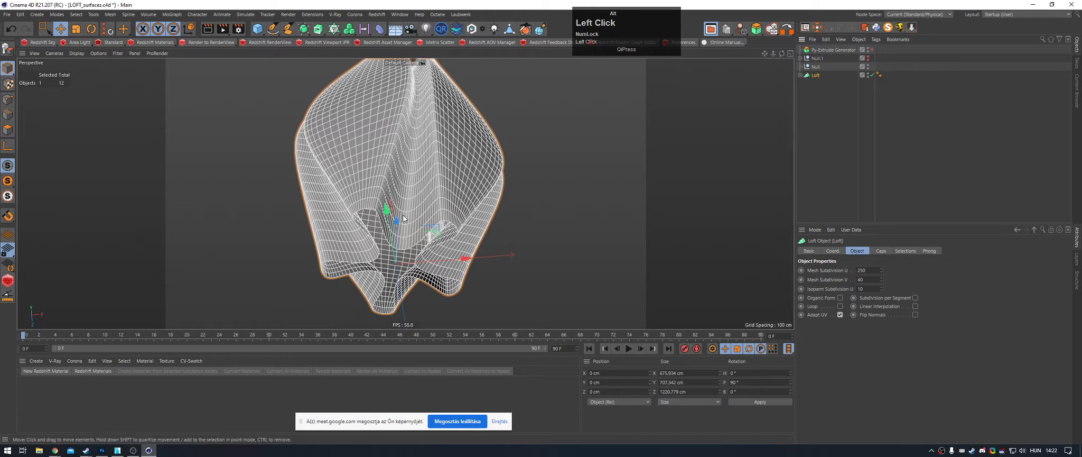
Step: Detach the Solidify plugin commands as a floating palette over the viewport and move the screen-sharing notice aside
right_click_drag(405, 219, 508, 41, "alt")
left_click(316, 15)
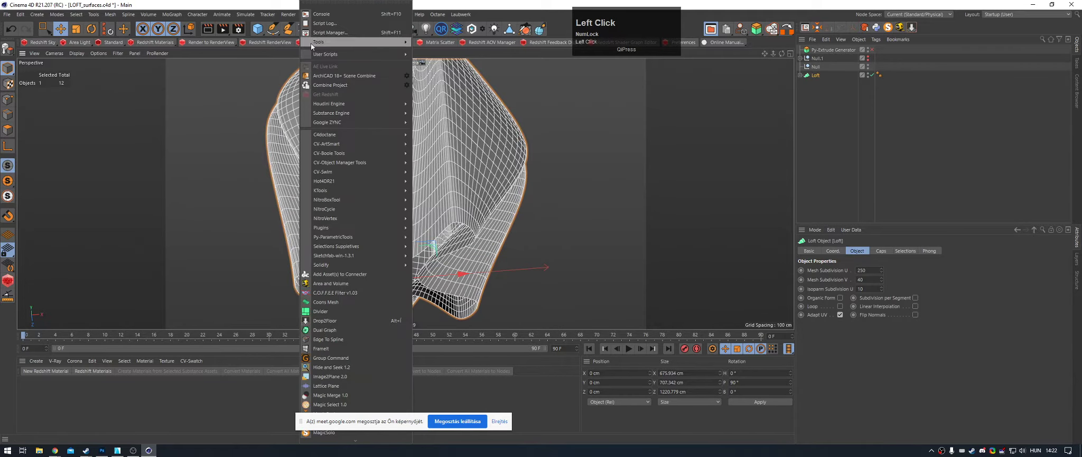
mouse_move(356, 455)
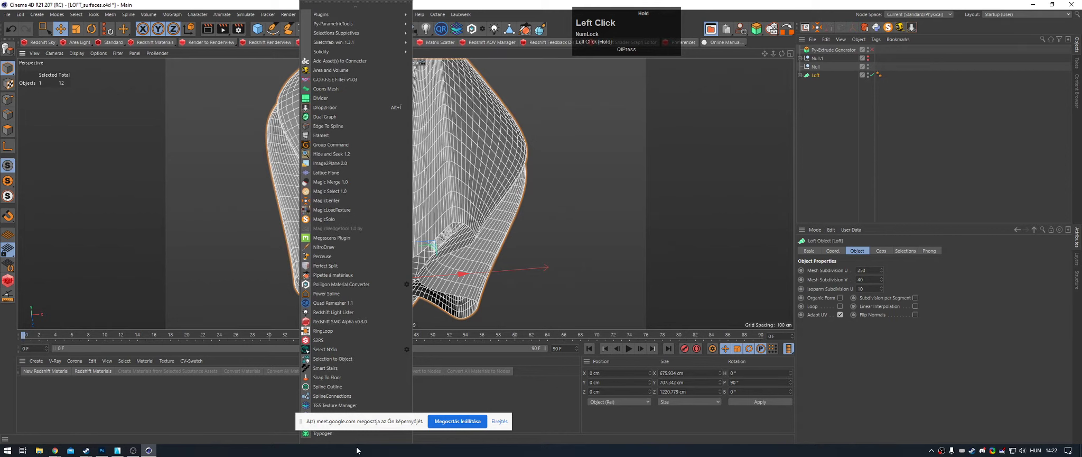
left_click(352, 416)
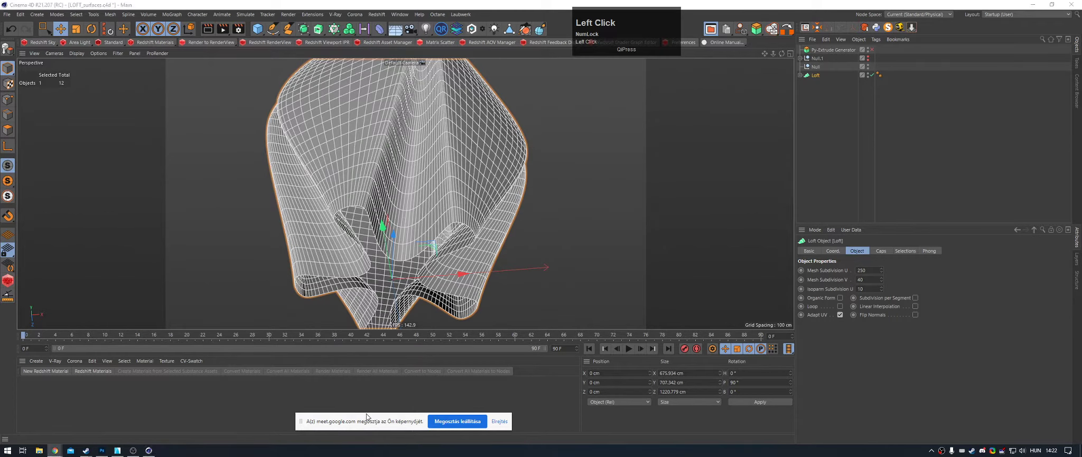
left_click_drag(367, 417, 622, 413)
left_click(312, 14)
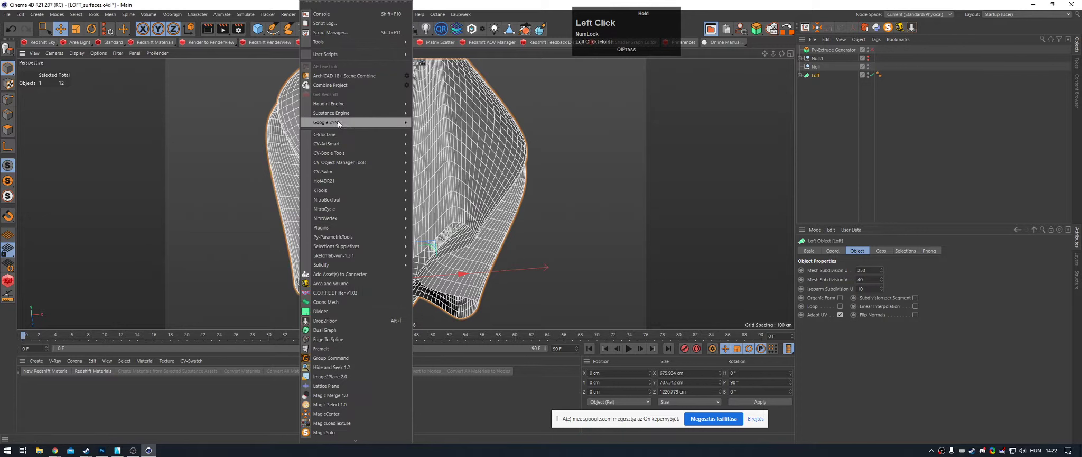
mouse_move(364, 264)
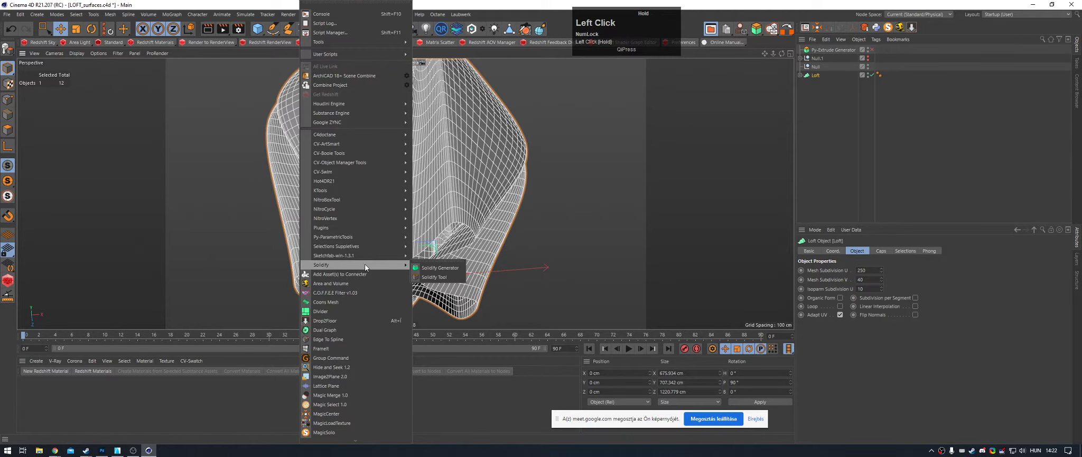
left_click(441, 264)
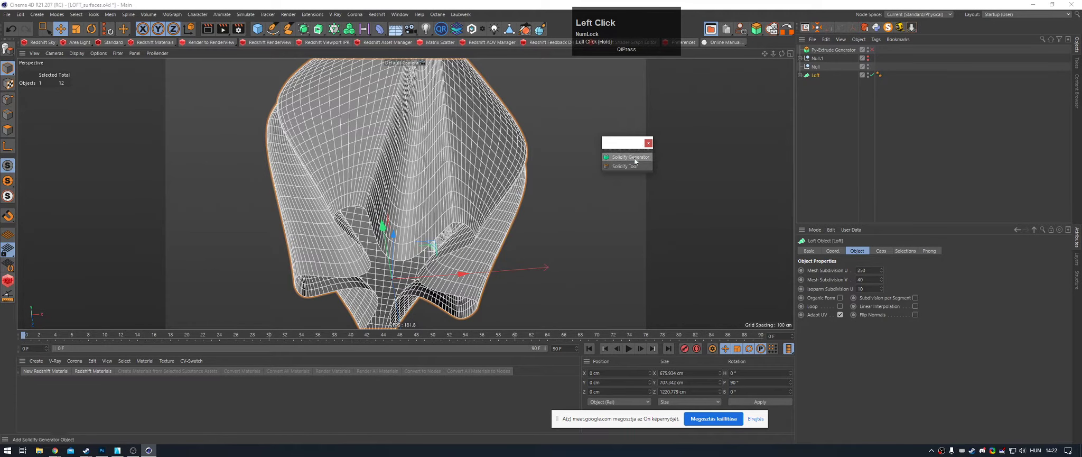
Step: Replace the Py-Extrude Generator with a Solidify Generator and place the Loft inside it
left_click(635, 157)
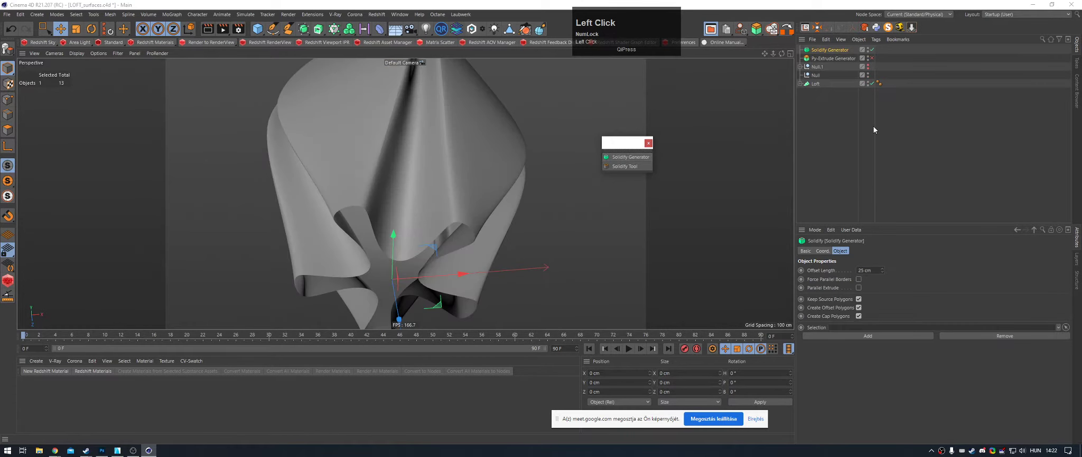
left_click(828, 59)
key("Delete")
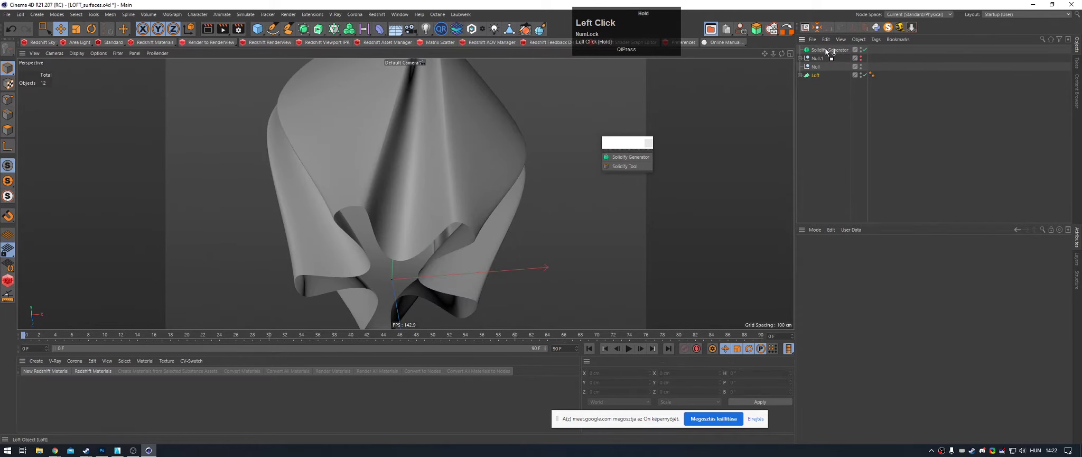
left_click_drag(827, 50, 829, 51)
Step: Examine the vase's rim, folds and base from several angles to check the wall thickness under the Solidify Generator
right_click_drag(410, 188, 829, 65, "alt")
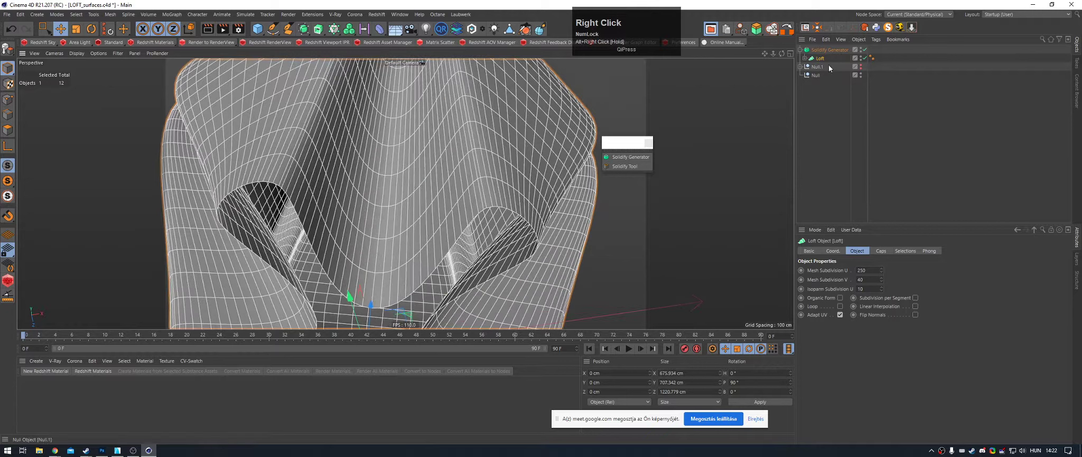
left_click(829, 50)
middle_click_drag(503, 192, 479, 147, "alt")
left_click_drag(479, 147, 463, 153, "alt")
right_click_drag(463, 153, 512, 139, "alt")
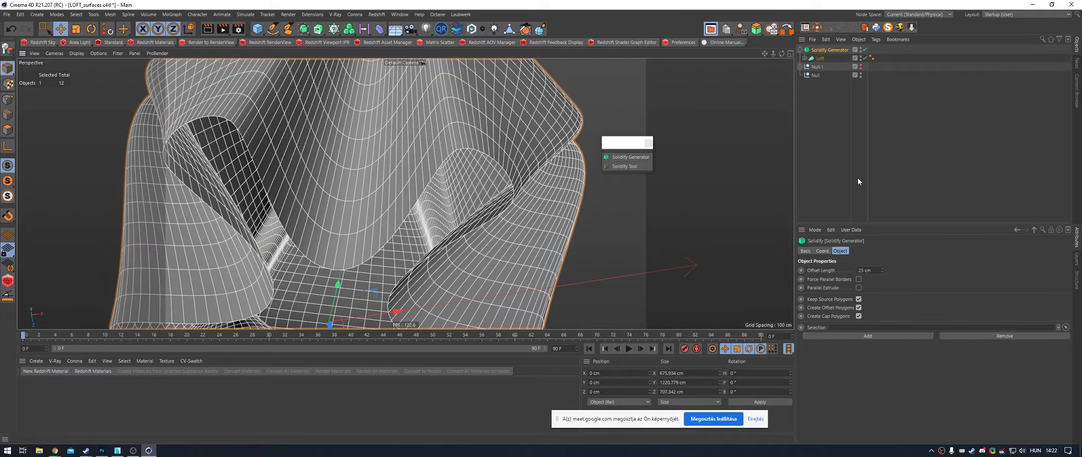
right_click_drag(485, 197, 441, 185, "alt")
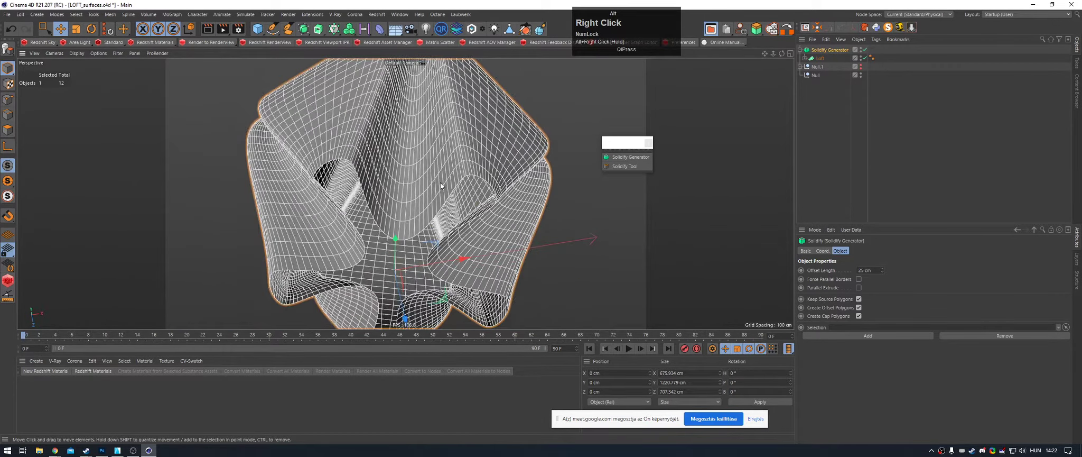
middle_click_drag(441, 185, 454, 249, "alt")
middle_click_drag(488, 92, 489, 144, "alt")
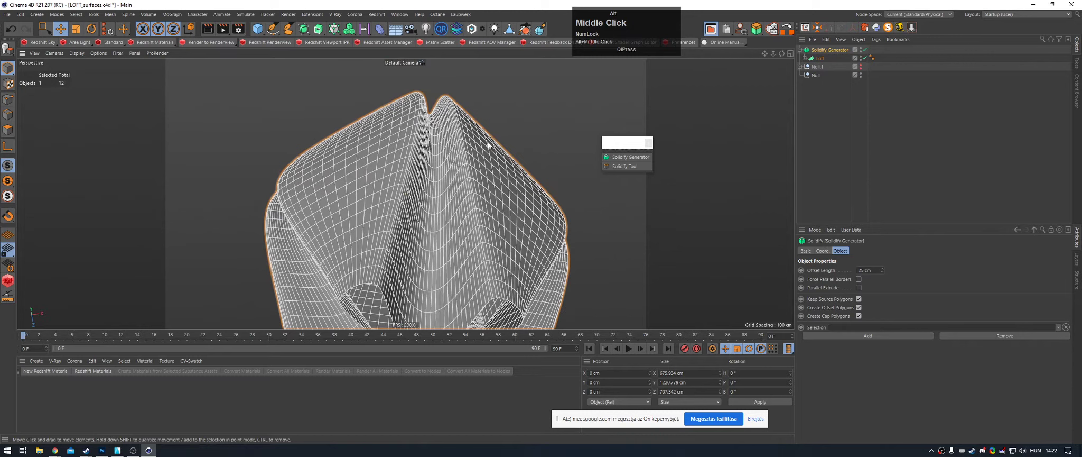
left_click_drag(495, 156, 479, 131, "alt")
right_click_drag(479, 131, 449, 291, "alt")
middle_click_drag(450, 291, 487, 327, "alt")
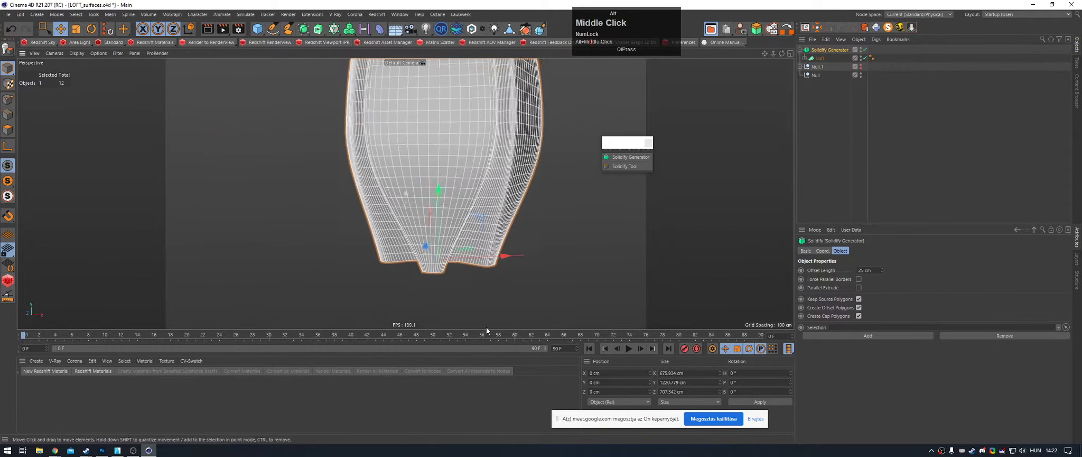
scroll(523, 215, "up", 2, "alt")
right_click_drag(524, 212, 420, 229, "alt")
middle_click_drag(420, 229, 388, 251, "alt")
scroll(423, 246, "down", 1)
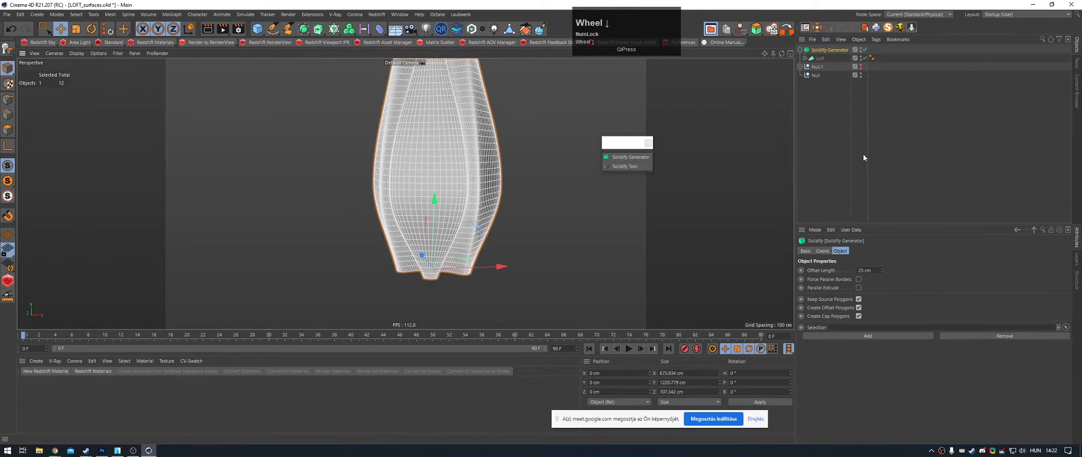
left_click(865, 158)
scroll(473, 233, "down", 2)
scroll(469, 259, "down", 3)
middle_click_drag(462, 102, 441, 144, "alt")
left_click_drag(441, 144, 349, 88, "alt")
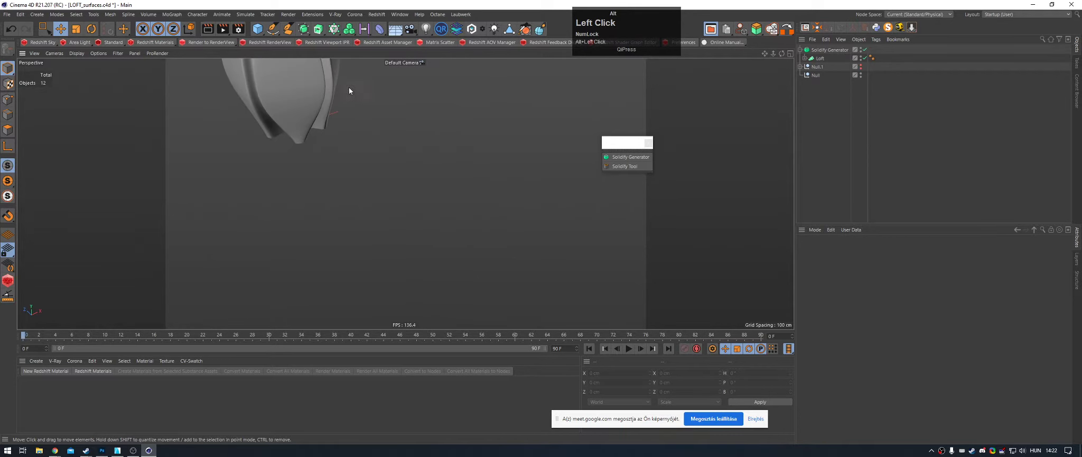
middle_click_drag(361, 87, 457, 225, "alt")
right_click_drag(430, 137, 625, 169, "alt")
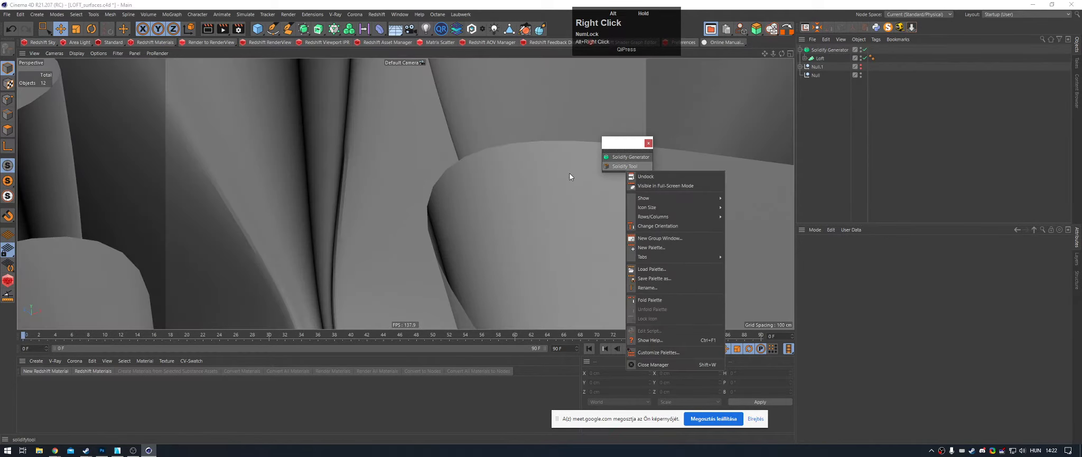
right_click_drag(512, 179, 450, 185, "alt")
middle_click_drag(450, 185, 426, 180, "alt")
right_click_drag(426, 181, 435, 193, "alt")
left_click_drag(434, 193, 380, 201, "alt")
Step: Try the Solidify Tool and a larger Offset Length on the Solidify Generator, and undo the length change
left_click(638, 169)
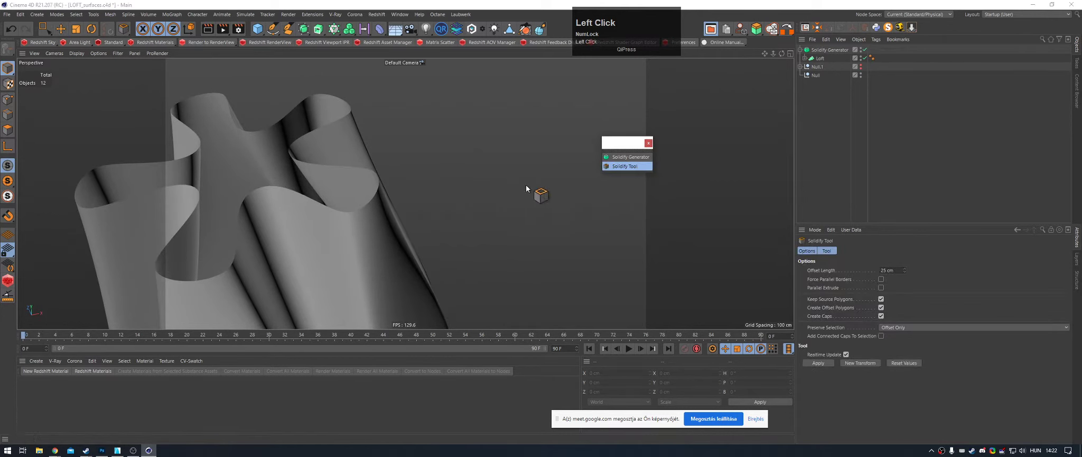
middle_click_drag(527, 188, 688, 147, "alt")
left_click(834, 52)
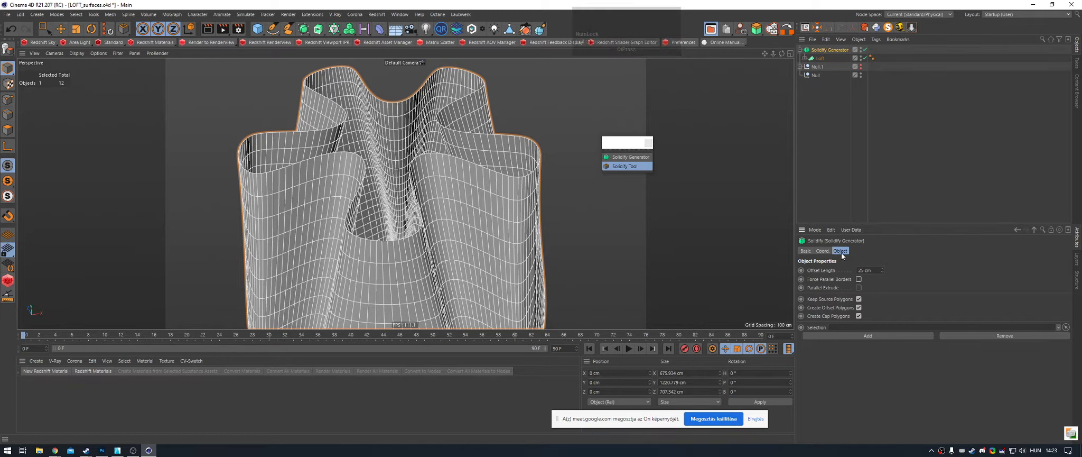
left_click(860, 287)
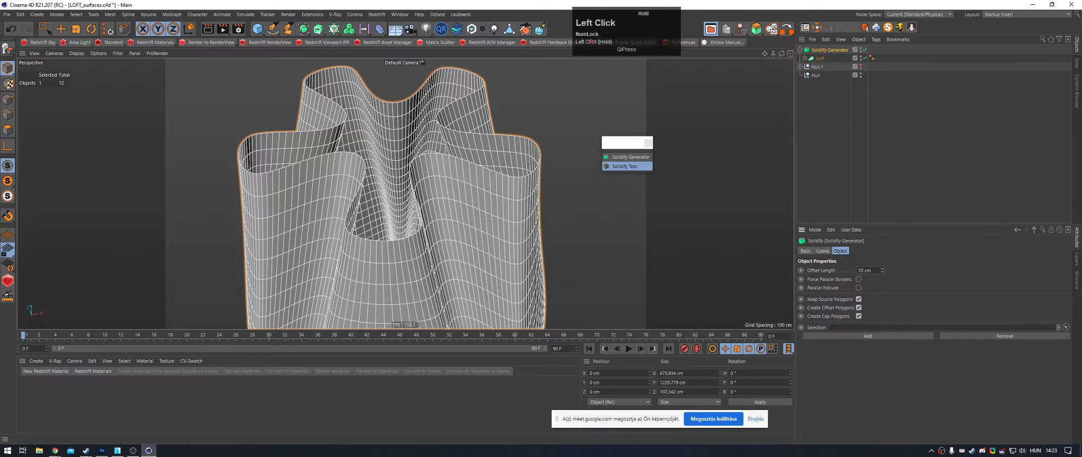
key("ctrl+z")
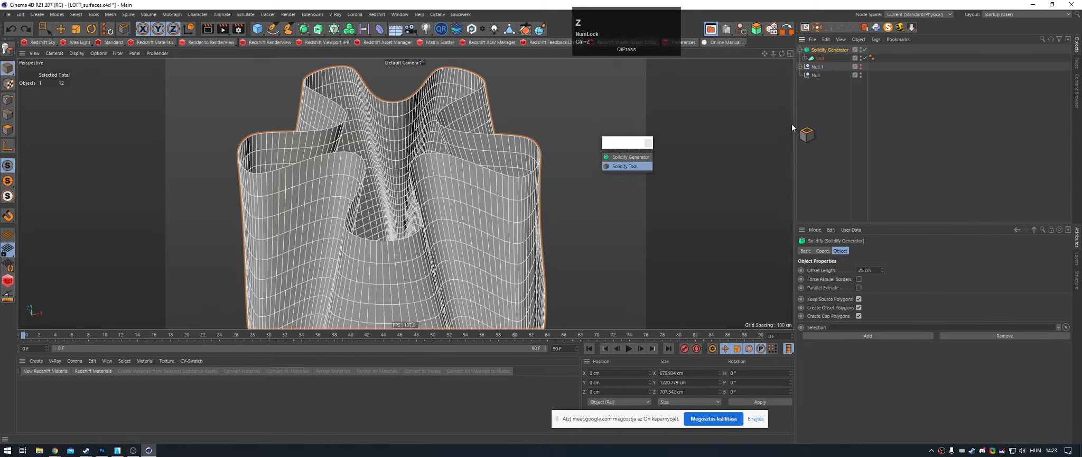
Step: Convert the Loft inside the Solidify Generator to an editable polygon object and switch to the Move tool
left_click(821, 58)
key("c")
left_click(829, 51)
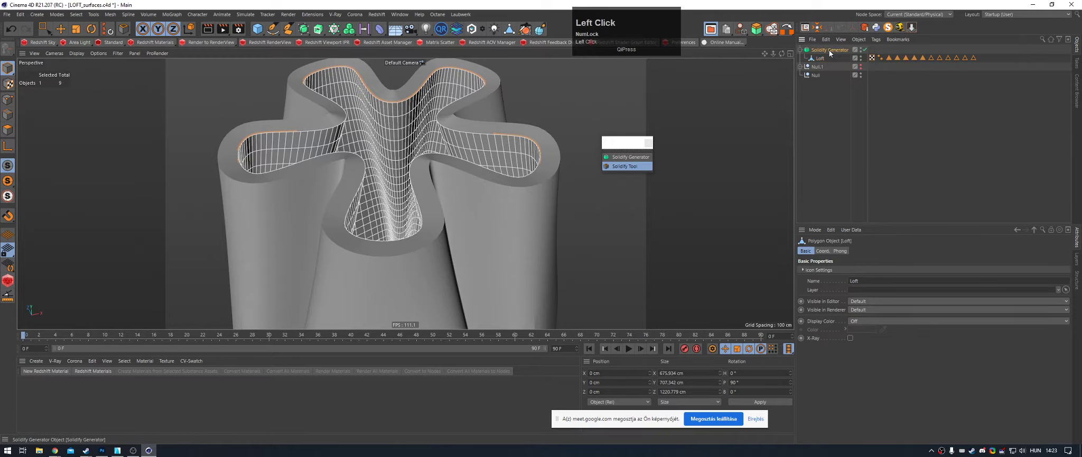
left_click_drag(415, 176, 428, 178, "alt")
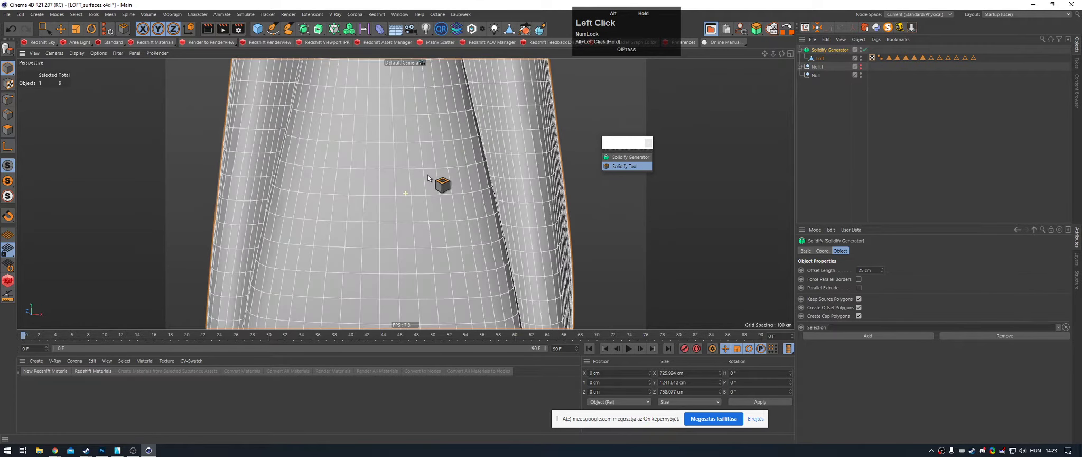
key("e")
Step: Try Parallel Extrude on the Solidify Generator and inspect the vase's rim and walls
middle_click_drag(569, 109, 577, 214, "alt")
left_click(775, 167)
middle_click_drag(467, 169, 488, 227, "alt")
left_click_drag(511, 294, 416, 215, "alt")
right_click_drag(416, 214, 443, 215, "alt")
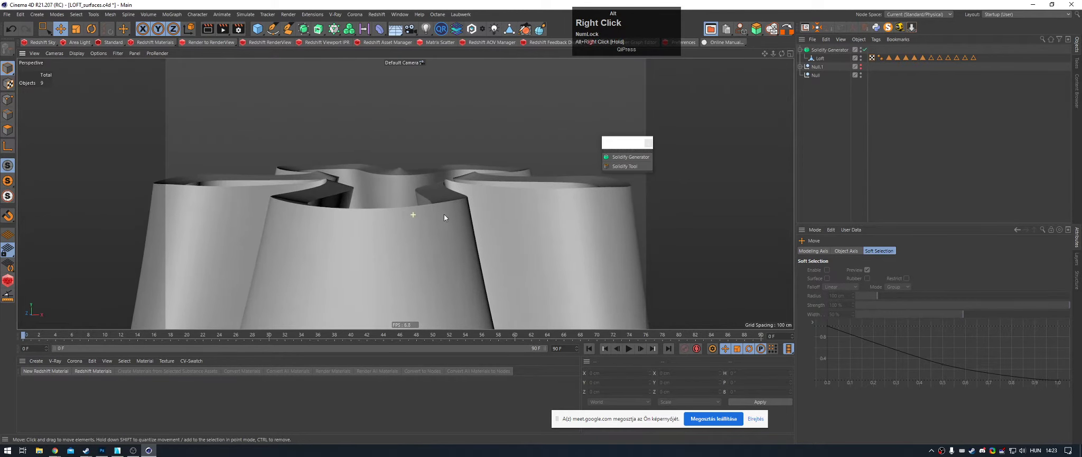
left_click(444, 215)
left_click(859, 288)
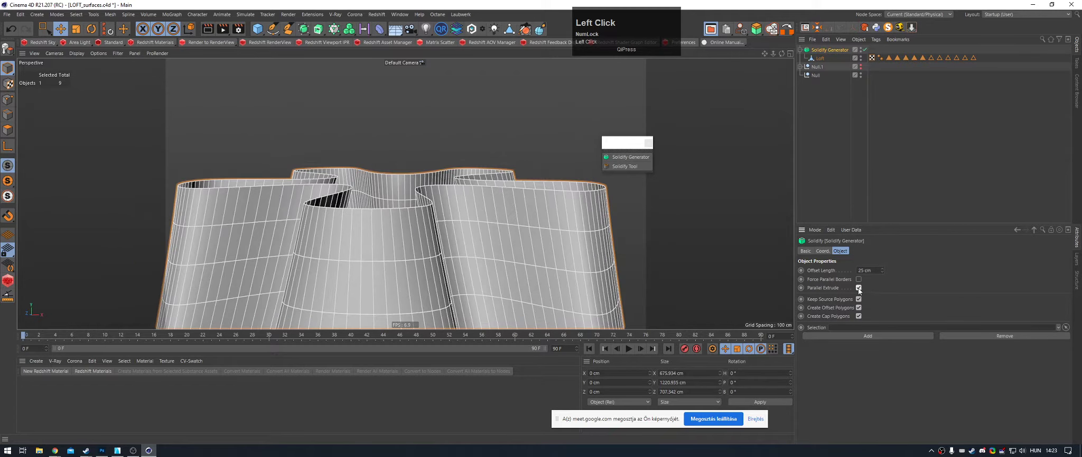
left_click_drag(466, 216, 502, 230, "alt")
middle_click_drag(502, 229, 498, 146, "alt")
right_click_drag(498, 146, 482, 188, "alt")
middle_click_drag(482, 188, 477, 145, "alt")
left_click_drag(477, 145, 495, 113, "alt")
middle_click_drag(515, 170, 510, 138, "alt")
scroll(492, 127, "down", 2, "alt")
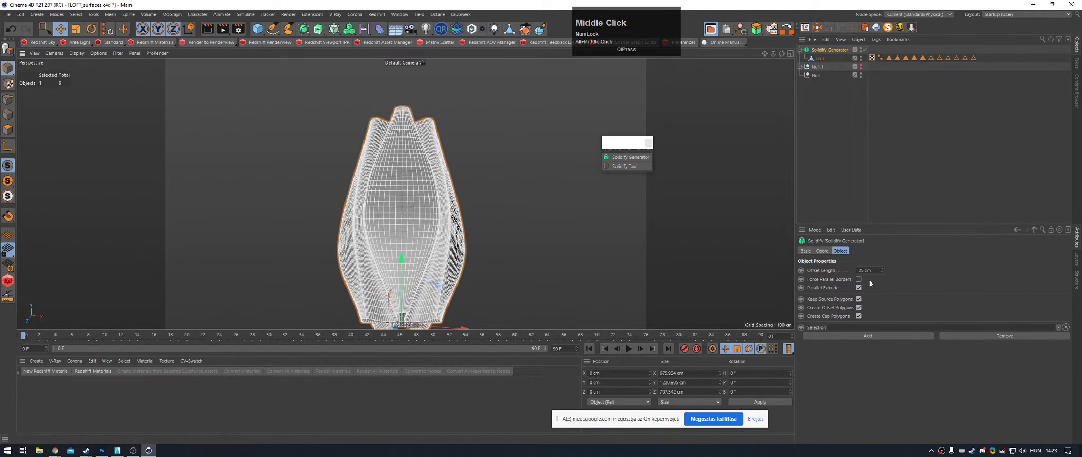
Step: Turn off Parallel Extrude, enable Force Parallel Borders on the Solidify Generator, and check the vase's rim
left_click_drag(480, 143, 482, 183, "alt")
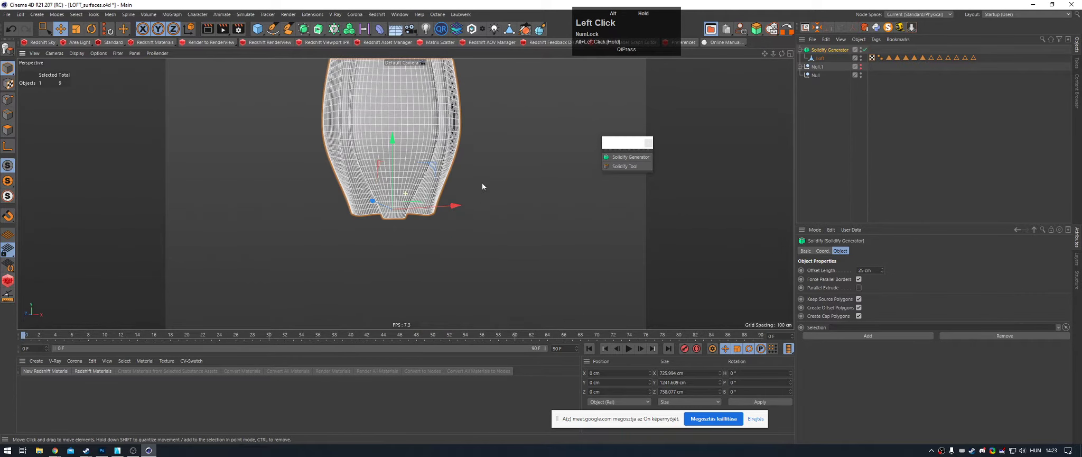
middle_click_drag(477, 181, 499, 281, "alt")
middle_click_drag(463, 97, 466, 159, "alt")
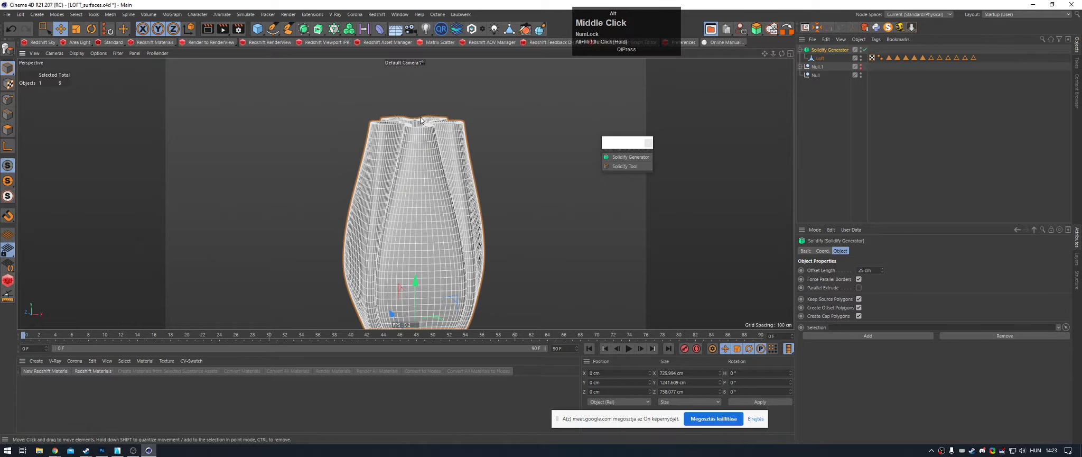
right_click_drag(421, 116, 526, 173, "alt")
left_click_drag(526, 173, 510, 174, "alt")
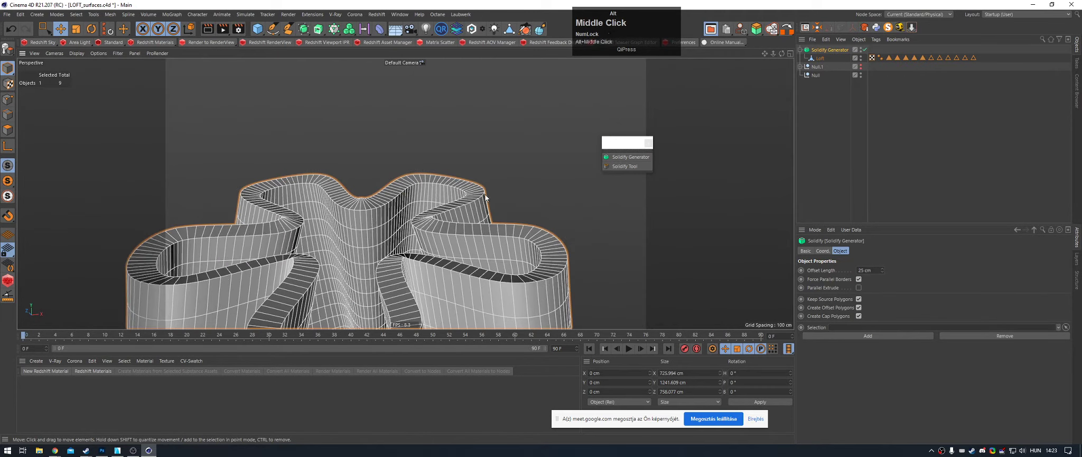
Step: Try the Solidify Generator with Force Parallel Borders turned off, and deselect it to check the vase's rim
middle_click_drag(510, 175, 561, 196, "alt")
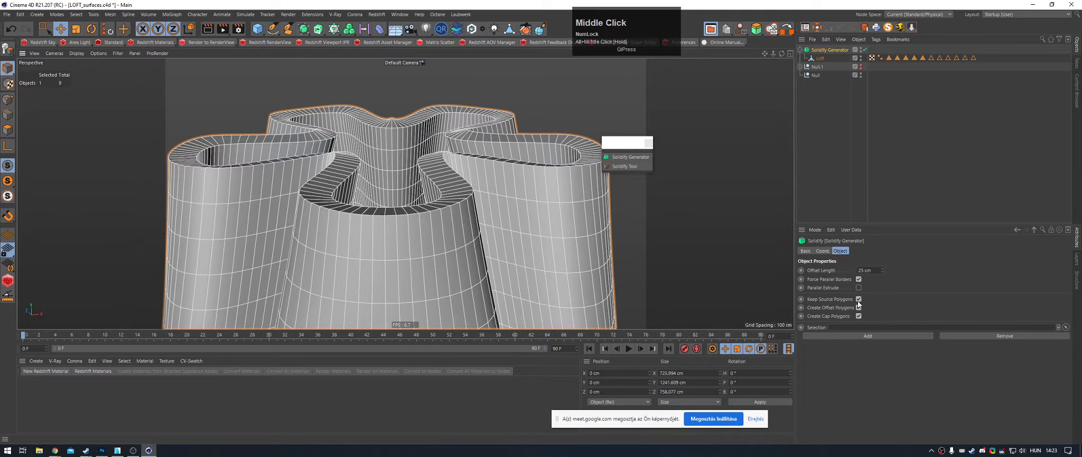
left_click(859, 280)
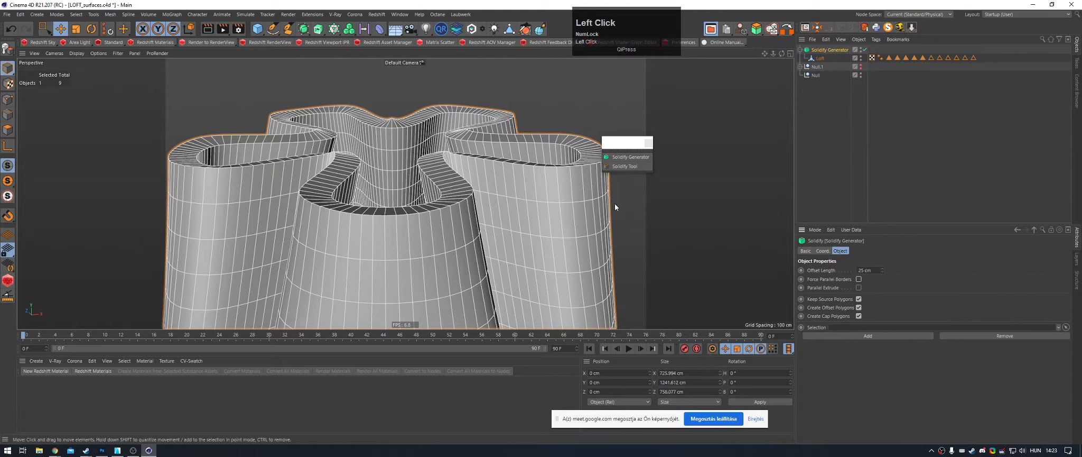
left_click(317, 17)
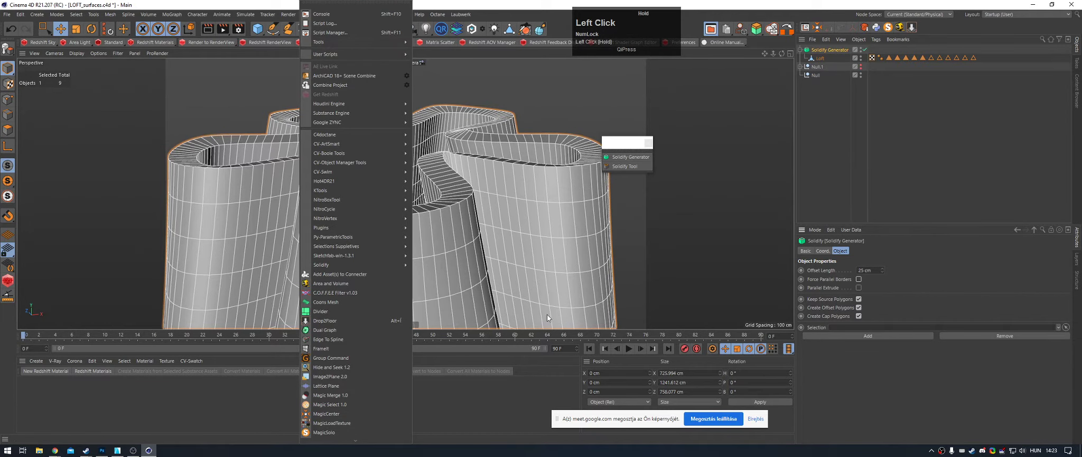
left_click(980, 115)
left_click(980, 115)
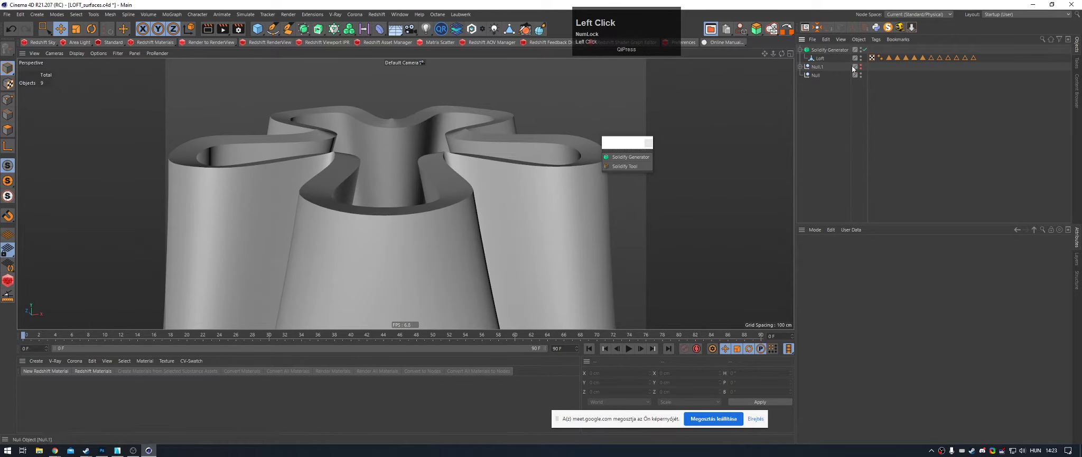
Step: Undo the recent changes back to the parametric Loft and move the Loft out of the Solidify Generator
key("ctrl+z")
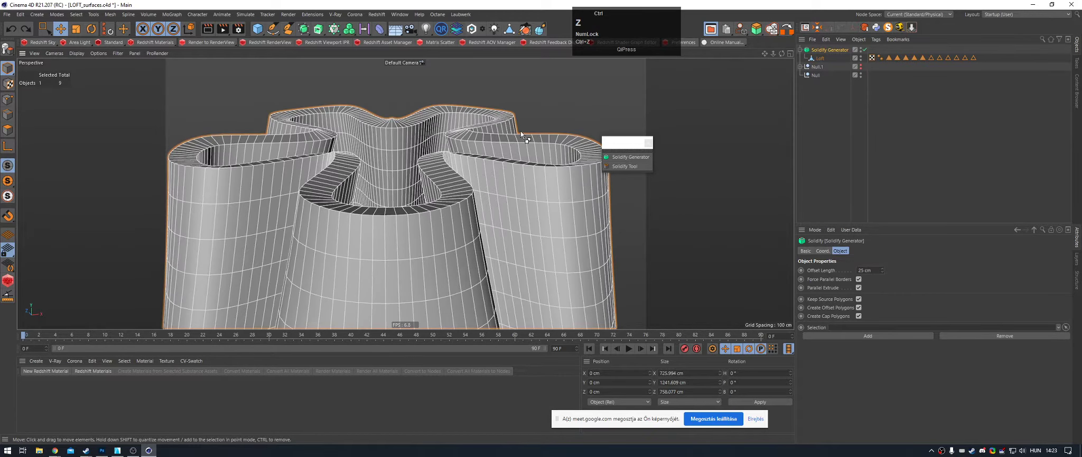
key("ctrl+z")
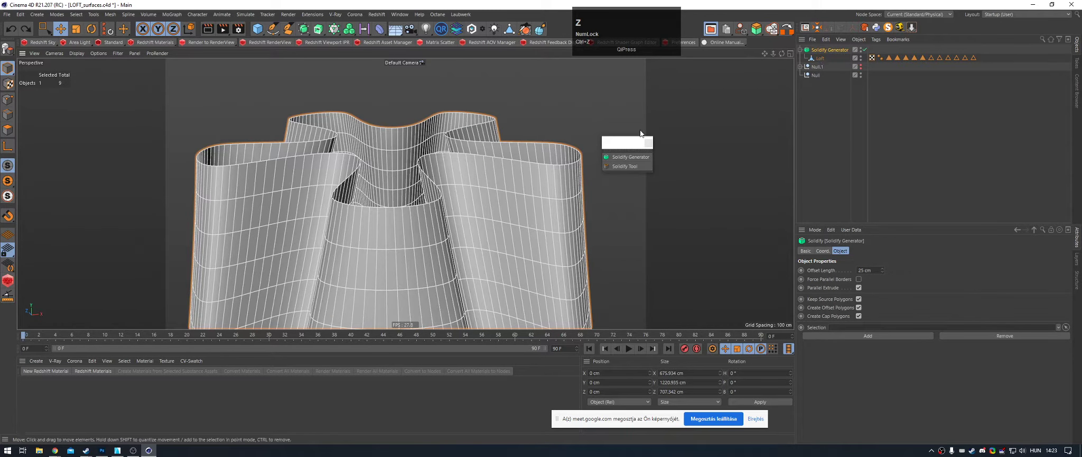
key("ctrl+y")
key("ctrl+z")
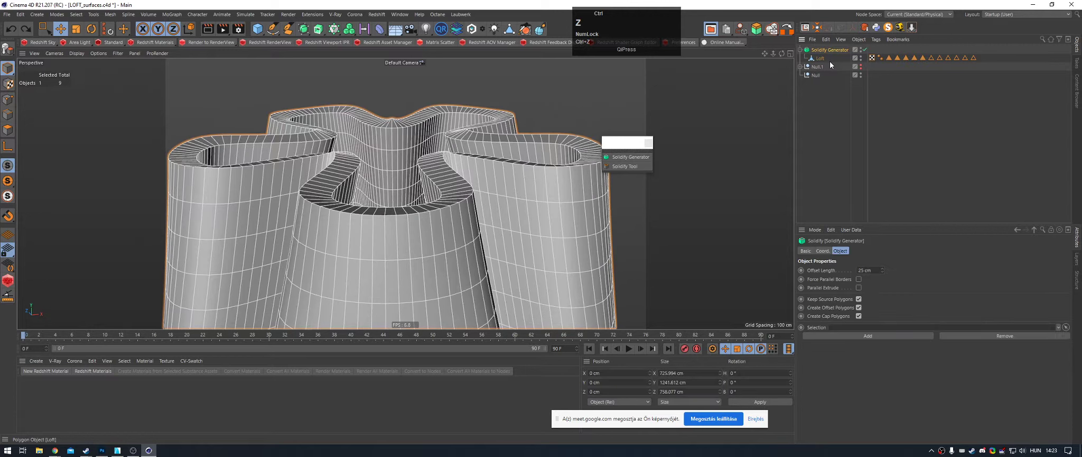
left_click(823, 57)
left_click_drag(823, 57, 819, 80)
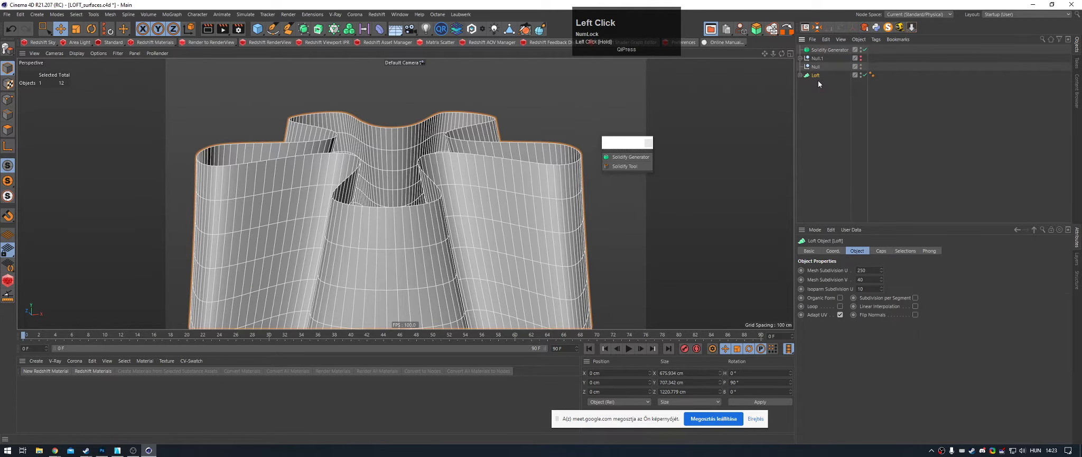
Step: Delete the second null object and the Solidify Generator from the scene
left_click(819, 65)
key("Delete")
left_click(821, 50)
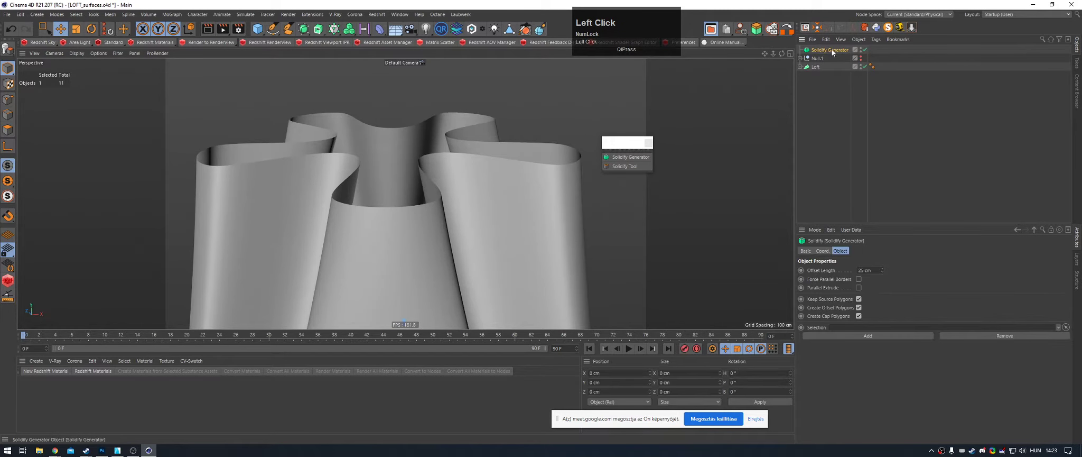
key("Delete")
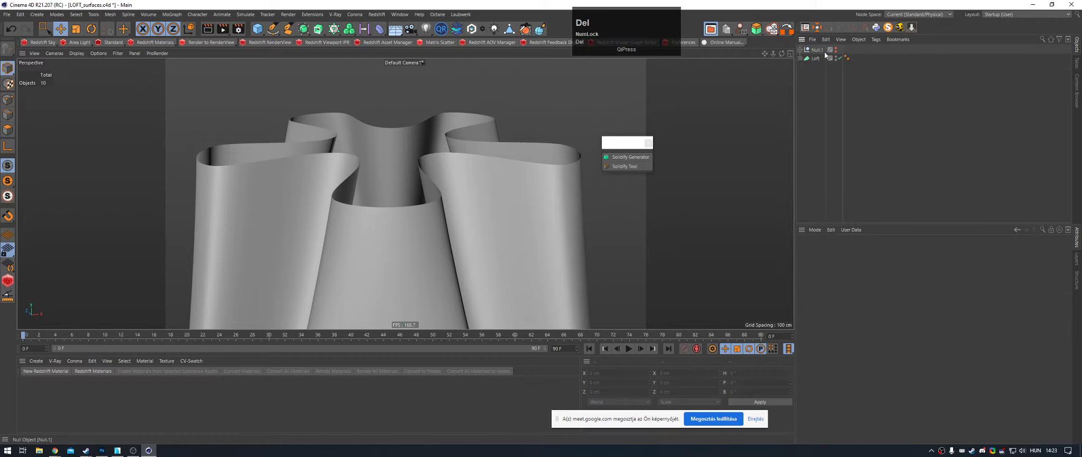
Step: Select the Loft and examine the vase's interior and the open outline at its base
left_click(817, 57)
left_click_drag(457, 149, 423, 165, "alt")
left_click(829, 120)
right_click_drag(476, 153, 456, 168, "alt")
middle_click_drag(505, 171, 481, 167, "alt")
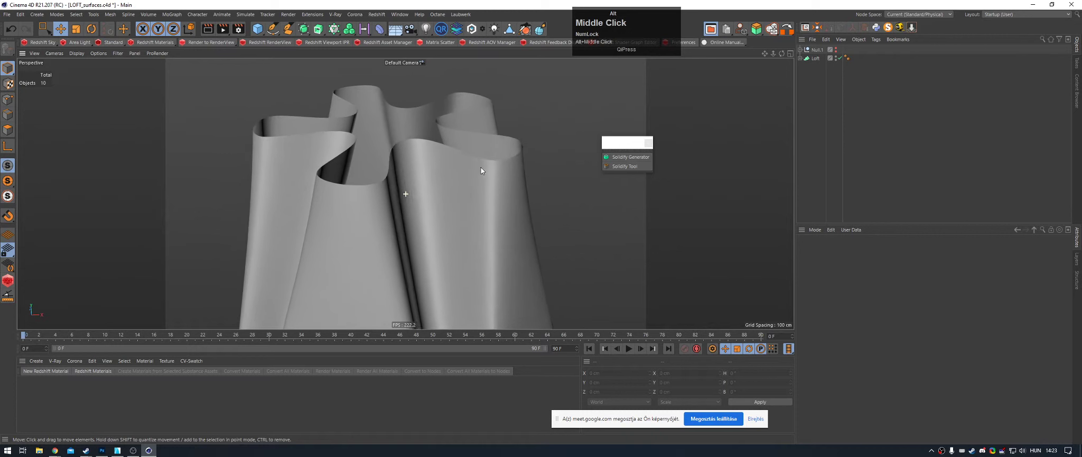
scroll(479, 164, "down", 2)
left_click_drag(478, 163, 479, 170, "alt")
left_click(815, 59)
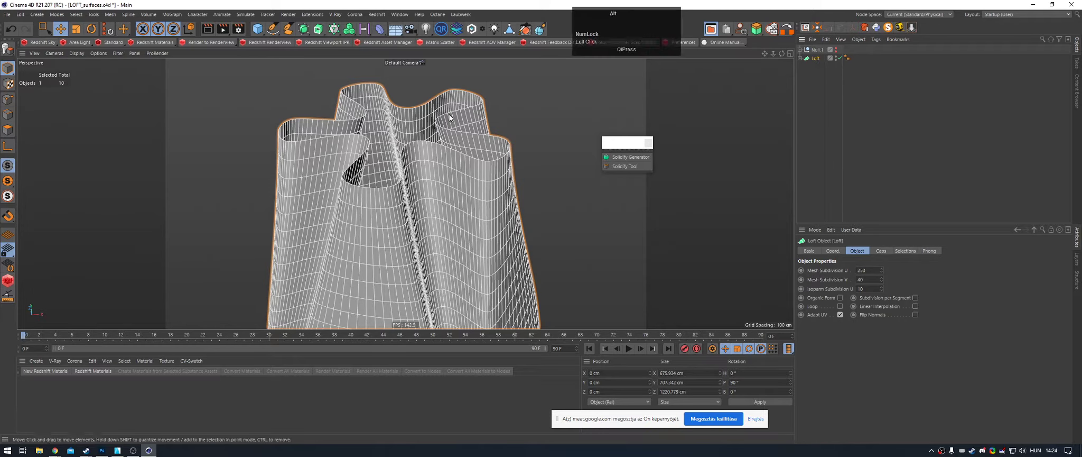
left_click_drag(459, 132, 473, 217, "alt")
right_click_drag(413, 165, 627, 161, "alt")
right_click(628, 160, "alt")
right_click_drag(481, 179, 417, 185, "alt")
middle_click_drag(417, 185, 489, 179, "alt")
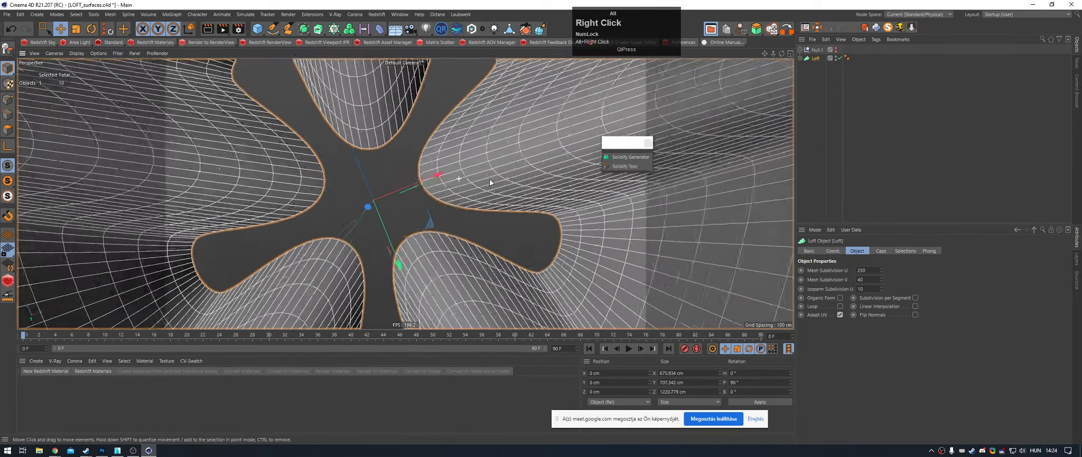
left_click_drag(489, 178, 417, 101, "alt")
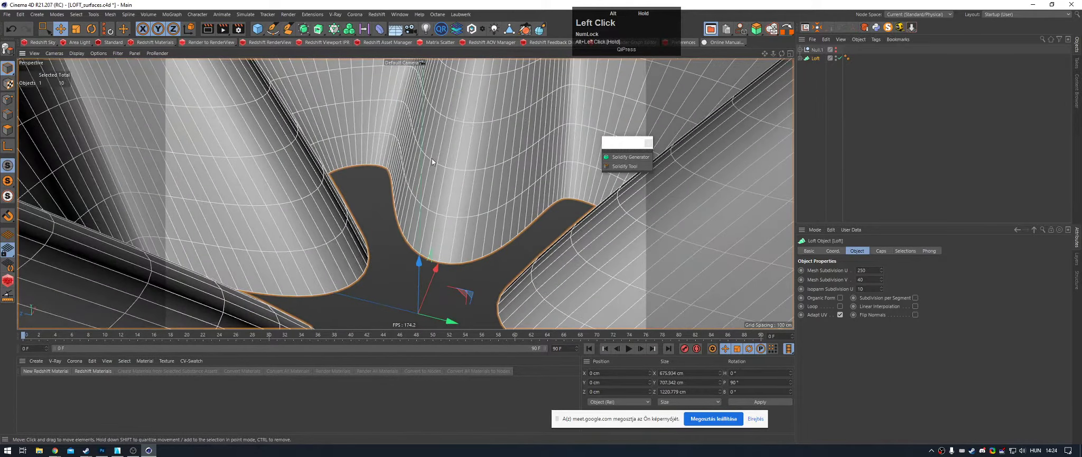
middle_click_drag(433, 196, 417, 163, "alt")
right_click_drag(418, 162, 475, 192, "alt")
left_click_drag(475, 191, 479, 199, "alt")
middle_click_drag(479, 202, 460, 152, "alt")
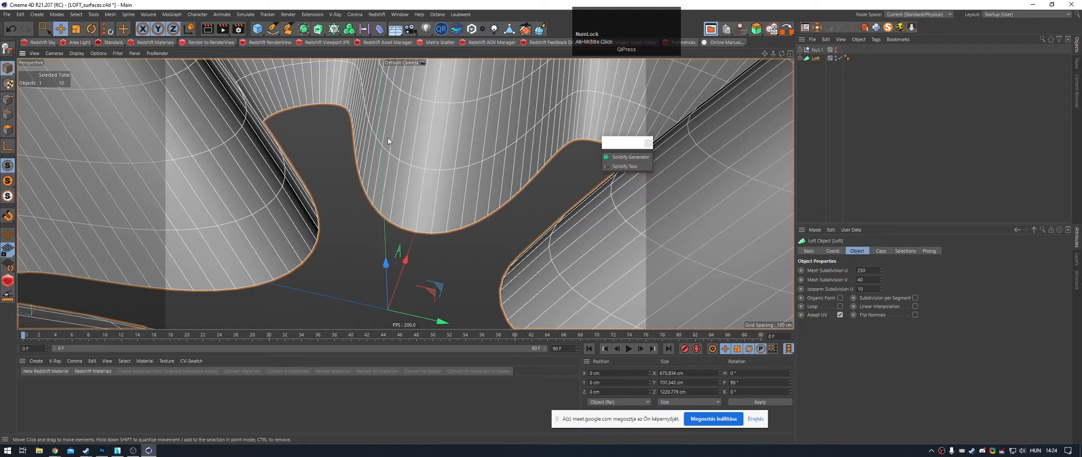
left_click_drag(433, 132, 442, 133, "alt")
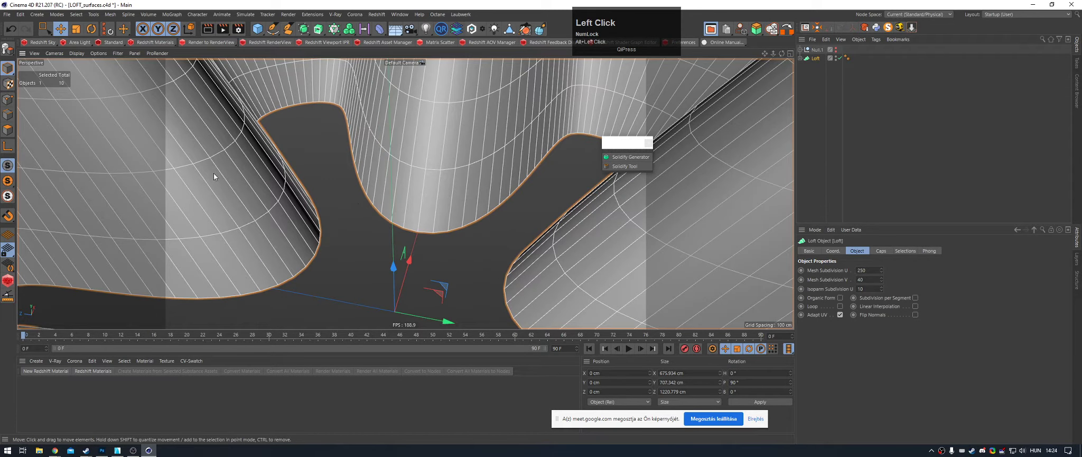
Step: Switch to edge mode, duplicate the Loft, and convert the copy to an editable polygon object
left_click(9, 116)
left_click_drag(813, 73, 814, 76, "ctrl")
key("c")
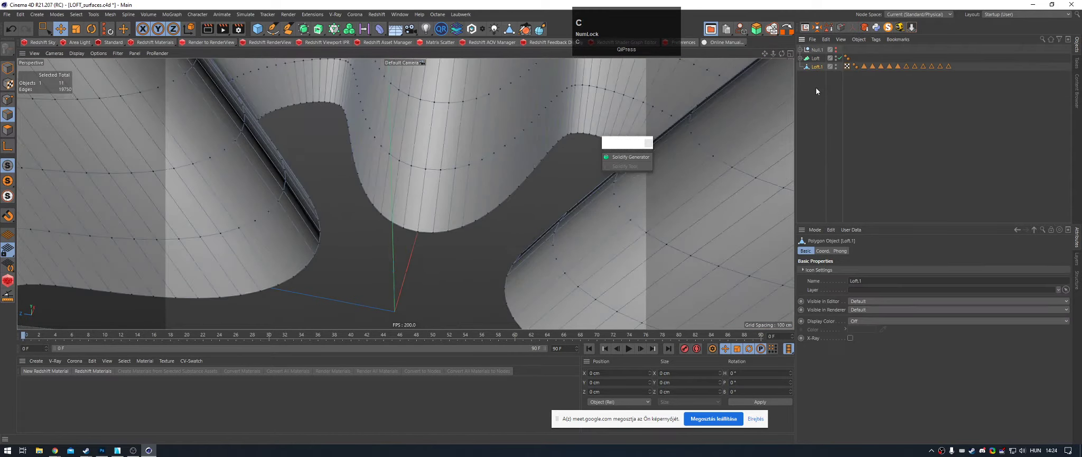
Step: Close the bottom opening of the vase copy with Close Polygon Hole and switch to polygon mode with the Move tool
left_click_drag(438, 167, 303, 160, "alt")
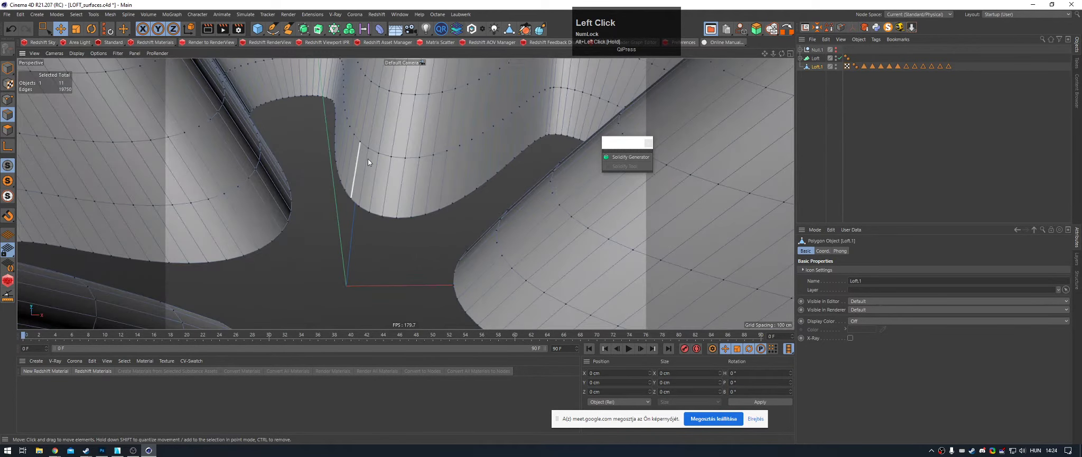
key("m")
key("d")
left_click(386, 217)
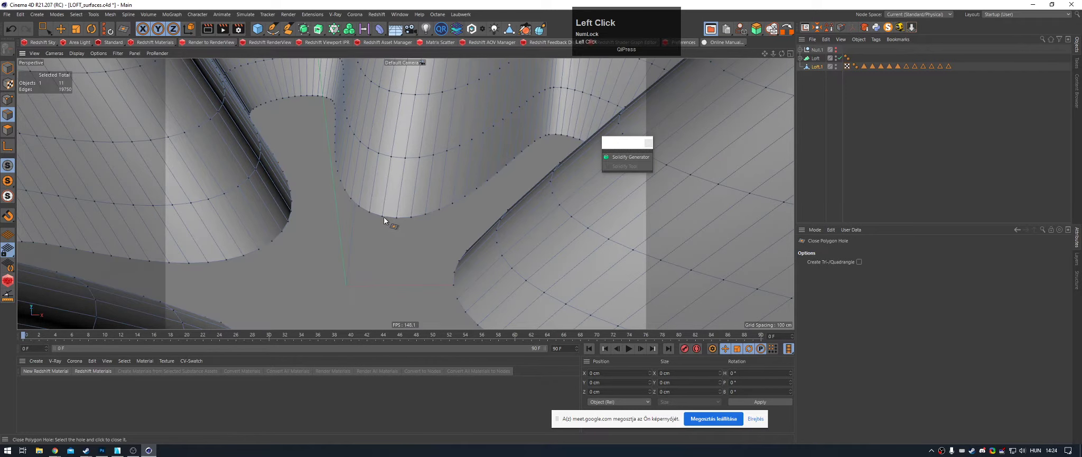
left_click_drag(433, 263, 359, 224, "alt")
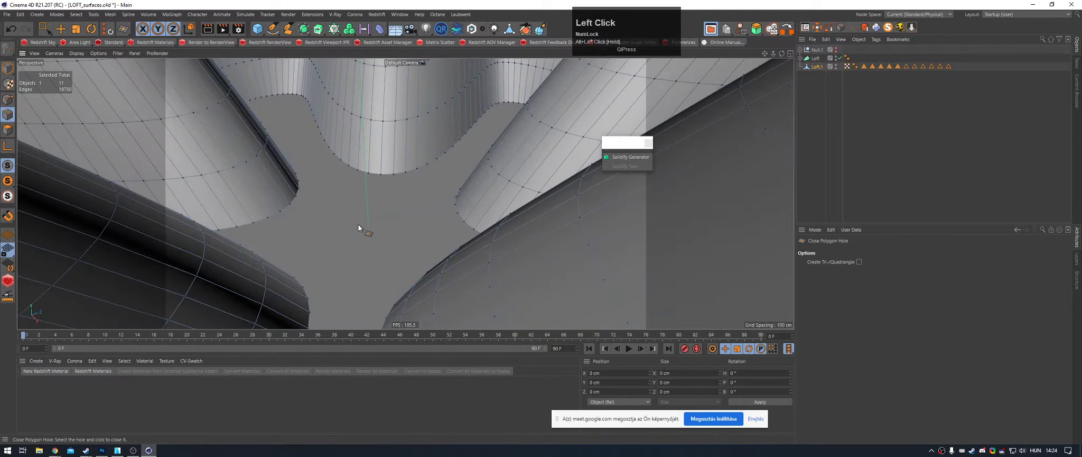
key("e")
left_click(8, 130)
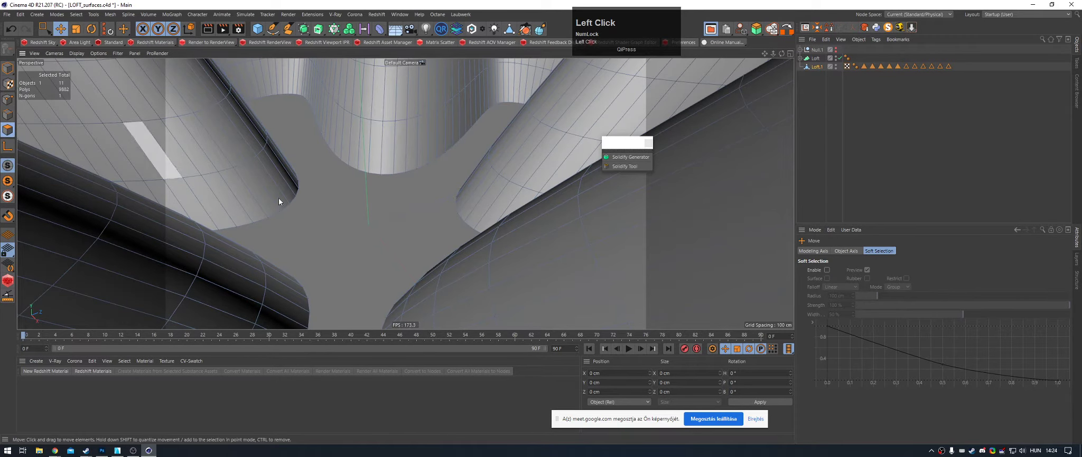
Step: Try extruding all polygons of the closed vase copy with an offset of about -10.7 cm, without caps
middle_click_drag(278, 197, 347, 226, "alt")
mouse_move(348, 226)
left_mouse_down("alt")
mouse_move(294, 239)
mouse_move(335, 217)
left_mouse_up("alt")
right_click_drag(335, 217, 357, 221, "alt")
key("ctrl+a")
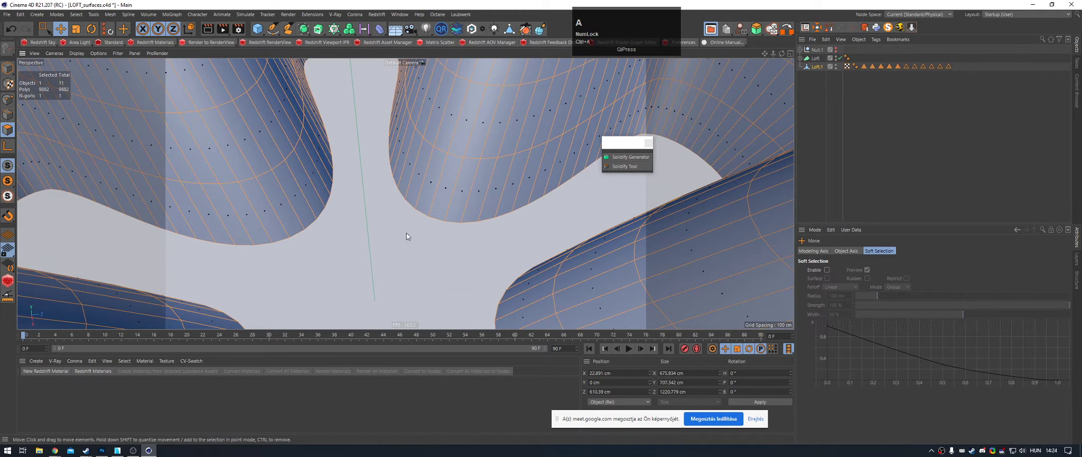
key("d")
left_click_drag(407, 235, 448, 93)
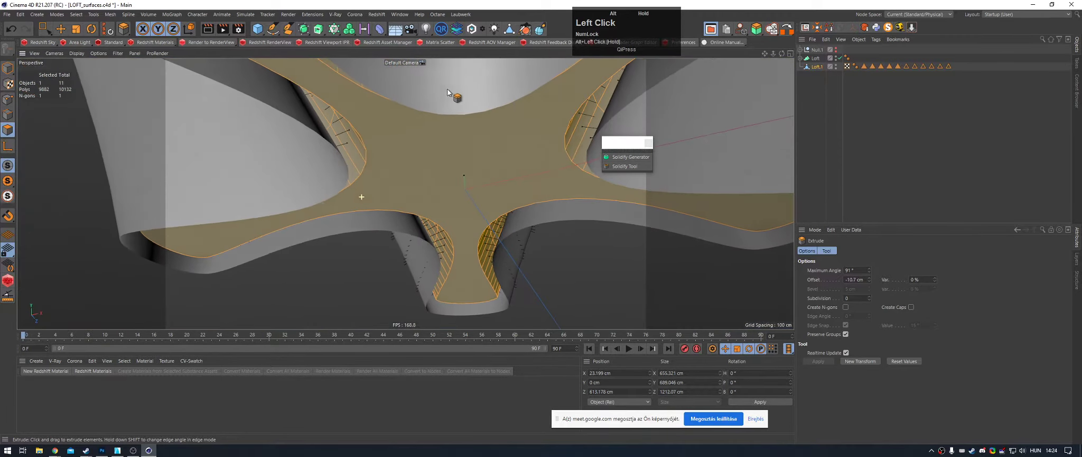
Step: Inspect the extruded base and walls of the vase copy, and undo the extrusion
right_click_drag(448, 92, 399, 87, "alt")
left_click_drag(399, 87, 407, 113, "alt")
middle_click_drag(407, 114, 410, 139, "alt")
left_click_drag(410, 138, 437, 149, "alt")
middle_click_drag(436, 149, 443, 182, "alt")
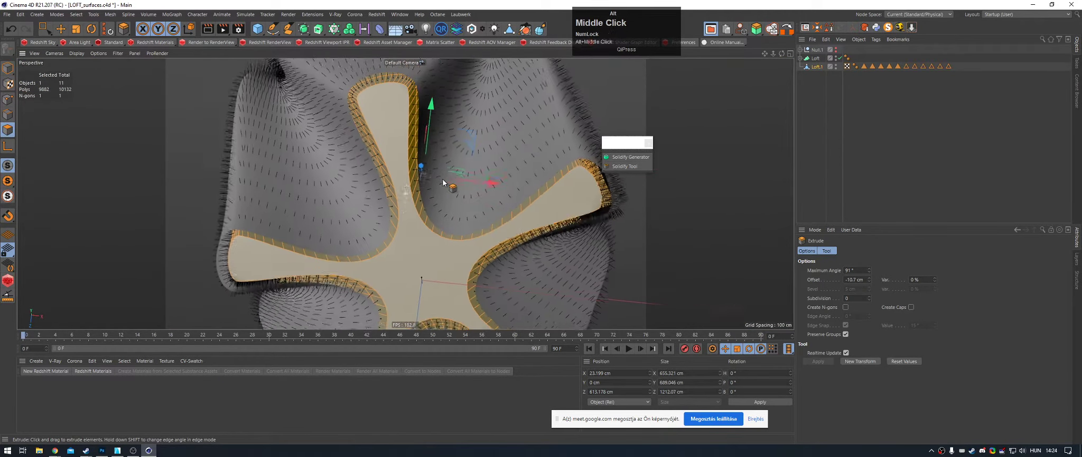
left_click_drag(443, 183, 469, 114, "alt")
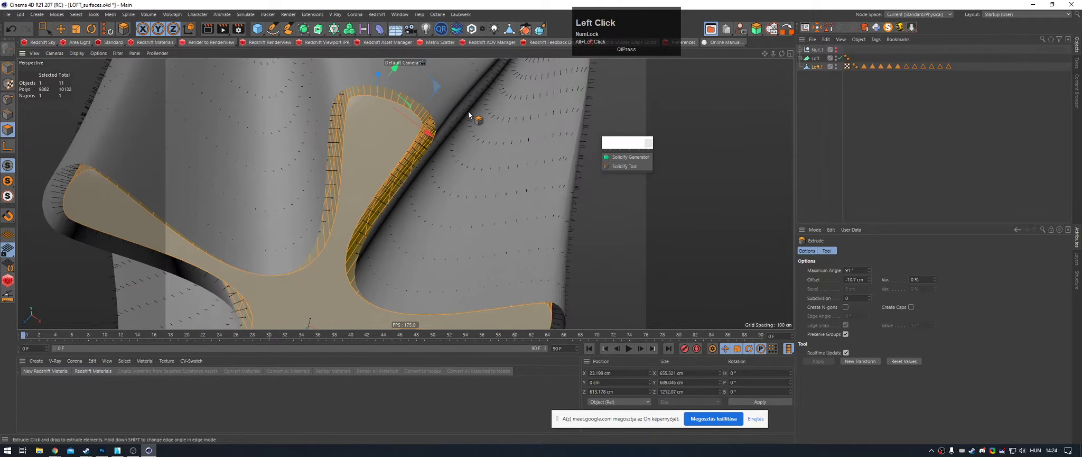
key("ctrl+z")
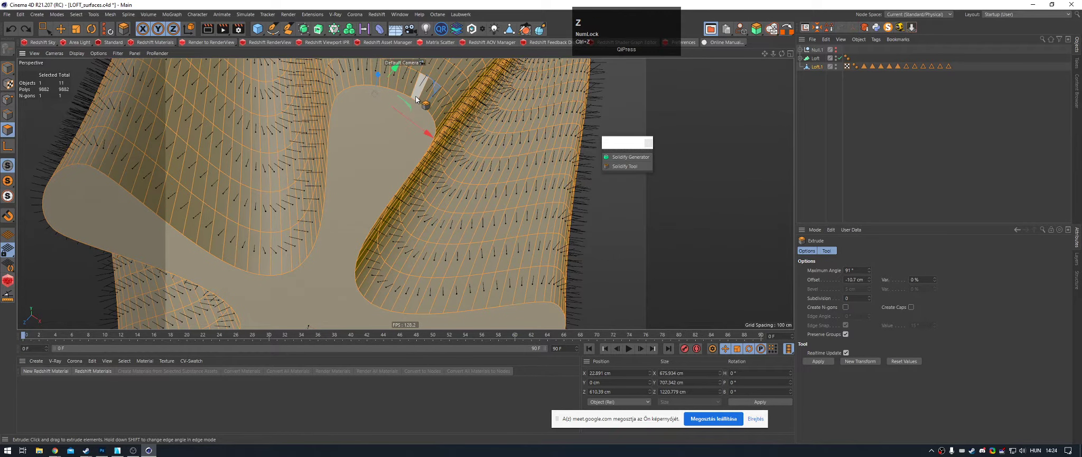
Step: Select all polygons of the vase copy again and extrude them about 5.8 cm with Create Caps enabled
key("e")
left_click(394, 151)
left_click_drag(395, 154, 364, 254, "alt")
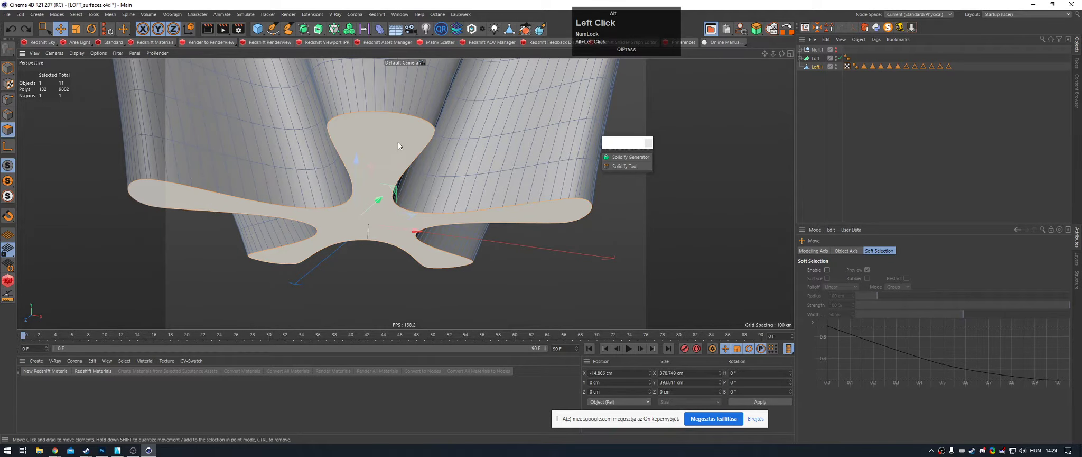
left_click_drag(399, 142, 517, 284, "alt")
key("ctrl+a")
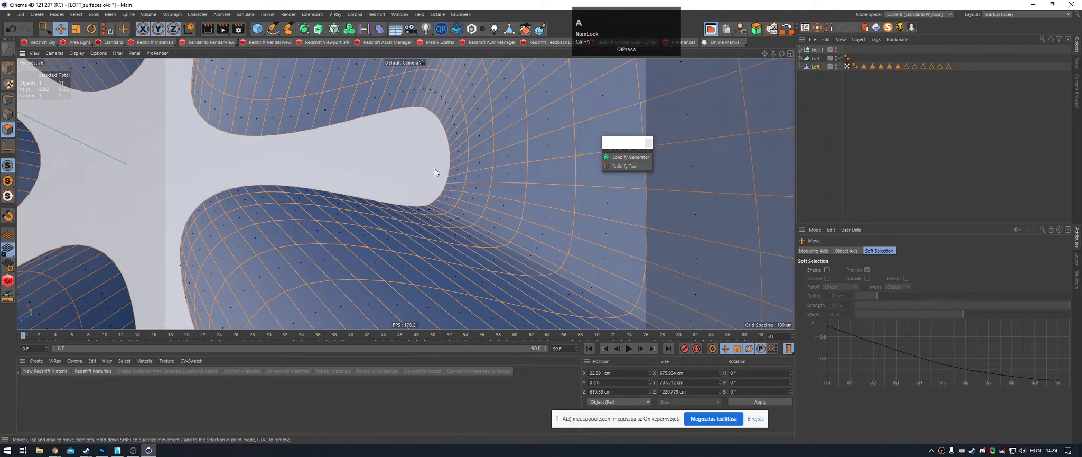
left_click_drag(435, 170, 861, 147, "alt")
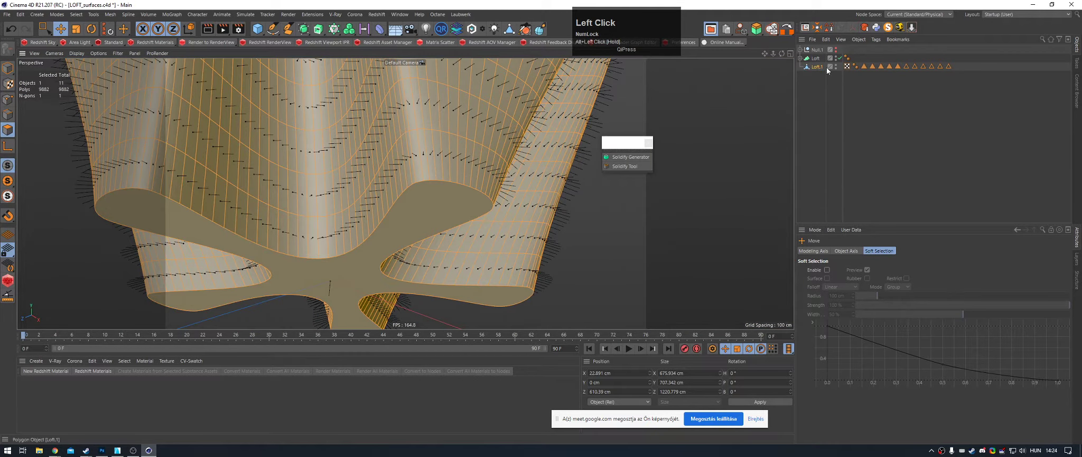
left_click_drag(427, 185, 451, 172, "alt")
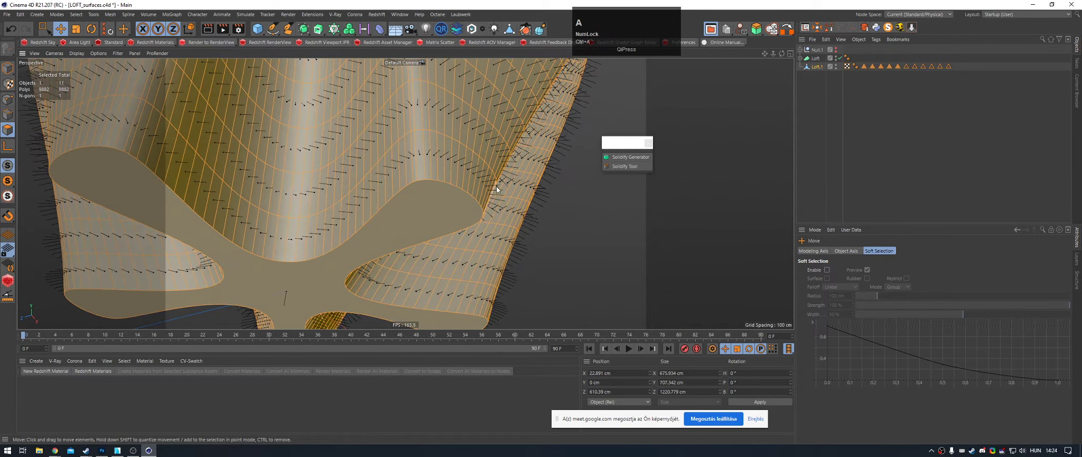
key("d")
left_click_drag(559, 194, 270, 136)
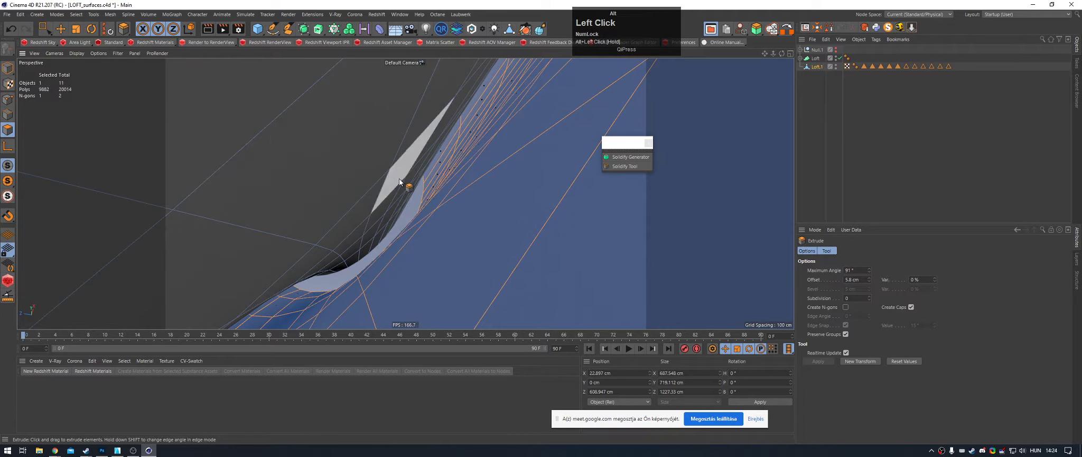
Step: Inspect the base and side walls of the extruded vase copy from several angles
right_click_drag(414, 186, 267, 188, "alt")
left_click_drag(267, 187, 341, 195, "alt")
middle_click_drag(341, 197, 424, 184, "alt")
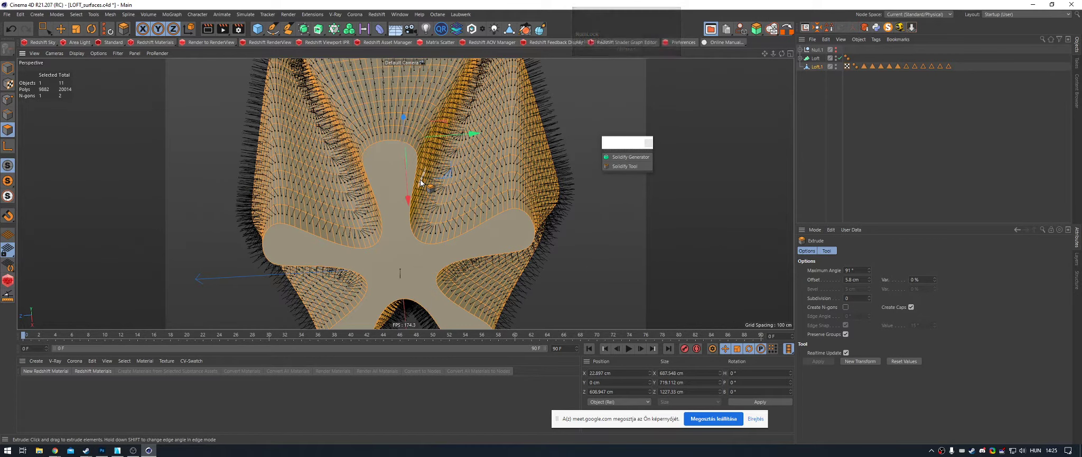
right_click_drag(370, 150, 421, 152, "alt")
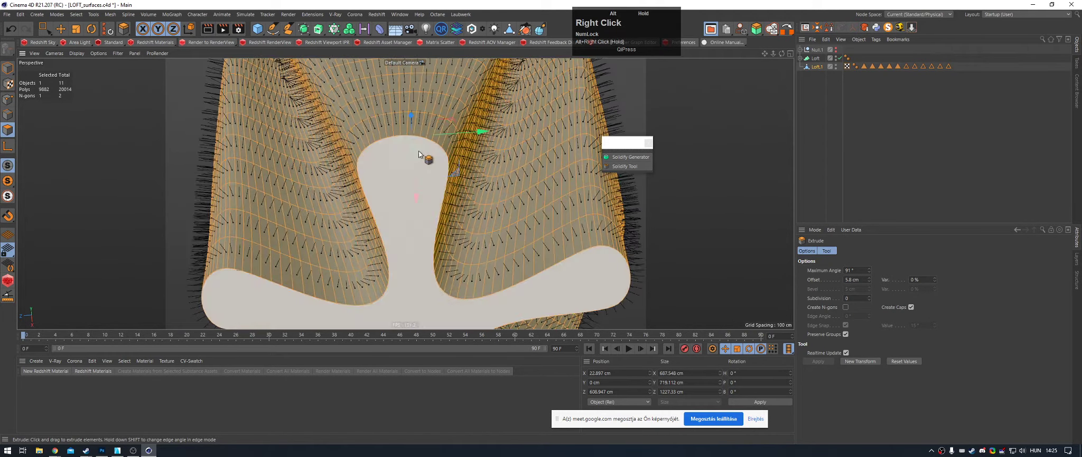
left_click_drag(420, 152, 472, 154, "alt")
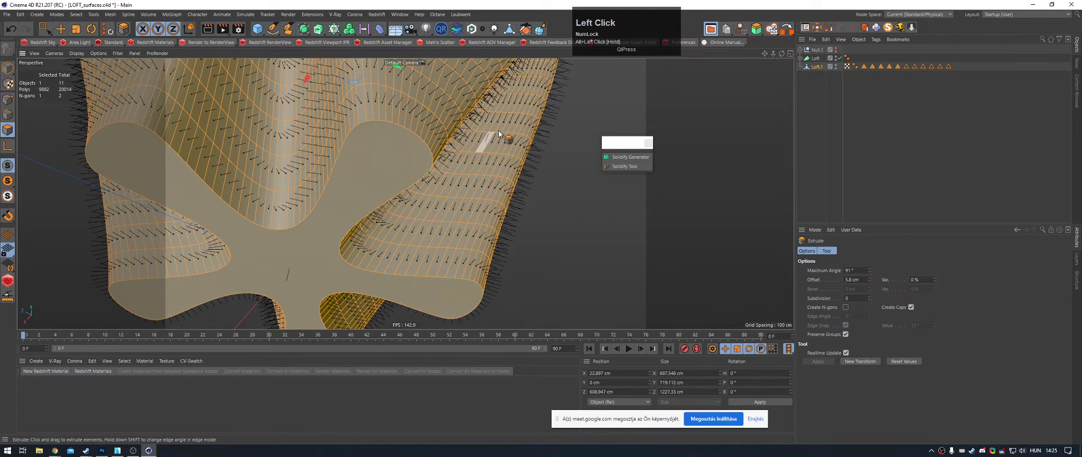
left_click_drag(217, 110, 254, 171, "alt")
middle_click_drag(254, 172, 396, 159, "alt")
left_click_drag(396, 159, 437, 156, "alt")
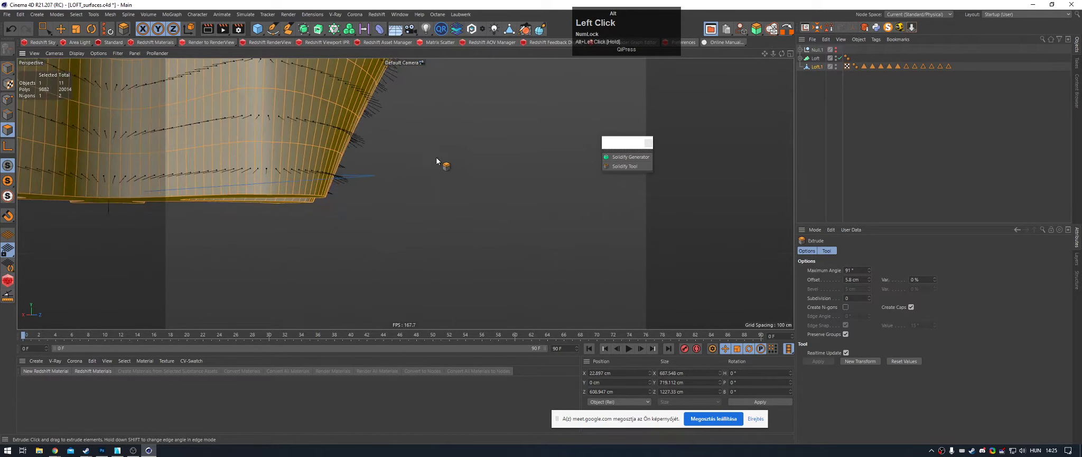
Step: Push all selected polygons of the vase copy about 5.7 cm along their normals with Normal Move
right_click(435, 157)
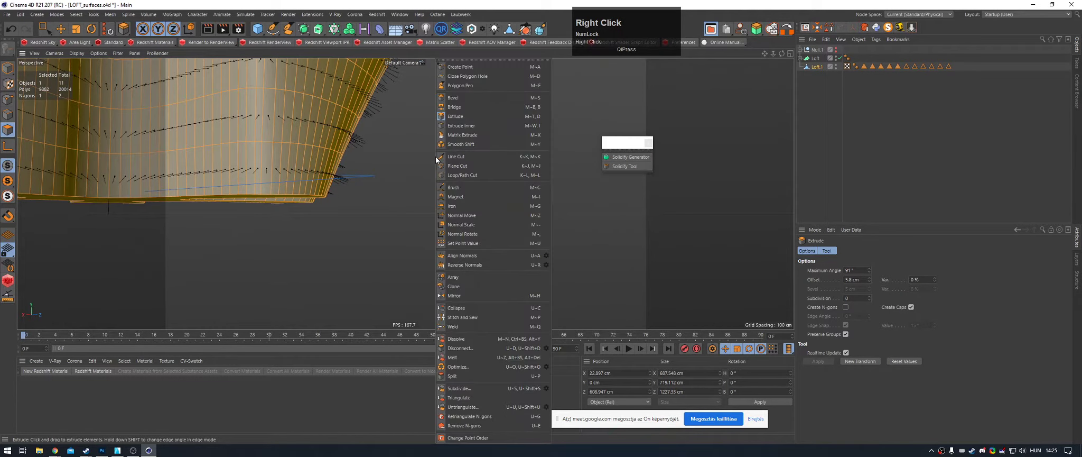
left_click(326, 196)
right_click_drag(315, 171, 353, 181, "alt")
left_click_drag(354, 181, 427, 152, "alt")
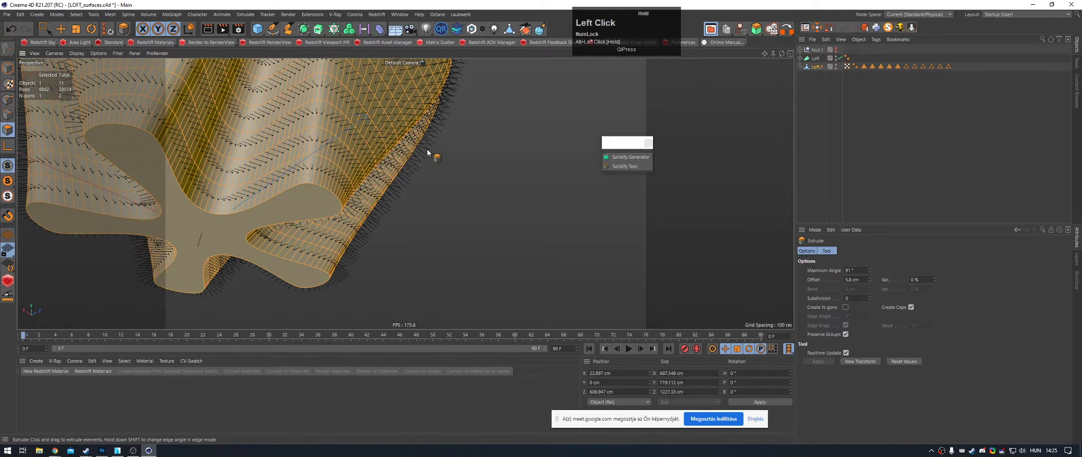
right_click(427, 149)
left_click(460, 214)
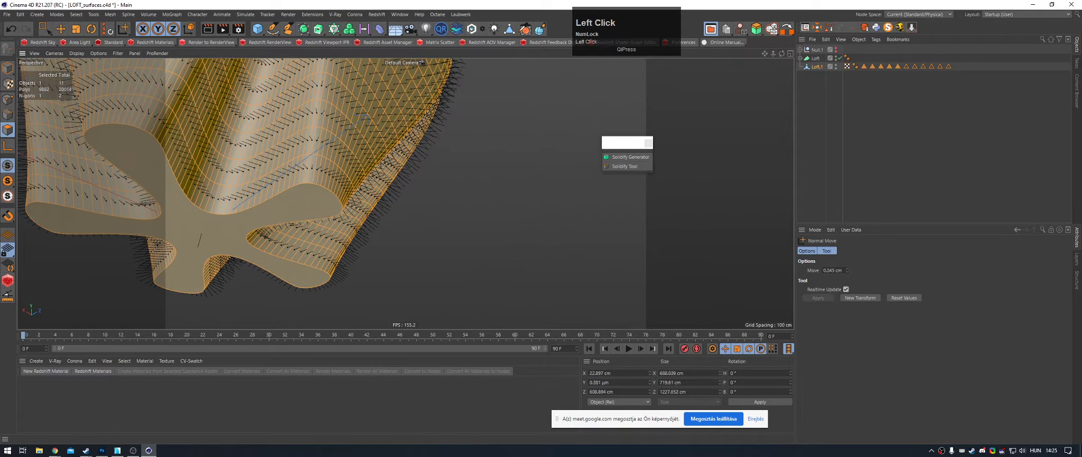
mouse_move(387, 207)
left_mouse_down()
mouse_move(407, 207)
mouse_move(388, 208)
left_mouse_up()
Step: Inspect the base, side walls and open top of the vase copy from several angles
scroll(364, 221, "down", 5, "alt")
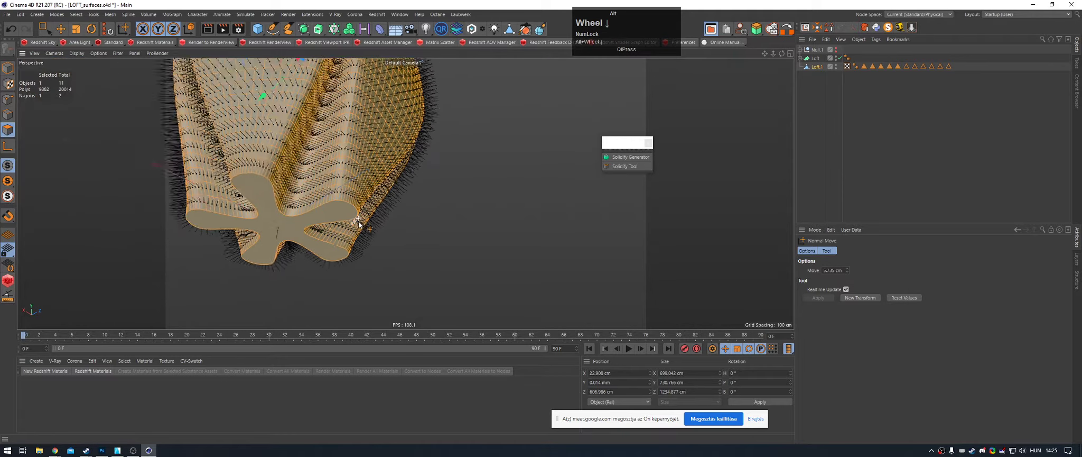
scroll(359, 222, "down", 3, "alt")
middle_click_drag(360, 224, 388, 291, "alt")
left_click_drag(392, 118, 396, 222, "alt")
middle_click_drag(397, 170, 406, 194, "alt")
left_click_drag(376, 200, 363, 160, "alt")
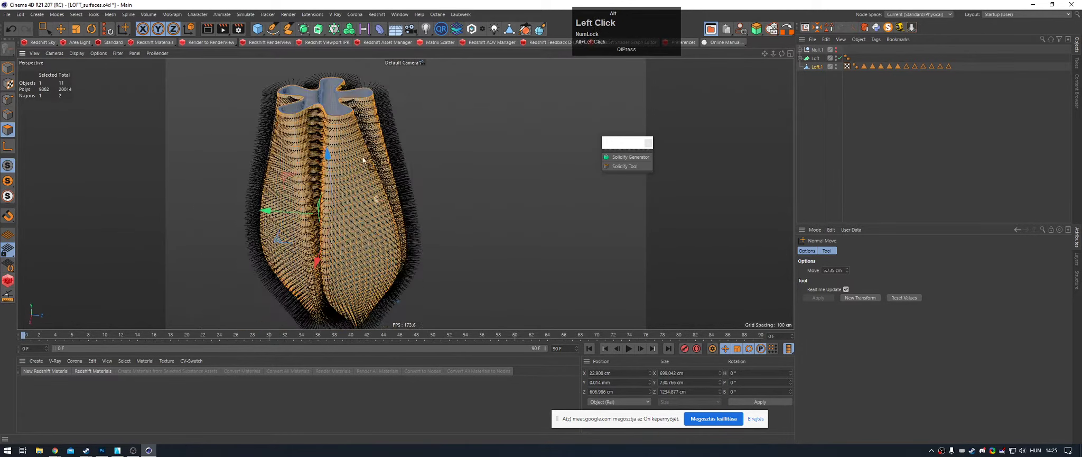
right_click_drag(363, 160, 410, 103, "alt")
left_click_drag(343, 116, 349, 164, "alt")
right_click_drag(393, 143, 460, 148, "alt")
left_click_drag(378, 168, 385, 122, "alt")
middle_click_drag(385, 122, 391, 195, "alt")
left_click_drag(391, 197, 369, 152, "alt")
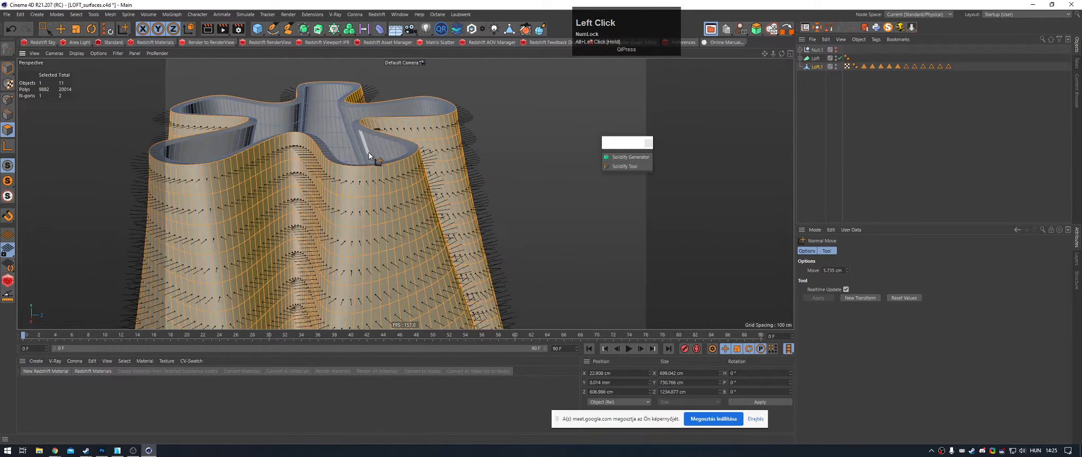
Step: Loop-select the polygons of the vase copy's top rim and scale them flat to 0 cm in height
key("u")
key("l")
left_click(410, 148)
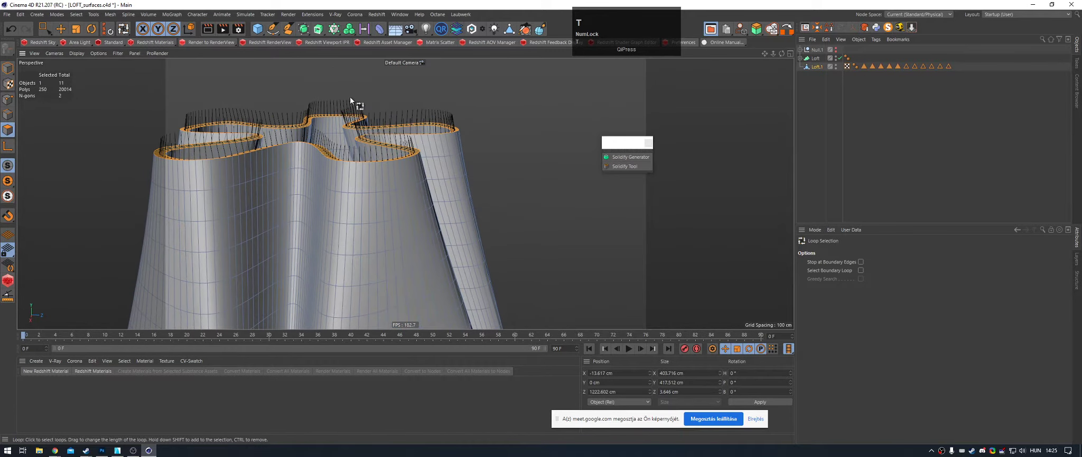
key("t")
left_click_drag(309, 137, 311, 132, "shift")
Step: Select the closed bottom face on the underside of the vase copy
right_click_drag(311, 132, 300, 170, "alt")
left_click_drag(339, 191, 414, 141, "alt")
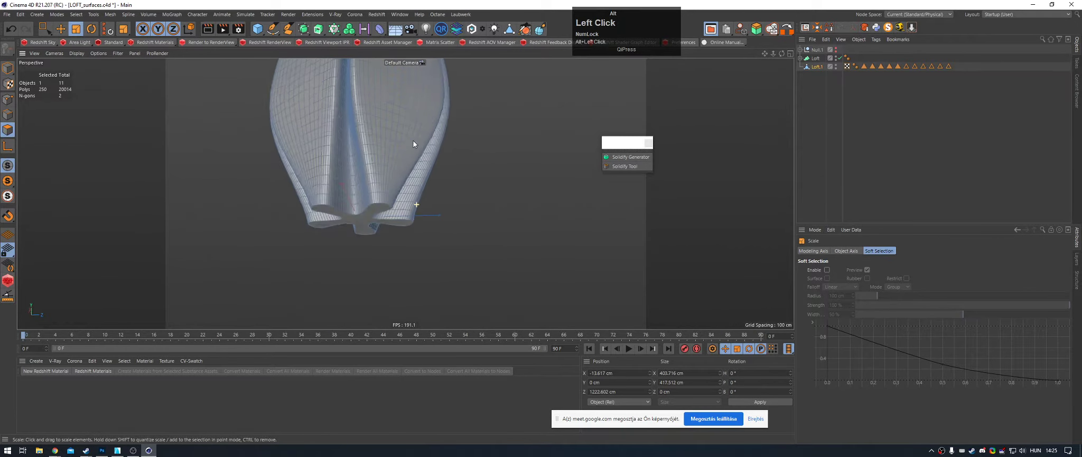
right_click_drag(413, 141, 404, 198, "alt")
left_click(405, 200)
Step: Examine the bottom face of the vase copy from inside the walls and from outside at the foot
left_click_drag(405, 200, 172, 295, "alt")
right_click_drag(172, 295, 484, 242, "alt")
left_click_drag(483, 242, 351, 135, "alt")
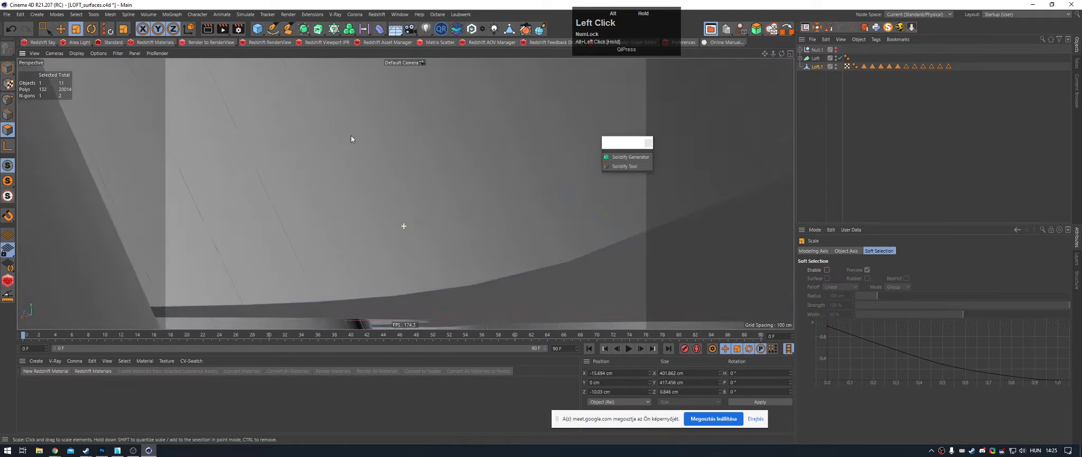
right_click_drag(351, 135, 377, 218, "alt")
left_click_drag(377, 217, 411, 251, "alt")
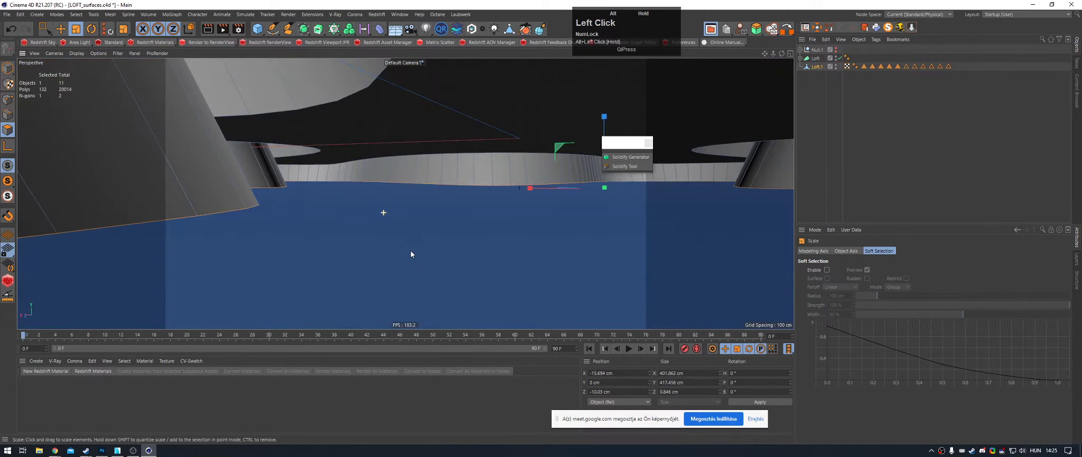
middle_click_drag(411, 251, 312, 156, "alt")
right_click_drag(312, 156, 326, 165, "alt")
left_click_drag(324, 139, 246, 165, "alt")
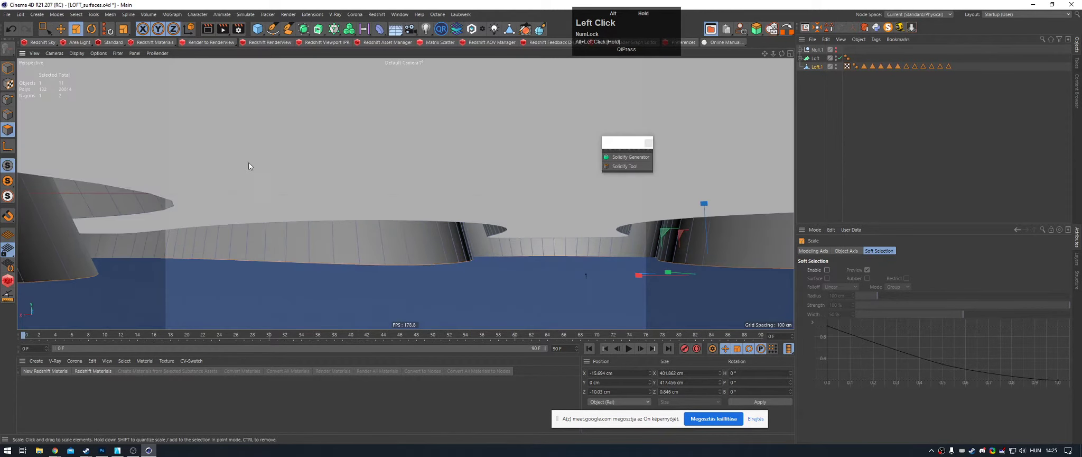
right_click_drag(246, 165, 221, 204, "alt")
middle_click_drag(221, 204, 398, 261, "alt")
left_click_drag(398, 261, 434, 192, "alt")
right_click_drag(435, 191, 346, 222, "alt")
left_click_drag(346, 222, 351, 192, "alt")
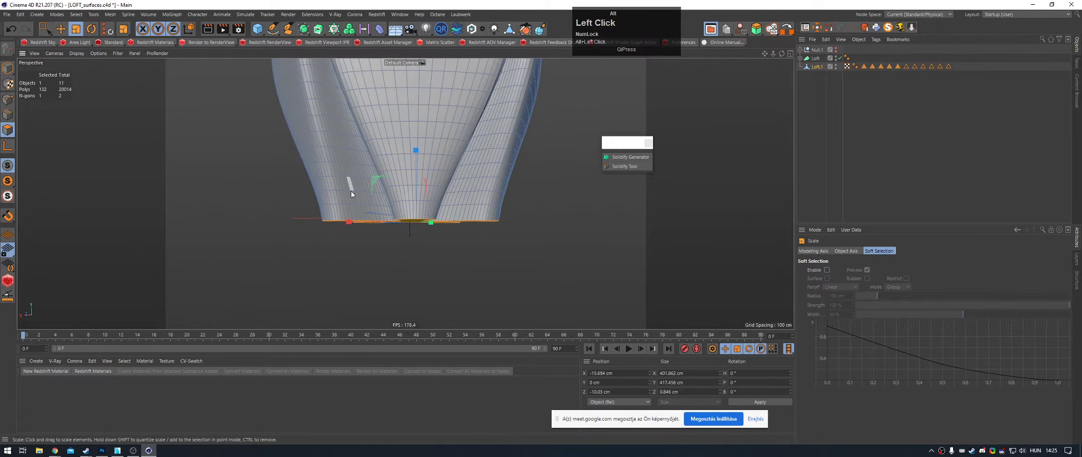
right_click_drag(351, 191, 357, 214, "alt")
left_click_drag(357, 214, 292, 205, "alt")
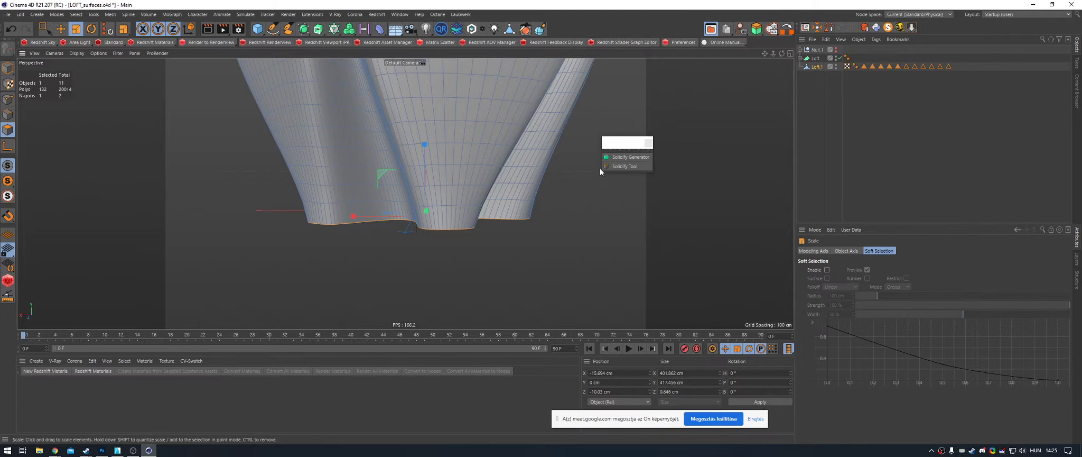
Step: Try scaling the selected bottom face of the vase copy
left_click_drag(461, 200, 437, 194, "alt")
key("e")
key("ctrl+z")
key("t")
mouse_move(600, 205)
left_mouse_down()
mouse_move(558, 203)
mouse_move(582, 212)
left_mouse_up()
mouse_move(461, 177)
left_mouse_down("alt")
mouse_move(446, 189)
mouse_move(456, 190)
left_mouse_up("alt")
key("e")
key("t")
left_click_drag(536, 194, 523, 194)
Step: Deselect the vase copy and inspect its foot and outer silhouette
left_click(848, 176)
right_click_drag(401, 232, 326, 245, "alt")
left_click_drag(391, 206, 487, 218, "alt")
right_click_drag(493, 225, 461, 236, "alt")
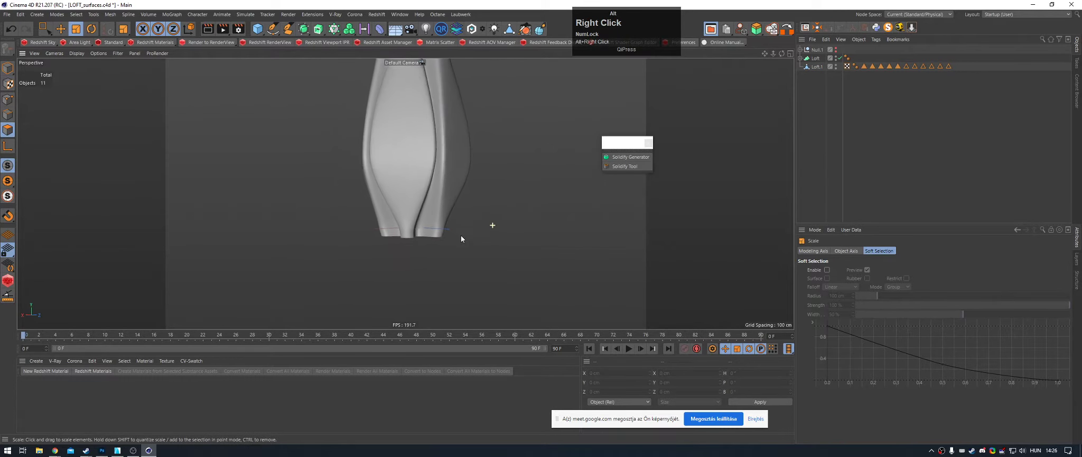
middle_click_drag(406, 194, 410, 210, "alt")
left_click(412, 185)
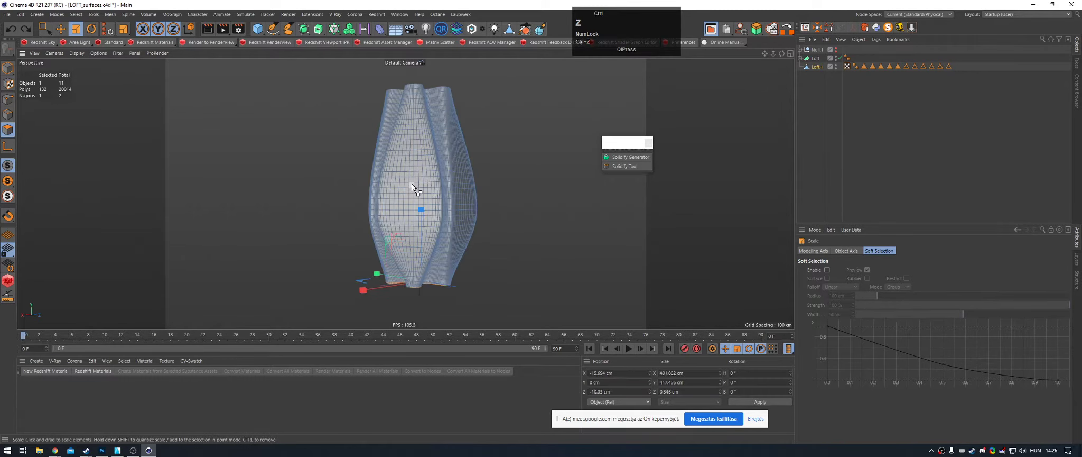
left_click_drag(412, 164, 553, 146, "alt")
Step: Examine the rim thickness and interior of the deselected vase copy from above and up close
left_click(829, 165)
left_click_drag(368, 180, 524, 242, "alt")
right_click_drag(525, 241, 426, 151, "alt")
left_click_drag(426, 151, 419, 114, "alt")
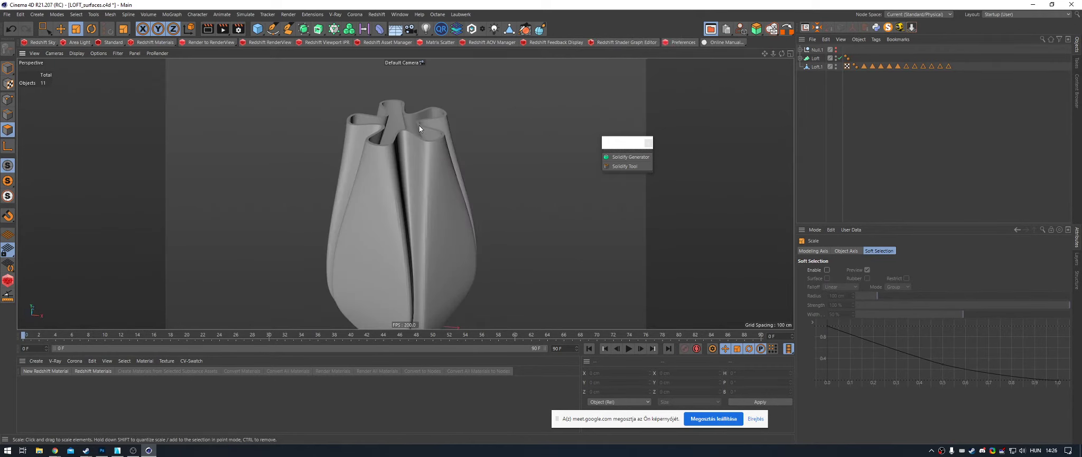
left_click_drag(420, 125, 362, 164, "alt")
middle_click_drag(362, 164, 361, 140, "alt")
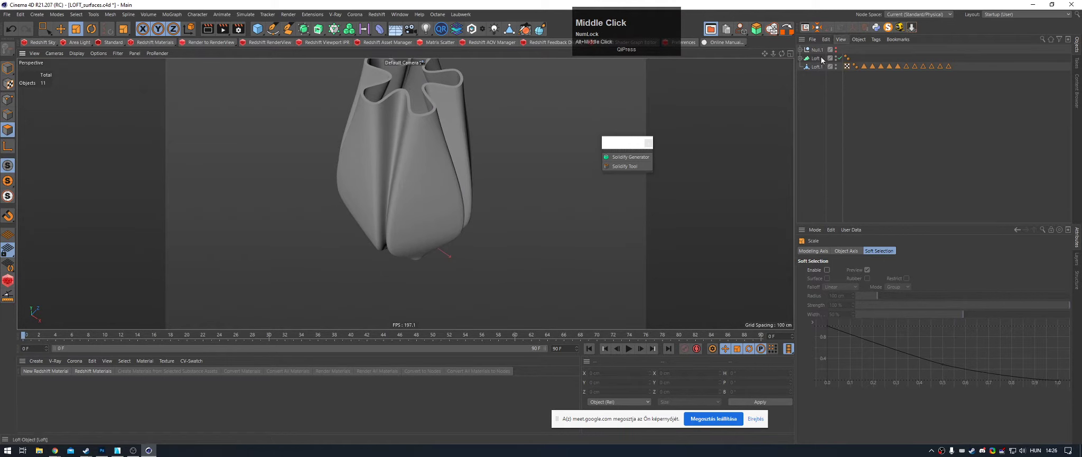
scroll(418, 79, "up", 3)
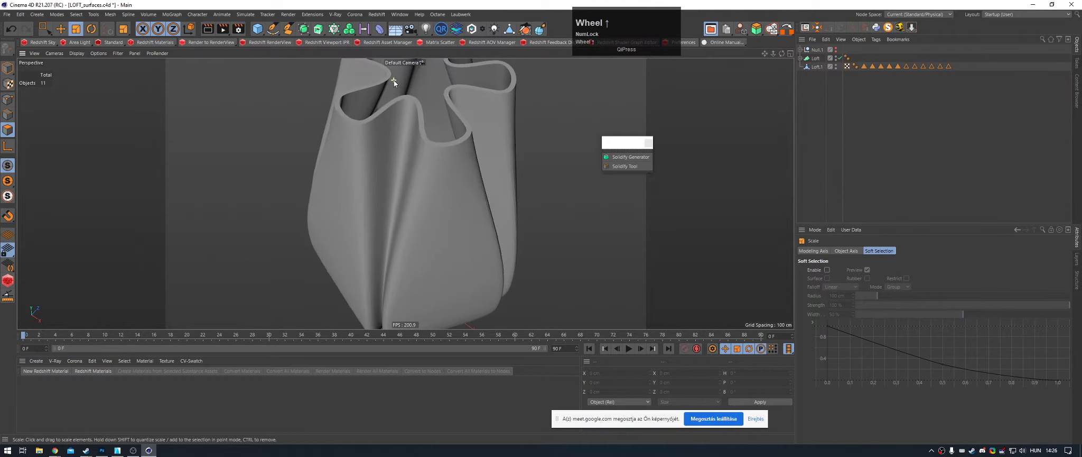
scroll(394, 138, "down", 3)
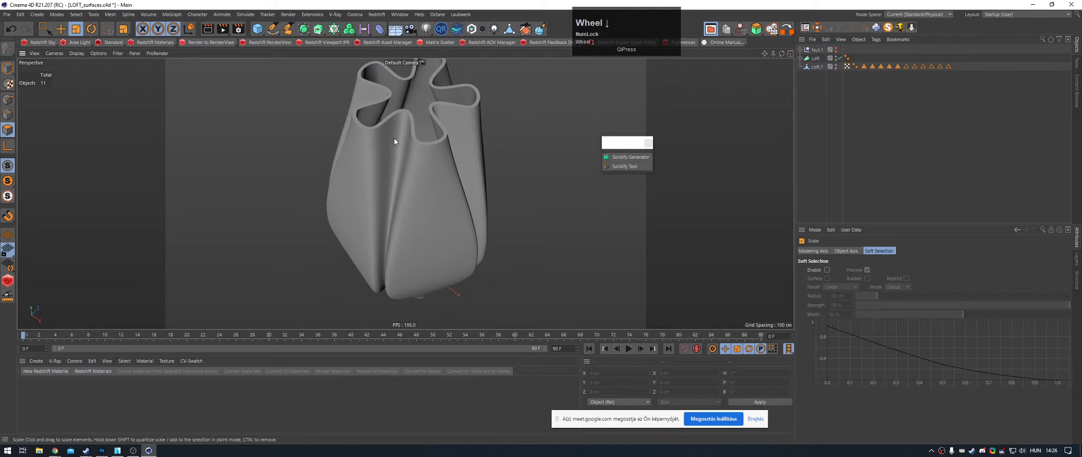
scroll(386, 137, "up", 3)
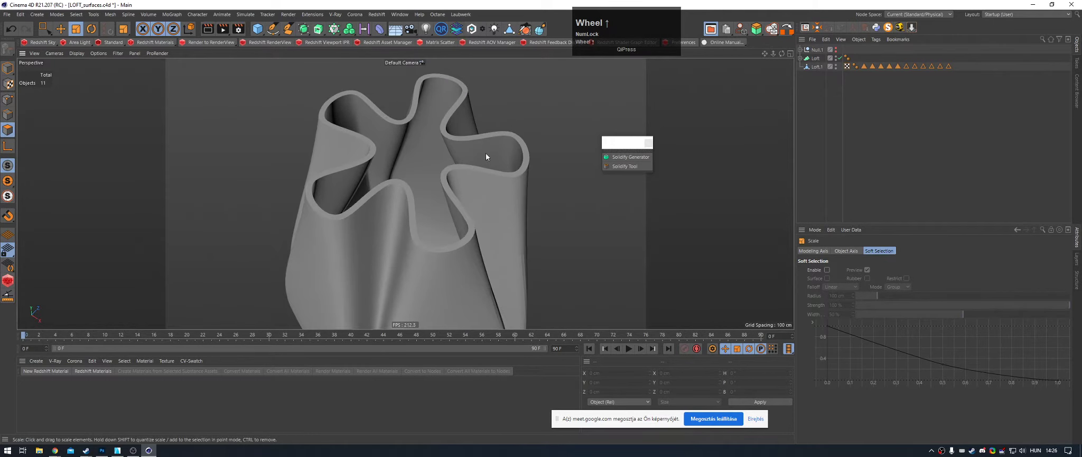
scroll(418, 140, "down", 3)
scroll(392, 127, "up", 5)
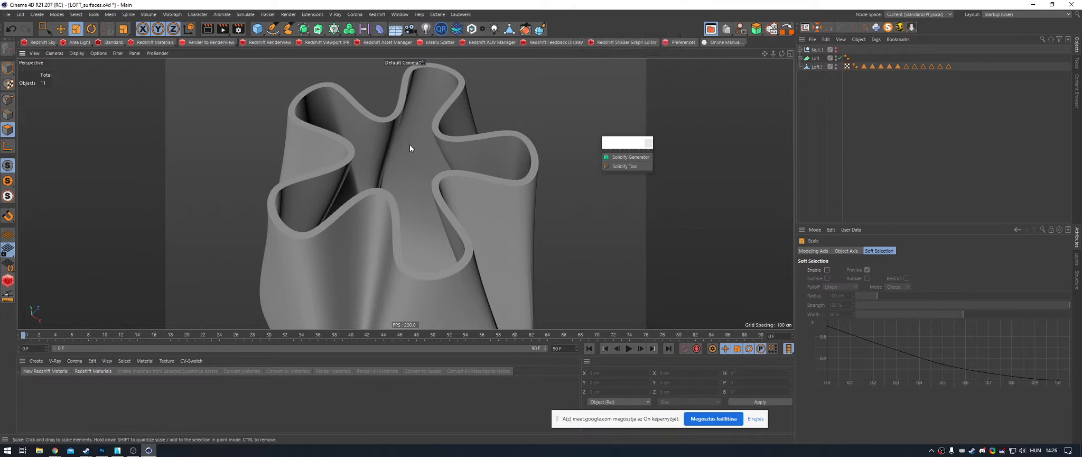
scroll(405, 146, "down", 3)
scroll(414, 141, "up", 2)
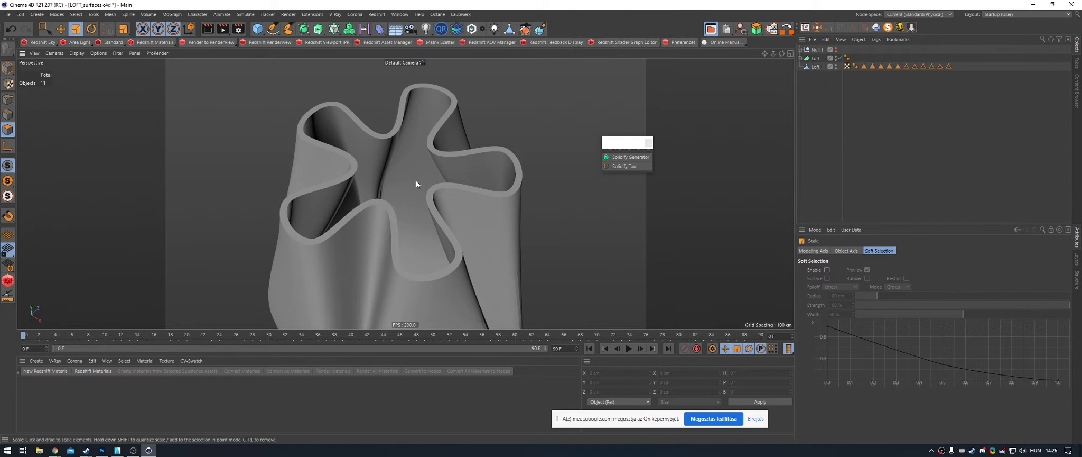
Step: Select Loft.1 and check its mesh from directly above, down to the inner base, and from the side
left_click(813, 67)
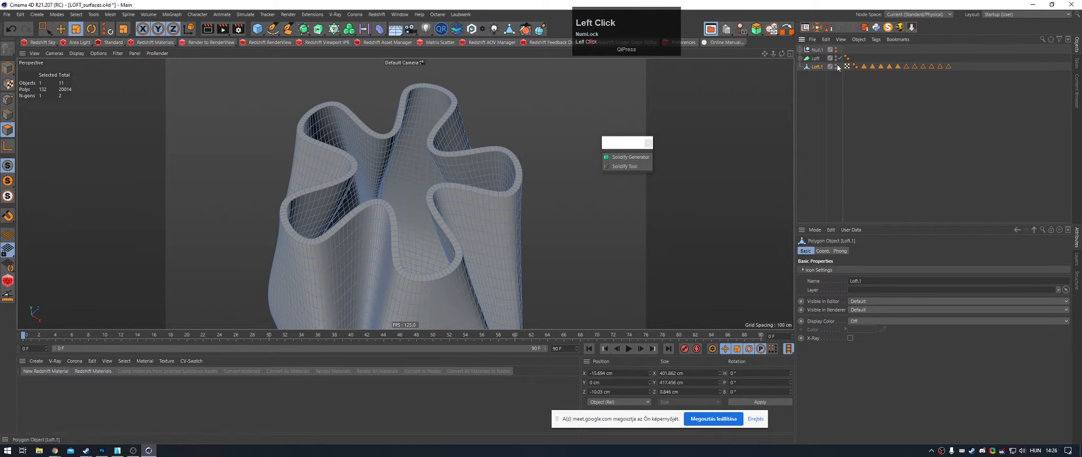
key("alt")
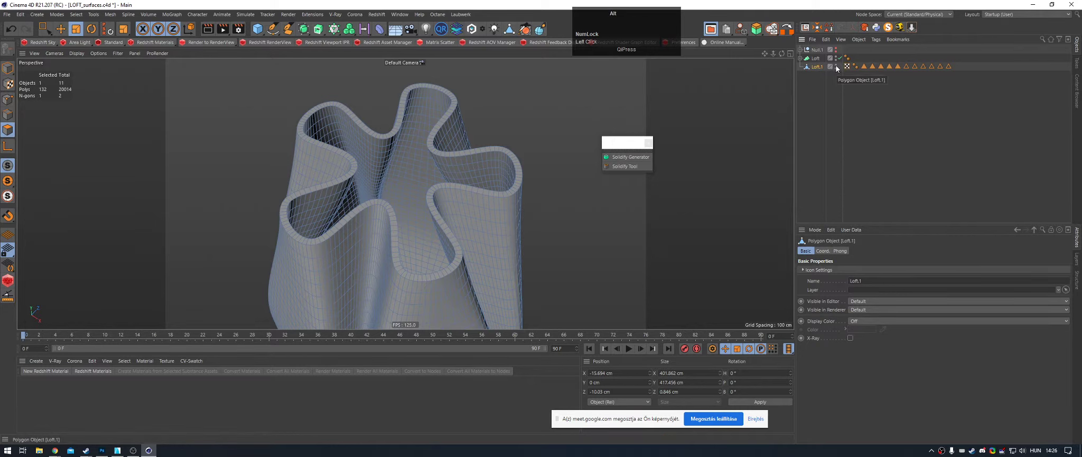
left_click_drag(412, 162, 444, 241, "alt")
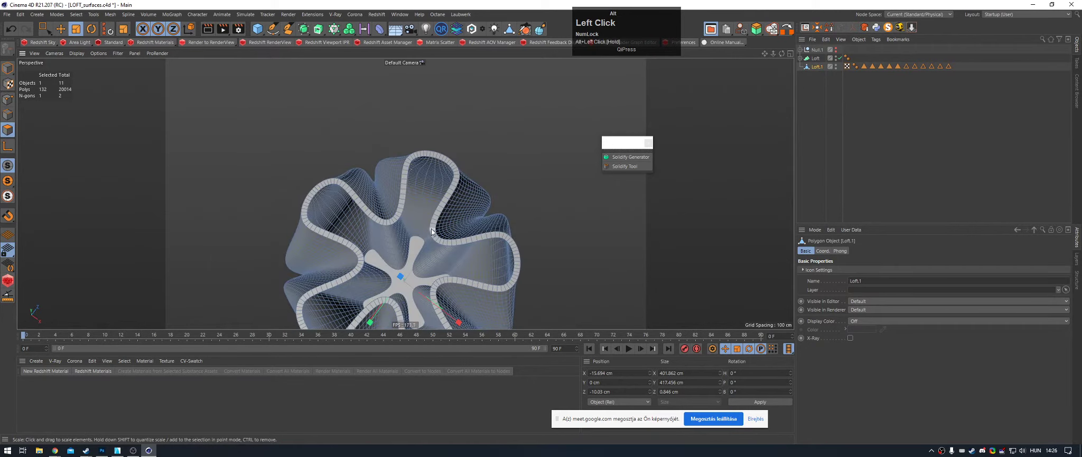
middle_click_drag(450, 245, 433, 215, "alt")
left_click_drag(432, 213, 445, 235, "alt")
middle_click_drag(445, 235, 473, 195, "alt")
left_click_drag(473, 195, 343, 104, "alt")
right_click_drag(401, 131, 321, 194, "alt")
middle_click_drag(406, 194, 423, 210, "alt")
left_click_drag(422, 210, 378, 141, "alt")
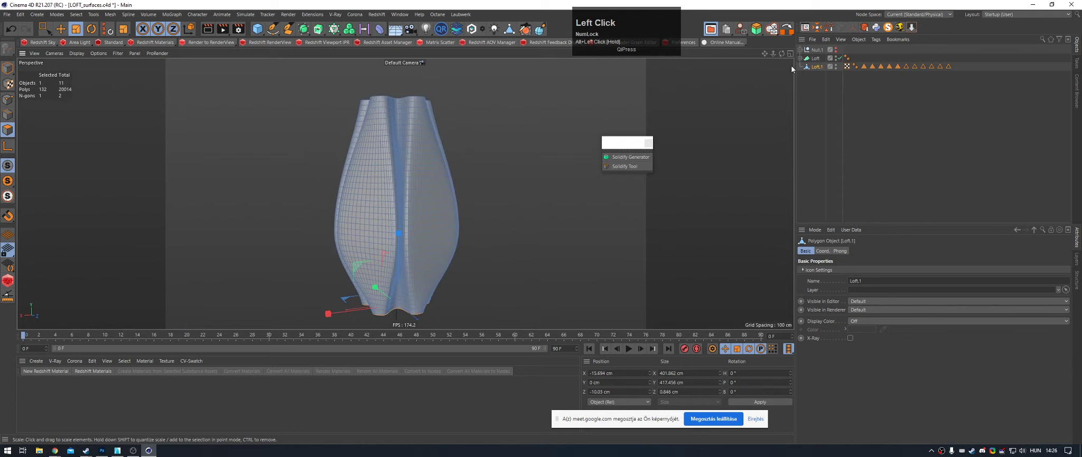
Step: Hide Loft.1 and the original Loft to clear the viewport
left_click(838, 70)
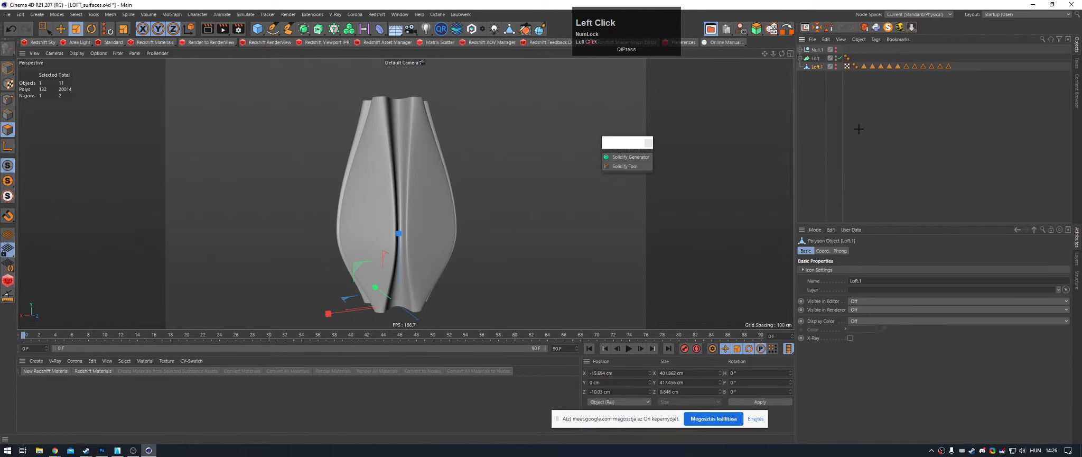
left_click(836, 57, "alt")
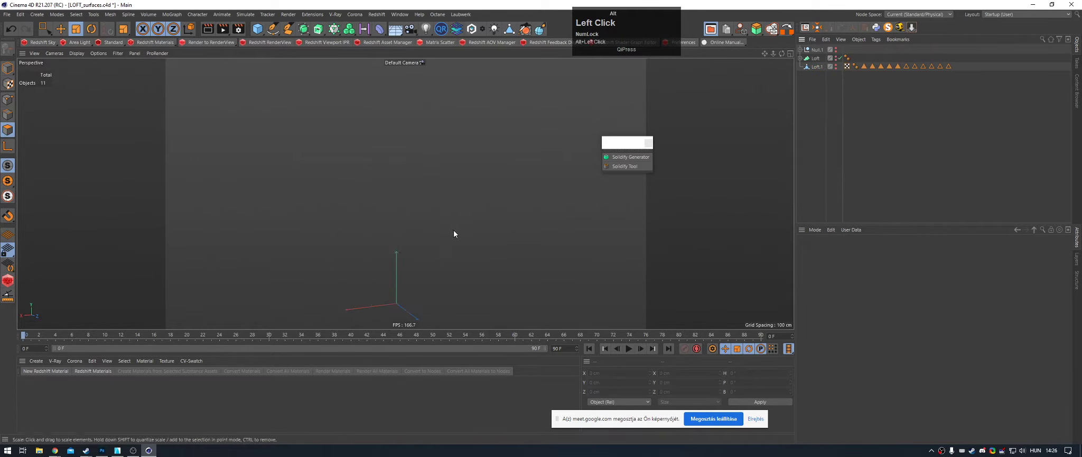
middle_click_drag(400, 236, 405, 188, "alt")
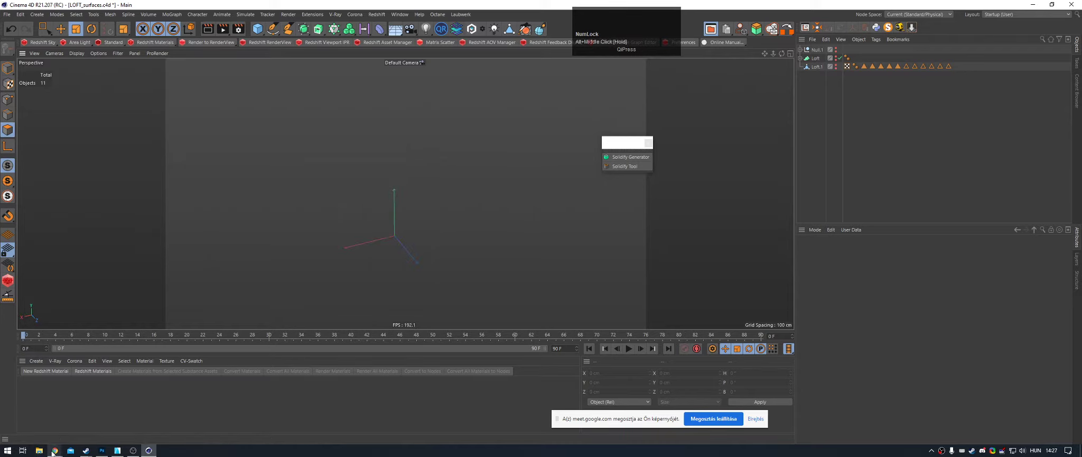
Step: Switch to Chrome and search Google Images for "graboplan" in a new tab
mouse_move(53, 452)
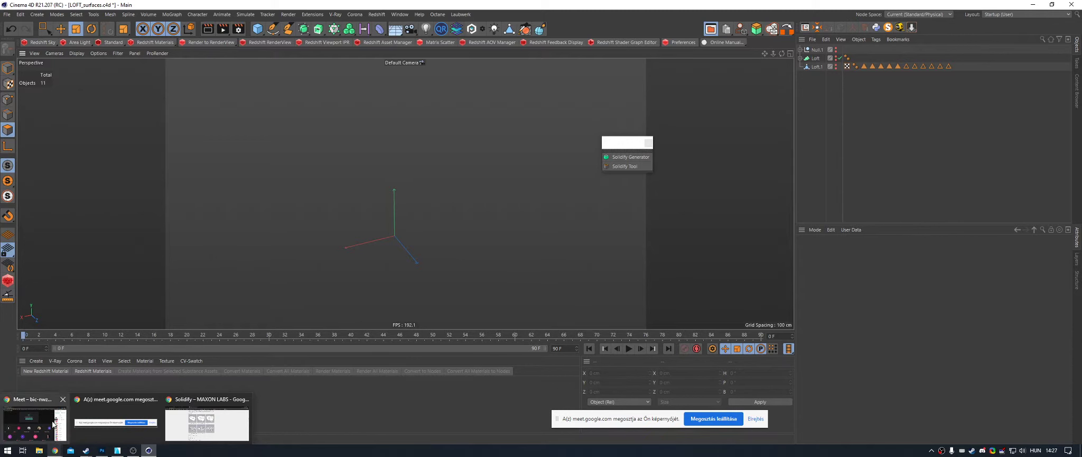
mouse_move(117, 424)
left_click(208, 426)
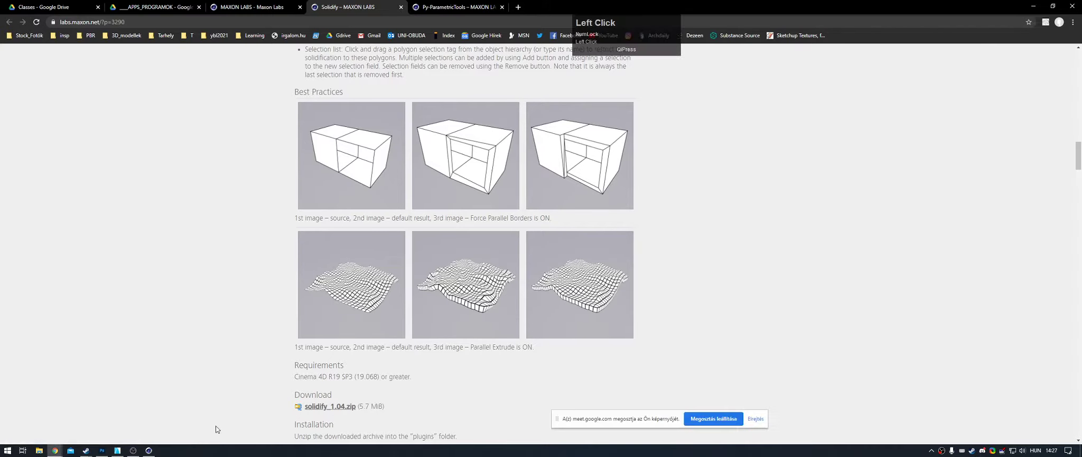
left_click(518, 8)
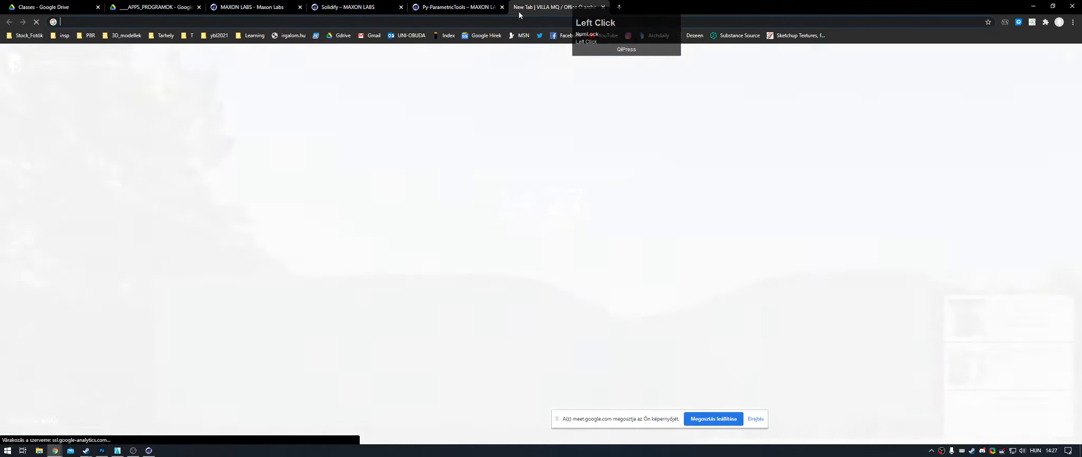
type("grabopl")
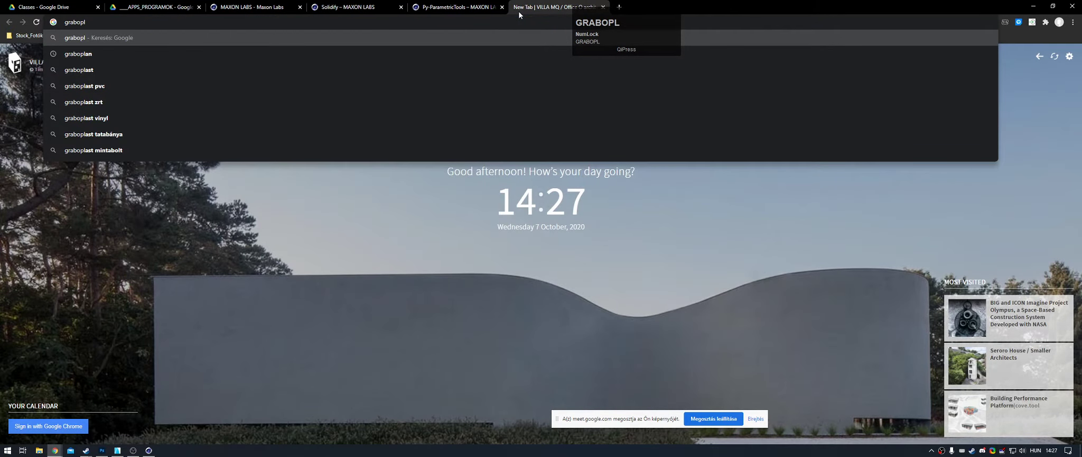
key("Down")
key("Return")
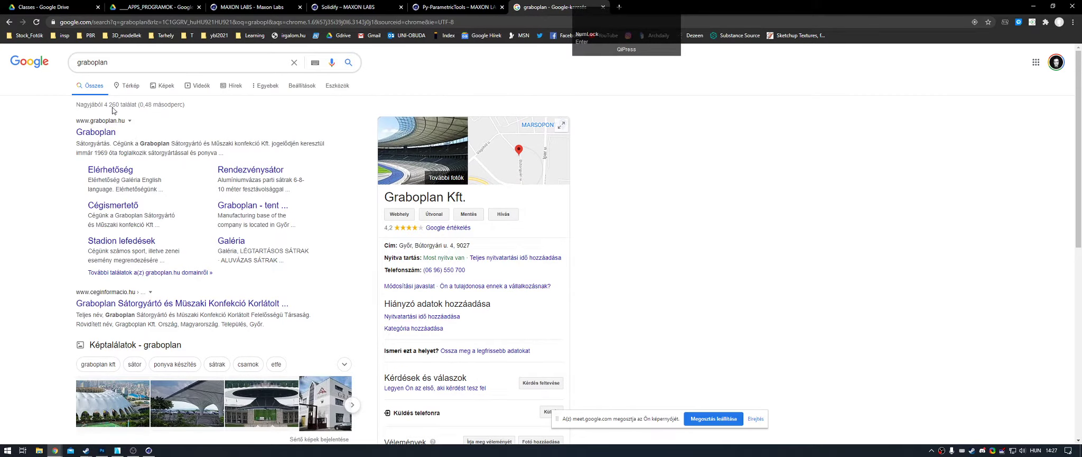
left_click(164, 86)
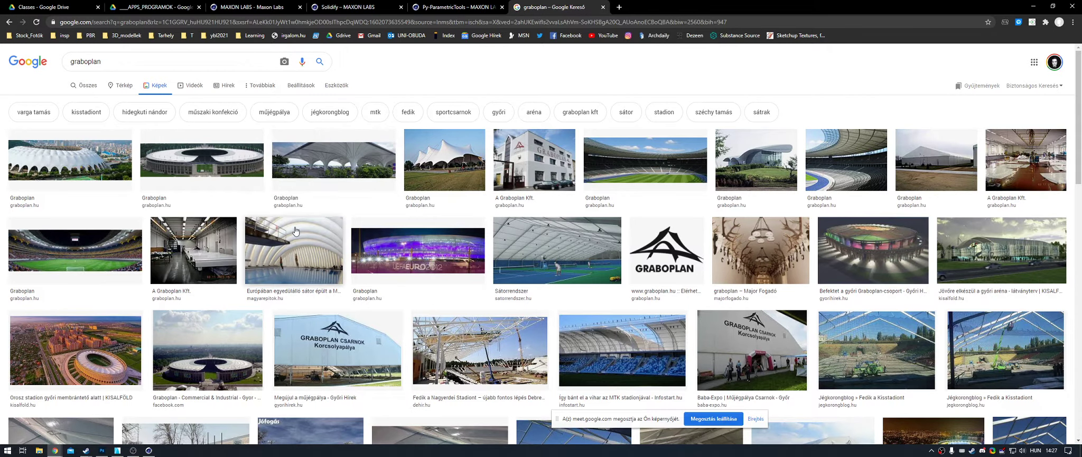
Step: Preview the white column canopy and the Mertha Statika tent image, and browse the surrounding graboplan results
left_click(279, 170)
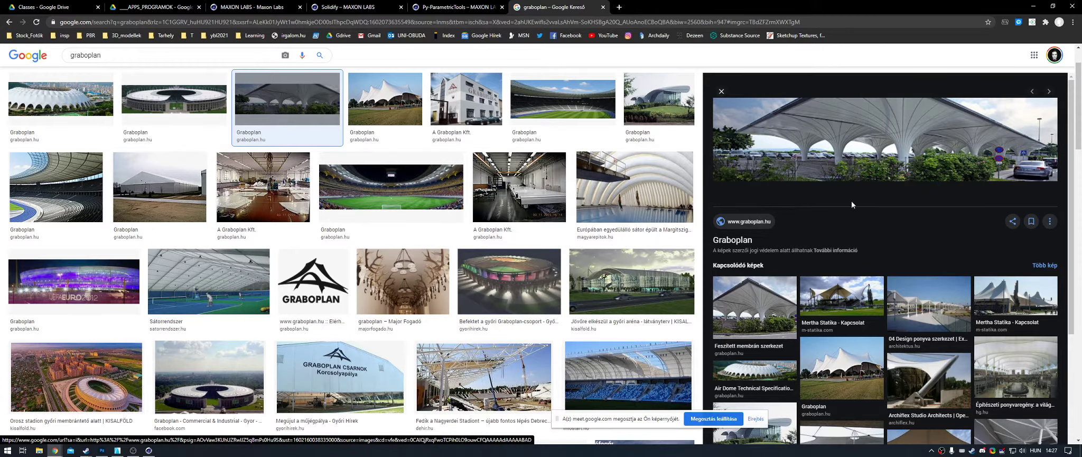
left_click(836, 279)
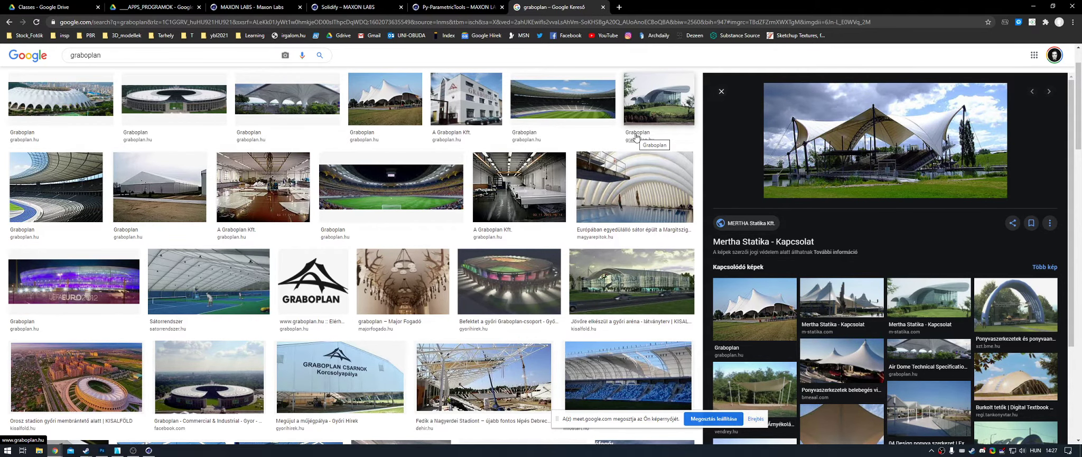
scroll(620, 214, "down", 5)
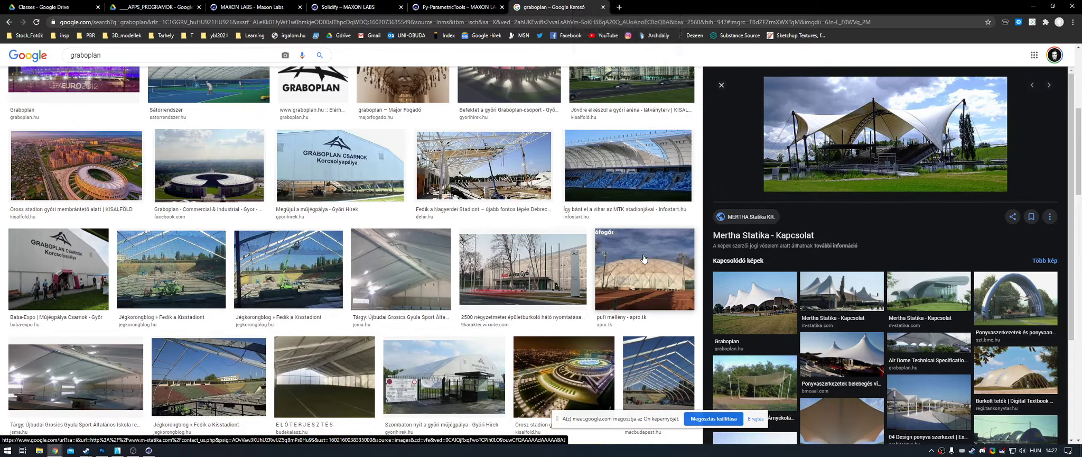
scroll(470, 200, "up", 3)
scroll(469, 200, "up", 3)
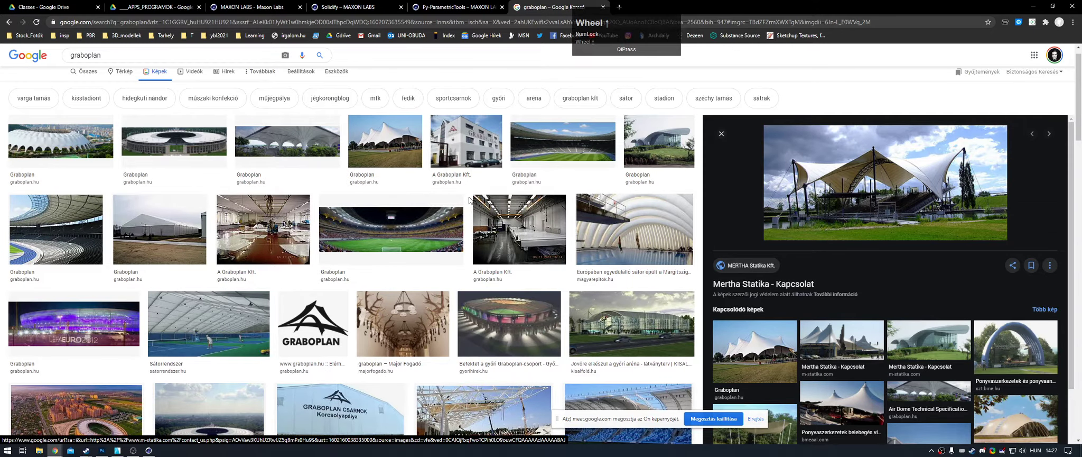
Step: Compare the column canopy with the related glazed membrane hall image and browse far down the results for more tent structures
left_click(293, 145)
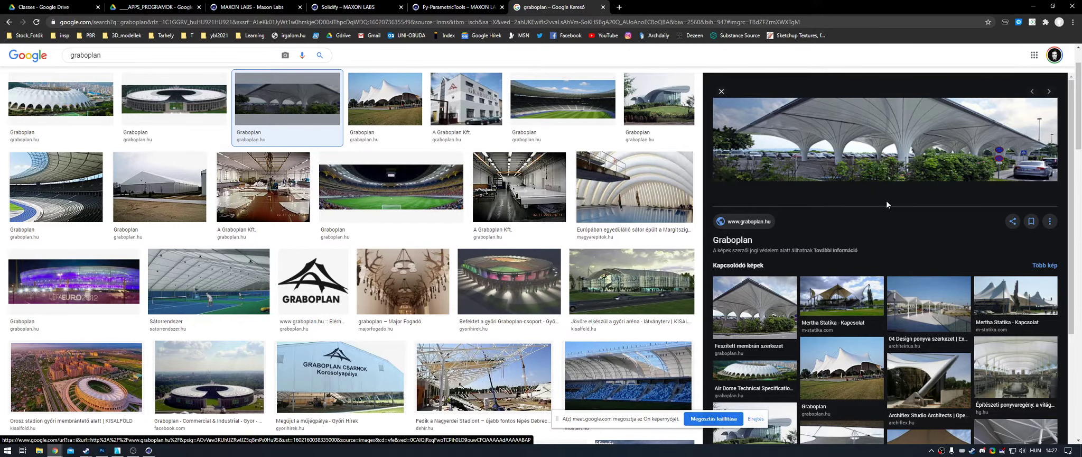
scroll(791, 250, "down", 2)
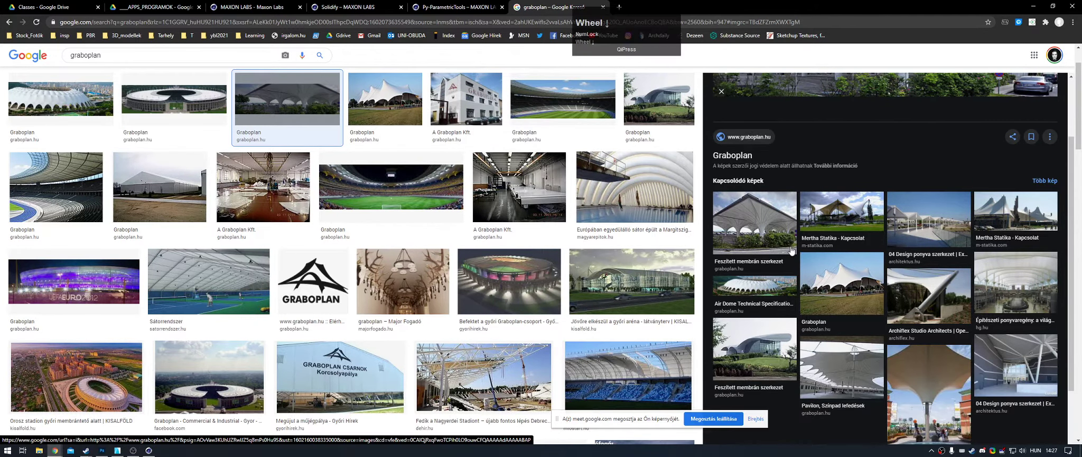
scroll(791, 250, "down", 1)
left_click(751, 296)
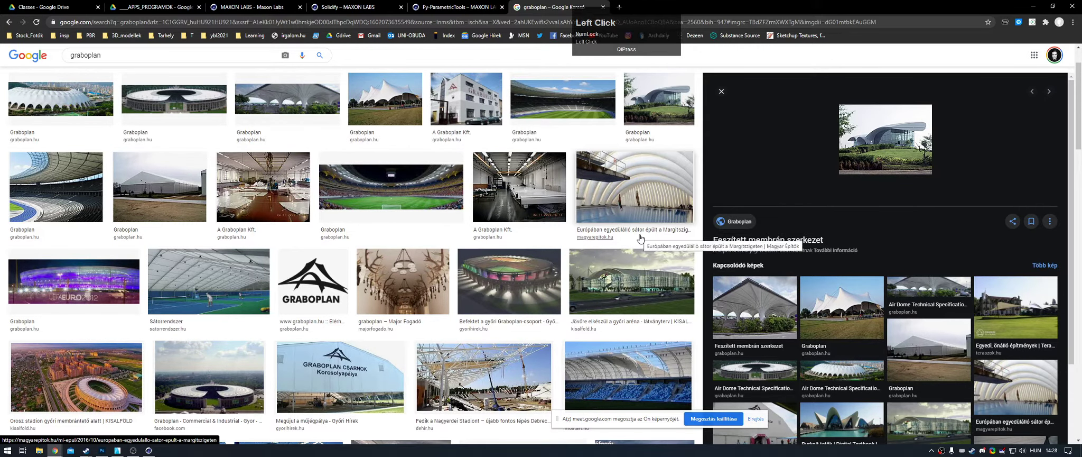
scroll(642, 237, "down", 1)
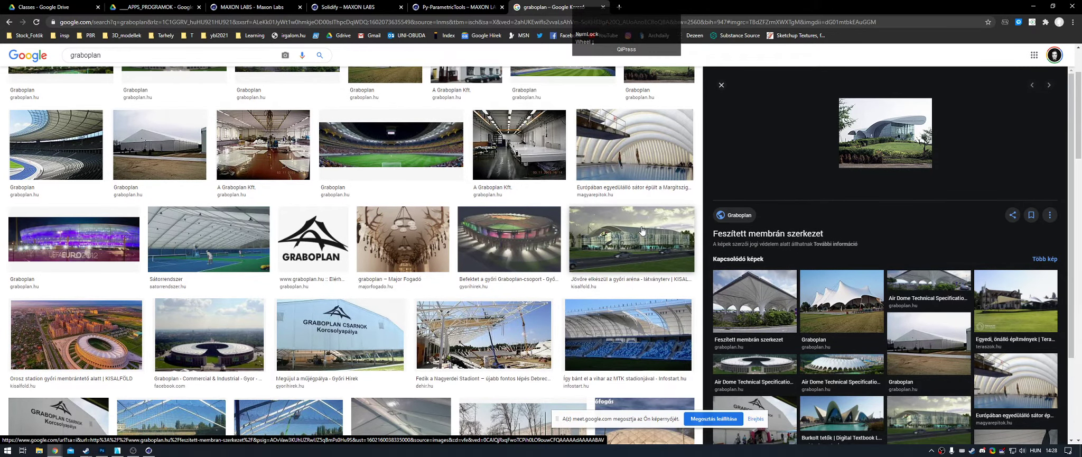
scroll(598, 229, "down", 3)
scroll(598, 229, "down", 7)
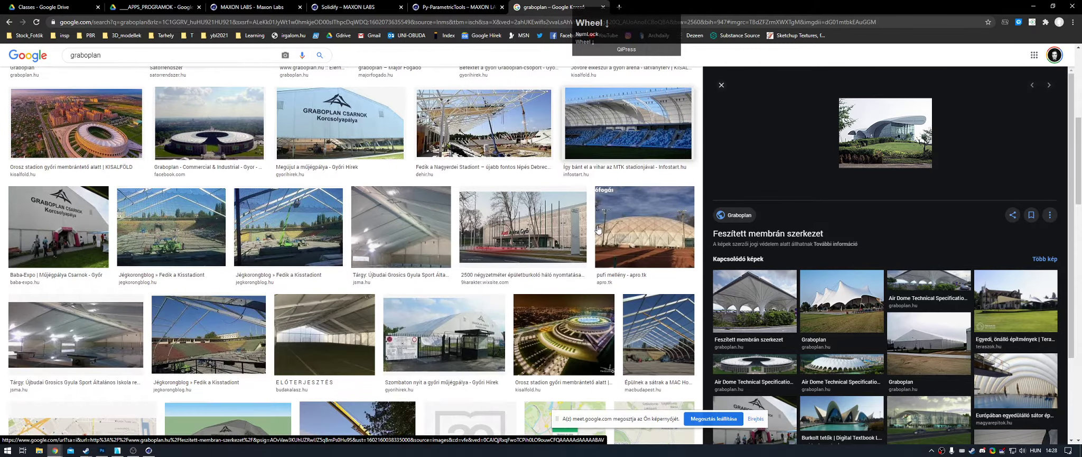
scroll(586, 240, "down", 6)
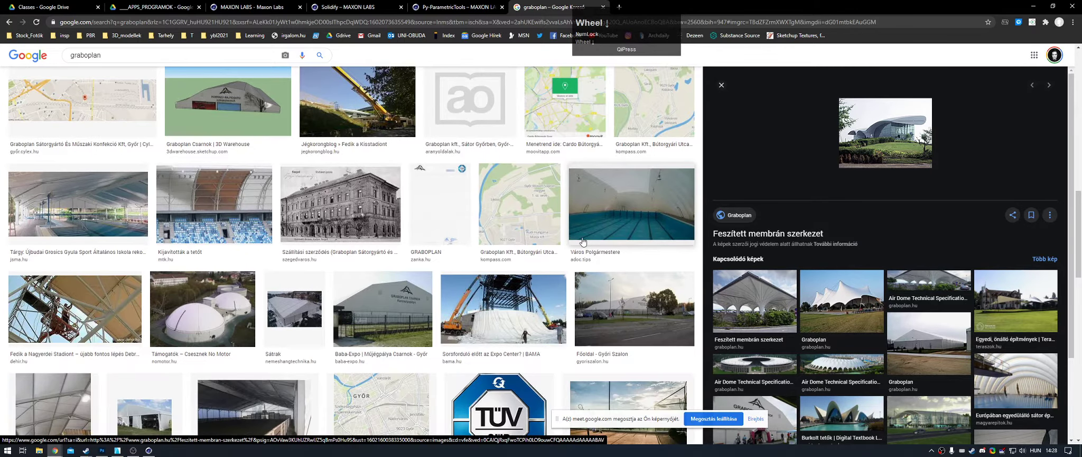
scroll(580, 242, "down", 7)
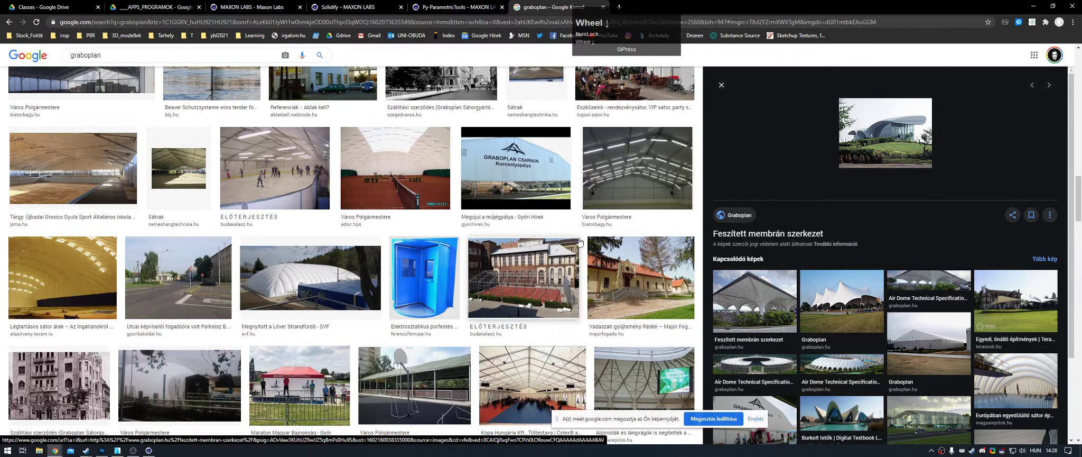
scroll(580, 242, "down", 3)
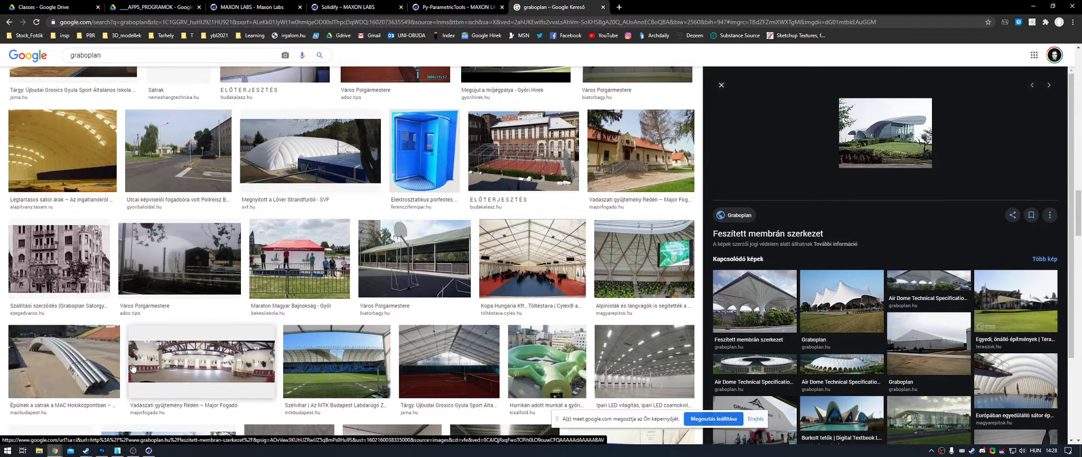
Step: Reopen the column canopy image from the related pictures and from the first row of results
mouse_move(150, 453)
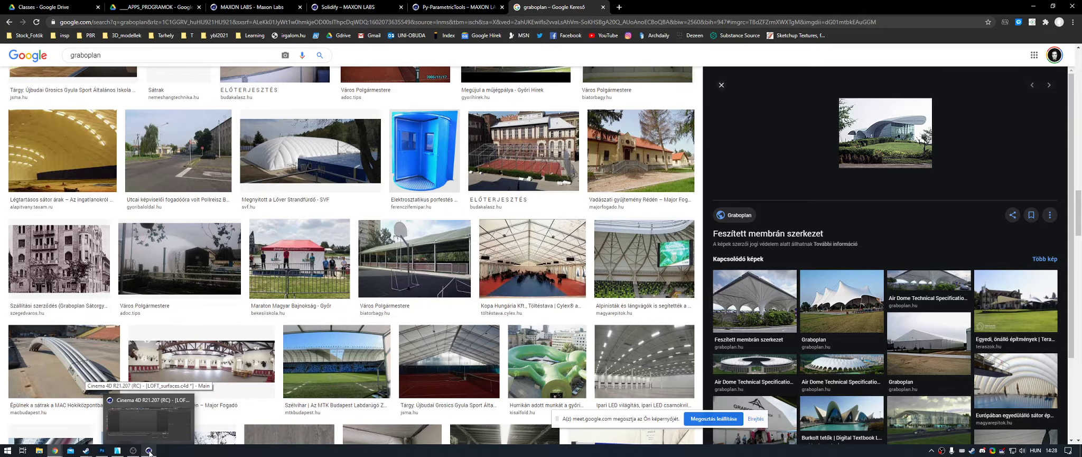
left_click(931, 274)
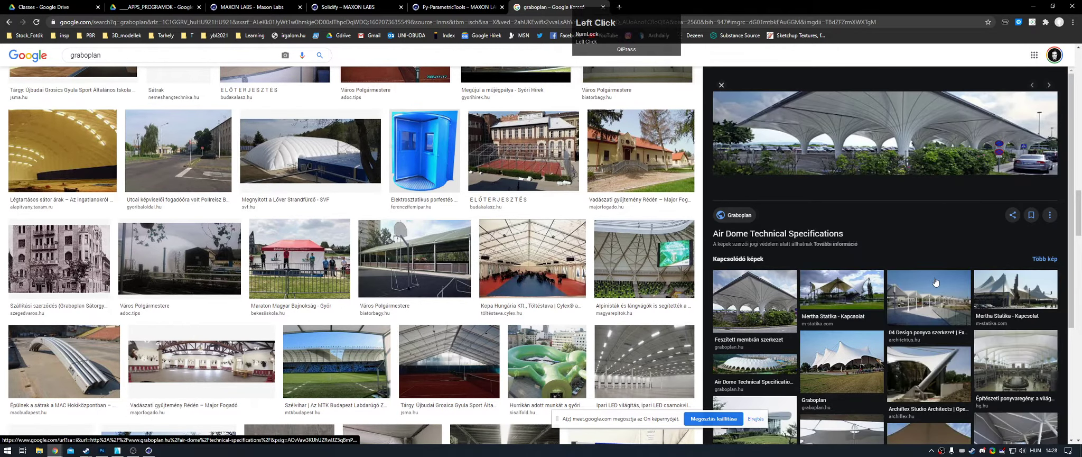
scroll(929, 159, "up", 4)
scroll(929, 159, "up", 10)
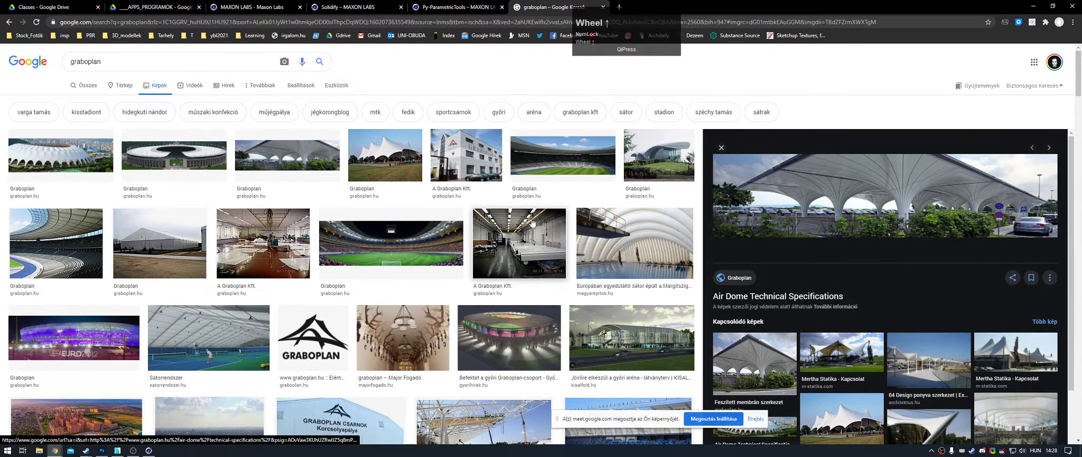
left_click(314, 148)
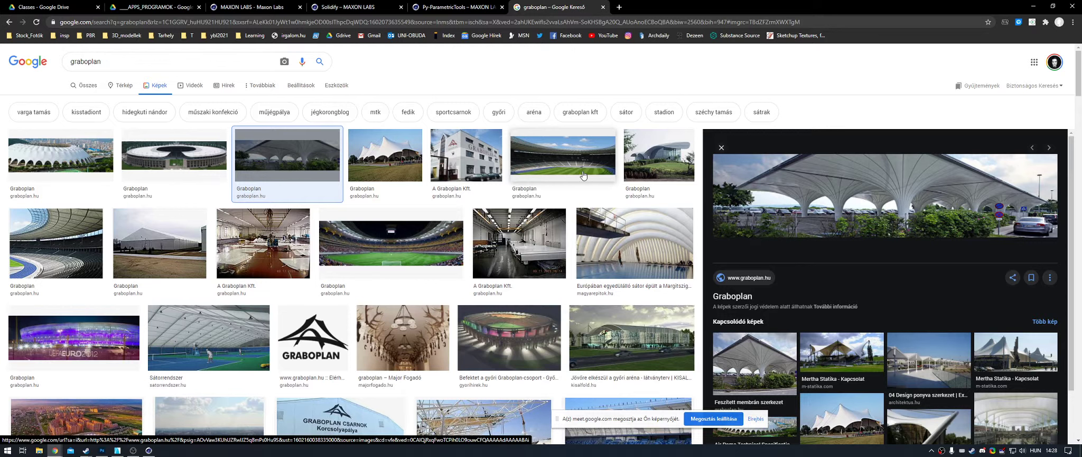
Step: Switch to Cinema 4D, close the leftover Solidify command search, and add a Rectangle spline
left_click(149, 450)
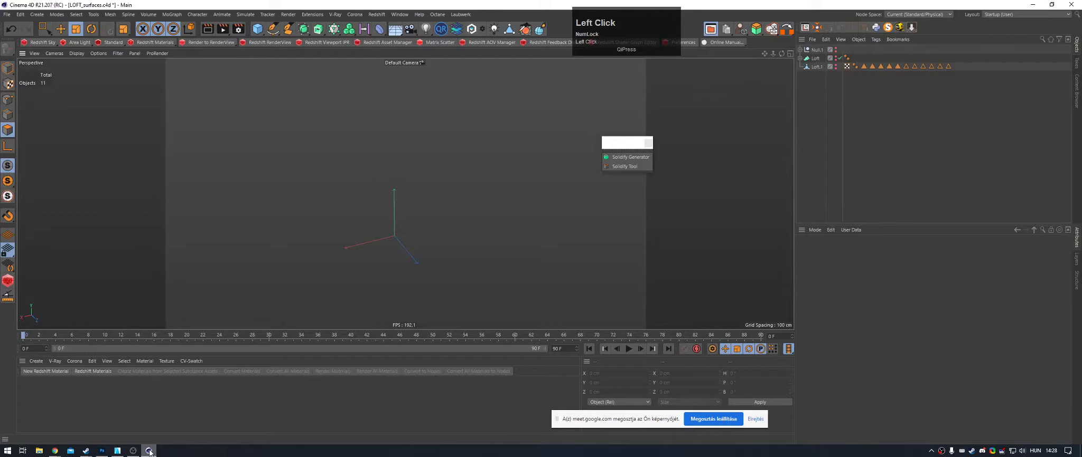
middle_click_drag(336, 253, 337, 228, "alt")
left_click(650, 142)
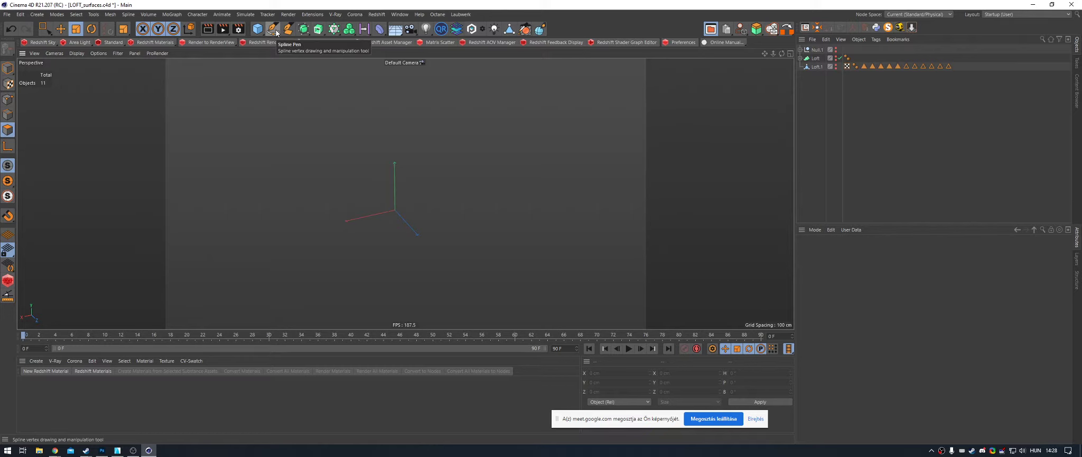
left_click_drag(276, 33, 358, 101)
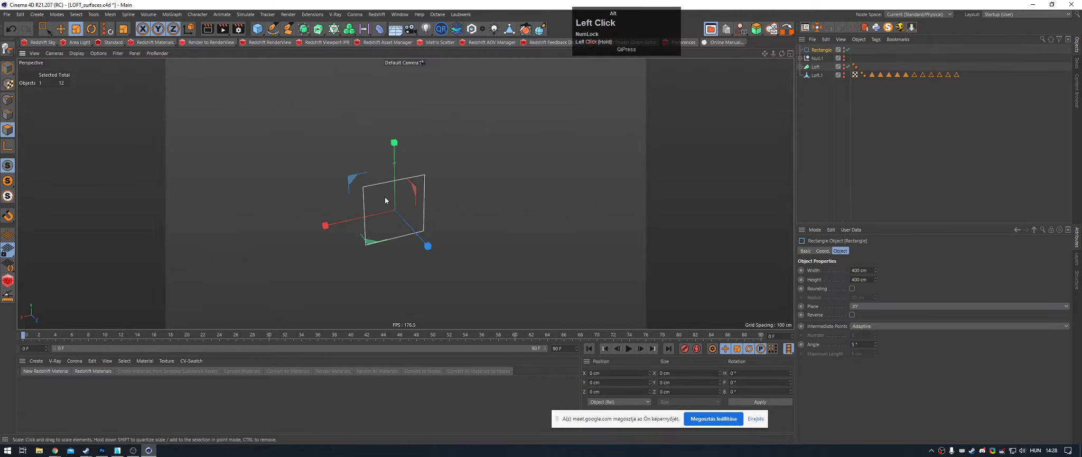
right_click_drag(384, 198, 421, 215, "alt")
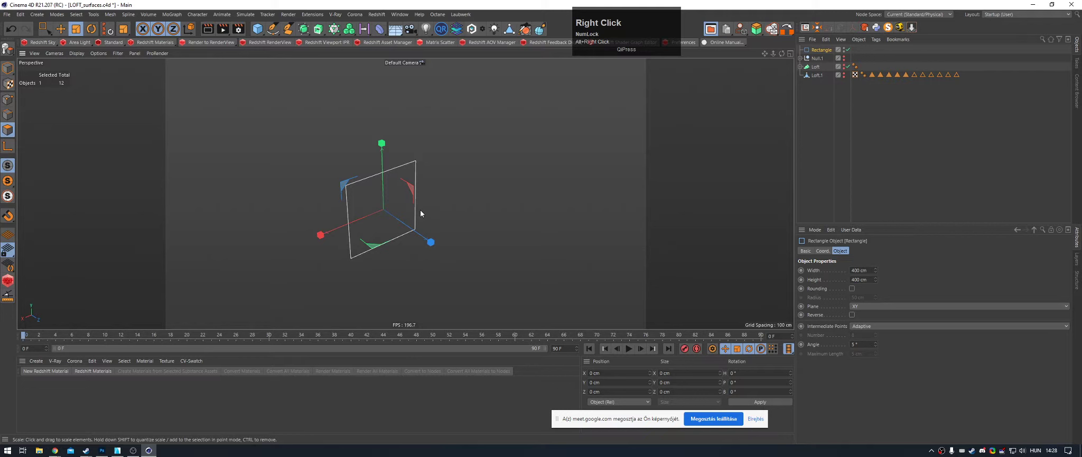
Step: Add a Flower spline and move it along the Z axis, well clear of the rectangle
left_click_drag(275, 33, 302, 68)
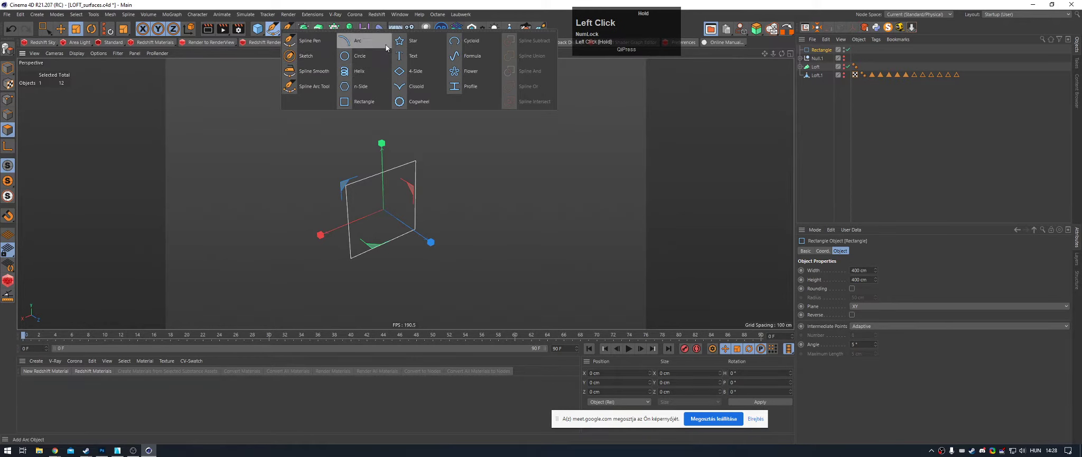
left_click(473, 72)
key("e")
left_click_drag(428, 242, 295, 208)
key("t")
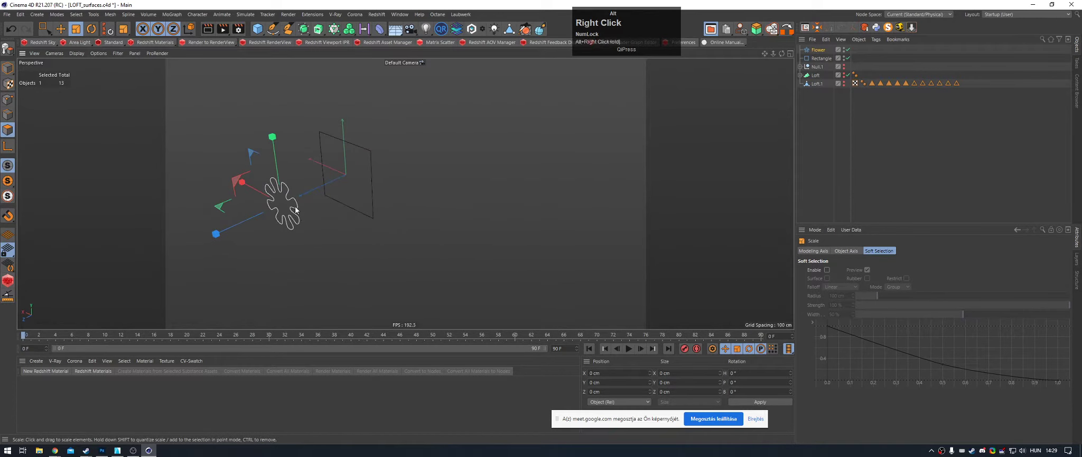
right_click_drag(295, 207, 324, 224, "alt")
middle_click_drag(324, 223, 403, 236, "alt")
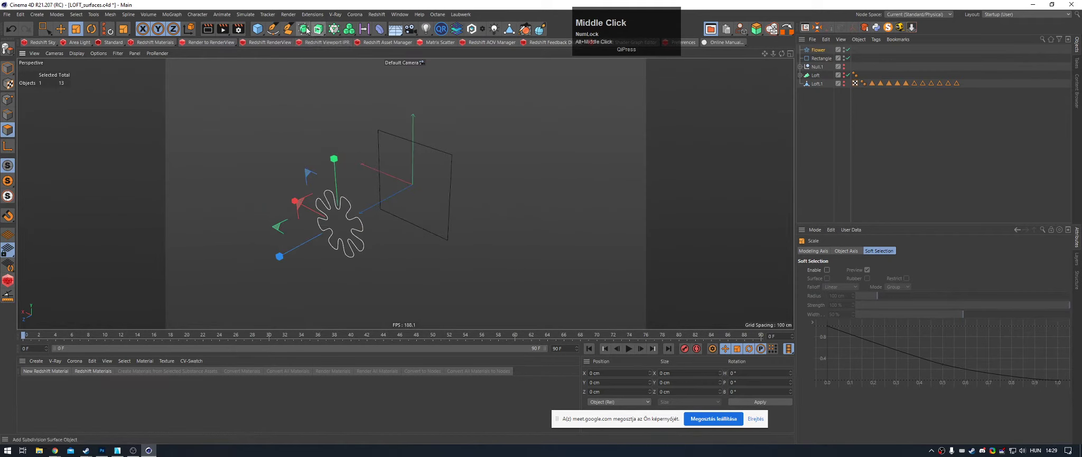
Step: Create a Loft generator and nest the Flower and Rectangle splines inside it
left_click(308, 31)
left_click(357, 68)
left_click(819, 58)
left_click(820, 66, "ctrl")
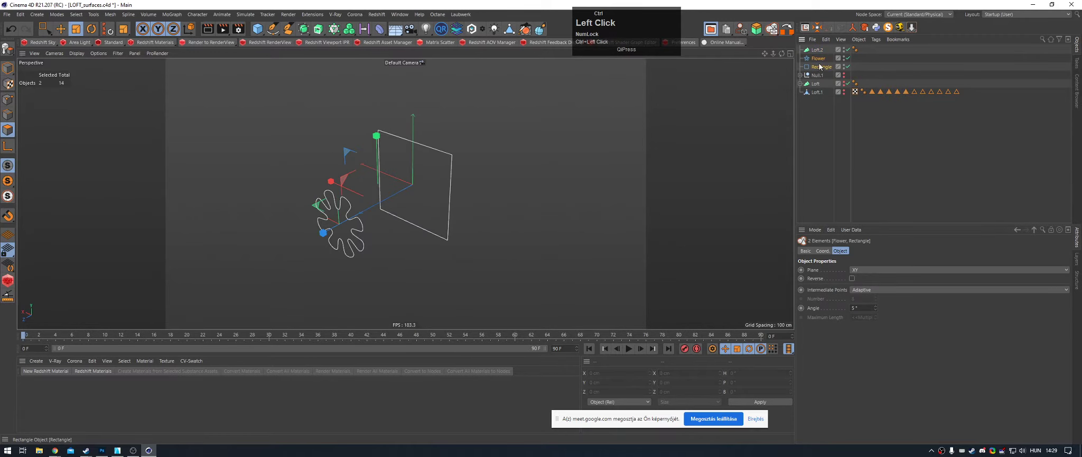
left_click_drag(818, 49, 819, 50)
left_click(437, 155)
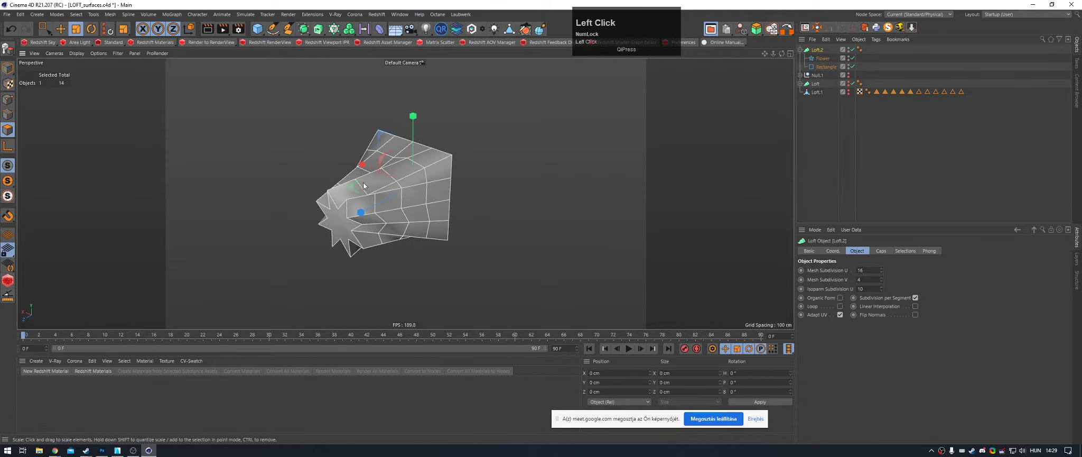
Step: Raise the new loft's Mesh Subdivision U to 208 and deselect it
left_click_drag(436, 156, 477, 162, "alt")
middle_click_drag(460, 167, 447, 113, "alt")
scroll(417, 159, "down", 1)
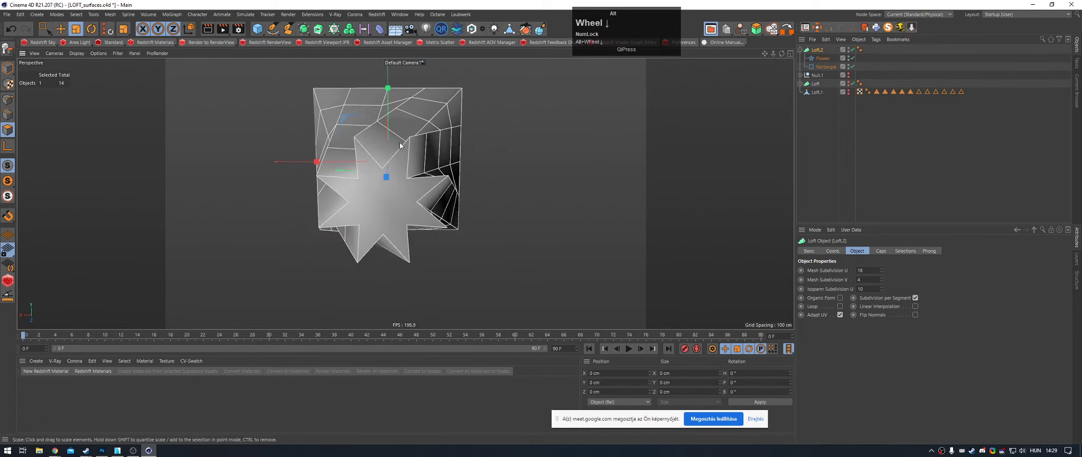
left_click_drag(401, 181, 384, 171, "alt")
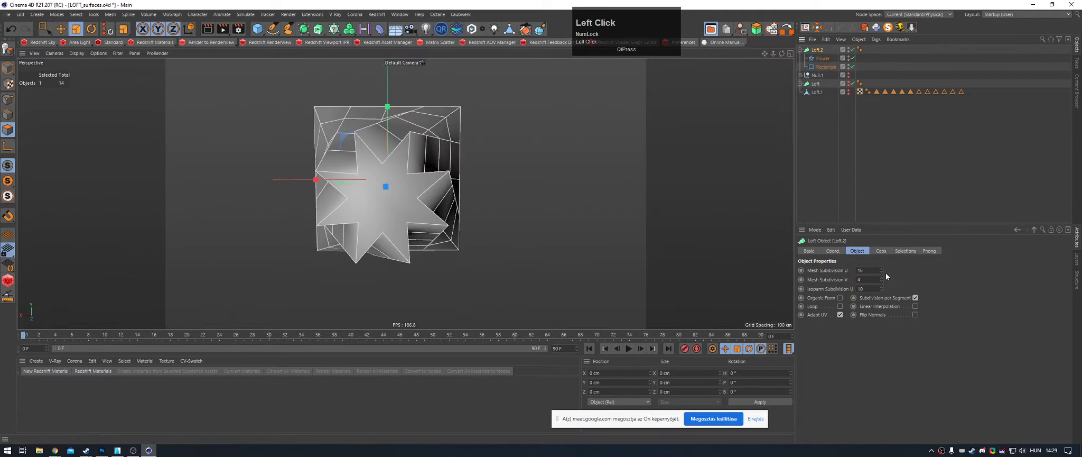
left_click_drag(881, 270, 916, 268)
left_click(859, 152)
Step: Set the Phong Angle in the new loft's Phong tag to 20°
left_click_drag(406, 144, 477, 153, "alt")
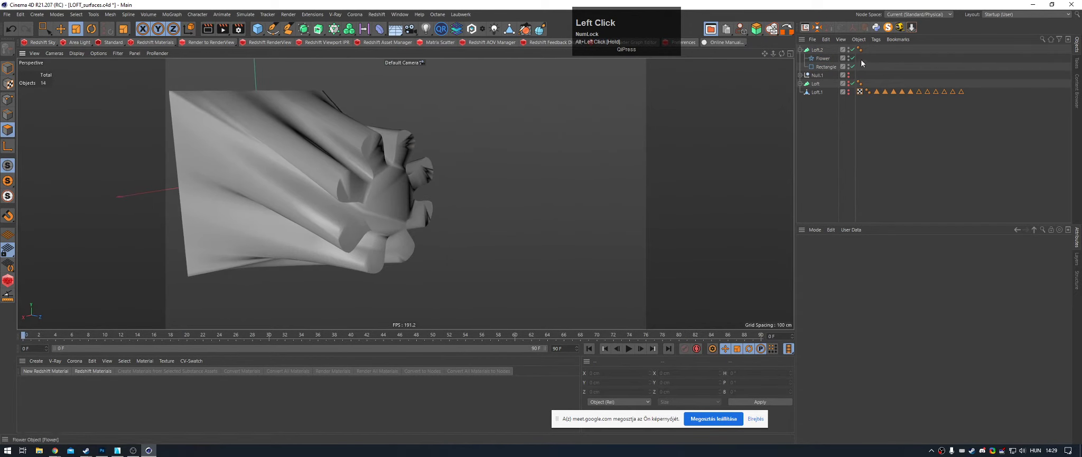
type("20")
key("Return")
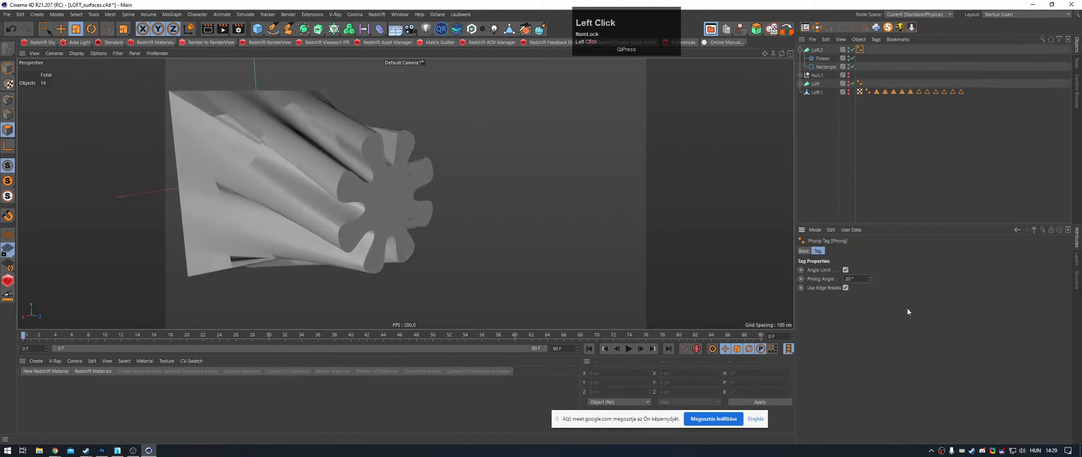
left_click_drag(348, 152, 419, 166, "alt")
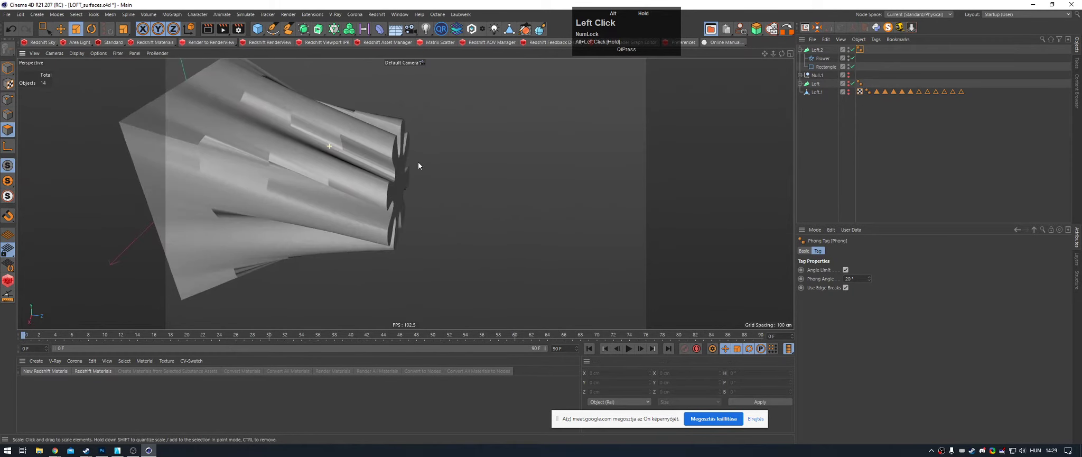
Step: Select the new loft and examine from several angles how its mesh lines run between the flower and the square
left_click(850, 51)
left_click_drag(303, 180, 235, 153, "alt")
right_click_drag(486, 193, 545, 185, "alt")
left_click_drag(455, 168, 454, 214, "alt")
right_click_drag(453, 214, 465, 211, "alt")
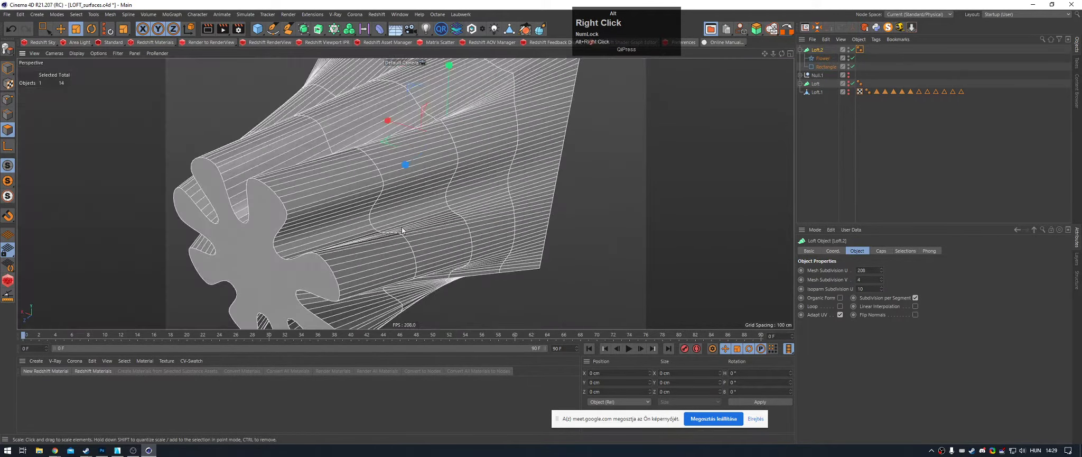
left_click_drag(466, 211, 423, 222, "alt")
right_click_drag(422, 222, 361, 180, "alt")
left_click_drag(360, 180, 415, 158, "alt")
middle_click_drag(415, 159, 448, 147, "alt")
left_click_drag(448, 148, 417, 196, "alt")
middle_click_drag(349, 188, 370, 162, "alt")
left_click_drag(370, 161, 404, 119, "alt")
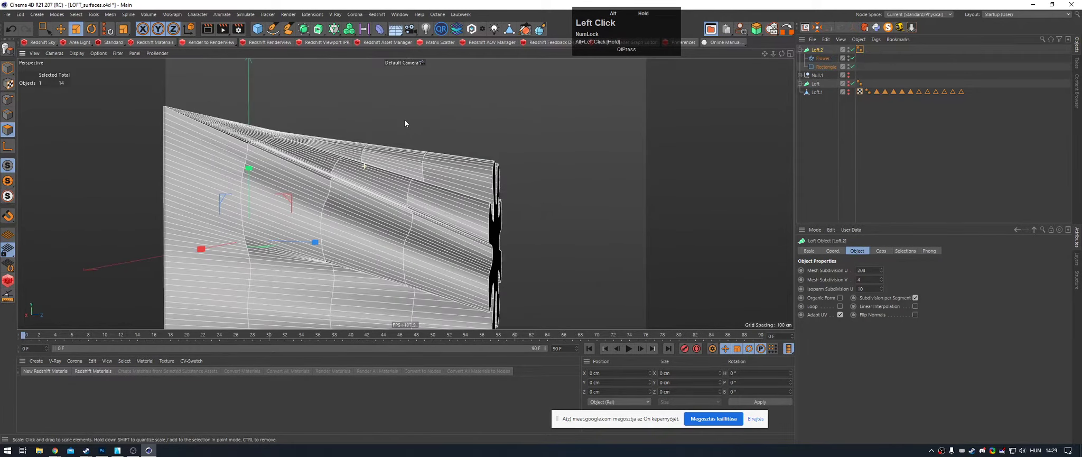
right_click_drag(404, 119, 387, 177, "alt")
left_click_drag(387, 178, 346, 157, "alt")
right_click_drag(345, 157, 328, 159, "alt")
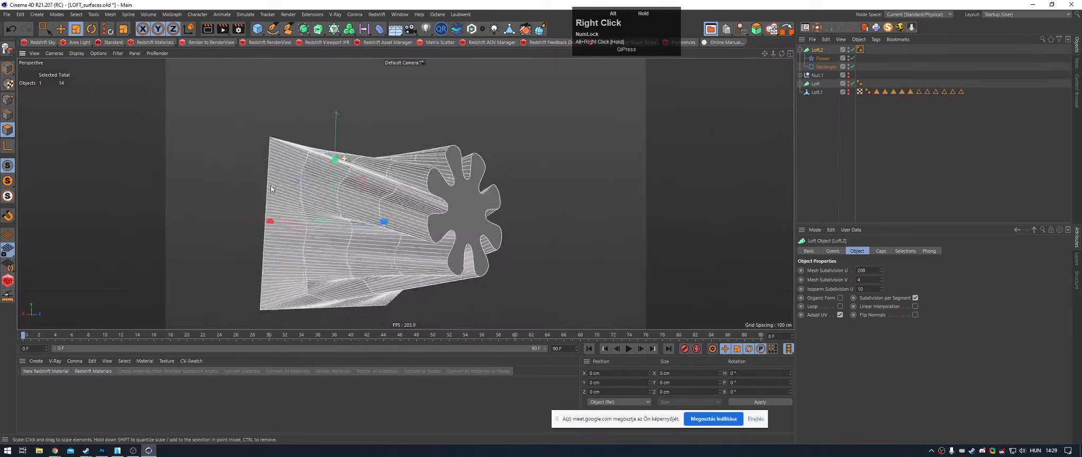
left_click_drag(328, 159, 256, 176, "alt")
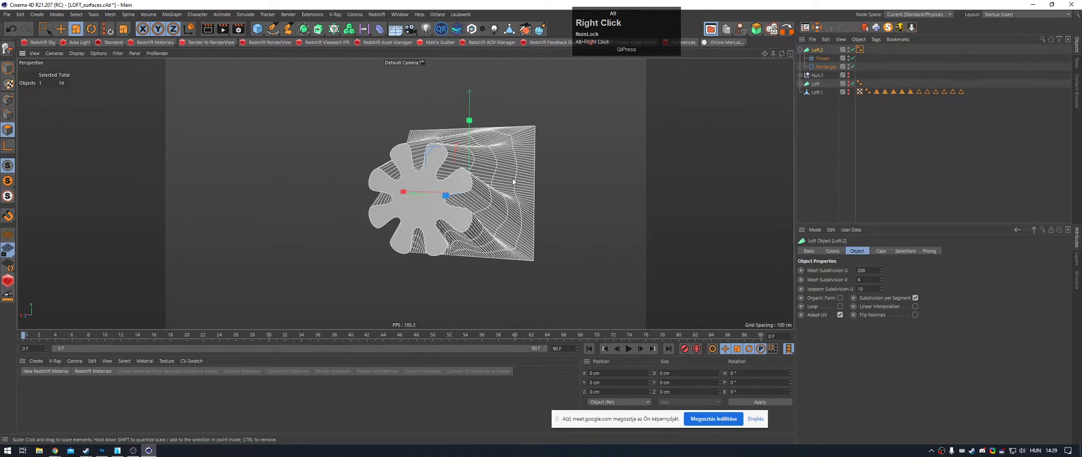
right_click_drag(513, 179, 571, 159, "alt")
middle_click_drag(571, 158, 499, 177, "alt")
left_click_drag(499, 177, 814, 203, "alt")
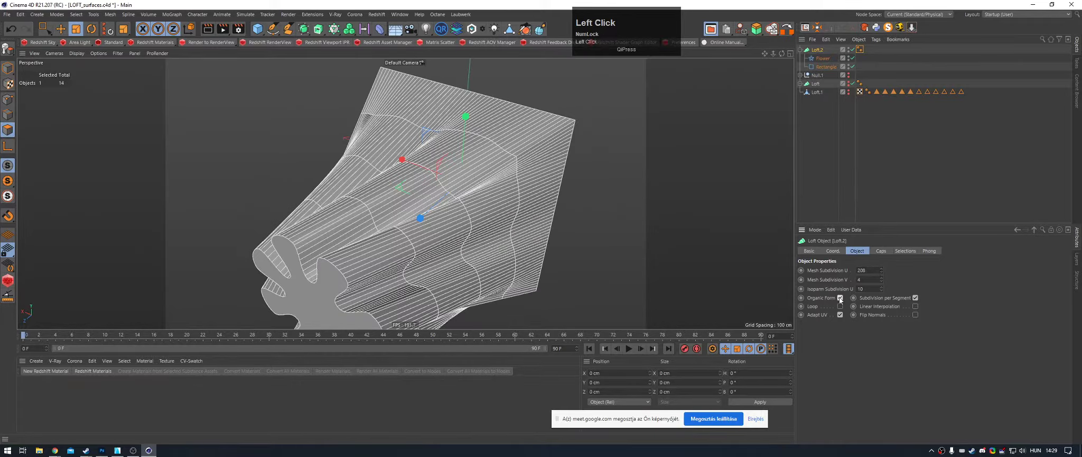
Step: Turn off Subdivision per Segment for the new loft and set its Mesh Subdivision U to 274
left_click_drag(582, 222, 634, 201, "alt")
left_click(916, 298)
left_click_drag(881, 275, 901, 274)
left_click_drag(352, 211, 401, 164, "alt")
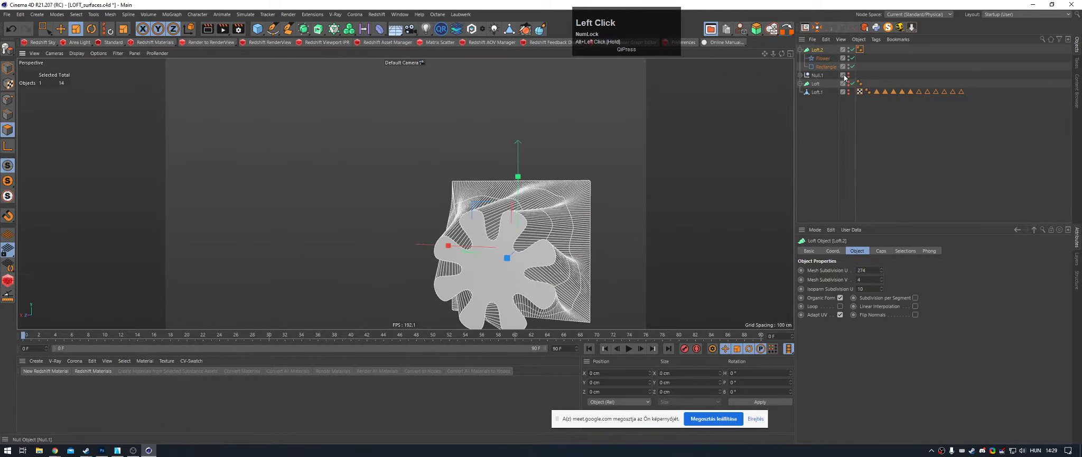
Step: Rotate the Flower spline about its axis to reduce the twist between the flower and the square
left_click(829, 60)
middle_click_drag(553, 239, 503, 204, "alt")
left_click_drag(503, 204, 502, 226, "alt")
right_click_drag(468, 219, 483, 216, "alt")
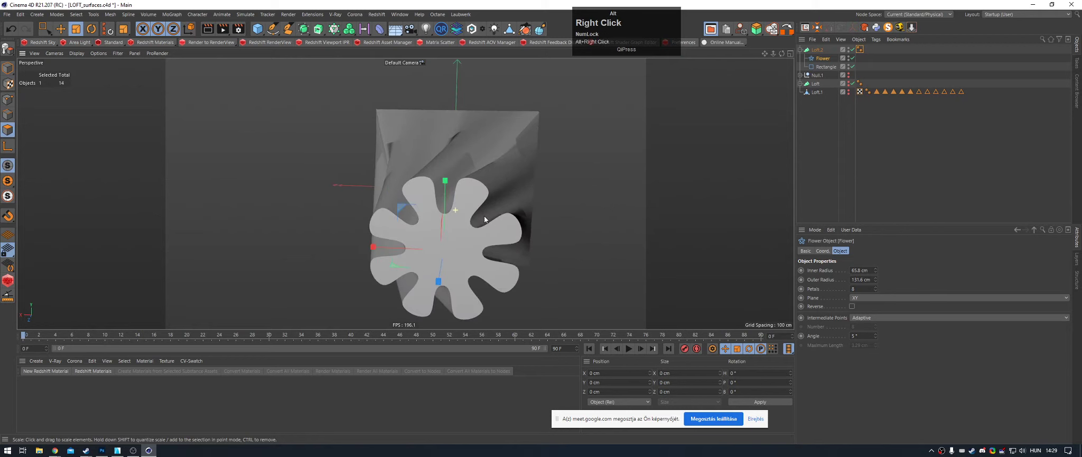
key("r")
left_click_drag(461, 217, 526, 144)
key("Escape")
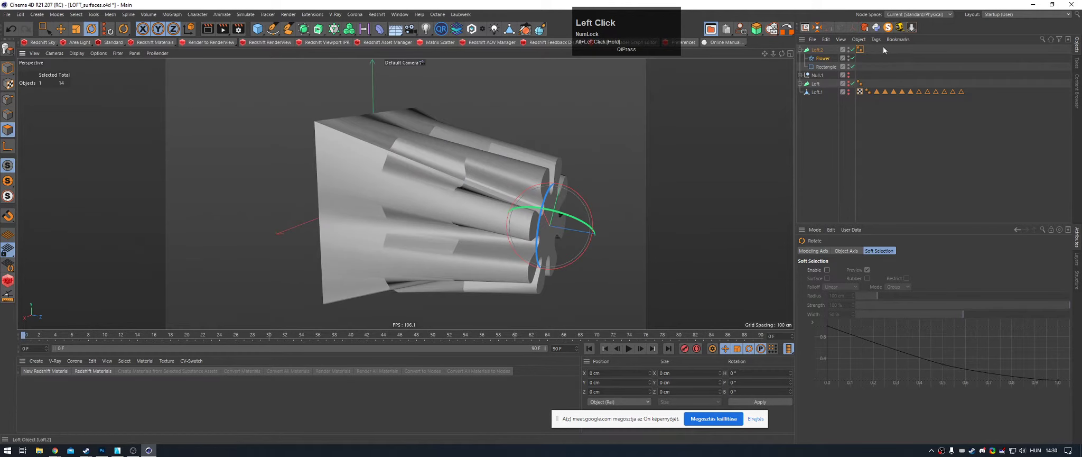
Step: Delete the new loft's Phong tag, raise its Mesh Subdivision V to 25 and deselect it
key("Delete")
left_click_drag(529, 100, 463, 154, "alt")
left_click(817, 50)
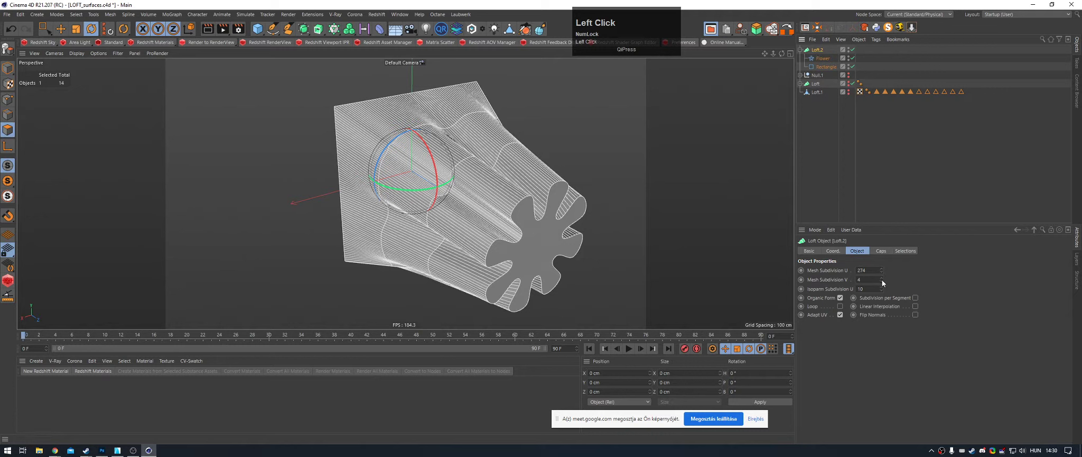
left_click_drag(882, 280, 882, 267)
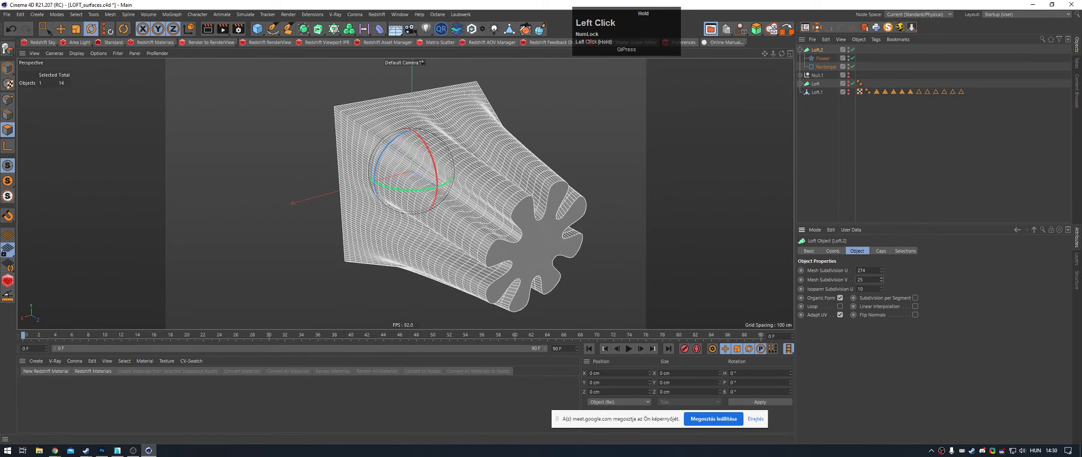
left_click(860, 159)
Step: Scale down the Flower spline so the loft tapers, undoing the surplus last change
left_click_drag(477, 154, 464, 176, "alt")
left_click(821, 61)
key("t")
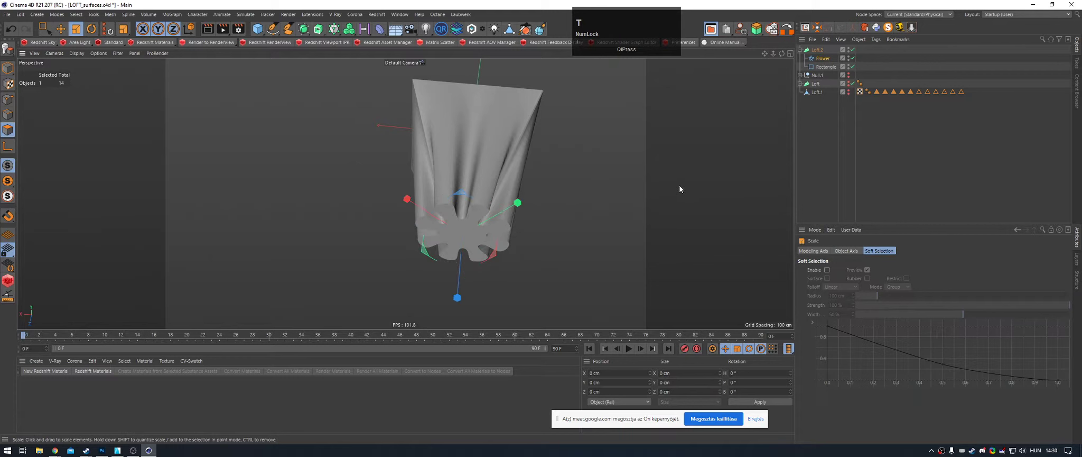
left_click_drag(679, 184, 574, 213)
key("ctrl+z")
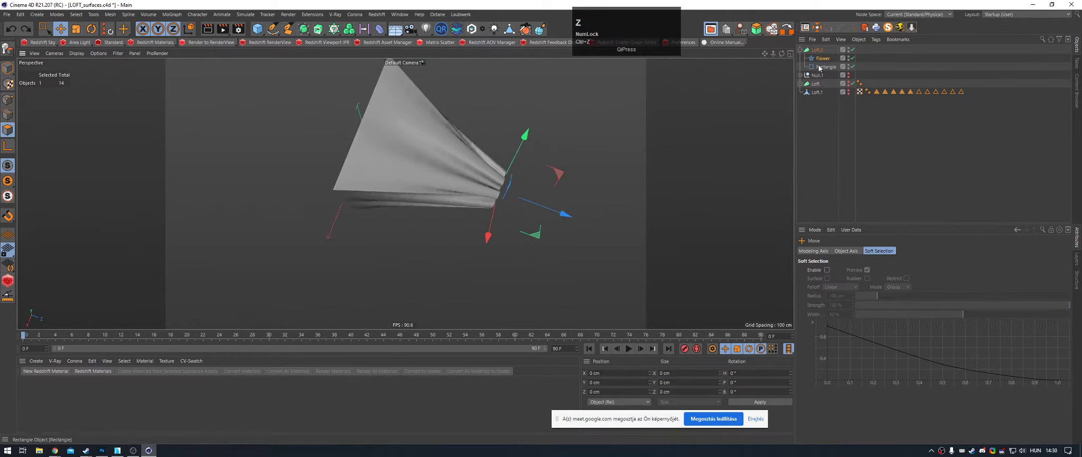
Step: Duplicate the Flower spline far along the loft's axis to form a long stem and scale the copy down
left_click_drag(822, 55, 821, 55, "ctrl")
left_click_drag(567, 214, 845, 269)
left_click_drag(857, 317, 752, 282)
left_click_drag(585, 155, 450, 267, "alt")
scroll(472, 134, "down", 3, "alt")
left_click_drag(472, 135, 466, 184, "alt")
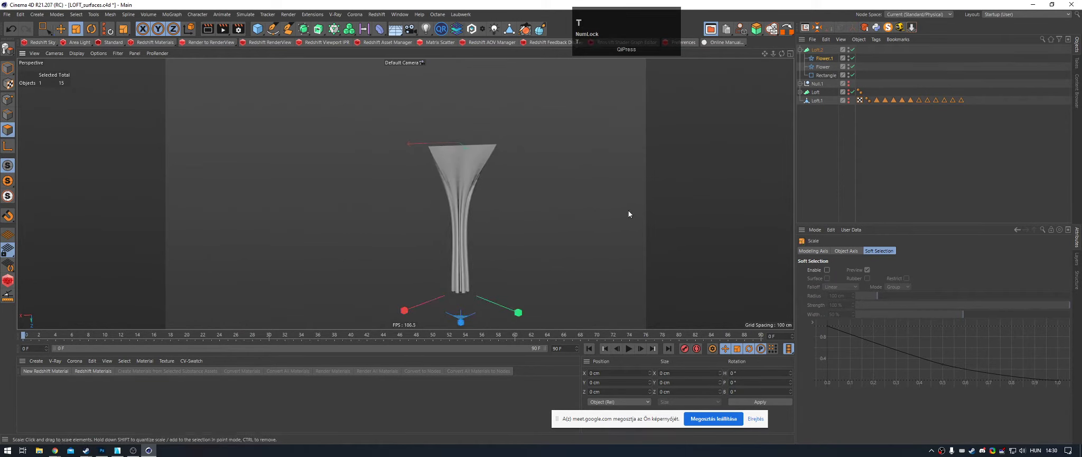
left_click_drag(457, 218, 441, 219, "shift")
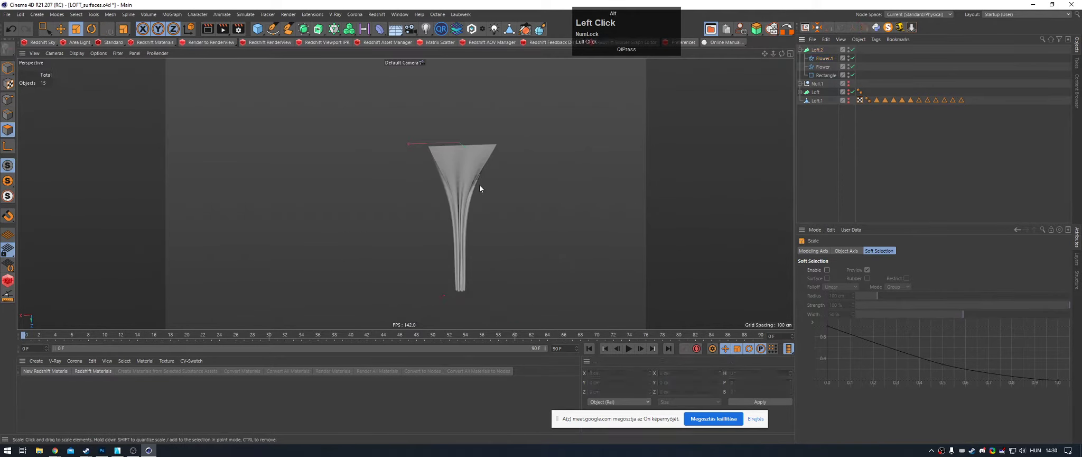
Step: Scale up the Rectangle spline to widen the square end of the loft to 744.4 cm
left_click(825, 75)
left_click_drag(388, 141, 305, 139, "shift")
left_click_drag(458, 215, 467, 191)
Step: Move the middle Flower spline toward the rectangle and scale it up for a sharper flare
left_click(822, 66)
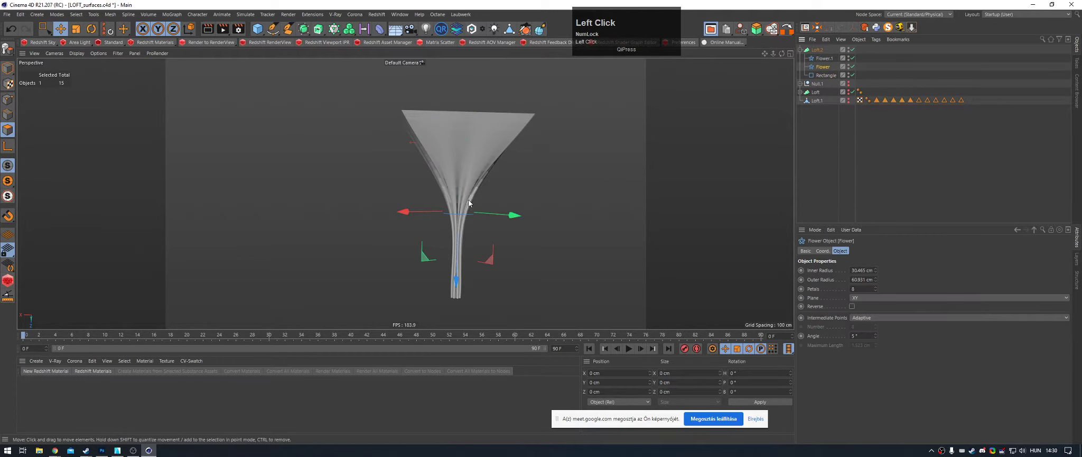
left_click_drag(457, 283, 816, 219)
key("t")
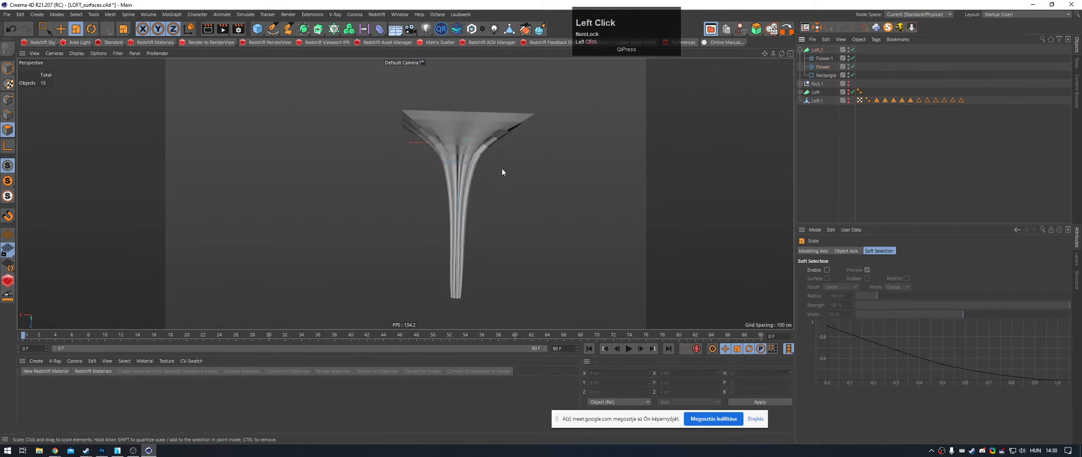
left_click_drag(501, 170, 466, 138, "alt")
left_click(466, 138)
Step: Center the loft's axis with MagicCenter and rotate the loft upright with the square end on top
scroll(406, 159, "down", 1)
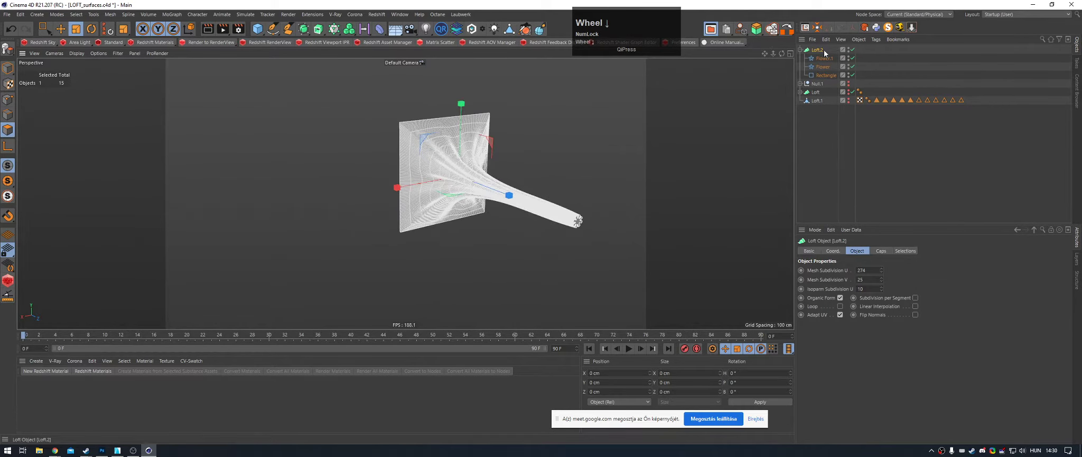
left_click_drag(516, 168, 795, 109, "alt")
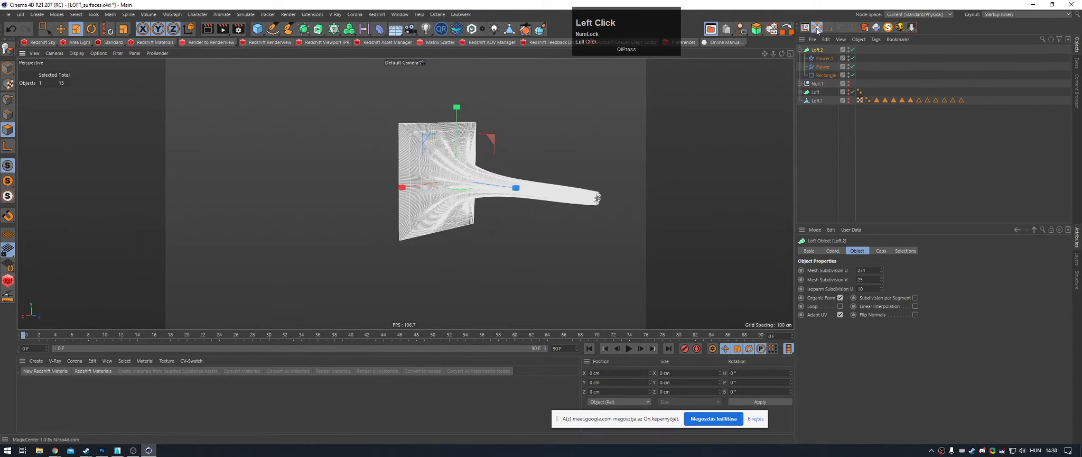
key("r")
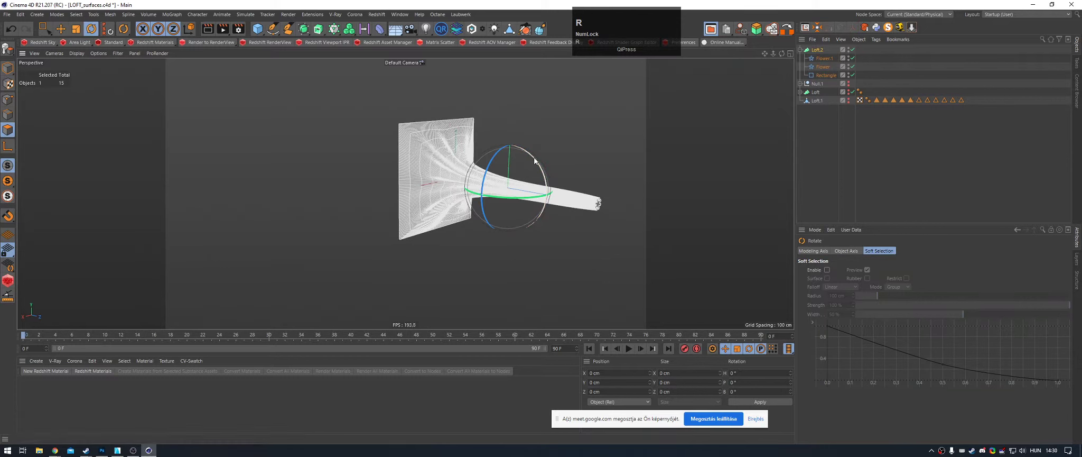
left_click_drag(534, 160, 528, 212, "shift")
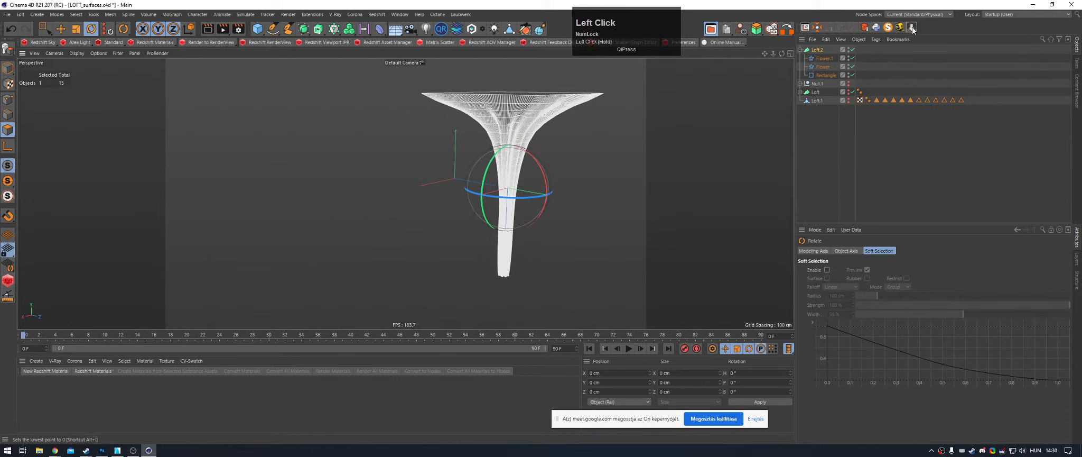
Step: Drop the loft so its lowest point sits at height 0 and deselect it
left_click(912, 30)
middle_click_drag(533, 146, 515, 205, "alt")
left_click(898, 150)
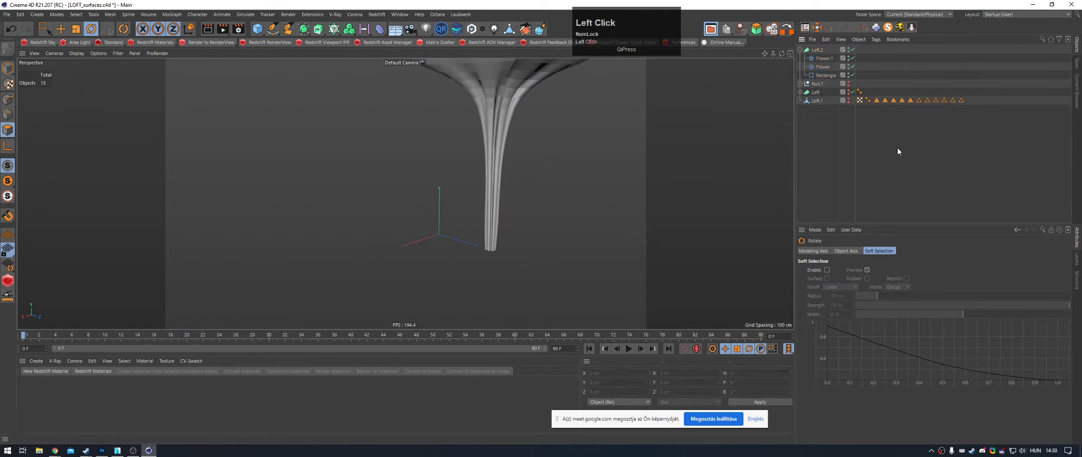
Step: Raise the loft's Mesh Subdivision V to 112 to smooth the flared column and deselect it
mouse_move(498, 89)
left_mouse_down("alt")
mouse_move(488, 73)
mouse_move(479, 95)
left_mouse_up("alt")
right_click_drag(476, 102, 586, 126, "alt")
left_click_drag(586, 128, 534, 132, "alt")
right_click_drag(523, 133, 561, 141, "alt")
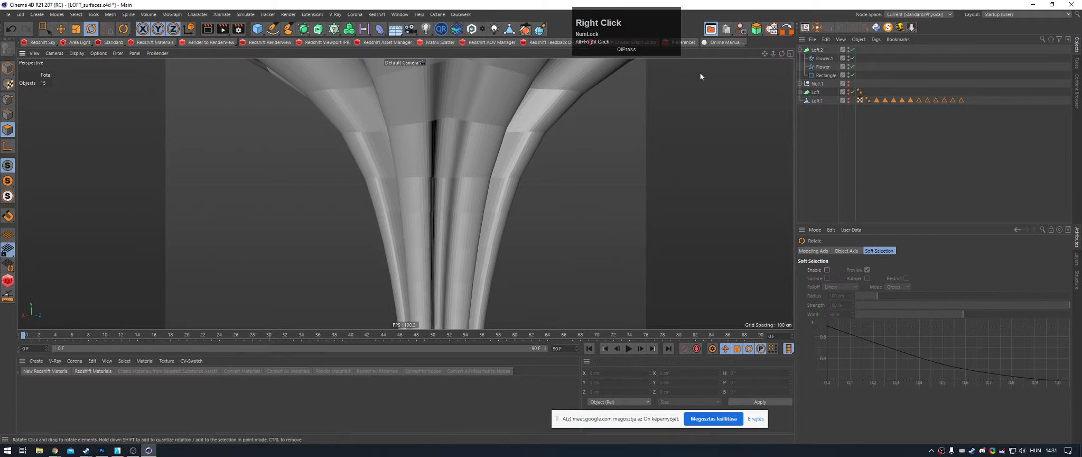
left_click(817, 50)
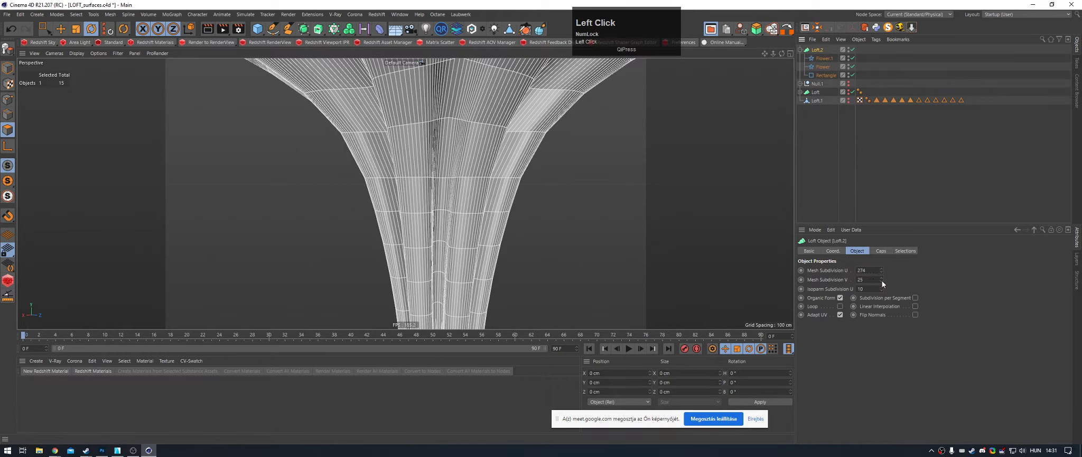
left_click_drag(881, 282, 882, 243)
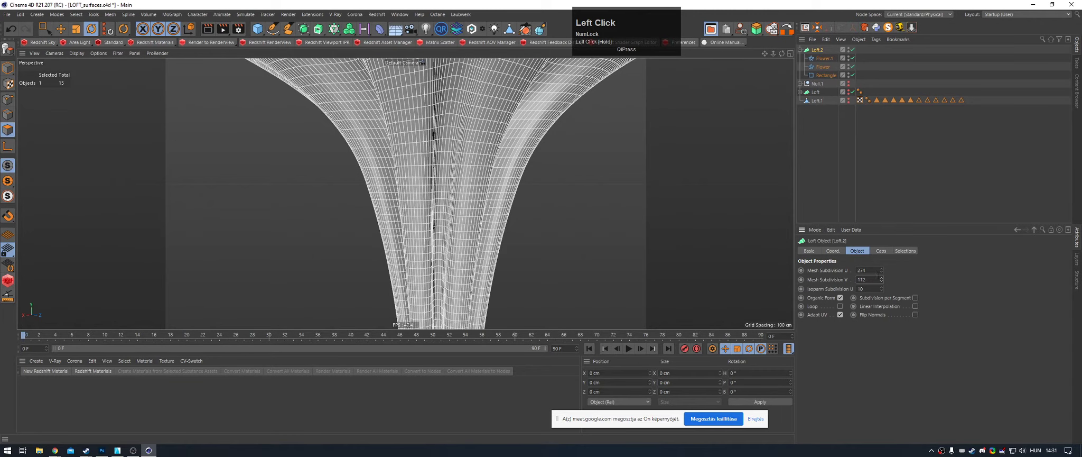
scroll(875, 279, "up", 1)
left_click(889, 130)
Step: Set the lowest flower spline's Inner Radius to 30.36 cm and its Outer Radius to 34.72 cm
right_click_drag(468, 180, 333, 198, "alt")
left_click_drag(453, 179, 474, 163, "alt")
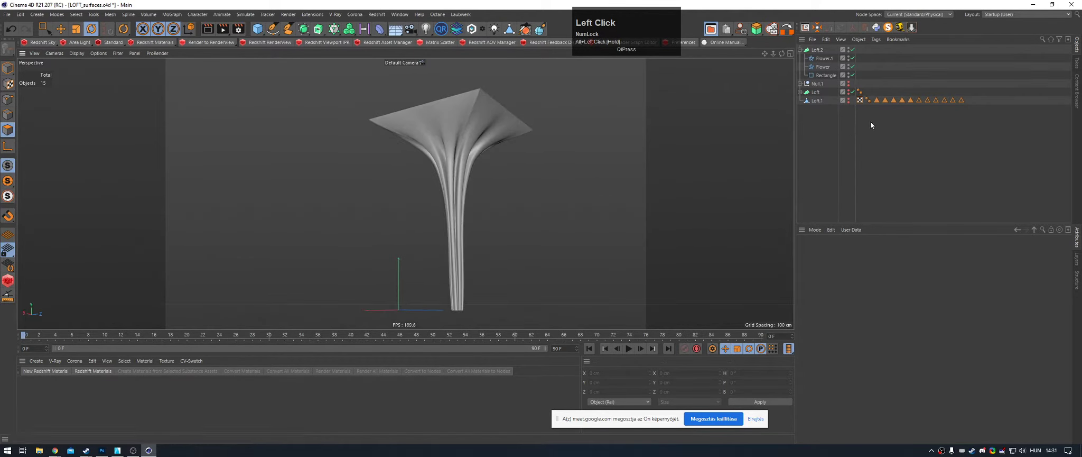
left_click(823, 58)
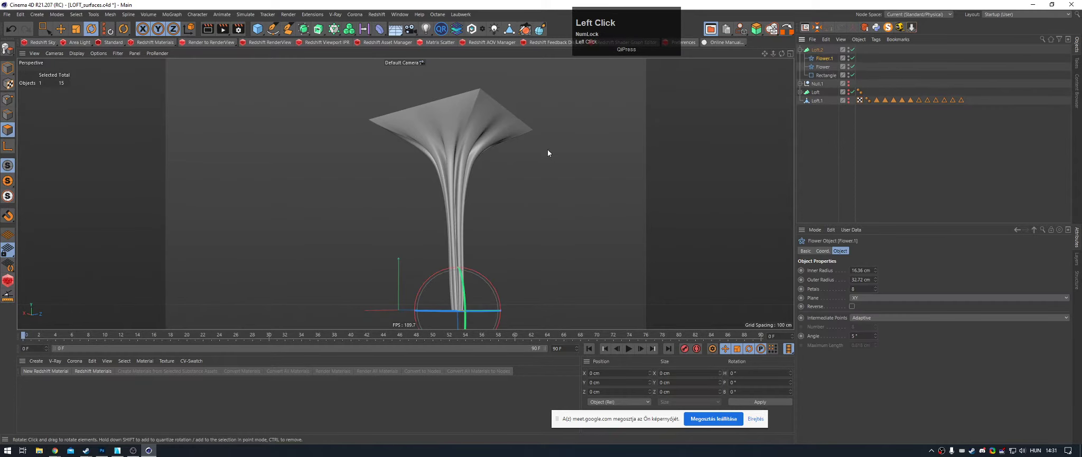
right_click_drag(548, 149, 445, 181, "alt")
middle_click_drag(475, 207, 477, 135, "alt")
left_click_drag(478, 136, 464, 255, "alt")
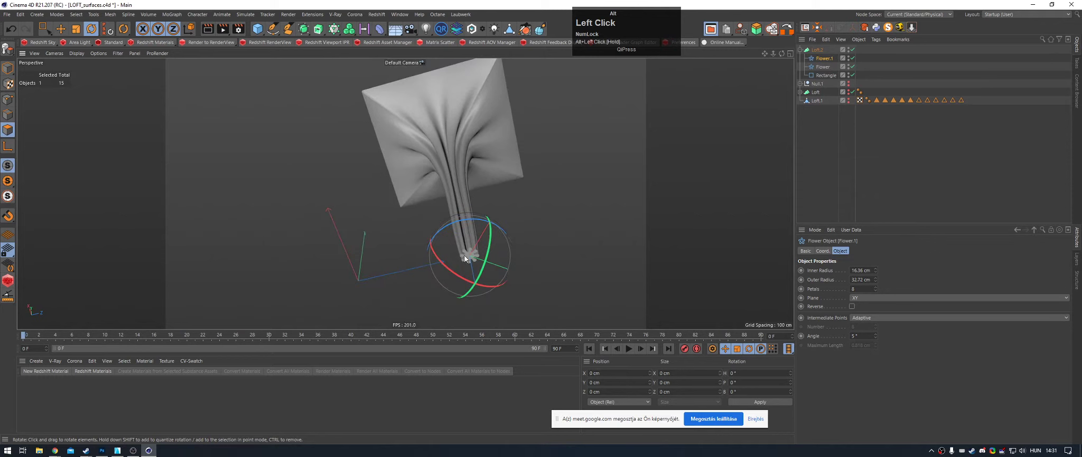
right_click_drag(464, 255, 606, 270, "alt")
left_click_drag(606, 273, 617, 254, "alt")
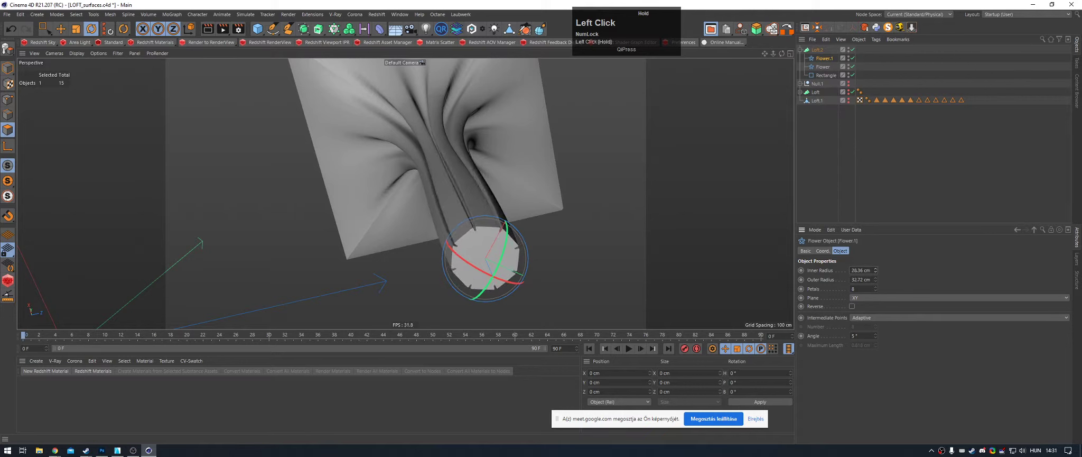
mouse_move(876, 279)
left_mouse_down()
mouse_move(875, 288)
mouse_move(876, 269)
left_mouse_up()
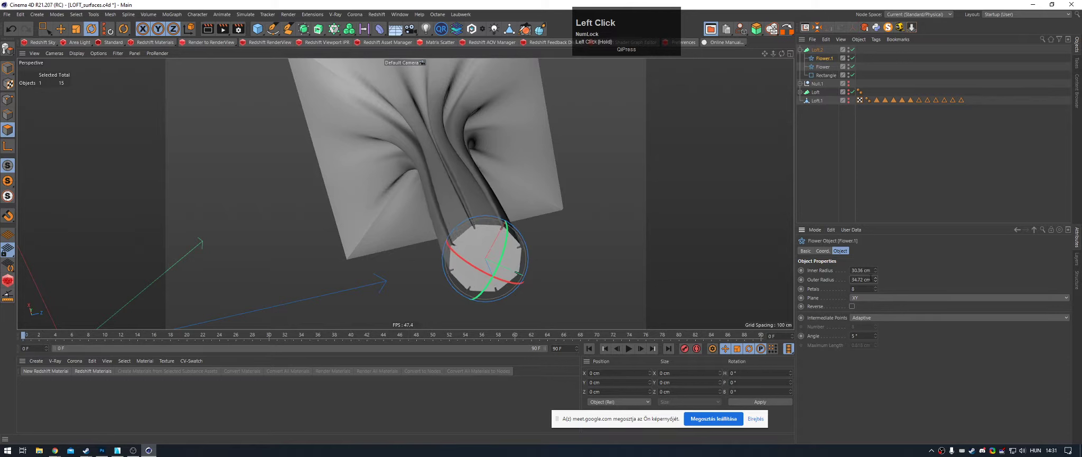
Step: Set the Inner Radius of the upper Flower spline, below the square, to 68.711 cm
left_click_drag(608, 164, 585, 225, "alt")
right_click_drag(576, 217, 511, 185, "alt")
middle_click_drag(512, 185, 513, 264, "alt")
right_click_drag(512, 264, 500, 185, "alt")
left_click_drag(511, 146, 804, 132, "alt")
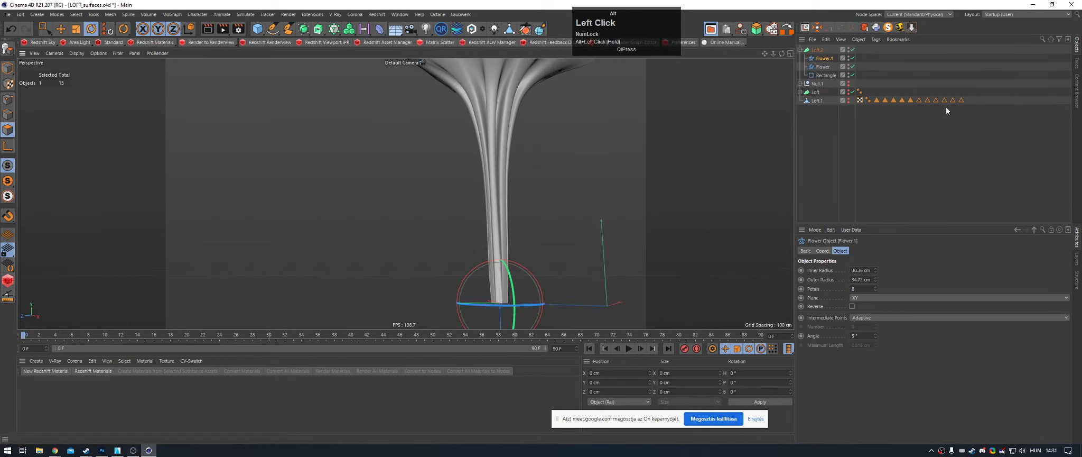
left_click(830, 68)
right_click_drag(534, 153, 576, 143, "alt")
middle_click_drag(577, 142, 580, 170, "alt")
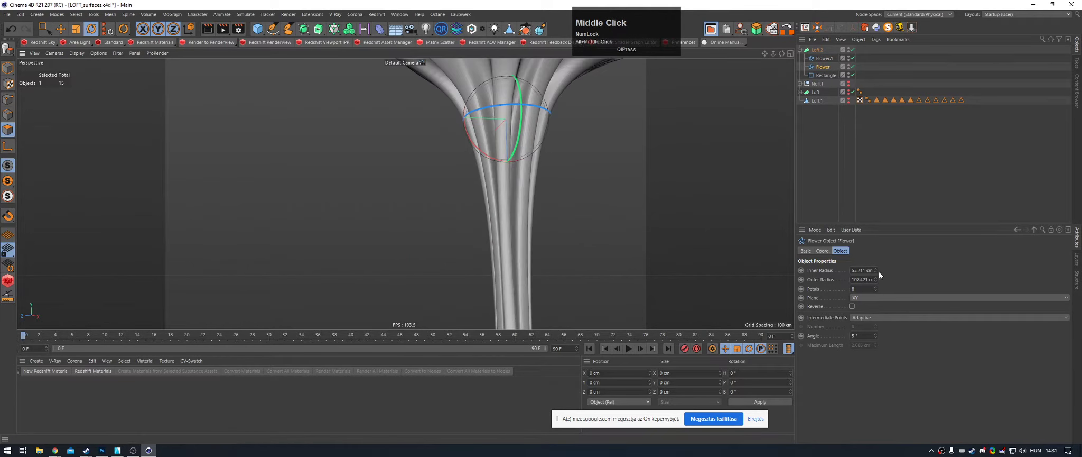
left_click_drag(876, 270, 892, 268)
Step: Move the upper Flower spline slightly along the column's axis to adjust the flare
left_click_drag(509, 183, 659, 167, "alt")
right_click_drag(524, 197, 462, 217, "alt")
left_click_drag(503, 234, 551, 241, "alt")
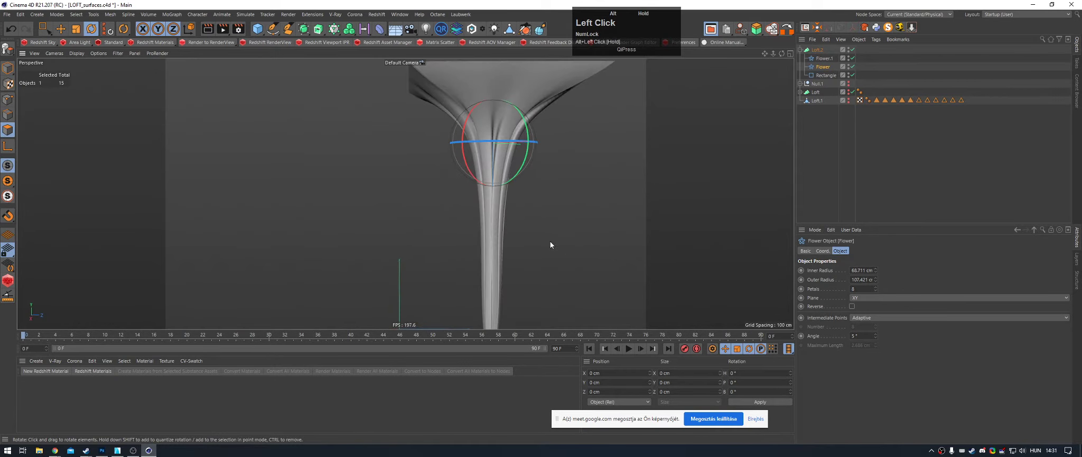
middle_click_drag(494, 201, 507, 152, "alt")
right_click_drag(506, 151, 501, 161, "alt")
left_click_drag(500, 162, 567, 149, "alt")
middle_click_drag(568, 149, 493, 133, "alt")
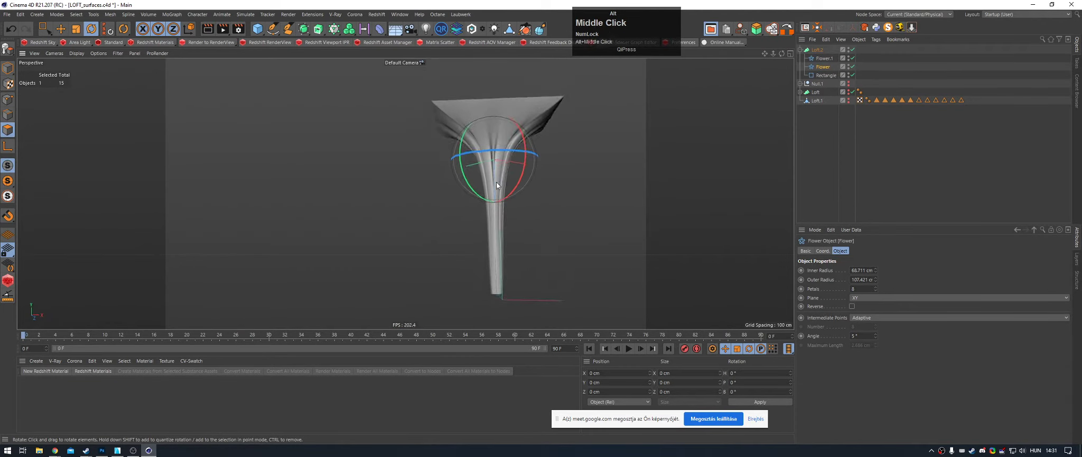
key("e")
mouse_move(497, 235)
left_mouse_down()
mouse_move(500, 272)
mouse_move(495, 239)
left_mouse_up()
Step: Delete both flower splines from the loft and disable the Loft generator, keeping only the rectangle
left_click_drag(534, 141, 672, 167, "alt")
left_click_drag(456, 128, 876, 94, "alt")
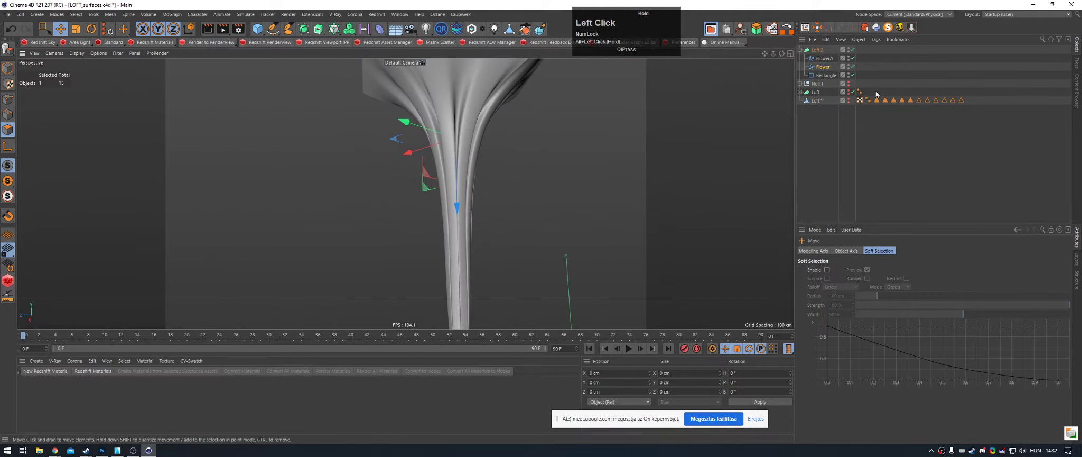
key("Delete")
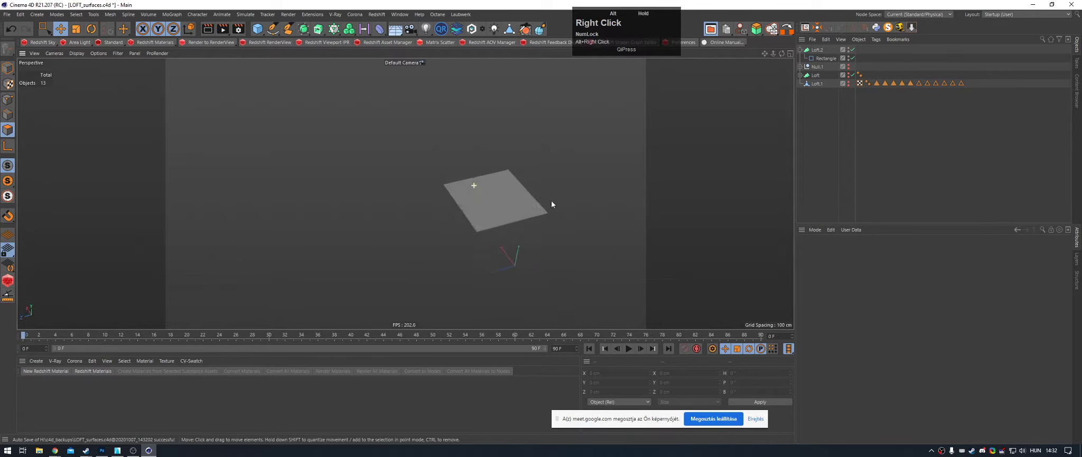
left_click(853, 50)
Step: Add an n-Side spline in the top view, center it inside the rectangle and raise its Sides to 19
left_click(826, 58)
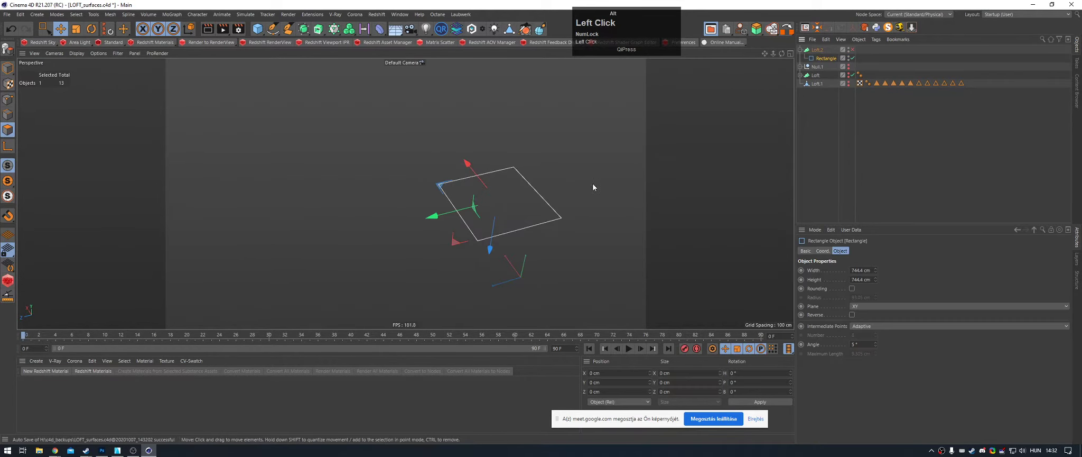
middle_click(515, 140)
middle_click(476, 169)
middle_click_drag(381, 175, 594, 179, "alt")
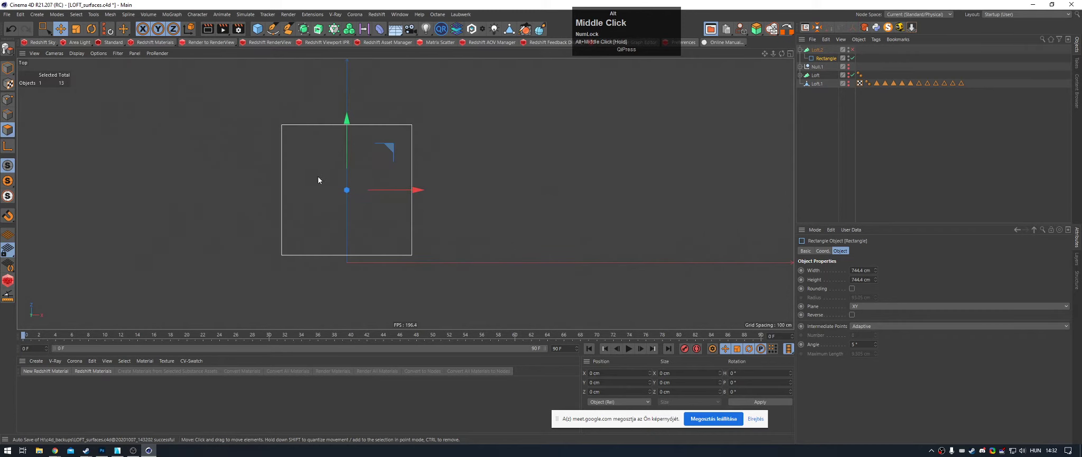
right_click_drag(319, 175, 364, 162, "alt")
left_click_drag(274, 30, 292, 100)
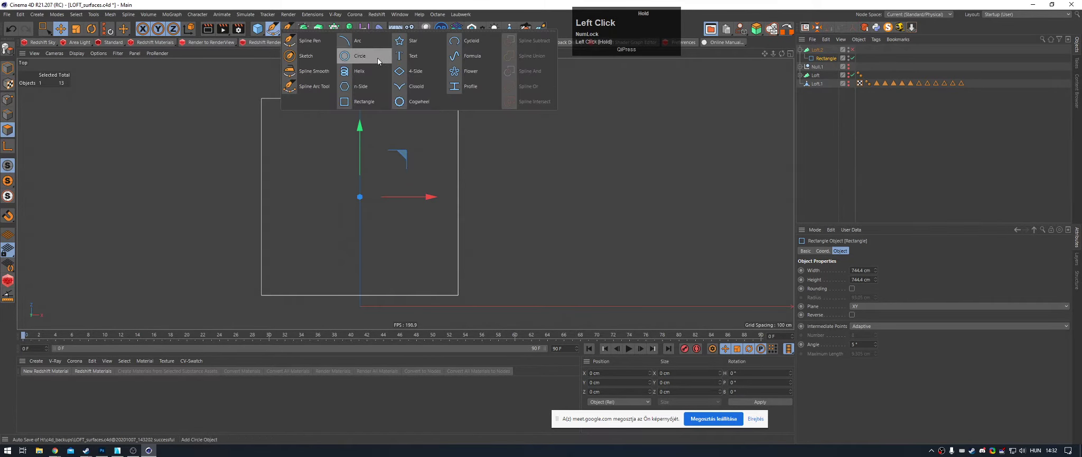
left_click(377, 88)
left_click_drag(361, 239, 357, 130)
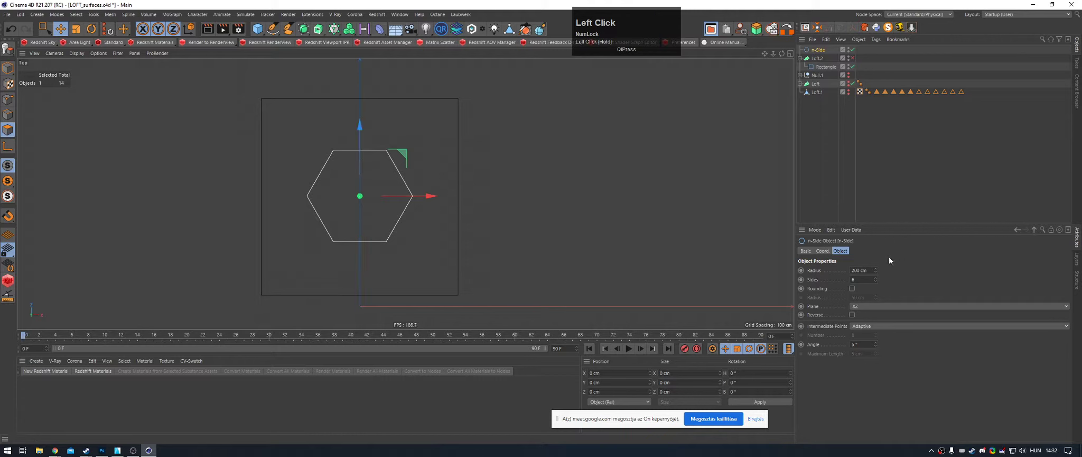
left_click_drag(877, 282, 877, 276)
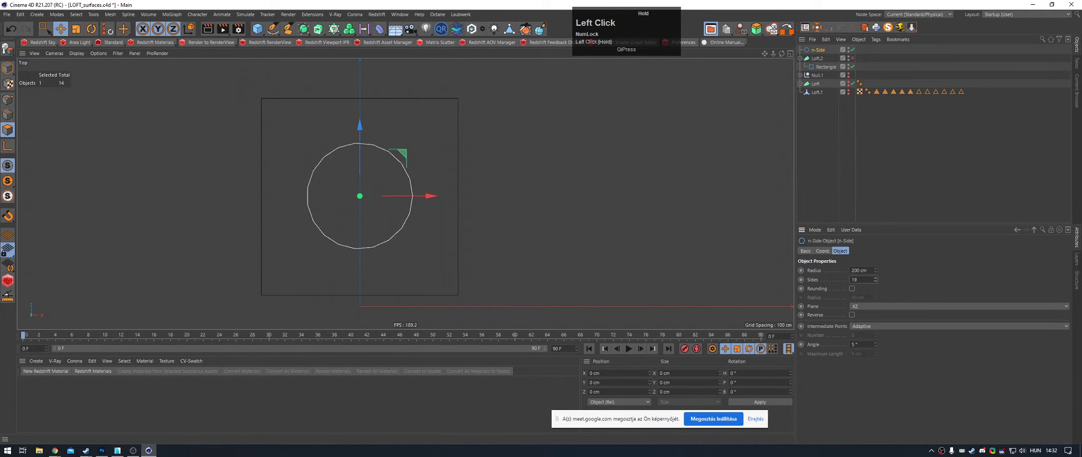
Step: Reduce the Sides of the n-Side spline inside the rectangle to 13
scroll(865, 279, "down", 1)
scroll(866, 279, "up", 3)
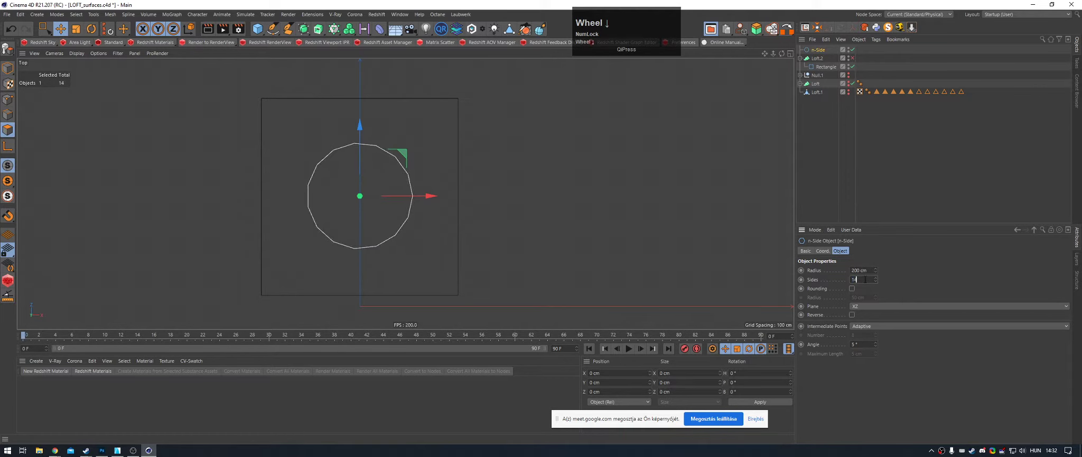
scroll(865, 279, "down", 3)
scroll(865, 279, "down", 4)
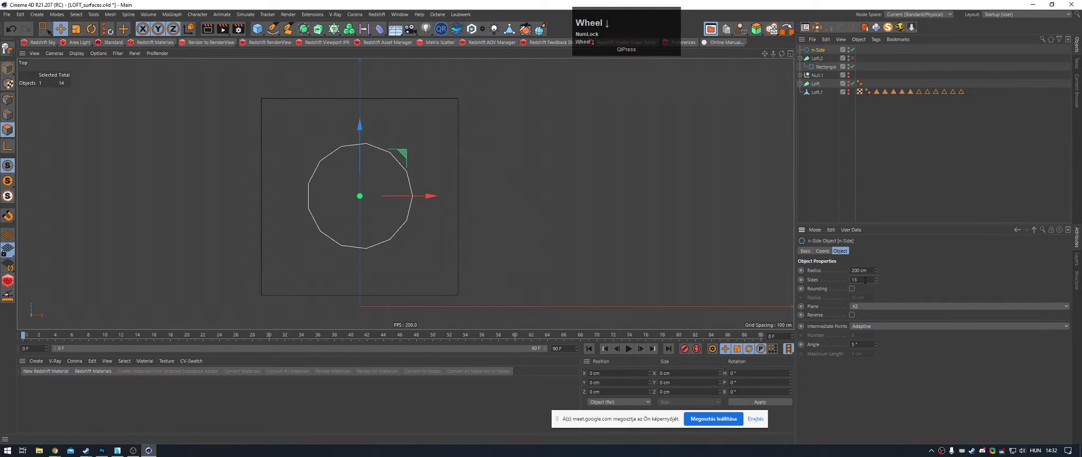
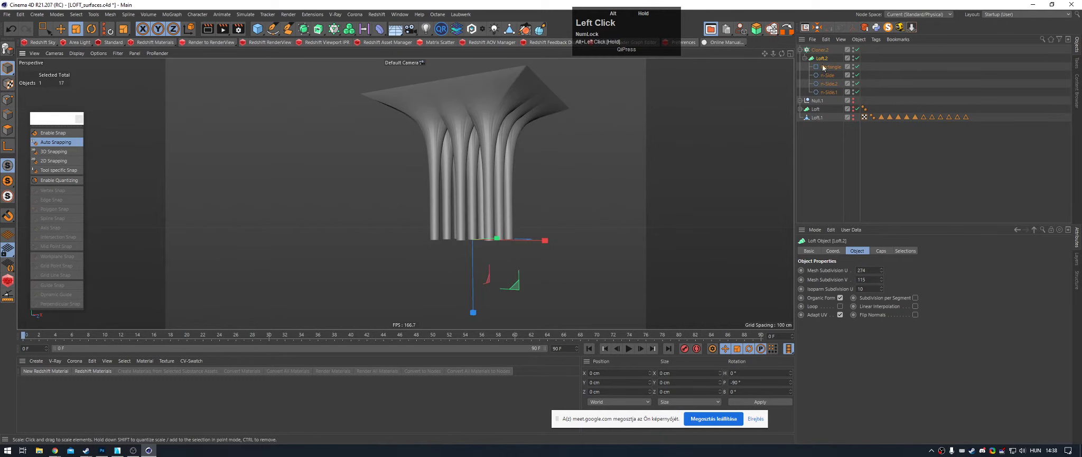
Step: Keep the Cloner's grid array spacing mode at Per Step
left_click(820, 50)
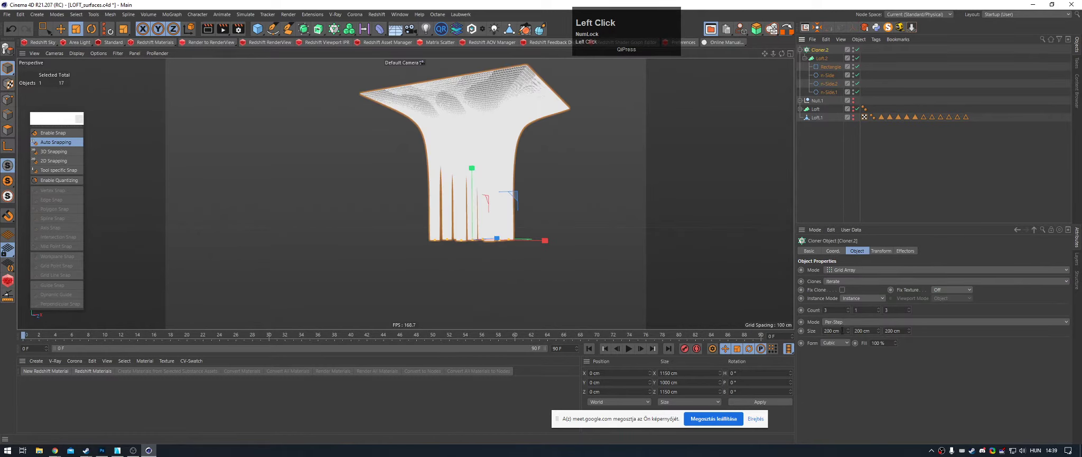
left_click(842, 321)
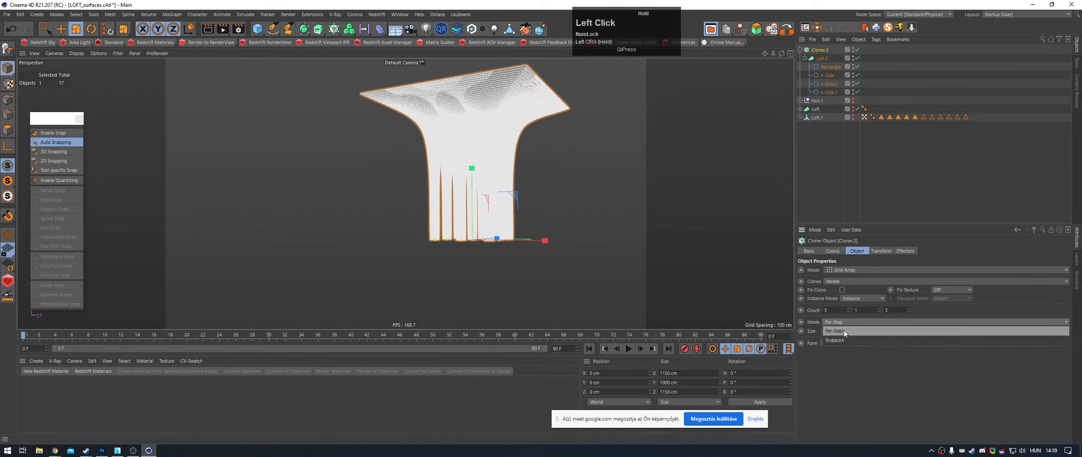
left_click(844, 331)
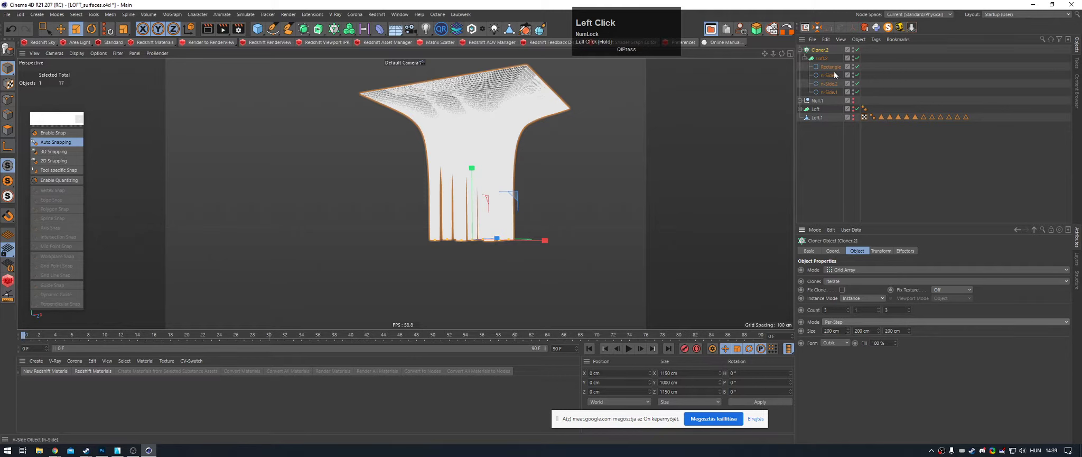
Step: Temporarily disable the Cloner to check the size of the single loft column, and re-enable it
left_click(822, 59)
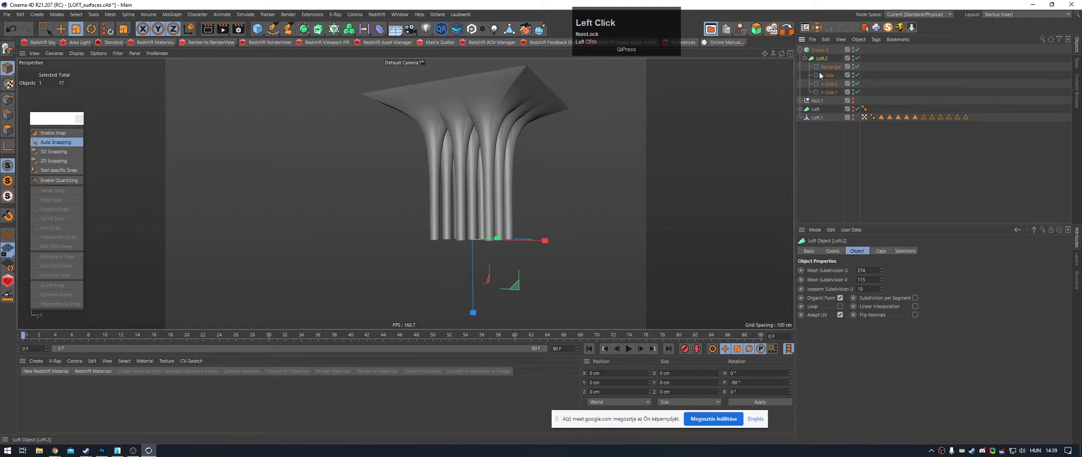
left_click(857, 49)
left_click(682, 373)
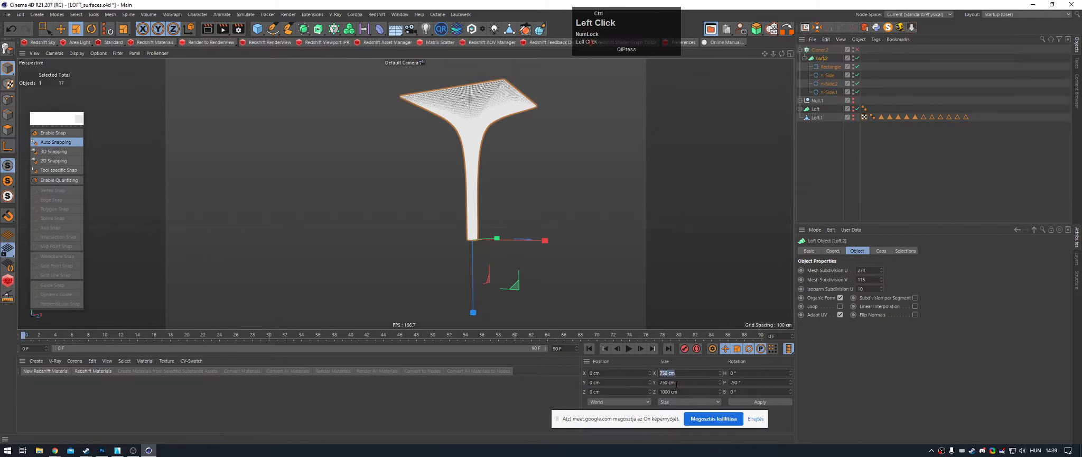
left_click(857, 50)
left_click(820, 50)
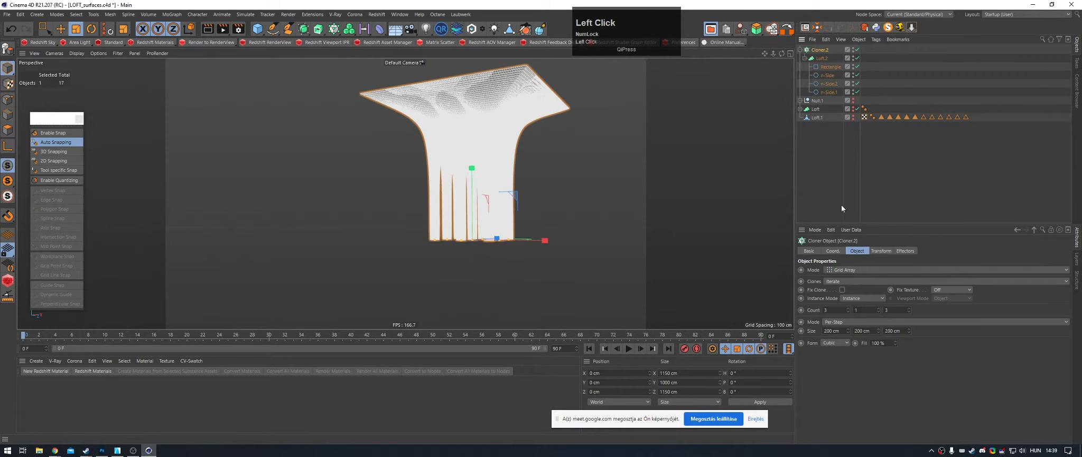
Step: Set the Cloner's grid step size to 750 cm in X and 750 cm in Z
left_click(833, 331)
type("750")
key("Return")
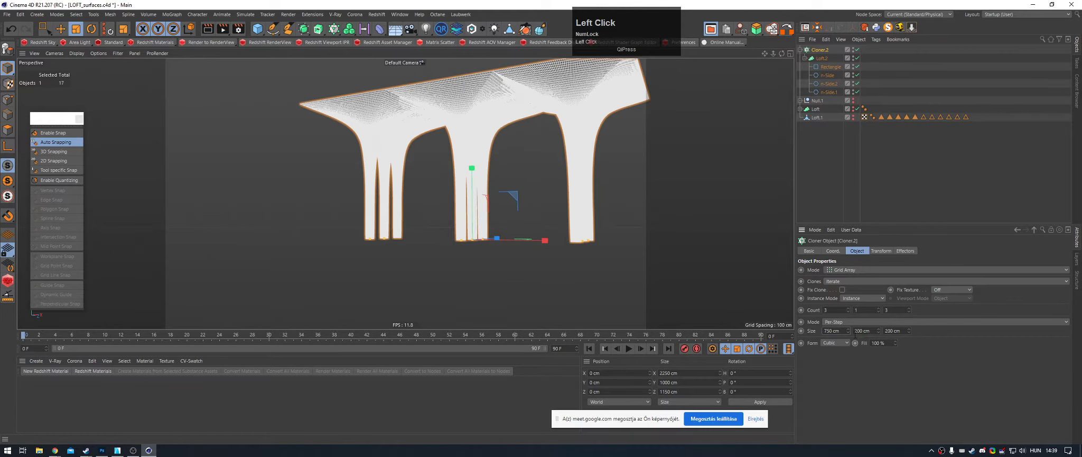
type("750")
key("Return")
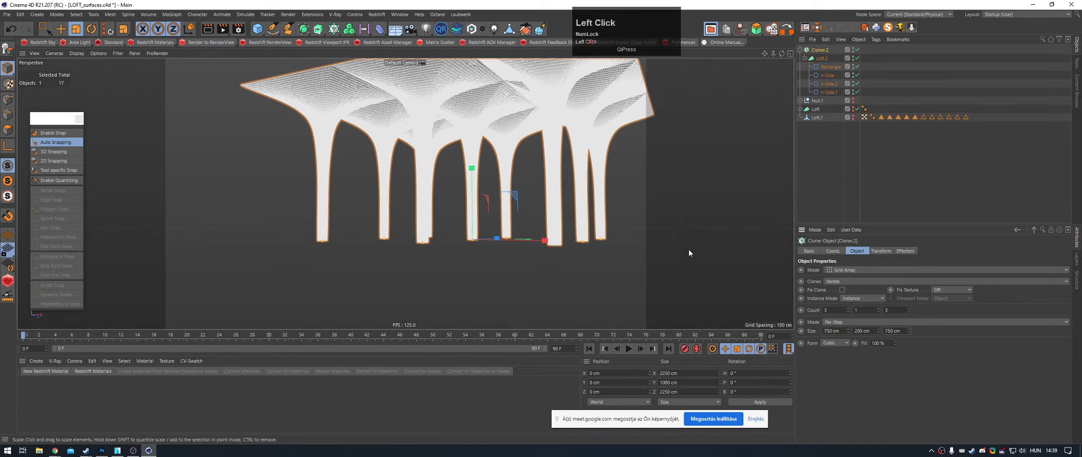
Step: Examine the seams and corner point where four neighbouring column canopies meet, from below and close up
middle_click_drag(689, 251, 544, 172, "alt")
left_click(544, 171)
right_click_drag(529, 114, 636, 186, "alt")
right_click_drag(464, 184, 573, 186, "alt")
left_click_drag(557, 151, 585, 306, "alt")
left_click(595, 175)
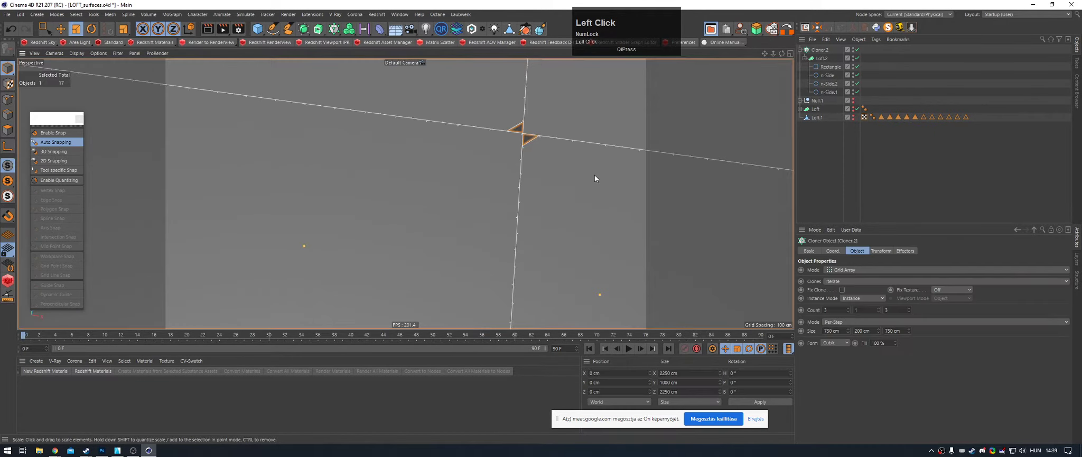
middle_click_drag(560, 152, 528, 175, "alt")
left_click_drag(529, 176, 524, 209, "alt")
right_click_drag(490, 213, 660, 233, "alt")
left_click_drag(488, 200, 538, 228, "alt")
right_click_drag(538, 228, 288, 227, "alt")
right_click_drag(486, 201, 396, 214, "alt")
mouse_move(473, 196)
left_mouse_down("alt")
mouse_move(485, 175)
mouse_move(471, 182)
left_mouse_up("alt")
right_click_drag(466, 186, 606, 208, "alt")
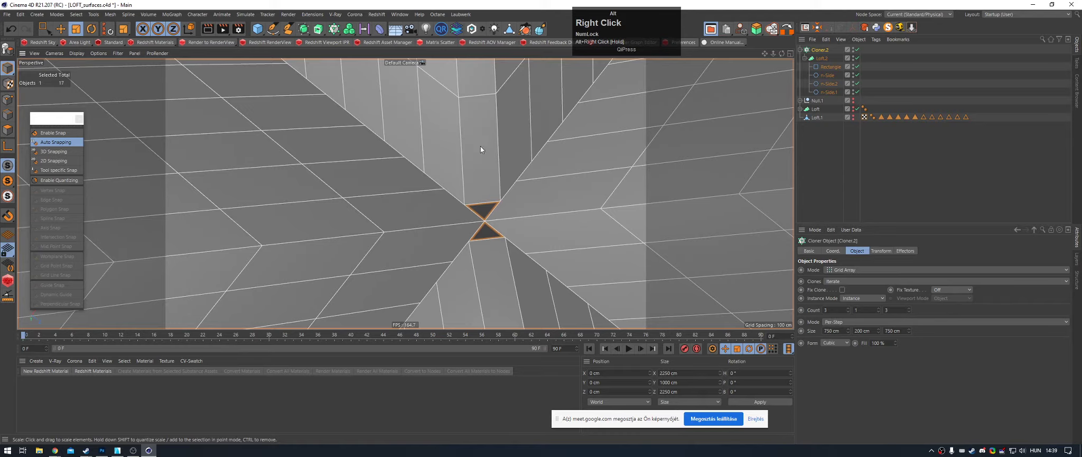
right_click_drag(480, 147, 273, 209, "alt")
right_click_drag(480, 145, 708, 157, "alt")
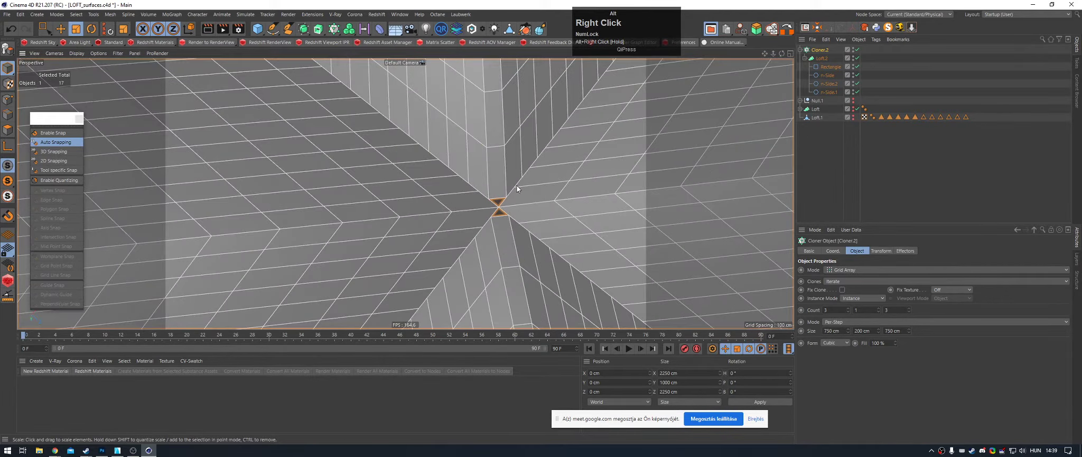
right_click_drag(516, 185, 898, 106, "alt")
Step: Set the cloned Loft's Mesh Subdivision U to 276 to close the gaps between the canopy corners
left_click(821, 58)
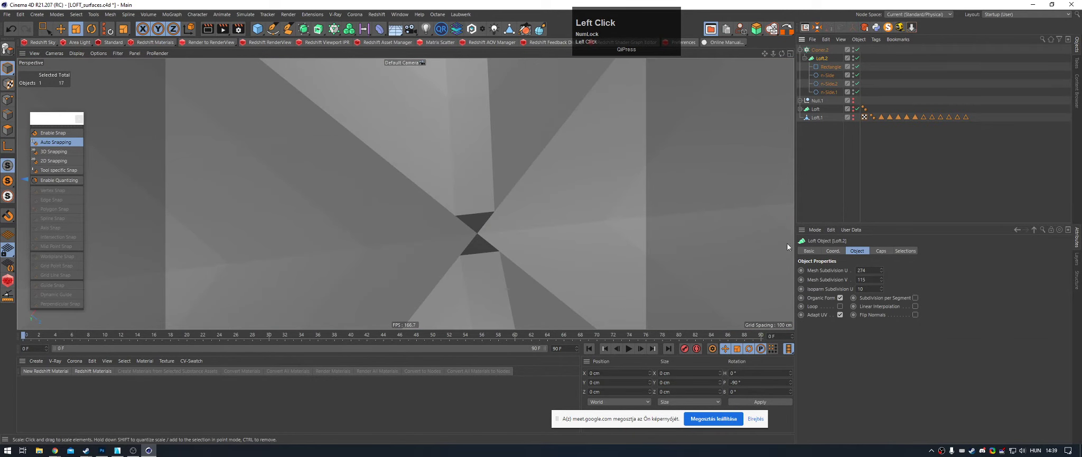
left_click(916, 298)
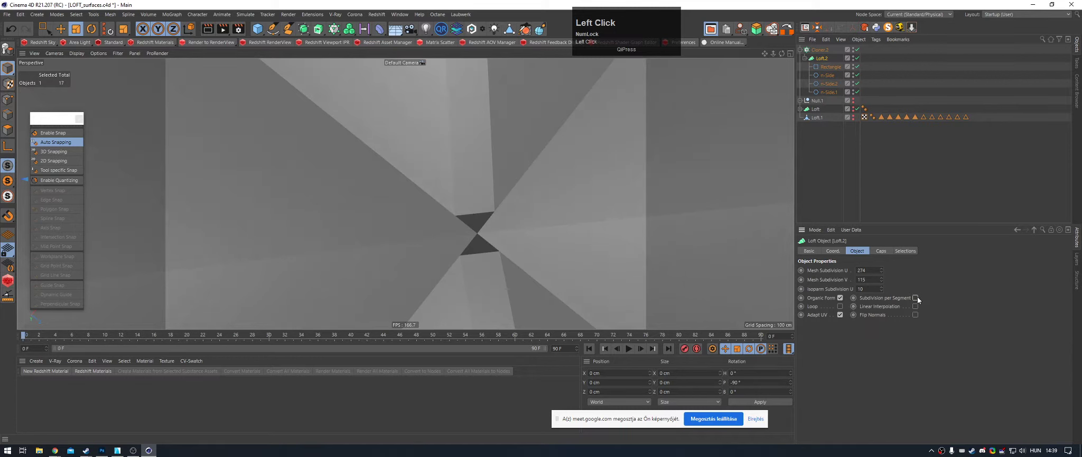
scroll(876, 280, "up", 1)
scroll(876, 279, "up", 1)
scroll(874, 270, "up", 3)
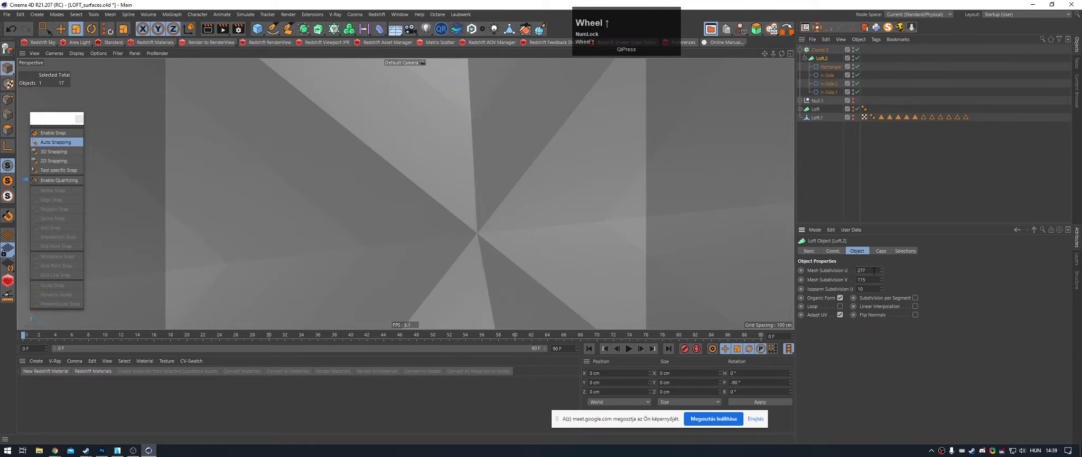
scroll(874, 271, "down", 1)
Step: Inspect the whole 3 by 3 column grid from below, from the sides and from above
left_click_drag(690, 188, 531, 120, "alt")
middle_click_drag(532, 120, 485, 126, "alt")
right_click_drag(486, 126, 460, 138, "alt")
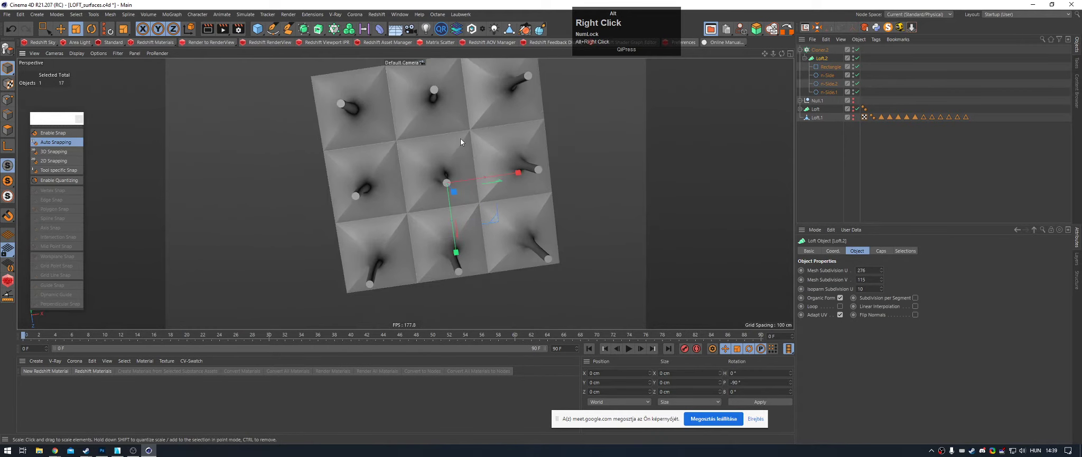
left_click_drag(459, 138, 517, 206, "alt")
left_click(526, 111)
left_click_drag(525, 111, 558, 137, "alt")
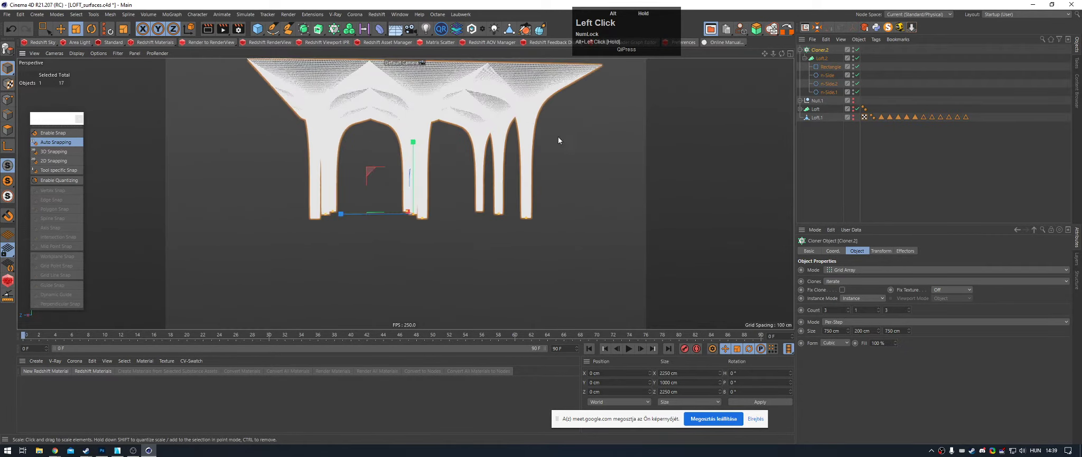
middle_click_drag(558, 137, 540, 96, "alt")
mouse_move(539, 95)
left_mouse_down("alt")
mouse_move(522, 68)
mouse_move(544, 107)
left_mouse_up("alt")
middle_click_drag(544, 106, 751, 124, "alt")
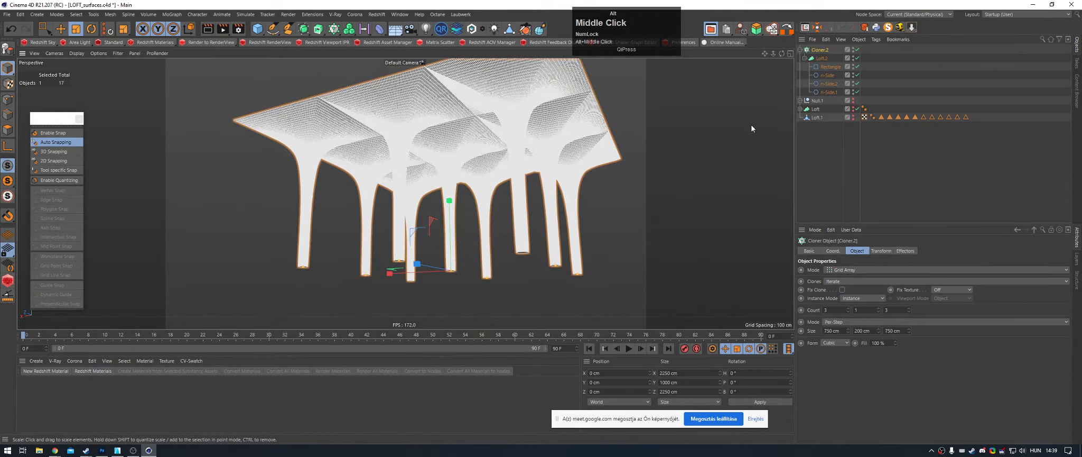
left_click(817, 167)
right_click_drag(521, 148, 499, 157, "alt")
left_click_drag(492, 142, 507, 123, "alt")
right_click_drag(506, 123, 483, 112, "alt")
left_click_drag(483, 112, 444, 148, "alt")
right_click_drag(444, 148, 420, 169, "alt")
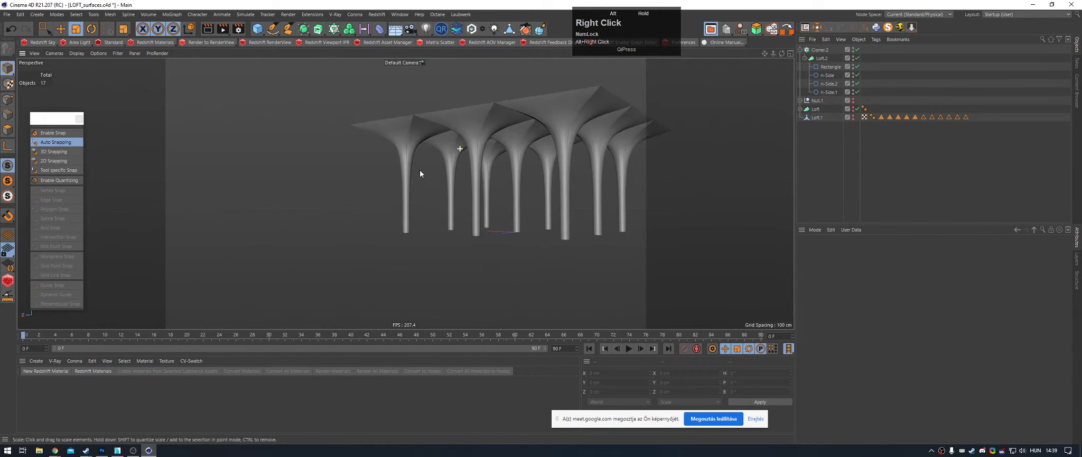
middle_click_drag(476, 147, 439, 159, "alt")
left_click_drag(438, 159, 489, 185, "alt")
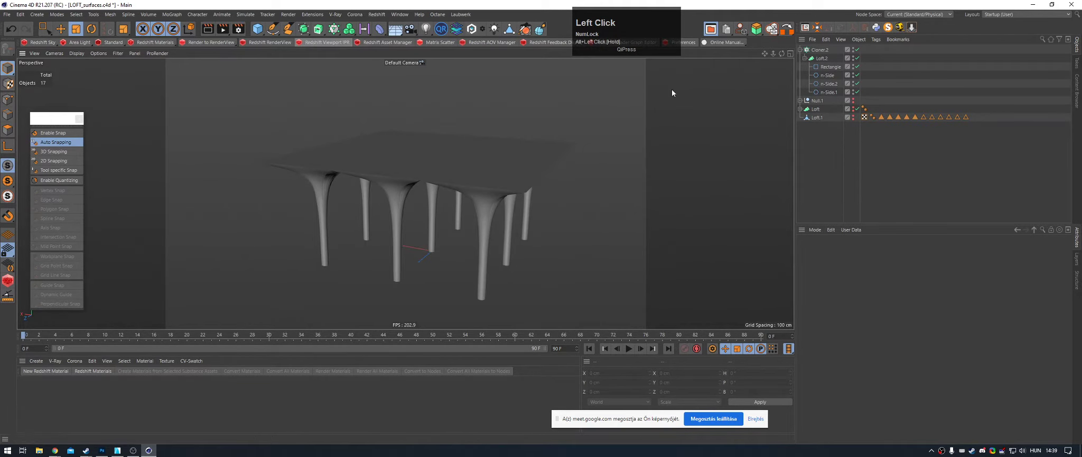
Step: Set the Cloner's Instance Mode to Multi-Instance
left_click(826, 49)
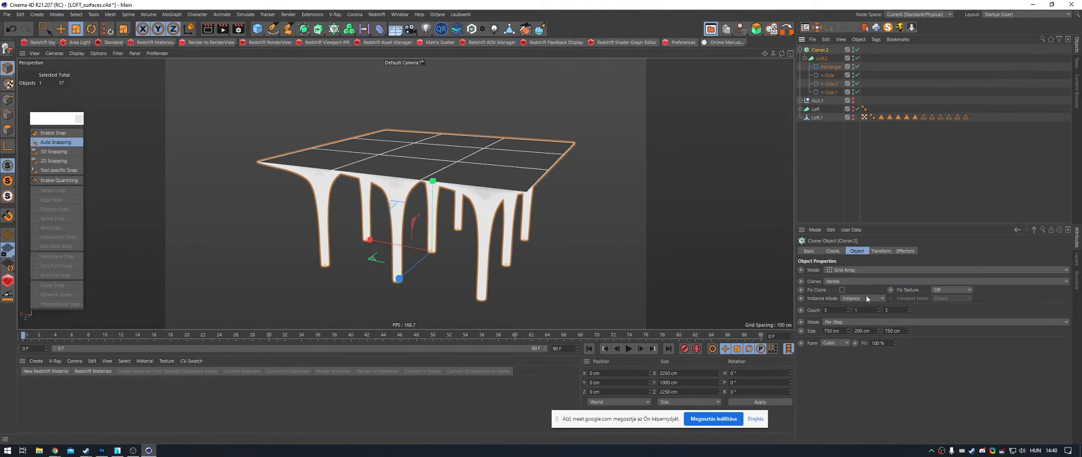
left_click_drag(867, 298, 870, 325)
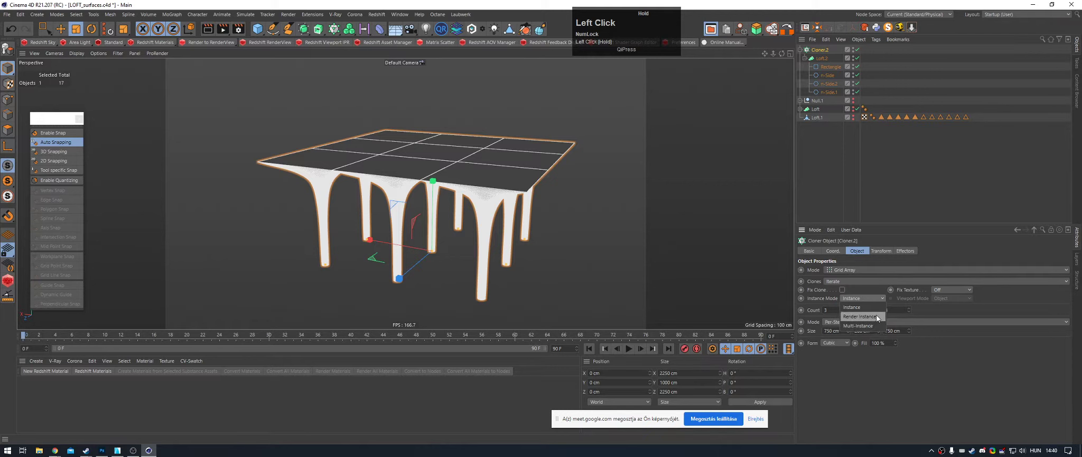
left_click(872, 328)
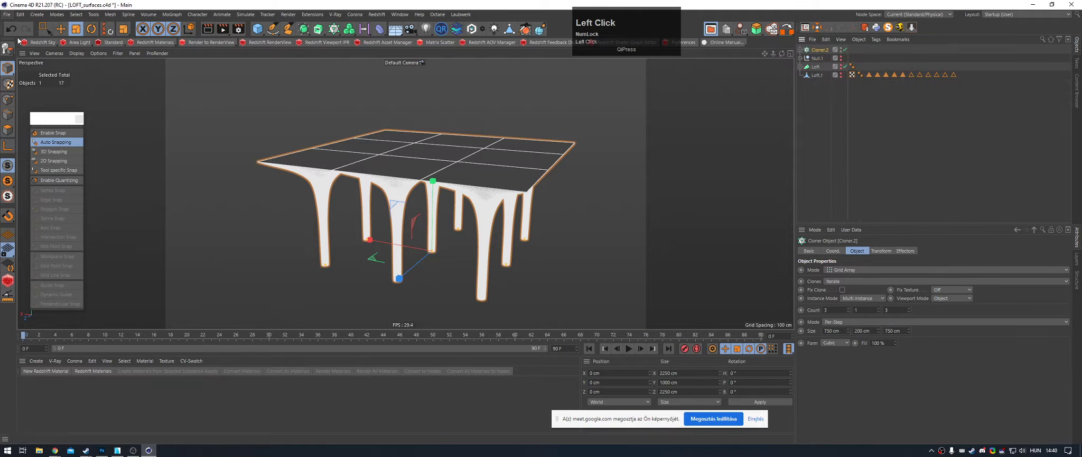
Step: Make the Cloner editable and expand its hierarchy down to the loft's splines
key("c")
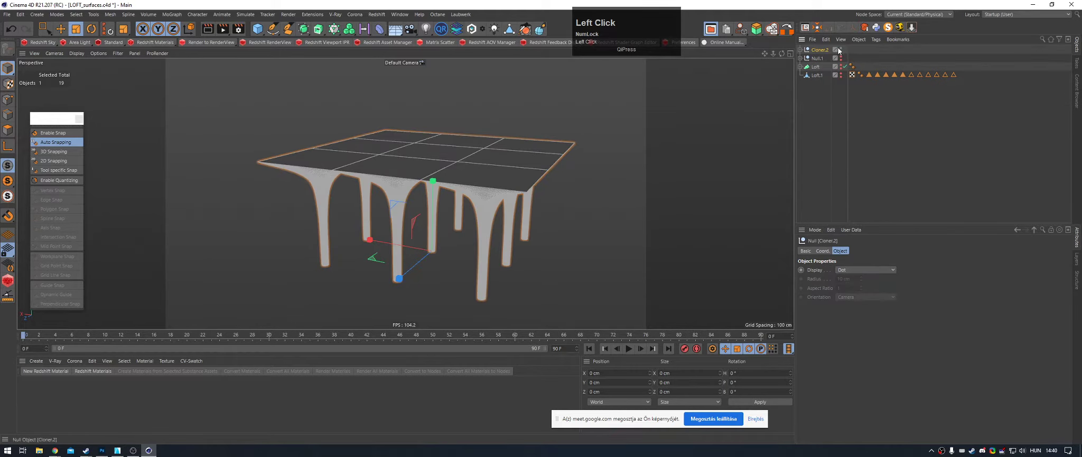
left_click(800, 49)
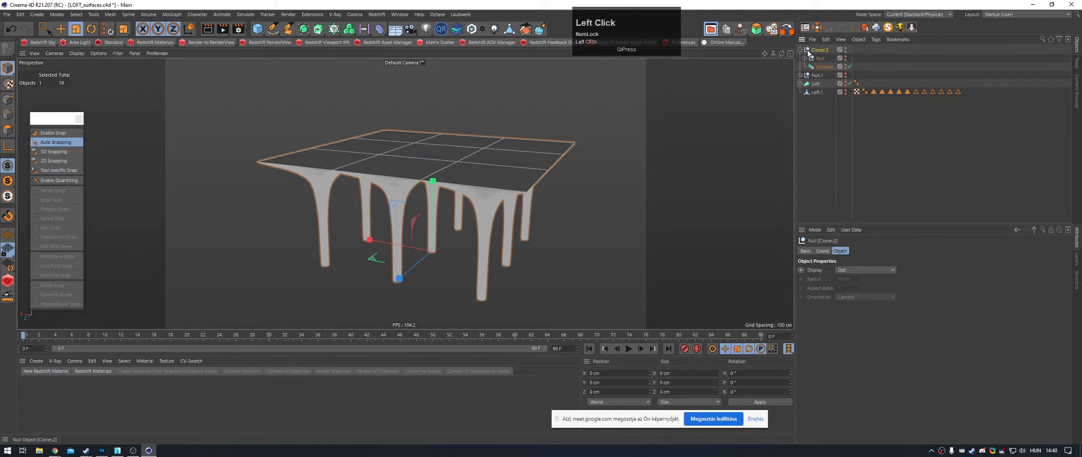
left_click(804, 60)
left_click(805, 59)
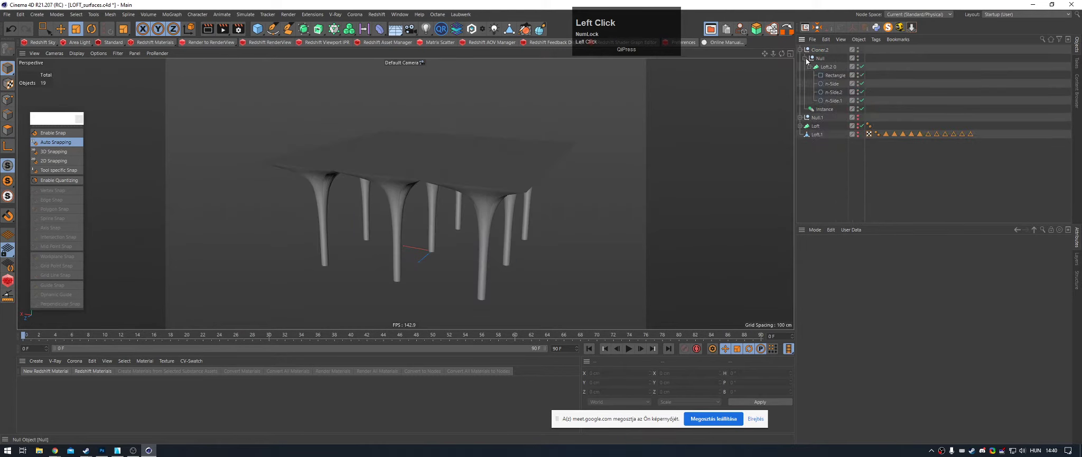
left_click(820, 117)
left_click_drag(478, 188, 504, 126, "alt")
left_click(821, 51)
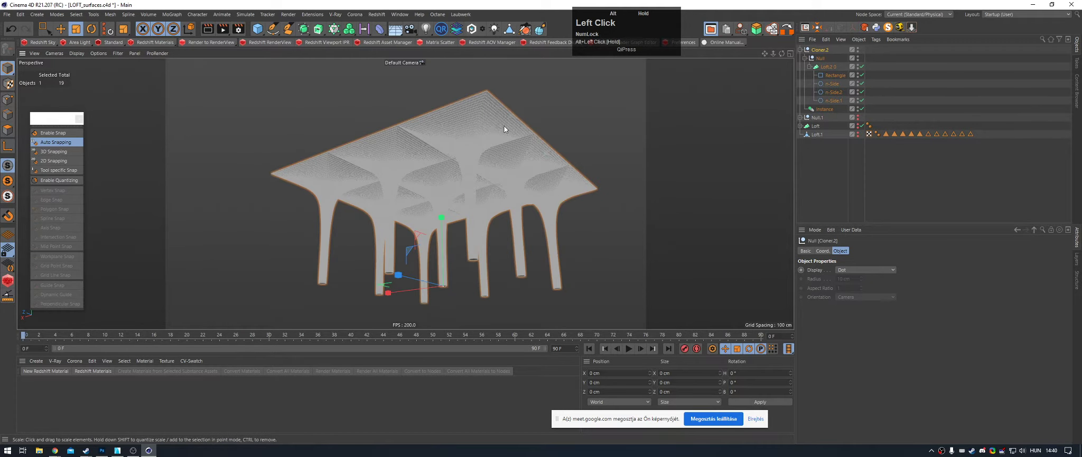
Step: Examine which columns the Instance object generates and expand the settings of its Reference Object
left_click(809, 67)
left_click(824, 75)
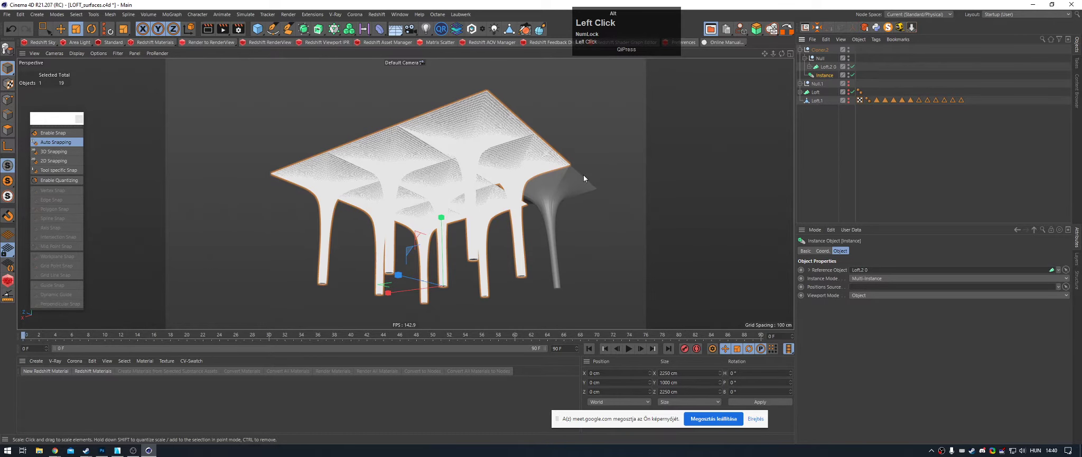
left_click_drag(561, 173, 557, 185, "alt")
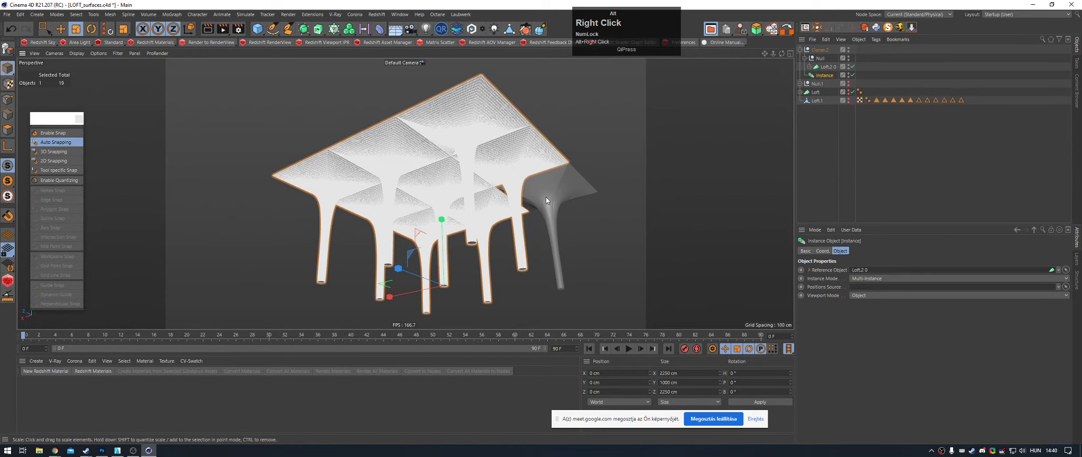
right_click_drag(547, 196, 560, 178, "alt")
left_click_drag(560, 179, 622, 169, "alt")
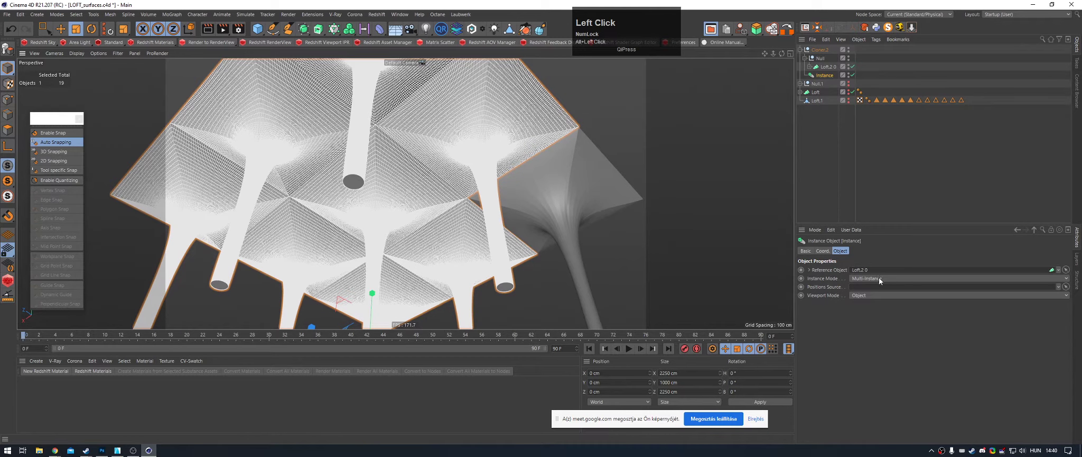
right_click_drag(572, 219, 524, 193, "alt")
left_click_drag(523, 193, 562, 196, "alt")
right_click_drag(561, 196, 532, 197, "alt")
left_click(594, 163)
left_click_drag(578, 184, 508, 155, "alt")
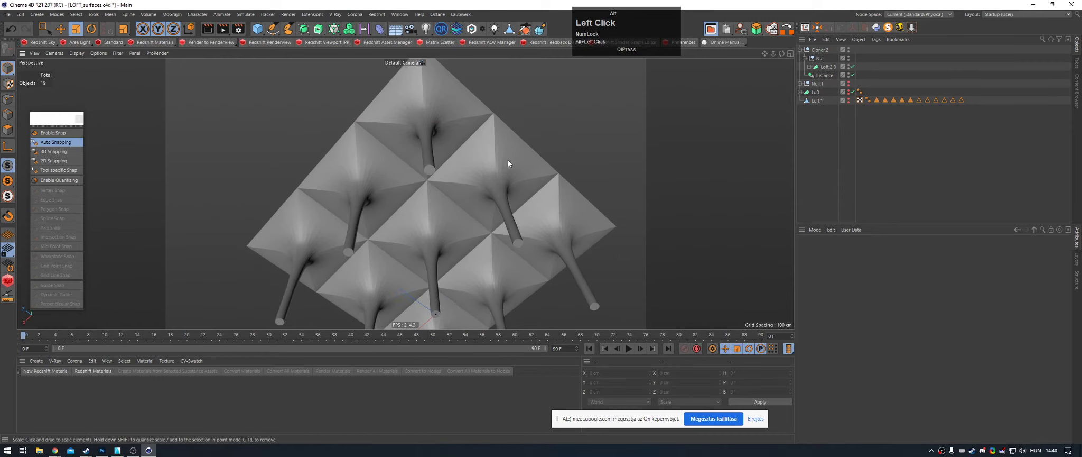
left_click(510, 164)
left_click_drag(533, 188, 536, 212, "alt")
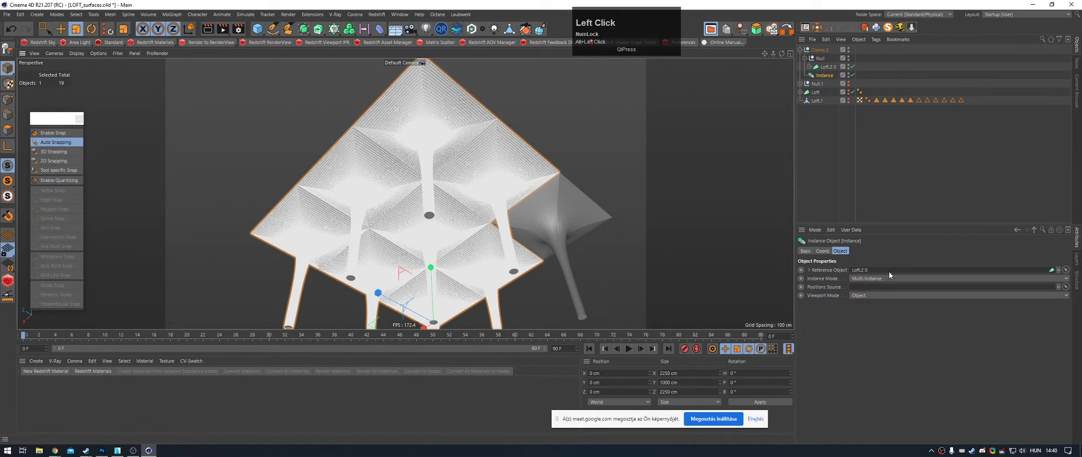
left_click(809, 270)
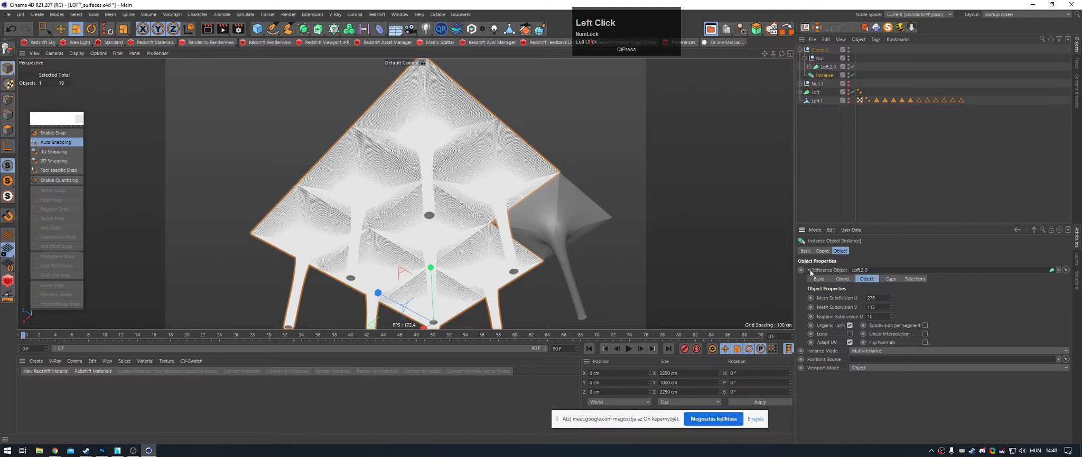
Step: Collapse the Reference Object settings and try moving the Instance object along its Z axis, then undo the move
left_click(809, 270)
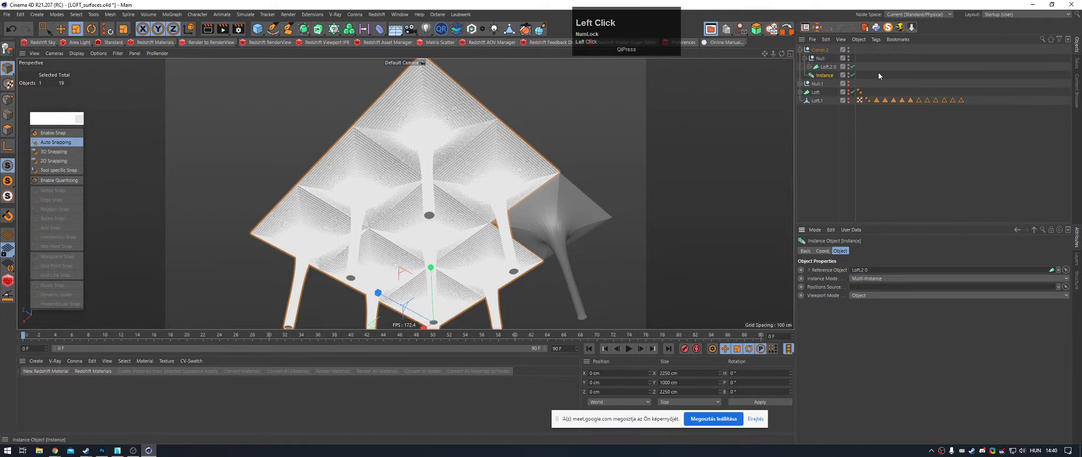
key("ctrl+z")
key("ctrl+z")
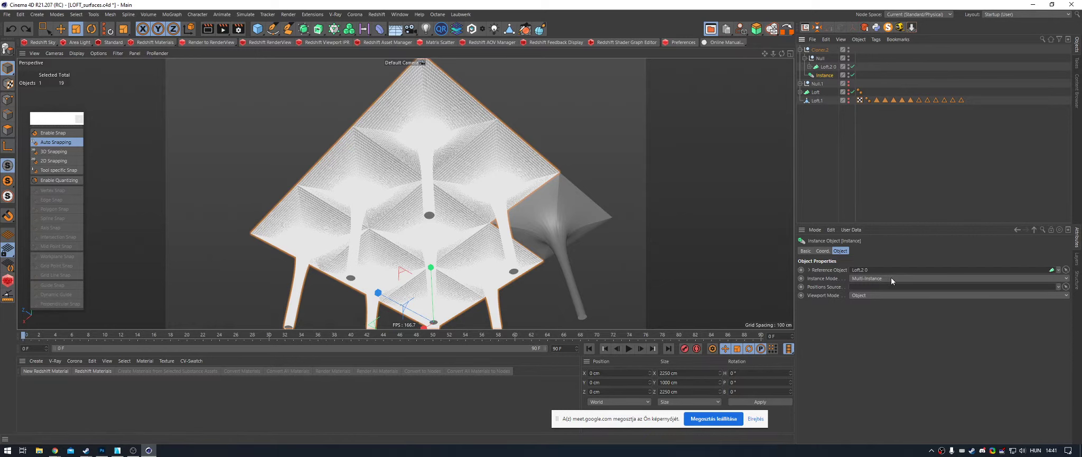
left_click_drag(489, 152, 473, 232, "alt")
key("e")
left_click_drag(374, 274, 285, 279)
key("ctrl+z")
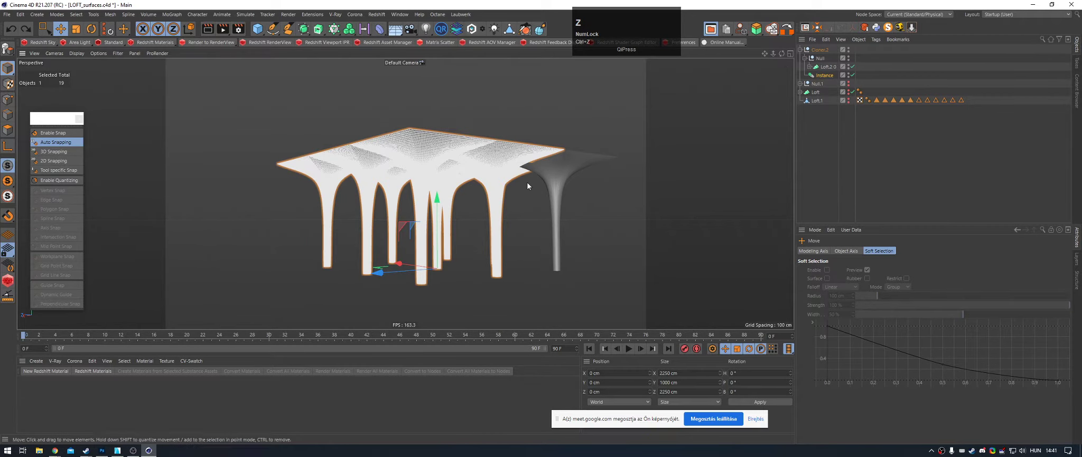
Step: Undo the Cloner's conversion to editable objects and select the restored Cloner
left_click_drag(527, 186, 538, 109, "alt")
key("ctrl+z")
key("ctrl+z")
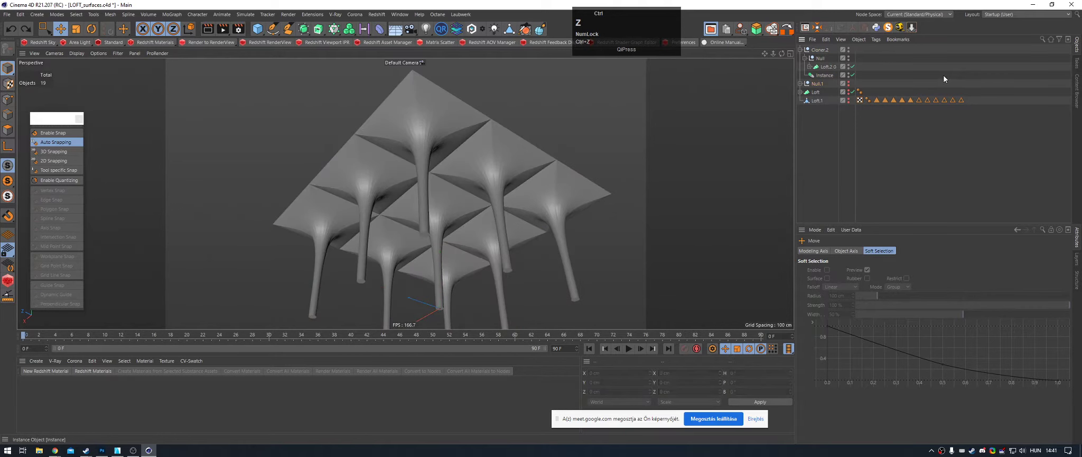
key("ctrl+z")
key("ctrl+z")
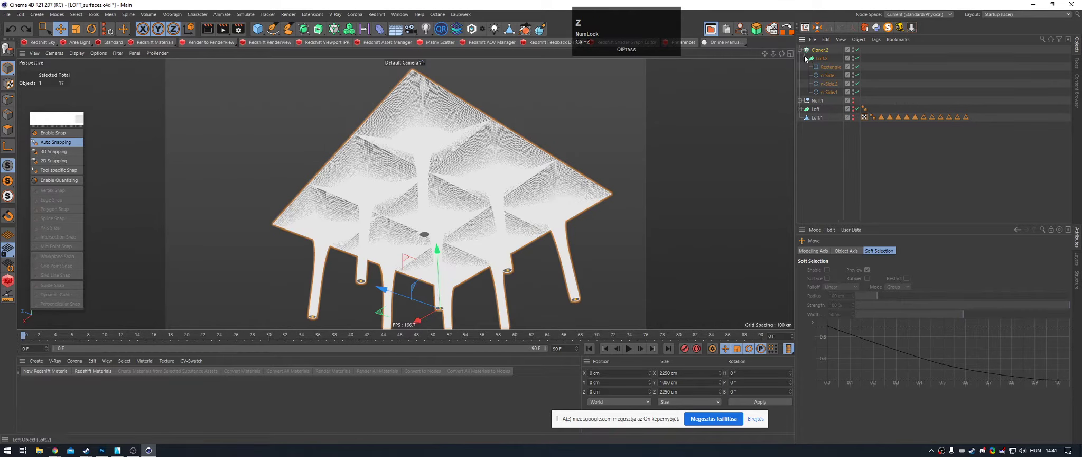
left_click(820, 50)
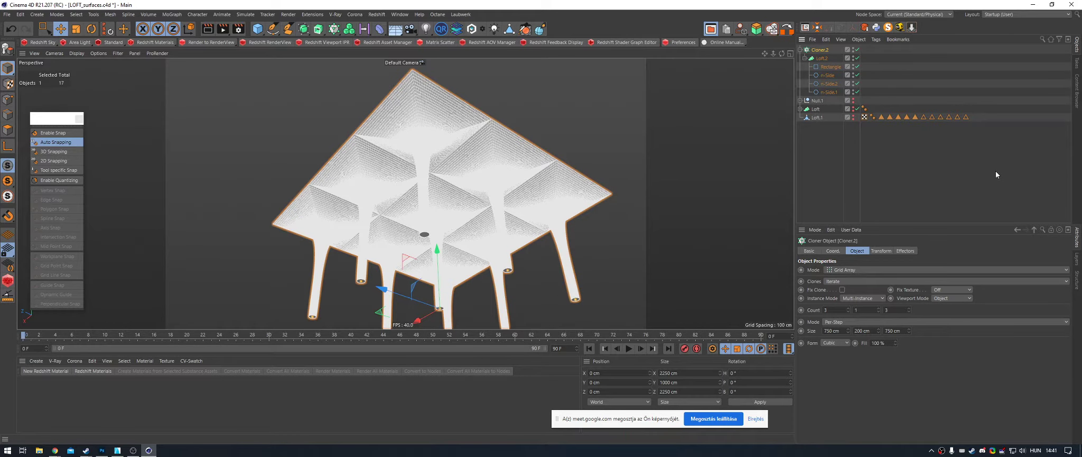
Step: Examine the cloned column grid's flared surfaces and legs from below and from the sides
left_click_drag(520, 181, 529, 169, "alt")
right_click_drag(529, 169, 555, 173, "alt")
left_click_drag(555, 172, 526, 190, "alt")
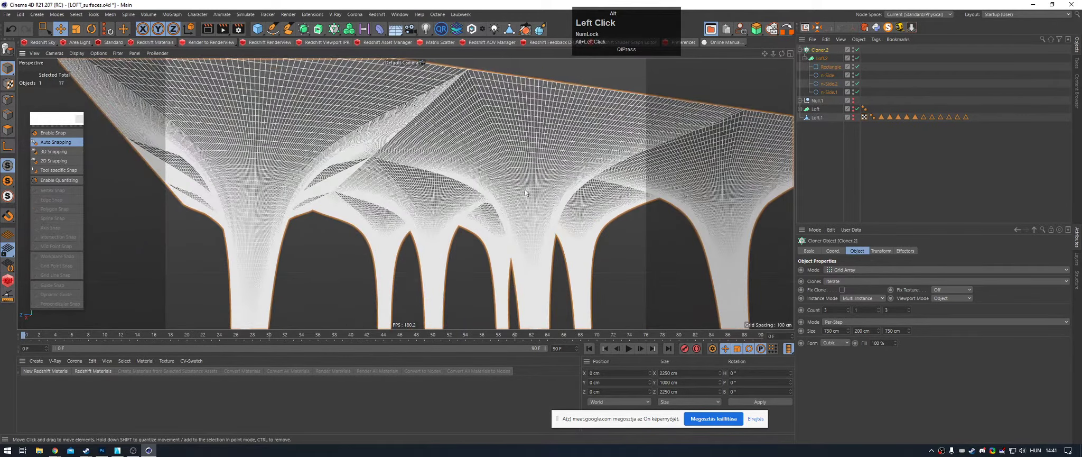
right_click_drag(525, 189, 505, 198, "alt")
left_click_drag(504, 197, 441, 138, "alt")
right_click_drag(441, 138, 476, 127, "alt")
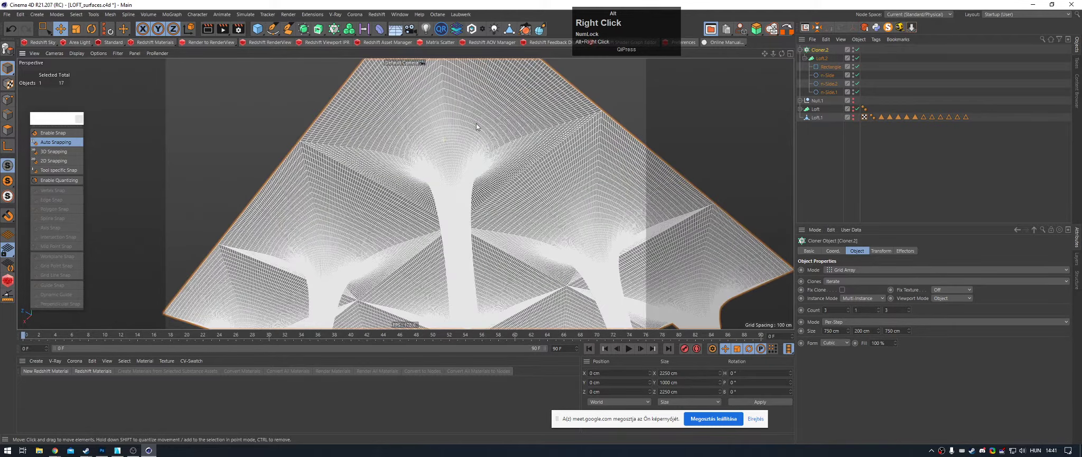
left_click_drag(476, 127, 503, 149, "alt")
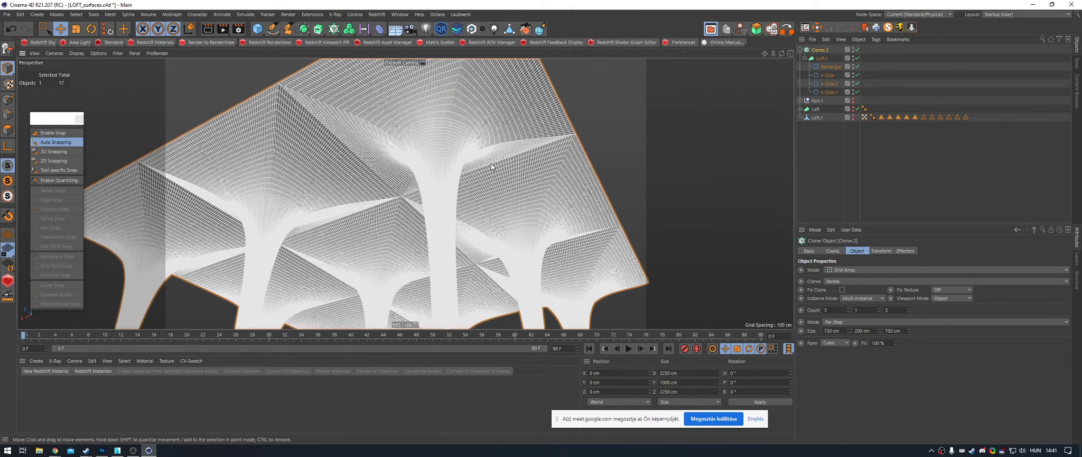
left_click_drag(492, 160, 442, 150, "alt")
right_click_drag(442, 151, 510, 131, "alt")
left_click_drag(510, 131, 536, 164, "alt")
scroll(536, 164, "down", 1, "alt")
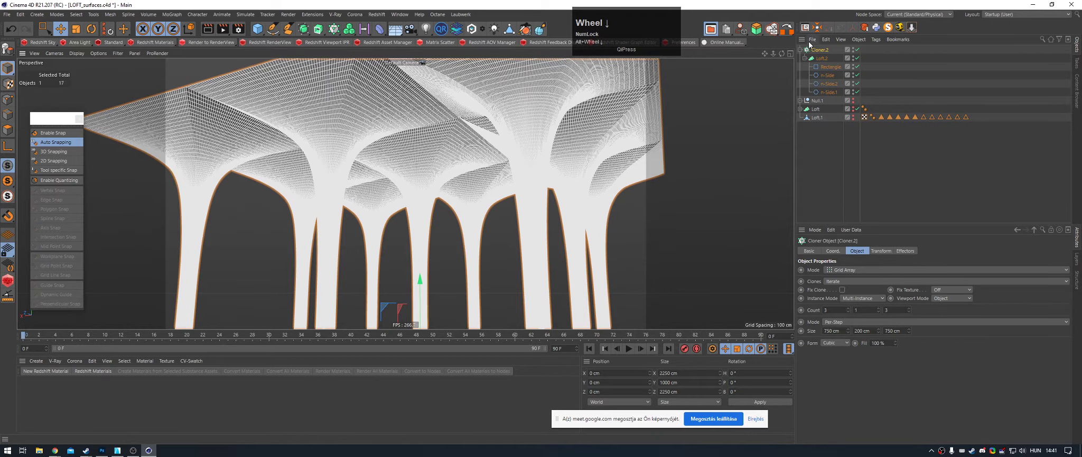
Step: Set the Cloner's Viewport Mode to Matrix while leaving its Instance Mode on Multi-Instance
left_click(864, 299)
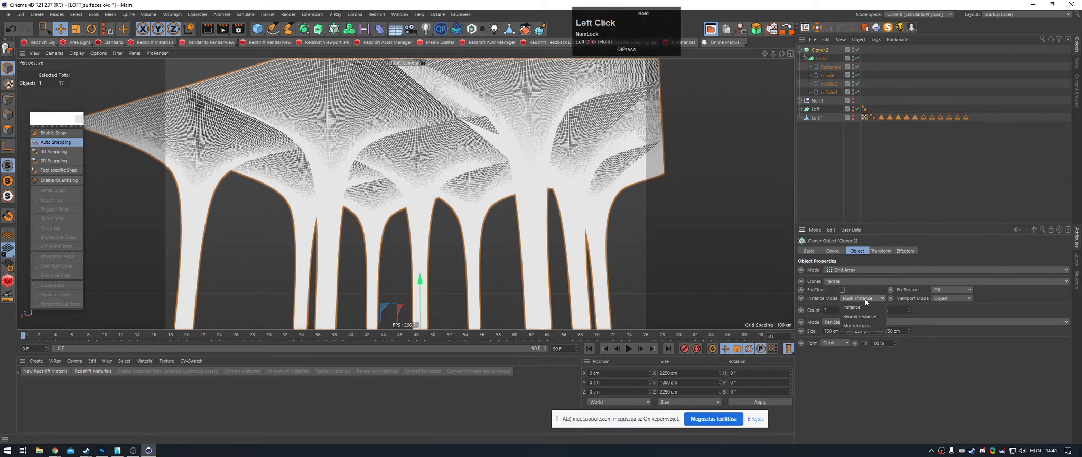
left_click(954, 298)
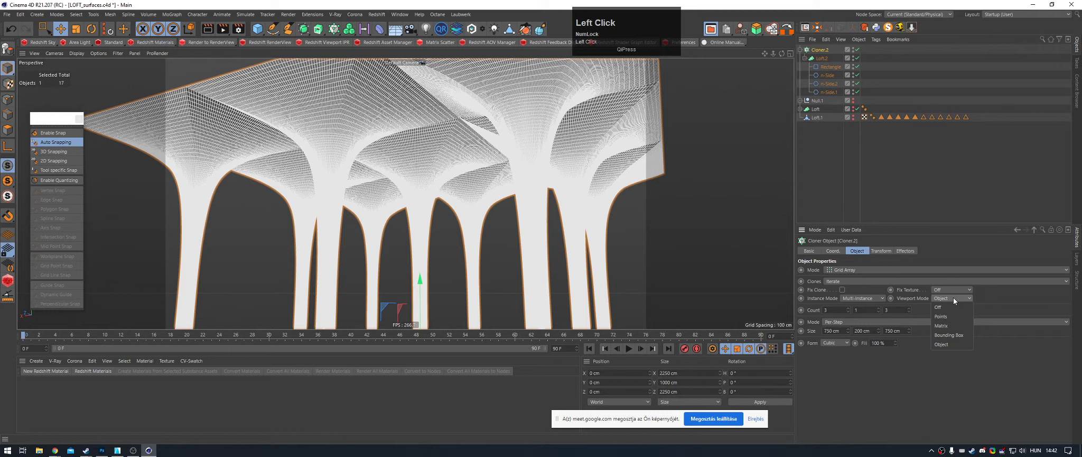
left_click(959, 325)
middle_click_drag(558, 205, 520, 275, "alt")
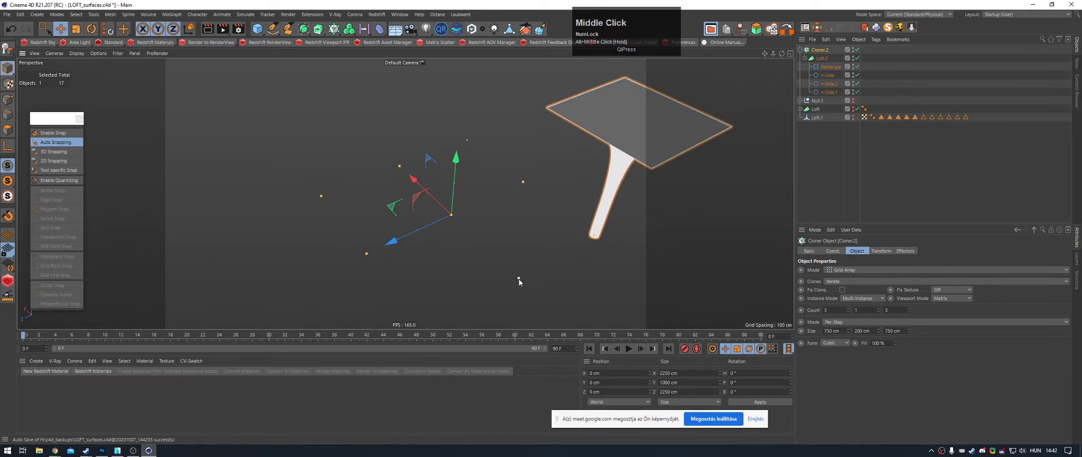
Step: Deselect all objects and render the view of the column grid from above to the Picture Viewer
middle_click_drag(565, 184, 542, 188, "alt")
right_click_drag(542, 188, 481, 237, "alt")
left_click(851, 168)
left_click(497, 236)
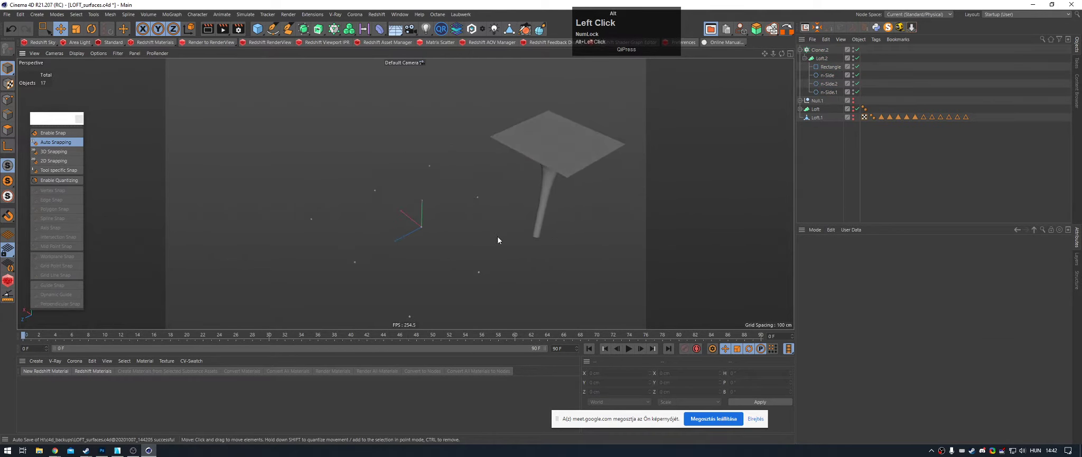
middle_click_drag(497, 236, 492, 213)
key("shift+r")
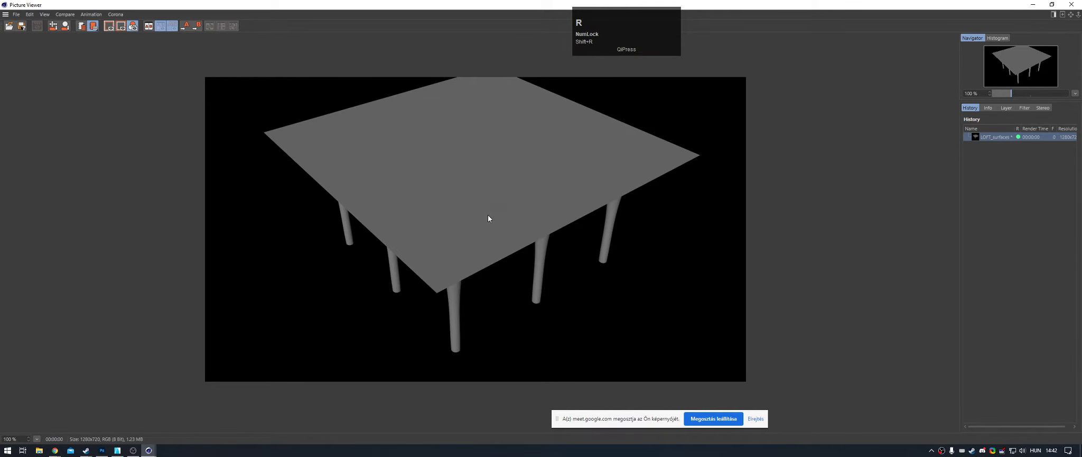
Step: Close the rendered image and examine the single displayed column and the clone points from several angles
left_click(1072, 4)
left_click_drag(434, 137, 496, 185, "alt")
left_click_drag(504, 224, 494, 198, "alt")
middle_click_drag(495, 199, 500, 146, "alt")
scroll(500, 145, "down", 1)
left_click_drag(470, 223, 479, 255, "alt")
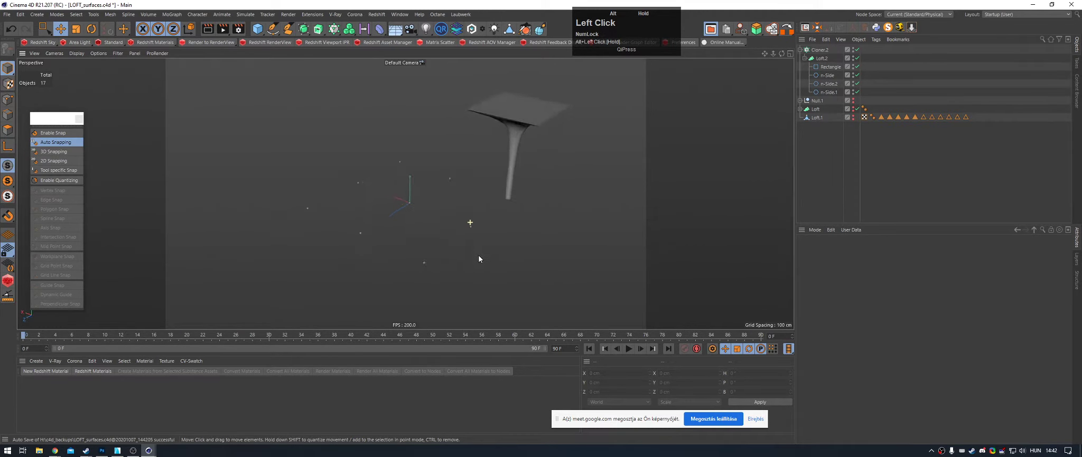
right_click_drag(479, 255, 458, 193, "alt")
mouse_move(458, 193)
left_mouse_down("alt")
mouse_move(532, 221)
mouse_move(605, 157)
mouse_move(485, 149)
mouse_move(468, 238)
mouse_move(462, 179)
left_mouse_up("alt")
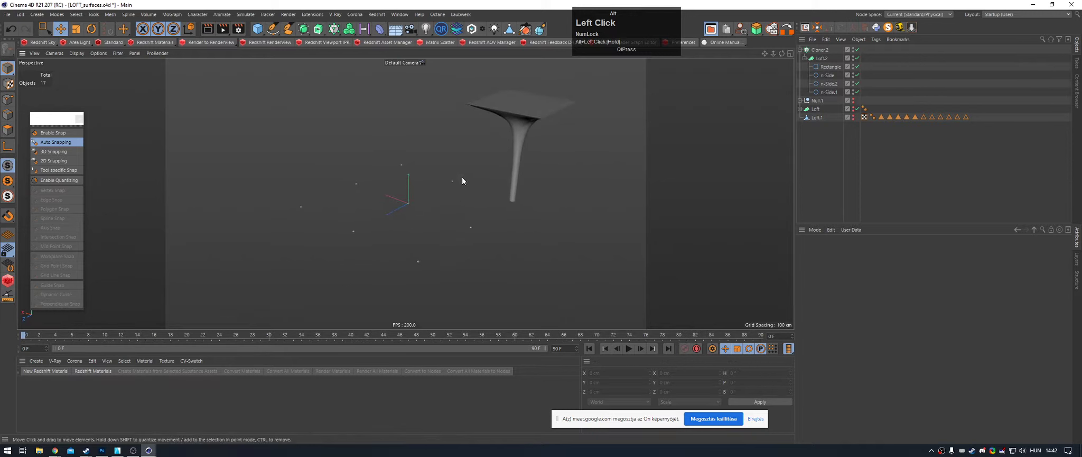
Step: Set the column cloner's viewport mode to Bounding Box
left_click(529, 108)
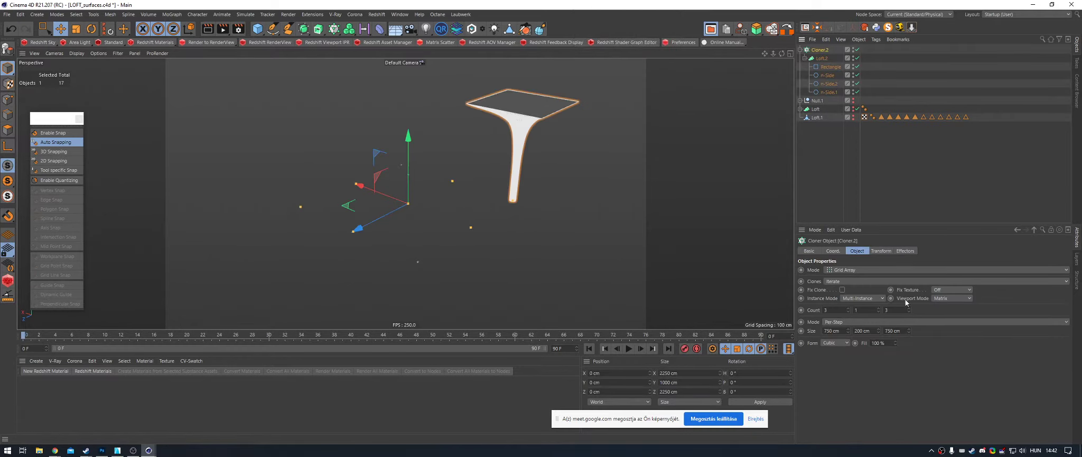
left_click(956, 300)
left_click(963, 334)
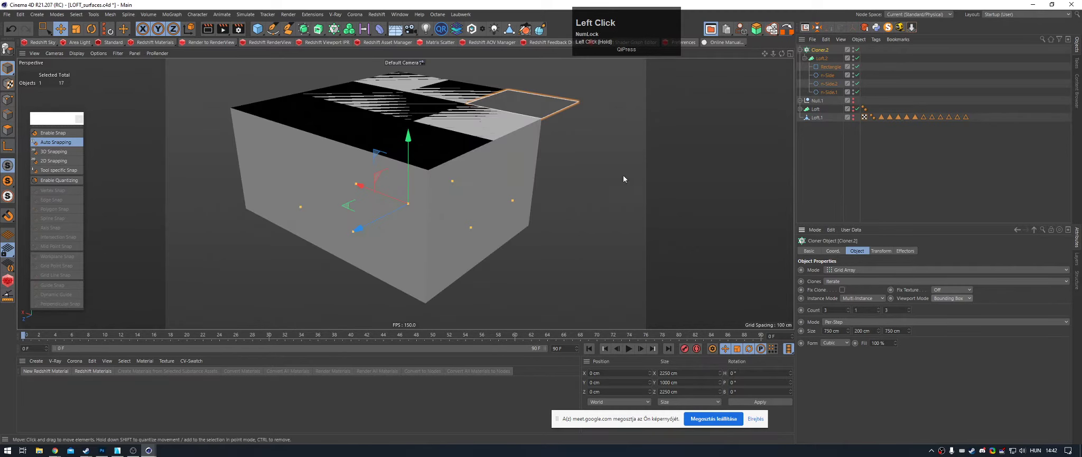
Step: Test-render the scene with the bounding-box clones and close the rendered image
left_click_drag(540, 157, 480, 111, "alt")
middle_click_drag(480, 110, 486, 116, "alt")
key("shift+r")
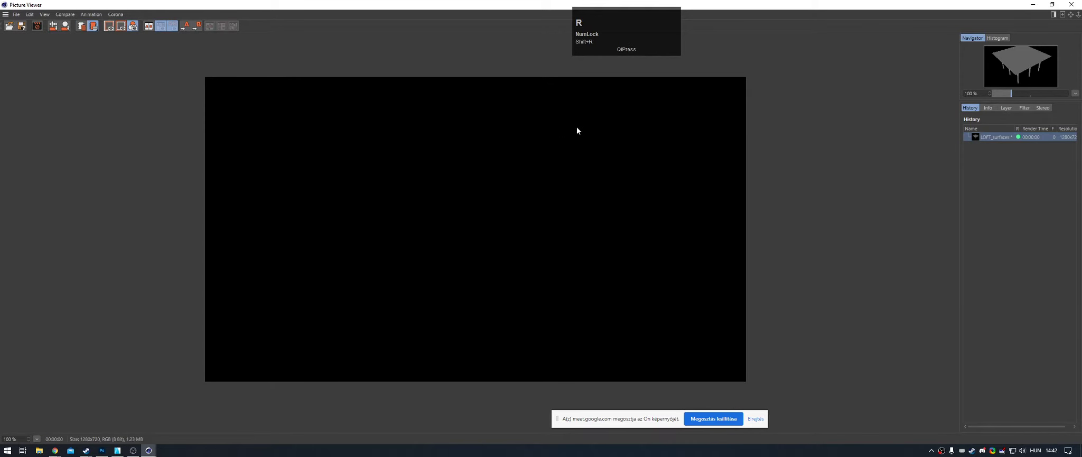
left_click(1072, 6)
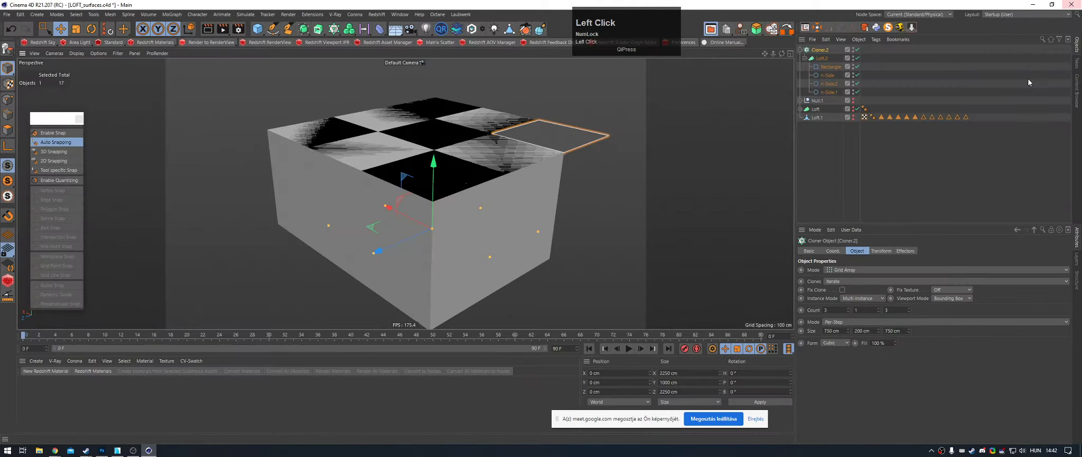
Step: Set the cloner's viewport mode to Object and its instance mode to Instance
scroll(965, 298, "up", 1)
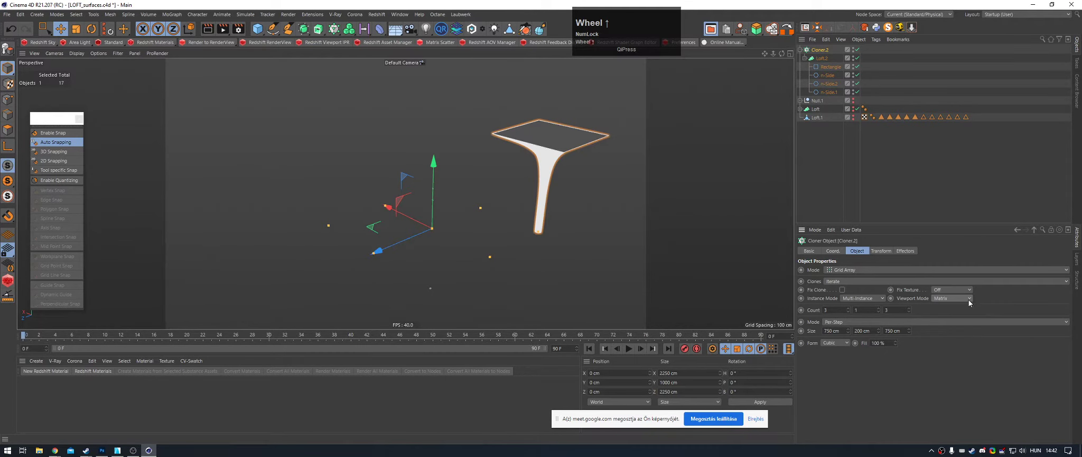
left_click(960, 298)
left_click(942, 344)
left_click_drag(512, 153, 478, 66, "alt")
left_click(867, 298)
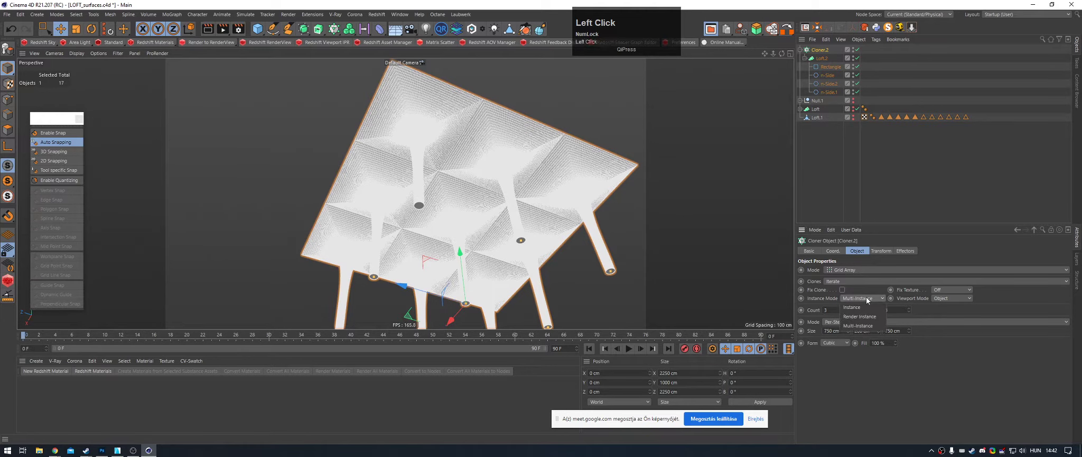
left_click(867, 306)
Step: Set the number of sides to 4 on all three n-side splines inside the cloned loft
left_click_drag(522, 165, 525, 196, "alt")
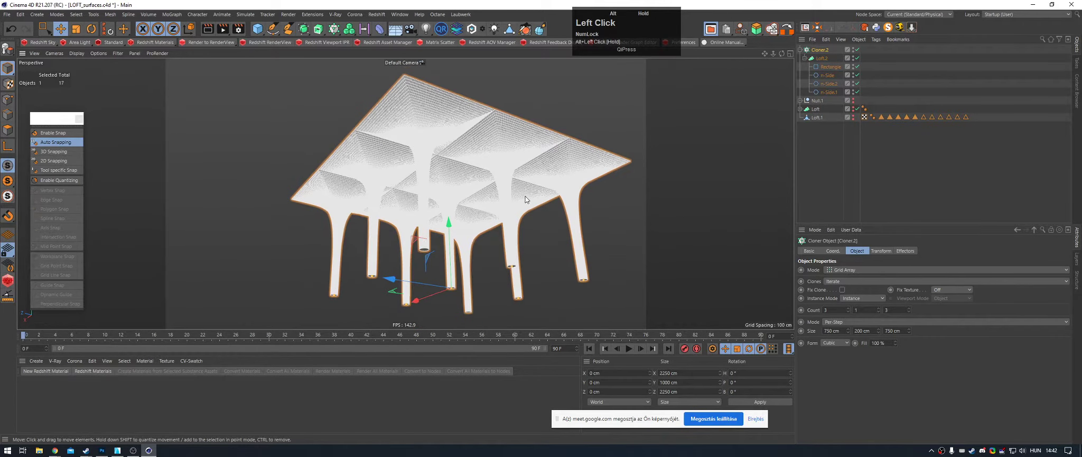
right_click_drag(525, 196, 608, 178, "alt")
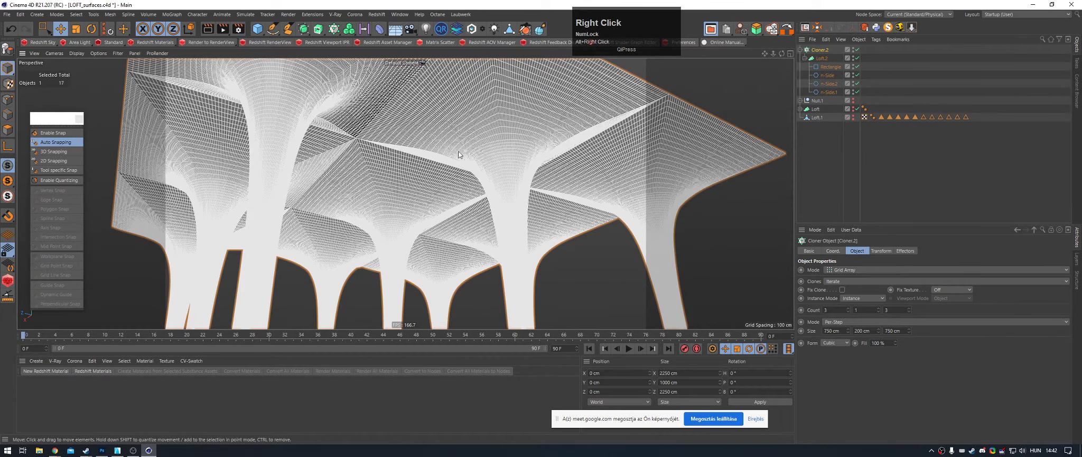
left_click_drag(392, 142, 372, 64, "alt")
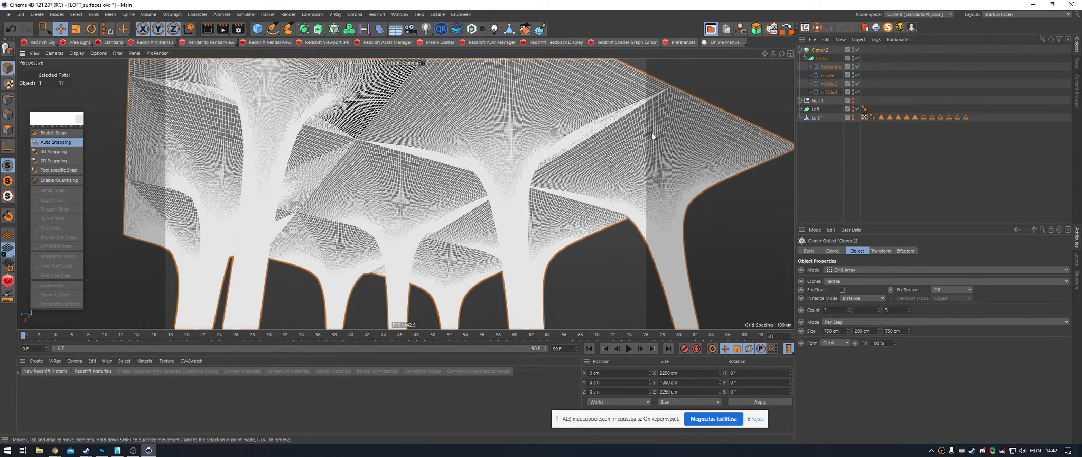
left_click_drag(652, 136, 656, 130, "alt")
right_click_drag(657, 129, 617, 135, "alt")
left_click_drag(593, 139, 586, 135, "alt")
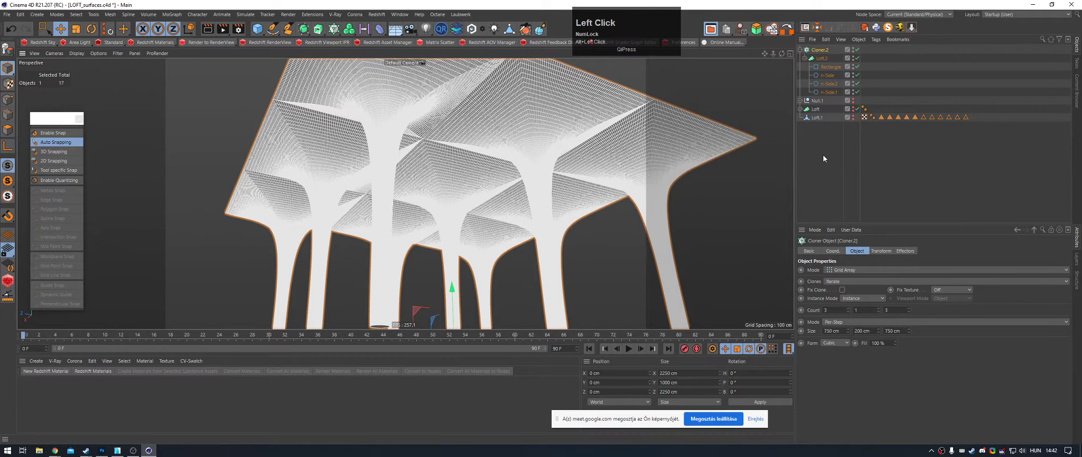
left_click(827, 75)
left_click(828, 92, "shift")
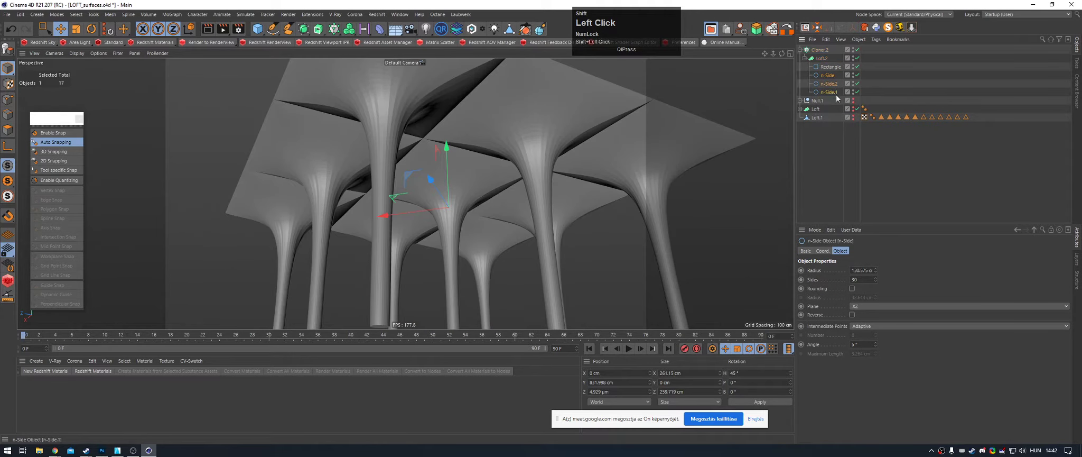
scroll(864, 279, "down", 20)
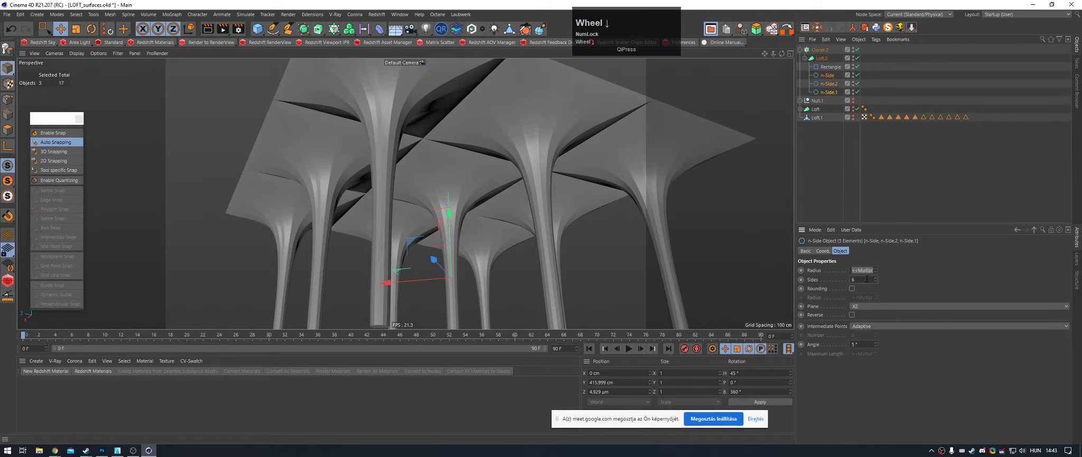
scroll(867, 279, "up", 2)
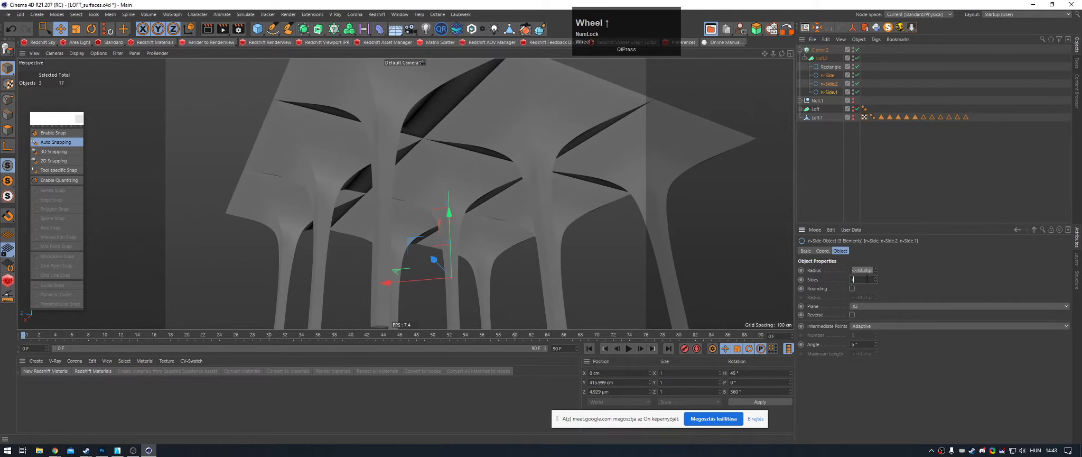
scroll(867, 279, "down", 1)
Step: Examine the canopy with its square columns from the side and from below, both plain and with the cloner selected
left_click_drag(575, 132, 488, 155, "alt")
middle_click_drag(555, 154, 513, 116, "alt")
left_click_drag(513, 115, 561, 101, "alt")
right_click_drag(561, 100, 502, 173, "alt")
left_click_drag(502, 172, 563, 124, "alt")
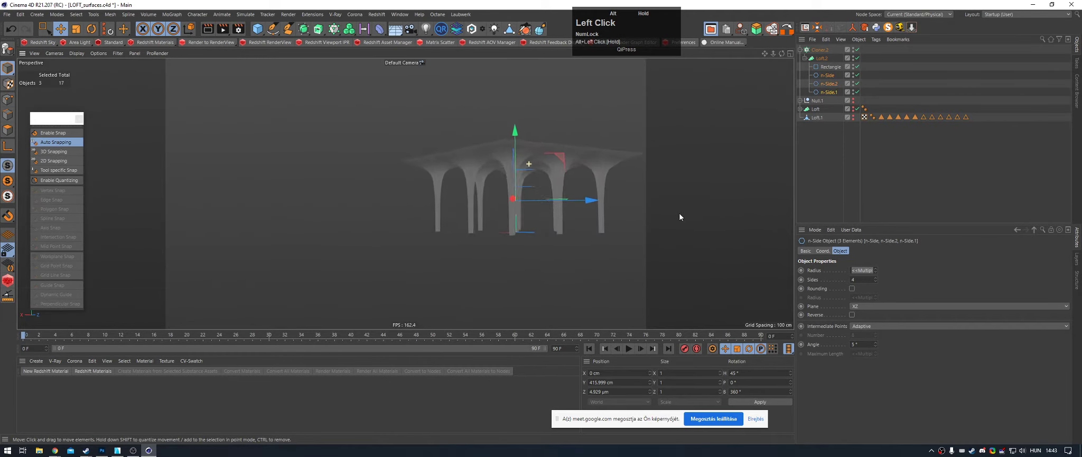
right_click_drag(563, 123, 633, 118, "alt")
left_click(820, 50)
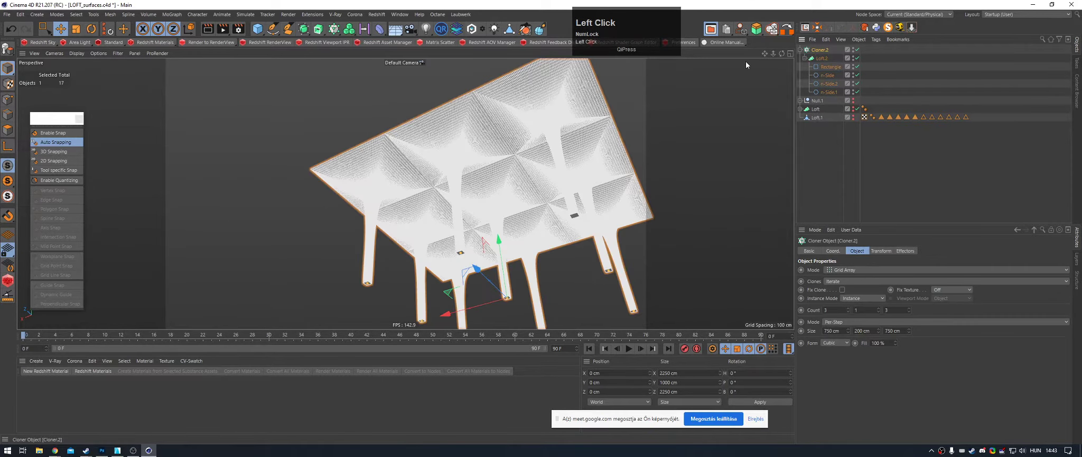
right_click_drag(528, 128, 576, 155, "alt")
left_click_drag(576, 155, 531, 113, "alt")
mouse_move(476, 135)
right_mouse_down("alt")
mouse_move(520, 162)
mouse_move(425, 179)
right_mouse_up("alt")
Step: Select the cloned loft and show mesh lines over the shaded model in the viewport
left_click(824, 60)
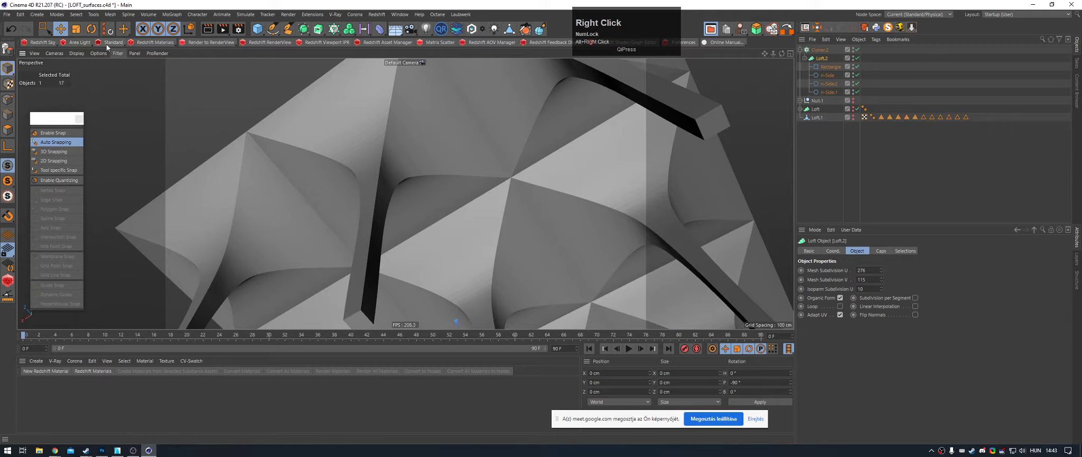
left_click(76, 53)
left_click(120, 76)
left_click_drag(323, 155, 536, 218, "alt")
right_click_drag(535, 219, 459, 140, "alt")
left_click_drag(460, 139, 404, 121, "alt")
right_click_drag(404, 121, 420, 150, "alt")
left_click_drag(420, 151, 470, 172, "alt")
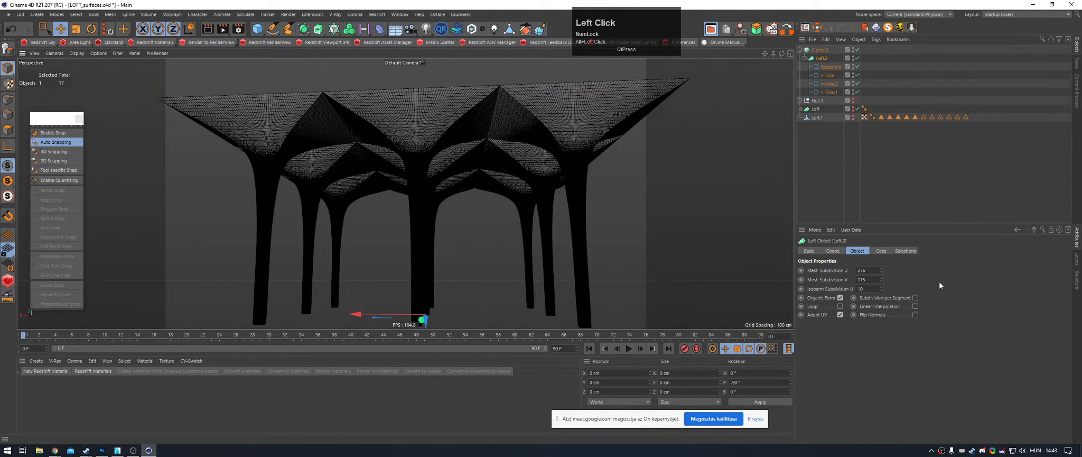
Step: Lower the cloned loft's Mesh Subdivision U to 8, trying 50 and 20 on the way
left_click(883, 267)
type("50")
key("Return")
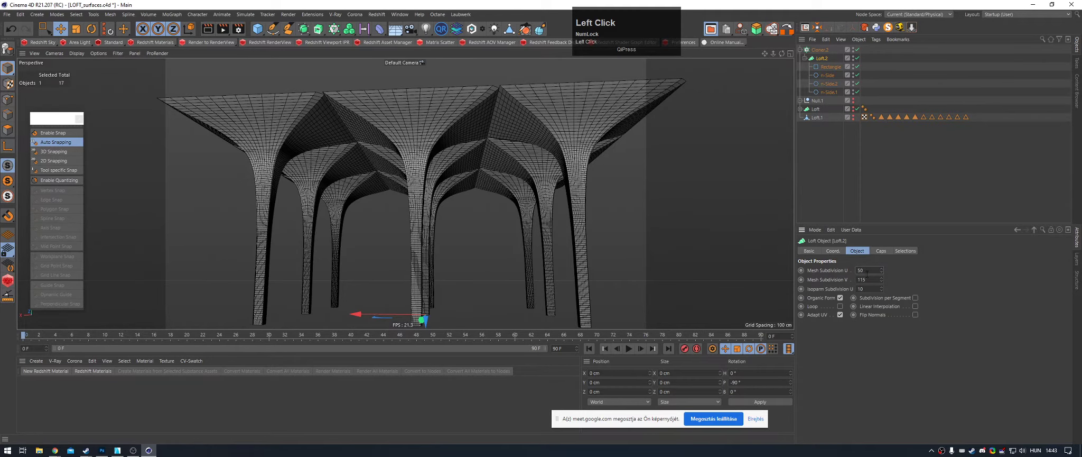
left_click(944, 278)
left_click_drag(518, 136, 521, 63, "alt")
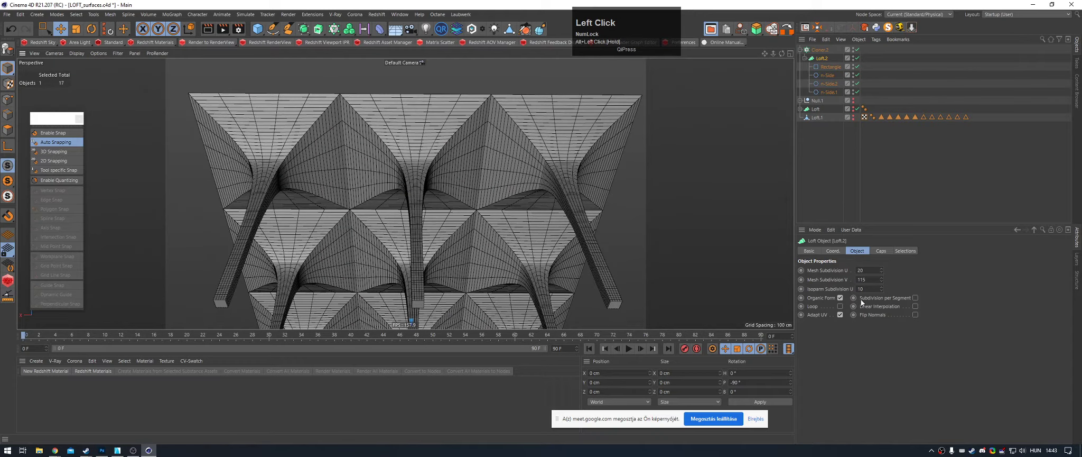
left_click(905, 277)
scroll(872, 269, "up", 3)
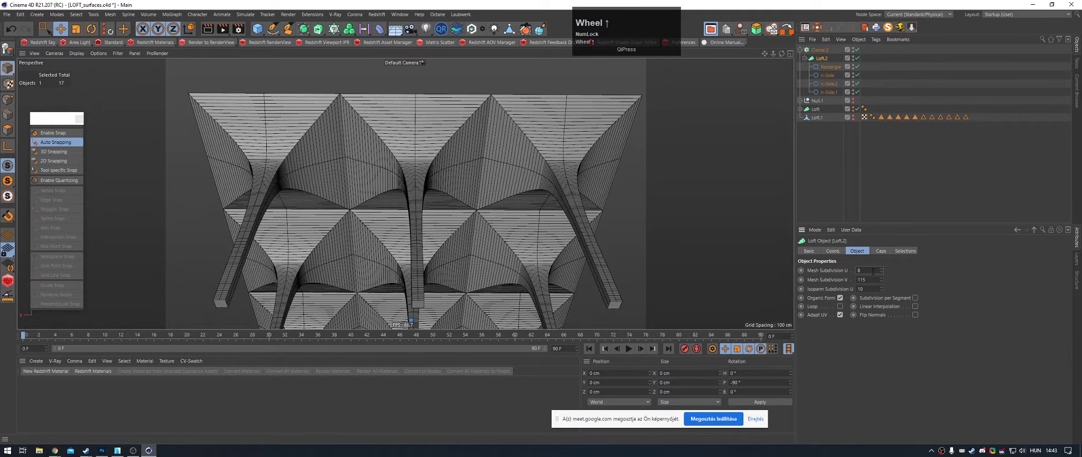
Step: Reduce the cloned loft's Mesh Subdivision V to 2
left_click_drag(552, 182, 538, 215, "alt")
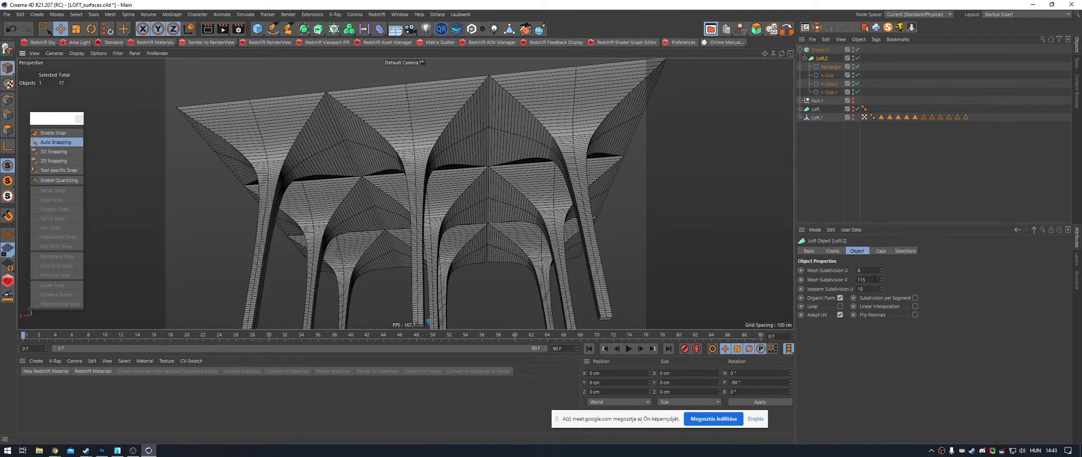
scroll(875, 279, "down", 20)
scroll(875, 278, "down", 9)
left_click_drag(874, 278, 839, 277)
left_click(944, 281)
left_click_drag(670, 171, 555, 182, "alt")
right_click_drag(572, 189, 547, 172, "alt")
left_click_drag(547, 172, 675, 146, "alt")
scroll(875, 279, "down", 6)
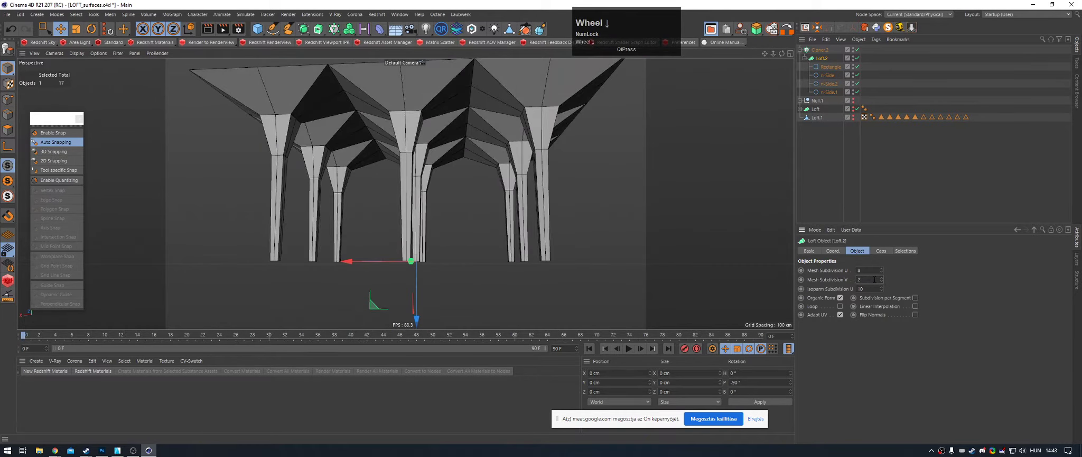
left_click_drag(586, 138, 549, 104, "alt")
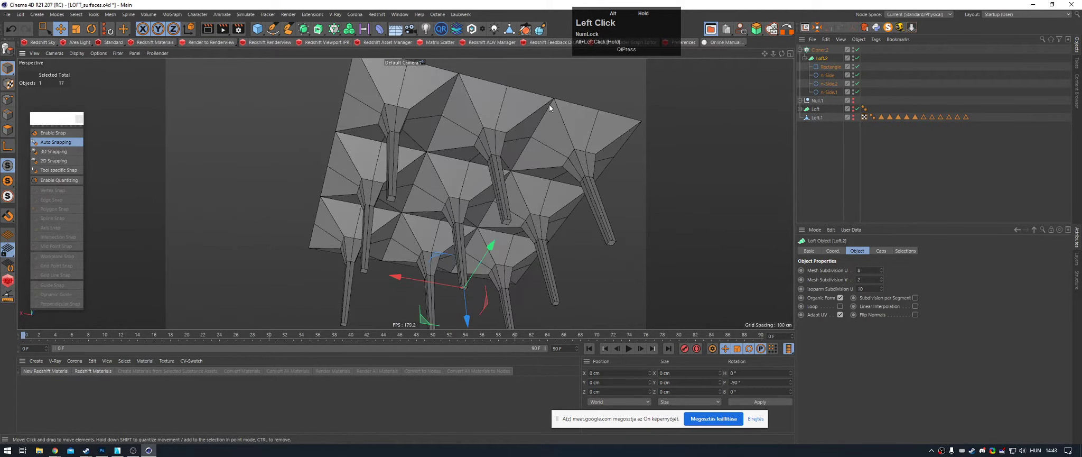
Step: Add a Subdivision Surface as the parent of the column cloner
left_click(825, 50)
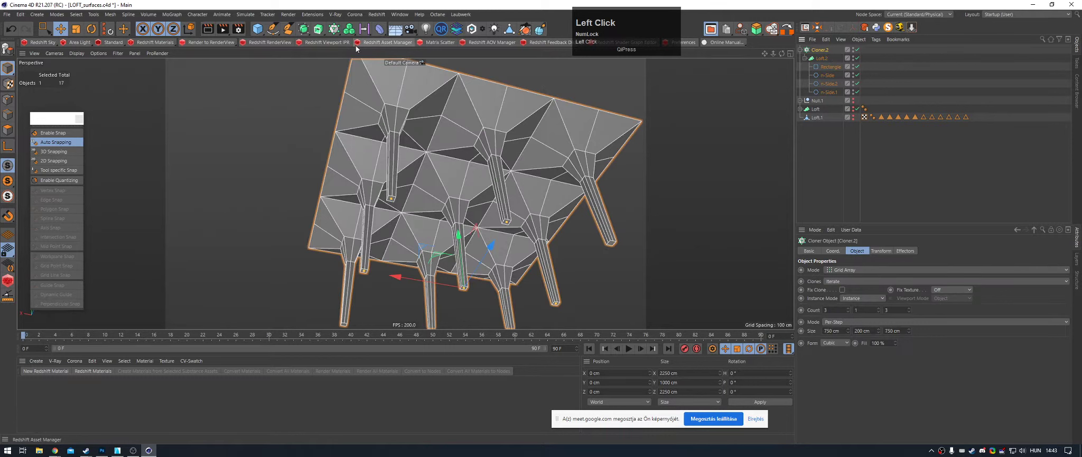
left_click(304, 29, "alt")
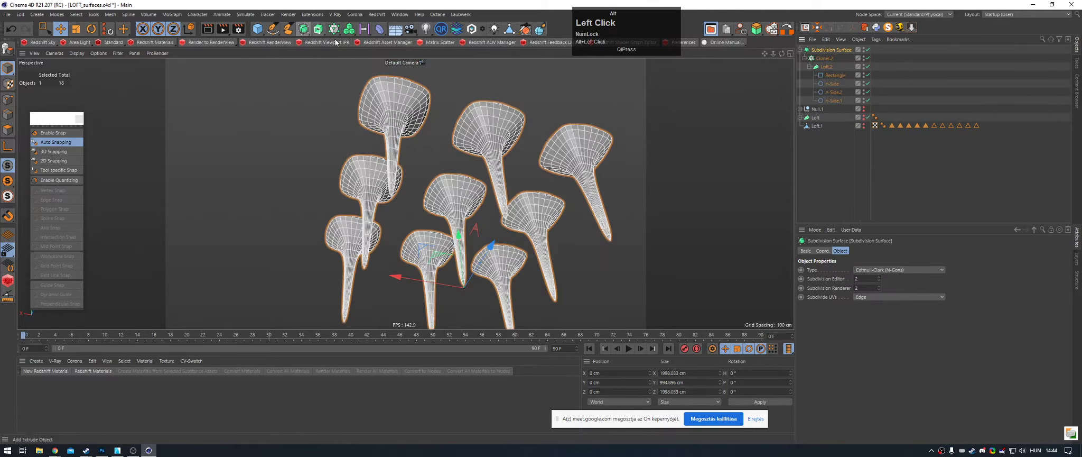
left_click_drag(492, 121, 534, 142, "alt")
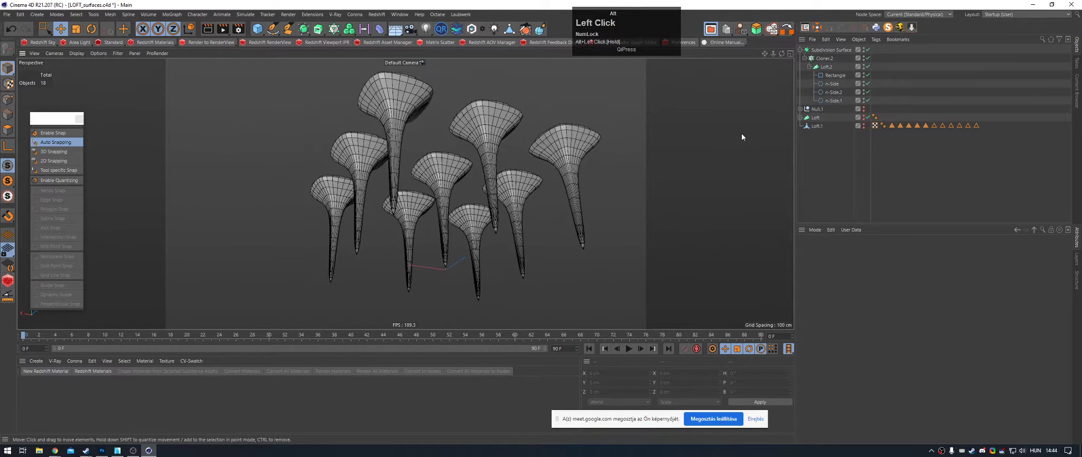
Step: Turn off the start cap and end cap of the cloned loft
left_click(825, 67)
left_click(882, 251)
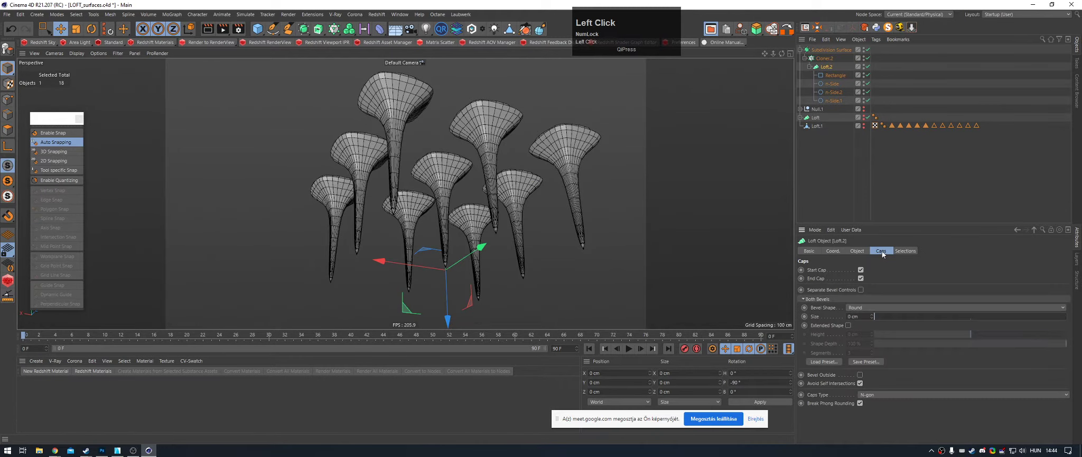
left_click(862, 270)
left_click(862, 277)
left_click(676, 163)
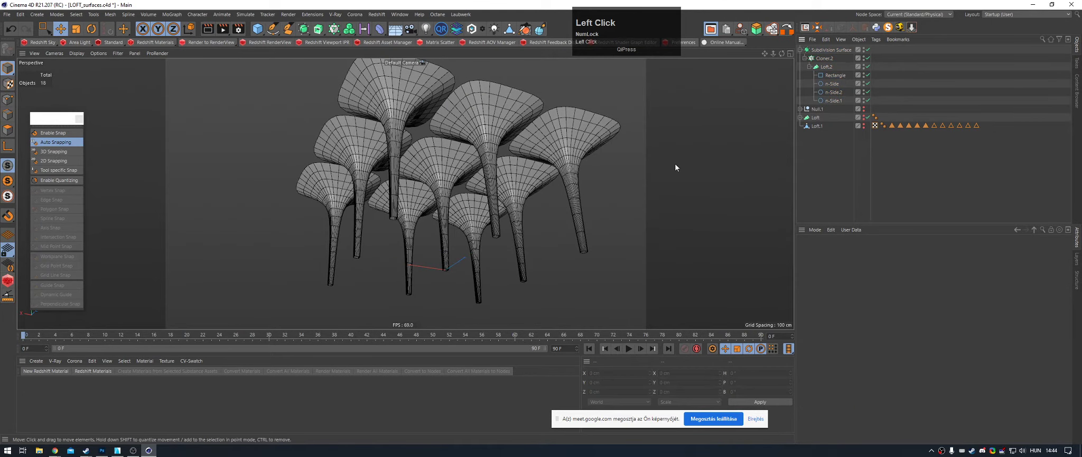
Step: Examine the smoothed funnel-shaped columns and the gaps between them from above and from the side
left_click_drag(533, 133, 562, 247, "alt")
right_click_drag(562, 245, 500, 178, "alt")
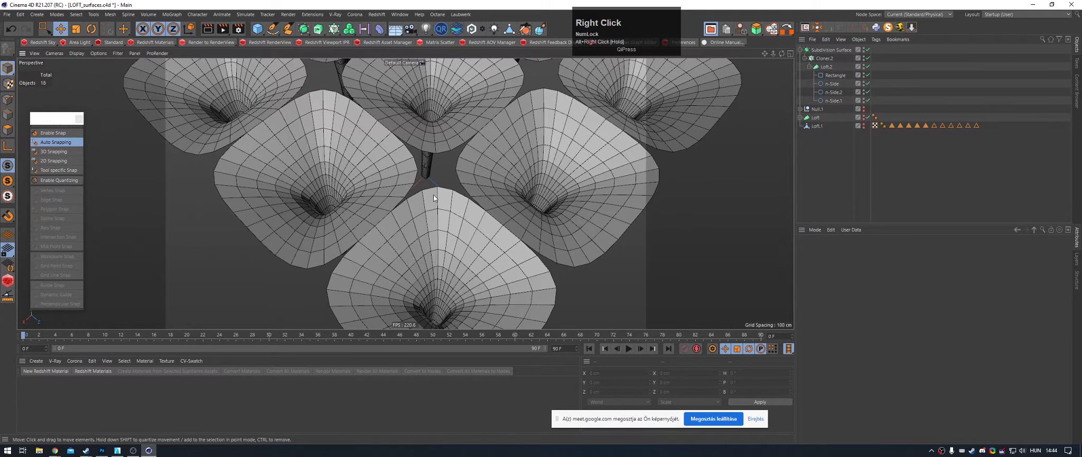
middle_click_drag(460, 162, 454, 217, "alt")
left_click_drag(438, 207, 484, 205, "alt")
right_click_drag(484, 205, 444, 214, "alt")
left_click_drag(446, 214, 487, 243, "alt")
middle_click_drag(492, 251, 441, 218, "alt")
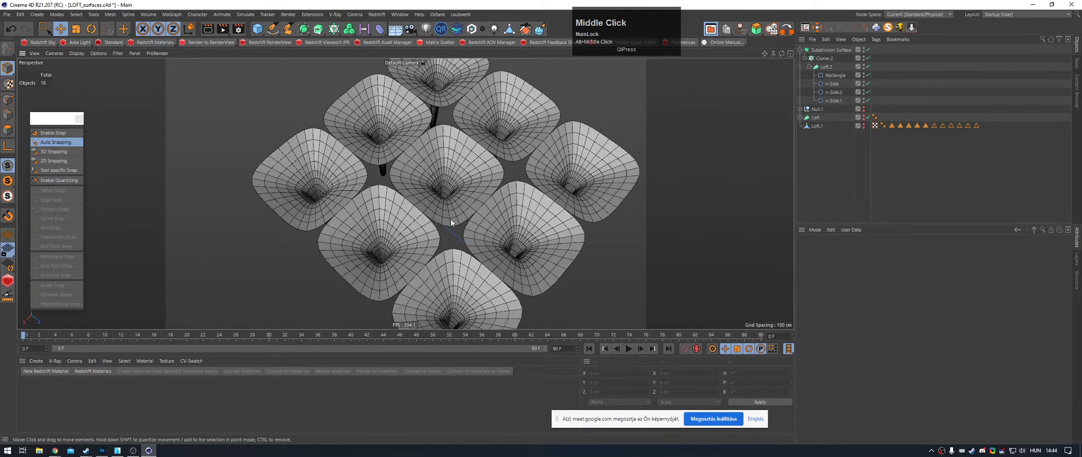
middle_click_drag(495, 243, 469, 248, "alt")
left_click_drag(469, 249, 471, 177, "alt")
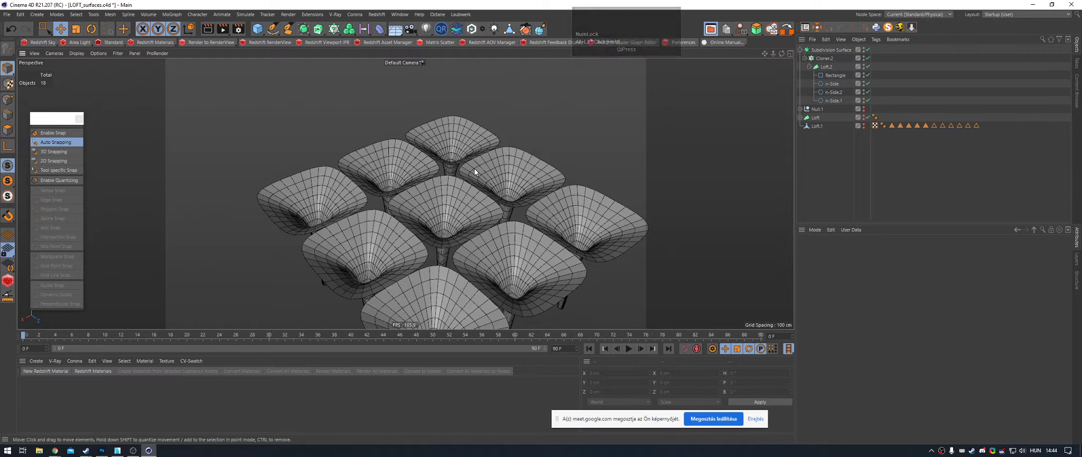
left_click_drag(462, 196, 438, 172, "alt")
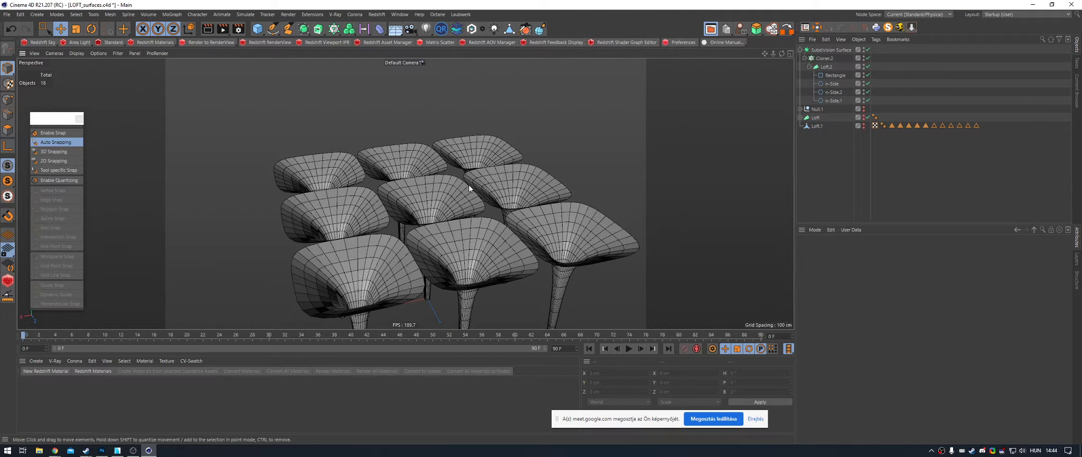
Step: Add a Connect object as the parent of the column cloner inside the Subdivision Surface
left_click(826, 59)
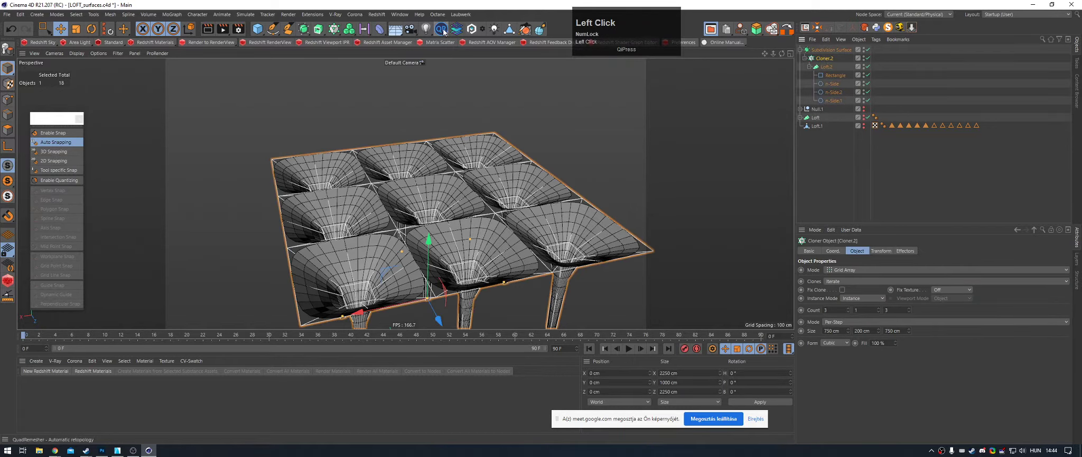
left_click(333, 28)
left_click(318, 28)
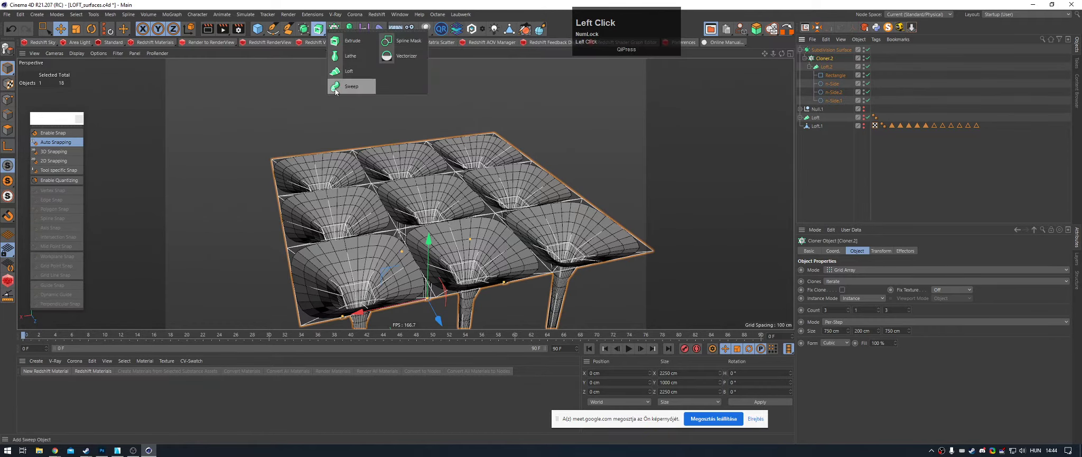
left_click(349, 29)
left_click(426, 85, "alt")
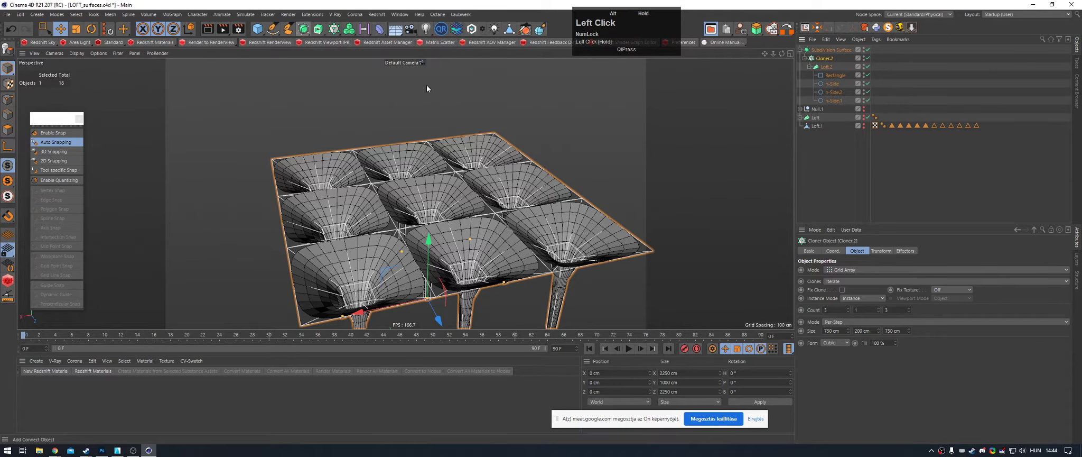
left_click_drag(457, 208, 459, 238, "alt")
left_click(911, 165)
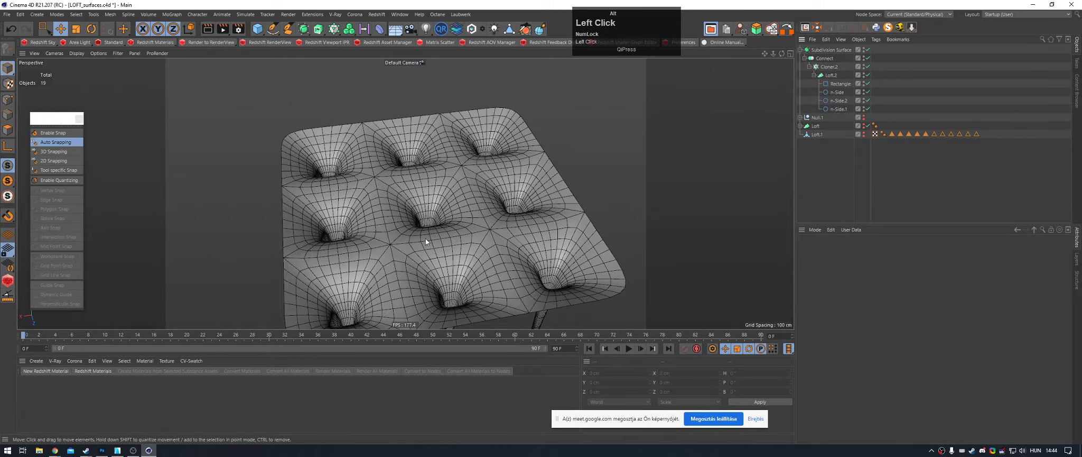
Step: Examine the joined canopy mesh up close from above, along the seams between funnels, and from below
right_click_drag(385, 247, 485, 256, "alt")
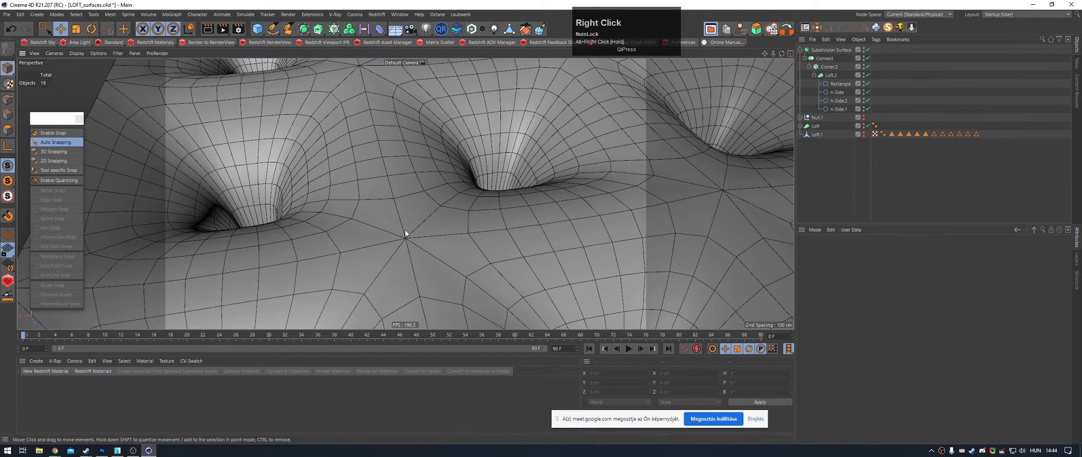
left_click_drag(403, 247, 430, 154, "alt")
right_click_drag(428, 152, 327, 200, "alt")
left_click_drag(327, 200, 425, 77, "alt")
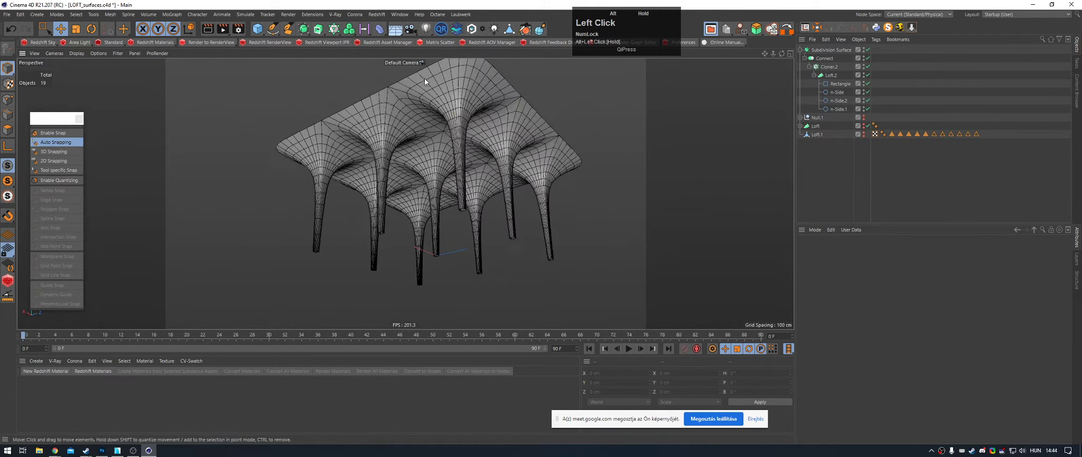
middle_click_drag(425, 78, 449, 126, "alt")
left_click_drag(450, 125, 441, 144, "alt")
middle_click_drag(442, 144, 445, 157, "alt")
left_click_drag(445, 155, 467, 189, "alt")
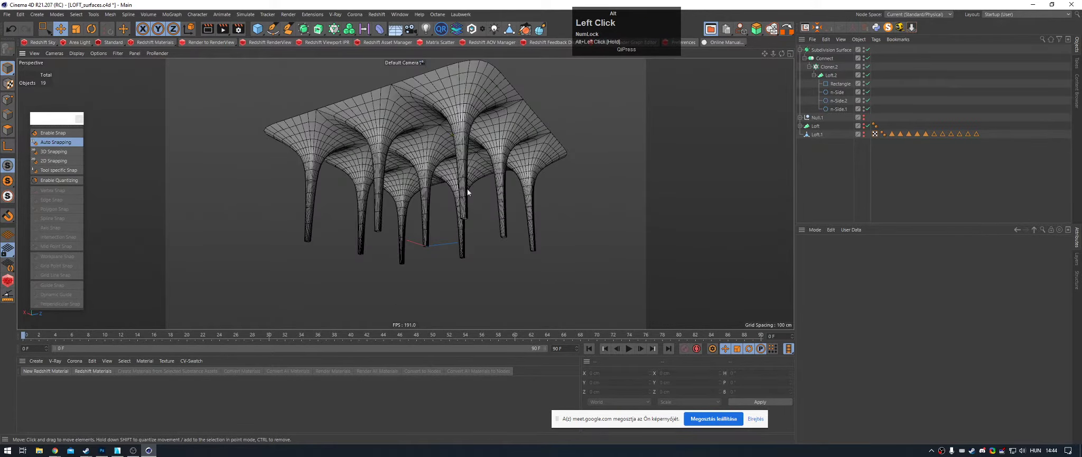
mouse_move(467, 188)
right_mouse_down("alt")
mouse_move(459, 213)
mouse_move(459, 178)
right_mouse_up("alt")
mouse_move(459, 179)
left_mouse_down("alt")
mouse_move(457, 110)
mouse_move(444, 175)
left_mouse_up("alt")
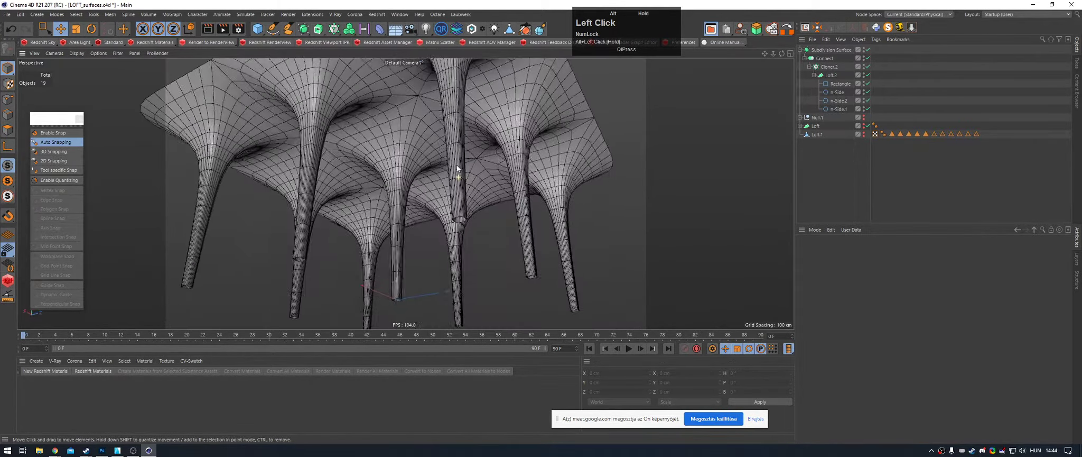
right_click_drag(444, 175, 428, 225, "alt")
middle_click_drag(428, 225, 468, 133, "alt")
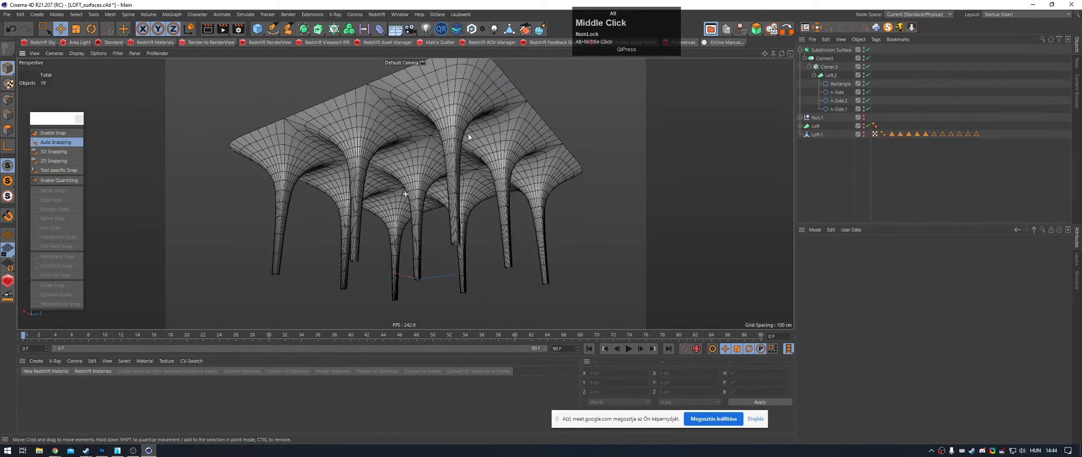
Step: Duplicate the Subdivision Surface with its canopy and hide the original
left_click(804, 60)
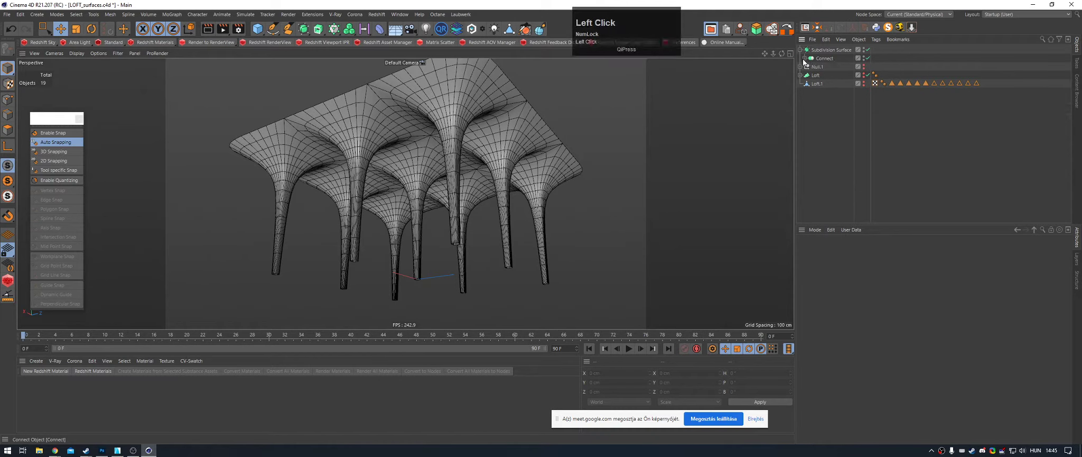
left_click(827, 51)
left_click_drag(822, 103, 822, 102, "ctrl")
left_click(870, 50, "alt")
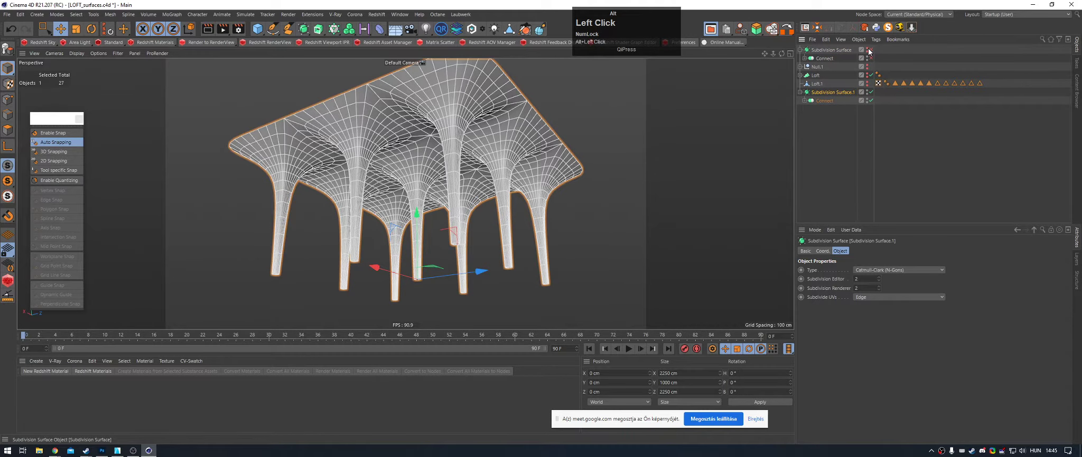
Step: Make the Connect object in the duplicated Subdivision Surface editable as a single polygon mesh
left_click(801, 50)
left_click(826, 92)
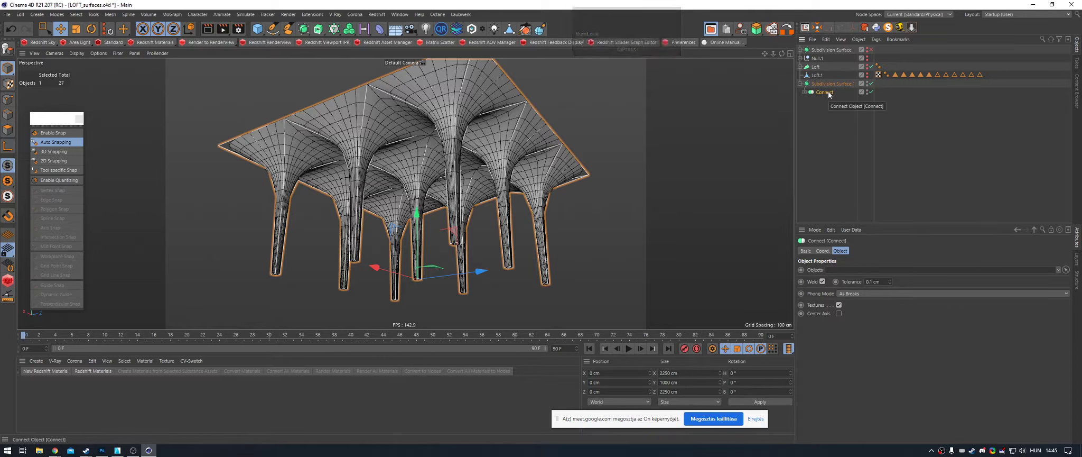
key("c")
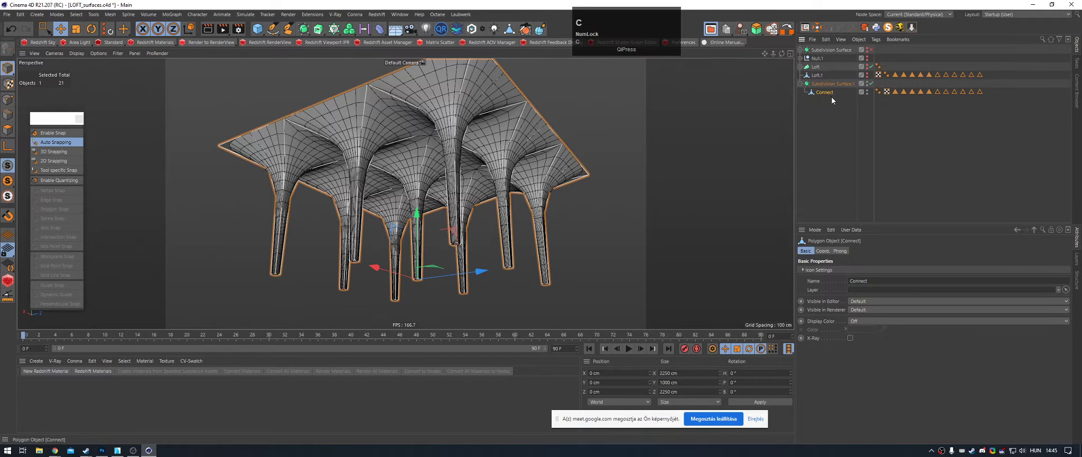
Step: Select the middle ring of points on all the columns and move it vertically to a height of about 547 cm
left_click(8, 99)
left_click_drag(312, 120, 379, 153, "alt")
key("0")
left_click_drag(504, 172, 191, 196)
left_click_drag(352, 167, 295, 166, "alt")
key("e")
left_click_drag(395, 113, 426, 124)
middle_click_drag(426, 125, 452, 128, "alt")
scroll(413, 122, "down", 3)
mouse_move(413, 122)
left_mouse_down("alt")
mouse_move(394, 149)
mouse_move(394, 187)
mouse_move(406, 151)
mouse_move(431, 127)
left_mouse_up("alt")
key("e")
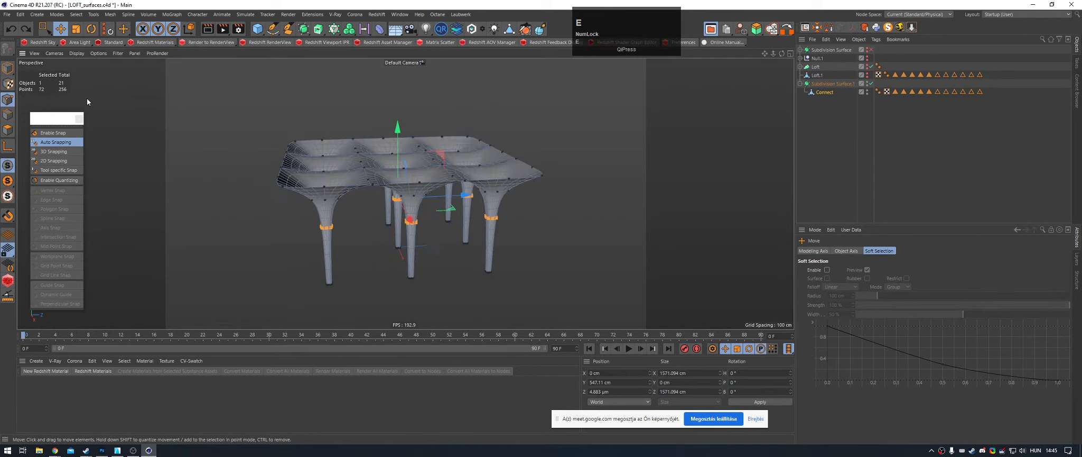
Step: Select the canopy's outer boundary edges using Loop Selection with Select Boundary Loop enabled
left_click(11, 116)
key("u")
key("l")
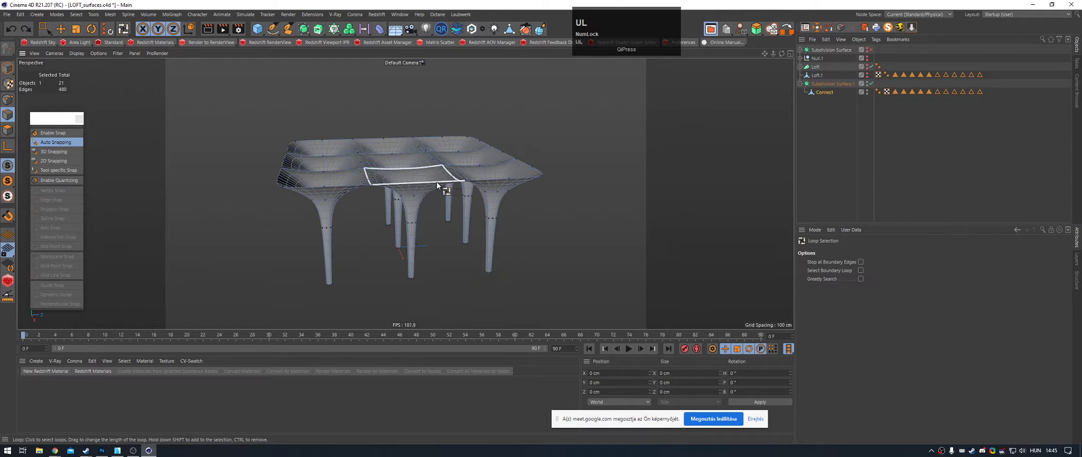
left_click_drag(477, 166, 485, 193, "alt")
key("e")
left_click_drag(428, 132, 359, 158, "alt")
scroll(420, 184, "up", 2)
right_click_drag(358, 157, 372, 158, "alt")
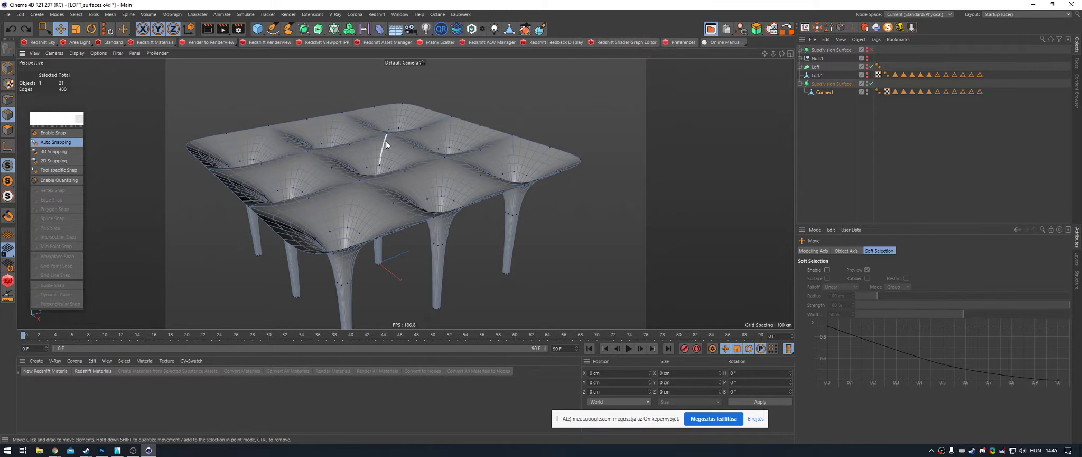
left_click_drag(378, 143, 378, 151, "alt")
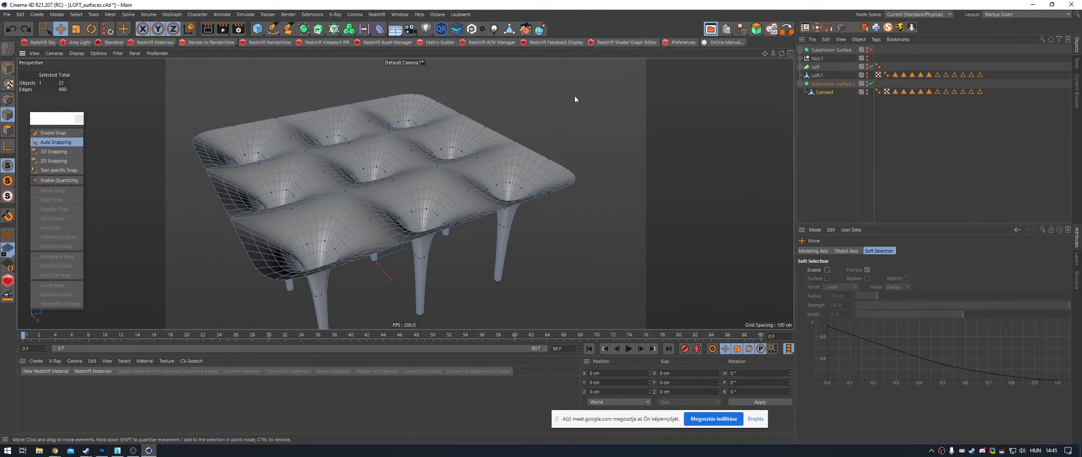
key("v")
mouse_move(592, 84)
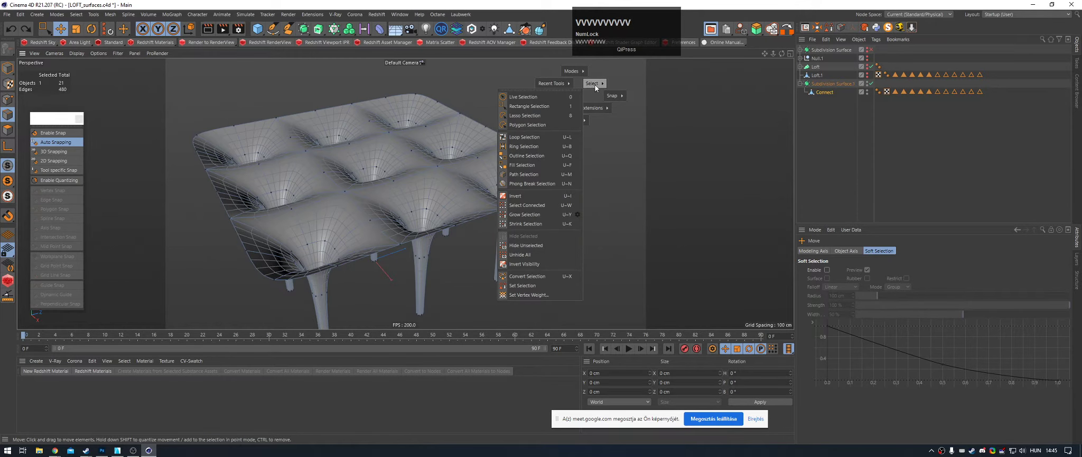
left_click(538, 137)
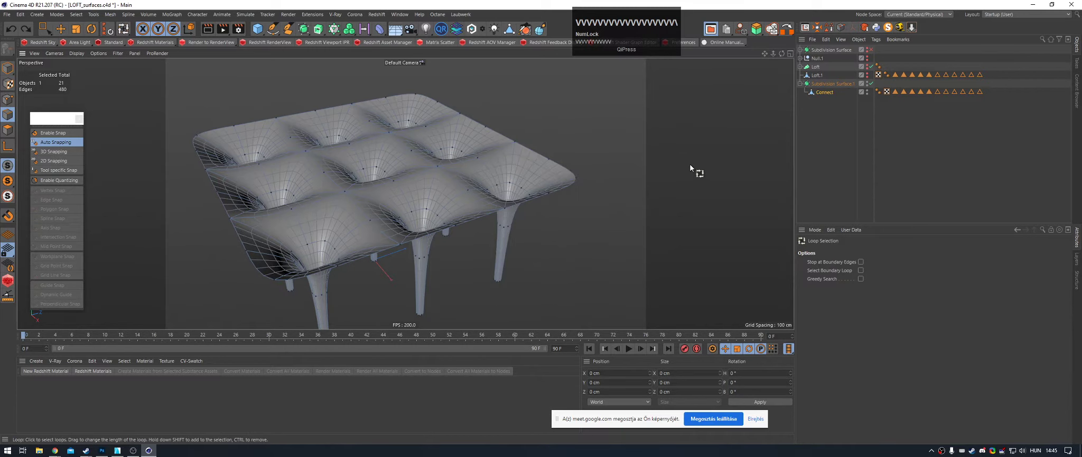
left_click(862, 270)
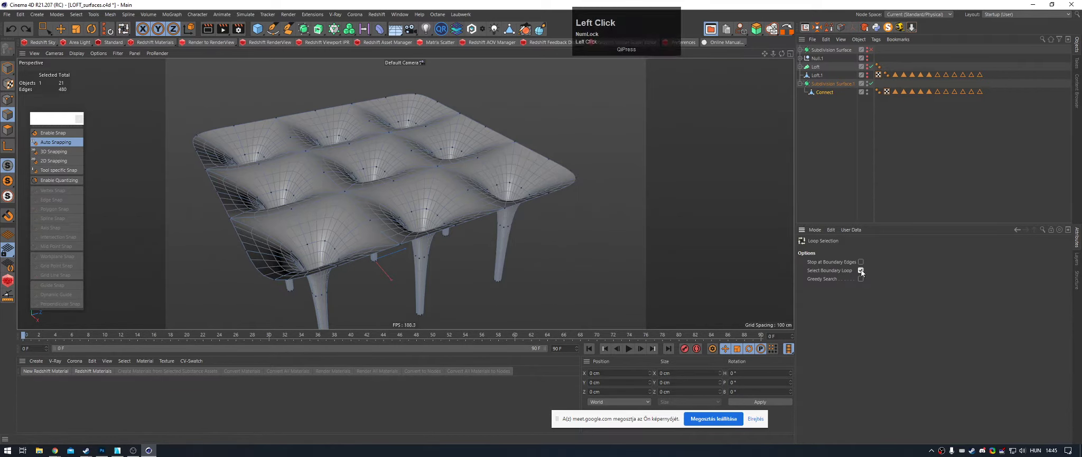
left_click(462, 221)
Step: Turn off the subdivision smoothing and extrude the selected boundary edges upward by about 68 cm
left_click_drag(401, 140, 302, 123, "alt")
middle_click_drag(301, 124, 332, 134, "alt")
key("q")
key("e")
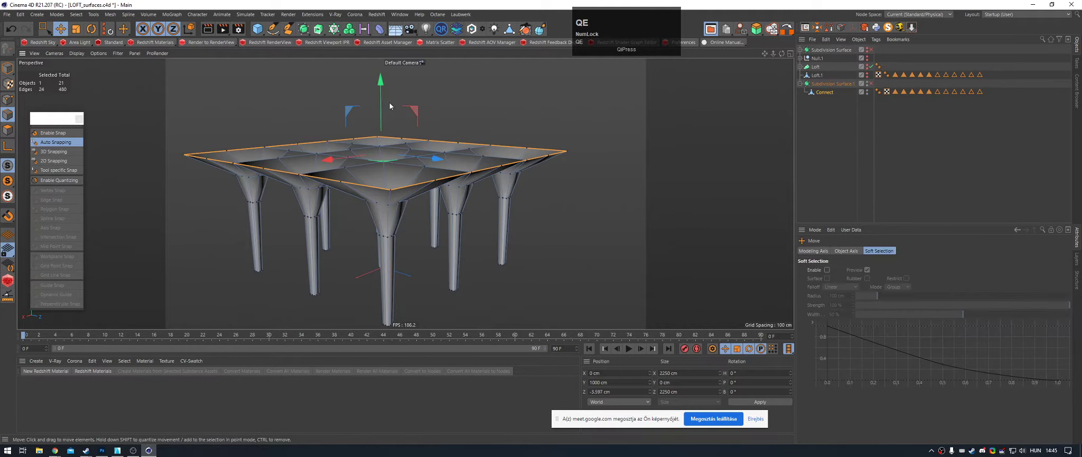
left_click_drag(377, 81, 379, 73, "ctrl")
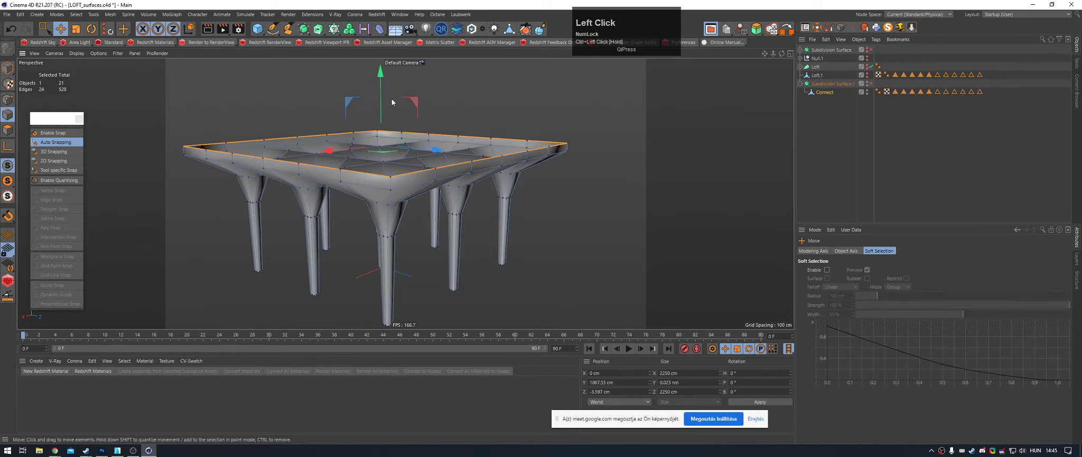
Step: Close the canopy's open top with Close Polygon Hole, and select the cap polygon with subdivision smoothing back on
key("m")
key("d")
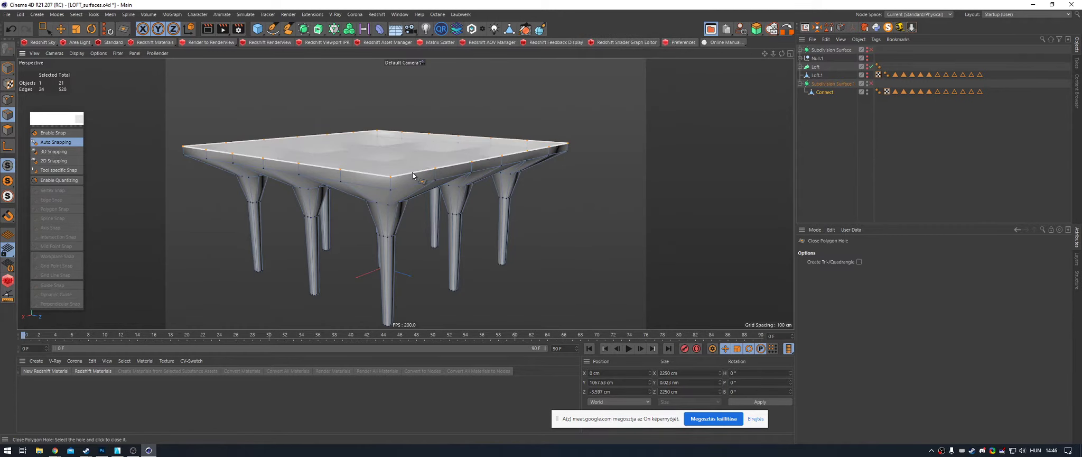
left_click(413, 173)
left_click_drag(412, 172, 374, 172, "alt")
key("e")
left_click(8, 129)
left_click(464, 166)
key("q")
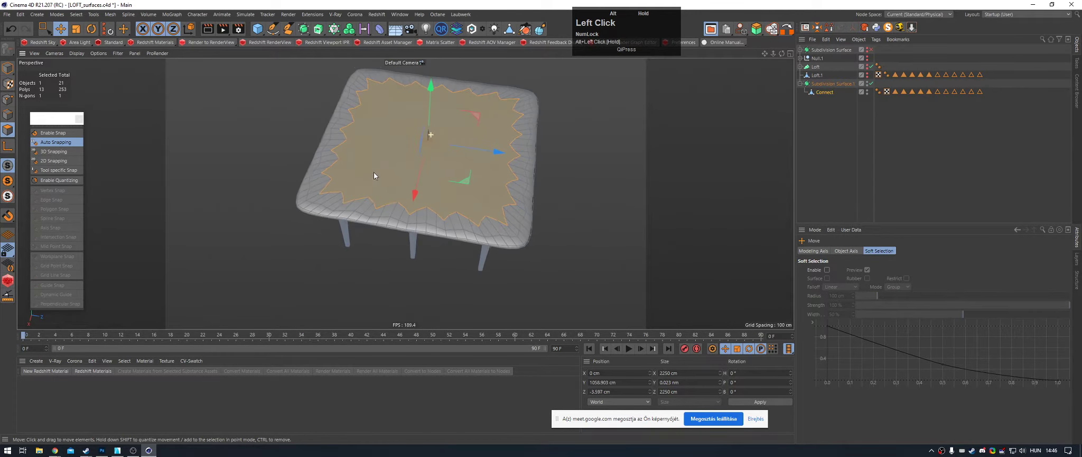
Step: Select the top rim edge loop with Select Boundary Loop off and raise its subdivision weight to sharpen it
left_click(8, 115)
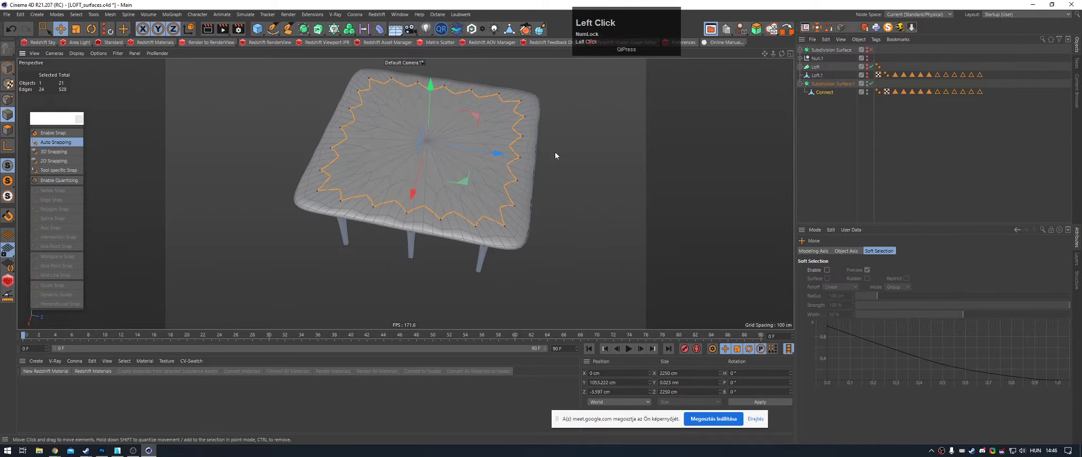
key("u")
key("l")
scroll(506, 185, "up", 2)
left_click(861, 270)
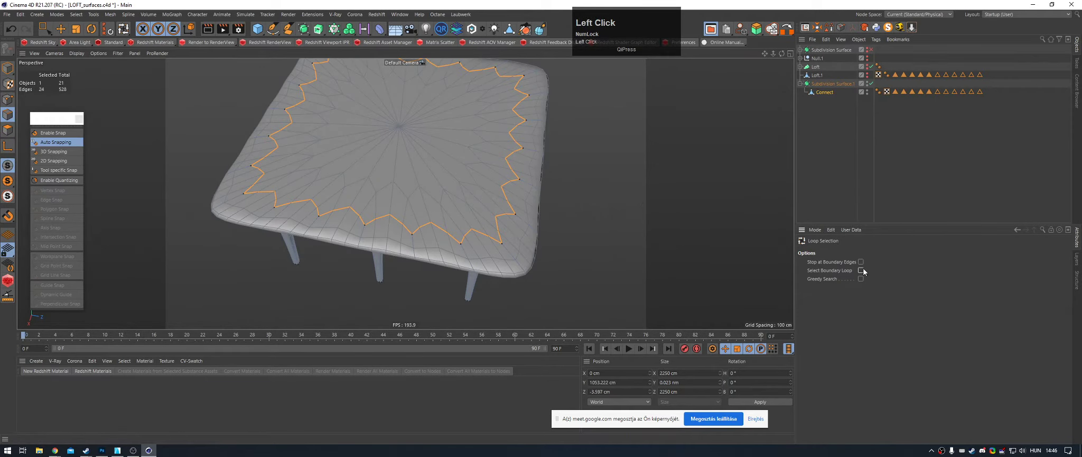
left_click(510, 183)
key("Num_Lock")
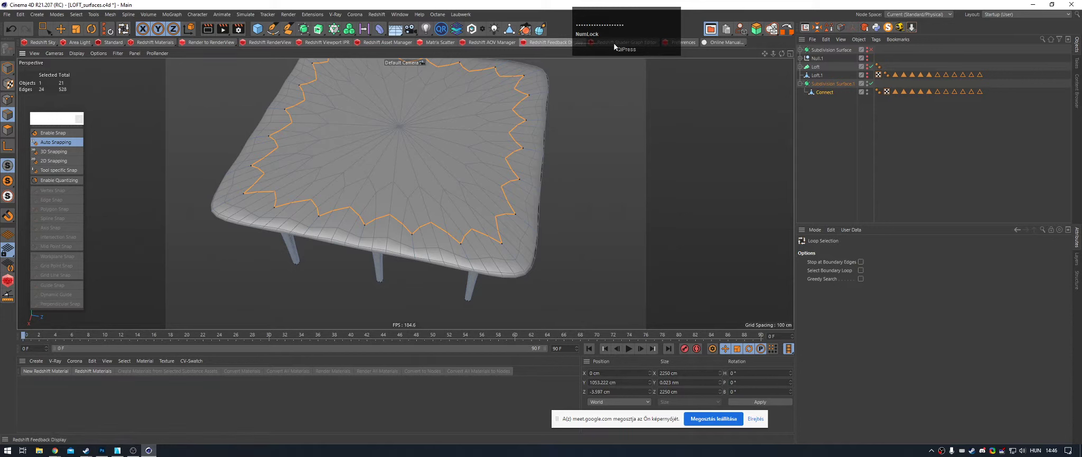
left_click_drag(528, 153, 639, 153)
left_click_drag(497, 176, 500, 176)
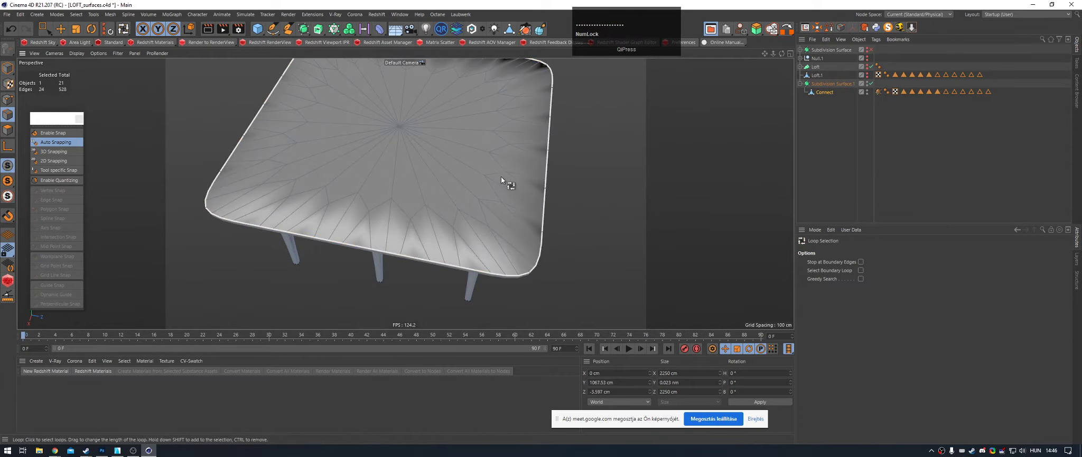
Step: Set the Phong Angle of the canopy mesh's Phong tag to 40°
left_click(886, 91)
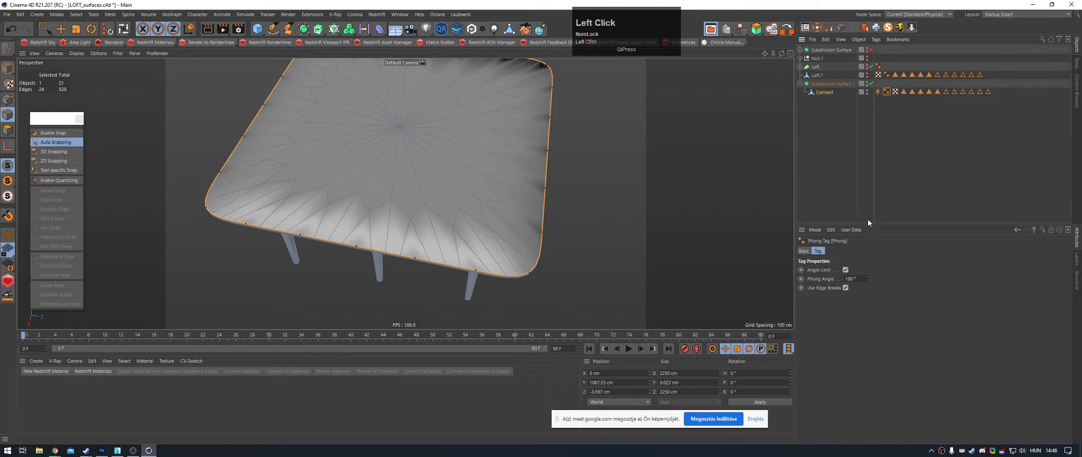
left_click(859, 278)
type("40")
key("Return")
mouse_move(439, 174)
left_mouse_down("alt")
mouse_move(461, 156)
mouse_move(485, 89)
mouse_move(474, 128)
left_mouse_up("alt")
key("e")
left_click(924, 126)
Step: Select the canopy's lower rim edge loop and raise its subdivision weight to sharpen it
scroll(489, 99, "down", 3)
right_click_drag(474, 128, 560, 134, "alt")
left_click_drag(560, 135, 531, 95, "alt")
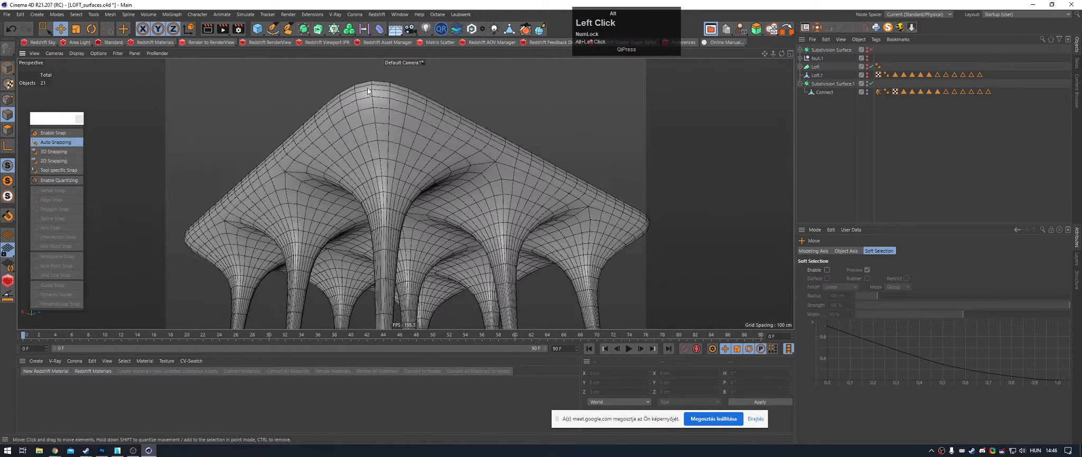
left_click(833, 83)
left_click(817, 91)
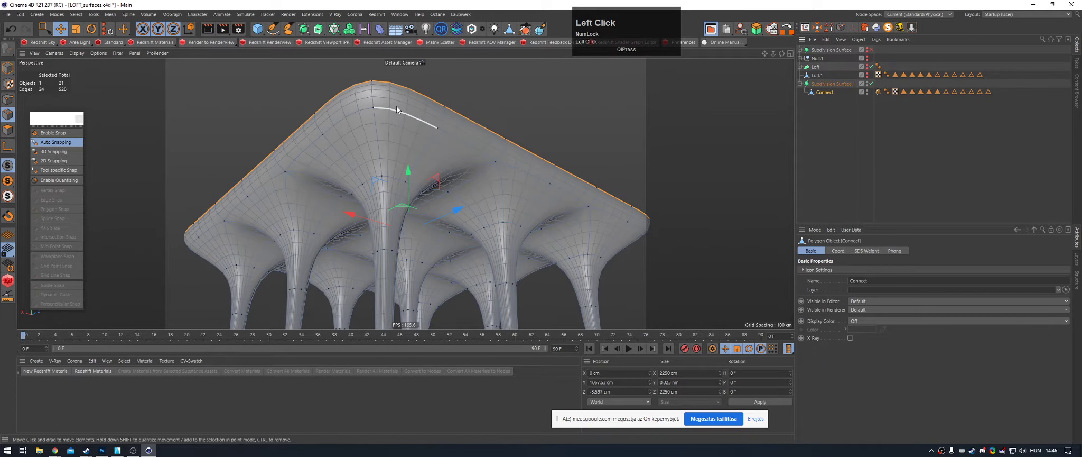
key("u")
key("l")
left_click(413, 117)
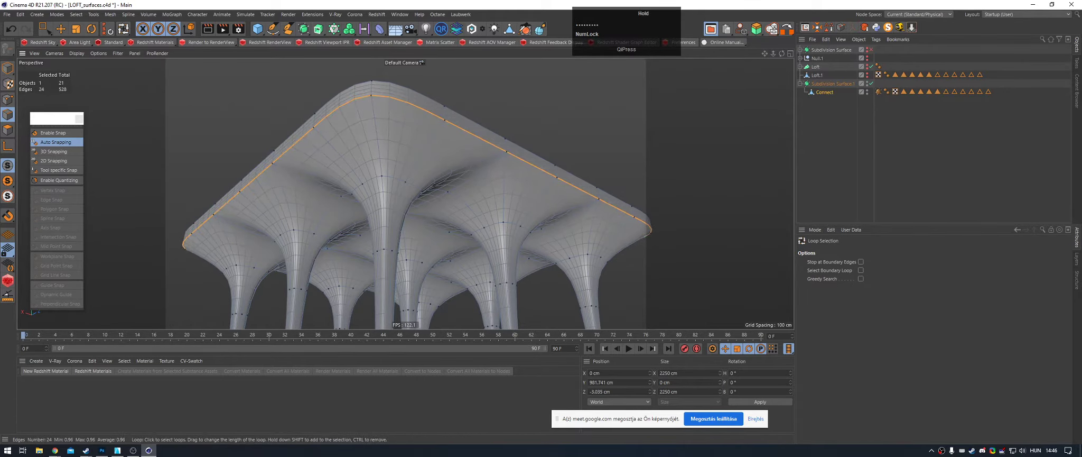
Step: Examine the closed canopy's sharpened rim, columns and top cap from the side and from above
left_click_drag(419, 114, 448, 64, "alt")
key("e")
left_click(818, 110)
right_click_drag(586, 111, 378, 119, "alt")
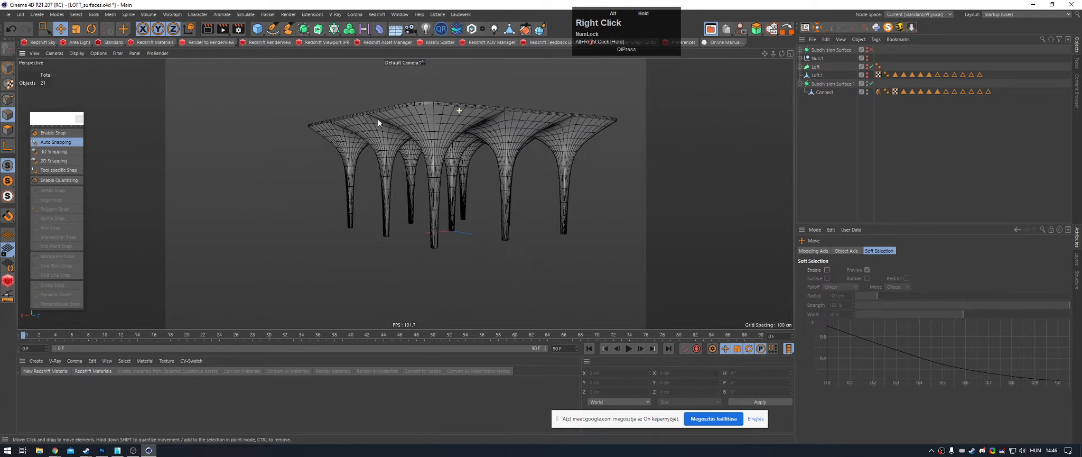
left_click_drag(415, 121, 468, 122, "alt")
middle_click_drag(468, 121, 483, 100, "alt")
left_click_drag(483, 100, 483, 121, "alt")
middle_click_drag(484, 121, 530, 145, "alt")
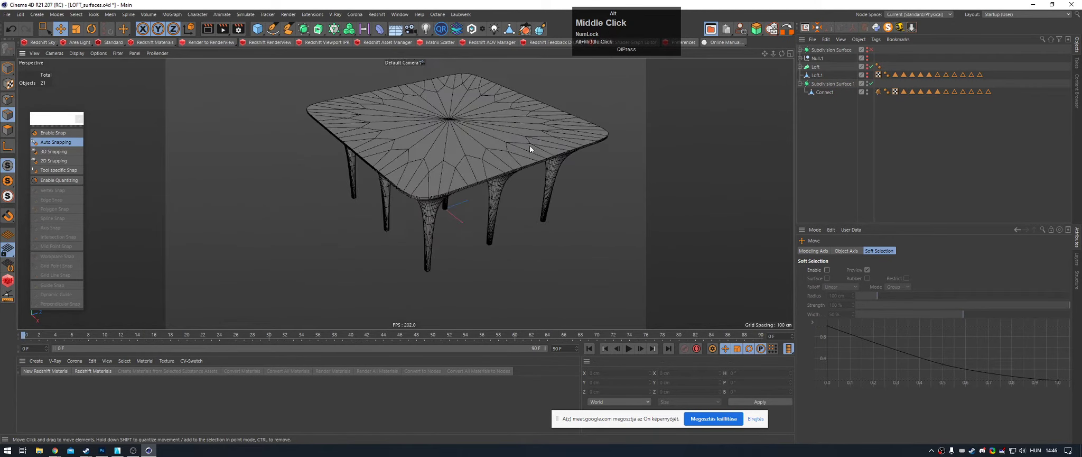
left_click_drag(530, 145, 504, 137, "alt")
left_click(504, 137)
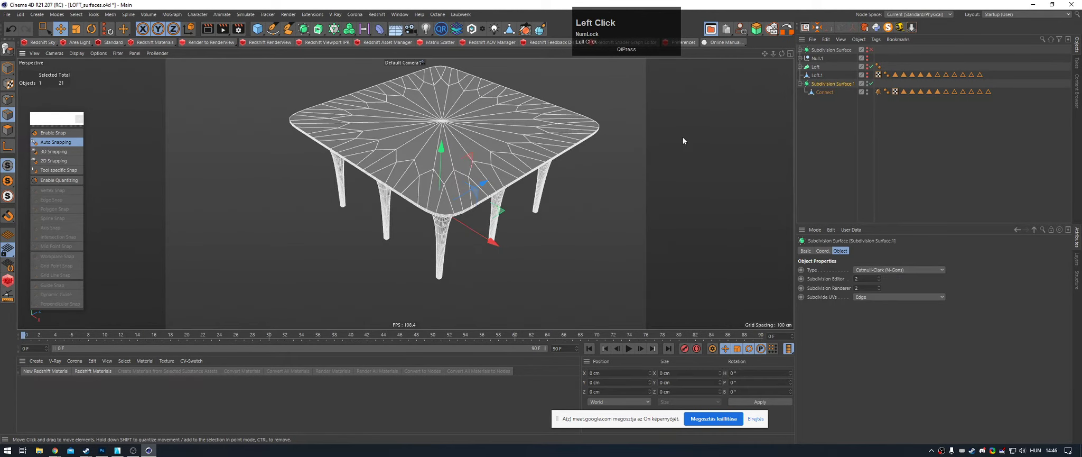
Step: Examine the subdivided canopy from below, at column level and from above, including the column flares and the flat top
left_click(664, 138)
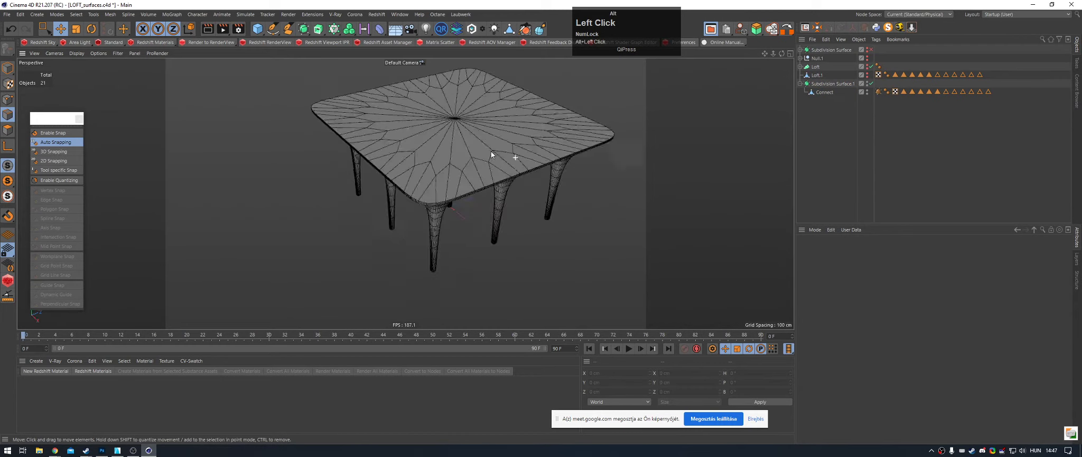
left_click_drag(493, 154, 497, 128, "alt")
middle_click_drag(497, 128, 497, 119, "alt")
left_click_drag(497, 118, 445, 100, "alt")
right_click_drag(445, 100, 608, 169, "alt")
left_click_drag(417, 123, 491, 154, "alt")
right_click_drag(495, 154, 400, 157, "alt")
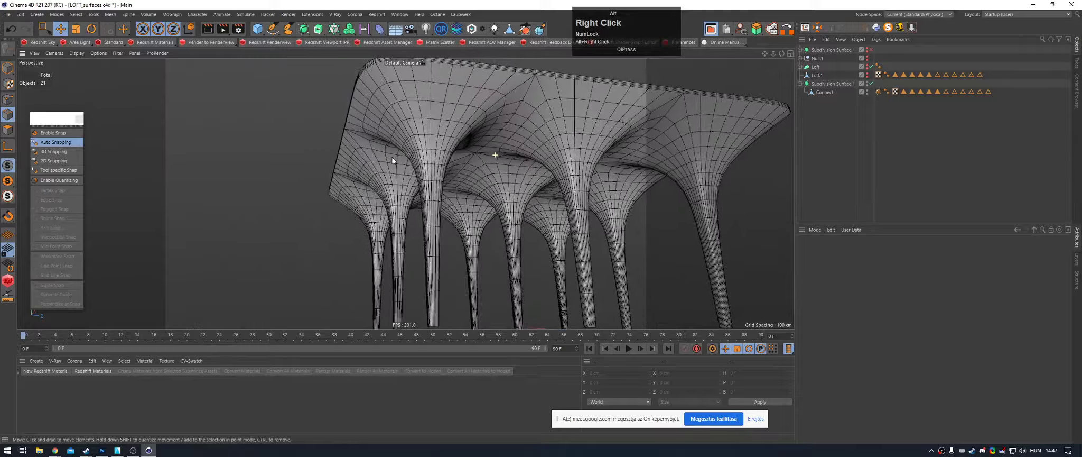
left_click_drag(434, 140, 545, 154, "alt")
right_click_drag(544, 154, 418, 159, "alt")
left_click_drag(449, 156, 455, 138, "alt")
middle_click_drag(455, 137, 454, 117, "alt")
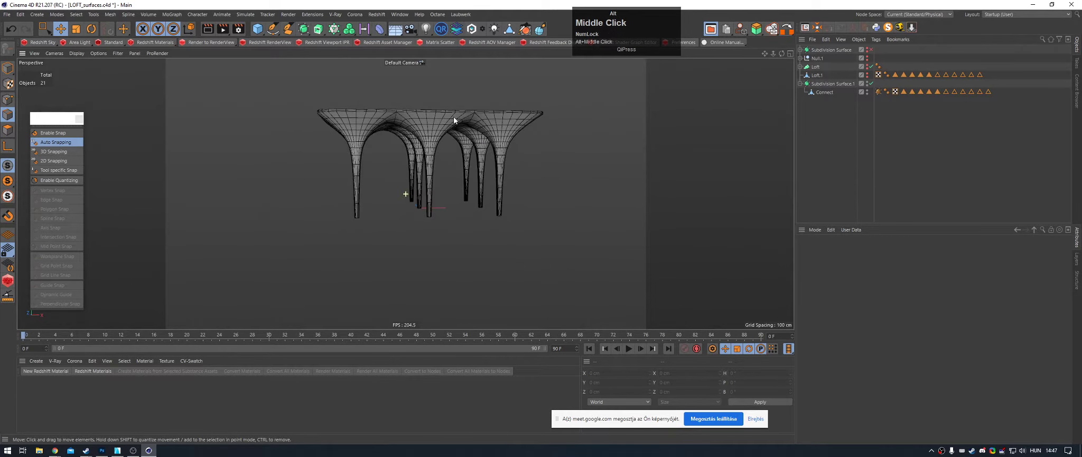
left_click_drag(443, 117, 504, 130, "alt")
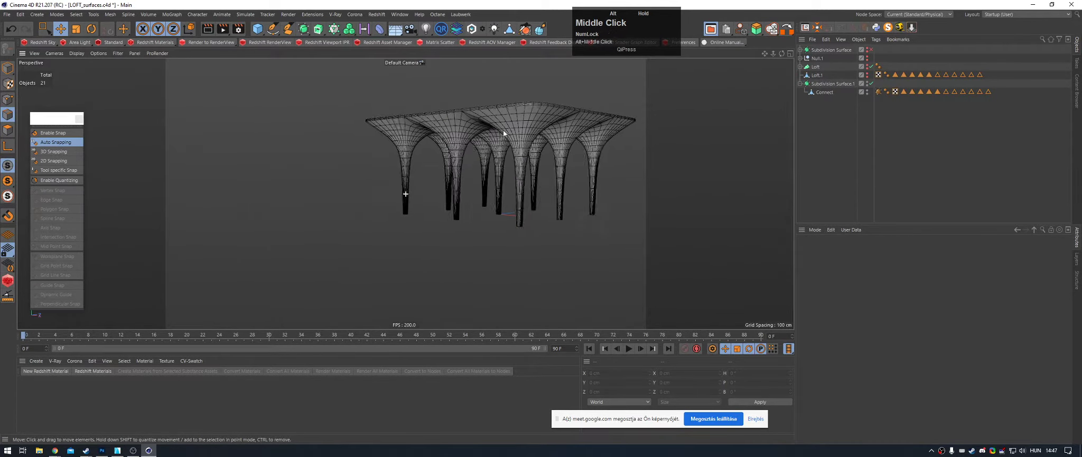
middle_click_drag(503, 130, 447, 139, "alt")
scroll(448, 139, "down", 1, "alt")
scroll(473, 117, "down", 1, "alt")
left_click_drag(475, 115, 471, 148, "alt")
left_click(468, 104)
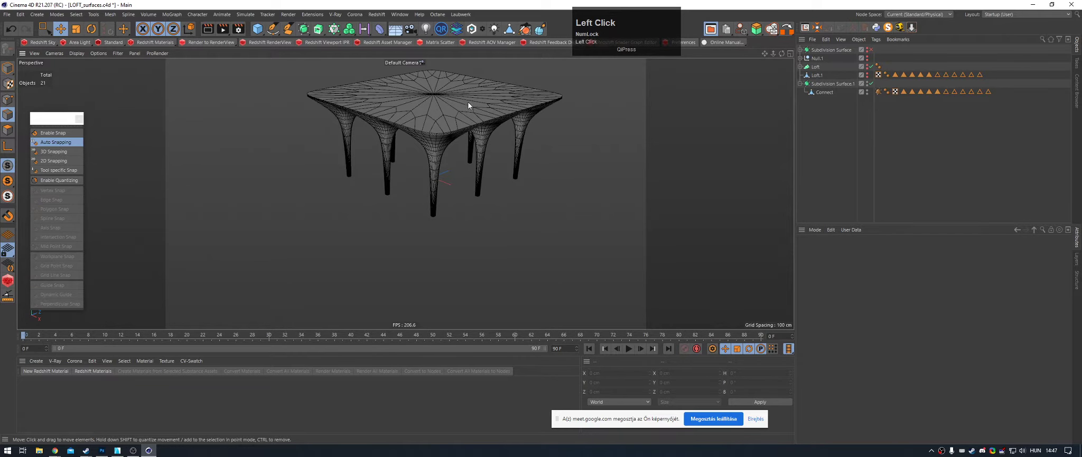
Step: Extrude the canopy's top cap polygon upward to about Y 2346 cm to form a tall block, with subdivision temporarily disabled
left_click(825, 92)
middle_click_drag(507, 108, 502, 147, "alt")
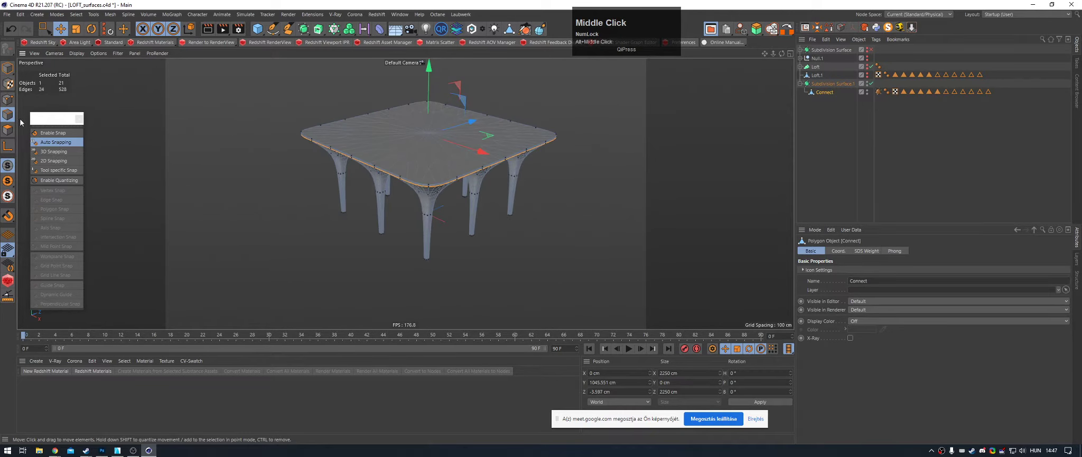
left_click(8, 130)
left_click(406, 132)
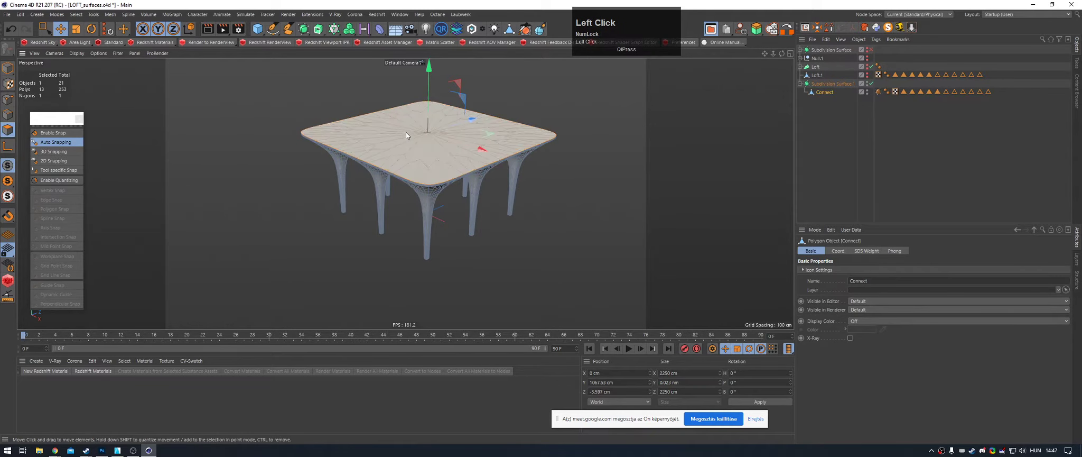
middle_click_drag(443, 102, 436, 143, "alt")
left_click_drag(436, 144, 432, 101, "alt")
key("q")
middle_click_drag(433, 134, 441, 162, "alt")
left_click_drag(426, 129, 429, 74, "ctrl")
scroll(436, 126, "down", 2)
key("q")
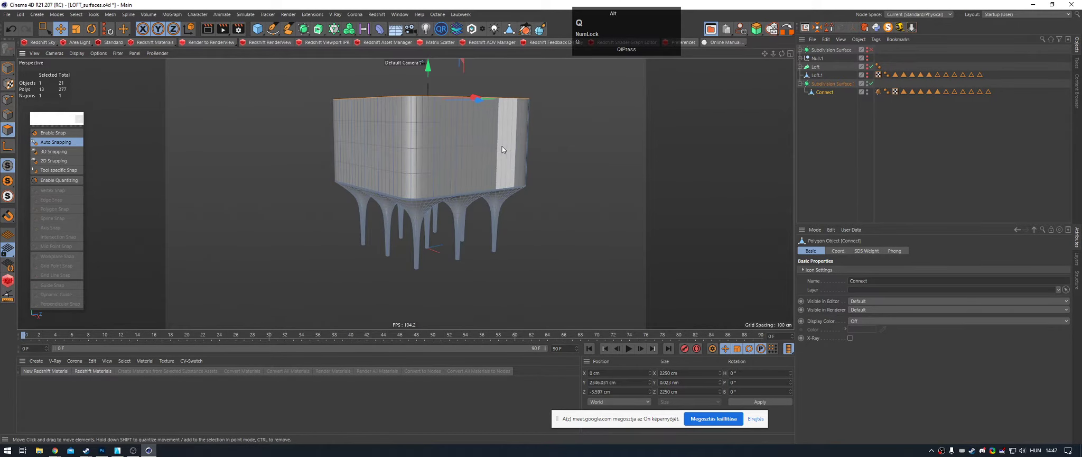
Step: Examine the extruded block on its columns from the side, from below and from above
middle_click_drag(502, 146, 461, 114, "alt")
left_click(836, 150)
left_click_drag(396, 76, 344, 67, "alt")
scroll(492, 111, "down", 2)
mouse_move(503, 120)
left_mouse_down("alt")
mouse_move(483, 120)
mouse_move(430, 83)
mouse_move(519, 126)
left_mouse_up("alt")
right_click_drag(518, 126, 505, 149, "alt")
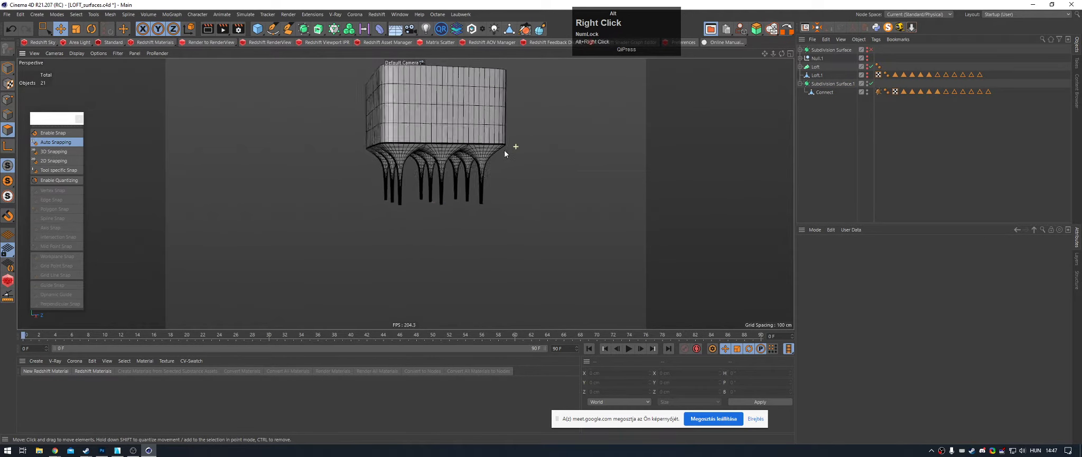
left_click_drag(505, 149, 505, 149, "alt")
middle_click_drag(505, 150, 476, 180, "alt")
left_click_drag(475, 180, 475, 138, "alt")
right_click_drag(445, 243, 526, 220, "alt")
middle_click_drag(527, 219, 515, 178, "alt")
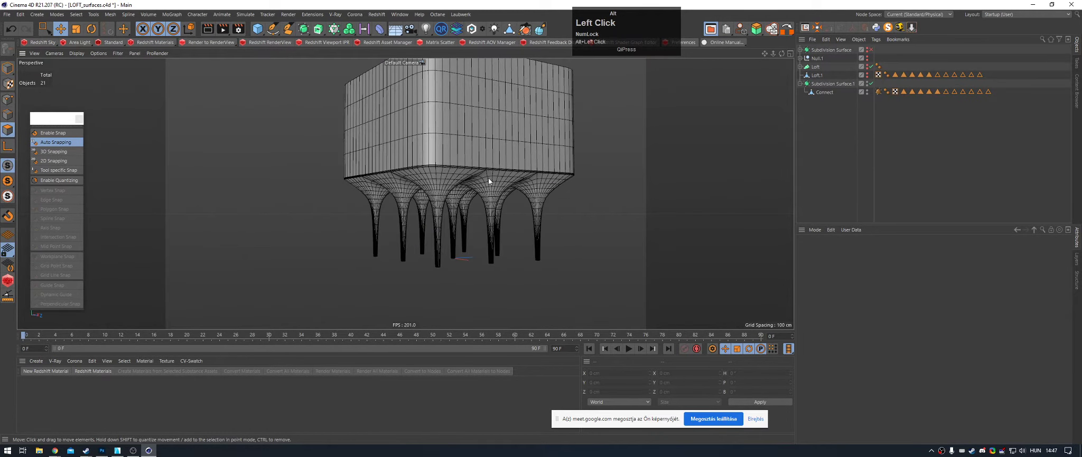
left_click_drag(489, 177, 511, 160, "alt")
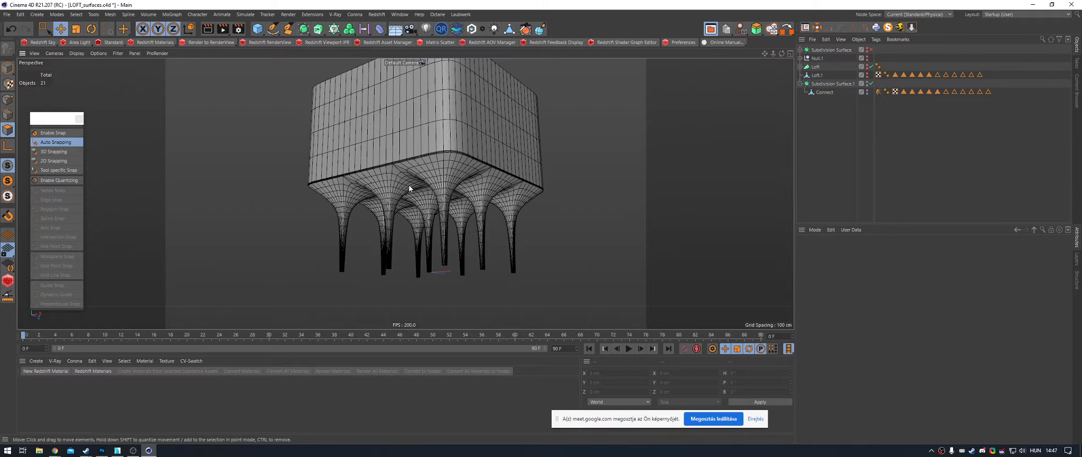
scroll(303, 195, "down", 2)
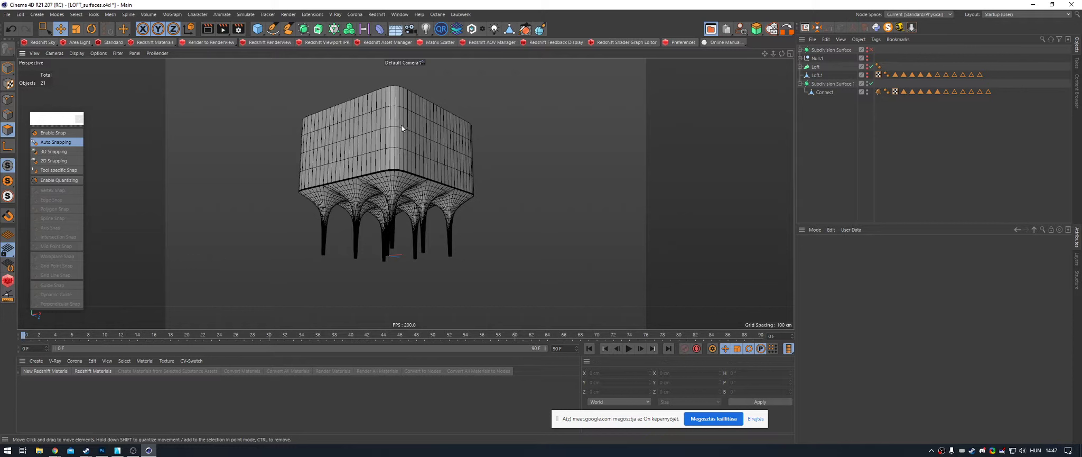
middle_click_drag(403, 124, 449, 139, "alt")
scroll(424, 125, "up", 1)
left_click(885, 110)
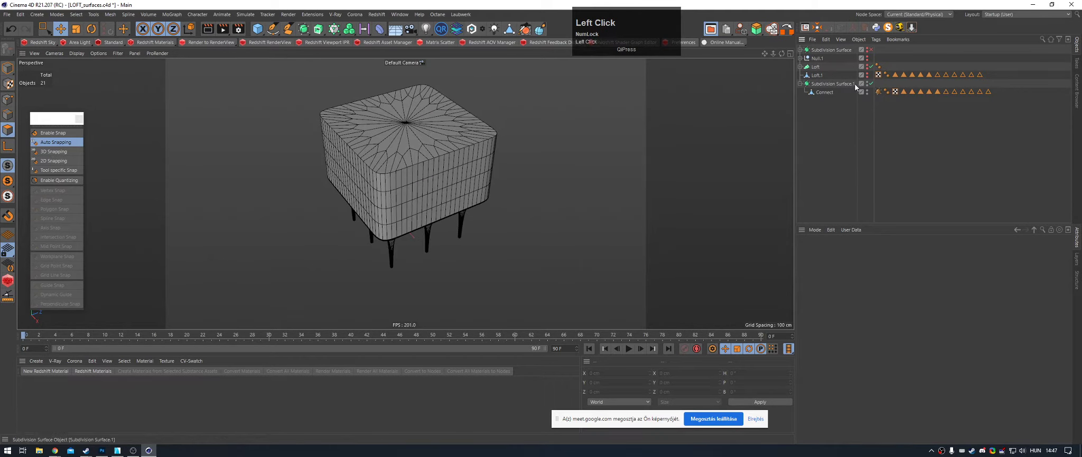
Step: Hide the Subdivision Surface.1 object holding the extruded canopy and clear the selection
left_click(833, 84)
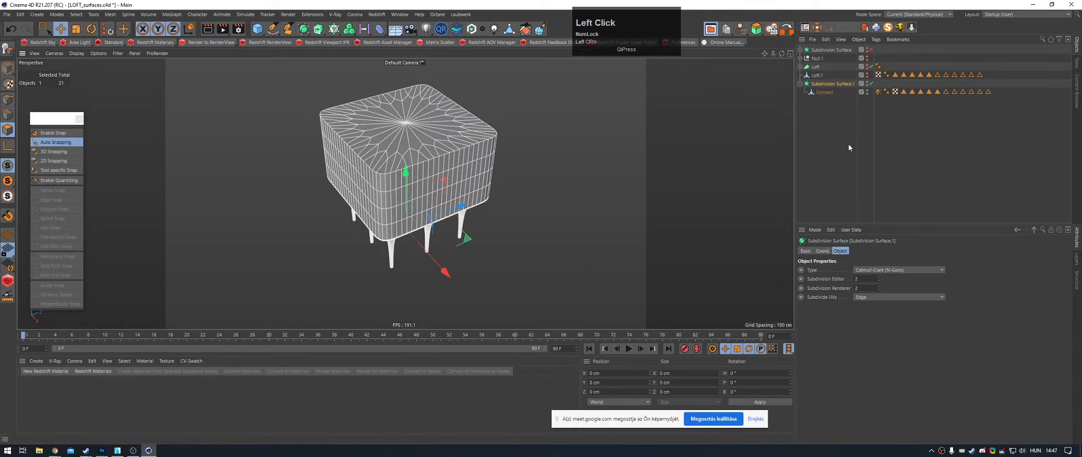
left_click(867, 84, "alt")
left_click(868, 83, "alt")
middle_click_drag(510, 212, 499, 170, "alt")
left_click(743, 197)
right_click_drag(467, 198, 538, 202, "alt")
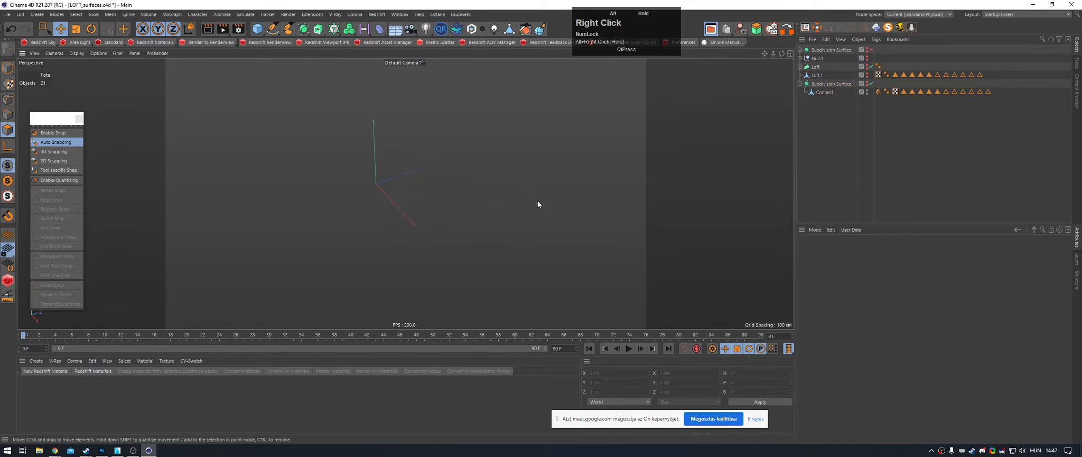
Step: Draw a three-point B-Spline arch in the front view, starting near X -1387 cm with its middle control point about 1280 cm high
left_click(274, 30)
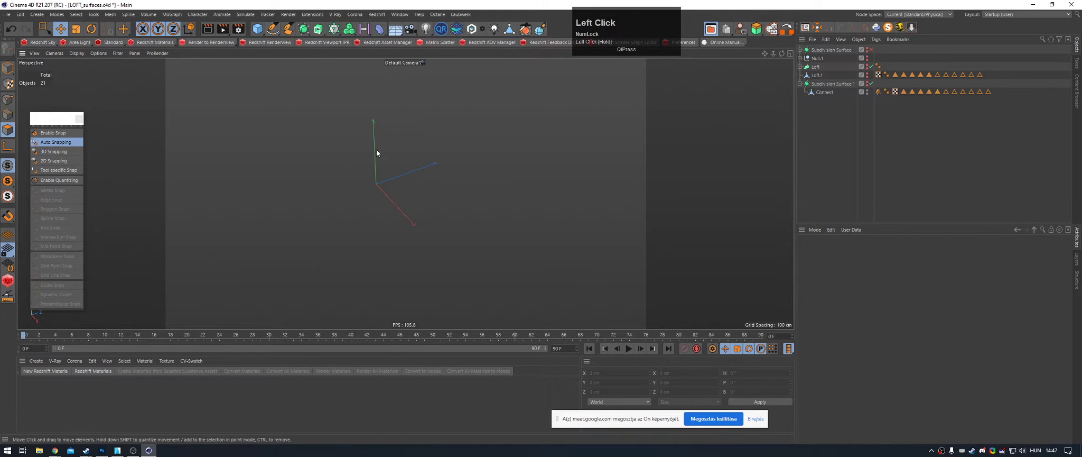
left_click(274, 30)
left_click(309, 40)
middle_click(385, 196)
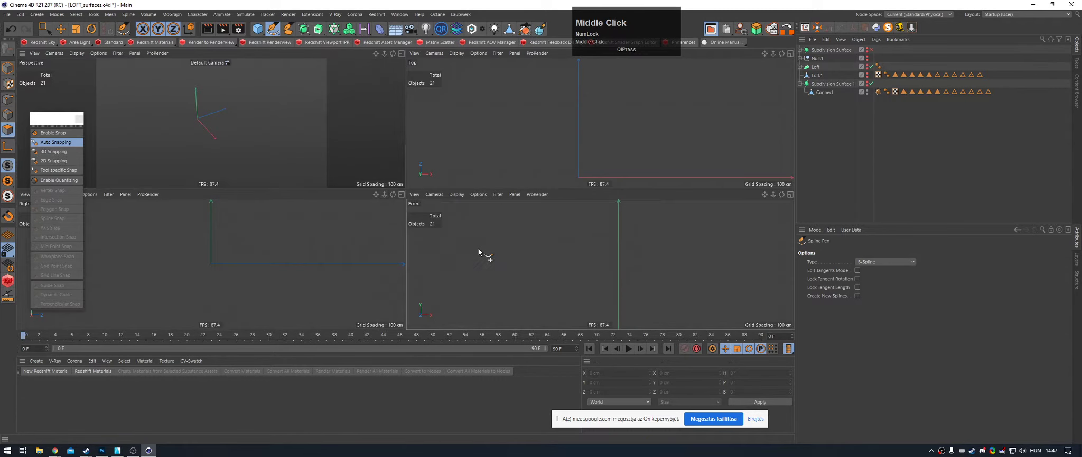
middle_click(479, 249)
scroll(236, 154, "down", 3)
scroll(236, 153, "down", 2)
left_click(198, 204)
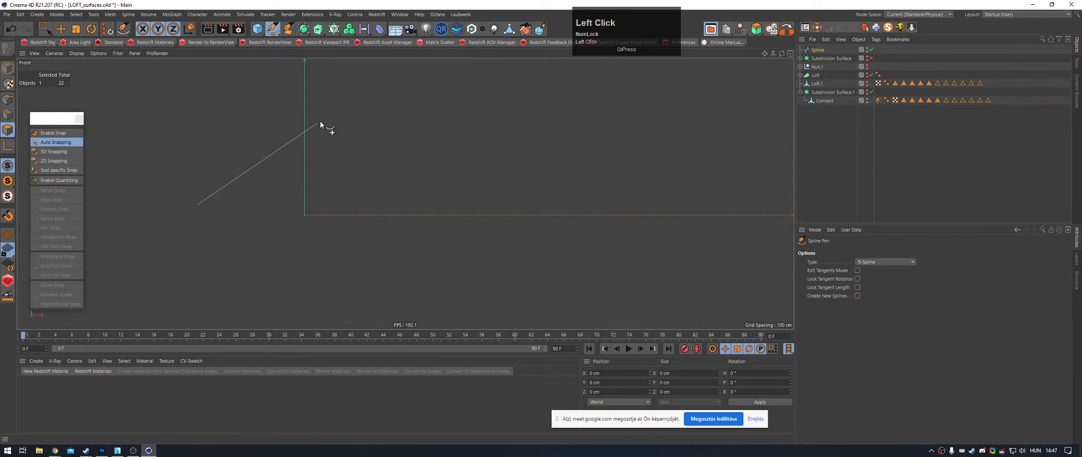
left_click(306, 117)
left_click(481, 217)
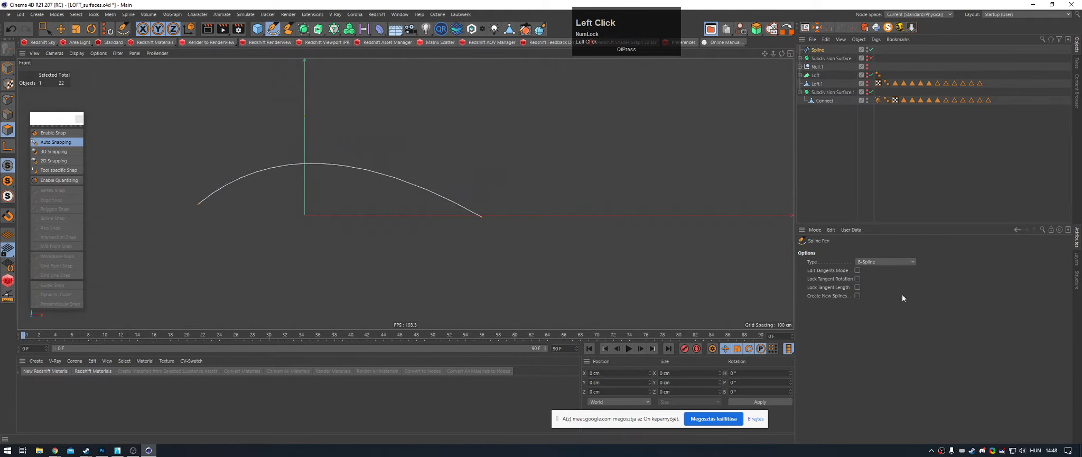
key("Escape")
Step: Set the arch spline's left end point to Y 0 cm and its middle control point to Y 1200 cm
key("0")
left_click(8, 99)
left_click_drag(174, 217, 216, 192)
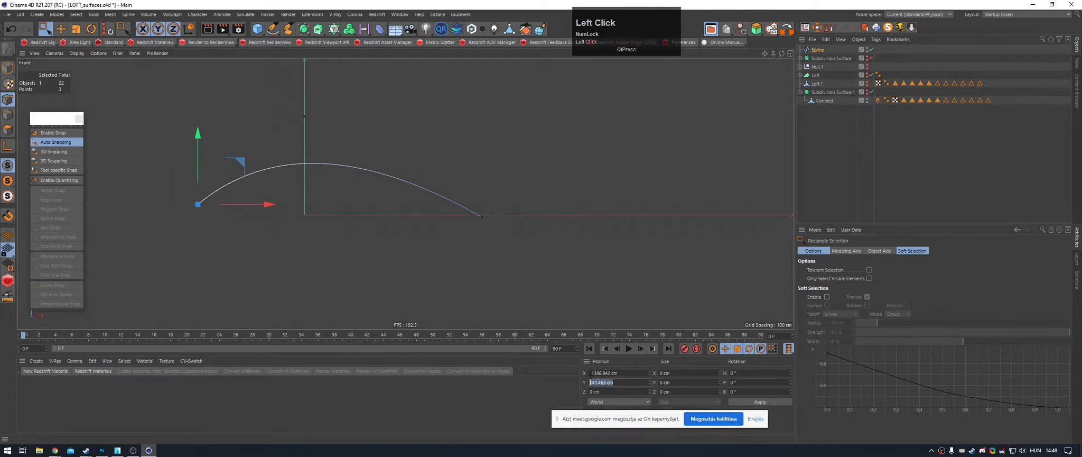
type("0")
left_click(760, 402)
left_click_drag(329, 95, 286, 144)
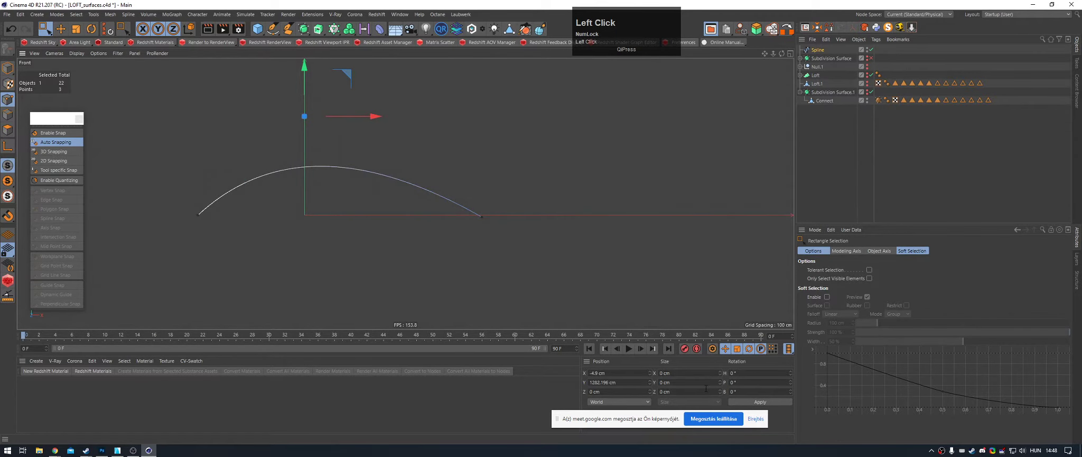
double_click(615, 382)
type("1200")
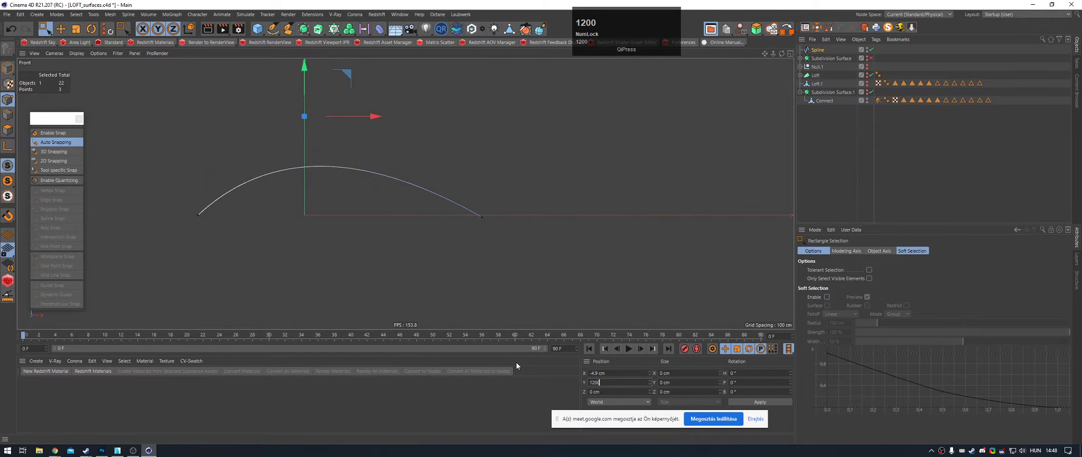
key("Return")
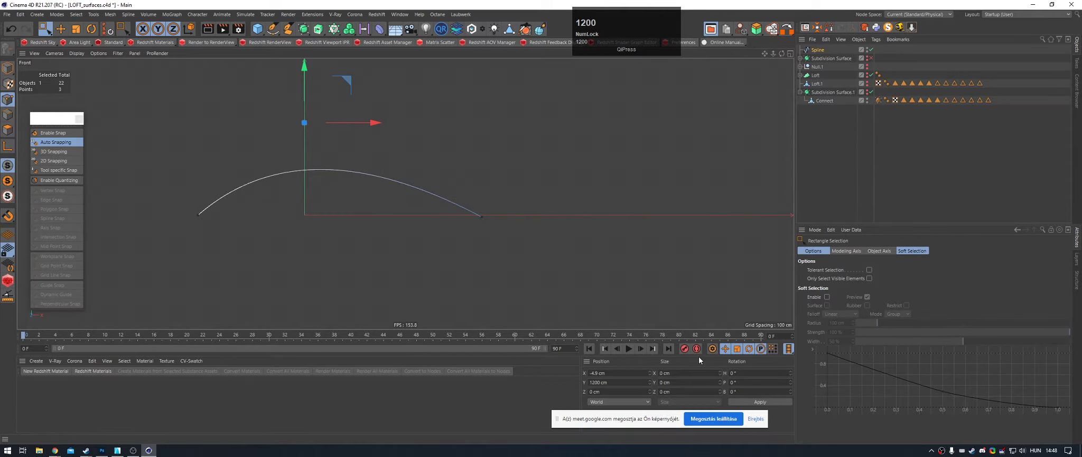
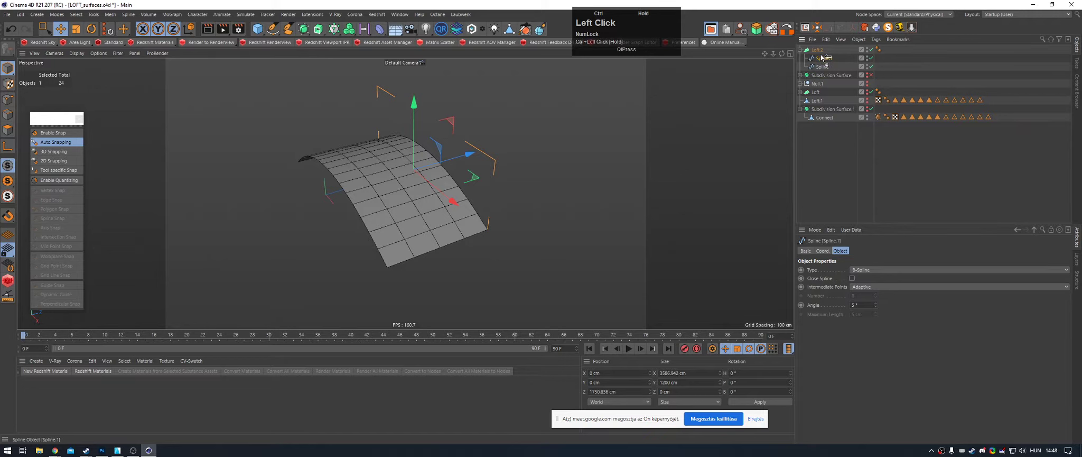
Step: Duplicate the loft's Spline.1 and move the copy along Z to about 3600 cm to lengthen the vault
left_click_drag(823, 58, 823, 56, "ctrl")
left_click_drag(463, 155, 560, 125)
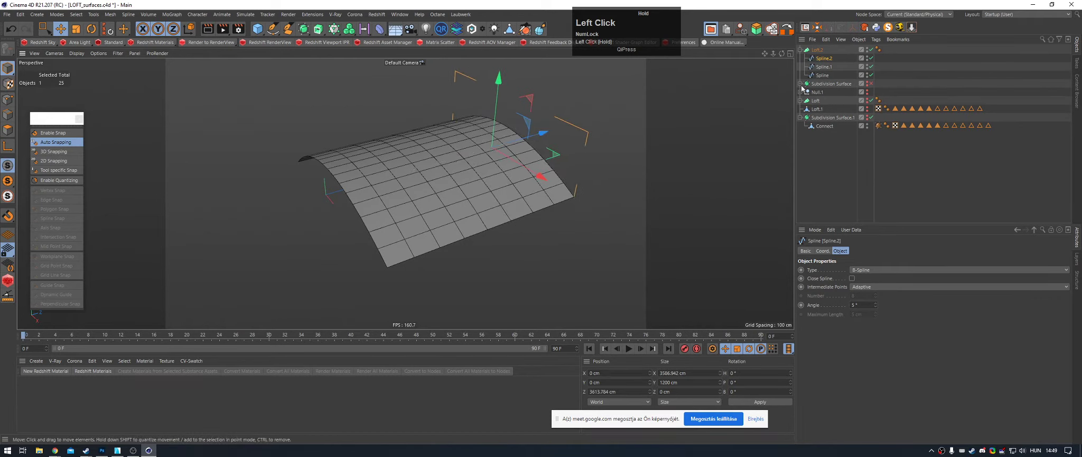
Step: Raise the apex control point of the middle spline, Spline.1, to about Y 1805 cm
left_click(823, 66, "alt")
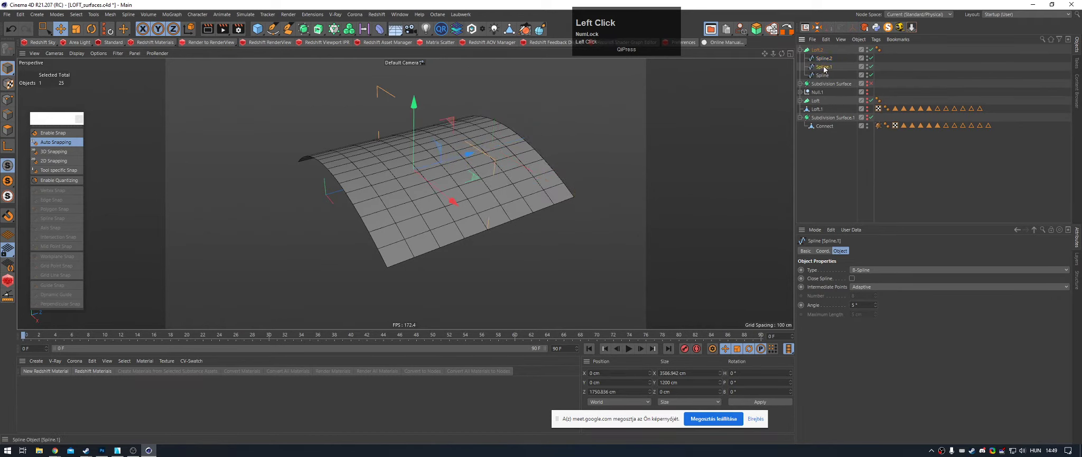
left_click(8, 100)
left_click(413, 109)
middle_click_drag(413, 109, 423, 150, "alt")
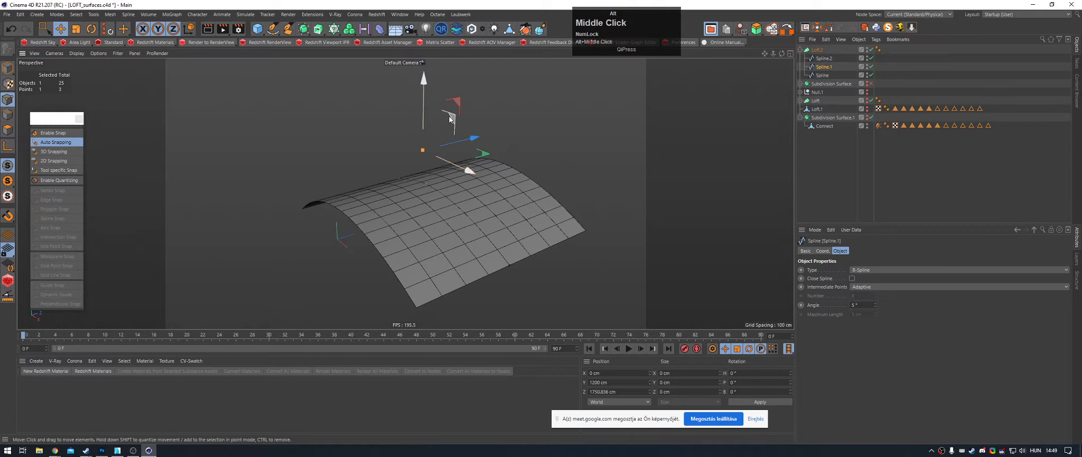
left_click_drag(424, 84, 425, 50)
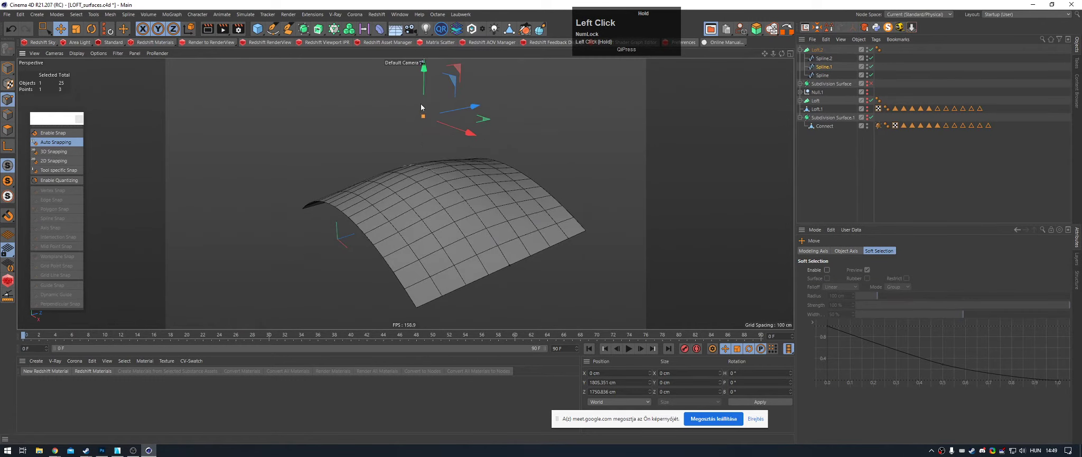
left_click_drag(426, 130, 506, 187, "alt")
Step: Move the left end point of the middle spline outward along X to about -2142 cm
key("space")
left_click(337, 186)
left_click_drag(339, 185, 347, 189, "alt")
middle_click_drag(347, 189, 388, 203, "alt")
key("e")
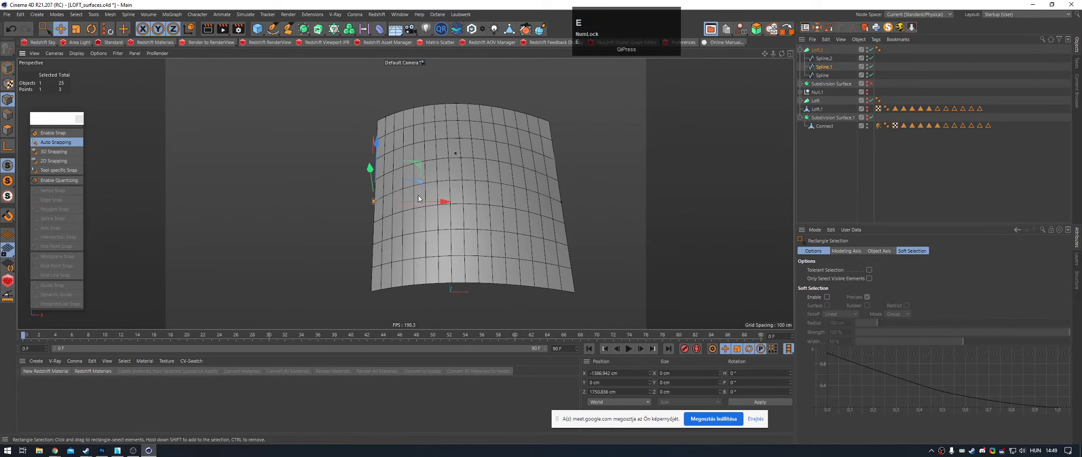
left_click_drag(447, 202, 404, 202)
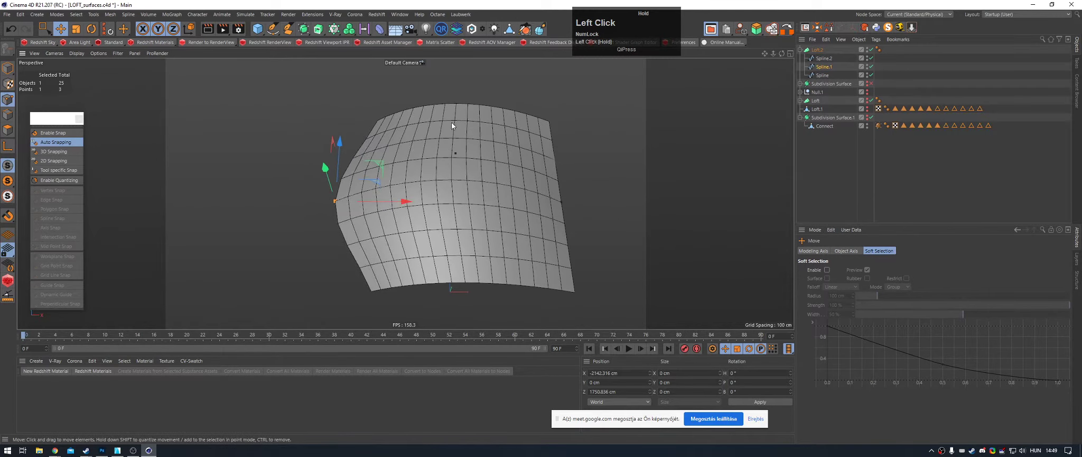
Step: Move the right end point of the middle spline outward along X to about 2806 cm
left_click_drag(452, 122, 550, 172, "alt")
middle_click_drag(565, 174, 484, 172, "alt")
key("1")
left_click_drag(484, 172, 439, 217)
left_click_drag(542, 193, 569, 196)
Step: Move the middle spline's left end point further outward to about X -2787 cm
left_click_drag(569, 196, 325, 114, "alt")
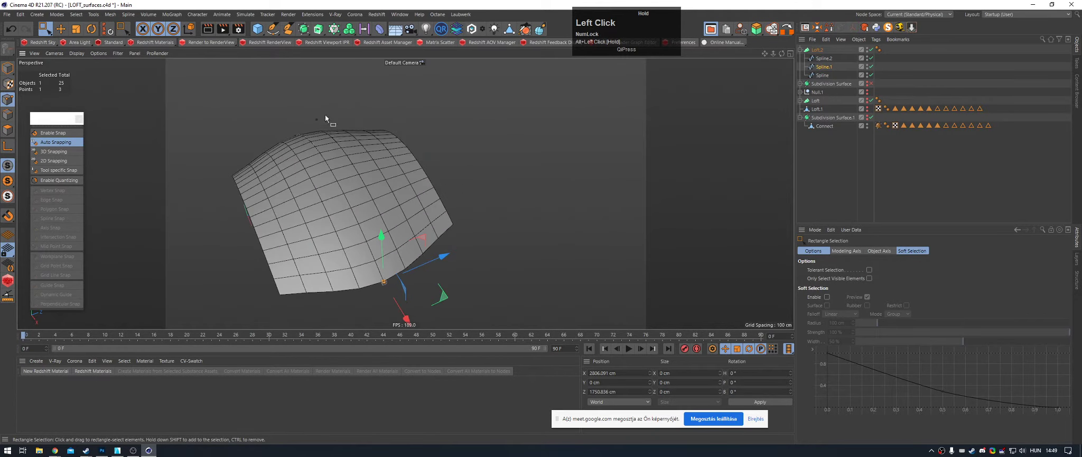
left_click_drag(328, 155, 354, 194, "alt")
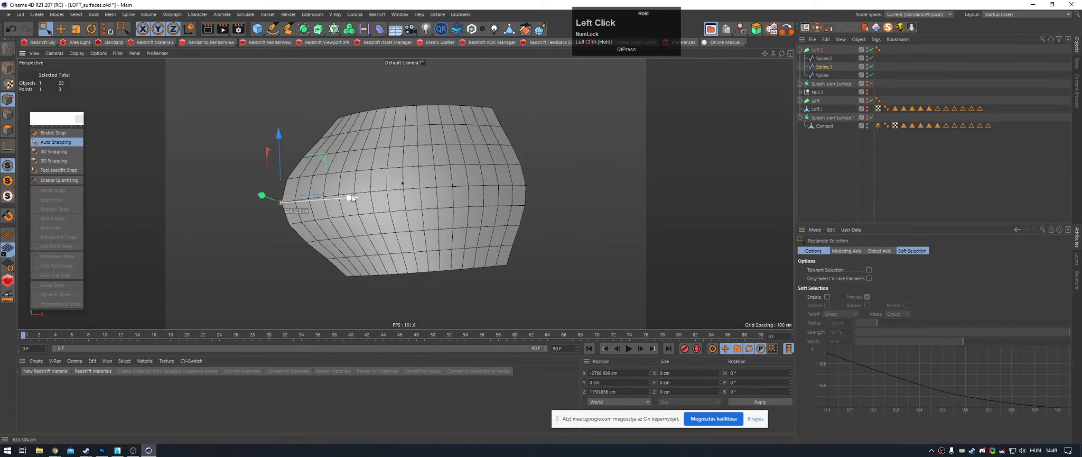
middle_click(369, 137, "alt")
middle_click_drag(369, 137, 372, 144, "alt")
Step: Select the left end points of Spline.2 and Spline together and shift them slightly outward along X
left_click(825, 59)
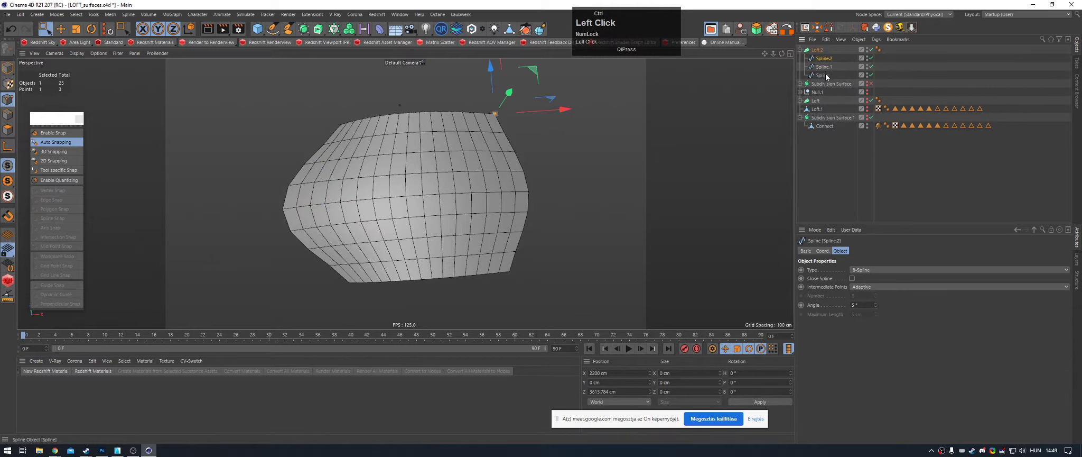
left_click(824, 75, "ctrl")
middle_click_drag(443, 151, 452, 130, "alt")
left_click_drag(378, 229, 341, 279)
left_click_drag(375, 96, 336, 119, "shift")
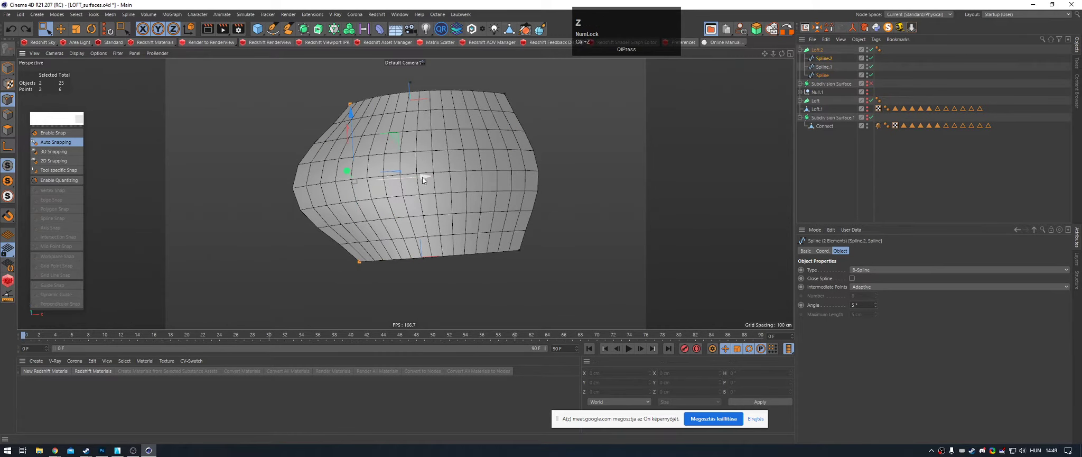
mouse_move(422, 176)
left_mouse_down()
mouse_move(438, 174)
mouse_move(391, 176)
mouse_move(409, 173)
left_mouse_up()
Step: Select a crown control point on the outer arch splines
middle_click_drag(524, 145, 488, 149, "alt")
left_click_drag(499, 72, 458, 102)
left_click_drag(394, 73, 476, 95)
middle_click_drag(477, 94, 465, 181, "alt")
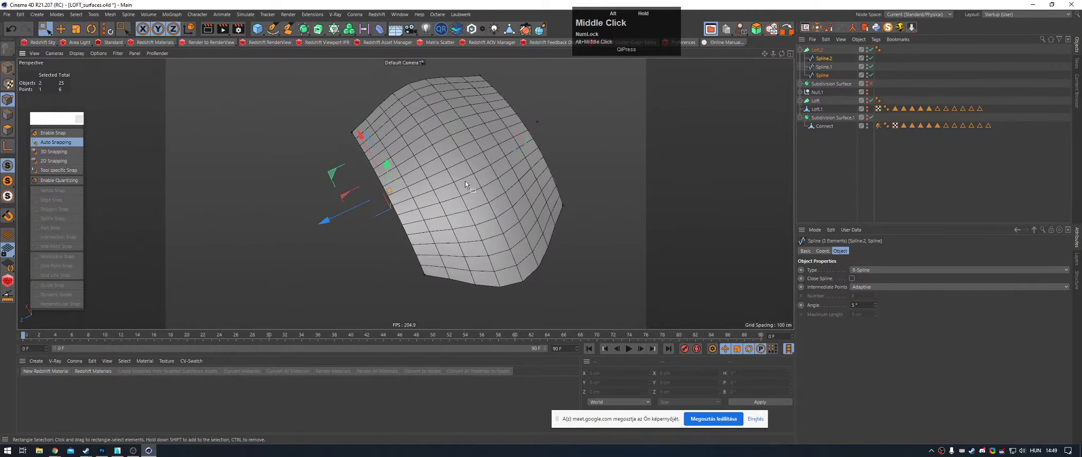
key("e")
left_click_drag(334, 221, 551, 136, "alt")
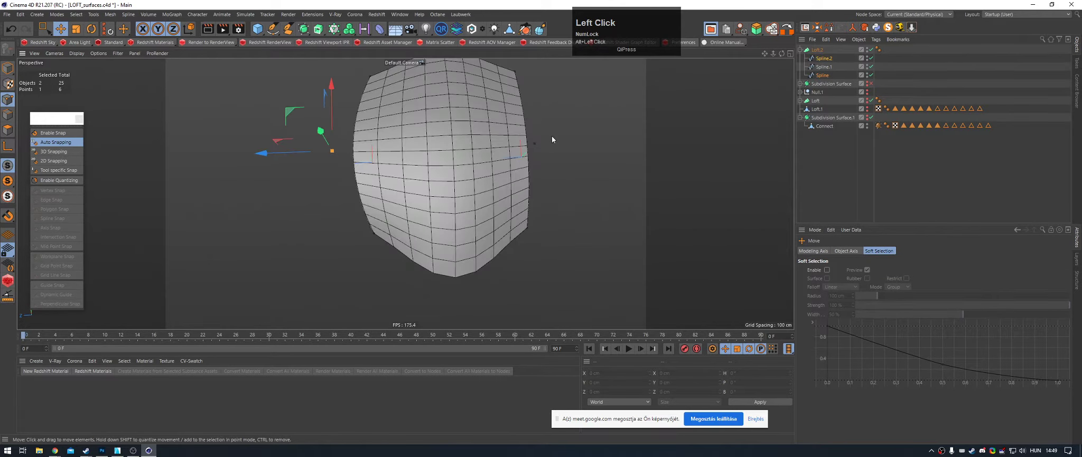
middle_click_drag(529, 147, 486, 181, "alt")
mouse_move(487, 181)
left_mouse_down("alt")
mouse_move(514, 182)
mouse_move(505, 188)
left_mouse_up("alt")
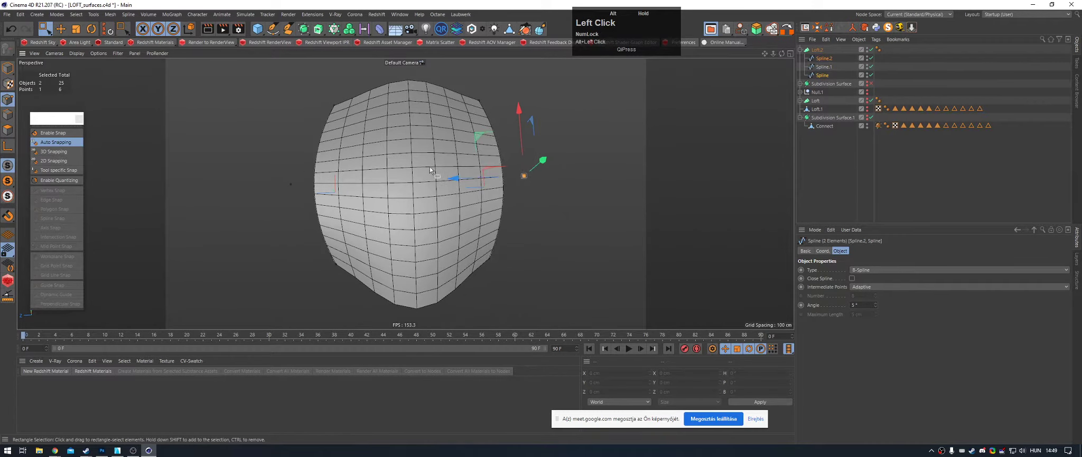
left_click_drag(442, 254, 617, 159, "alt")
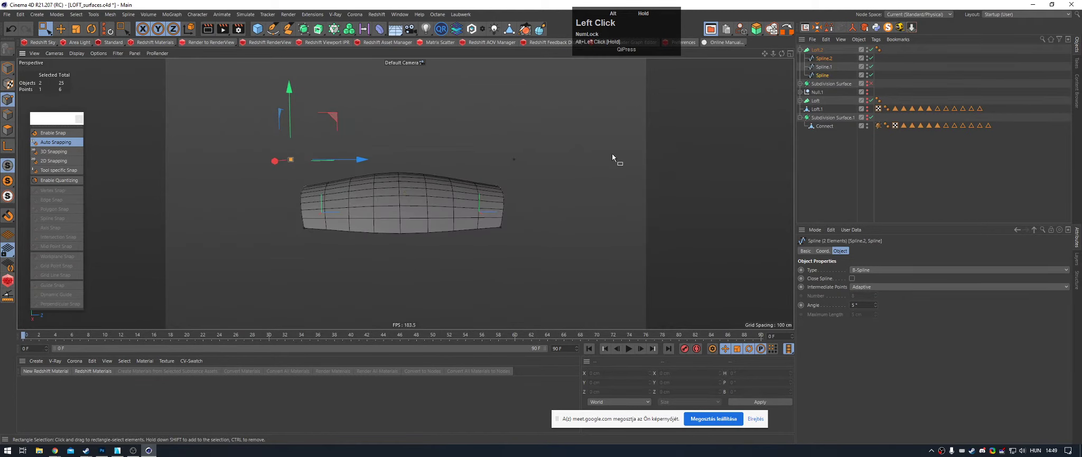
Step: Select all points of Spline.2 and Spline and scale them toward each other along Z to about 72%
left_click(290, 159, "shift")
key("e")
left_click_drag(403, 86, 490, 184)
key("t")
key("ctrl+a")
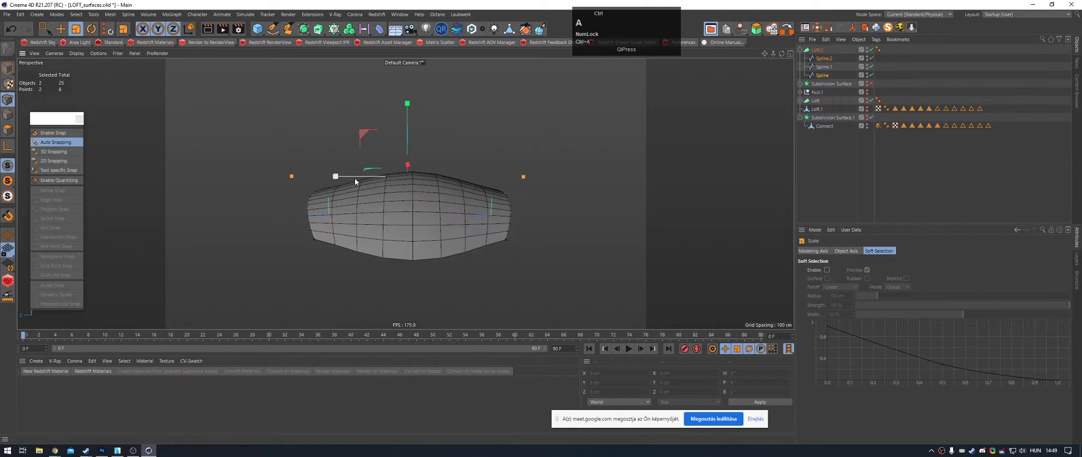
key("t")
left_click_drag(336, 192, 357, 196)
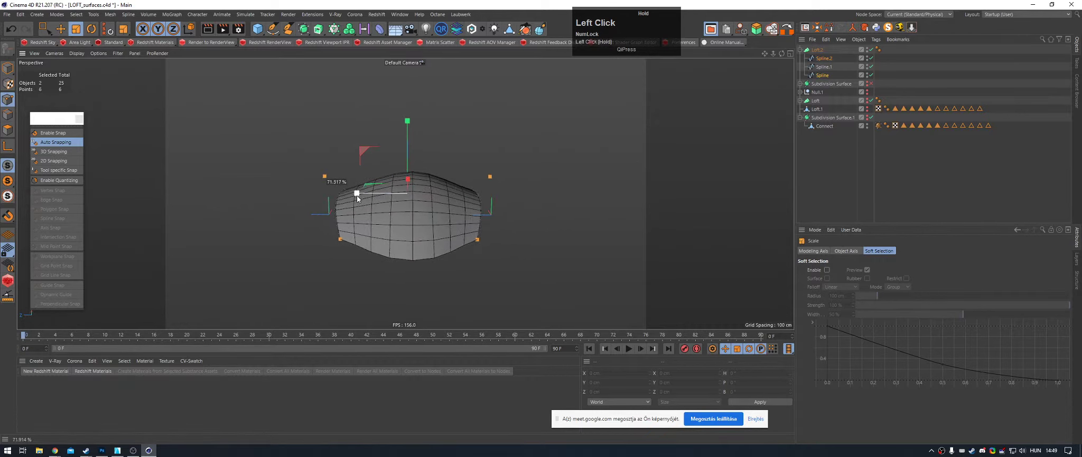
Step: Clear the selection and examine the curved vault's shape from several angles
left_click_drag(426, 173, 213, 165, "alt")
left_click(821, 180)
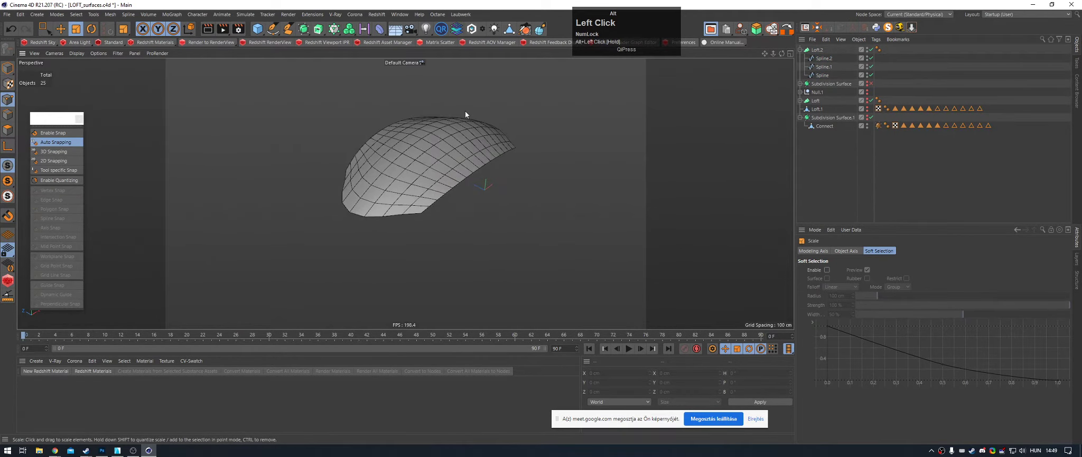
middle_click_drag(466, 111, 450, 143, "alt")
left_click_drag(451, 143, 469, 118, "alt")
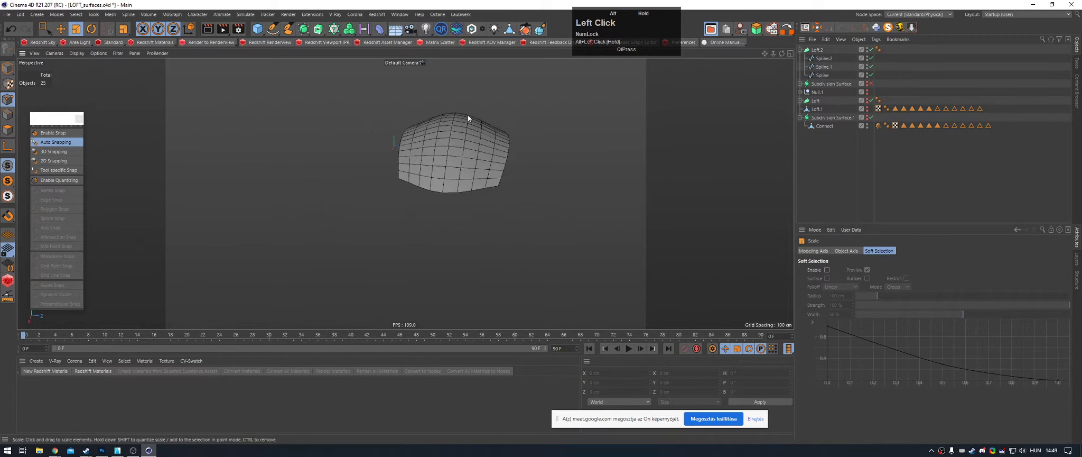
right_click_drag(469, 118, 530, 136, "alt")
left_click_drag(529, 136, 326, 184, "alt")
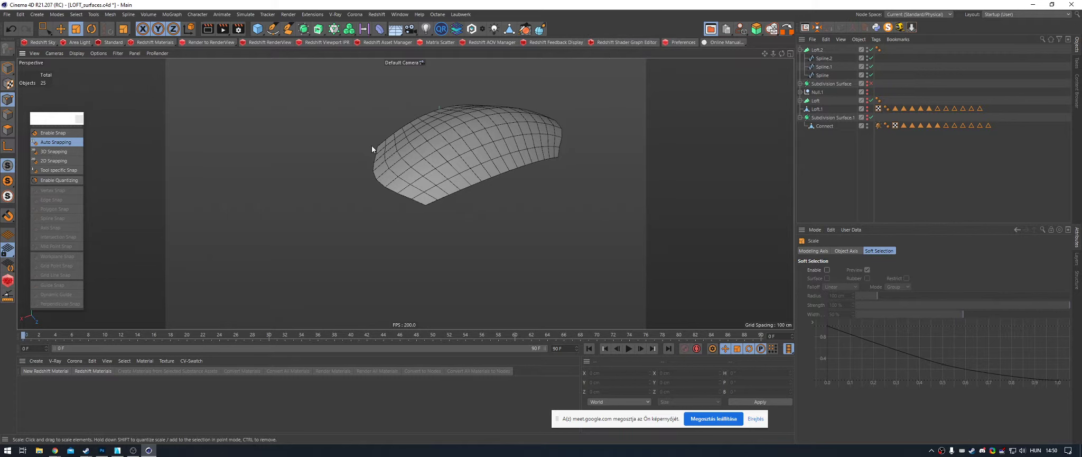
left_click_drag(375, 145, 493, 115, "alt")
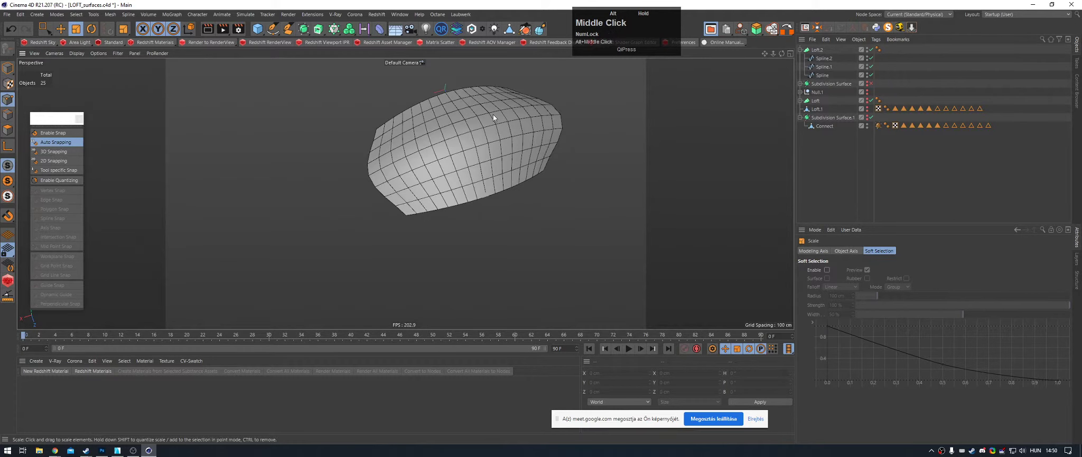
middle_click_drag(493, 114, 476, 141, "alt")
left_click_drag(476, 141, 448, 147, "alt")
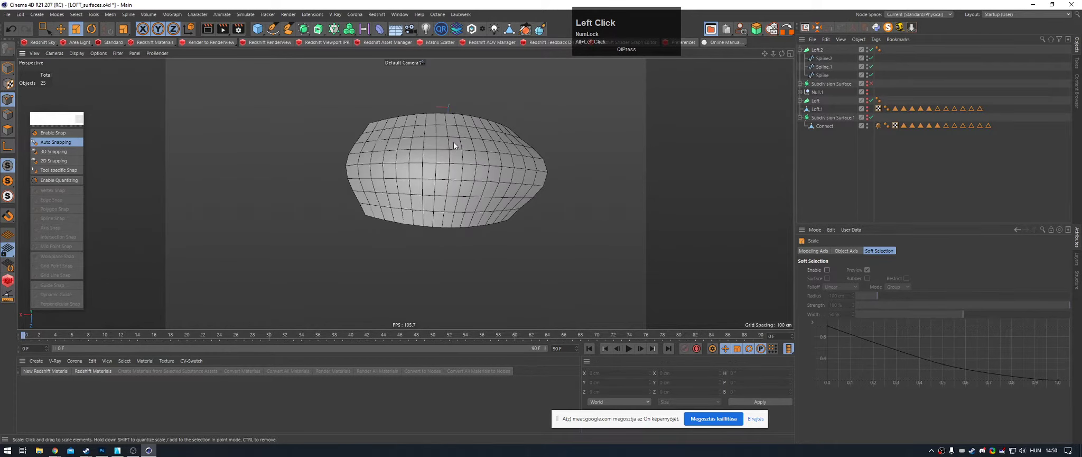
scroll(375, 199, "down", 2)
scroll(472, 156, "up", 4)
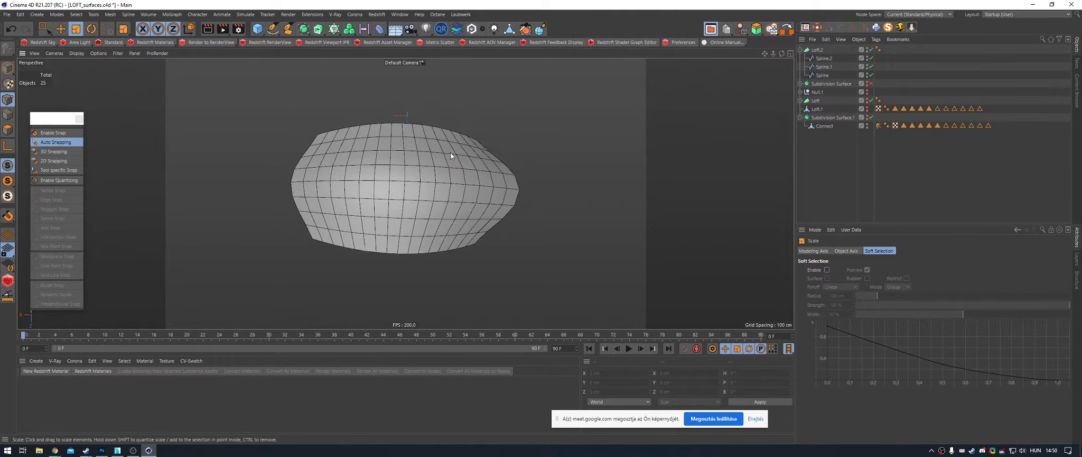
Step: In the Top view, add a six-sided n-Side spline with a 200 cm radius on the XZ plane
middle_click(449, 156)
middle_click(558, 127)
right_click_drag(386, 194, 498, 154, "alt")
middle_click_drag(499, 156, 397, 214, "alt")
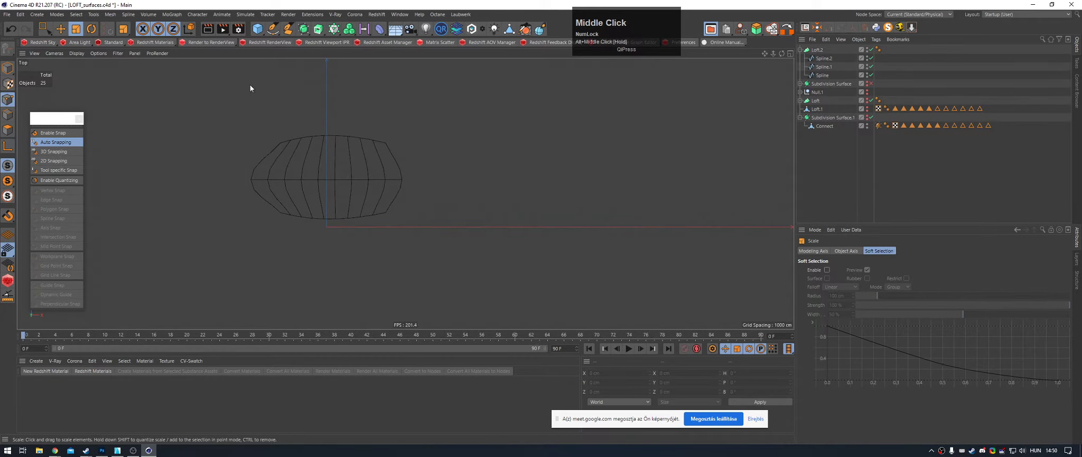
left_click(273, 31)
left_click_drag(274, 31, 374, 90)
right_click_drag(317, 225, 387, 231, "alt")
Step: Put the hexagon in a Cloner set to Honeycomb Array, orientation Y (XZ), size width 300 cm and size height 346.41 cm
left_click(164, 16)
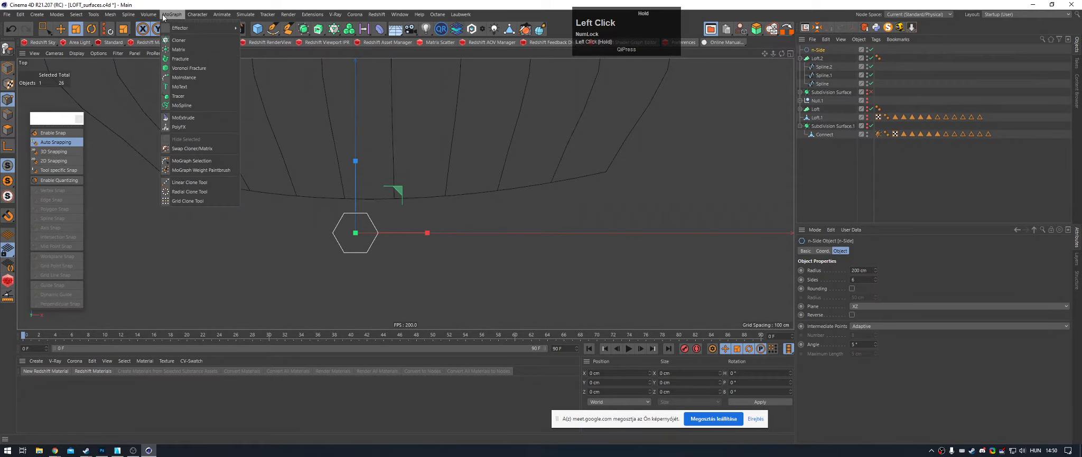
left_click(179, 40, "alt")
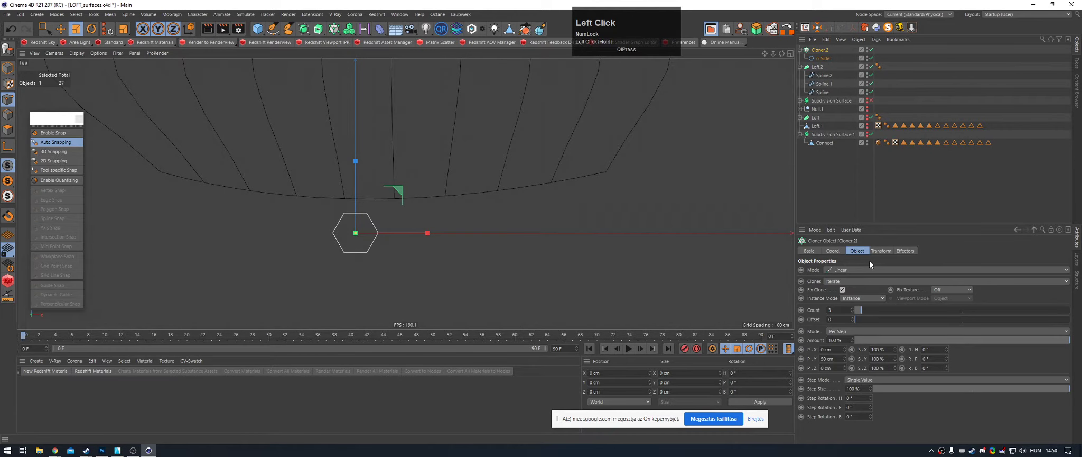
left_click_drag(870, 268, 882, 314)
scroll(417, 184, "up", 5)
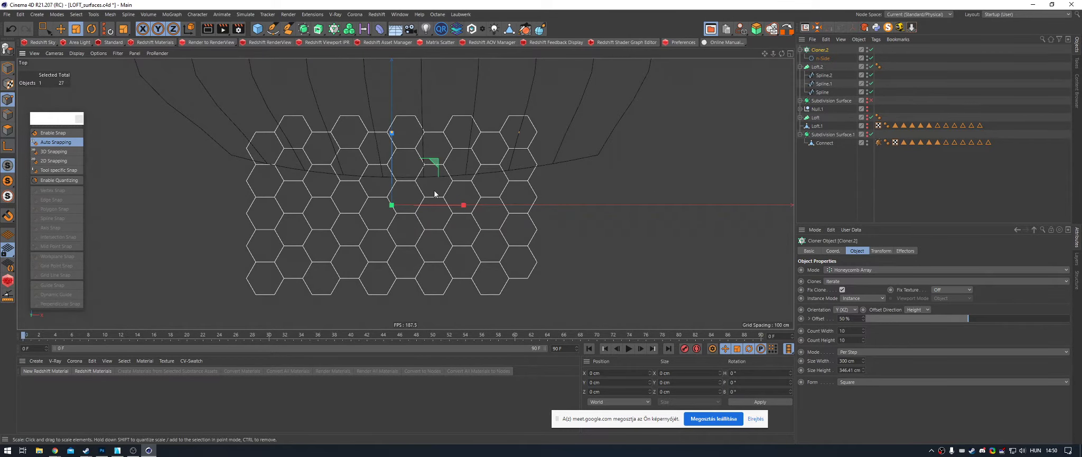
Step: Add an Extrude object as the parent of the honeycomb Cloner
left_click(823, 53)
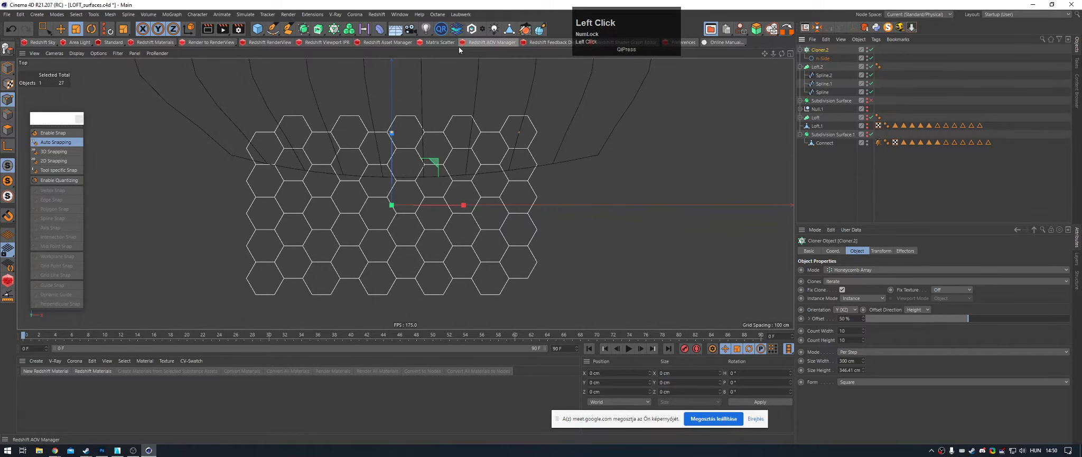
left_click_drag(318, 29, 354, 48)
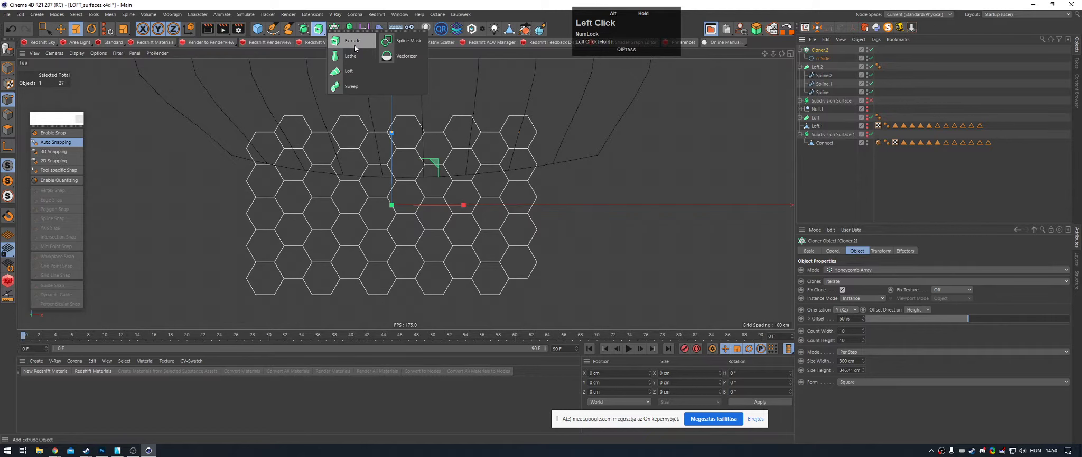
left_click(355, 46, "alt")
middle_click(450, 135)
middle_click(370, 135)
left_click_drag(370, 130, 534, 69, "alt")
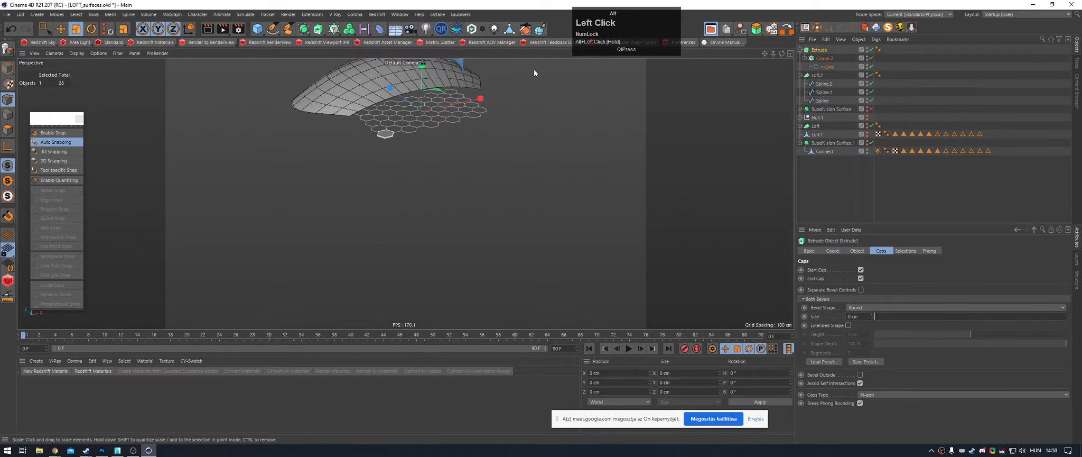
right_click_drag(476, 98, 815, 211, "alt")
middle_click_drag(563, 154, 669, 150, "alt")
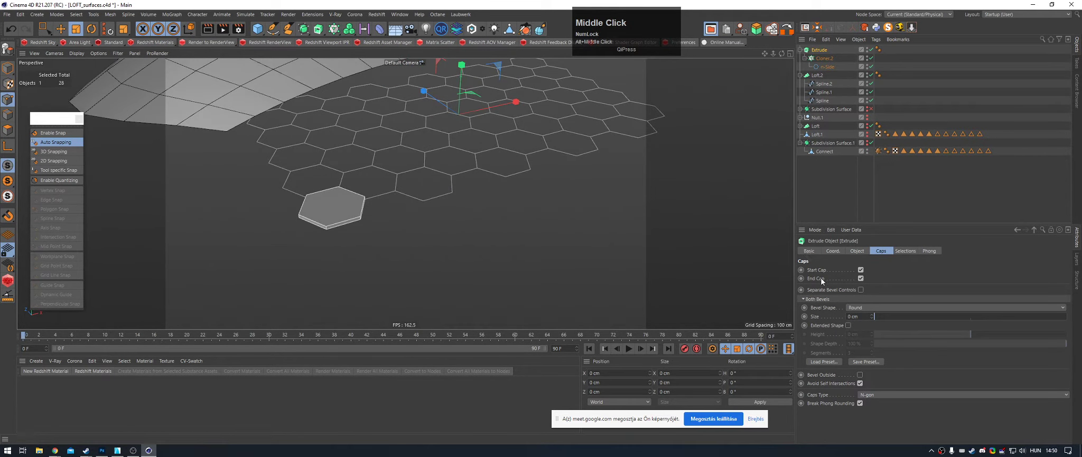
Step: Enable Hierarchical on the Extrude to thicken every cloned hexagon
left_click(823, 51)
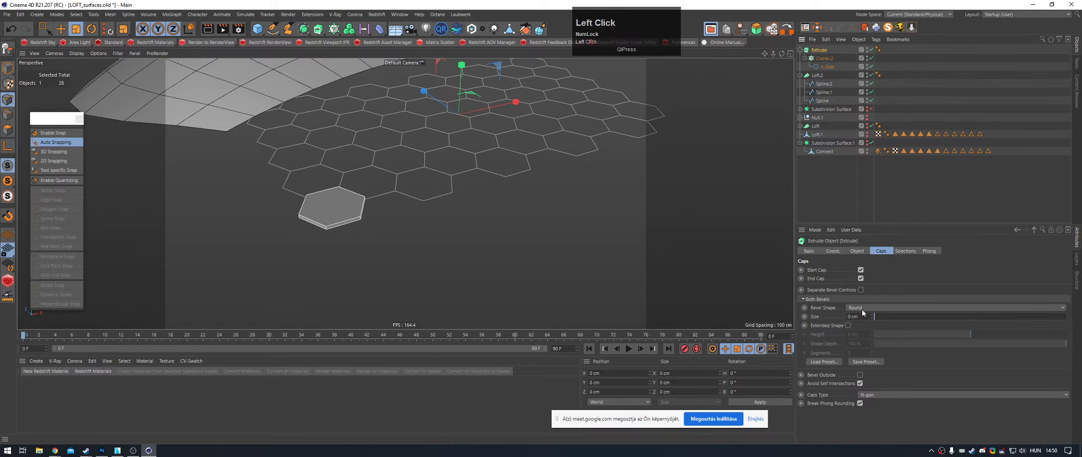
left_click(857, 250)
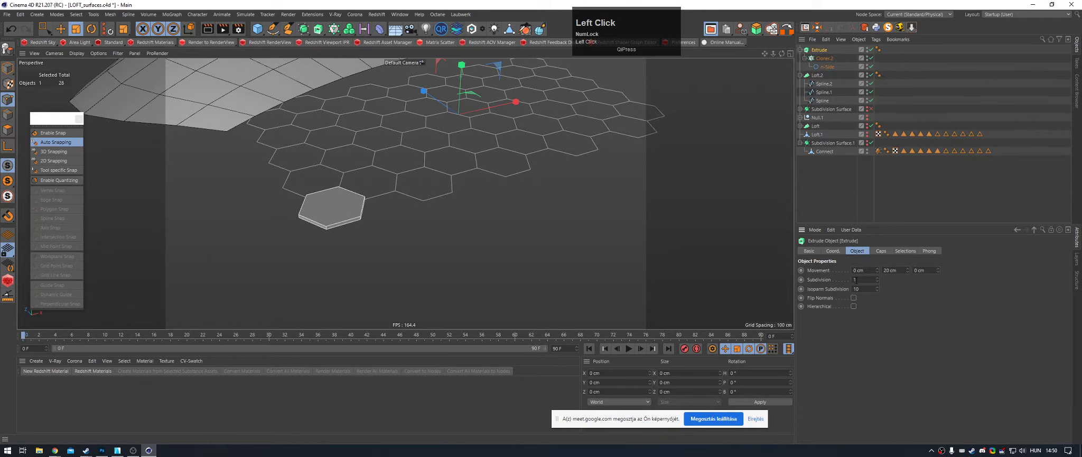
left_click(854, 306)
middle_click_drag(564, 192, 608, 209, "alt")
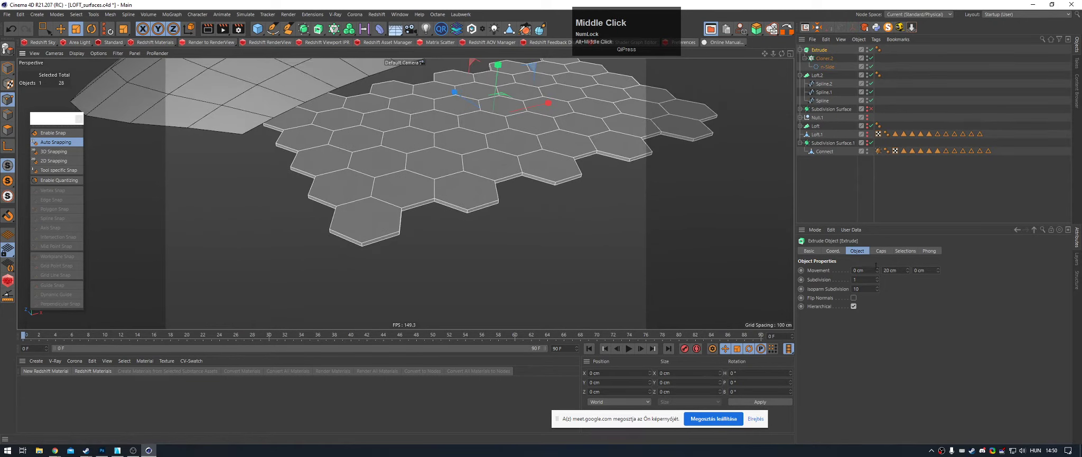
left_click(893, 270)
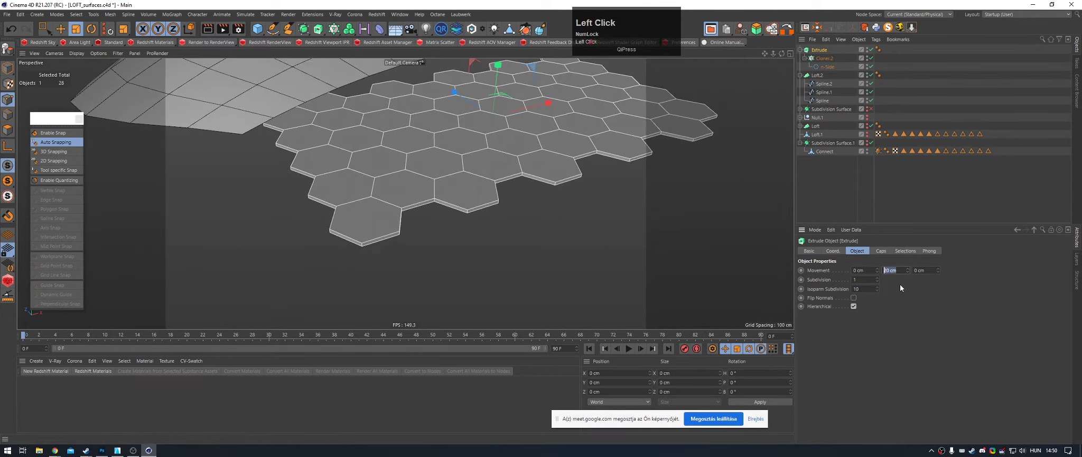
Step: Group the Extrude in a null and place a Surface deformer inside that null above the Extrude
left_click(817, 53)
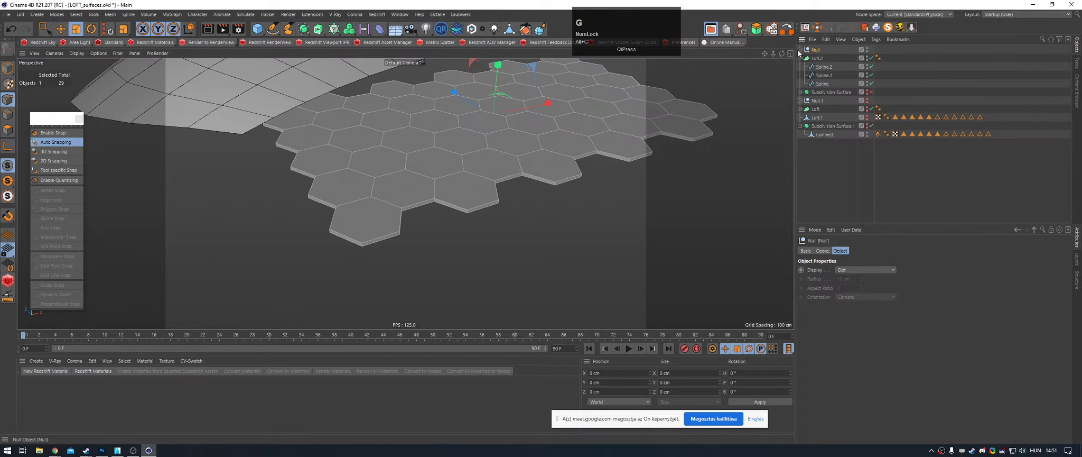
key("alt+g")
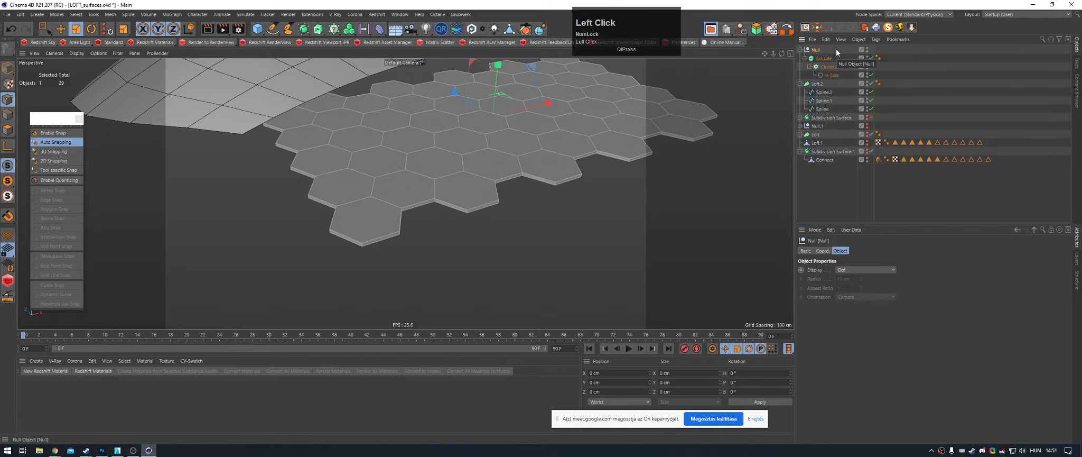
left_click_drag(380, 28, 600, 100)
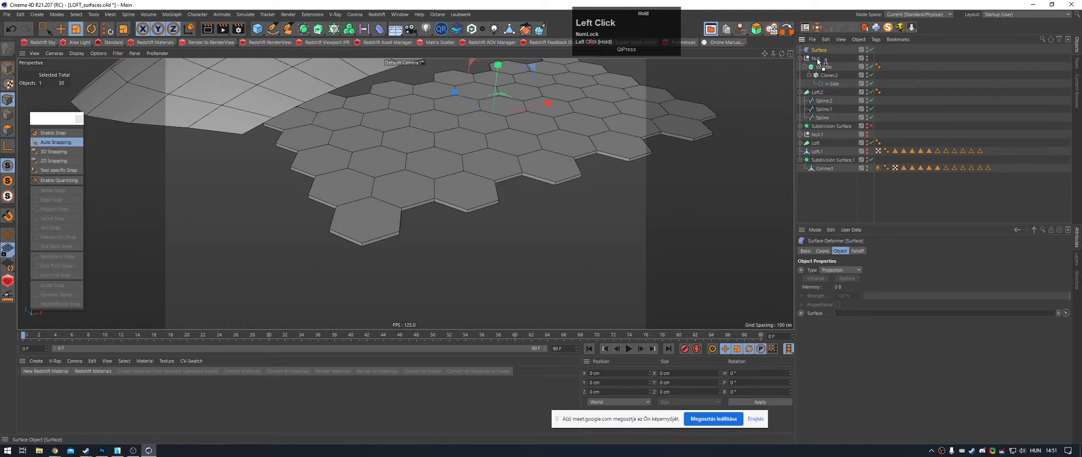
left_click_drag(817, 58, 817, 59)
Step: Assign Loft.2 as the Surface deformer's surface and set its type to Mapping (U,V)
left_click(817, 92)
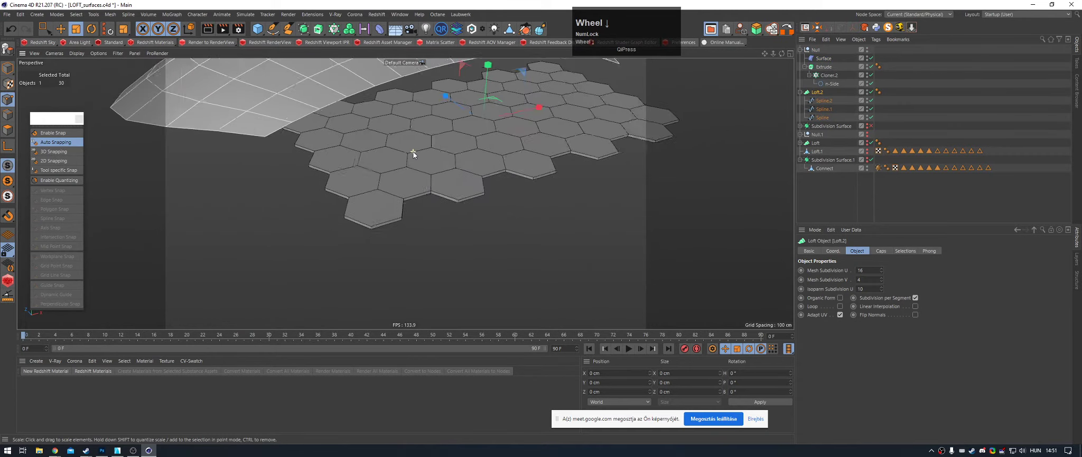
scroll(413, 151, "up", 3)
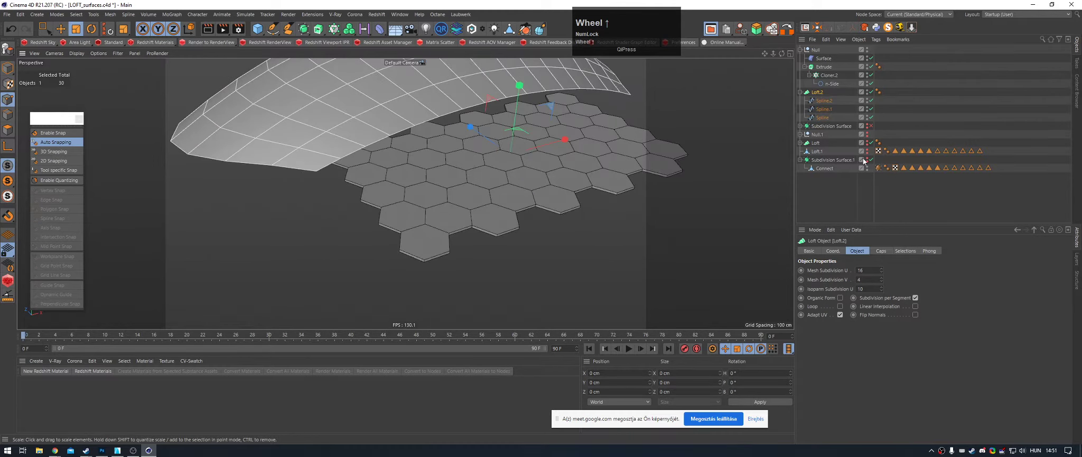
left_click(824, 58)
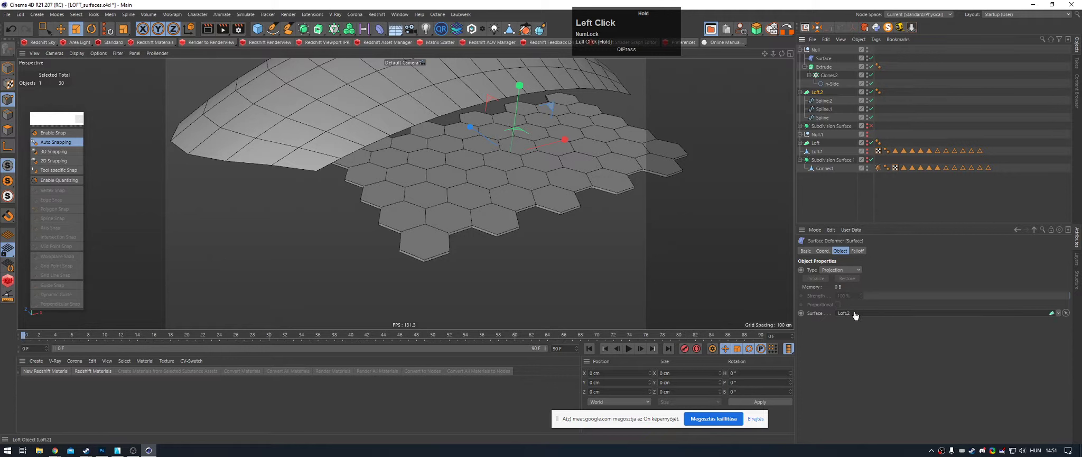
left_click_drag(856, 316, 855, 315)
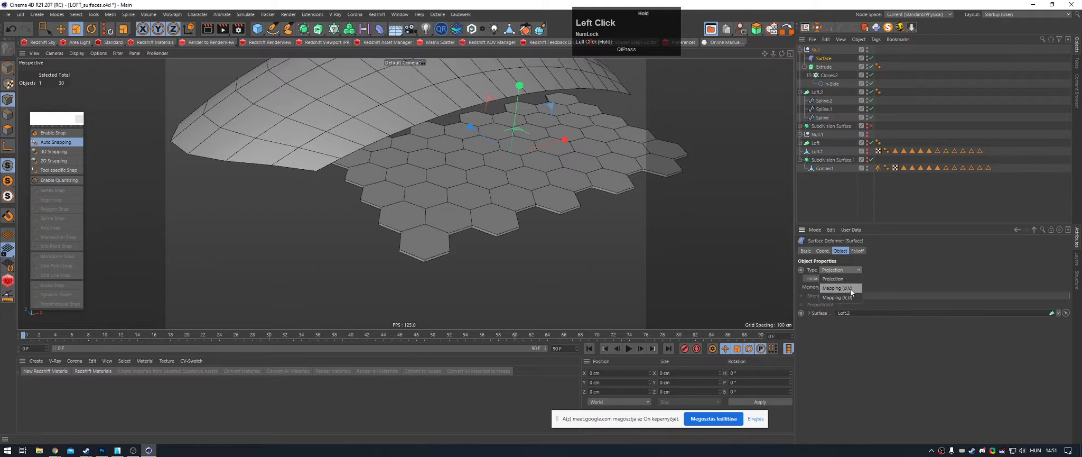
left_click(839, 287)
left_click_drag(546, 177, 478, 161, "alt")
Step: Wrap the hexagon Extrude in a Connect object so the deformer maps the whole honeycomb as one mesh
left_click(846, 67)
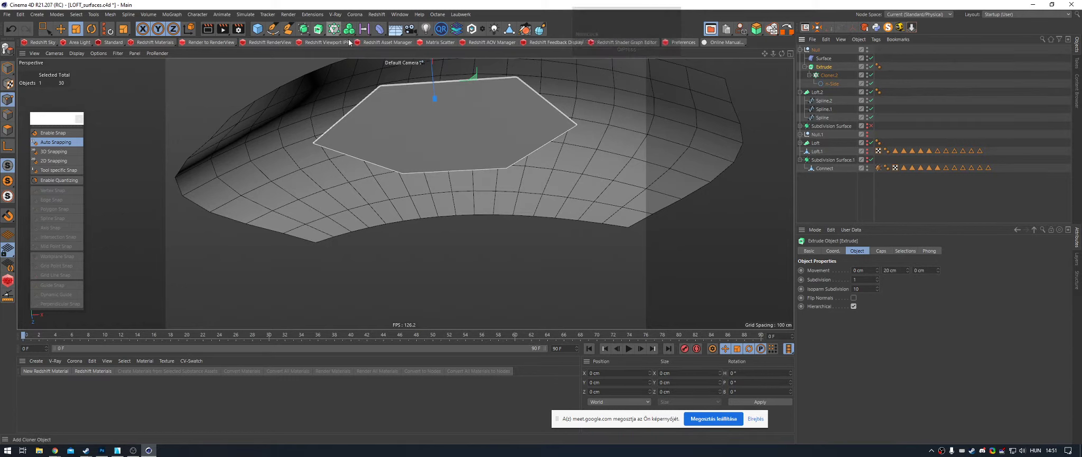
left_click_drag(335, 33, 420, 81)
left_click_drag(649, 112, 687, 112, "alt")
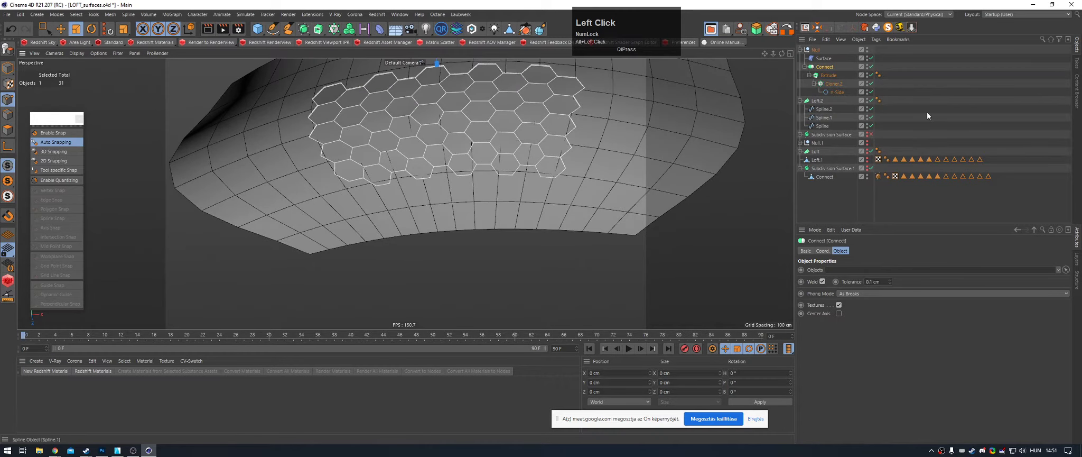
left_click_drag(443, 146, 523, 152, "alt")
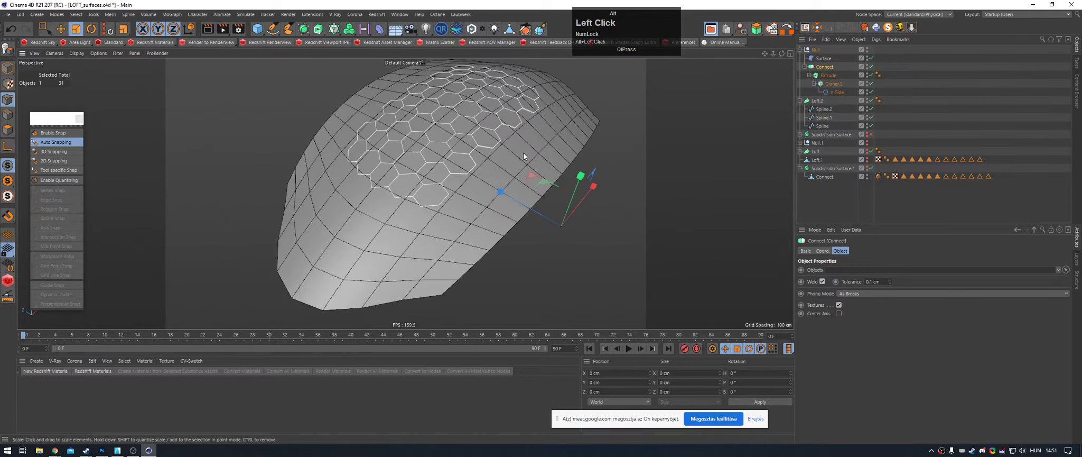
Step: Examine how the honeycomb sits on the vault with the current Surface deformer and Extrude settings
left_click(824, 59)
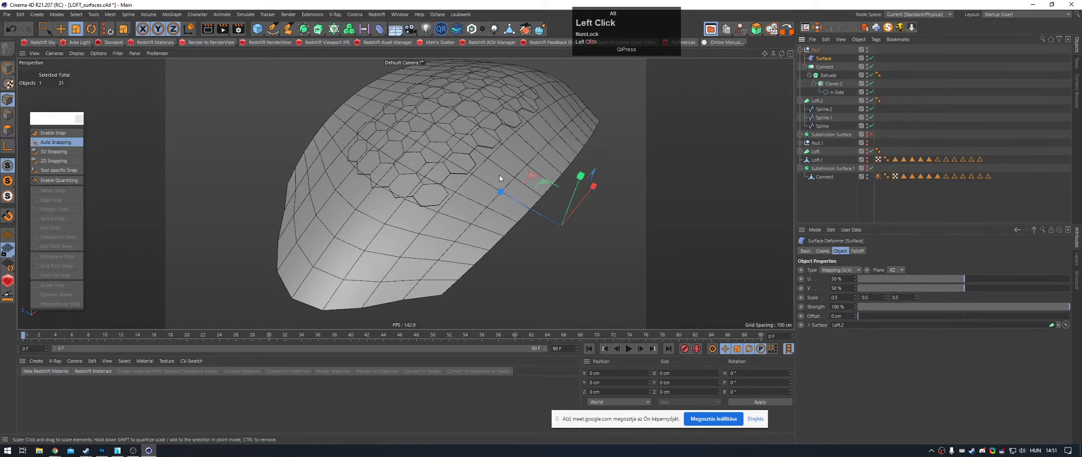
left_click_drag(500, 175, 842, 104, "alt")
right_click_drag(403, 152, 510, 158, "alt")
left_click_drag(510, 157, 529, 143, "alt")
left_click(831, 75)
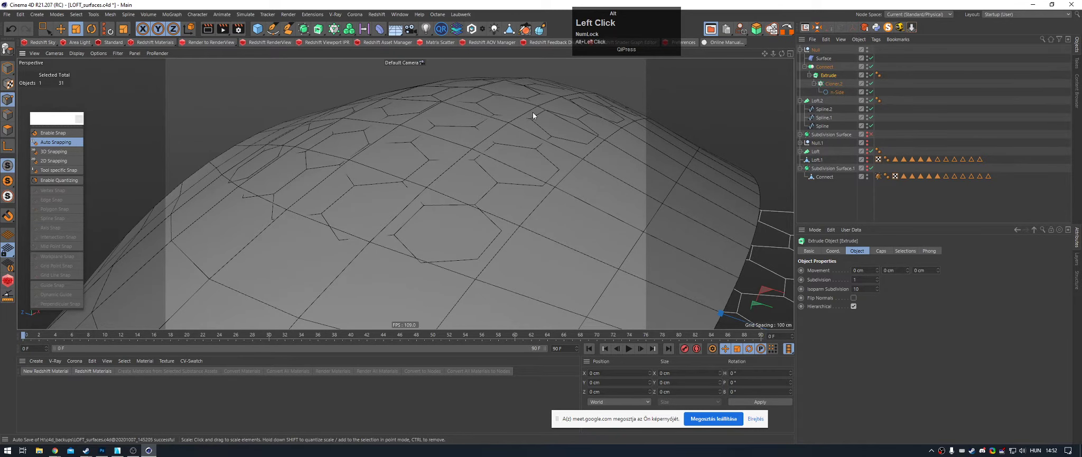
left_click_drag(533, 112, 507, 126, "alt")
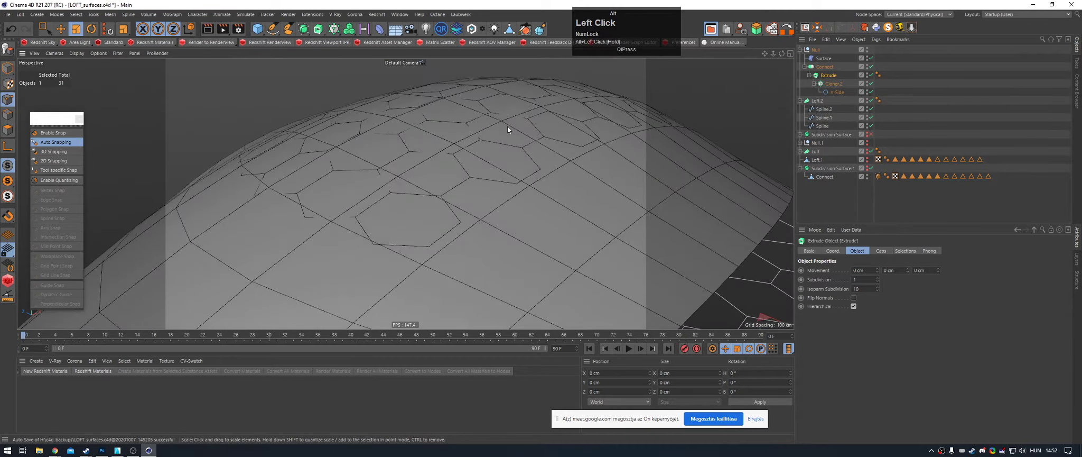
right_click_drag(508, 125, 483, 110, "alt")
left_click_drag(483, 110, 471, 135, "alt")
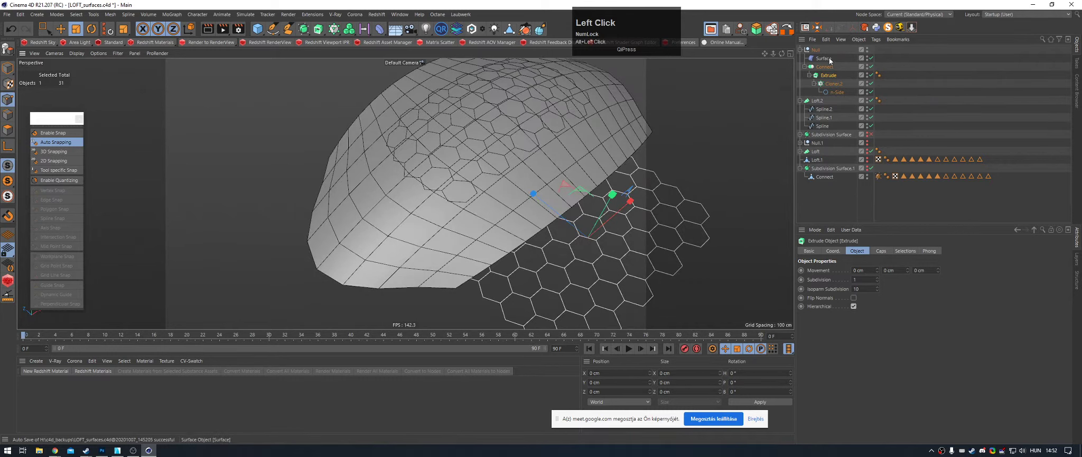
Step: Set all three Scale values of the Surface deformer to 1
left_click(823, 58)
type("1")
key("Return")
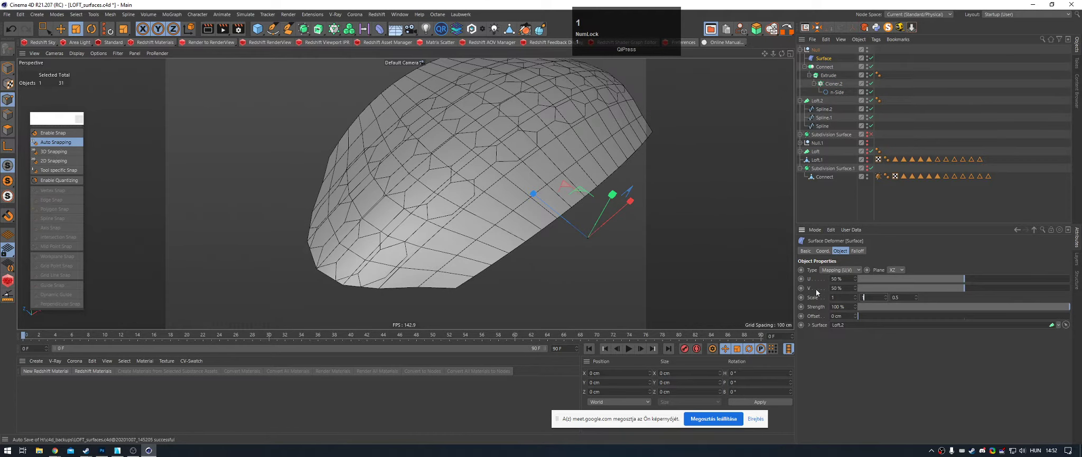
left_click_drag(540, 136, 604, 190, "alt")
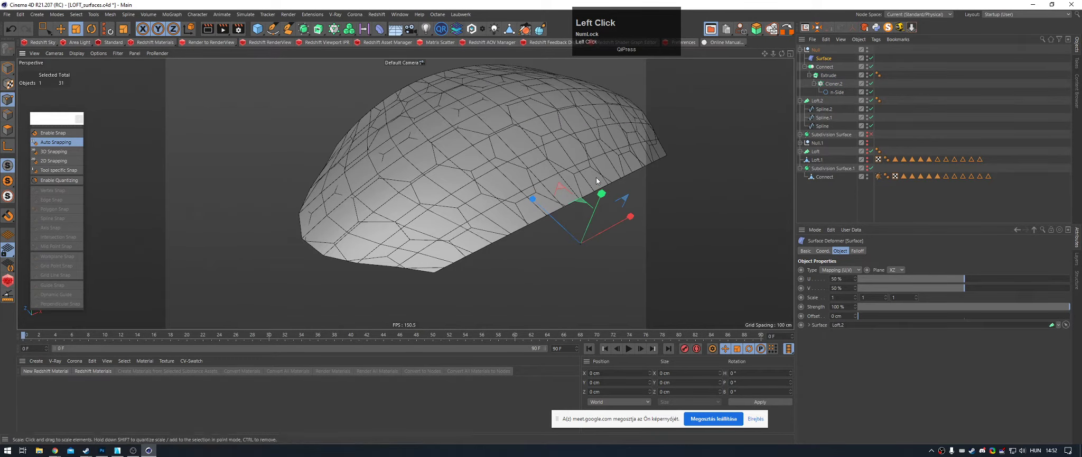
Step: Switch to Model mode and hide Loft.2 in the viewport to isolate the mapped honeycomb shell
left_click(941, 79)
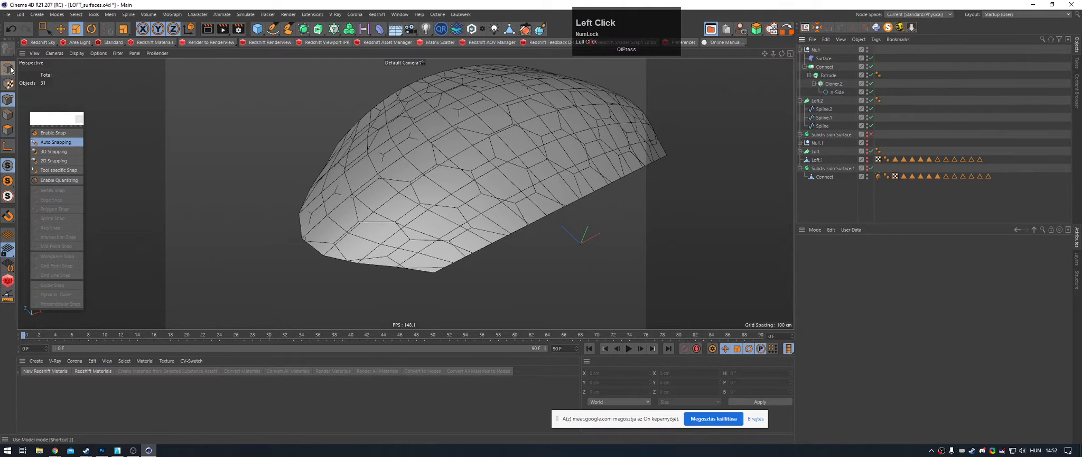
left_click(540, 209)
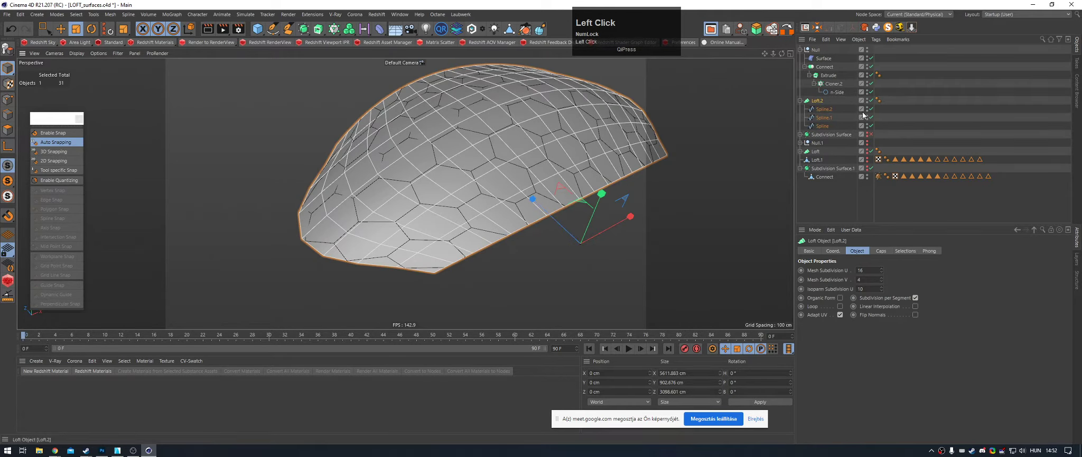
left_click(956, 104)
left_click_drag(488, 128, 566, 151, "alt")
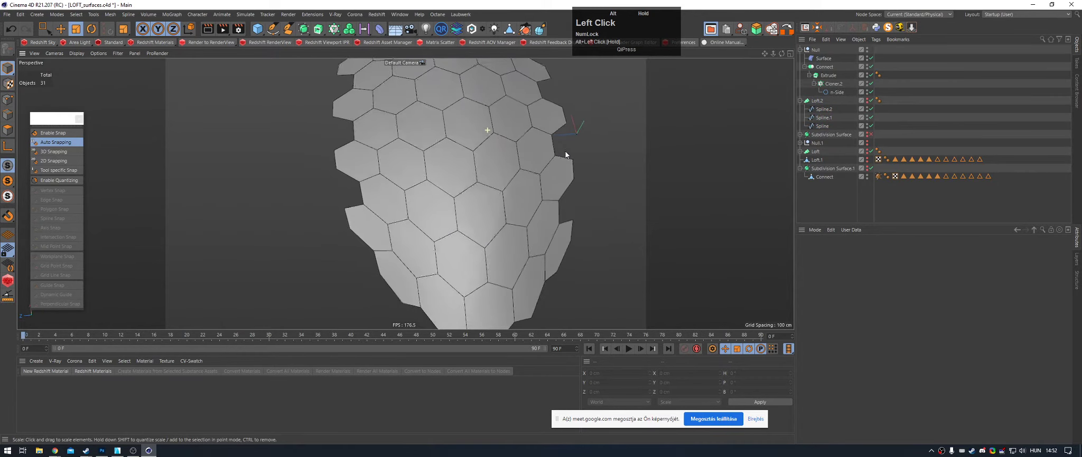
right_click_drag(565, 151, 471, 185, "alt")
left_click_drag(470, 185, 599, 175, "alt")
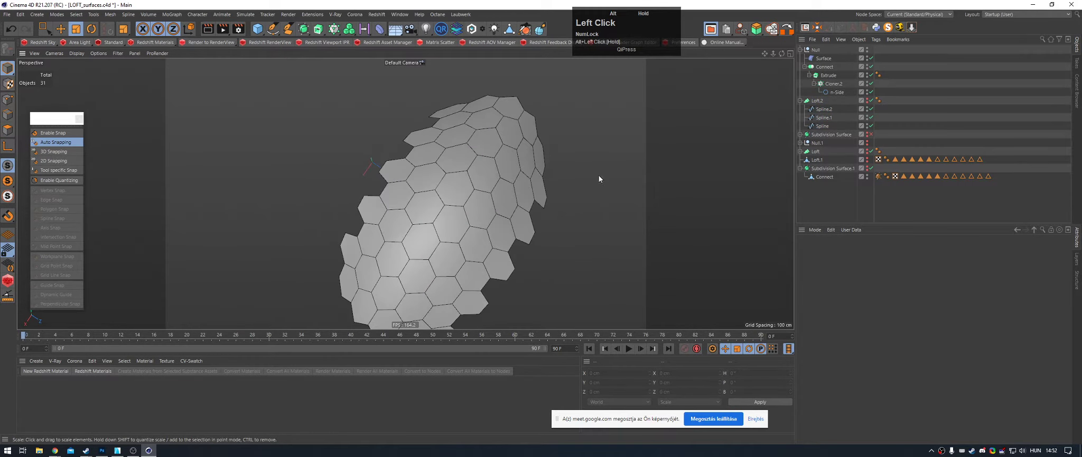
right_click_drag(599, 175, 434, 186, "alt")
left_click_drag(433, 186, 542, 171, "alt")
right_click_drag(444, 168, 482, 166, "alt")
left_click_drag(482, 167, 526, 199, "alt")
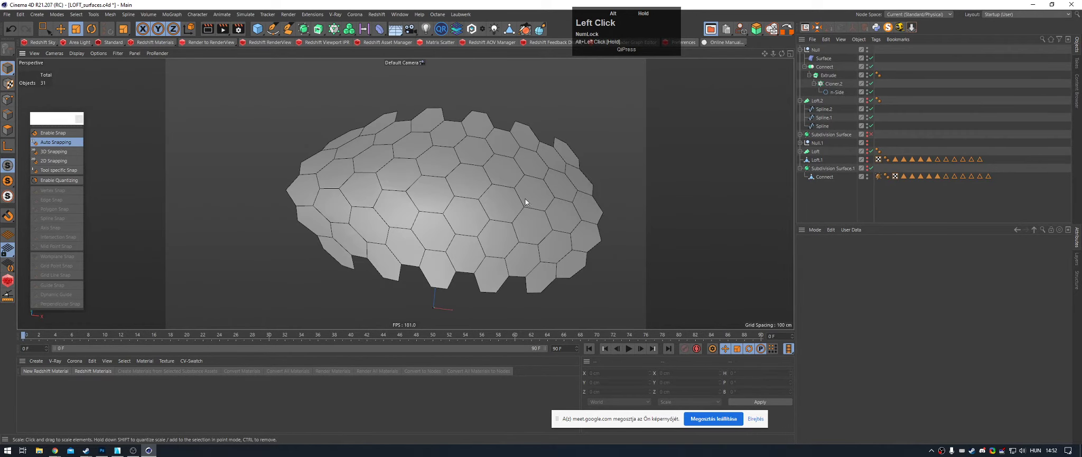
Step: Delete the Phong tag from the Extrude and set the Phong Mode of the Connect object to Manual
left_click(834, 83)
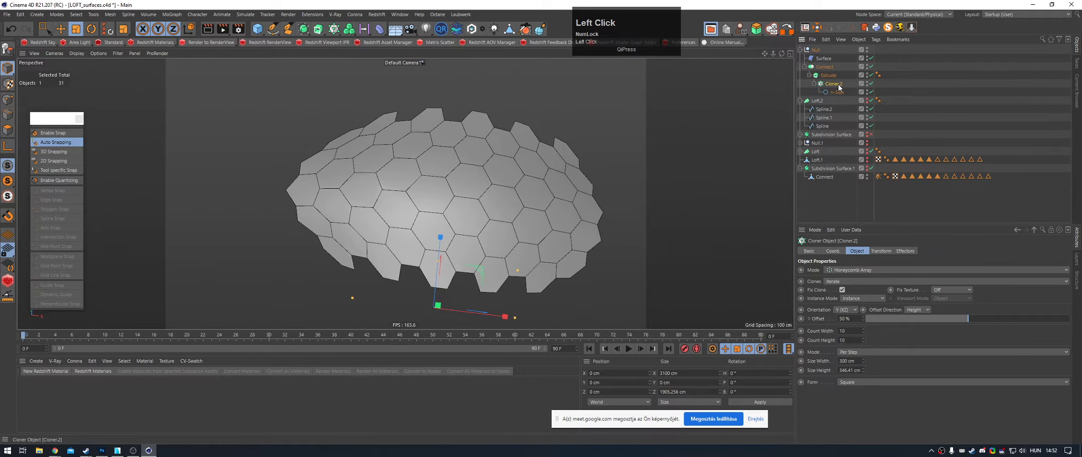
key("Delete")
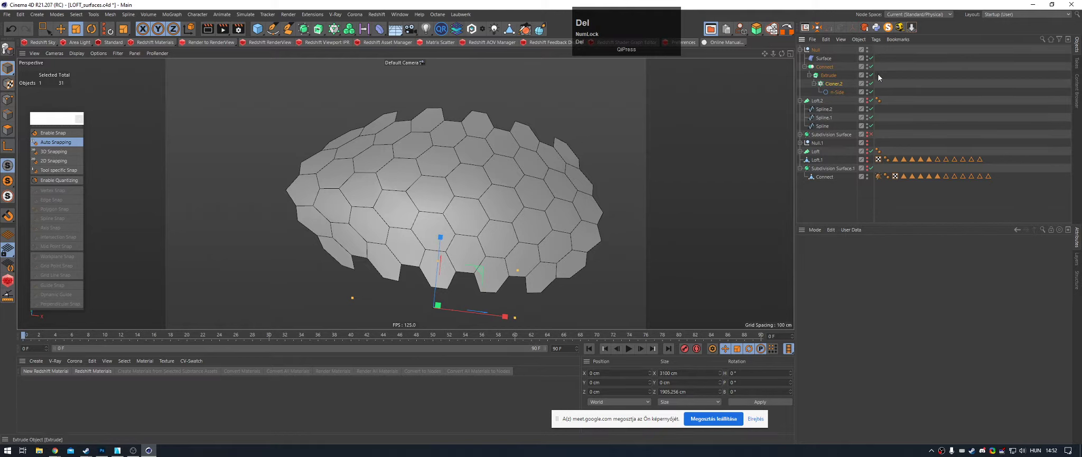
left_click(823, 67)
left_click(868, 303)
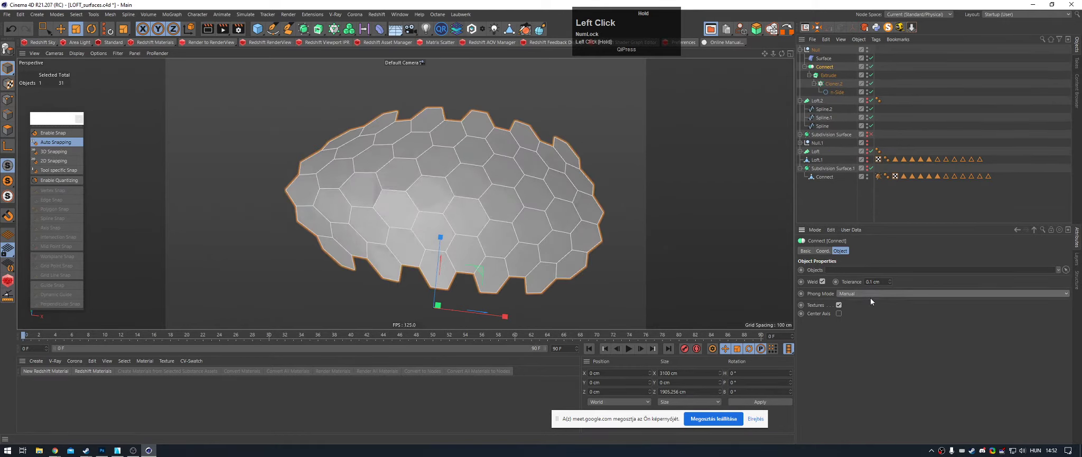
Step: Inspect the shading and flatness of the hexagon panels on the curved shell from several angles
left_click_drag(466, 132, 440, 199, "alt")
right_click_drag(440, 201, 526, 196, "alt")
mouse_move(527, 196)
left_mouse_down("alt")
mouse_move(531, 180)
mouse_move(513, 185)
left_mouse_up("alt")
right_click_drag(513, 185, 427, 217, "alt")
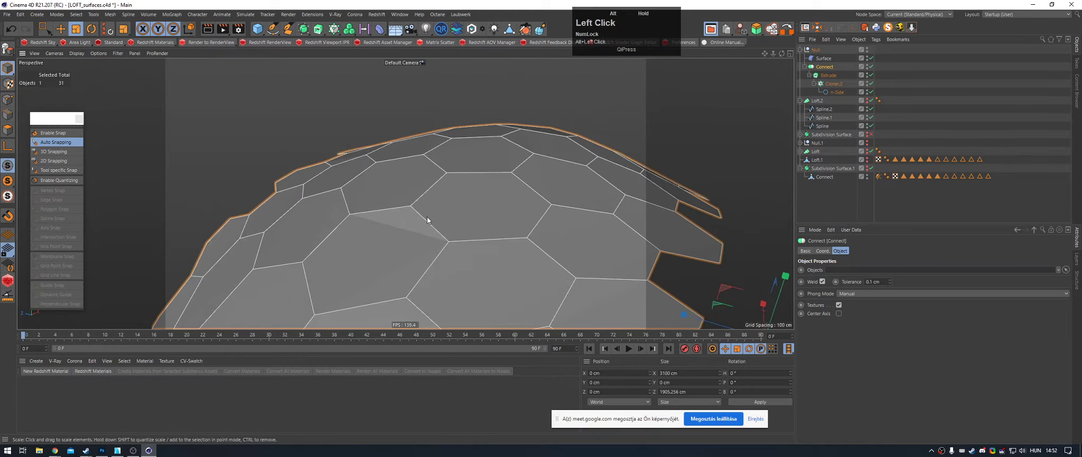
left_click_drag(427, 217, 462, 198, "alt")
right_click_drag(462, 199, 370, 225, "alt")
mouse_move(486, 189)
left_mouse_down("alt")
mouse_move(483, 221)
mouse_move(500, 185)
left_mouse_up("alt")
middle_click_drag(499, 185, 386, 179, "alt")
left_click_drag(495, 133, 492, 151, "alt")
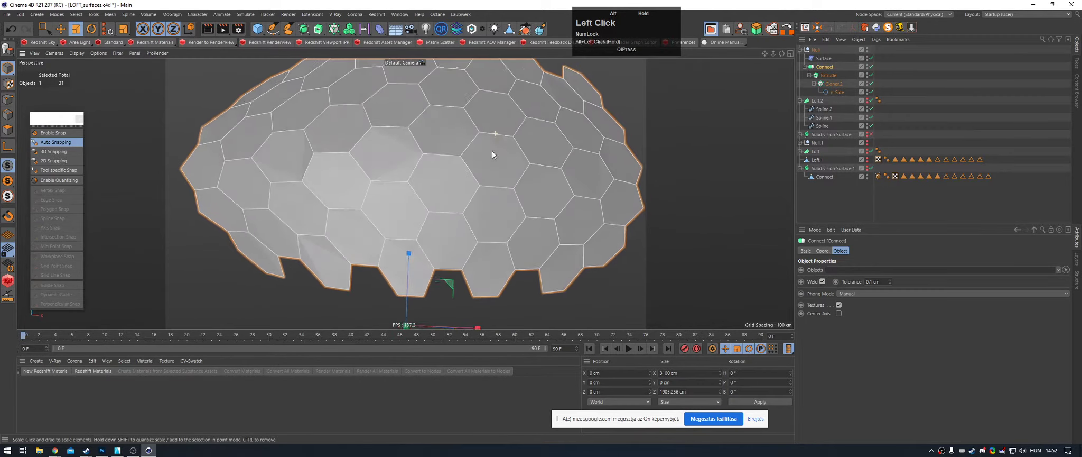
right_click_drag(492, 151, 440, 168, "alt")
left_click_drag(440, 168, 486, 162, "alt")
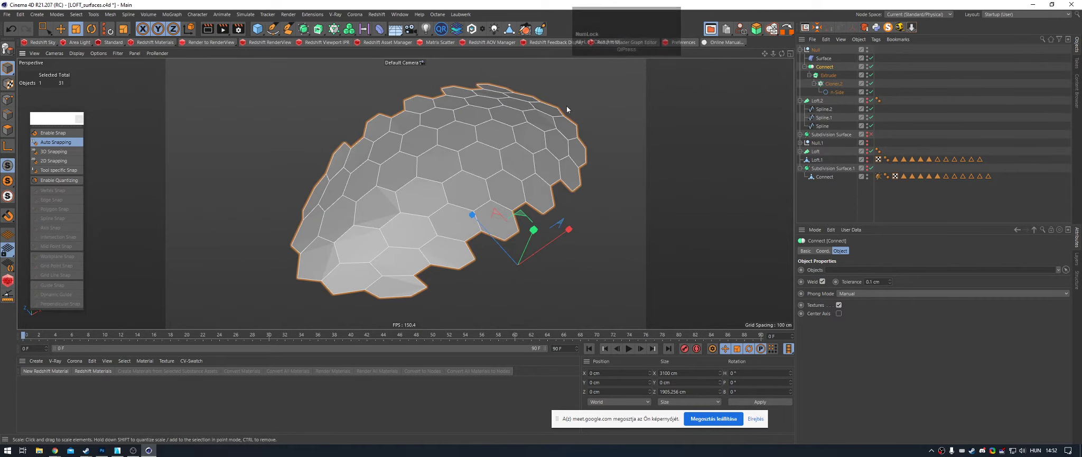
left_click_drag(566, 109, 548, 124, "alt")
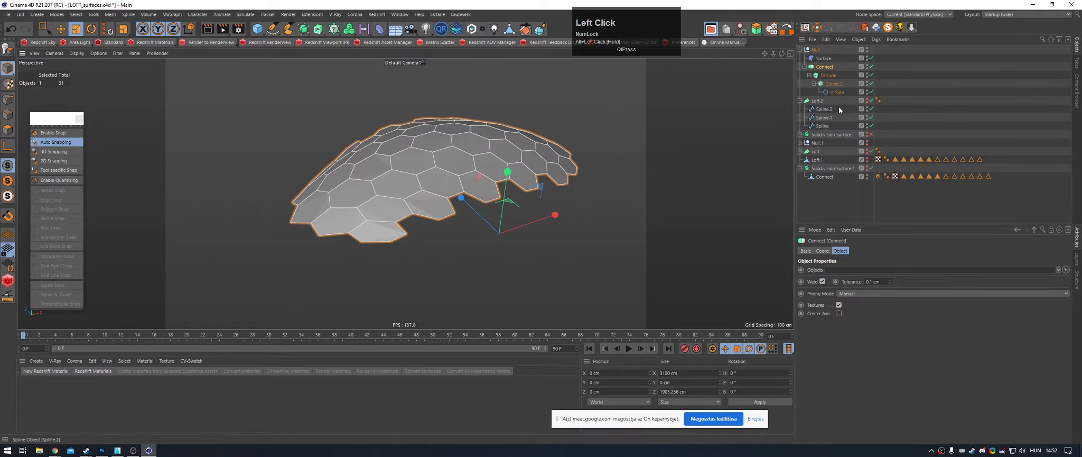
left_click_drag(465, 166, 546, 183, "alt")
right_click_drag(546, 184, 495, 149, "alt")
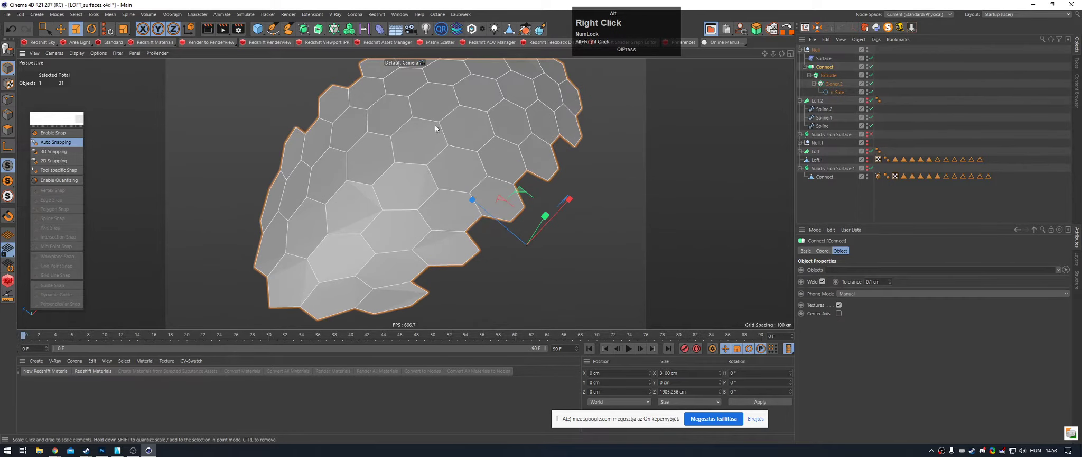
left_click_drag(435, 127, 428, 104, "alt")
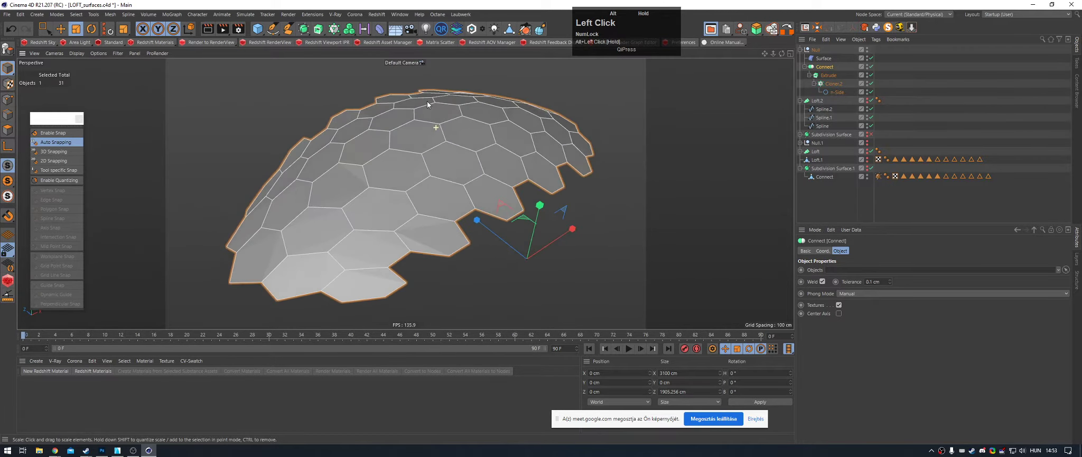
Step: Set the honeycomb Cloner.2's Count Width and Count Height to 30
left_click(824, 58)
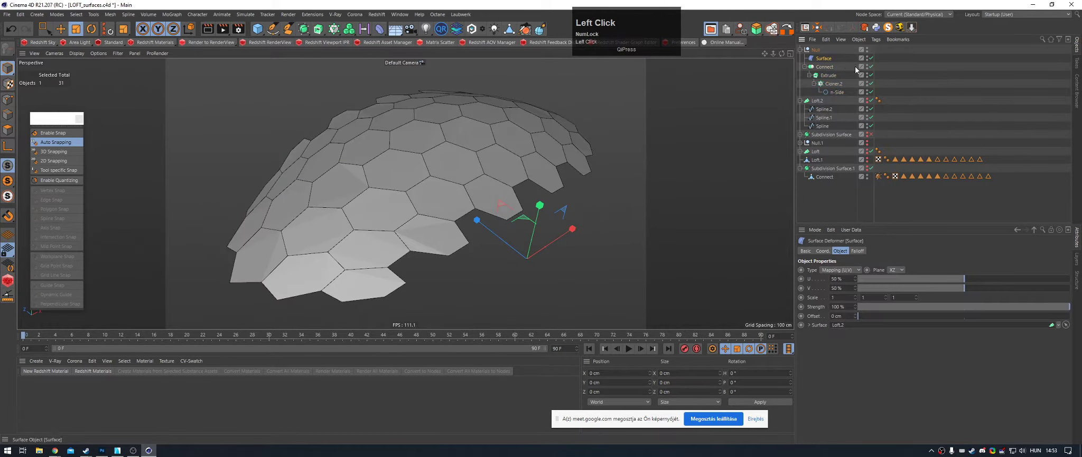
left_click(833, 85)
scroll(398, 150, "down", 5)
left_click_drag(560, 222, 600, 229, "alt")
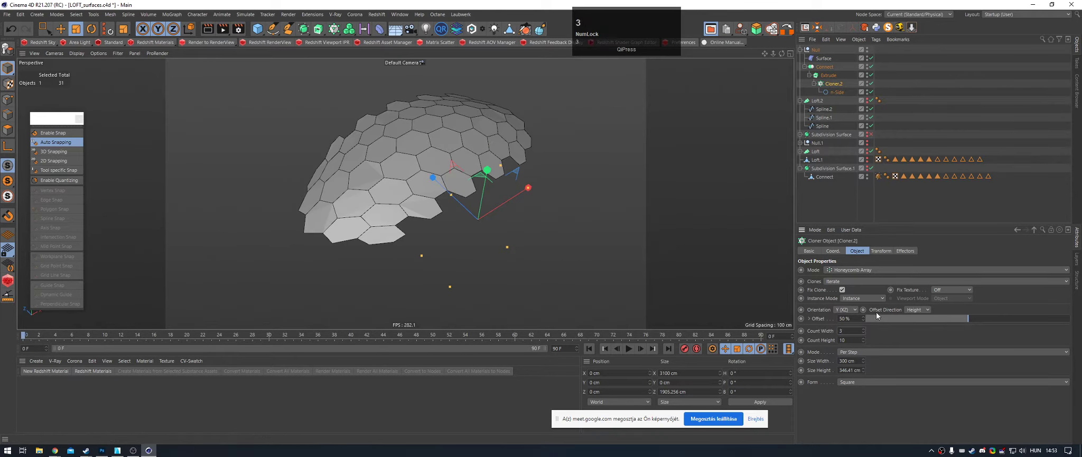
type("30")
key("Return")
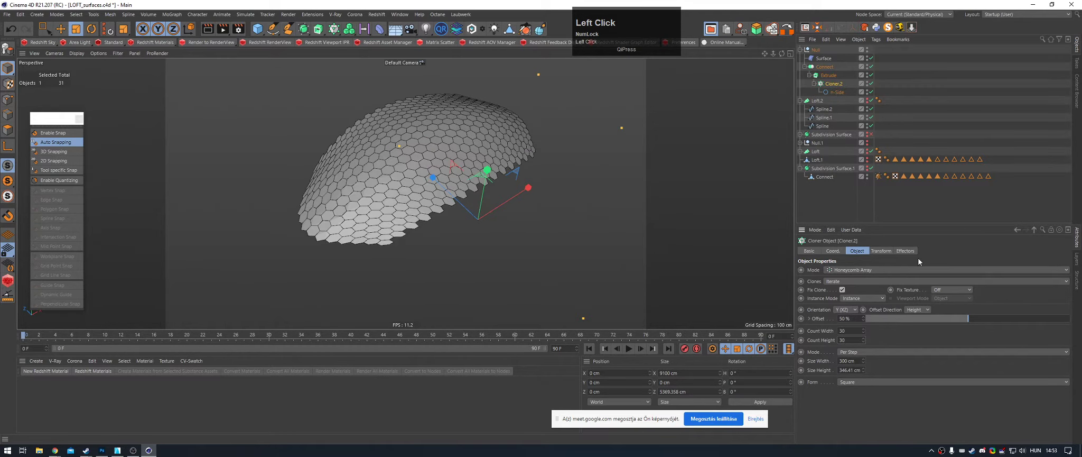
Step: Inspect the denser honeycomb shell from several angles with its Connect object selected
mouse_move(428, 125)
left_mouse_down("alt")
mouse_move(497, 96)
mouse_move(437, 124)
mouse_move(434, 172)
mouse_move(240, 96)
mouse_move(430, 119)
mouse_move(432, 130)
left_mouse_up("alt")
right_click_drag(433, 130, 508, 193, "alt")
key("e")
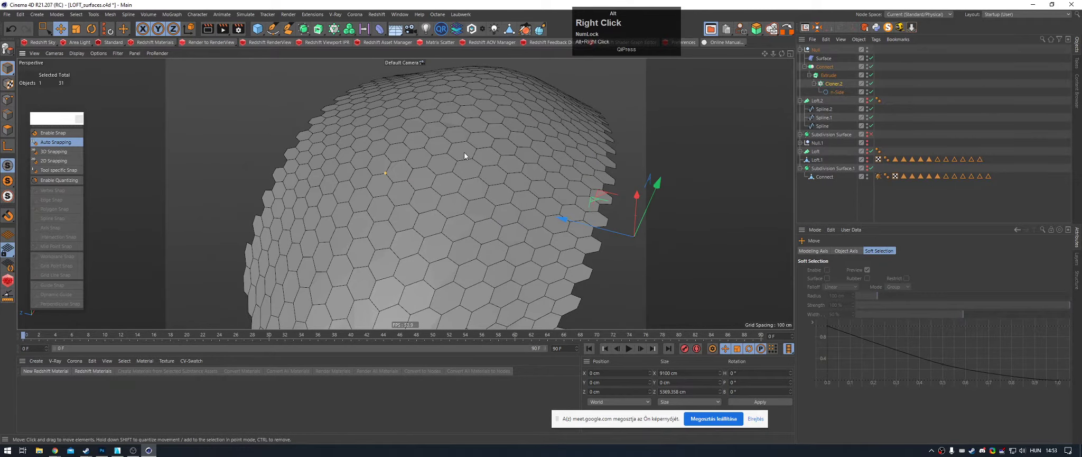
right_click_drag(464, 152, 536, 148, "alt")
left_click(535, 148)
left_click_drag(536, 152, 389, 131, "alt")
right_click_drag(389, 131, 522, 140, "alt")
left_click_drag(522, 140, 483, 135, "alt")
right_click_drag(483, 135, 519, 145, "alt")
left_click_drag(519, 145, 681, 132, "alt")
right_click_drag(523, 226, 500, 174, "alt")
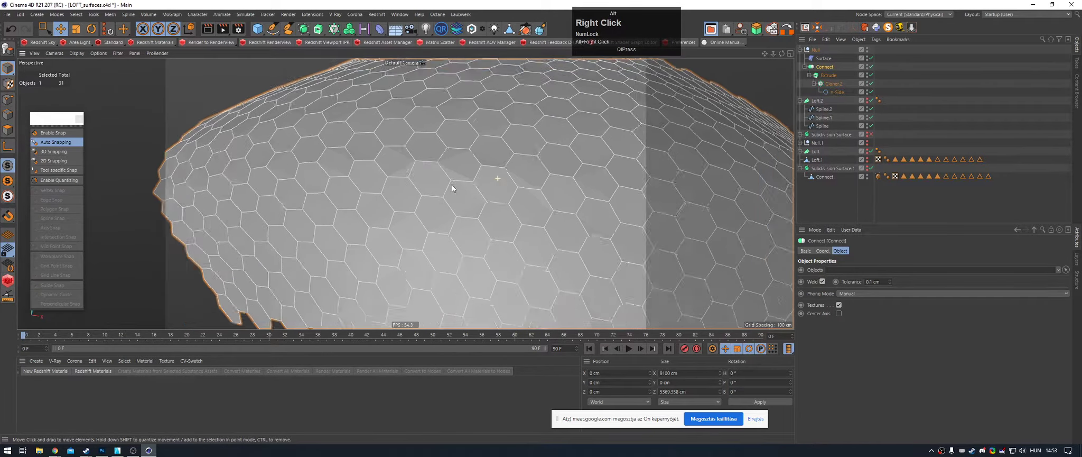
left_click_drag(500, 174, 536, 145, "alt")
right_click_drag(537, 145, 472, 147, "alt")
left_click_drag(472, 146, 523, 120, "alt")
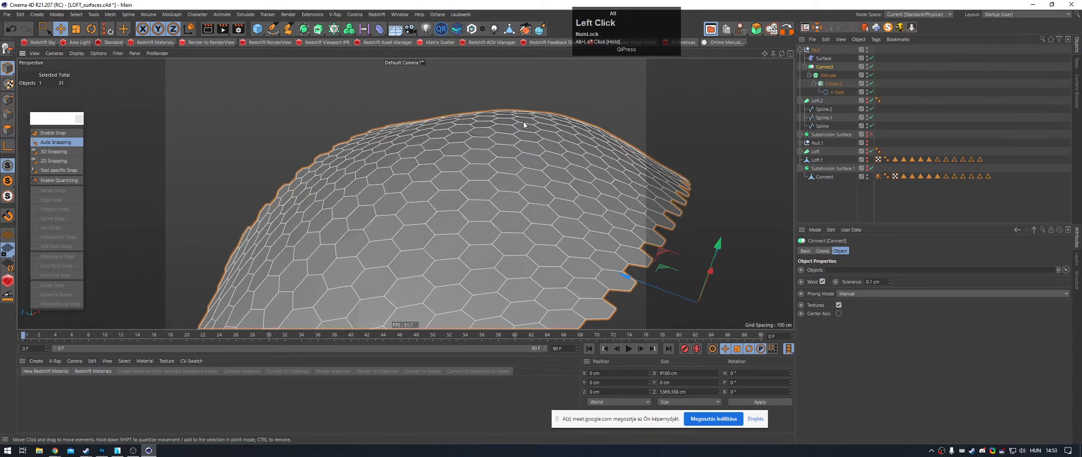
right_click_drag(523, 120, 515, 173, "alt")
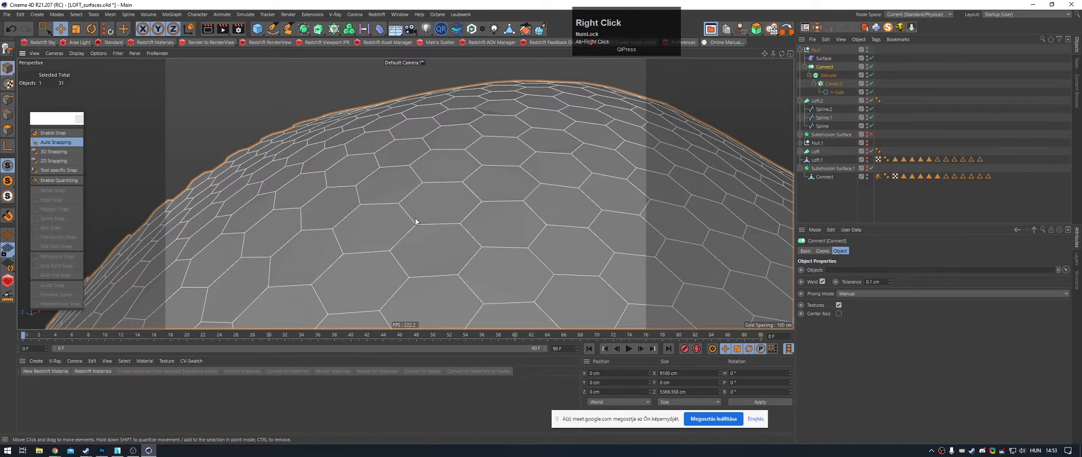
left_click_drag(485, 178, 575, 146, "alt")
Step: Add a Py-Extrude Inner Generator and nest the honeycomb null inside it
left_click(811, 52)
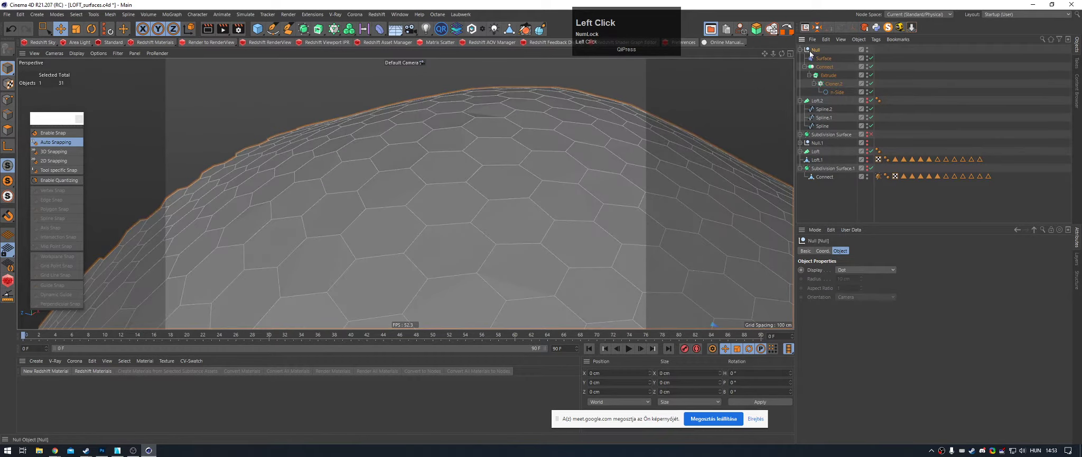
left_click_drag(509, 155, 474, 160, "alt")
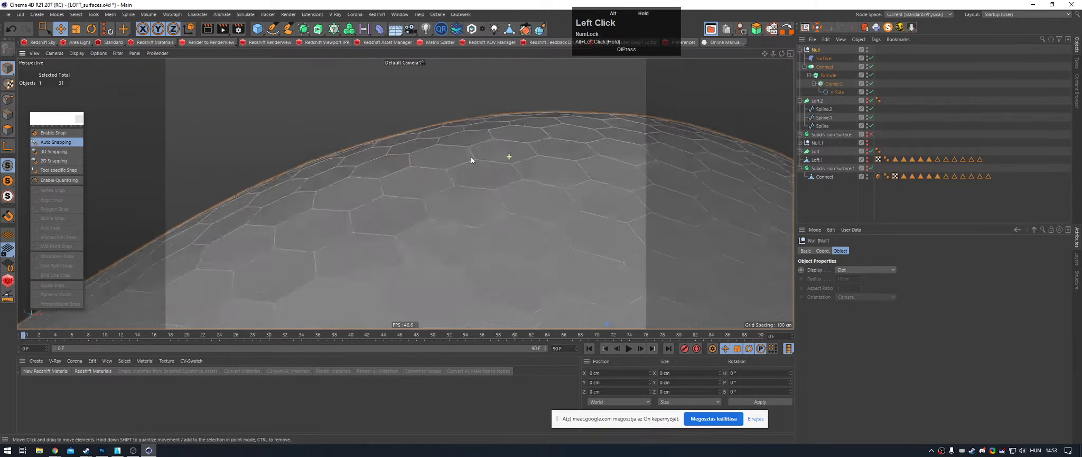
right_click_drag(506, 166, 775, 44, "alt")
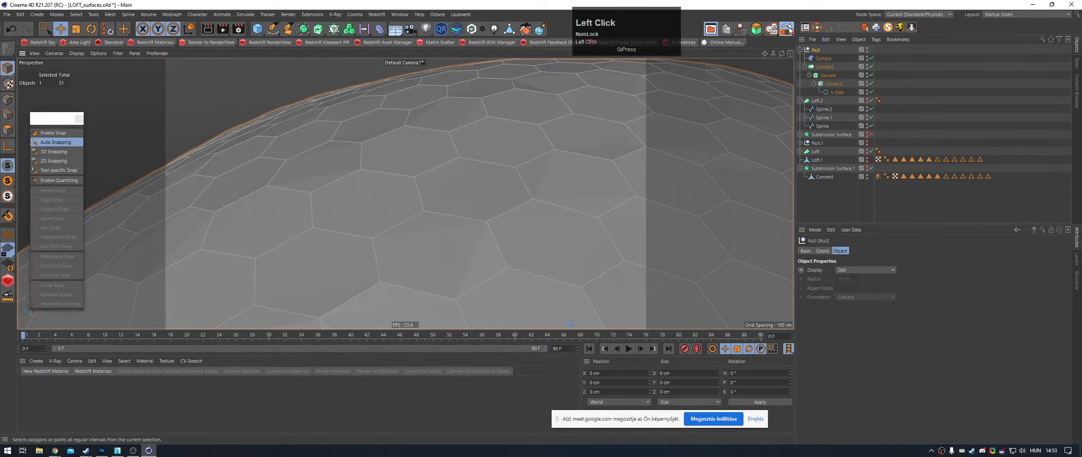
left_click(757, 28)
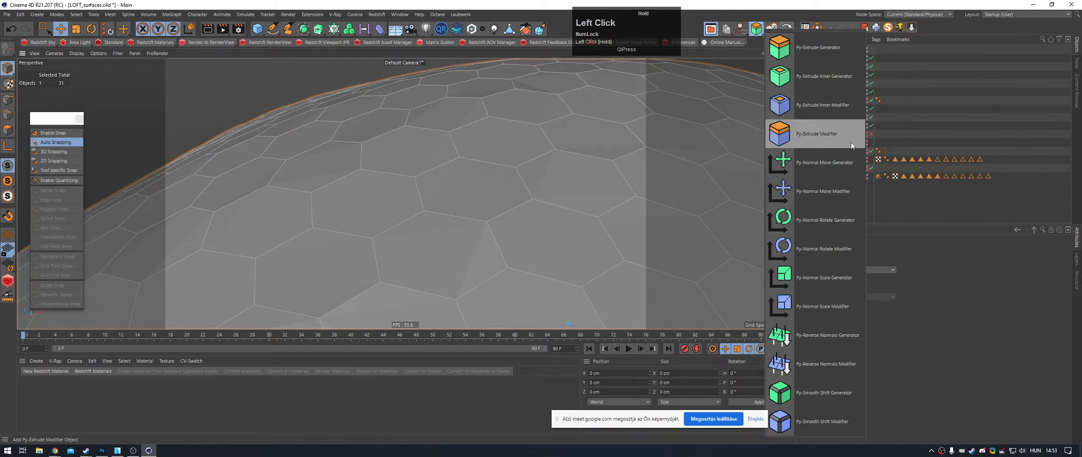
left_click(847, 77)
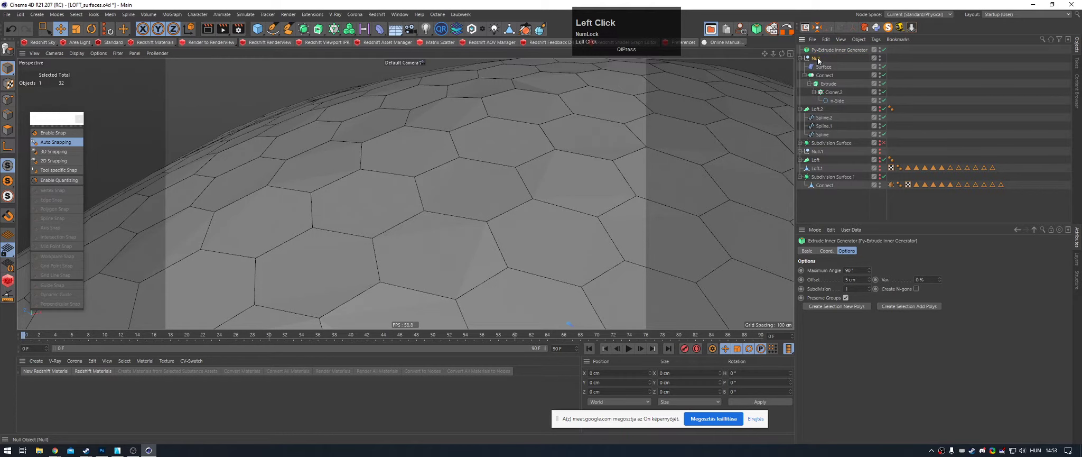
left_click_drag(821, 49, 820, 50)
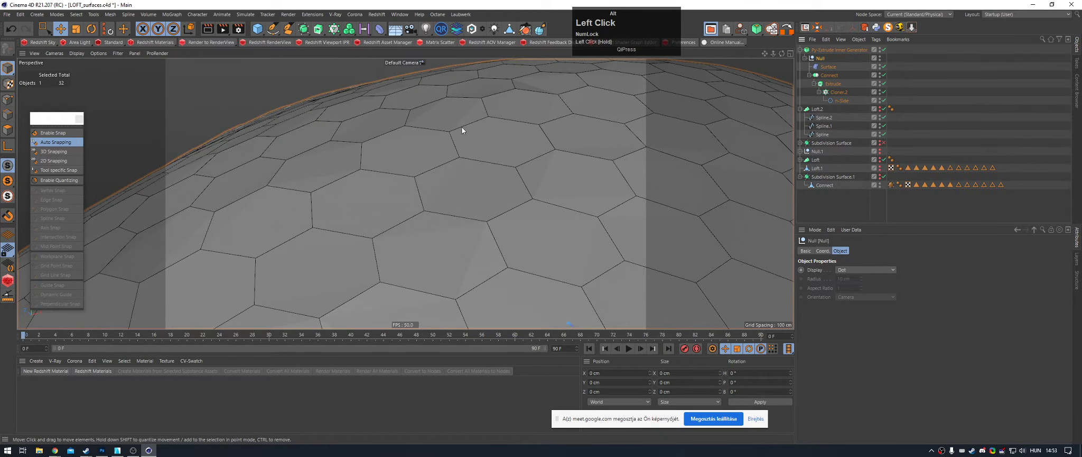
right_click_drag(462, 127, 308, 140, "alt")
left_click(77, 53)
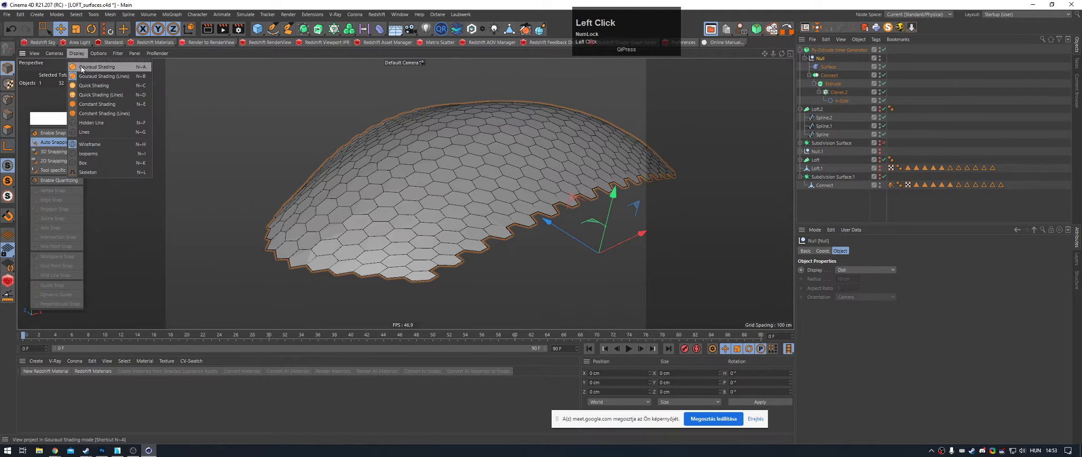
left_click(253, 71)
right_click_drag(524, 200, 550, 227, "alt")
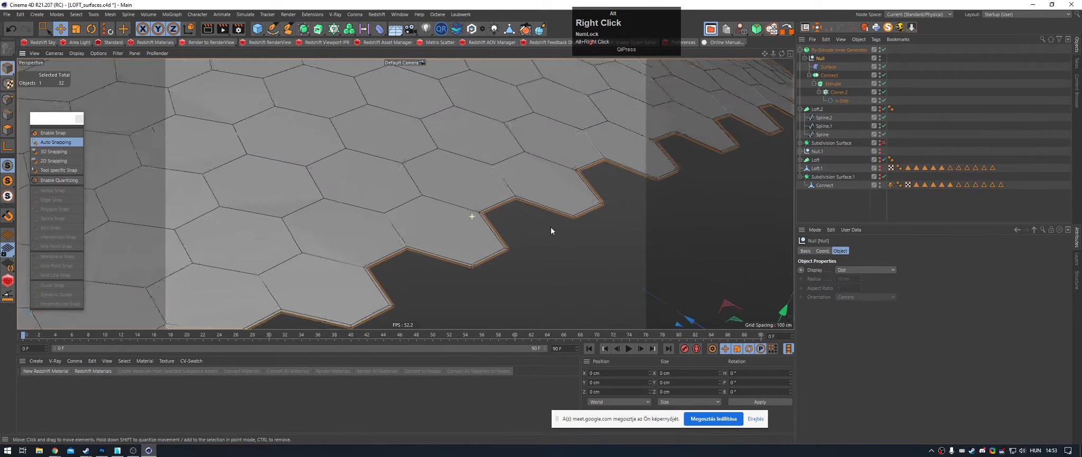
Step: Turn off Preserve Groups for the Py-Extrude Inner Generator so each hexagon is inset separately
left_click_drag(551, 227, 688, 230, "alt")
left_click(824, 50)
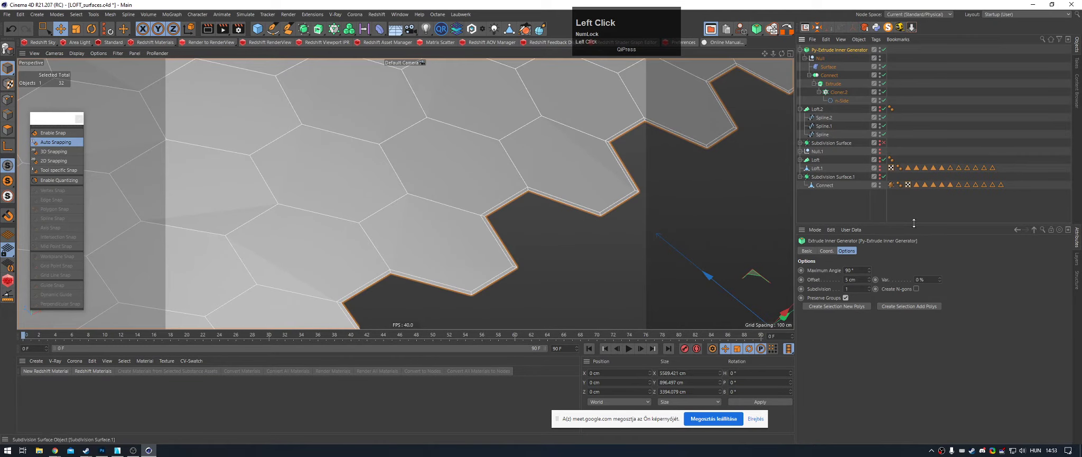
left_click(846, 298)
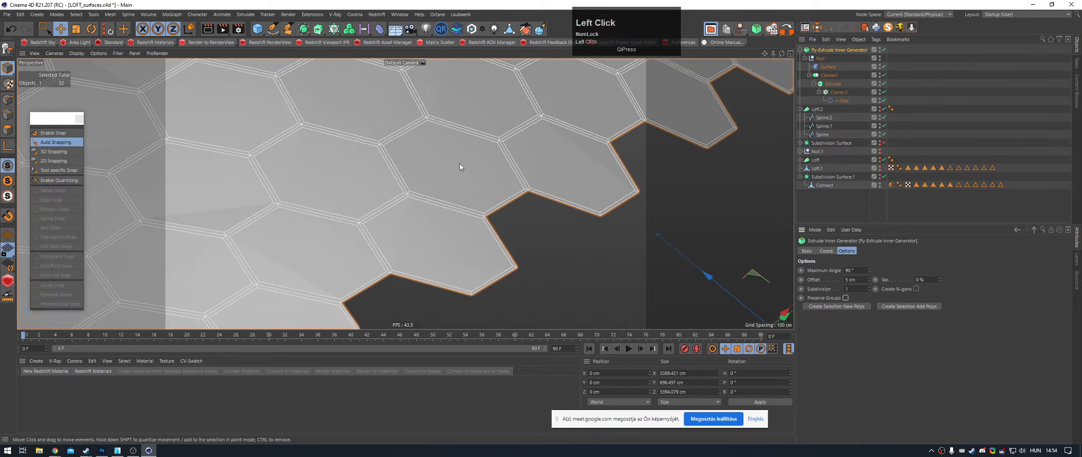
Step: Set the Py-Extrude Inner Generator's Offset to 20 cm
right_click_drag(460, 163, 337, 170, "alt")
middle_click_drag(337, 171, 422, 166, "alt")
left_click_drag(404, 162, 452, 156, "alt")
right_click_drag(453, 156, 483, 150, "alt")
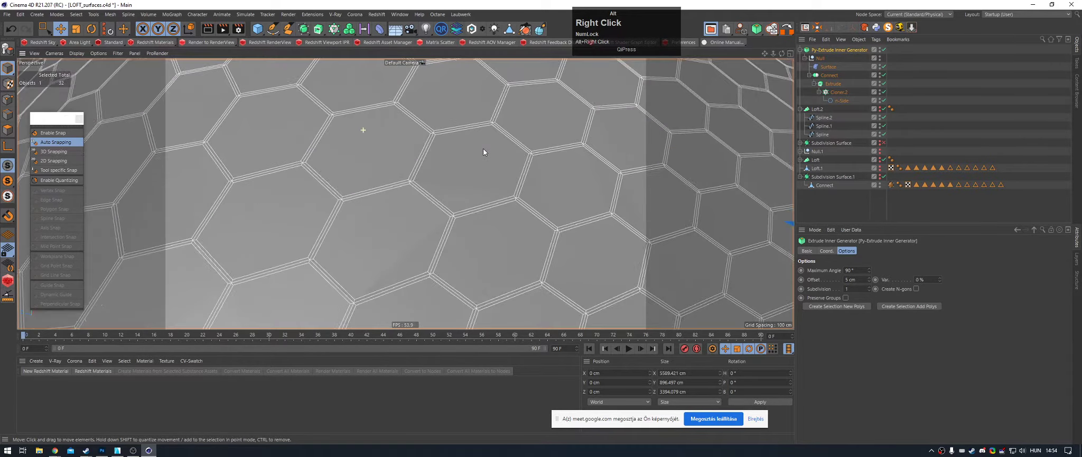
left_click_drag(483, 150, 464, 204, "alt")
left_click(985, 121)
left_click_drag(399, 170, 555, 125, "alt")
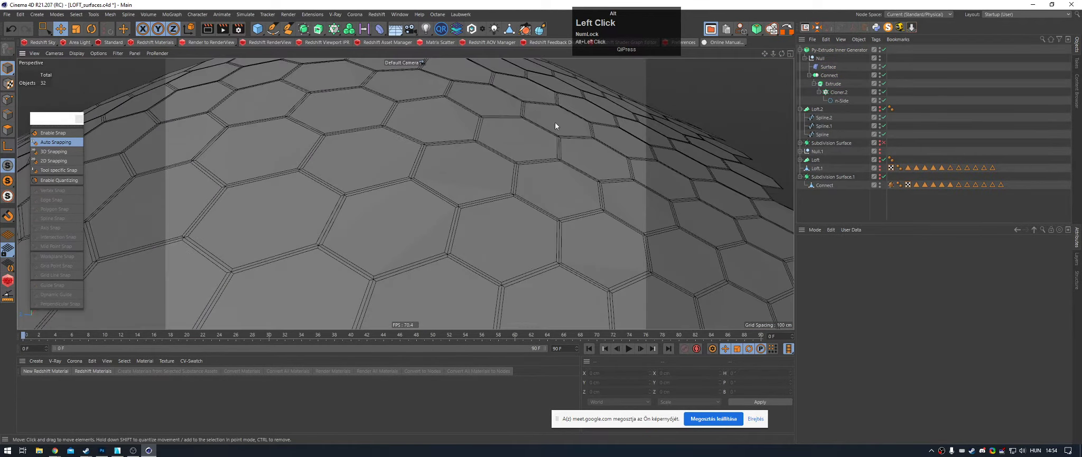
left_click(836, 50)
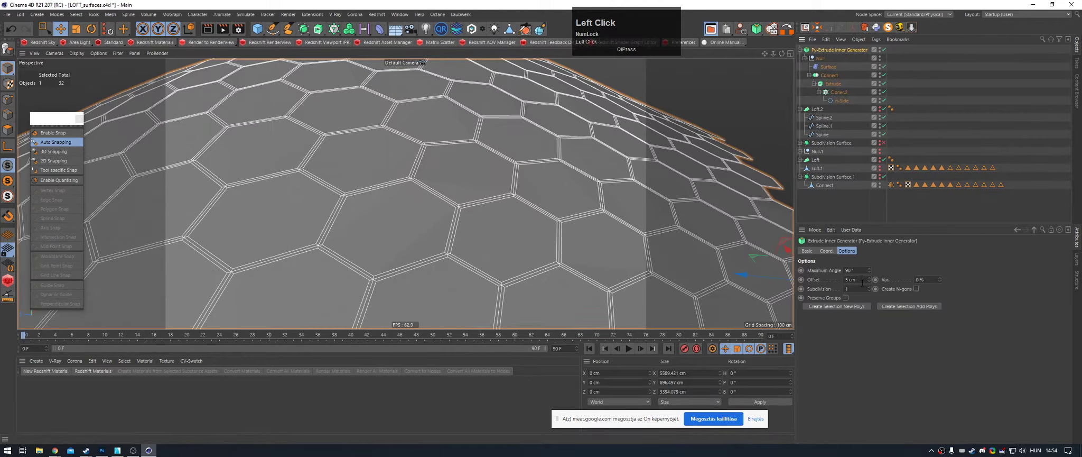
scroll(858, 285, "down", 1)
mouse_move(869, 279)
left_mouse_down()
mouse_move(870, 257)
mouse_move(869, 271)
left_mouse_up()
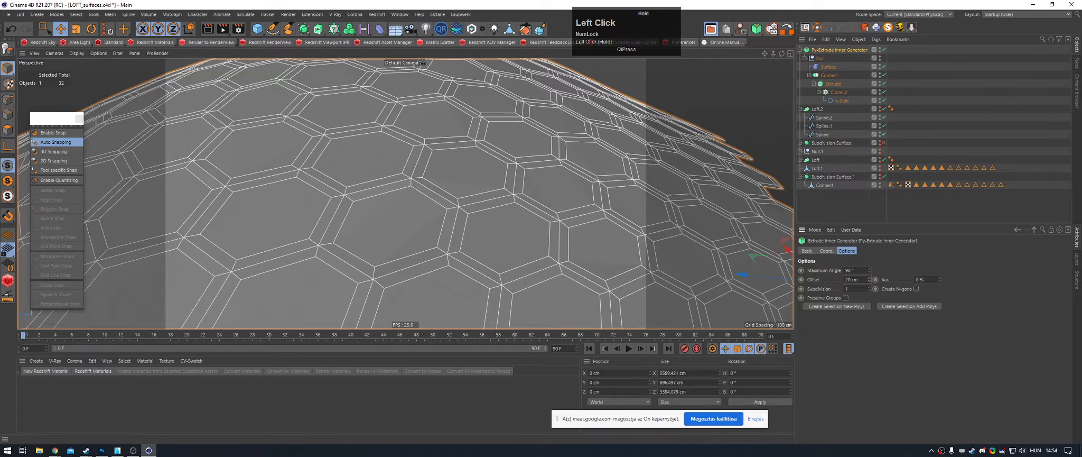
Step: Examine how the inset hexagon panels follow the curved shell, from several angles and distances
right_click_drag(635, 207, 452, 216, "alt")
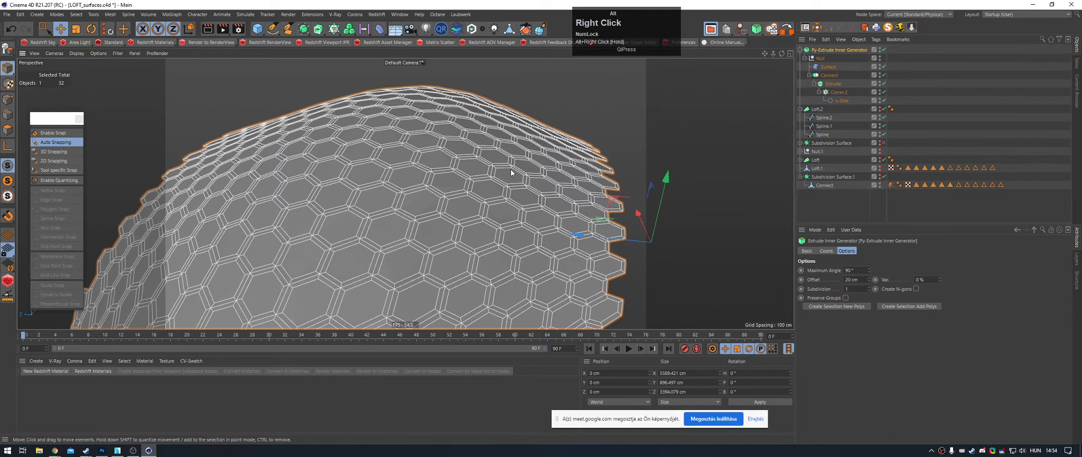
left_click_drag(511, 171, 476, 174, "alt")
middle_click_drag(459, 189, 482, 242, "alt")
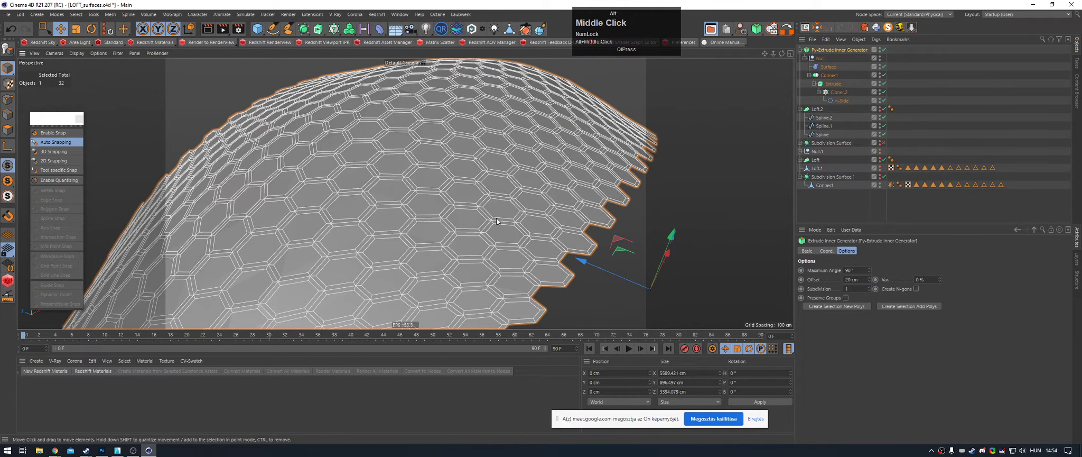
middle_click_drag(467, 158, 450, 177, "alt")
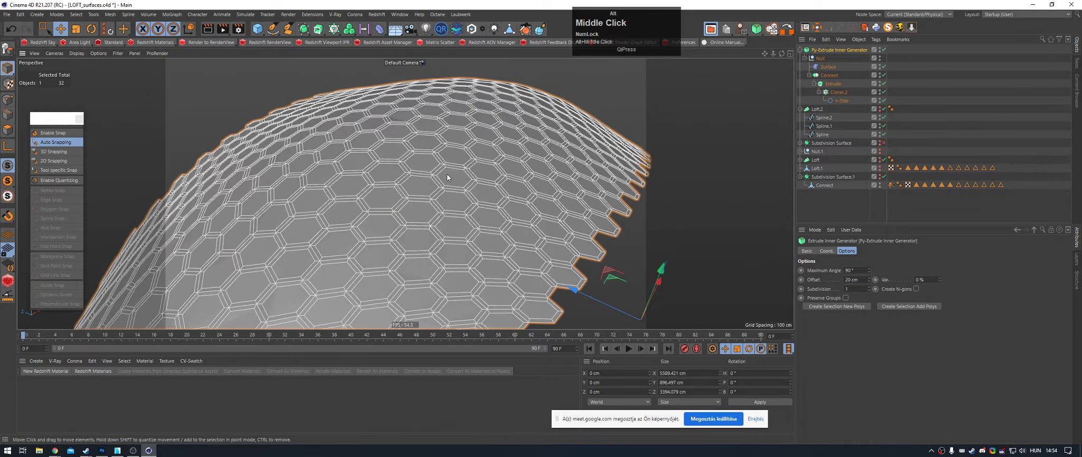
left_click_drag(450, 177, 416, 193, "alt")
right_click_drag(416, 194, 345, 204, "alt")
left_click_drag(344, 202, 375, 190, "alt")
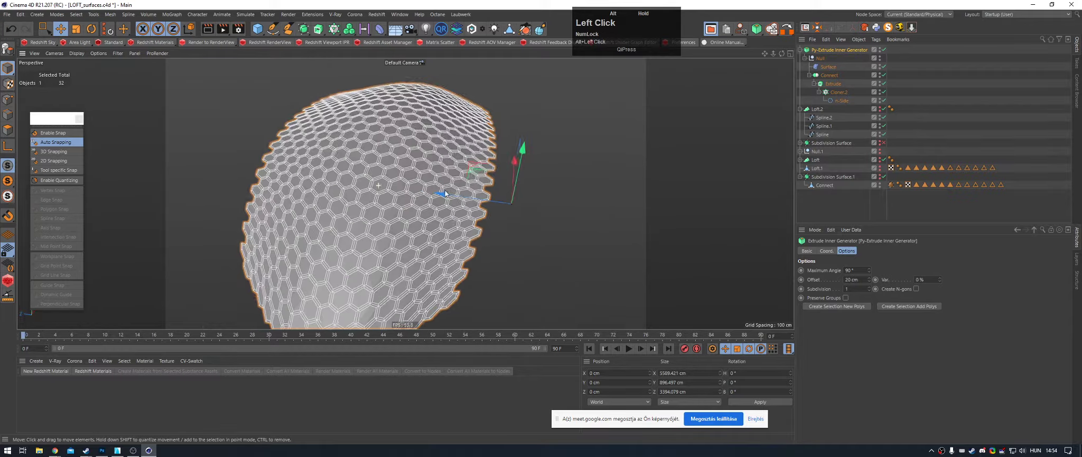
right_click_drag(375, 191, 581, 212, "alt")
left_click_drag(433, 194, 382, 174, "alt")
right_click_drag(381, 174, 312, 180, "alt")
left_click_drag(312, 180, 290, 177, "alt")
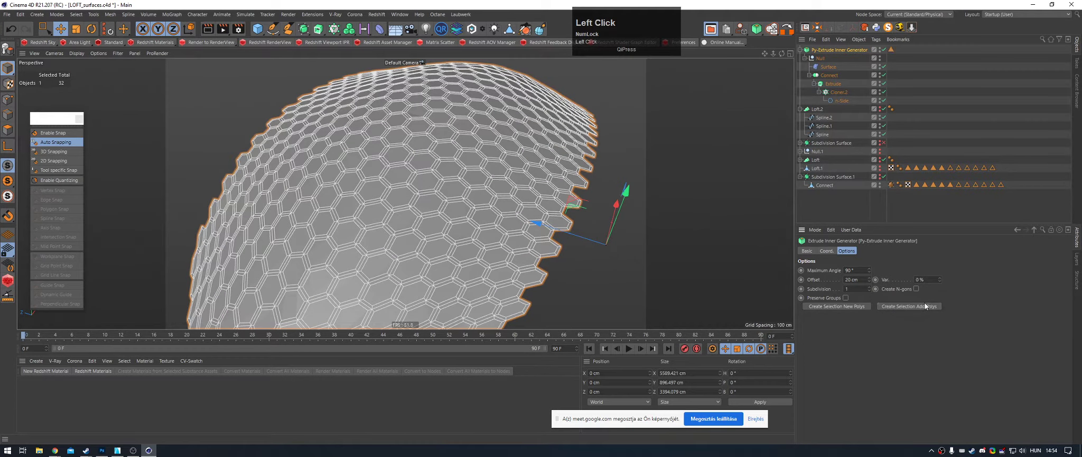
Step: Create a selection of the Py-Extrude Inner Generator's added polygons and assign a new default material to the generator
left_click(891, 49)
left_click_drag(433, 154, 425, 120, "alt")
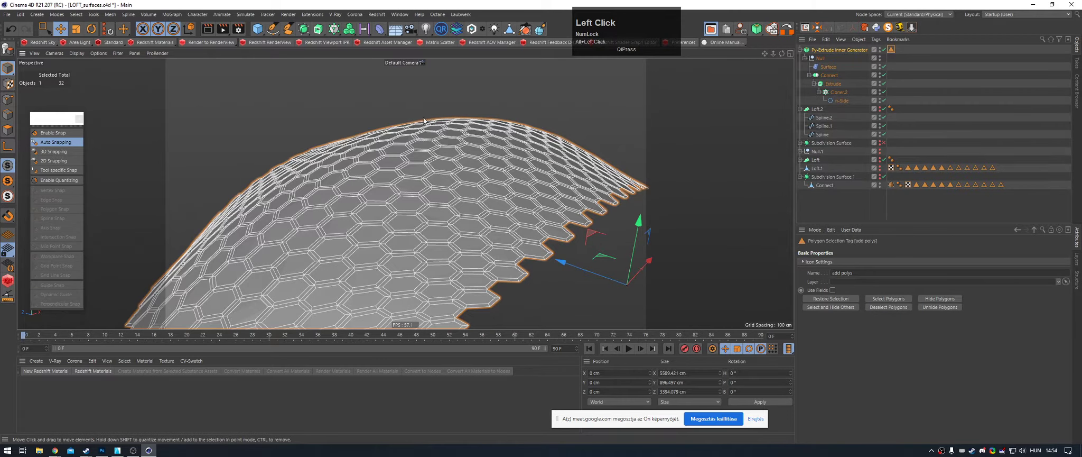
double_click(60, 387)
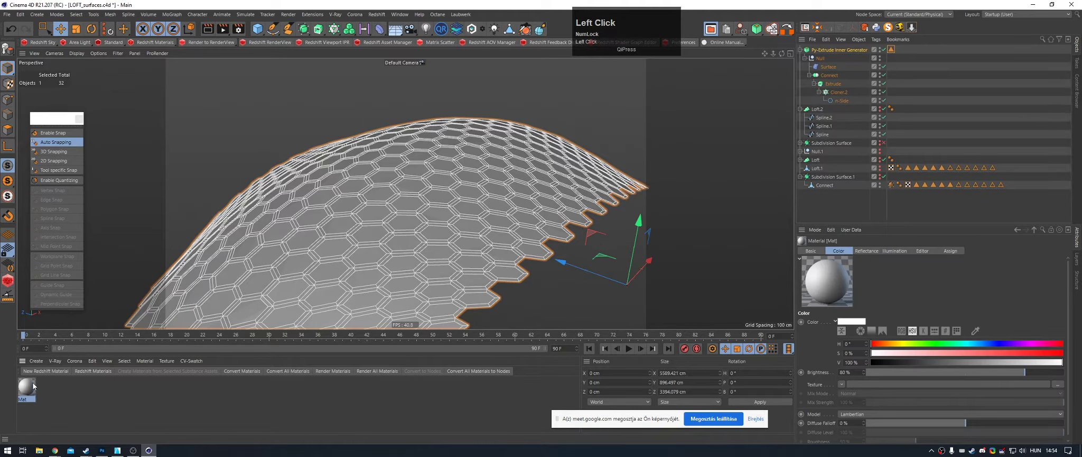
left_click_drag(834, 51, 890, 55)
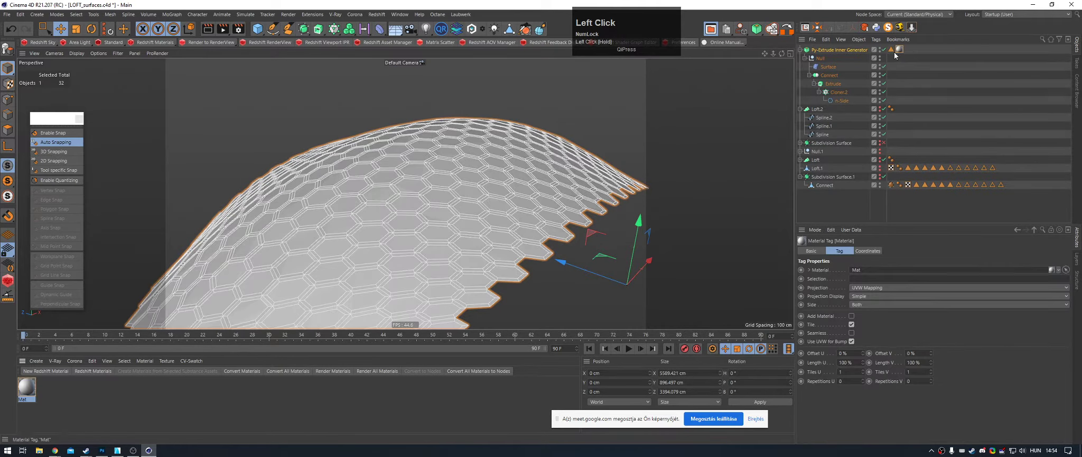
left_click(954, 114)
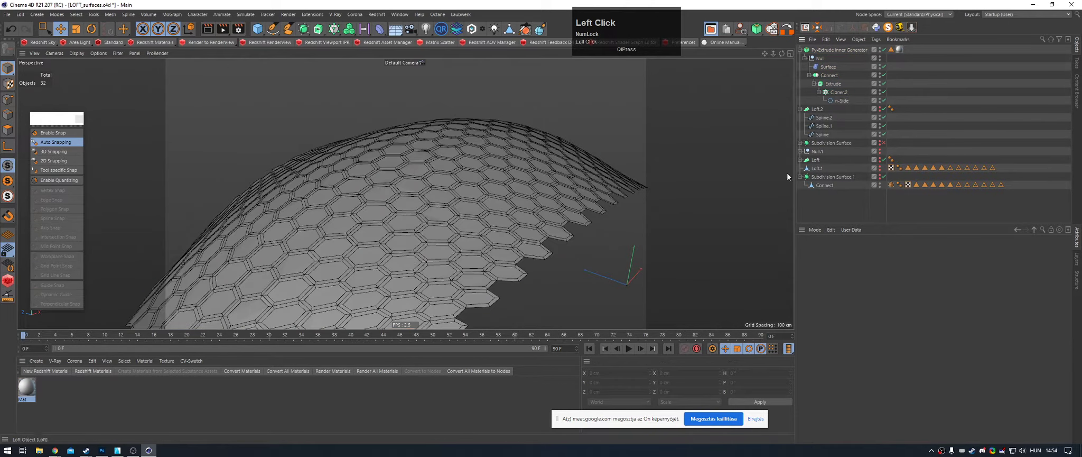
Step: Convert the Py-Extrude Inner Generator's current state to a new object and select the Connect mesh nested inside the copy
left_click_drag(449, 163, 427, 197, "alt")
right_click_drag(419, 189, 528, 205, "alt")
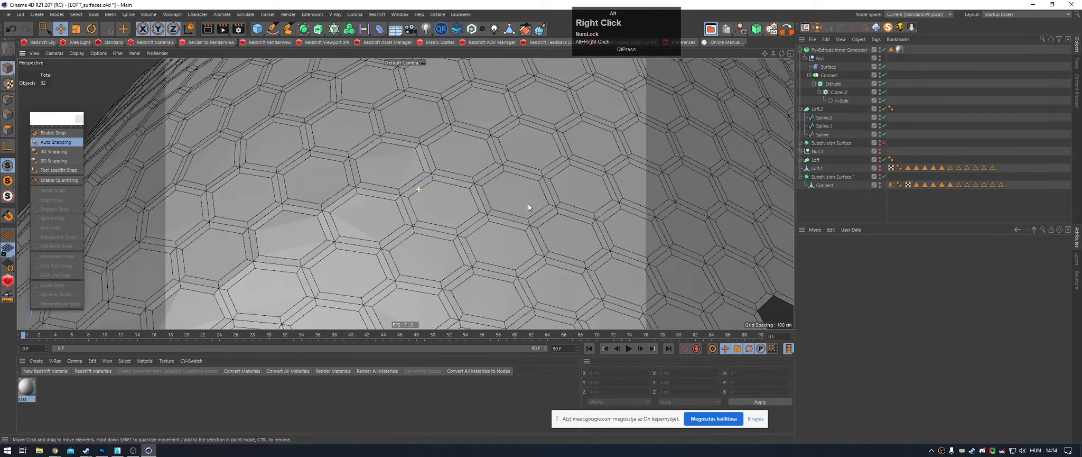
left_click(891, 50)
left_click(842, 49)
left_click(800, 49)
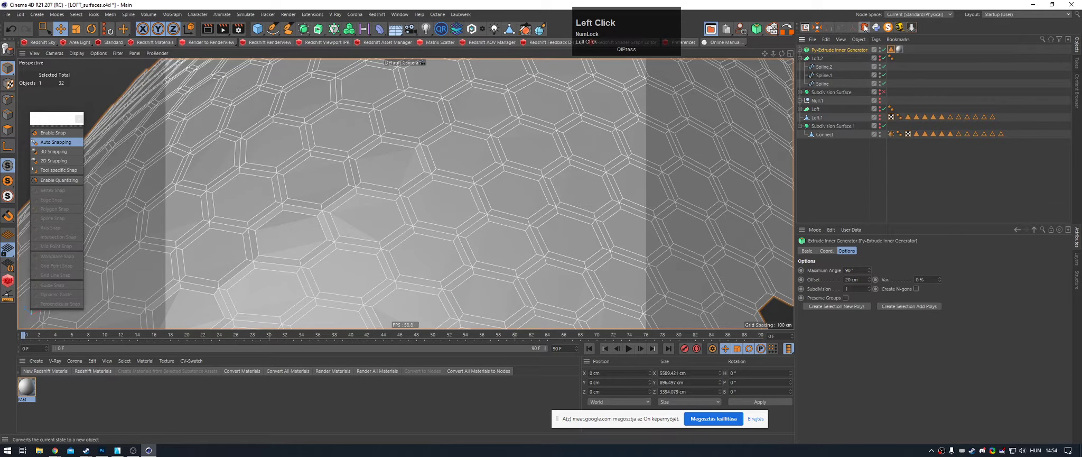
left_click(800, 58)
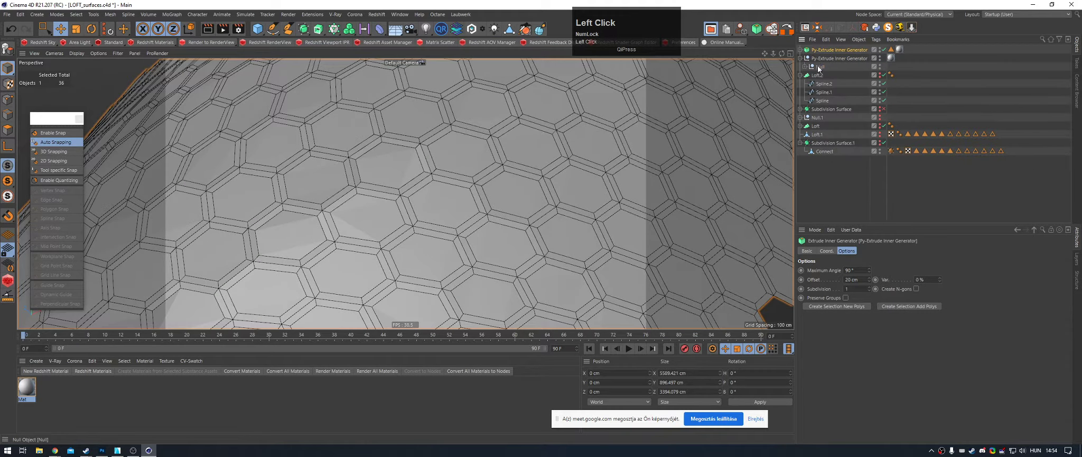
left_click(808, 68)
left_click(833, 83)
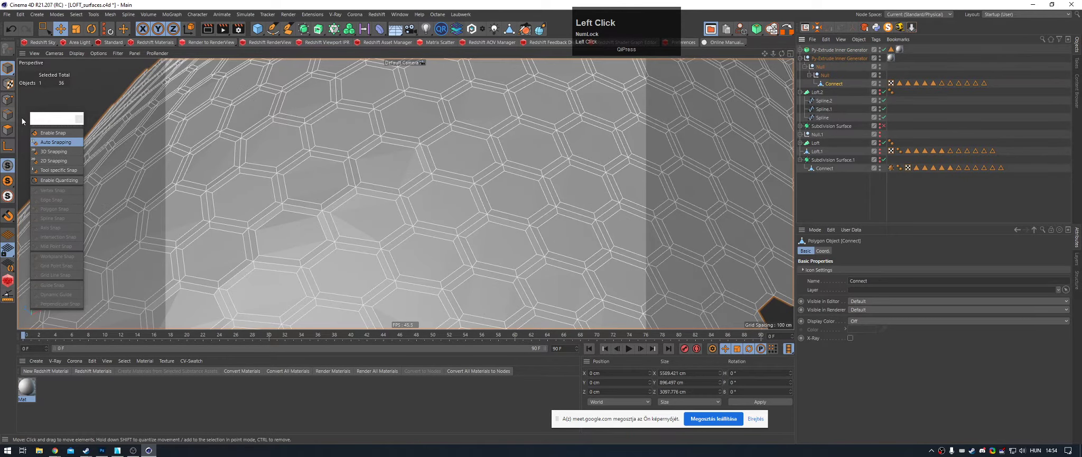
Step: Delete the polygons of the C1 selection from the Connect mesh and hide the original Py-Extrude Inner Generator
left_click(8, 130)
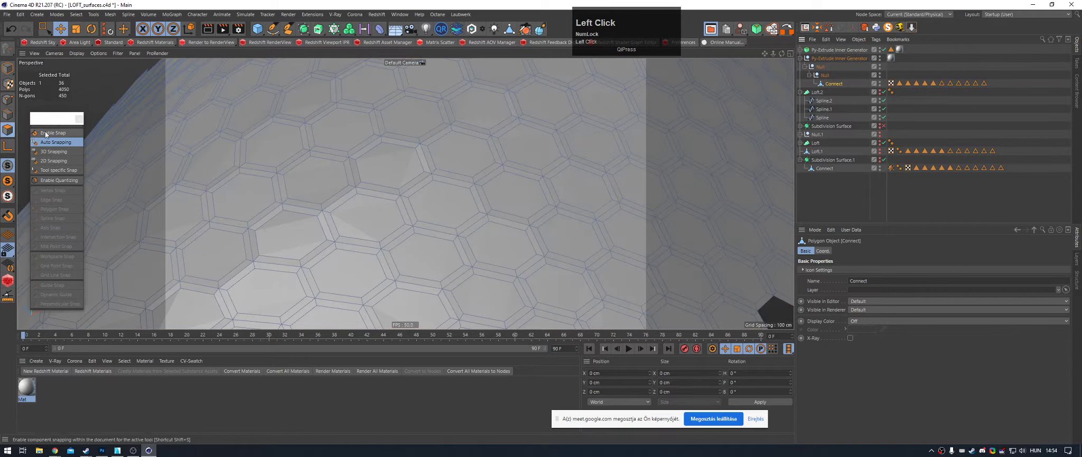
left_click(936, 84)
left_click(907, 83)
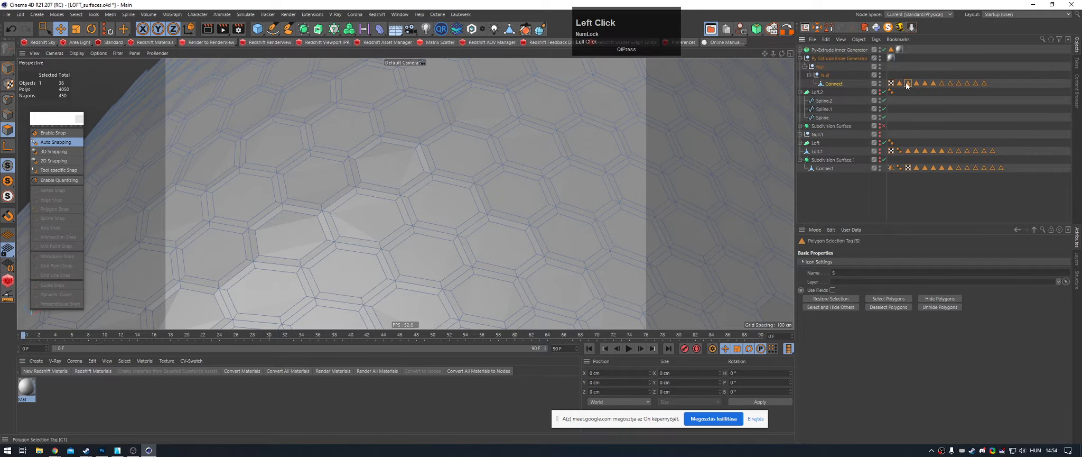
double_click(908, 83)
right_click_drag(492, 137, 472, 144, "alt")
left_click_drag(472, 144, 468, 150, "alt")
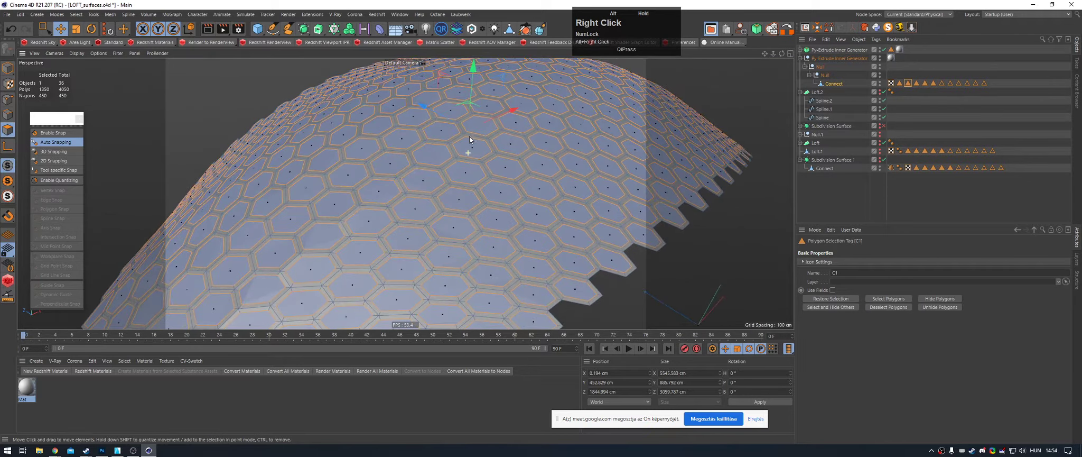
right_click_drag(469, 149, 430, 142, "alt")
left_click_drag(429, 140, 582, 141, "alt")
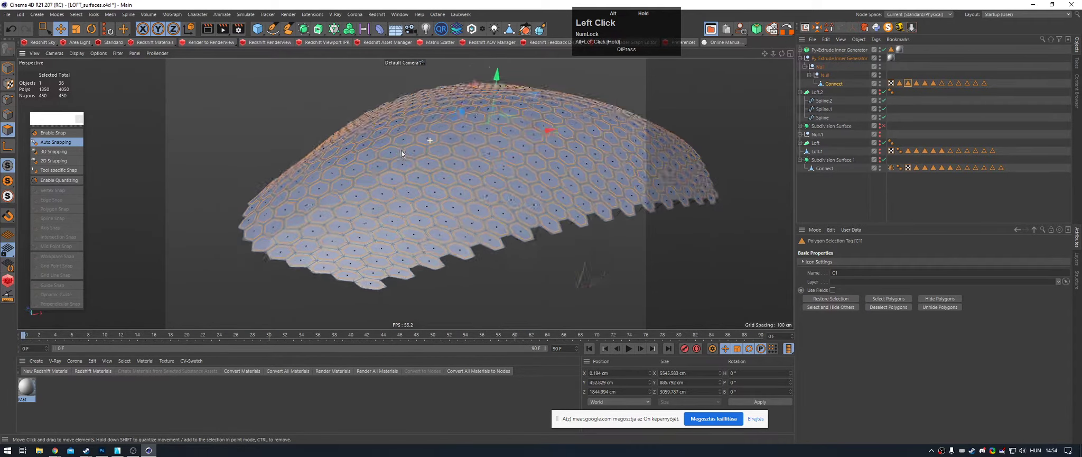
right_click_drag(581, 140, 610, 150, "alt")
scroll(500, 159, "down", 3)
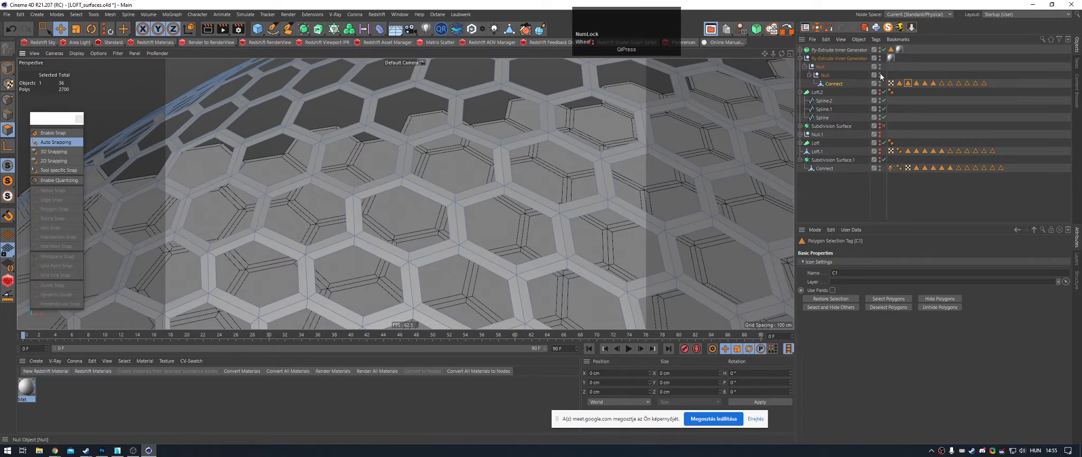
left_click(882, 49)
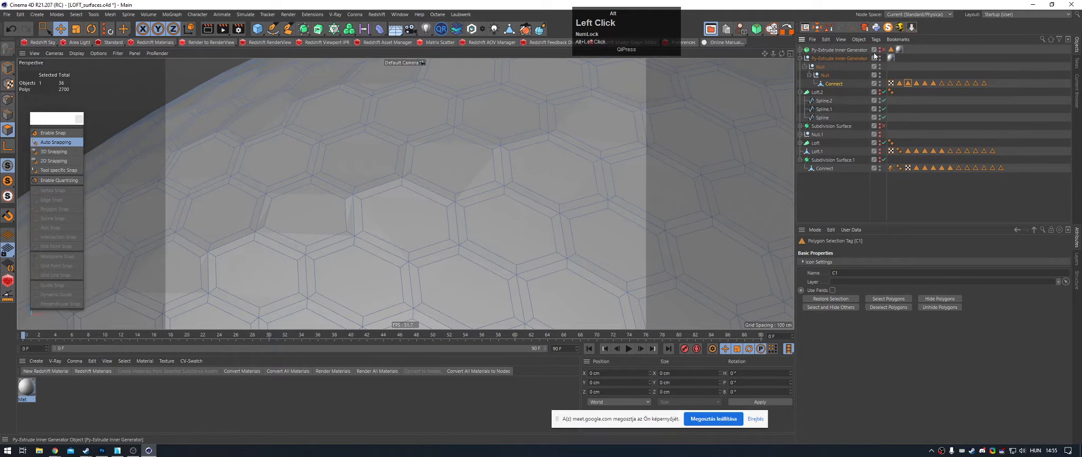
left_click(880, 50, "alt")
Step: Inspect the open honeycomb frame from several angles and select its Connect mesh
right_click_drag(536, 138, 484, 145, "alt")
left_click_drag(484, 145, 563, 168, "alt")
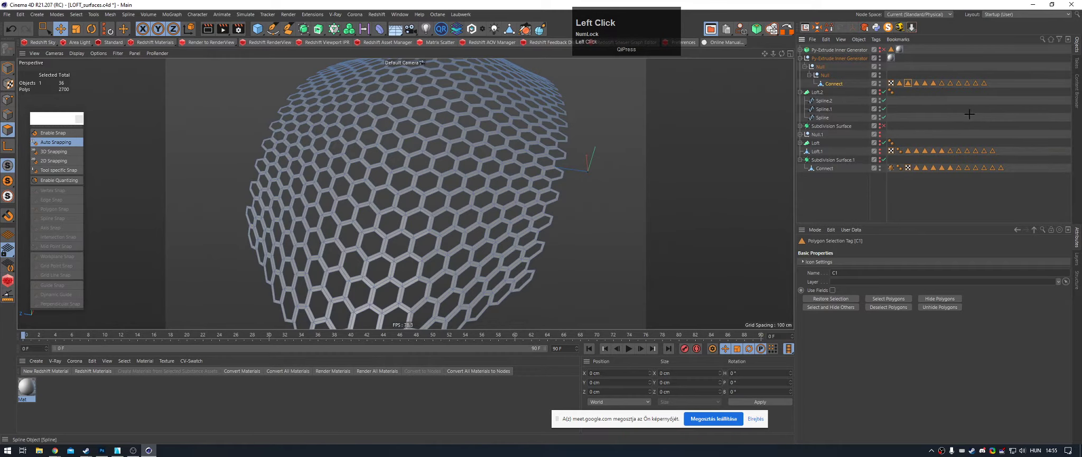
right_click_drag(563, 168, 415, 176, "alt")
left_click_drag(415, 176, 704, 154, "alt")
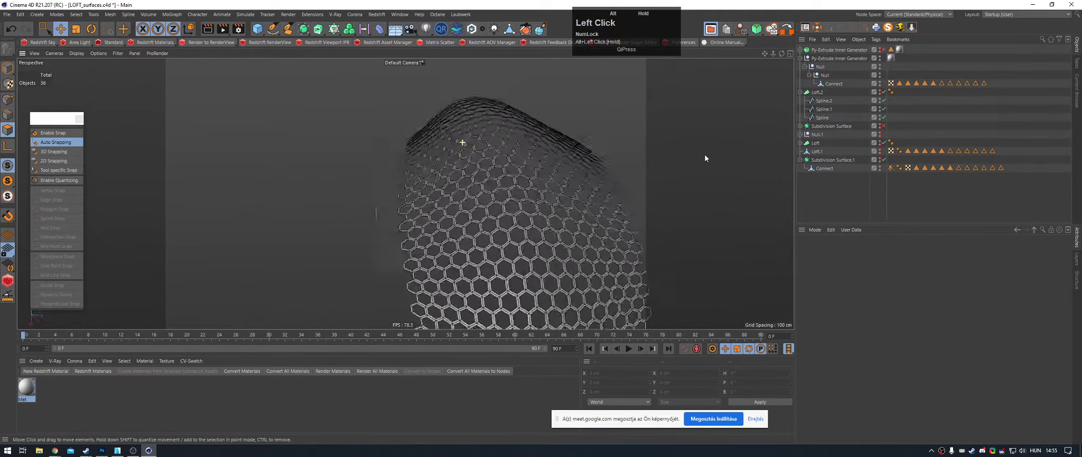
middle_click_drag(705, 154, 565, 143, "alt")
right_click_drag(565, 143, 483, 176, "alt")
left_click(484, 174)
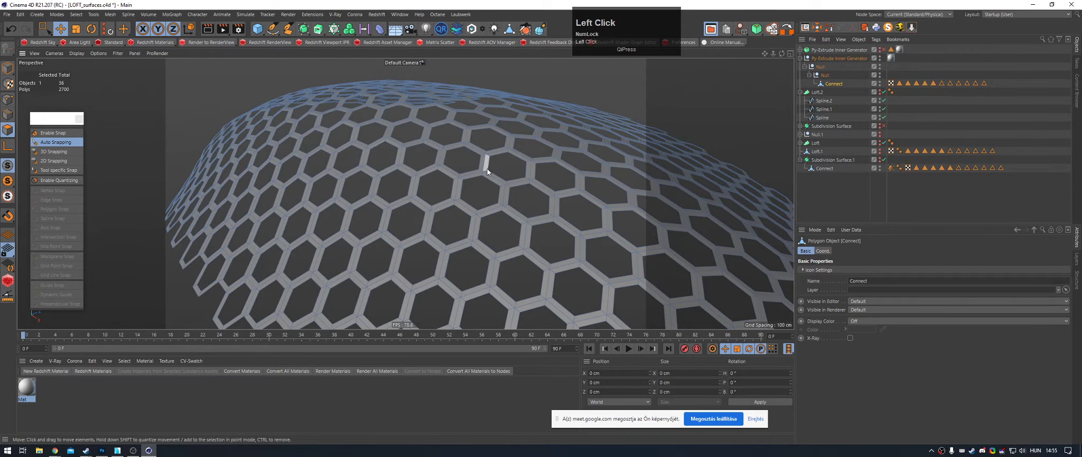
left_click_drag(486, 170, 570, 197, "alt")
right_click_drag(570, 197, 497, 119, "alt")
left_click_drag(497, 119, 503, 138, "alt")
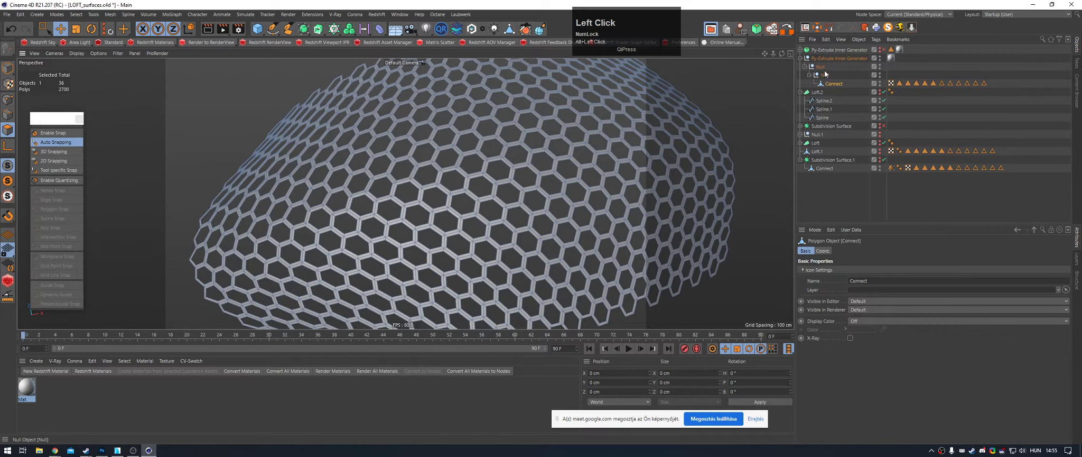
Step: Try a Subdivision Surface over the Connect mesh, view it with Gouraud Shading, and undo it
left_click(305, 29, "alt")
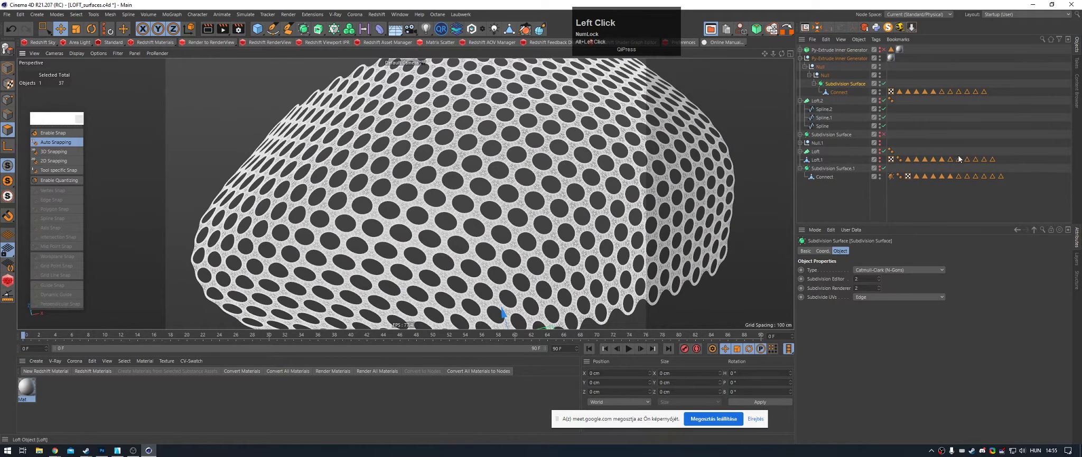
left_click(77, 53)
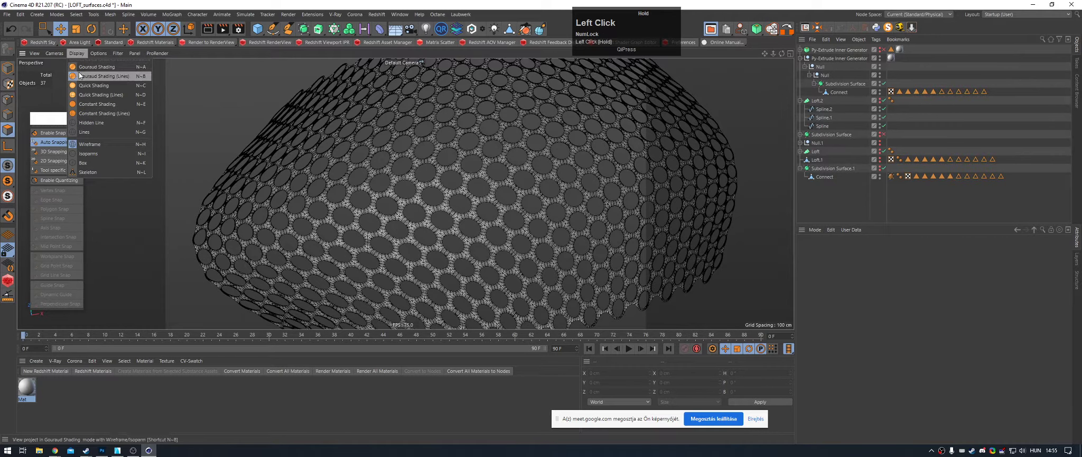
left_click(86, 68)
mouse_move(493, 192)
left_mouse_down("alt")
mouse_move(342, 97)
mouse_move(521, 248)
mouse_move(489, 139)
mouse_move(416, 196)
mouse_move(435, 211)
left_mouse_up("alt")
right_click_drag(435, 211, 370, 185, "alt")
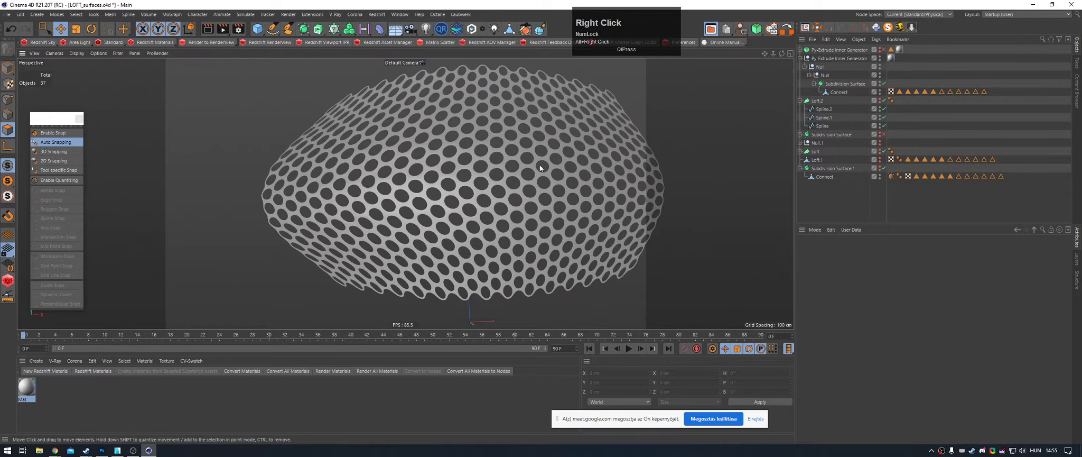
key("ctrl+z")
key("ctrl+z")
Step: Extrude all polygons of the Connect mesh outward by 12.4 cm to thicken the honeycomb frame
right_click_drag(432, 176, 558, 183, "alt")
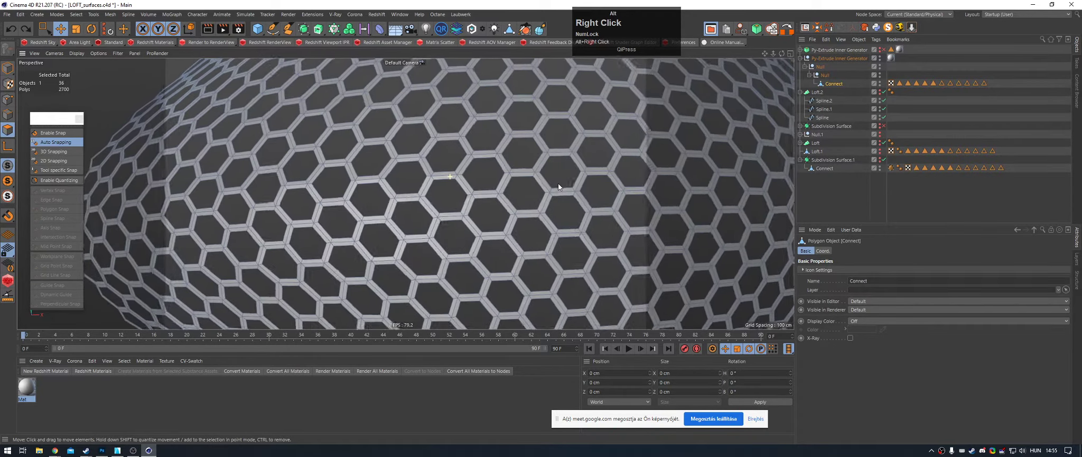
left_click_drag(558, 183, 392, 197, "alt")
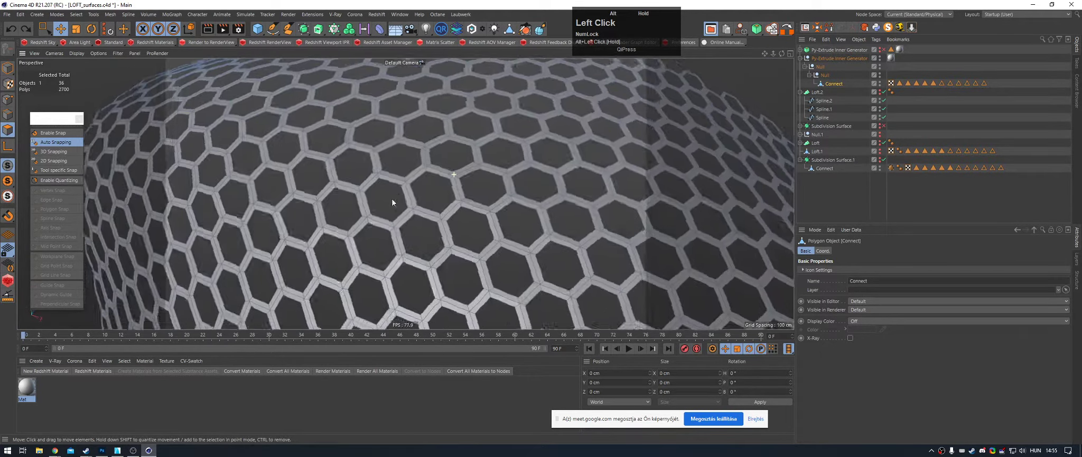
right_click_drag(392, 198, 445, 176, "alt")
left_click_drag(445, 176, 467, 128, "alt")
middle_click_drag(468, 128, 496, 157, "alt")
left_click_drag(496, 157, 490, 197, "alt")
key("ctrl+a")
right_click_drag(490, 198, 688, 193, "alt")
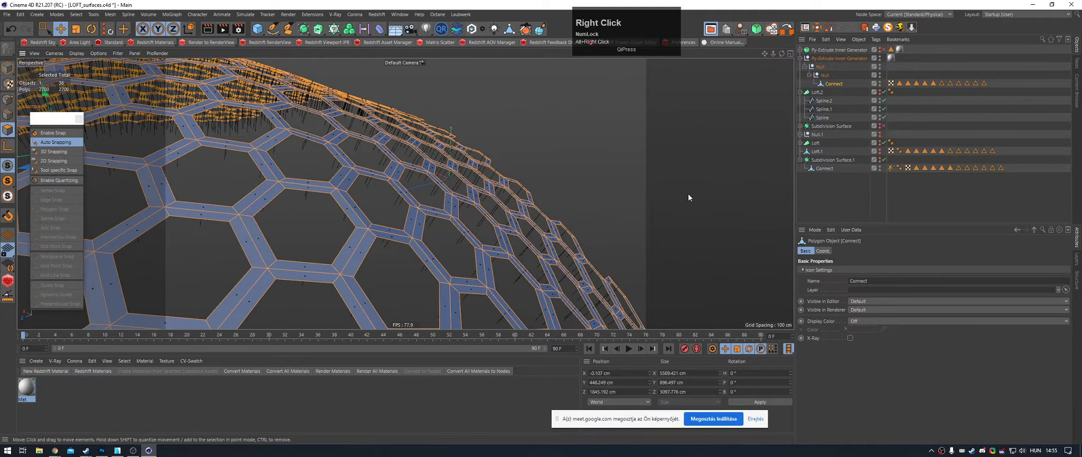
key("d")
left_click_drag(682, 193, 573, 186)
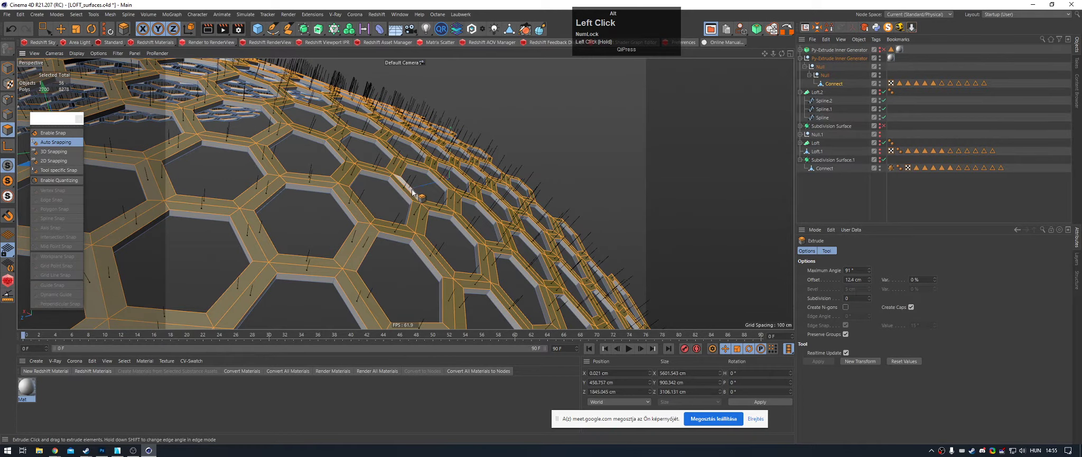
Step: Inspect the thickened honeycomb frame up close and from several angles
left_click_drag(413, 191, 309, 213, "alt")
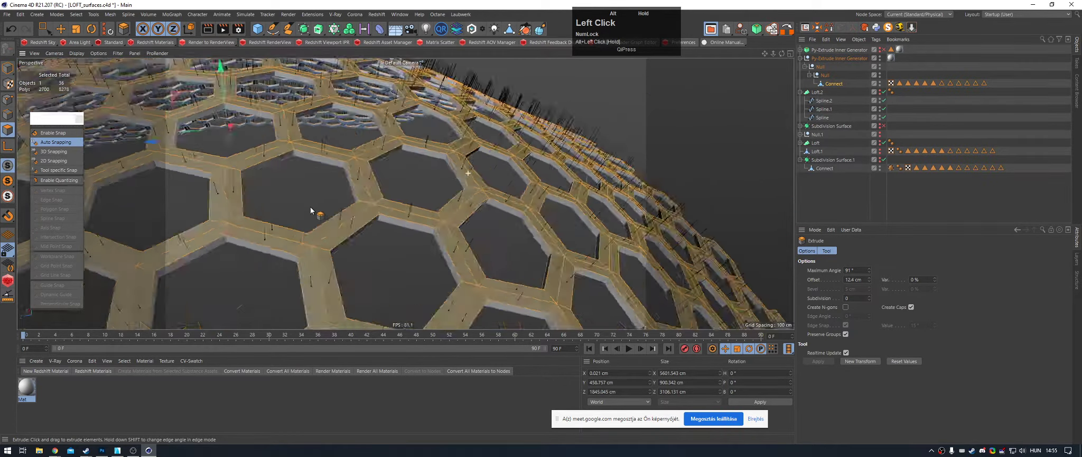
right_click_drag(309, 213, 384, 203, "alt")
left_click_drag(346, 187, 328, 209, "alt")
right_click_drag(329, 209, 264, 211, "alt")
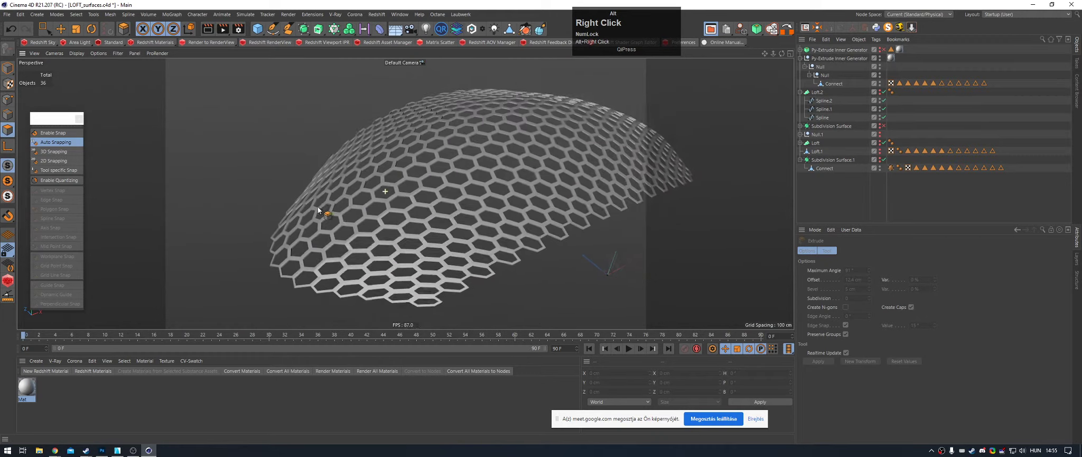
left_click_drag(452, 172, 539, 114, "alt")
key("e")
middle_click_drag(539, 113, 486, 139, "alt")
mouse_move(486, 139)
left_mouse_down("alt")
mouse_move(395, 69)
mouse_move(361, 61)
mouse_move(325, 69)
mouse_move(305, 90)
mouse_move(396, 105)
mouse_move(488, 147)
mouse_move(491, 126)
left_mouse_up("alt")
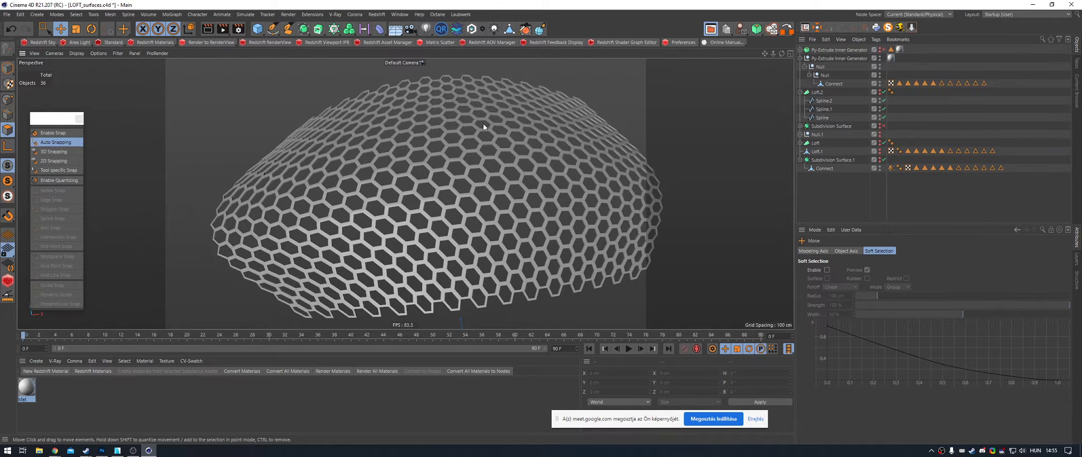
scroll(385, 155, "down", 5)
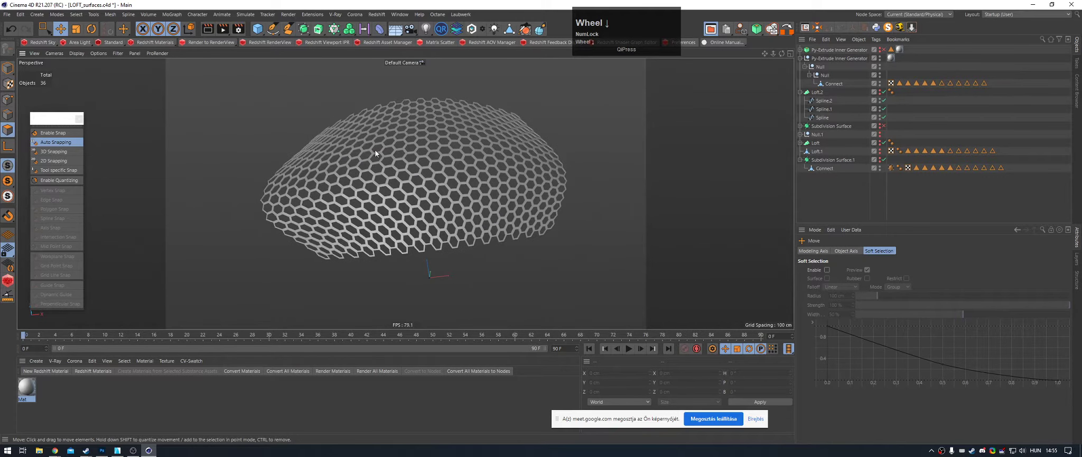
left_click_drag(375, 149, 452, 142, "alt")
middle_click(427, 131, "alt")
middle_click_drag(451, 142, 427, 164, "alt")
right_click_drag(427, 164, 467, 187, "alt")
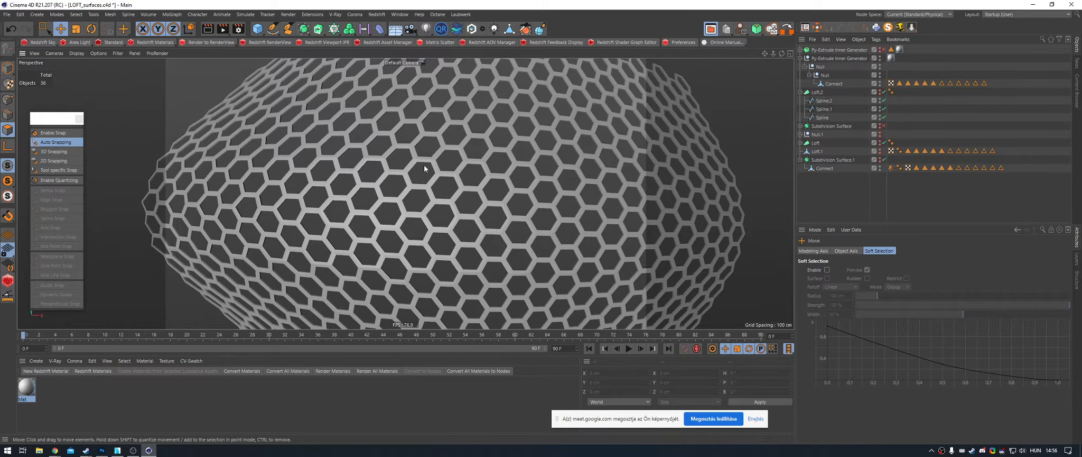
scroll(406, 167, "up", 2)
Step: Undo the extrusion and the panel removal, and delete the converted copy of the Py-Extrude Inner Generator
key("ctrl+z")
key("ctrl+z")
key("ctrl+z")
key("ctrl+z")
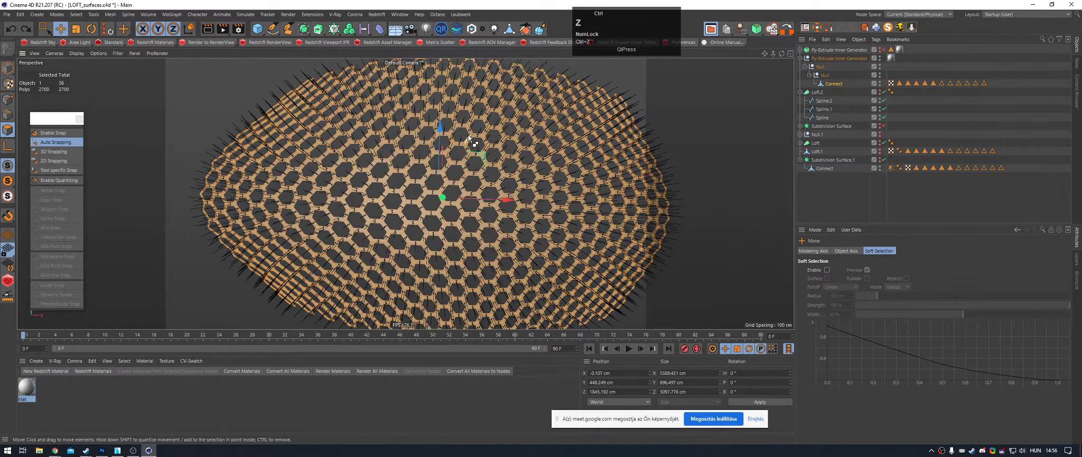
key("ctrl+z")
key("ctrl+z")
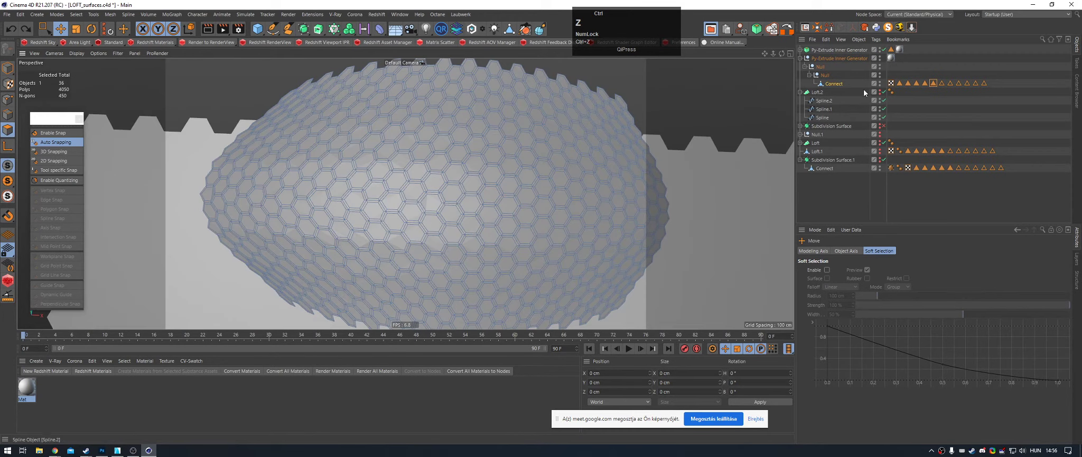
key("Delete")
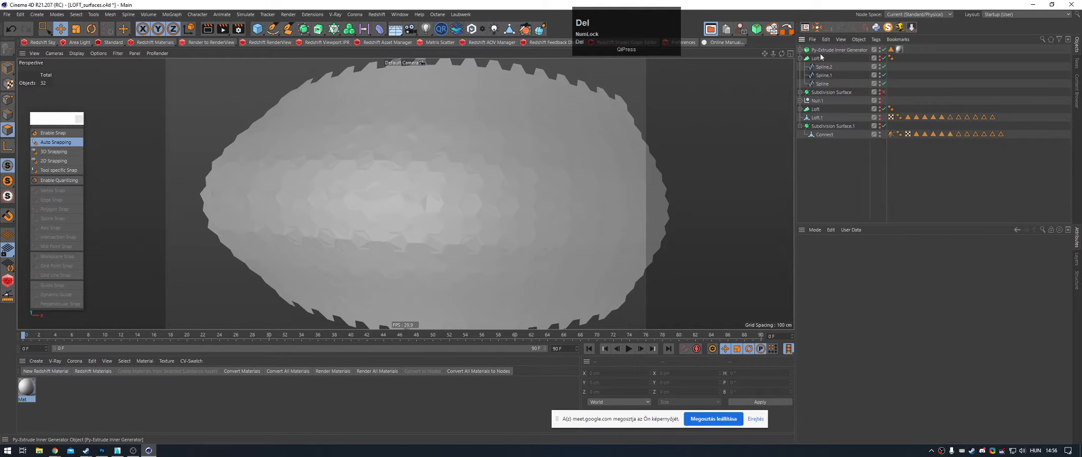
Step: Take the Null out of the remaining Py-Extrude Inner Generator and delete the generator
left_click(818, 58)
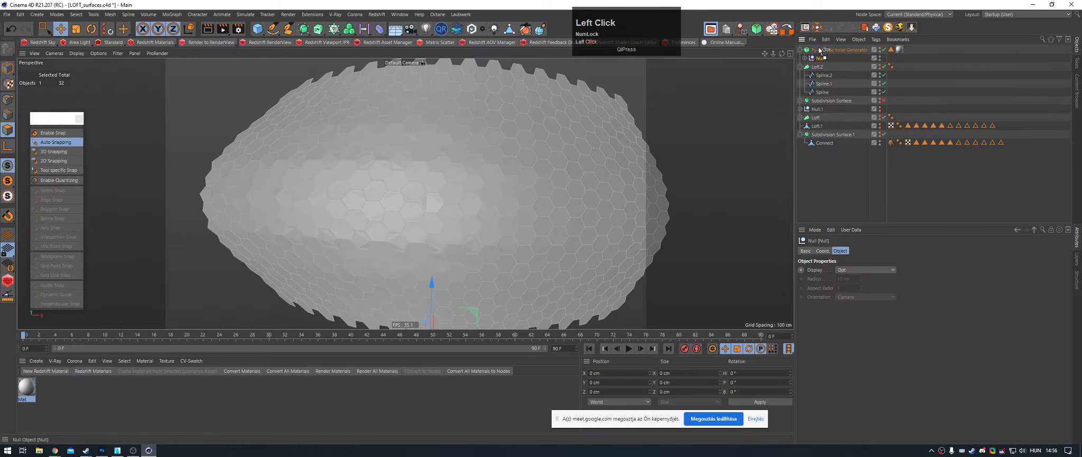
left_click_drag(820, 51, 839, 74)
key("Delete")
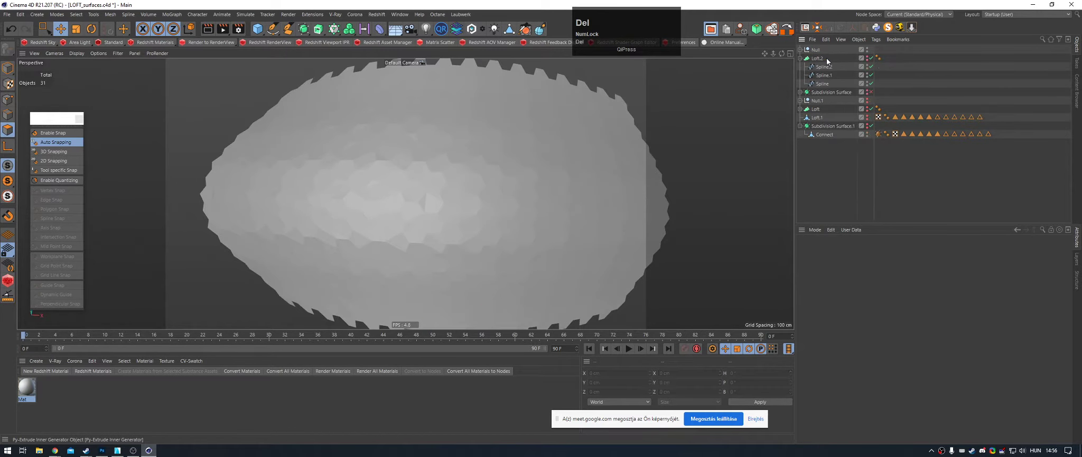
Step: Convert the Null's current state to a new object, select its Connect mesh and hide the original Null
left_click(801, 49)
left_click(809, 51)
mouse_move(519, 167)
left_mouse_down("alt")
mouse_move(464, 117)
mouse_move(587, 214)
mouse_move(523, 173)
left_mouse_up("alt")
left_click(800, 50)
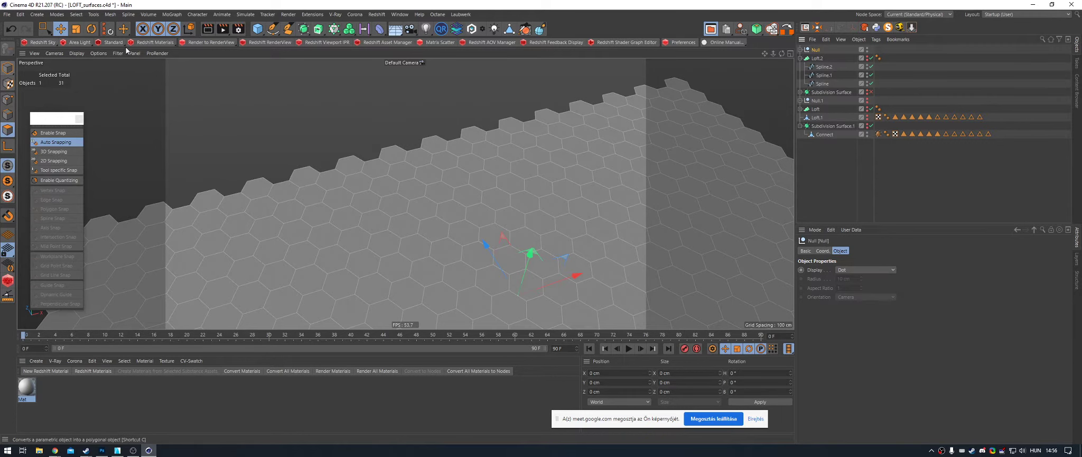
left_click(817, 52)
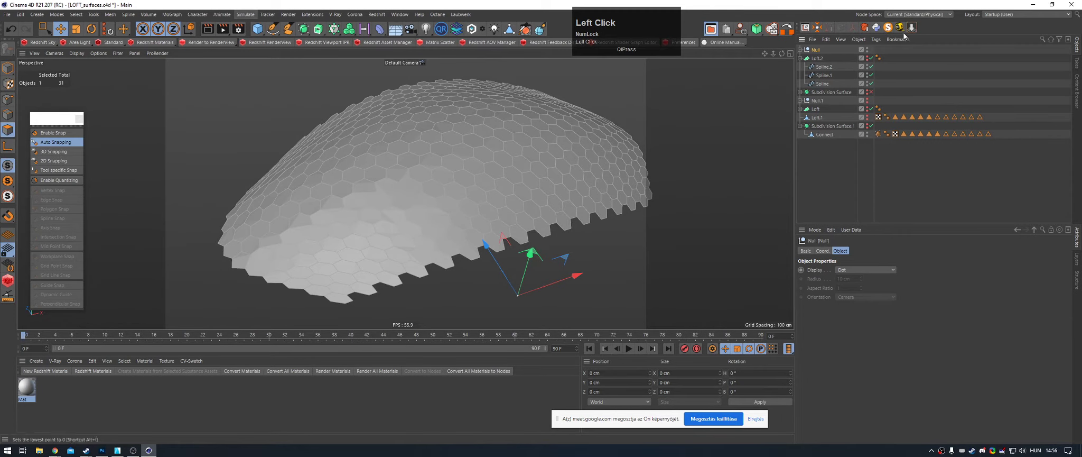
right_click(816, 50)
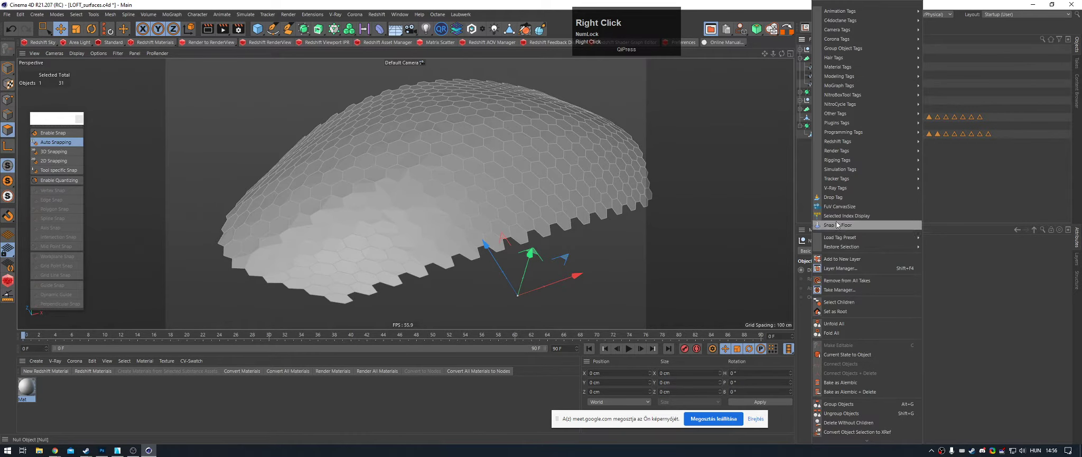
left_click(847, 355)
left_click(801, 50)
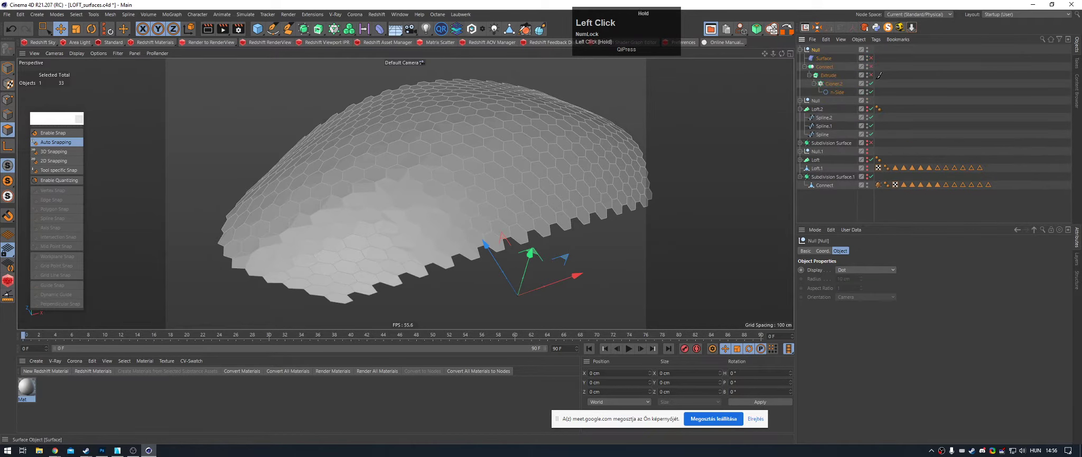
left_click(801, 49)
left_click(801, 58)
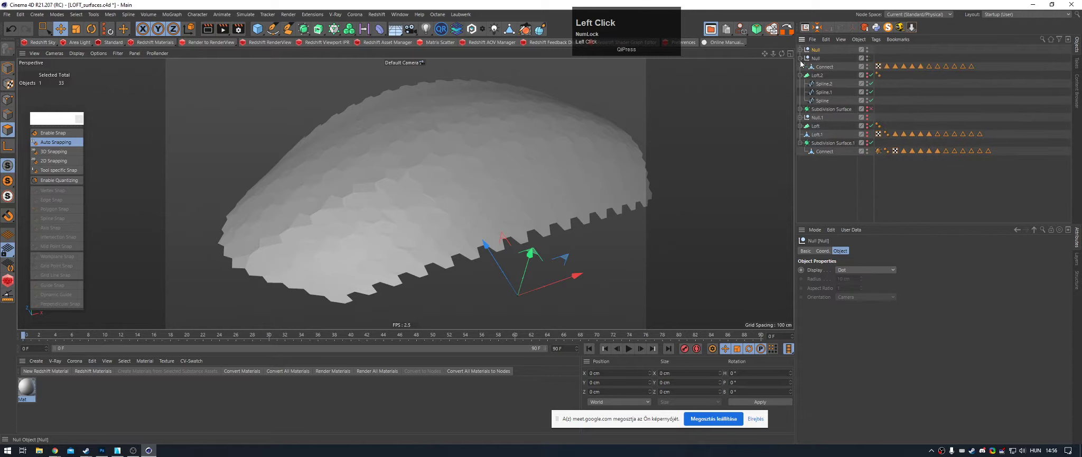
left_click(825, 67)
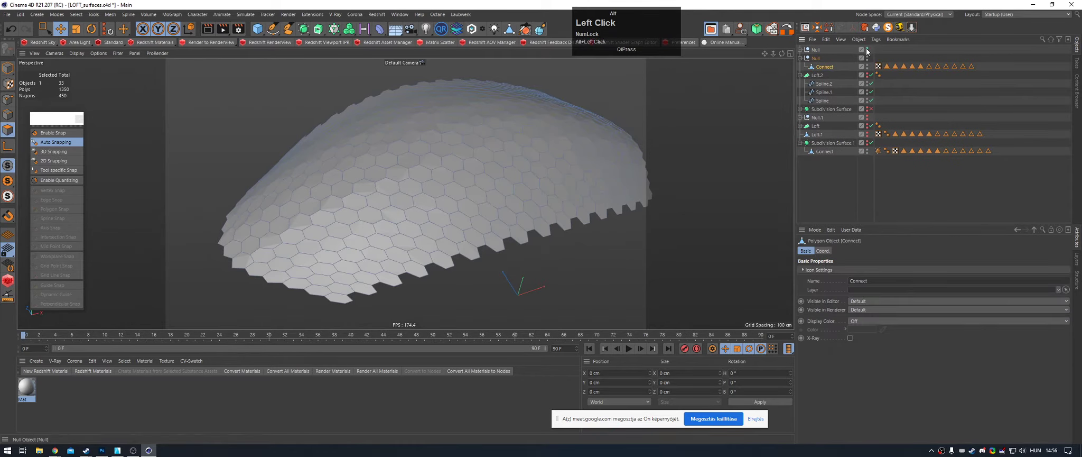
Step: Select all hexagonal polygons of the converted Connect mesh
left_click_drag(463, 121, 513, 150, "alt")
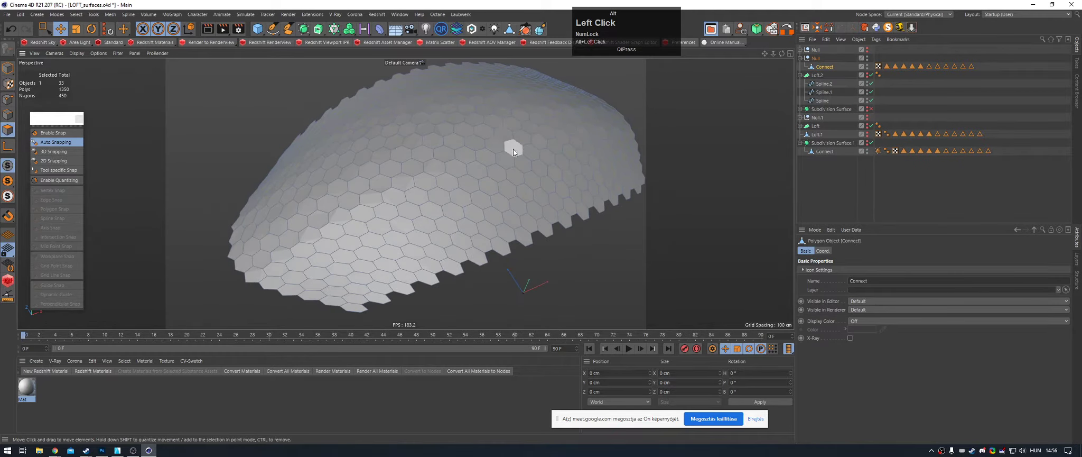
right_click_drag(441, 149, 490, 137, "alt")
left_click(137, 116)
key("ctrl+a")
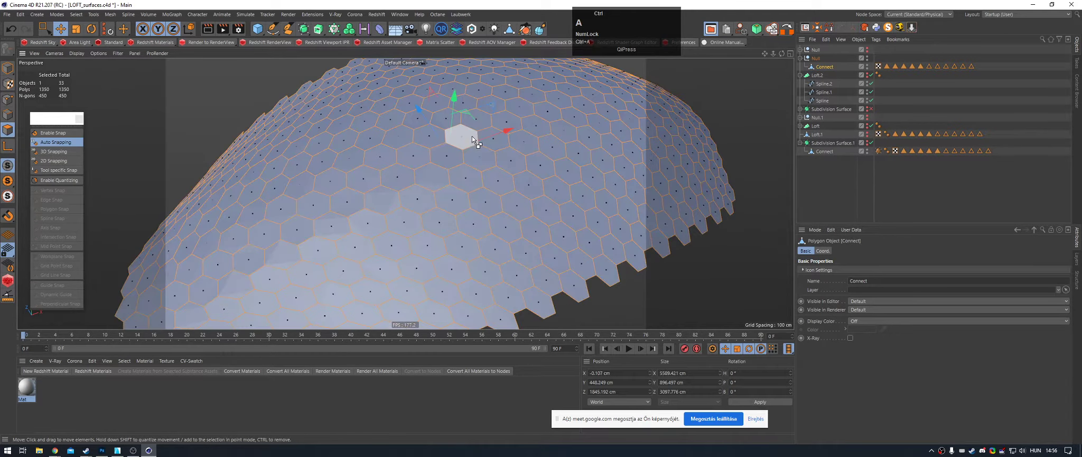
right_click_drag(421, 138, 502, 136, "alt")
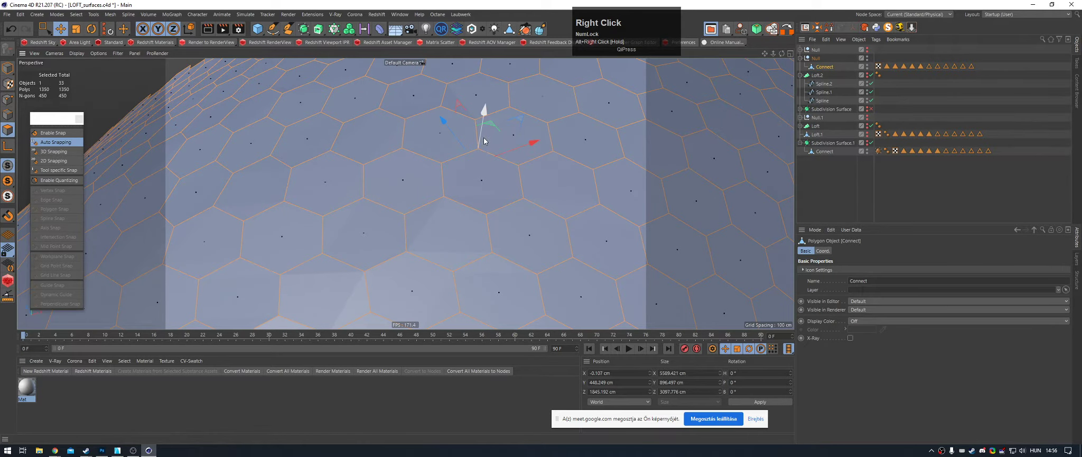
scroll(505, 142, "up", 3)
key("i")
left_click_drag(603, 162, 613, 184)
key("ctrl+z")
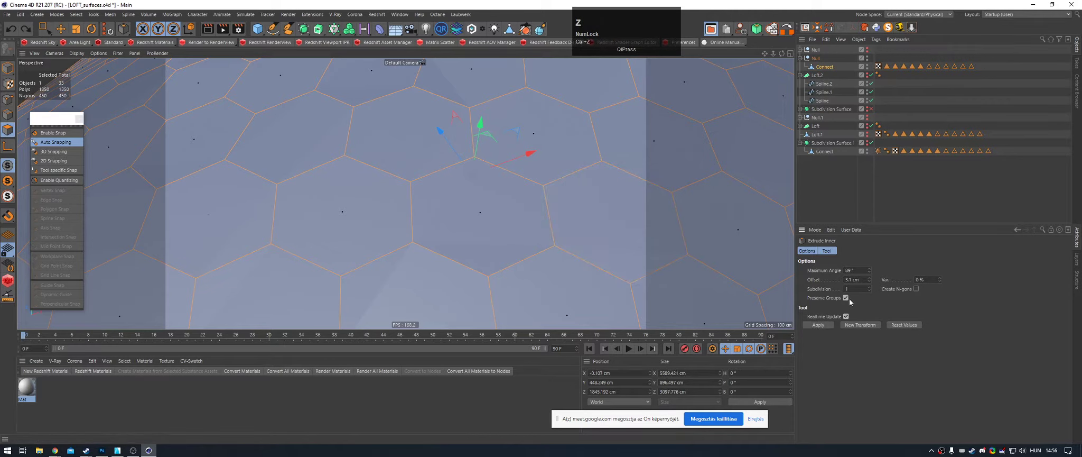
Step: Inset each hexagon separately by about 9.8 cm with Extrude Inner, with Preserve Groups turned off
left_click(847, 298)
left_click_drag(653, 148, 660, 148)
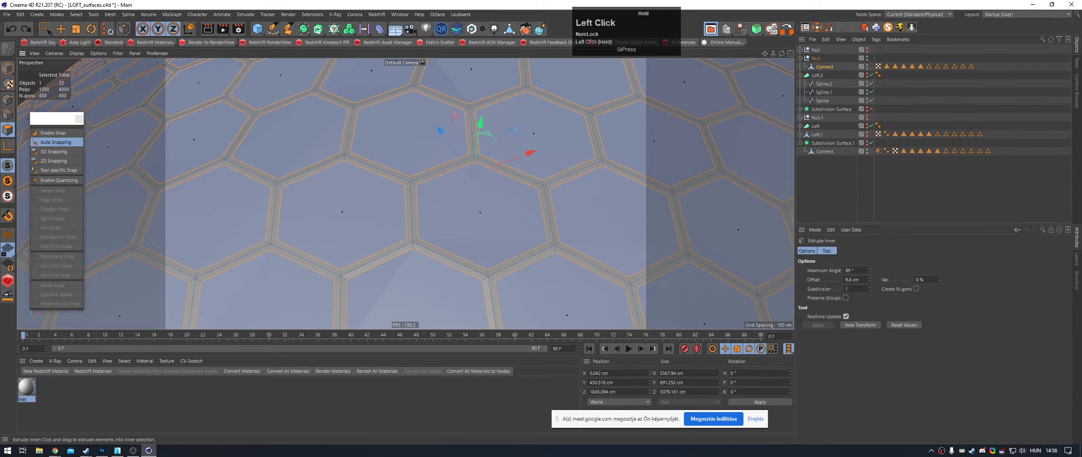
scroll(455, 133, "down", 10)
right_click_drag(401, 130, 504, 137, "alt")
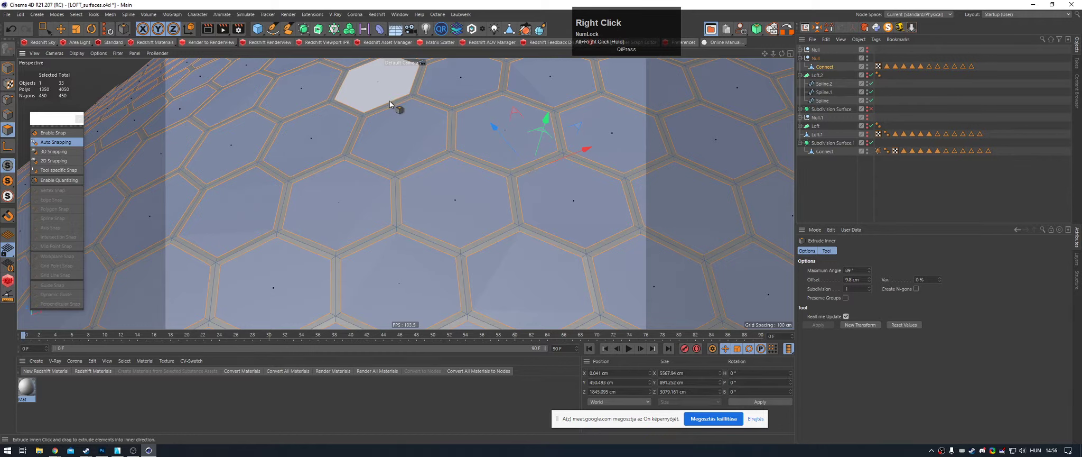
Step: Delete the selected inner polygons of the Connect mesh, leaving an open hexagonal frame
left_click(8, 115)
left_click(8, 129)
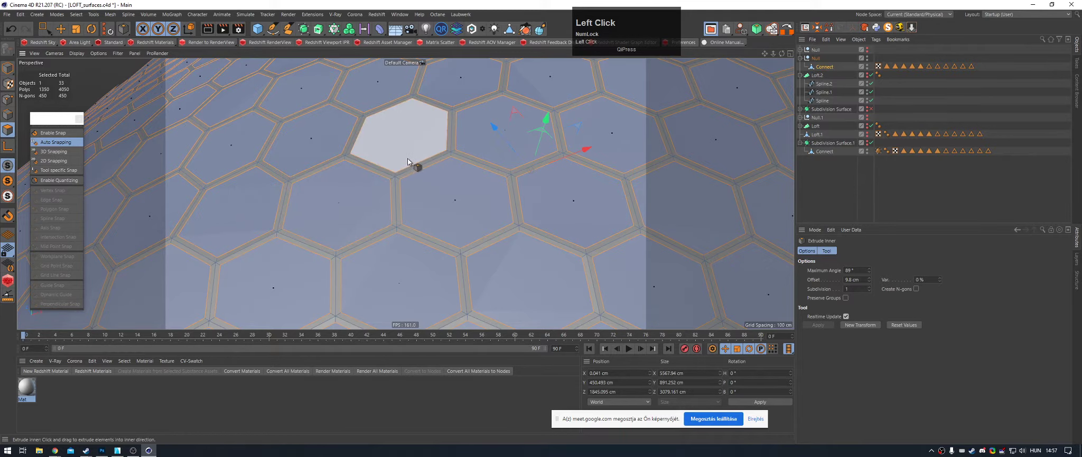
key("Delete")
scroll(374, 155, "down", 5)
right_click_drag(374, 155, 447, 117, "alt")
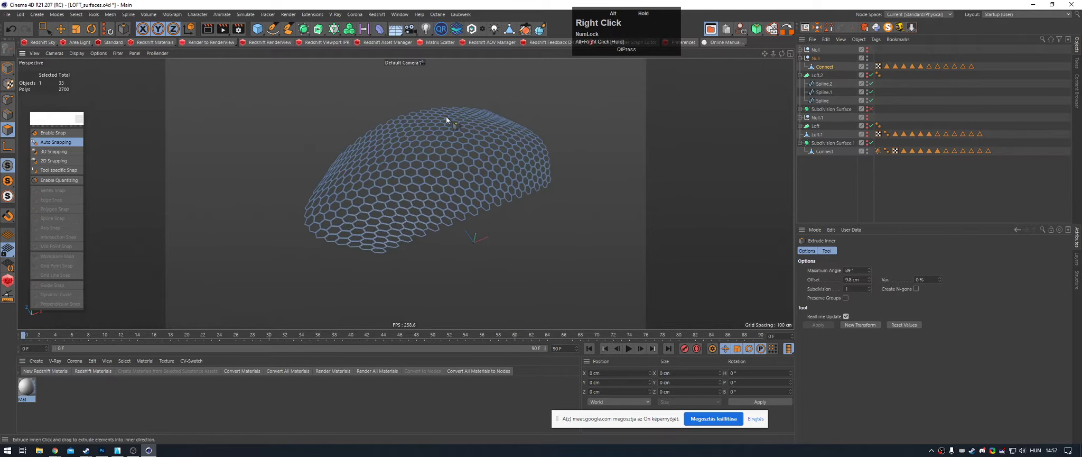
left_click_drag(447, 117, 409, 161, "alt")
right_click_drag(409, 162, 383, 139, "alt")
Step: Switch the Connect mesh to edge editing and activate the Brush tool in Smooth mode
left_click(8, 115)
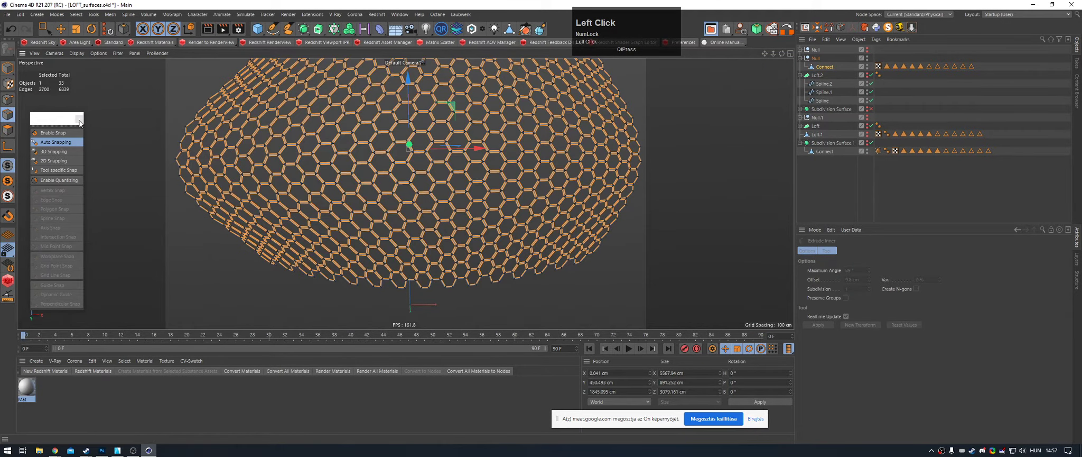
right_click_drag(316, 155, 406, 161, "alt")
mouse_move(406, 161)
left_mouse_down("alt")
mouse_move(407, 78)
mouse_move(400, 159)
left_mouse_up("alt")
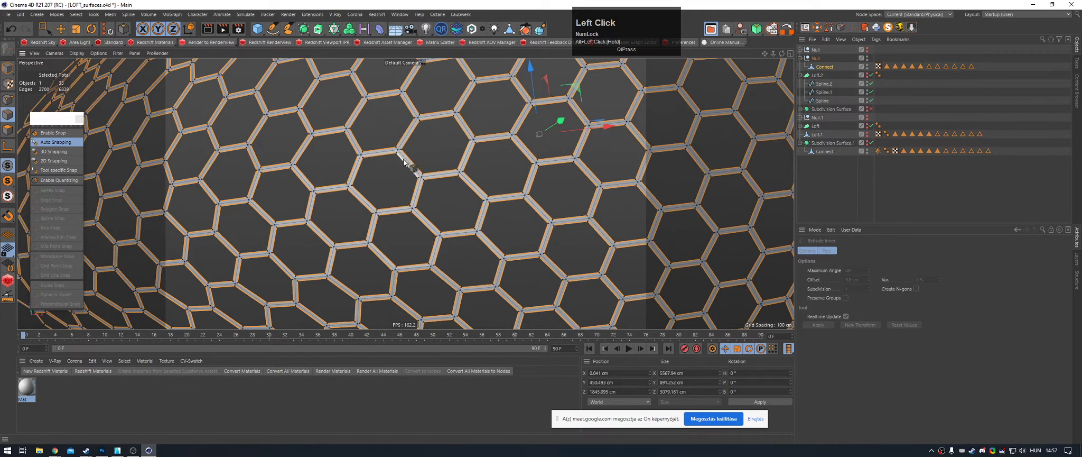
key("e")
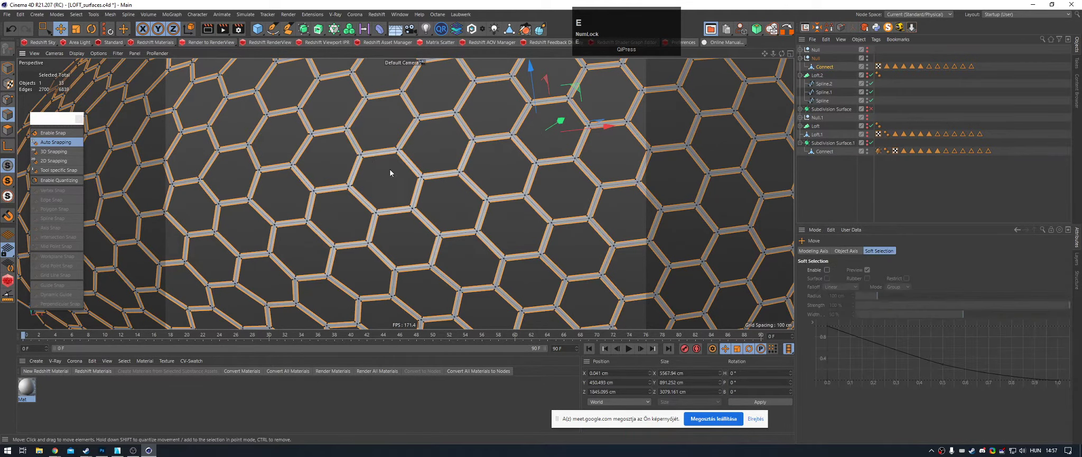
right_click(358, 170)
key("ctrl+z")
right_click_drag(358, 169, 282, 174, "alt")
left_click_drag(385, 178, 370, 134, "alt")
right_click_drag(371, 183, 386, 182, "alt")
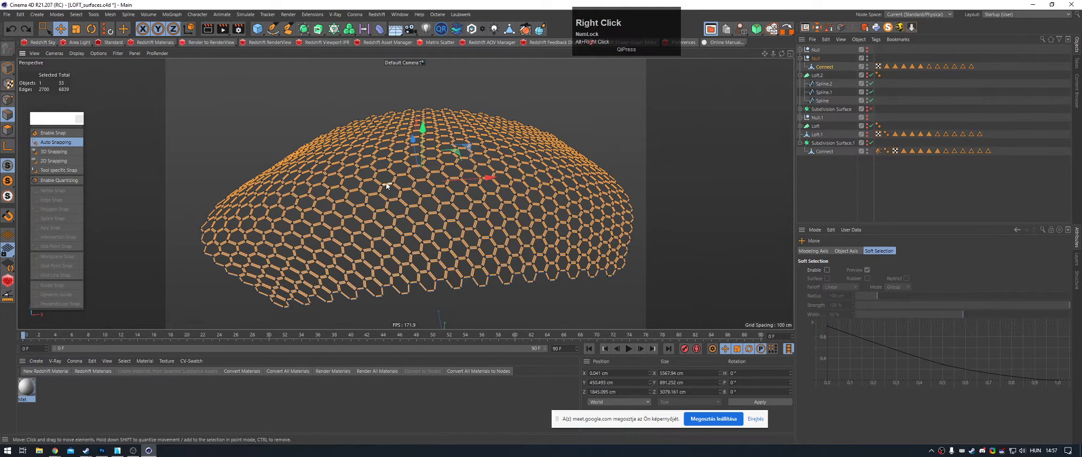
right_click(382, 87)
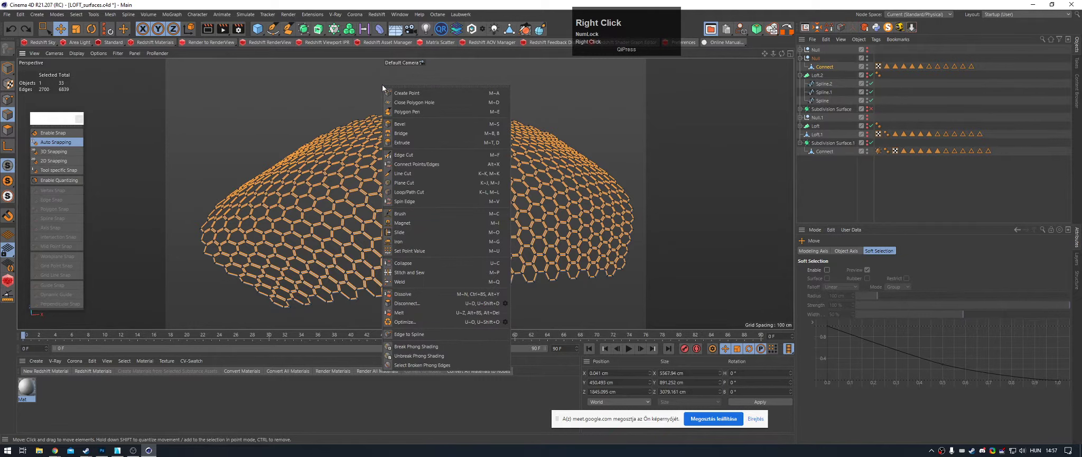
left_click(400, 215)
left_click(908, 270)
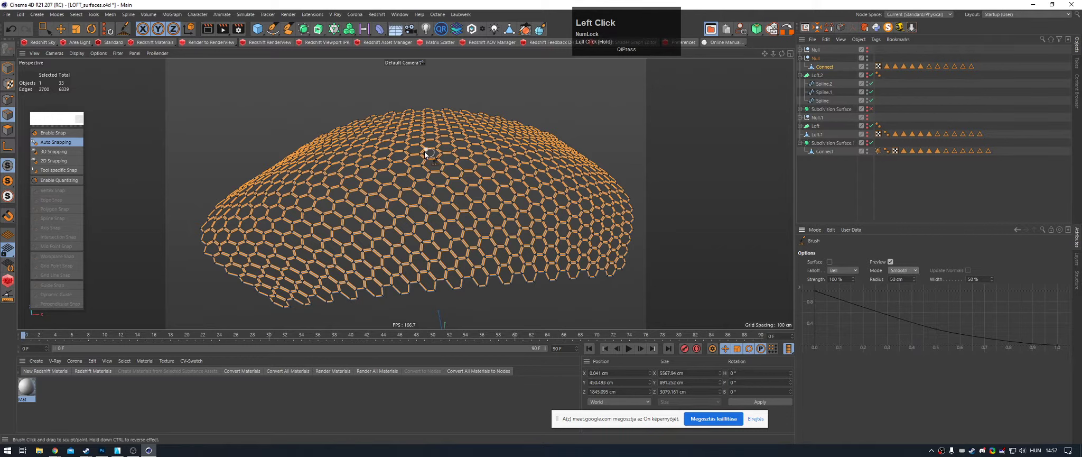
Step: Enlarge the brush radius, smooth areas of the frame so their struts widen, and deselect the mesh
mouse_move(365, 162)
middle_mouse_down()
mouse_move(357, 168)
mouse_move(444, 181)
middle_mouse_up()
left_click_drag(449, 179, 365, 205, "alt")
mouse_move(221, 191)
left_mouse_down()
mouse_move(241, 185)
mouse_move(275, 222)
mouse_move(385, 273)
mouse_move(457, 287)
mouse_move(636, 208)
mouse_move(620, 127)
mouse_move(536, 67)
mouse_move(413, 82)
mouse_move(254, 132)
mouse_move(447, 122)
left_mouse_up()
left_click(843, 181)
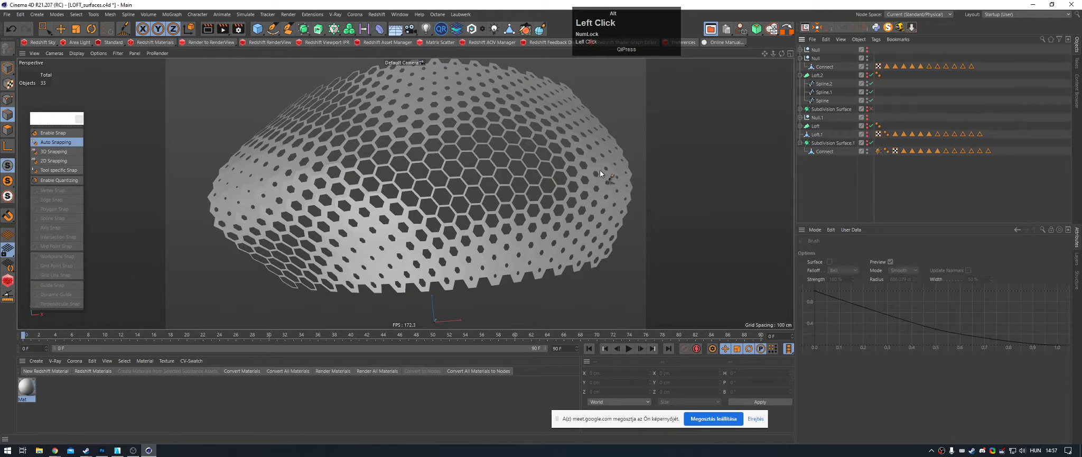
Step: Reselect the Connect mesh and smooth one end of the frame with the Brush so its hexagonal openings shrink further
left_click_drag(523, 170, 495, 137, "alt")
key("e")
right_click_drag(496, 137, 424, 179, "alt")
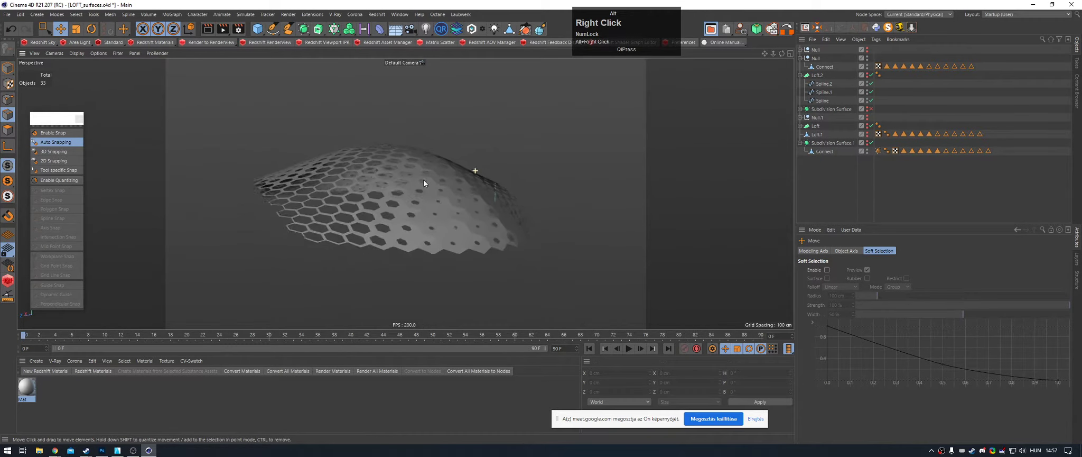
left_click_drag(424, 179, 471, 168, "alt")
right_click_drag(470, 169, 447, 166, "alt")
left_click_drag(447, 166, 473, 192, "alt")
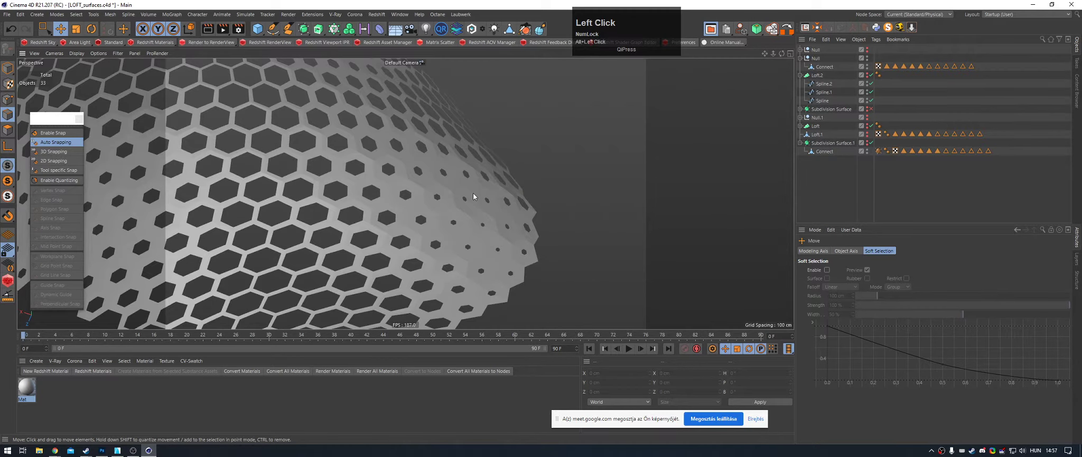
key("ctrl+z")
key("m")
key("c")
mouse_move(536, 247)
left_mouse_down()
mouse_move(503, 244)
mouse_move(468, 206)
left_mouse_up()
left_click_drag(469, 206, 403, 208, "alt")
middle_click_drag(473, 232, 436, 238)
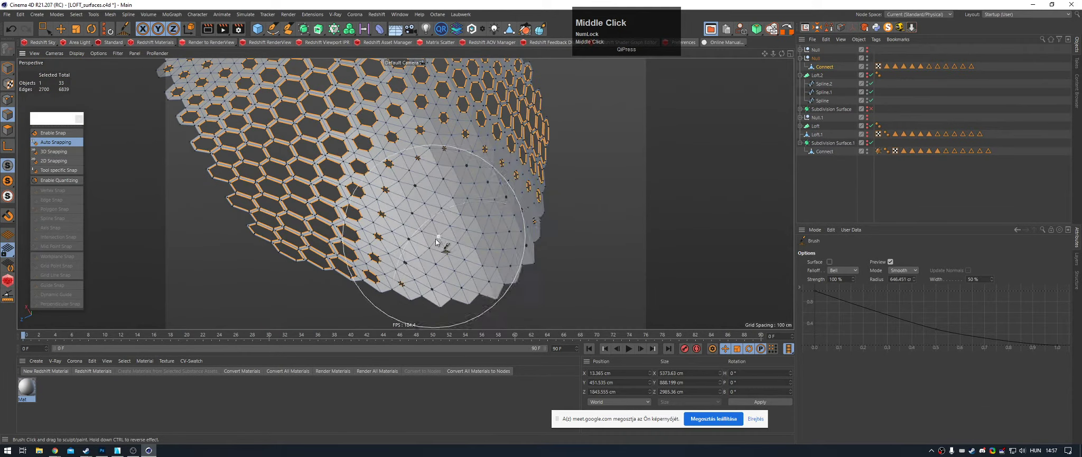
mouse_move(490, 236)
left_mouse_down()
mouse_move(469, 239)
mouse_move(443, 191)
mouse_move(511, 182)
left_mouse_up()
Step: Deselect the mesh and examine the graded openings of the vault from several sides
right_click_drag(511, 182, 438, 205, "alt")
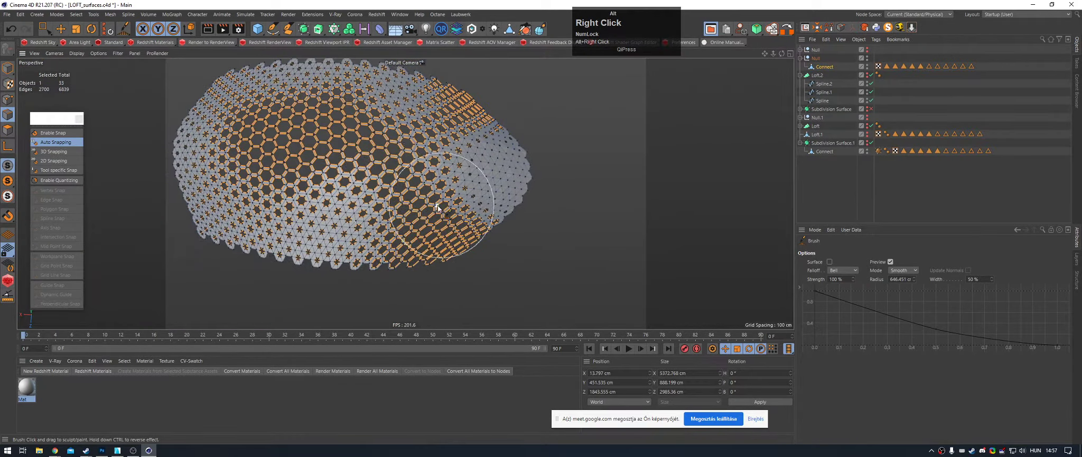
left_click_drag(370, 163, 436, 126, "alt")
scroll(321, 207, "down", 3, "alt")
left_click_drag(320, 208, 454, 204, "alt")
middle_click_drag(454, 204, 374, 181, "alt")
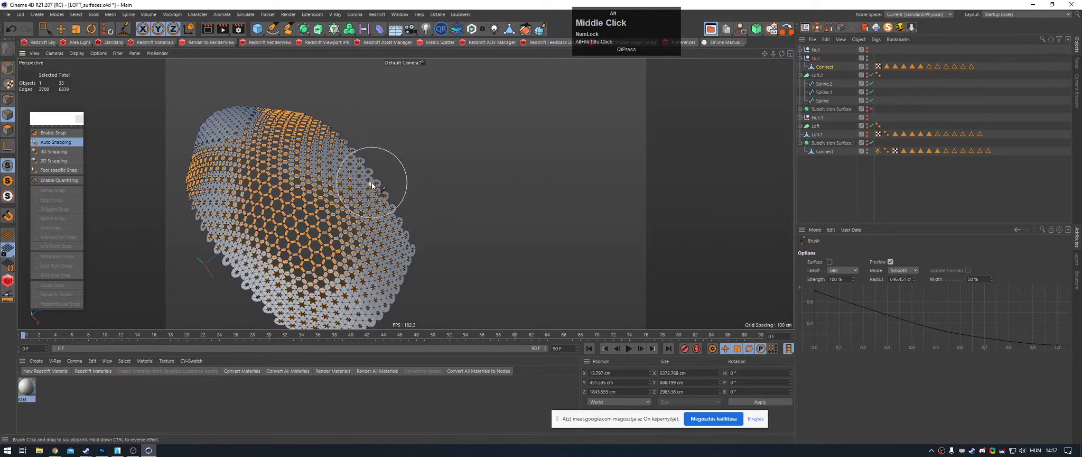
left_click_drag(375, 182, 444, 152, "alt")
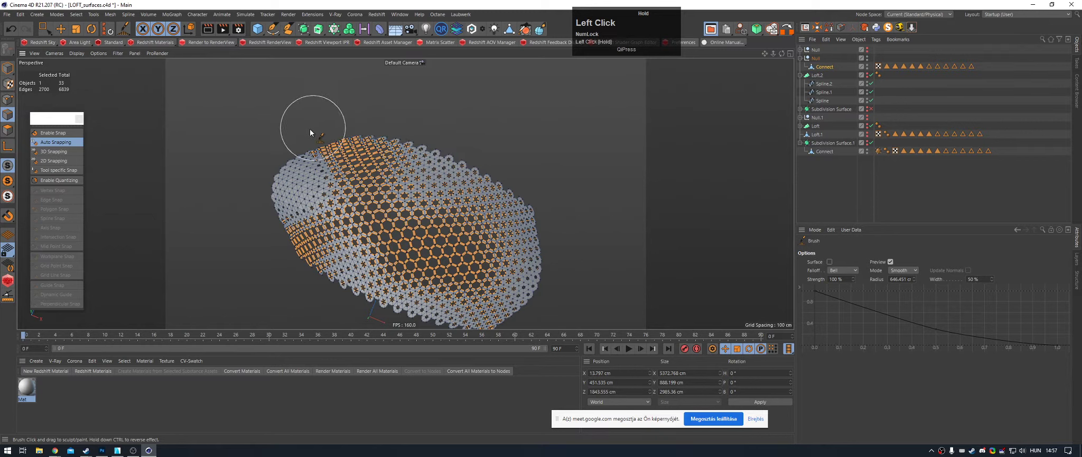
left_click(942, 171)
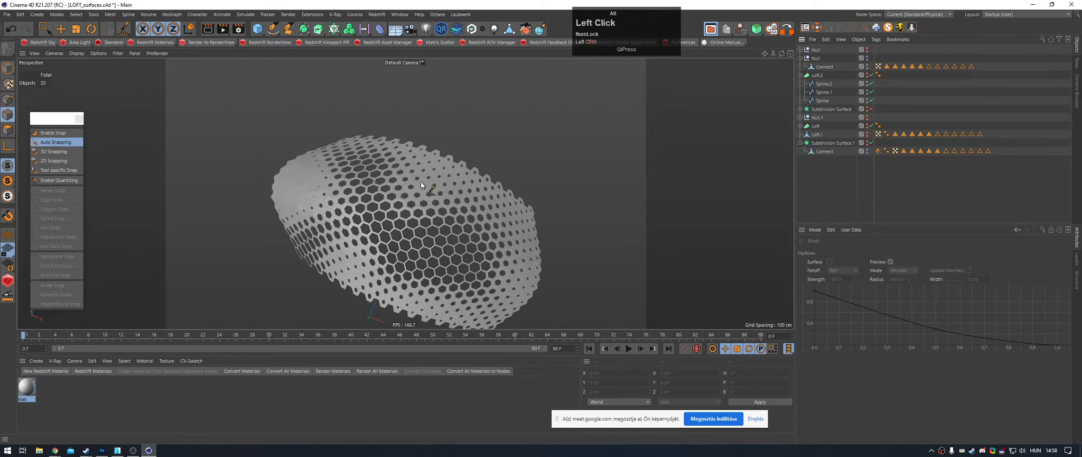
mouse_move(422, 181)
left_mouse_down("alt")
mouse_move(386, 184)
mouse_move(562, 140)
mouse_move(490, 157)
mouse_move(498, 194)
left_mouse_up("alt")
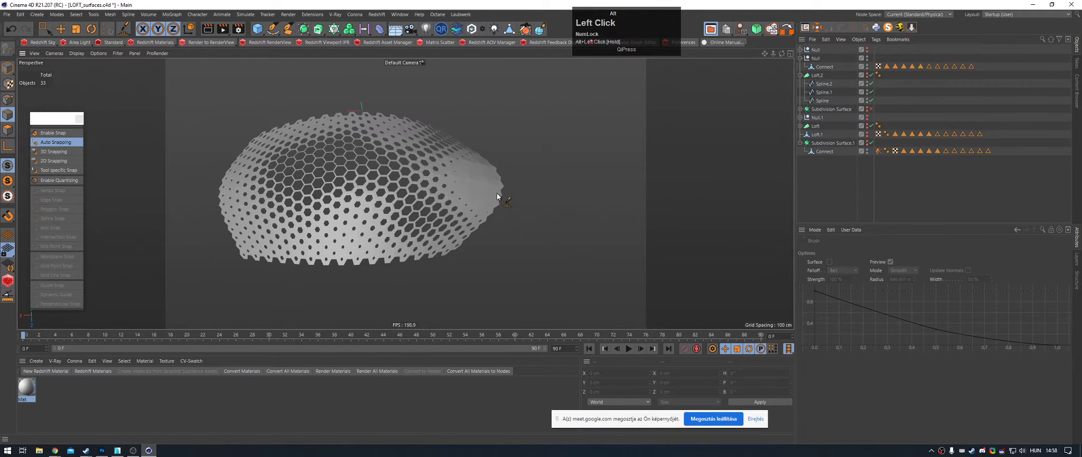
left_click_drag(430, 170, 306, 142, "alt")
right_click_drag(306, 142, 446, 187, "alt")
Step: Select the Connect mesh with the Move tool active and examine its nearly closed openings close up
key("e")
left_click(447, 187)
middle_click_drag(442, 200, 407, 160, "alt")
right_click_drag(407, 159, 529, 196, "alt")
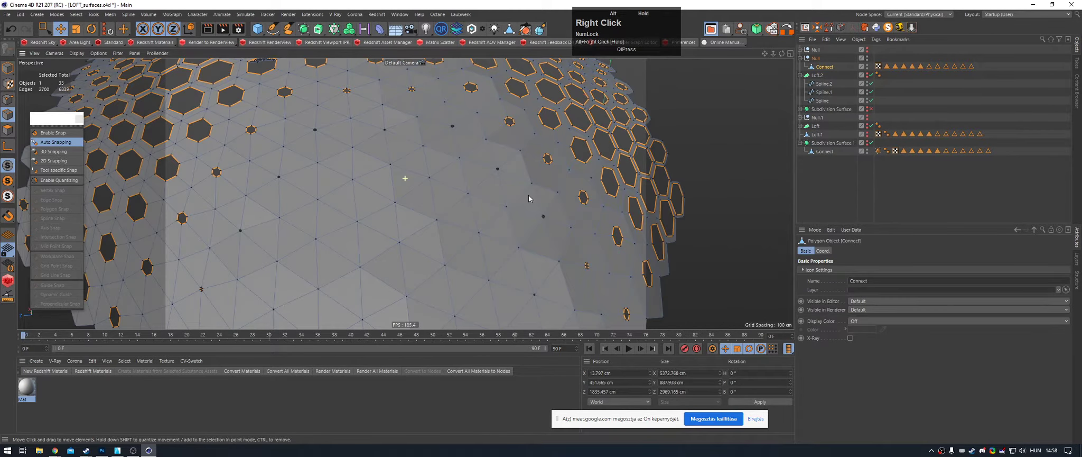
left_click_drag(529, 196, 365, 239, "alt")
right_click_drag(365, 239, 544, 202, "alt")
left_click_drag(543, 202, 448, 187, "alt")
right_click_drag(449, 188, 443, 209, "alt")
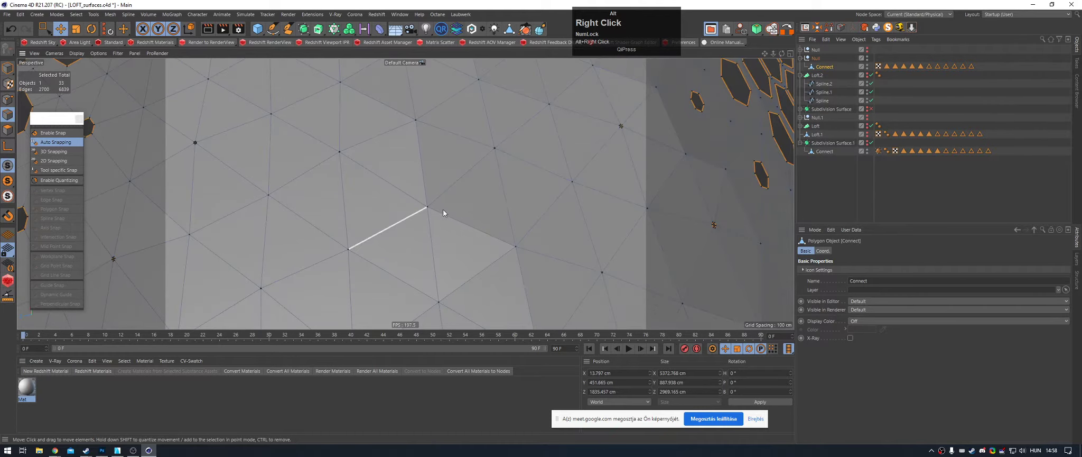
left_click_drag(443, 209, 414, 169, "alt")
right_click_drag(415, 169, 341, 183, "alt")
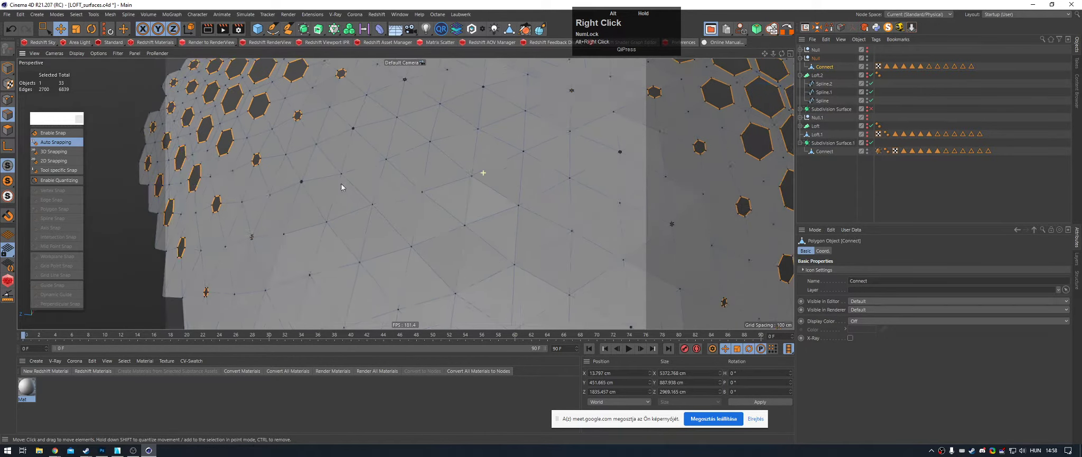
Step: Optimize all points of the Connect mesh in point mode and deselect the object
left_click(8, 99)
key("ctrl+a")
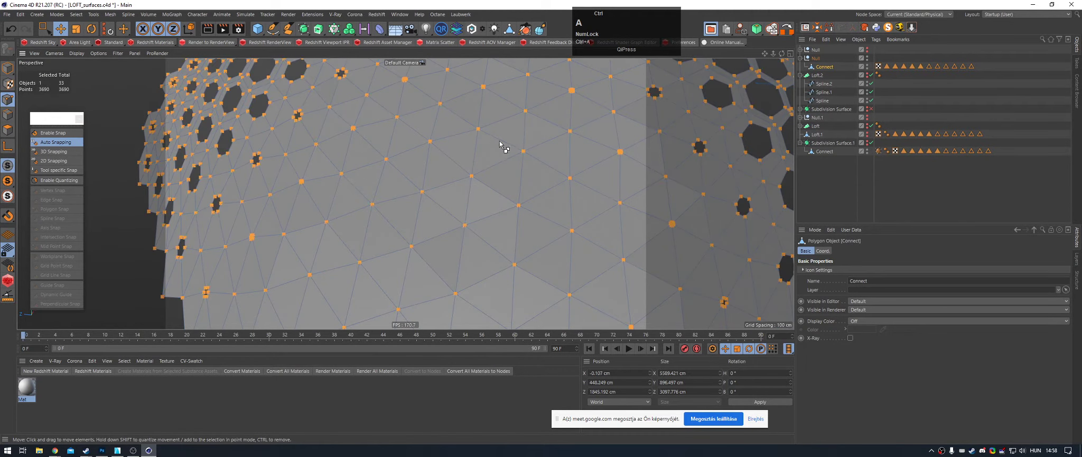
key("u")
key("o")
left_click(993, 184)
right_click_drag(484, 167, 423, 185, "alt")
left_click_drag(489, 161, 555, 163, "alt")
right_click_drag(555, 163, 457, 194, "alt")
left_click_drag(456, 193, 506, 142, "alt")
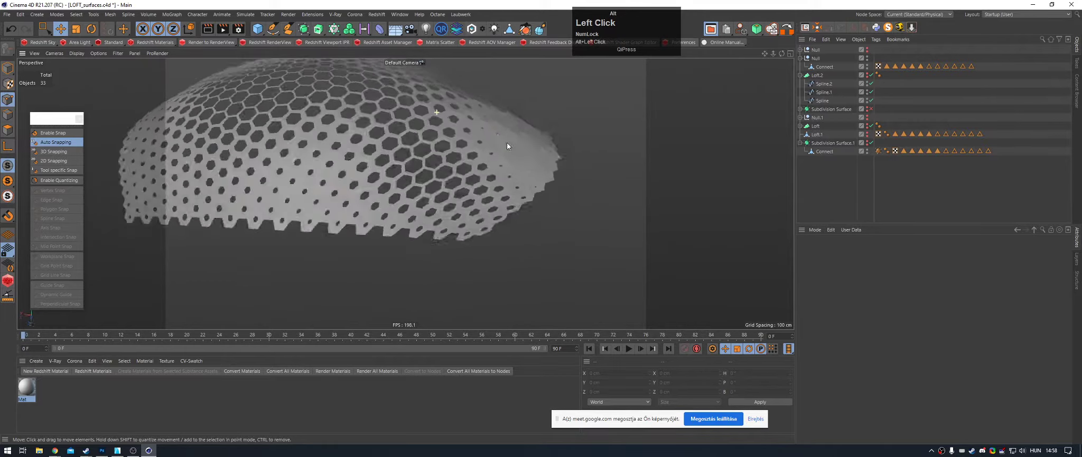
Step: Reselect the Connect mesh and pick two opposite corner points of a tiny opening to check their spacing
right_click_drag(506, 142, 470, 169, "alt")
left_click_drag(470, 170, 425, 242, "alt")
right_click_drag(425, 242, 529, 194, "alt")
key("ctrl+z")
right_click_drag(265, 156, 356, 168, "alt")
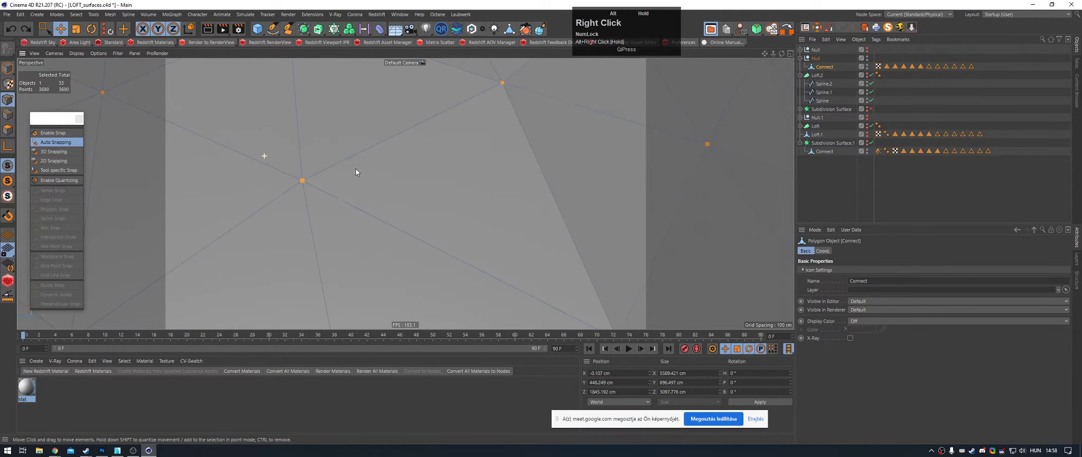
right_click_drag(274, 180, 377, 188, "alt")
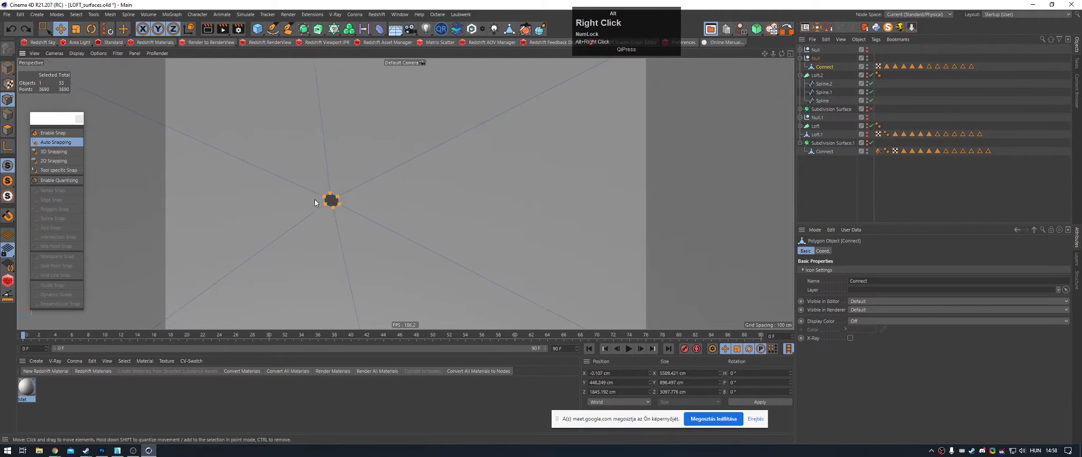
right_click_drag(315, 199, 360, 200, "alt")
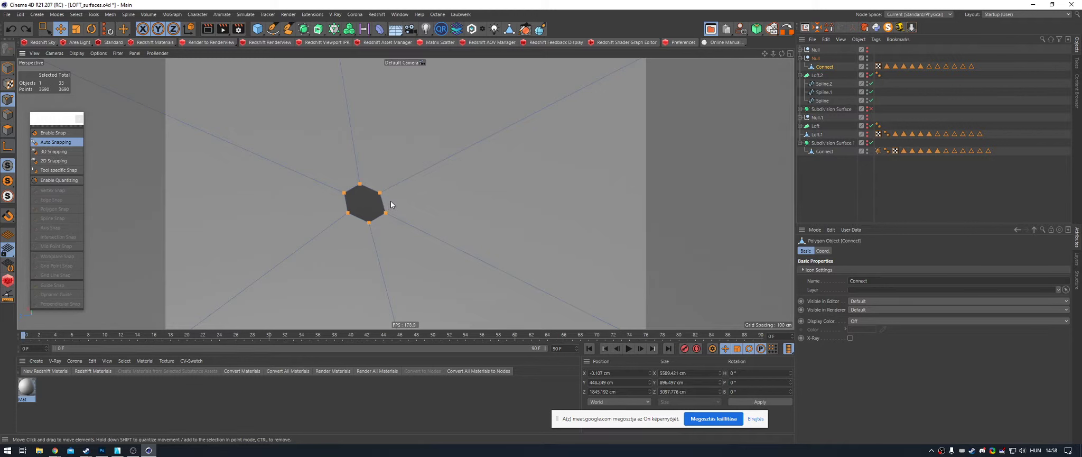
left_click(354, 217)
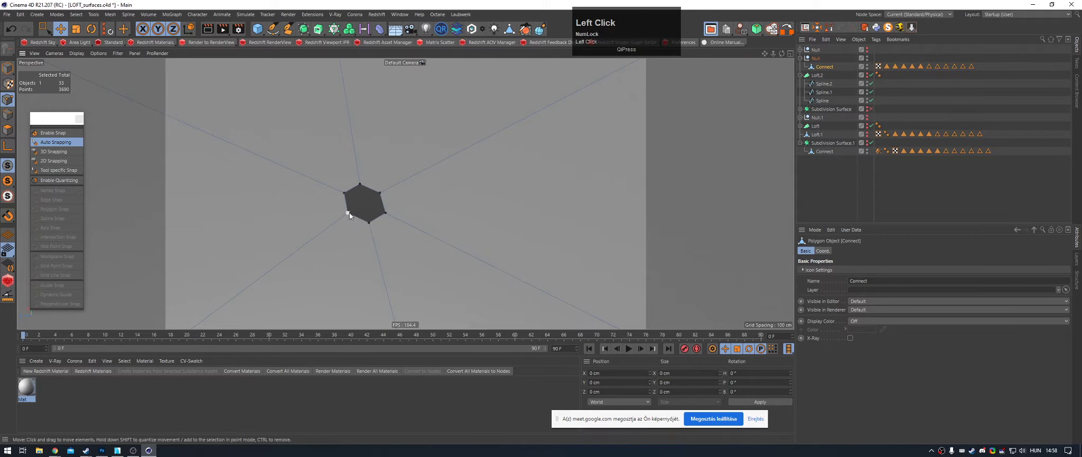
left_click(348, 212)
left_click(380, 193, "shift")
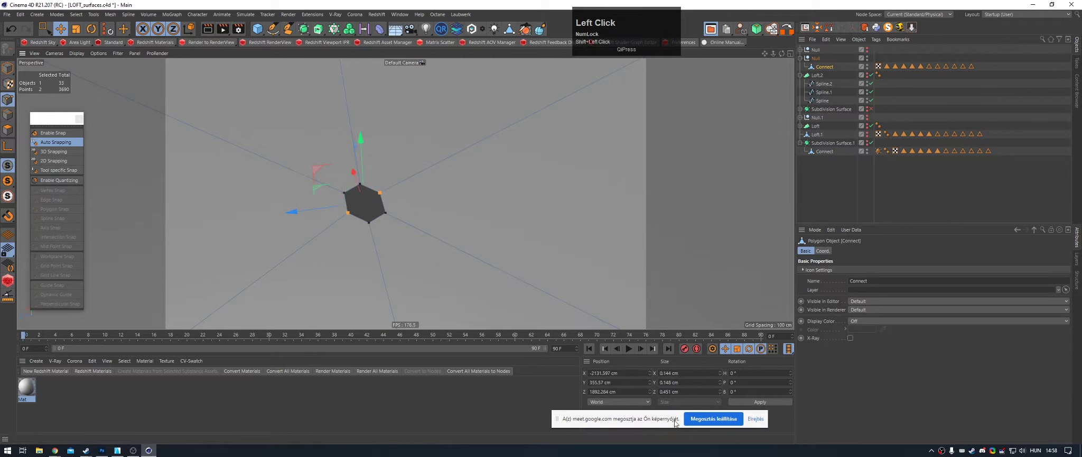
left_click(683, 391)
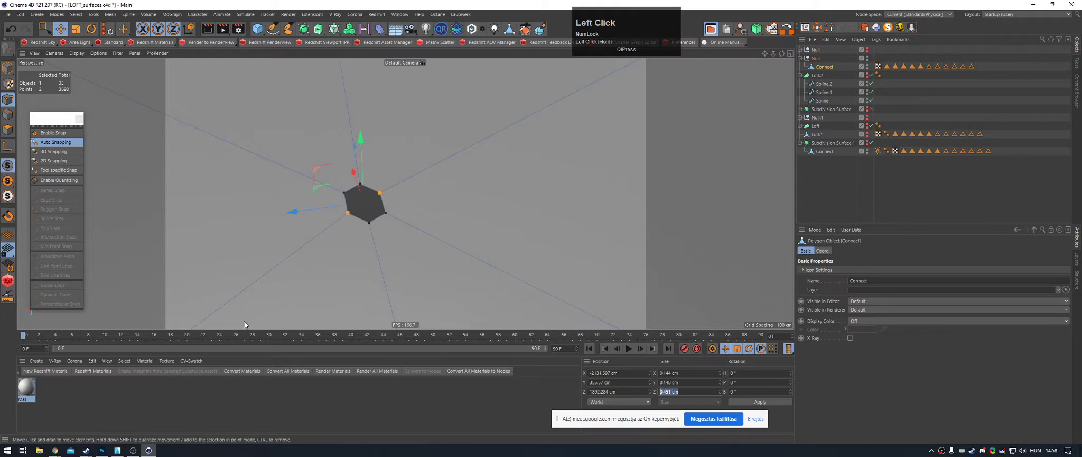
left_click(380, 192)
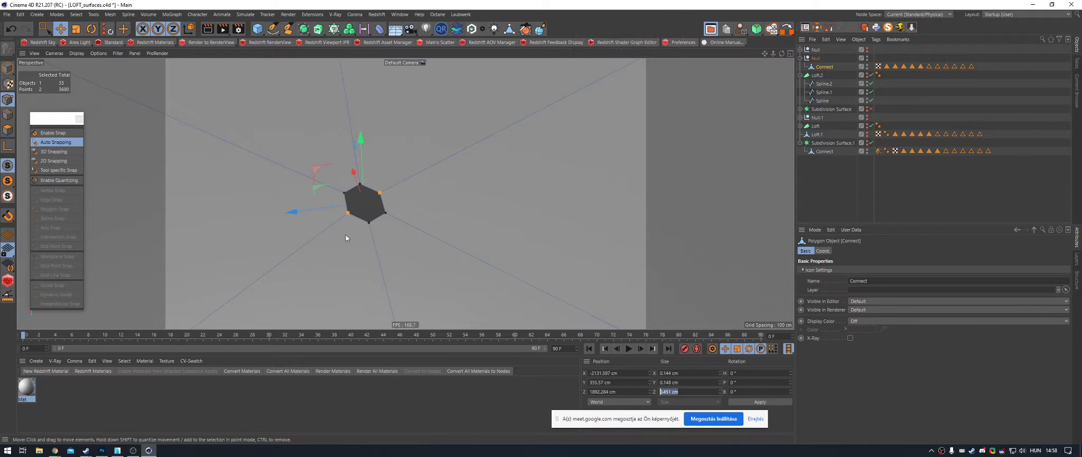
Step: Select all points and run Optimize with a tolerance of 1 mm
key("ctrl+a")
right_click(497, 117)
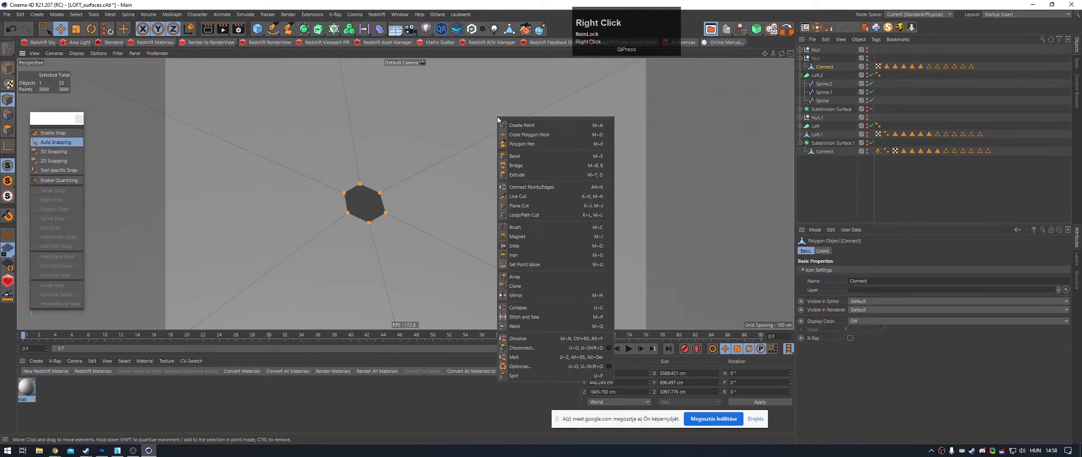
left_click(609, 366)
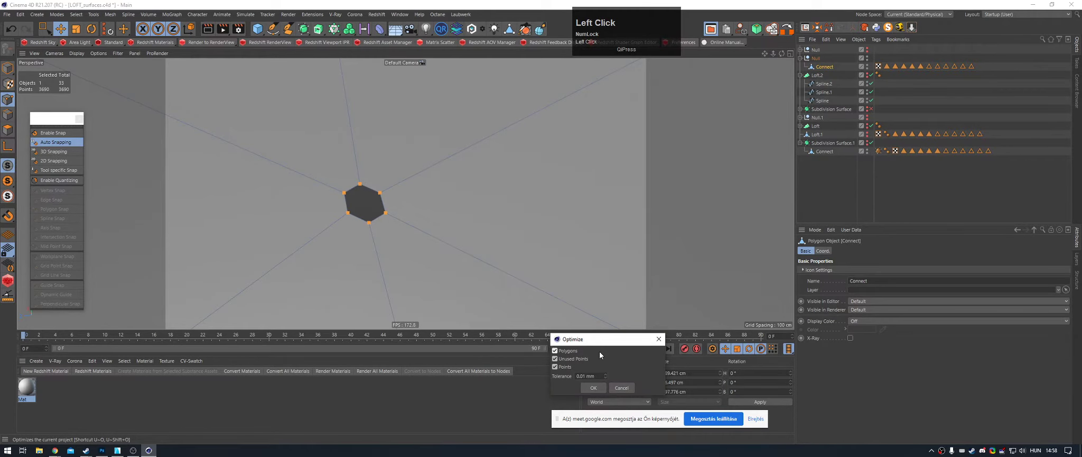
left_click_drag(601, 343, 528, 208)
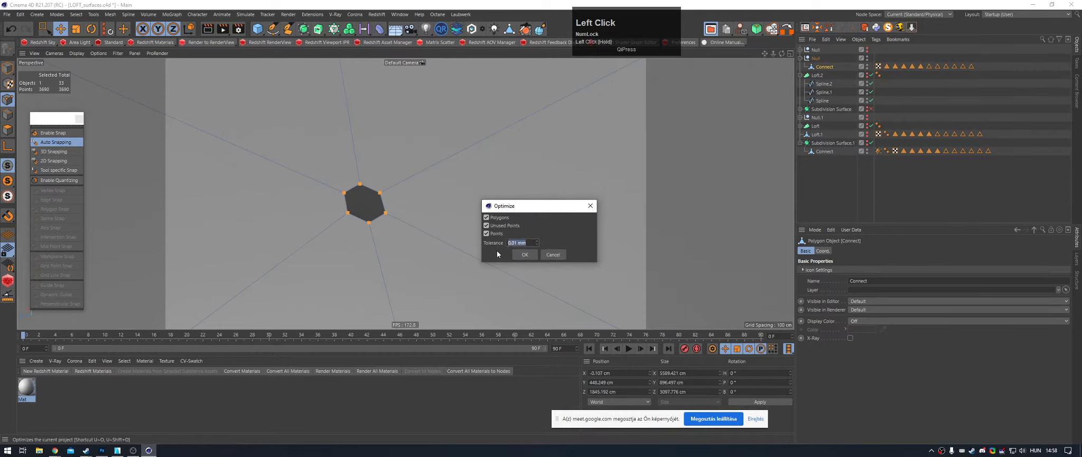
type("1")
left_click(534, 255)
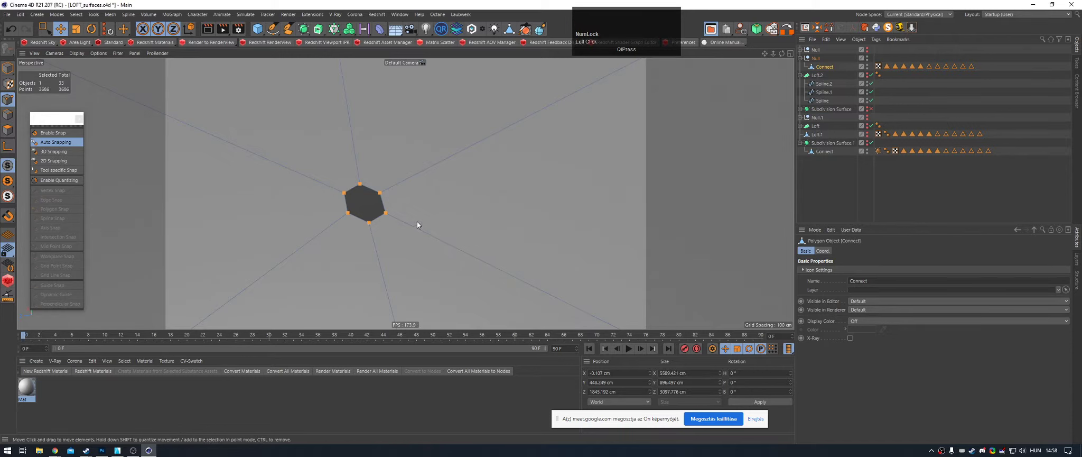
Step: Run Optimize on all points again with Polygons, Unused Points and Points enabled to merge the small openings
right_click(413, 204)
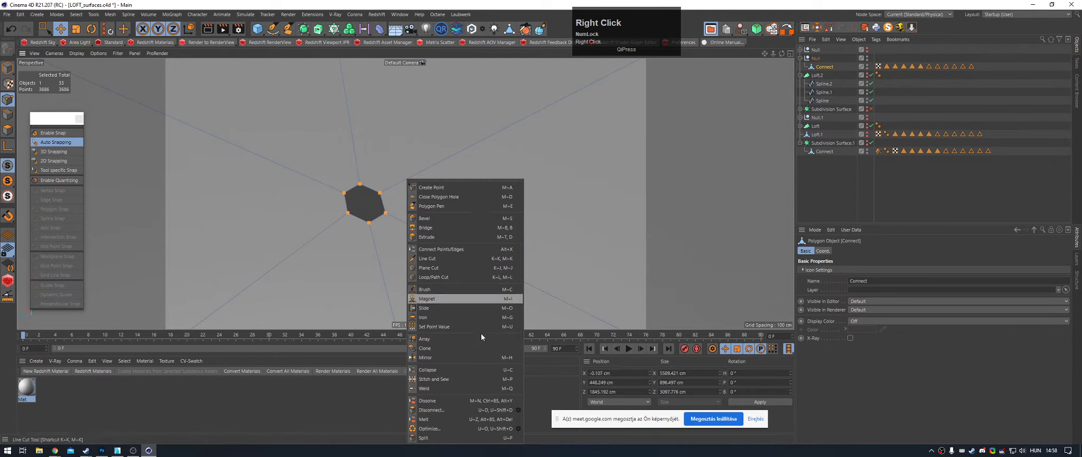
left_click(518, 429)
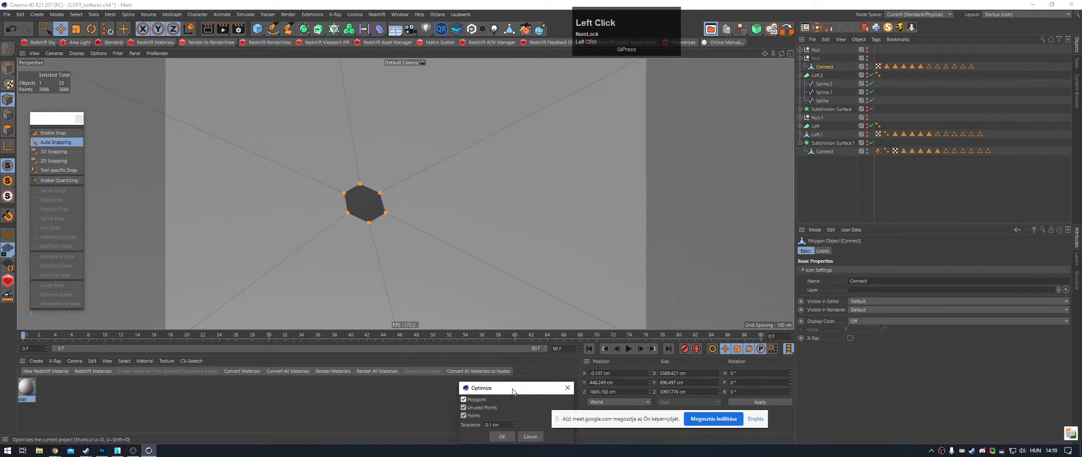
left_click_drag(513, 391, 501, 217)
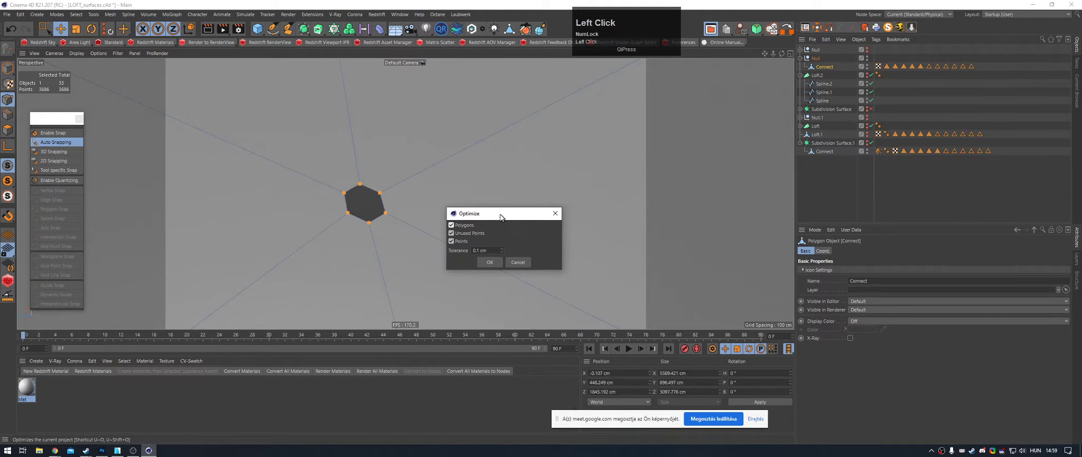
left_click(490, 261)
right_click_drag(481, 257, 452, 251, "alt")
left_click_drag(452, 251, 413, 224, "alt")
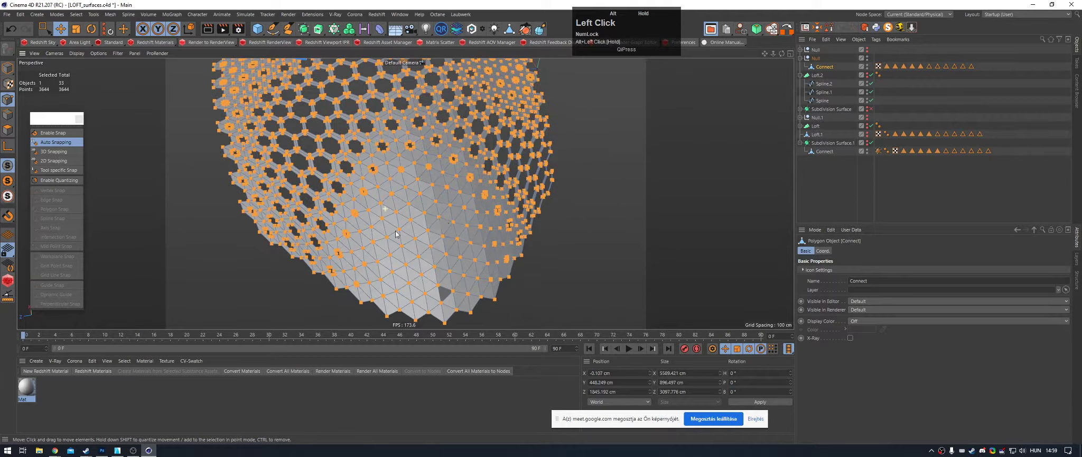
right_click_drag(413, 224, 437, 223, "alt")
Step: Close the triangular hole near the frame's edge by welding its stray tip point to the adjacent corner point
left_click(827, 186)
left_click_drag(461, 161, 403, 229, "alt")
right_click_drag(403, 230, 494, 239, "alt")
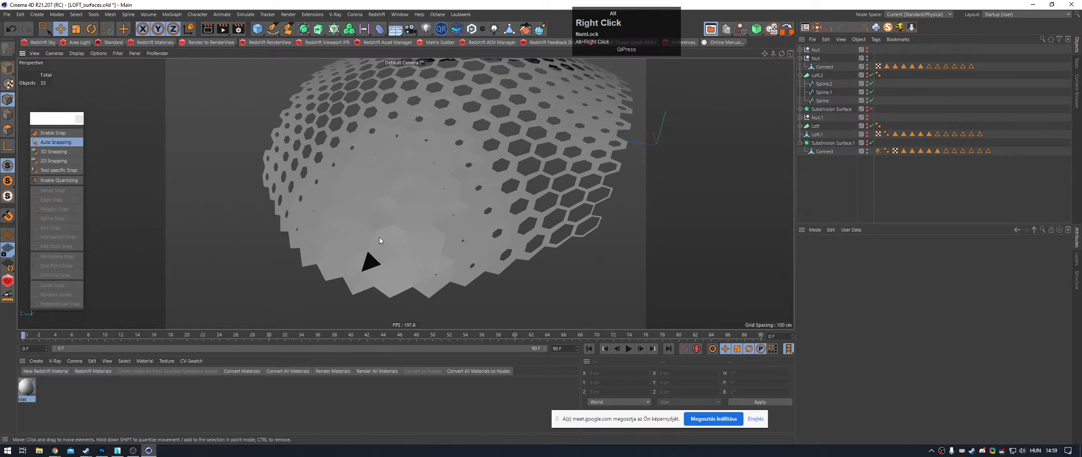
middle_click_drag(375, 258, 407, 222, "alt")
key("ctrl+z")
right_click_drag(405, 221, 528, 231, "alt")
left_click_drag(426, 213, 474, 213, "alt")
key("0")
left_click_drag(477, 210, 436, 241)
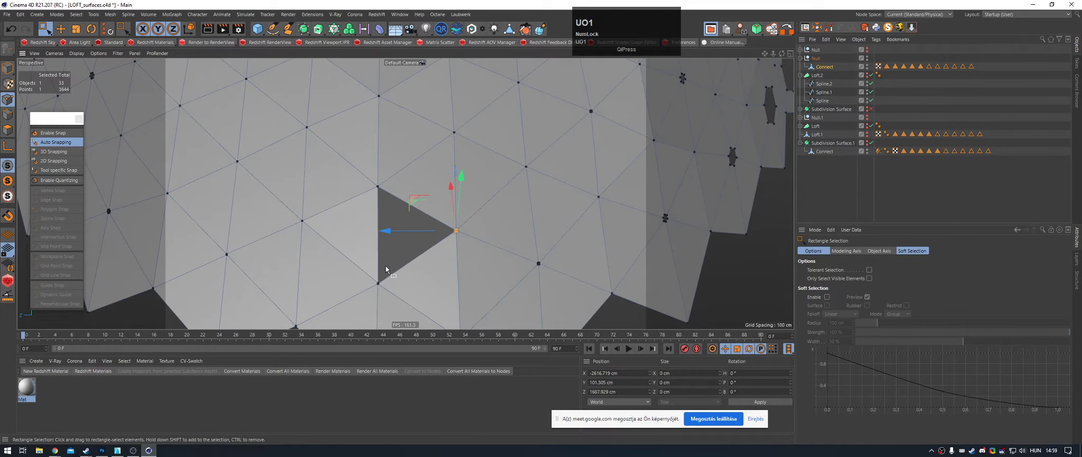
left_click(378, 283, "shift")
key("m")
key("q")
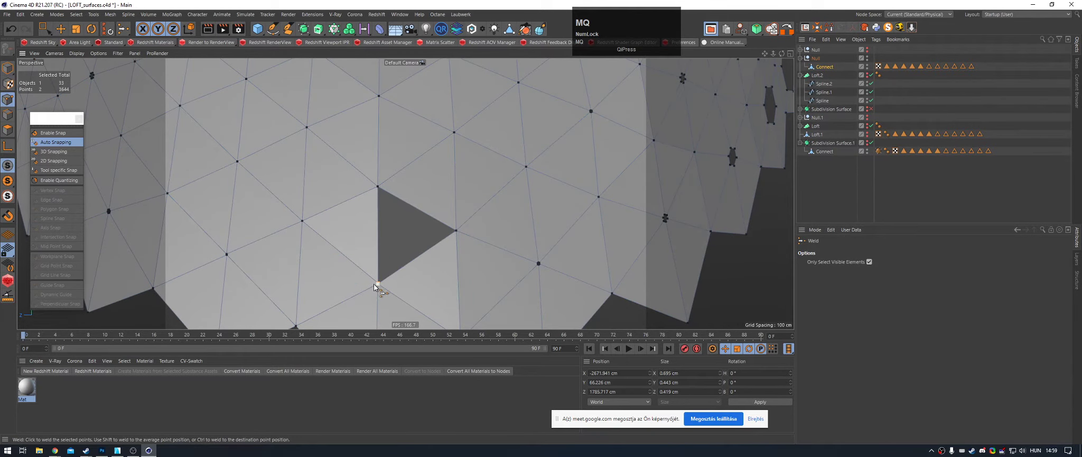
left_click(375, 284)
Step: Activate the Move tool, deselect the mesh and examine the tiny openings left at the solid end of the frame
right_click_drag(384, 283, 350, 232, "alt")
left_click_drag(351, 232, 659, 204, "alt")
key("e")
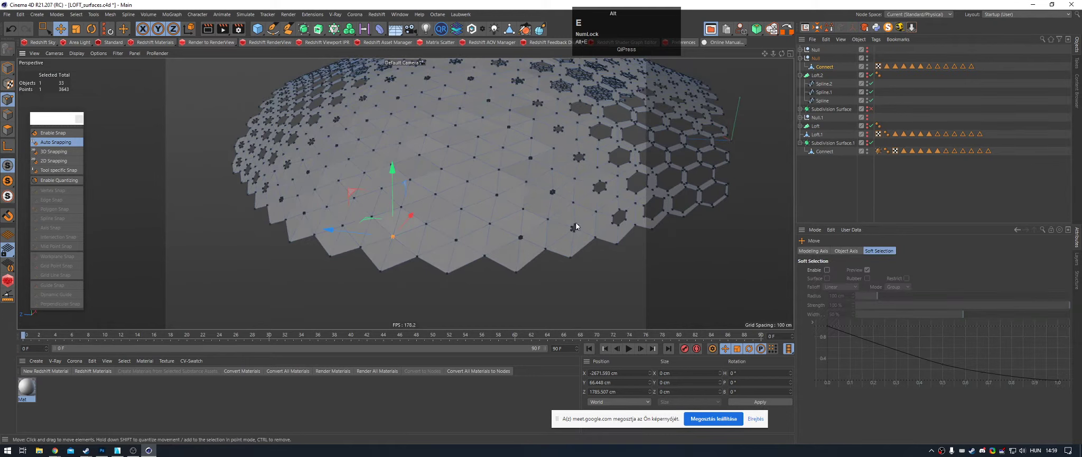
right_click_drag(522, 230, 645, 247, "alt")
right_click_drag(517, 247, 609, 266, "alt")
left_click(964, 136)
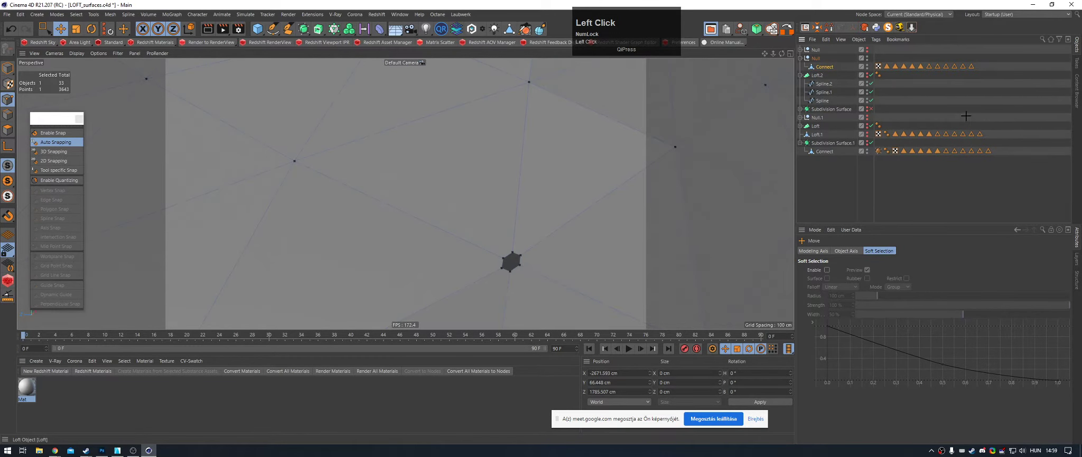
left_click(966, 116)
right_click_drag(435, 212, 323, 243, "alt")
left_click_drag(398, 170, 373, 204, "alt")
right_click_drag(334, 234, 465, 190, "alt")
Step: Reselect the Connect mesh and weld the six points of one tiny opening into a single point
key("ctrl+z")
key("space")
left_click_drag(438, 204, 373, 233)
key("m")
key("q")
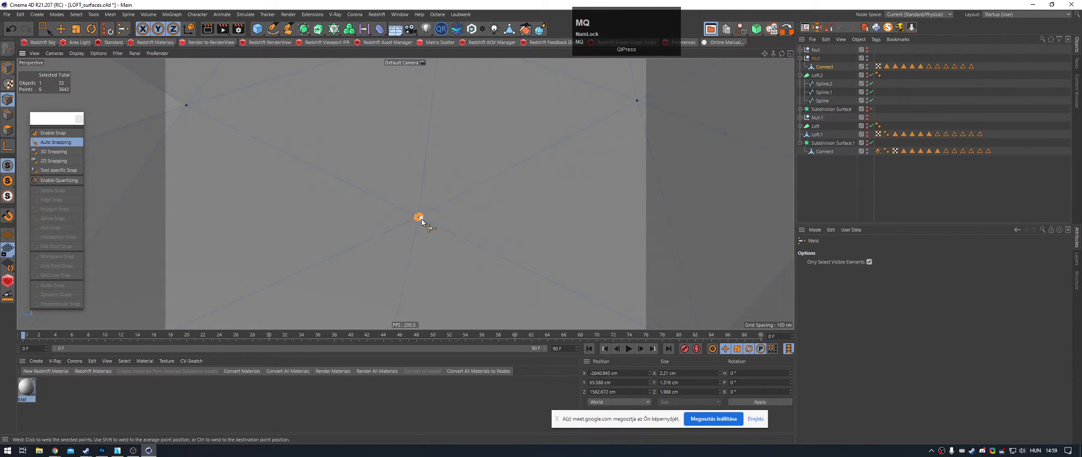
left_click(427, 218)
Step: Deselect the mesh with the Move tool active and examine the solid end of the vault
right_click_drag(443, 213, 127, 247, "alt")
key("e")
left_click(923, 172)
left_click_drag(431, 140, 462, 211, "alt")
right_click_drag(462, 212, 475, 174, "alt")
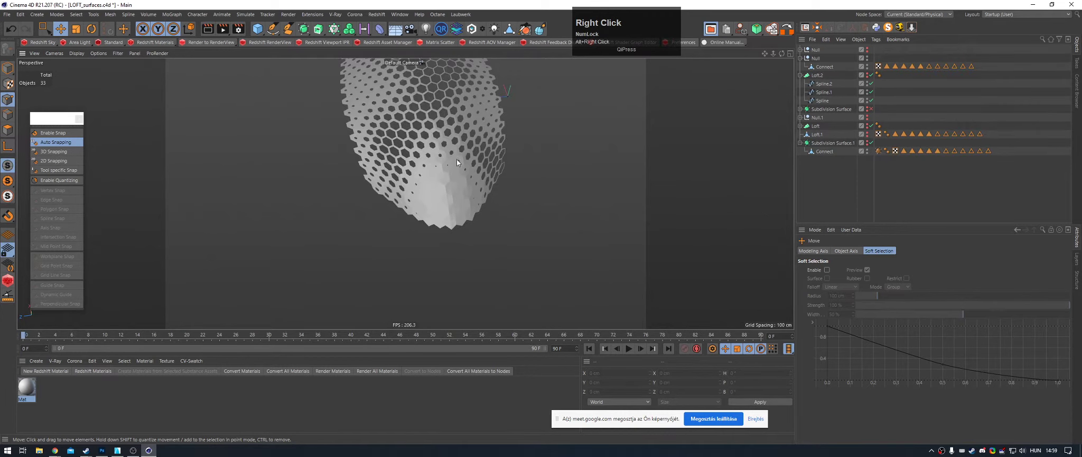
Step: Examine the vault's solid end and the openings around it, both with the Connect mesh selected and deselected
left_click_drag(476, 174, 469, 166, "alt")
middle_click_drag(469, 166, 428, 146, "alt")
left_click_drag(428, 147, 434, 183, "alt")
right_click_drag(434, 182, 521, 164, "alt")
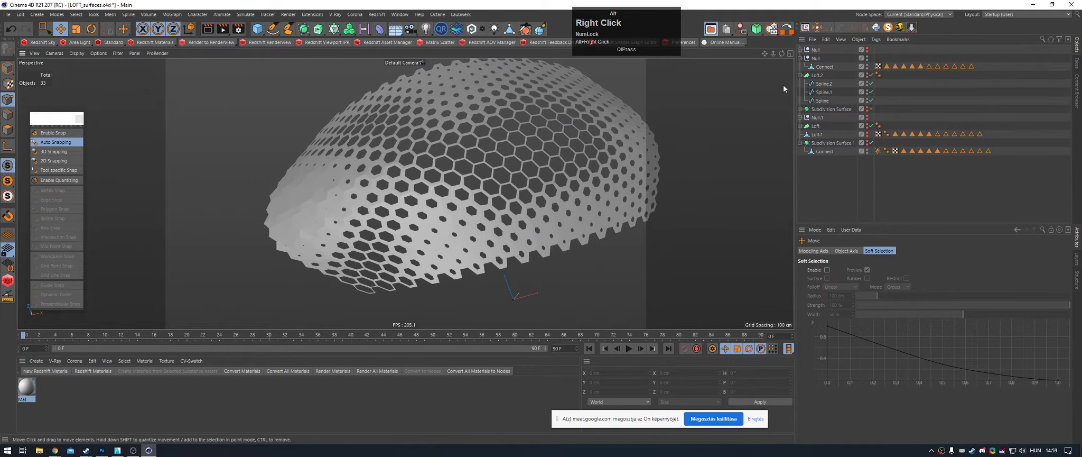
left_click_drag(787, 29, 804, 26)
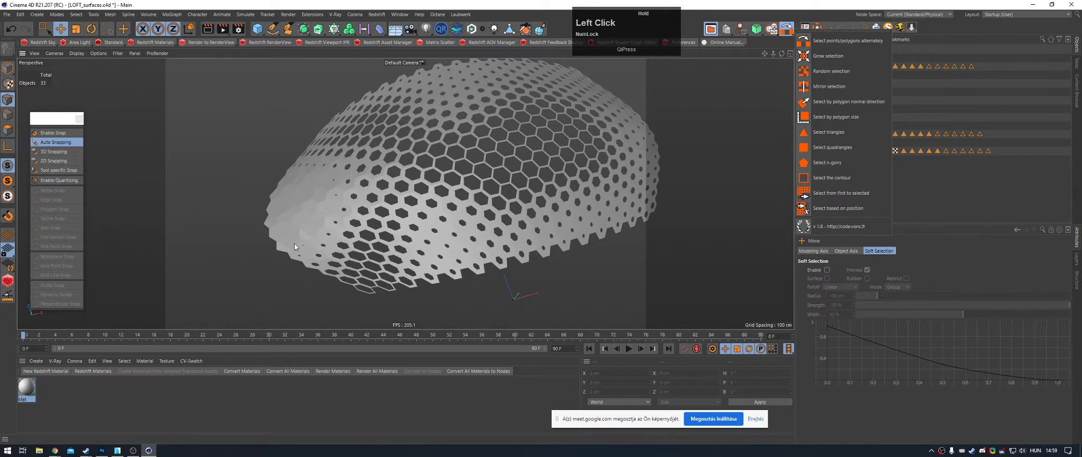
left_click(343, 197)
left_click_drag(335, 196, 463, 164, "alt")
middle_click_drag(373, 196, 428, 198, "alt")
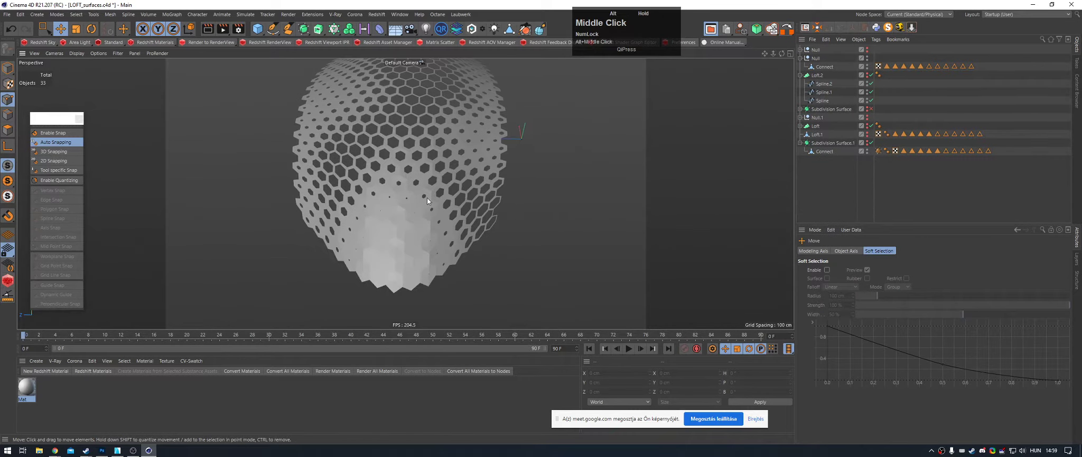
right_click_drag(427, 198, 426, 230, "alt")
left_click(426, 230)
left_click_drag(439, 230, 555, 228, "alt")
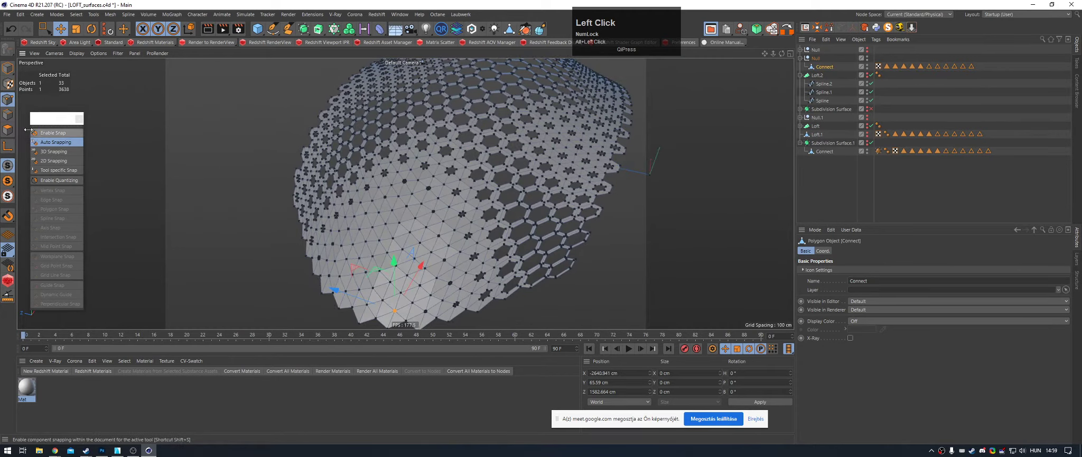
left_click(889, 192)
Step: Examine the whole perforated vault from outside and inside, following how the openings shrink towards the solid end
right_click_drag(427, 203, 451, 137, "alt")
left_click_drag(451, 138, 572, 154, "alt")
right_click_drag(572, 154, 444, 233, "alt")
left_click_drag(444, 232, 706, 192, "alt")
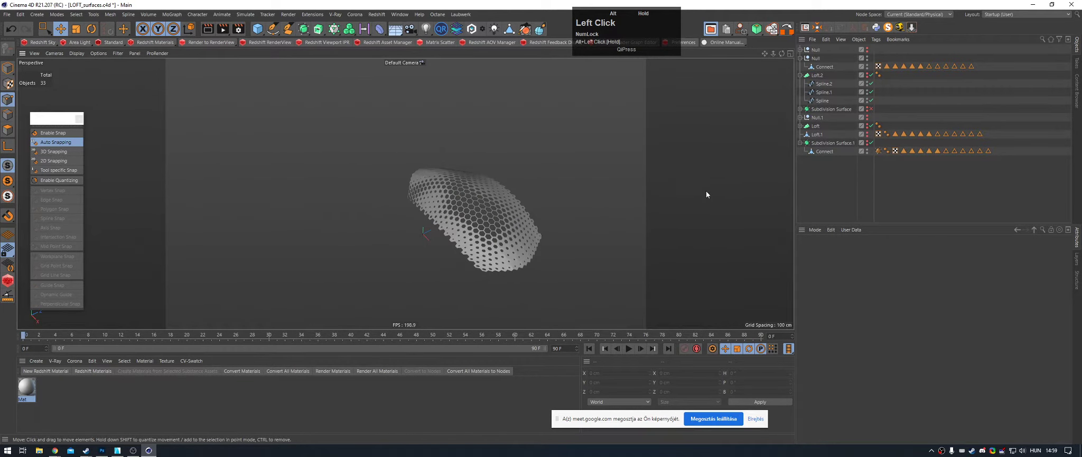
right_click_drag(706, 192, 546, 188, "alt")
left_click_drag(546, 188, 525, 103, "alt")
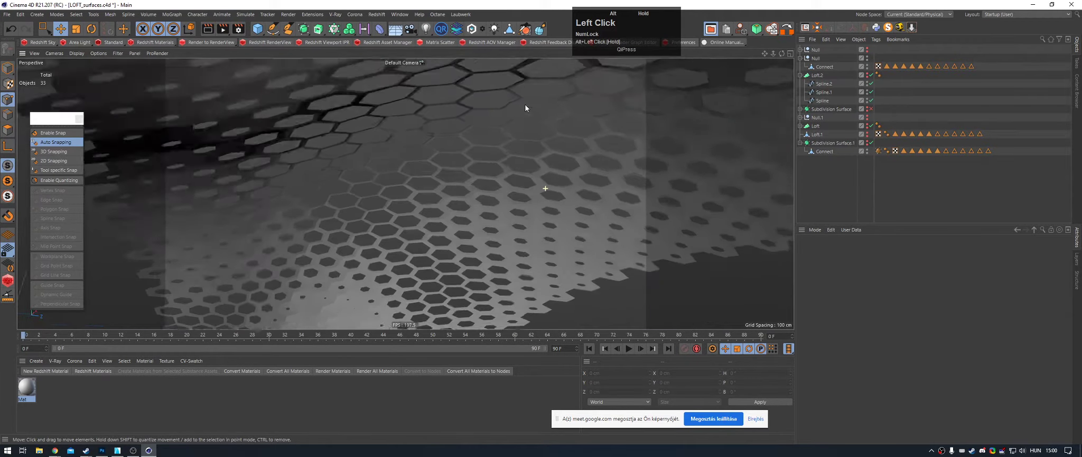
middle_click_drag(525, 104, 538, 105, "alt")
left_click_drag(539, 104, 487, 237, "alt")
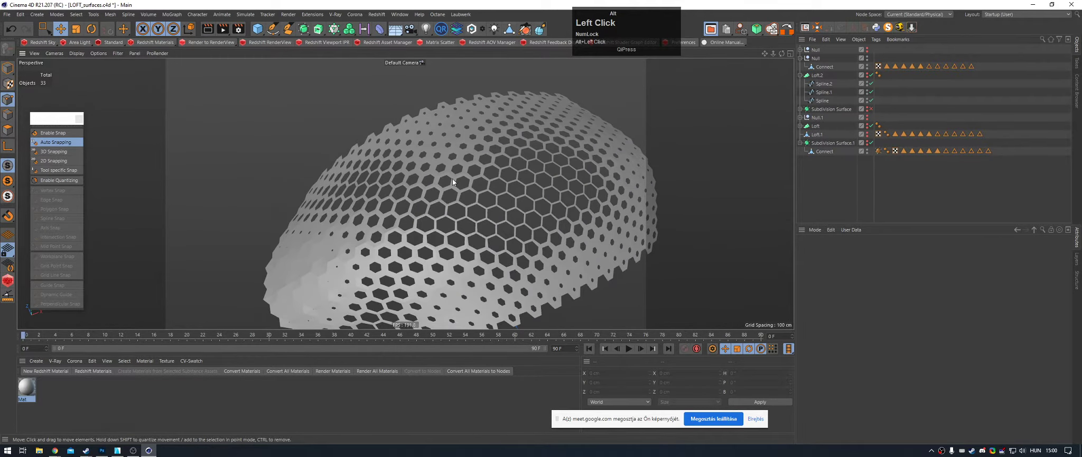
left_click_drag(452, 179, 533, 212, "alt")
middle_click_drag(534, 212, 431, 215, "alt")
left_click_drag(430, 215, 370, 177, "alt")
right_click_drag(370, 177, 399, 180, "alt")
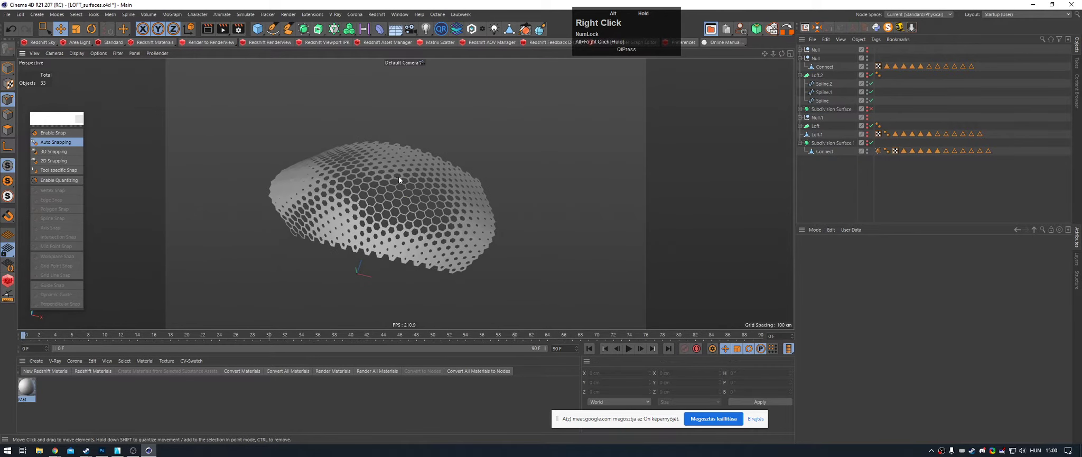
left_click_drag(399, 180, 386, 211, "alt")
right_click_drag(280, 191, 418, 196, "alt")
Step: Reselect the Connect mesh and melt two points in its solid end to merge the surrounding triangles into larger faces
left_click(390, 195)
mouse_move(388, 196)
left_mouse_down("alt")
mouse_move(423, 227)
mouse_move(409, 92)
mouse_move(403, 186)
left_mouse_up("alt")
right_click_drag(404, 186, 397, 240, "alt")
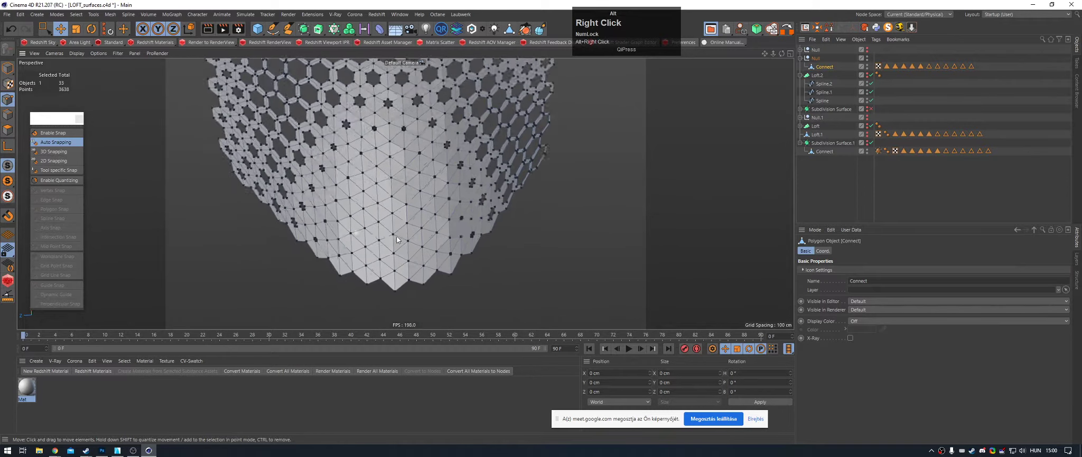
left_click_drag(397, 240, 450, 176, "alt")
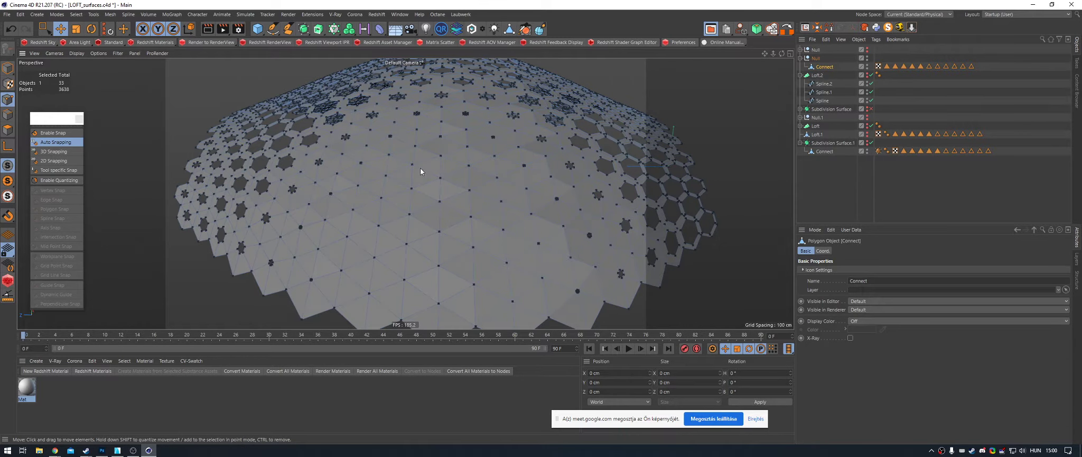
left_click_drag(420, 168, 420, 200, "alt")
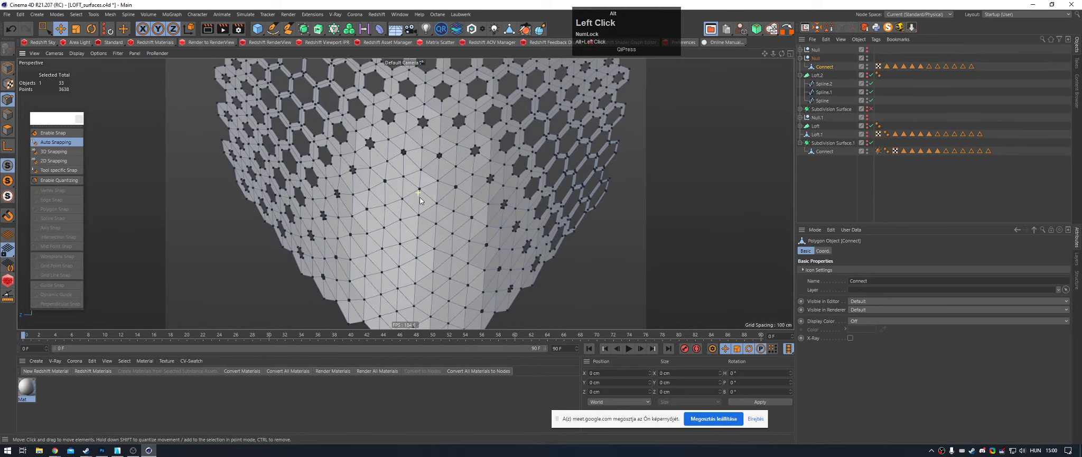
key("0")
left_click(403, 200)
key("alt+y")
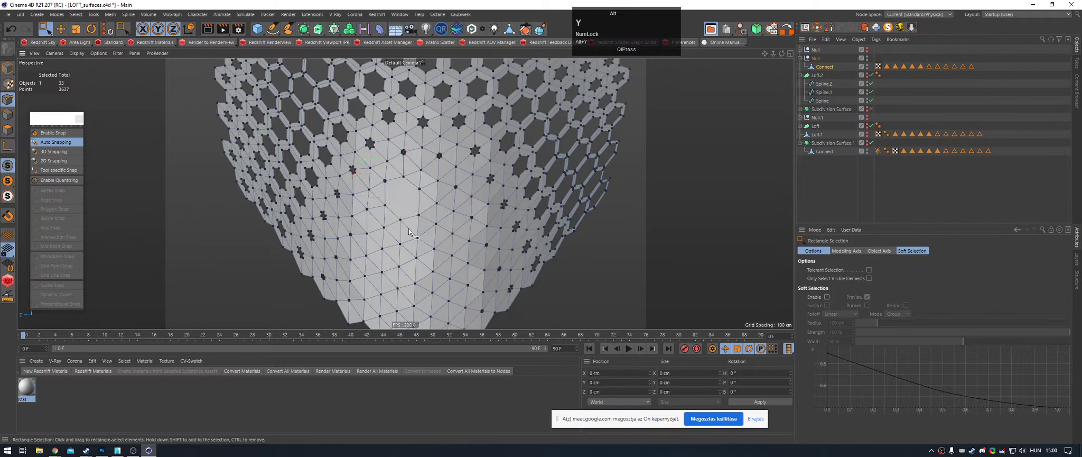
middle_click_drag(464, 228, 436, 189, "alt")
left_click(409, 164)
key("alt+y")
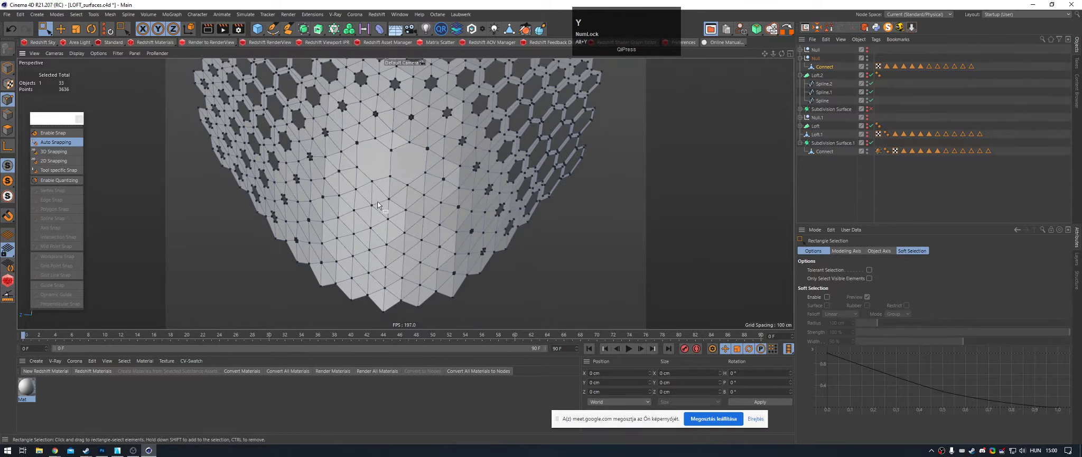
left_click(361, 214)
left_click(406, 211)
key("alt+y")
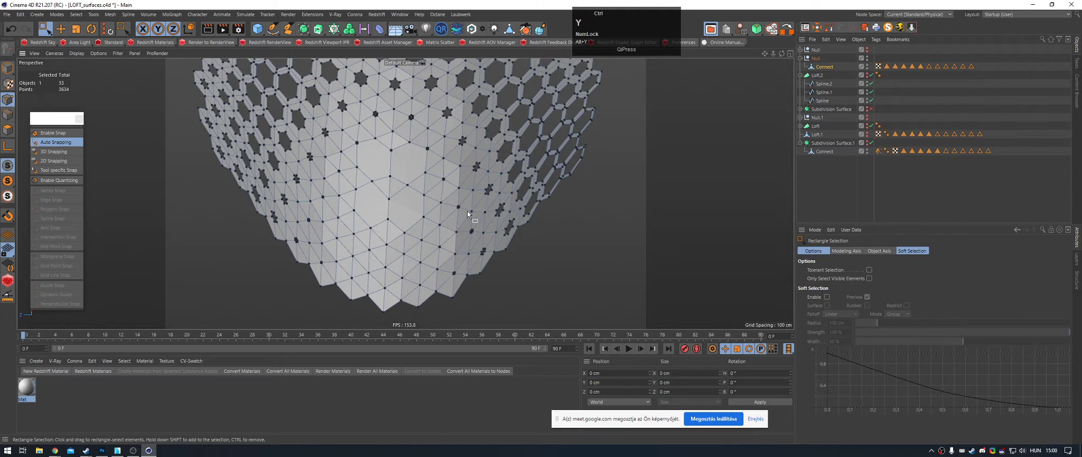
key("ctrl+z")
key("ctrl+z")
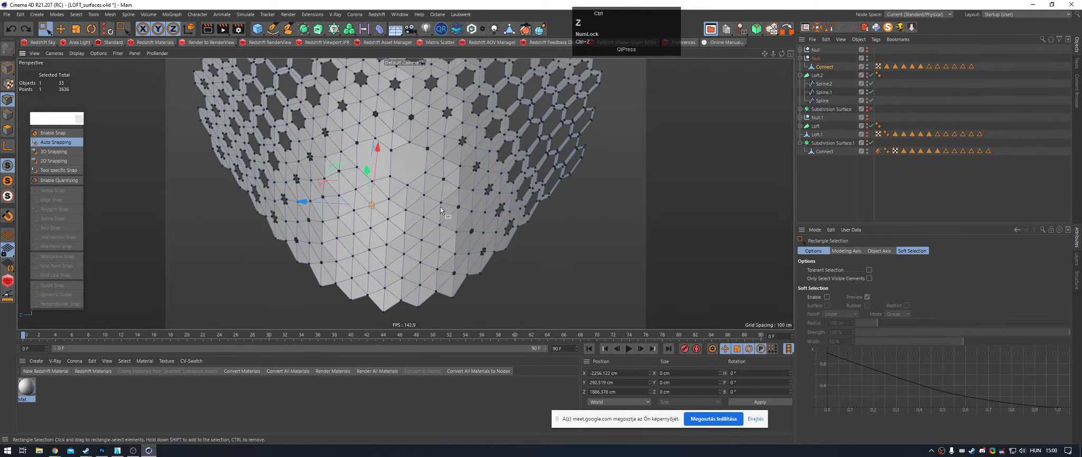
left_click(377, 208)
key("alt+y")
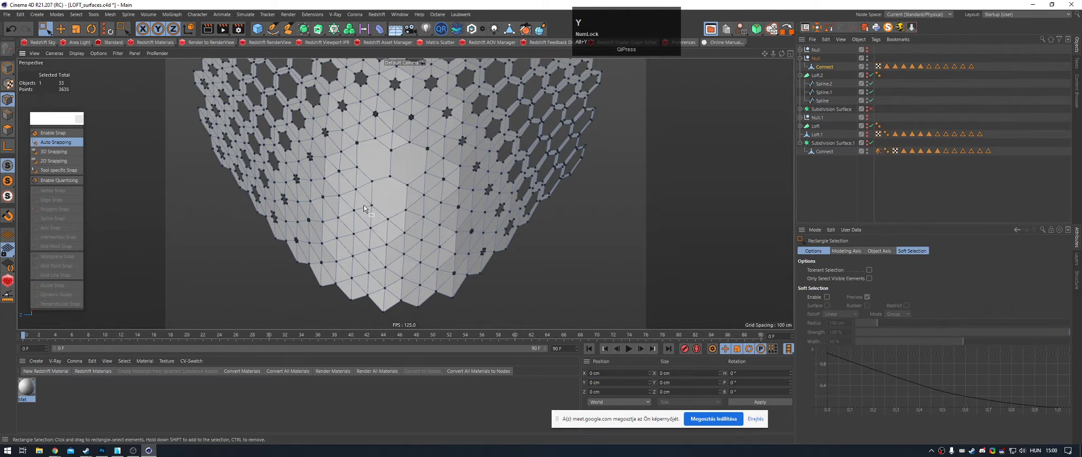
left_click(387, 244)
key("alt+y")
key("ctrl+z")
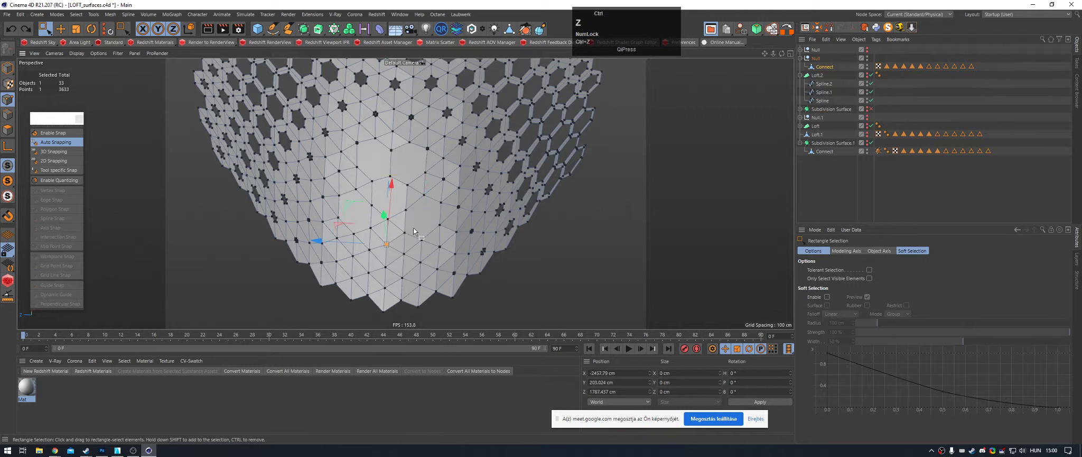
key("ctrl+z")
key("ctrl+z")
key("ctrl+z")
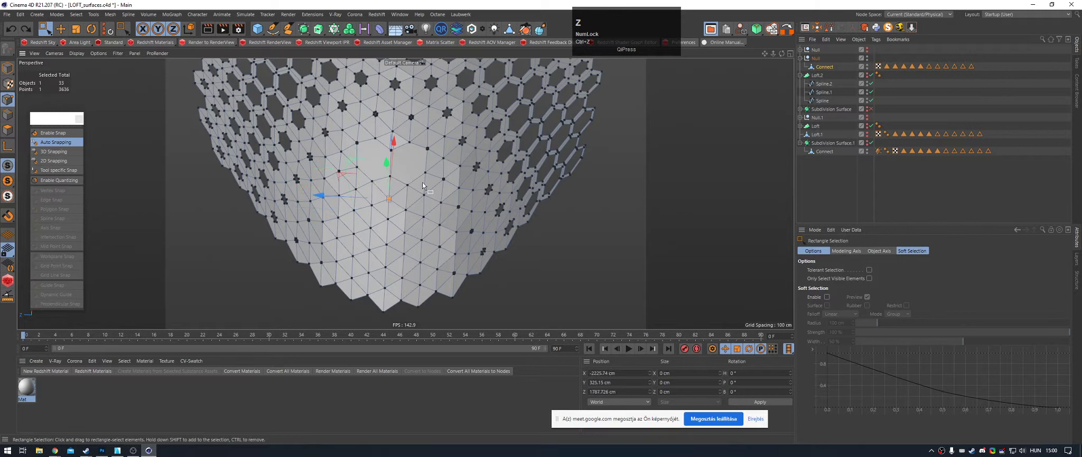
Step: Melt six more points, one after another, across the solid end to merge their surrounding triangles into larger faces
left_click(389, 199)
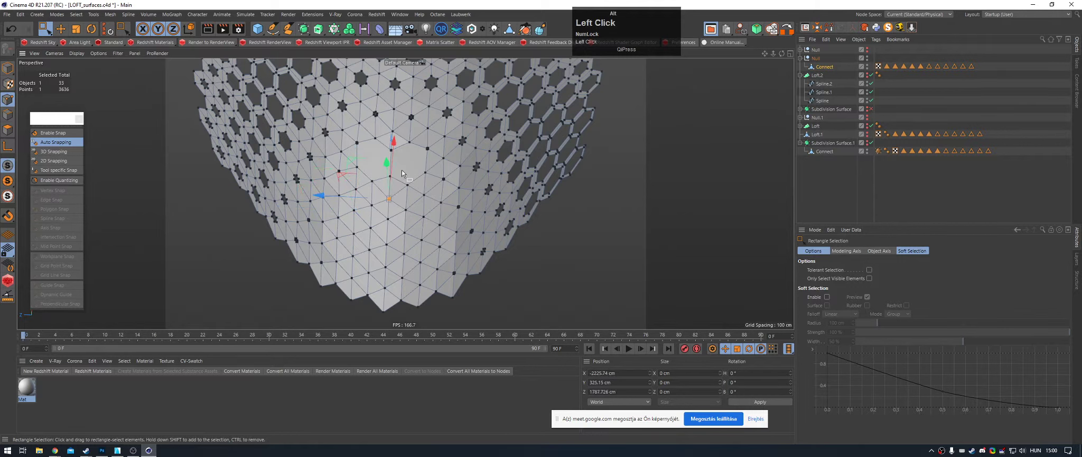
key("alt+y")
left_click(392, 131)
key("alt+y")
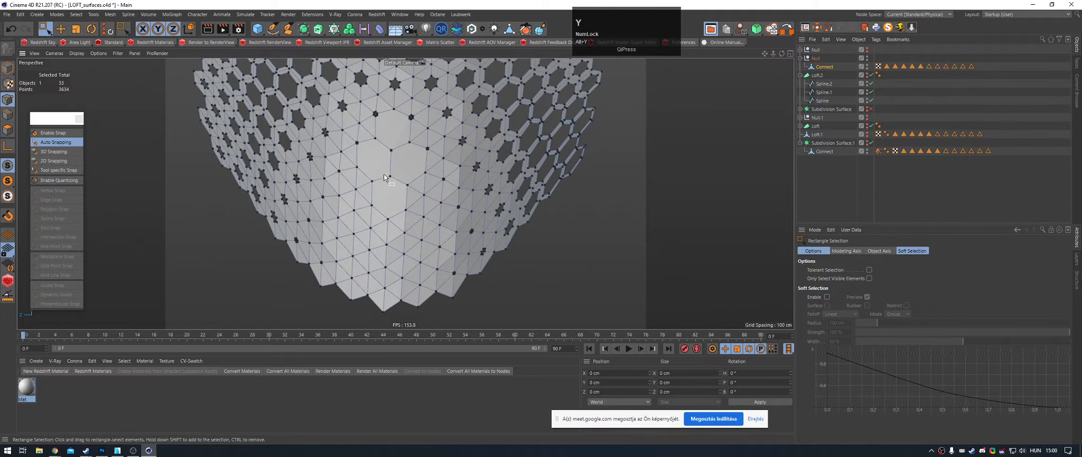
key("alt+y")
left_click(423, 194)
key("alt+y")
left_click(372, 227)
key("alt+y")
left_click(407, 227)
key("alt+y")
Step: Deselect the mesh and examine the faceting of the solid end from several sides
left_click_drag(421, 227, 491, 185, "alt")
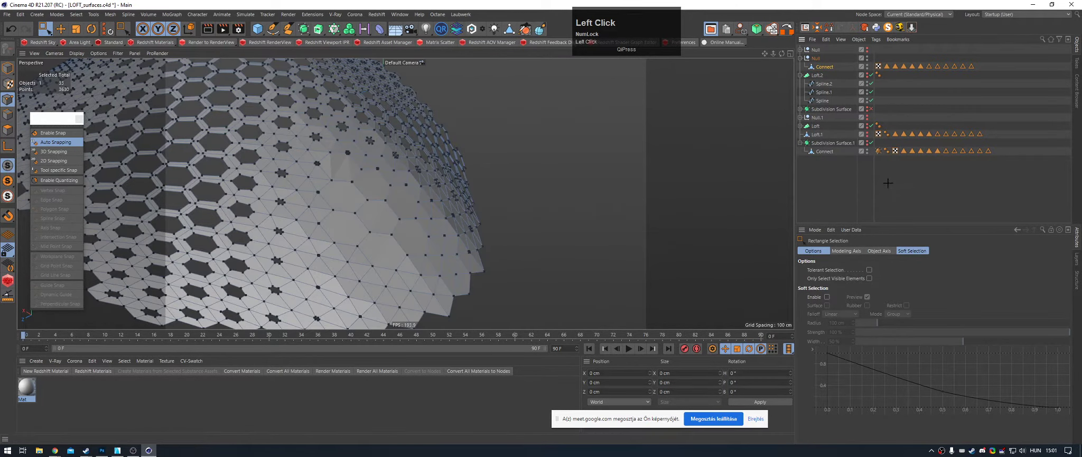
left_click(886, 179)
right_click_drag(415, 213, 405, 182, "alt")
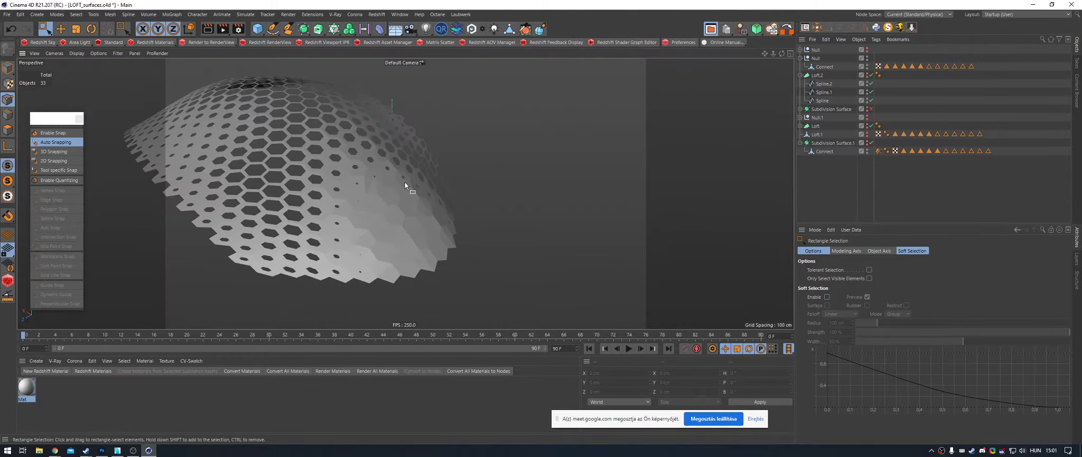
left_click_drag(352, 178, 238, 185, "alt")
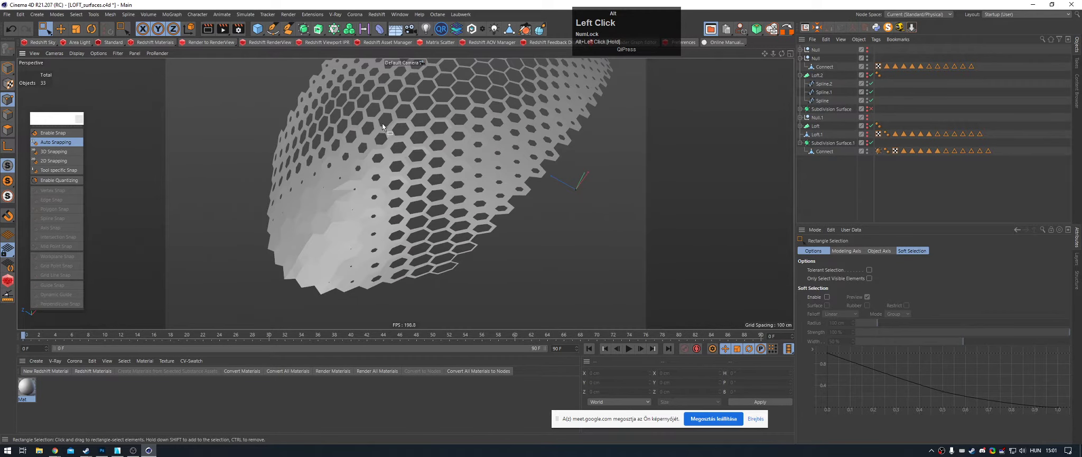
middle_click_drag(362, 184, 371, 213, "alt")
Step: Restore the mesh selection and fill two small star-shaped holes above the merged faces with Close Polygon Hole
key("ctrl+z")
right_click_drag(371, 213, 379, 209, "alt")
left_click_drag(379, 208, 441, 189, "alt")
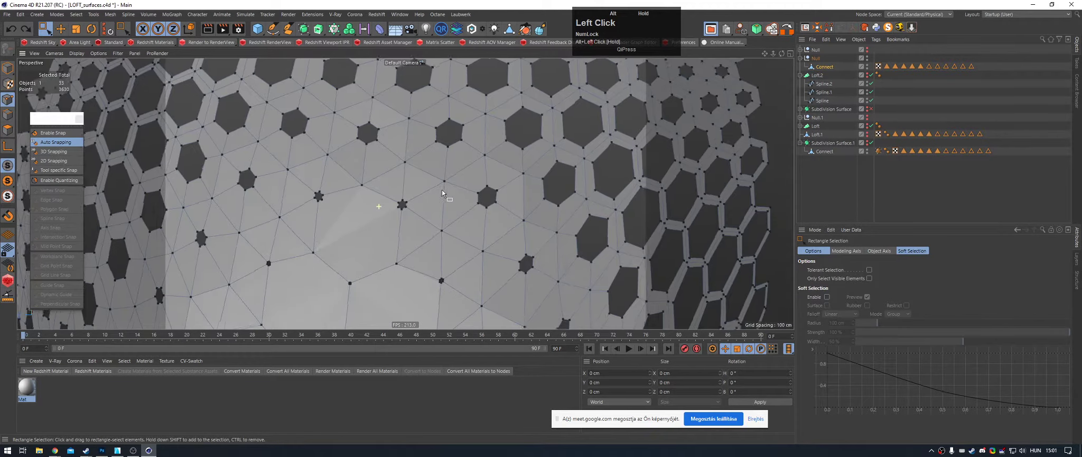
right_click_drag(441, 189, 369, 193, "alt")
key("m")
key("d")
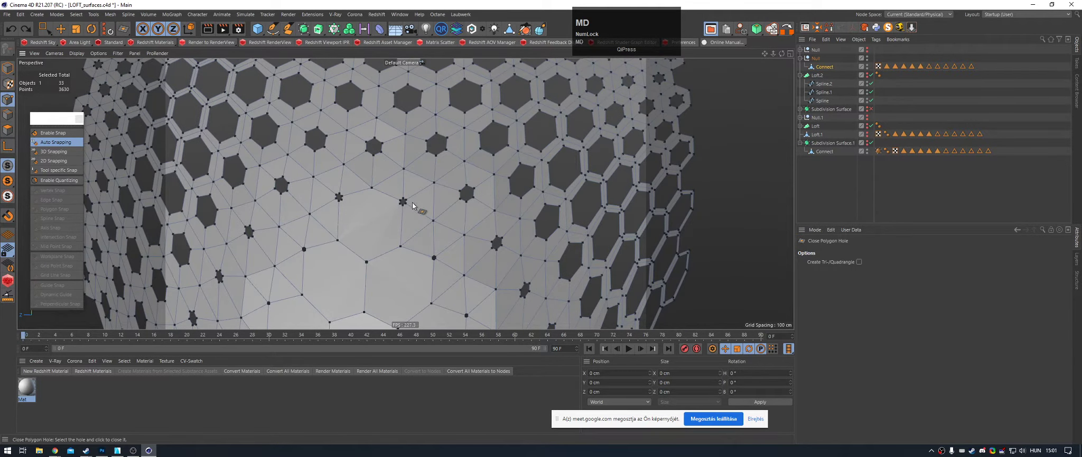
left_click(406, 203)
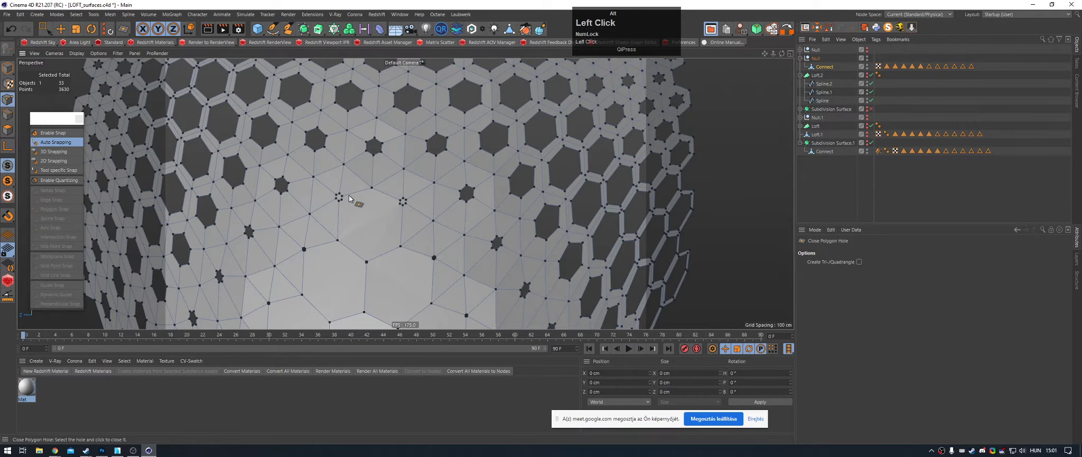
right_click_drag(350, 199, 384, 216, "alt")
Step: Cut between two corner points of a merged face with Line Cut, and deselect the mesh to inspect the facets
key("k")
key("k")
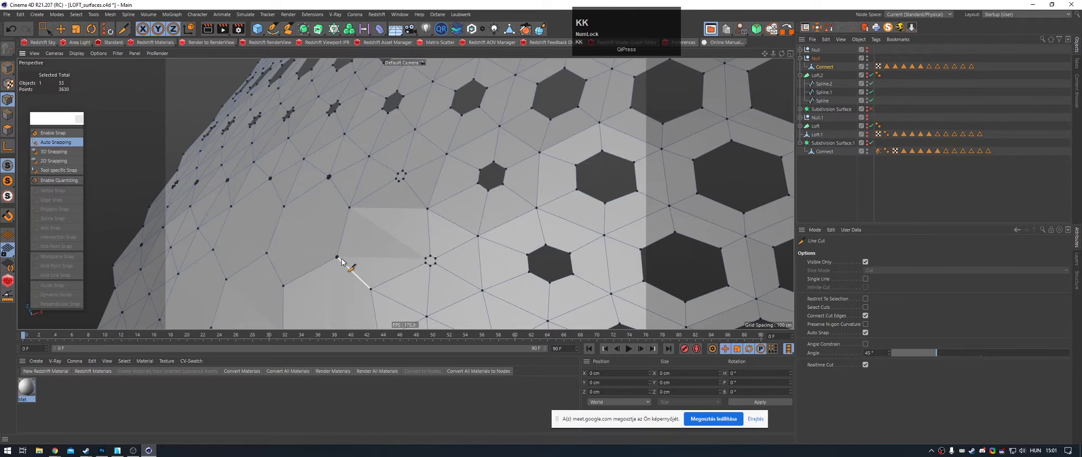
left_click(424, 210)
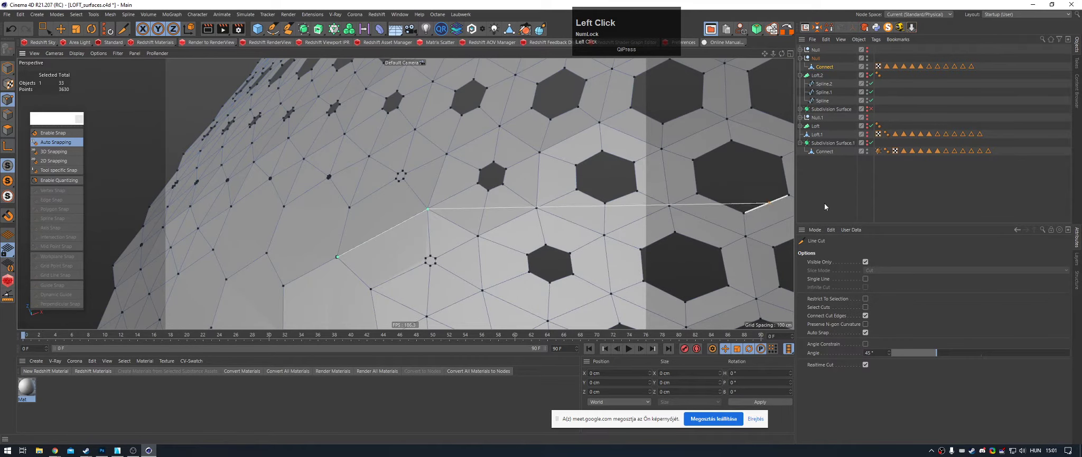
left_click(867, 186)
right_click_drag(451, 169, 371, 202, "alt")
left_click(429, 213)
scroll(384, 220, "up", 5)
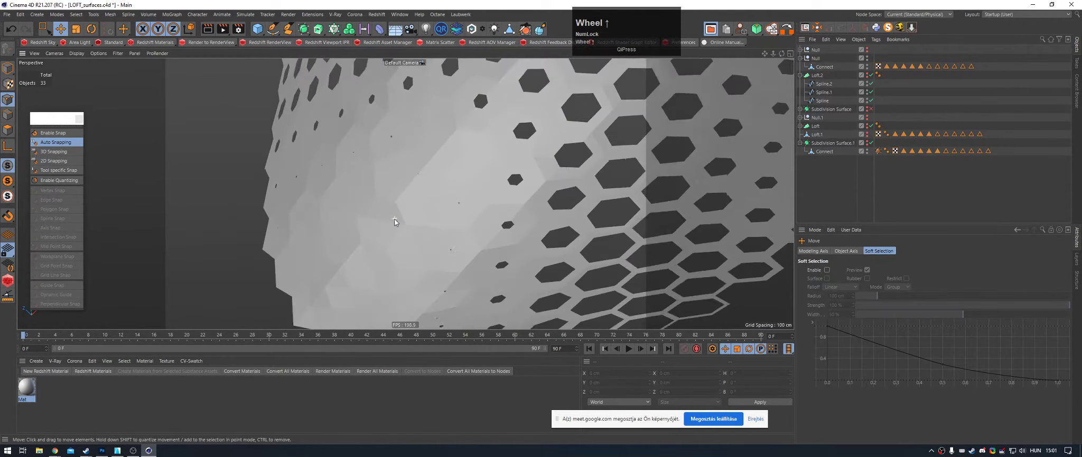
Step: Reselect the mesh, draw a Line Cut between two corner points of another merged face, and return to the Move tool
key("k")
key("k")
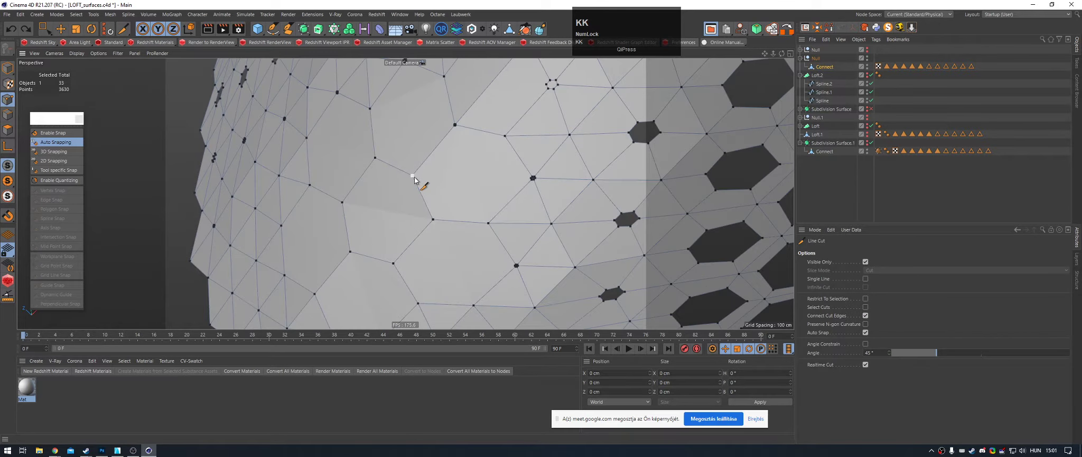
left_click(413, 176)
left_click(352, 251)
left_click_drag(362, 246, 450, 211, "alt")
right_click_drag(449, 211, 418, 207, "alt")
key("e")
Step: Select pairs of opposite corner points on the merged faces and examine how the surface bends between them
left_click_drag(418, 211, 364, 228, "alt")
left_click(360, 208)
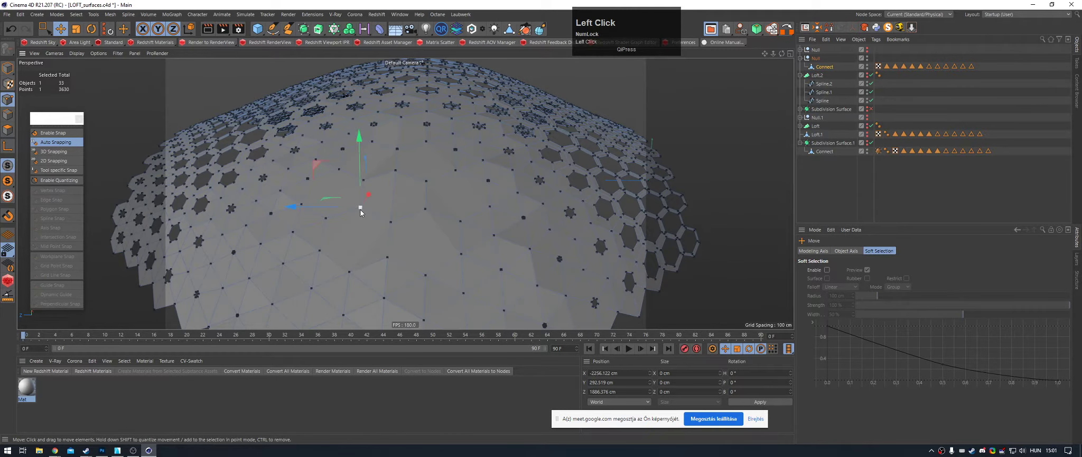
left_click(350, 273, "shift")
left_click(425, 209)
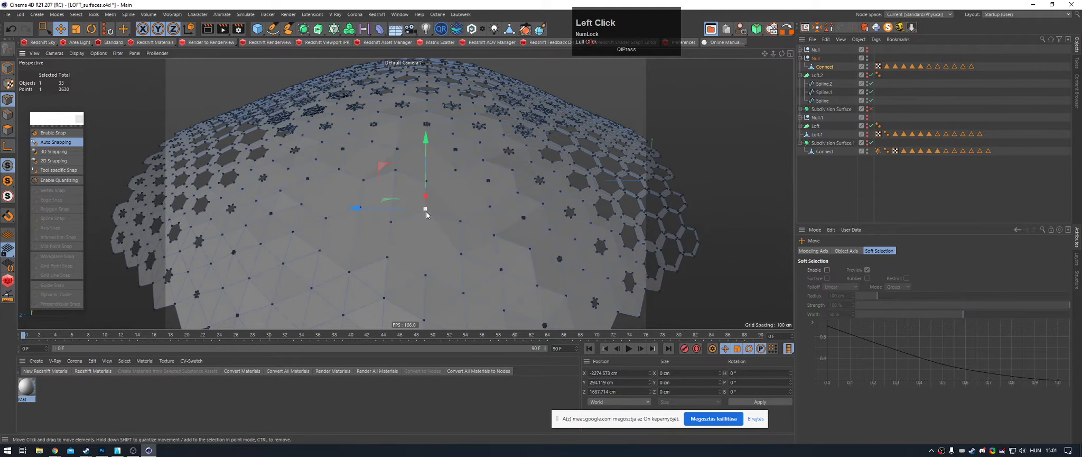
left_click(426, 275, "shift")
left_click_drag(474, 246, 415, 218, "alt")
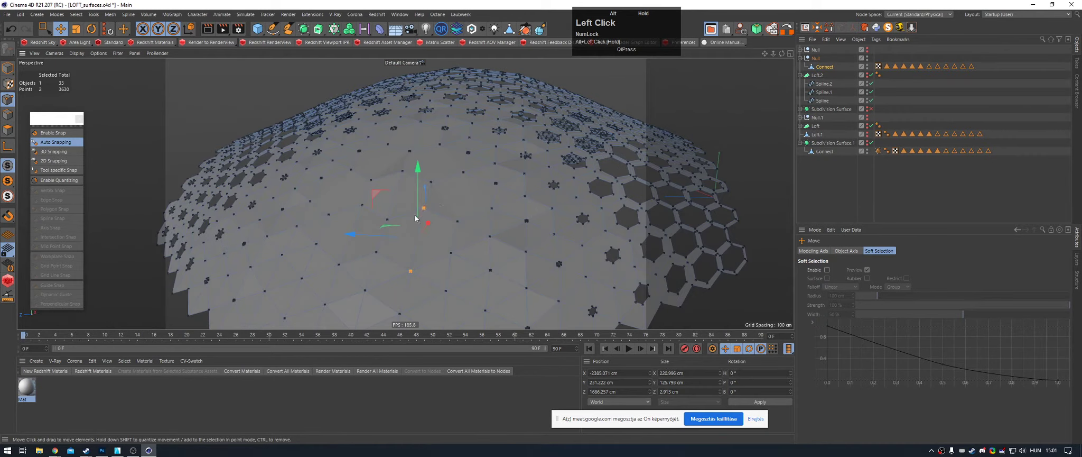
right_click_drag(417, 217, 521, 243, "alt")
left_click_drag(474, 209, 466, 172, "alt")
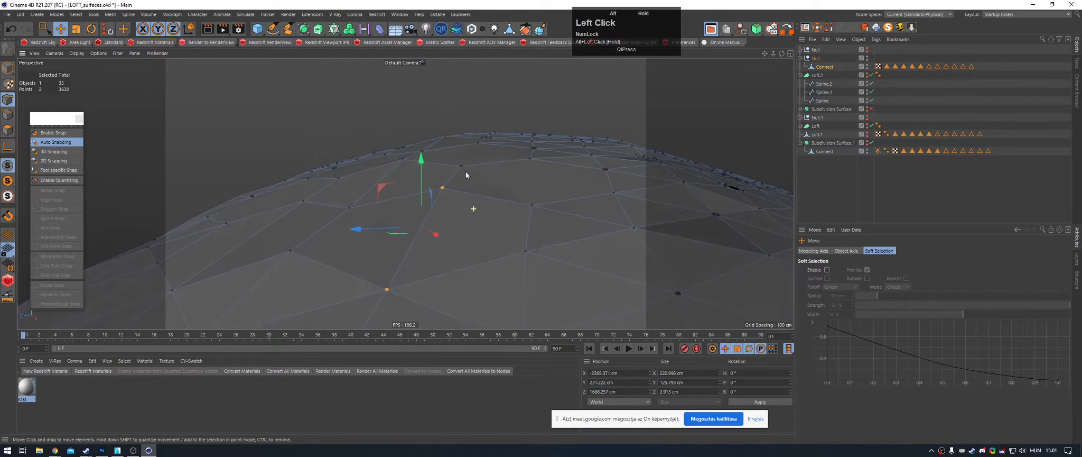
right_click_drag(467, 169, 395, 241, "alt")
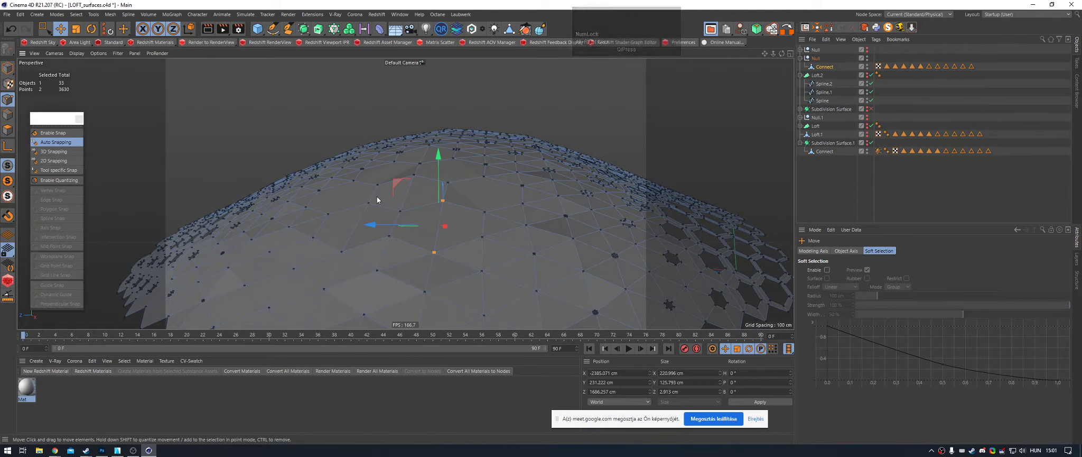
Step: Select further pairs of corner points across the solid end and compare the merged facets from the front and side
left_click_drag(438, 158, 424, 196, "alt")
middle_click_drag(426, 200, 439, 162, "alt")
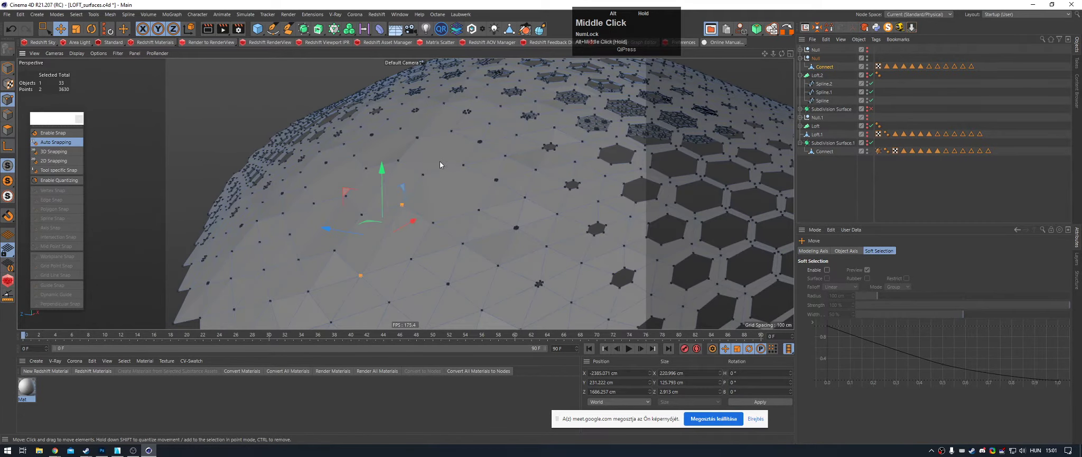
right_click_drag(440, 162, 452, 174, "alt")
mouse_move(452, 174)
left_mouse_down("alt")
mouse_move(469, 185)
mouse_move(460, 172)
left_mouse_up("alt")
left_click(455, 172)
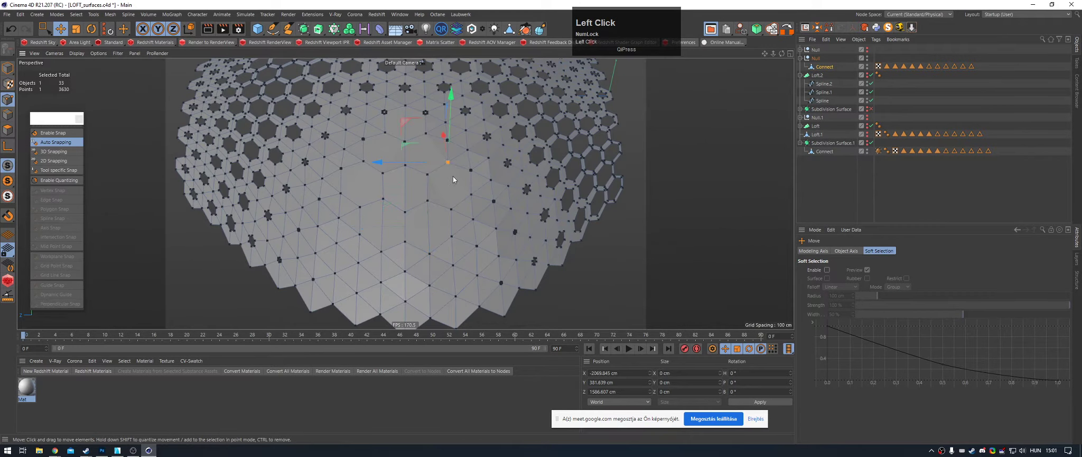
right_click_drag(429, 144, 459, 142, "alt")
left_click(432, 132)
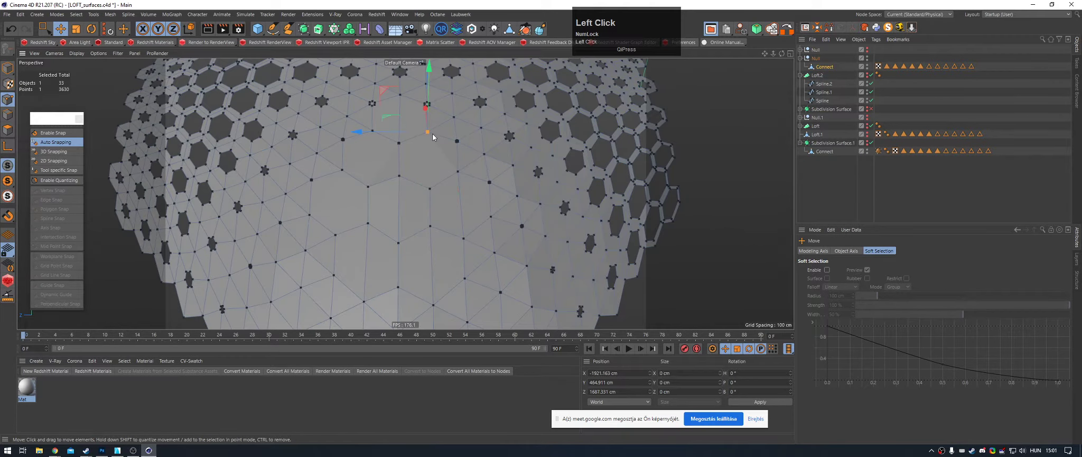
left_click(430, 186, "shift")
key("alt+x")
left_click(374, 138)
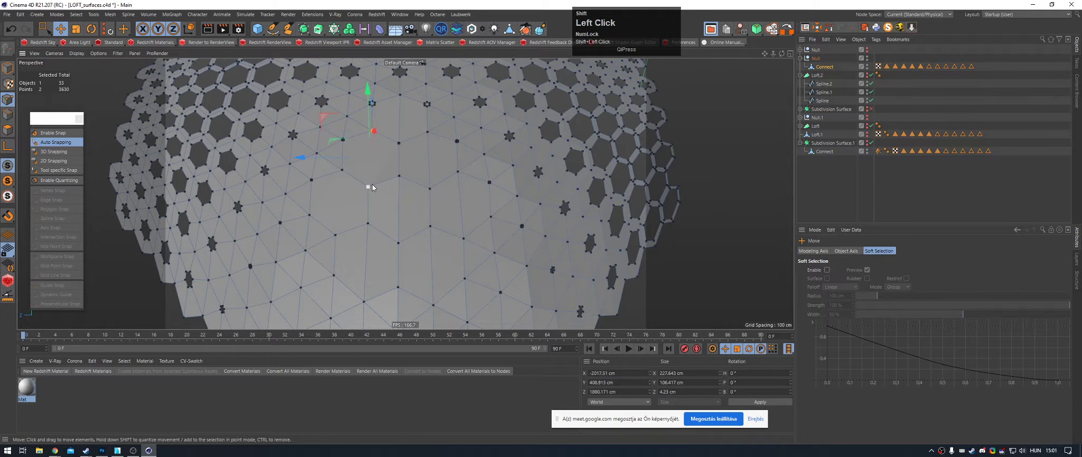
left_click_drag(377, 179, 345, 174, "alt")
left_click(346, 172)
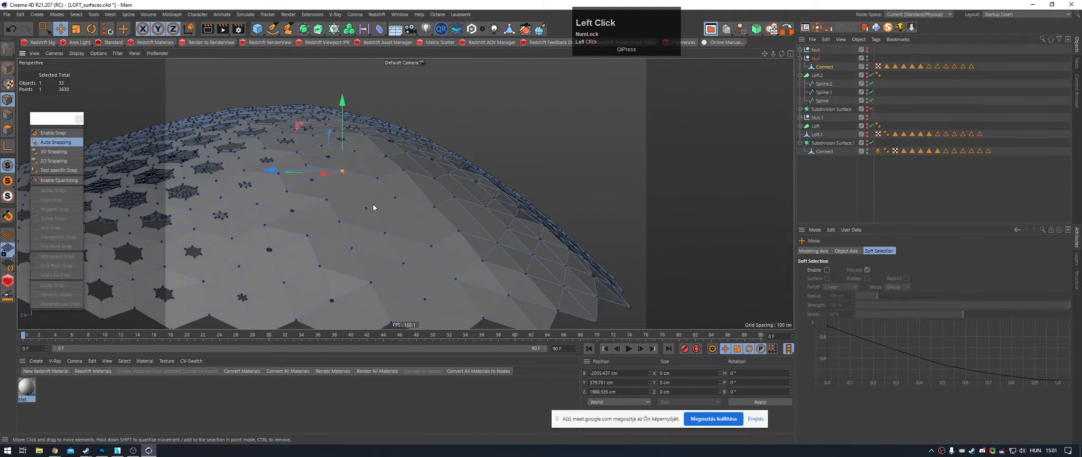
left_click(374, 205, "shift")
left_click_drag(351, 211, 367, 185, "alt")
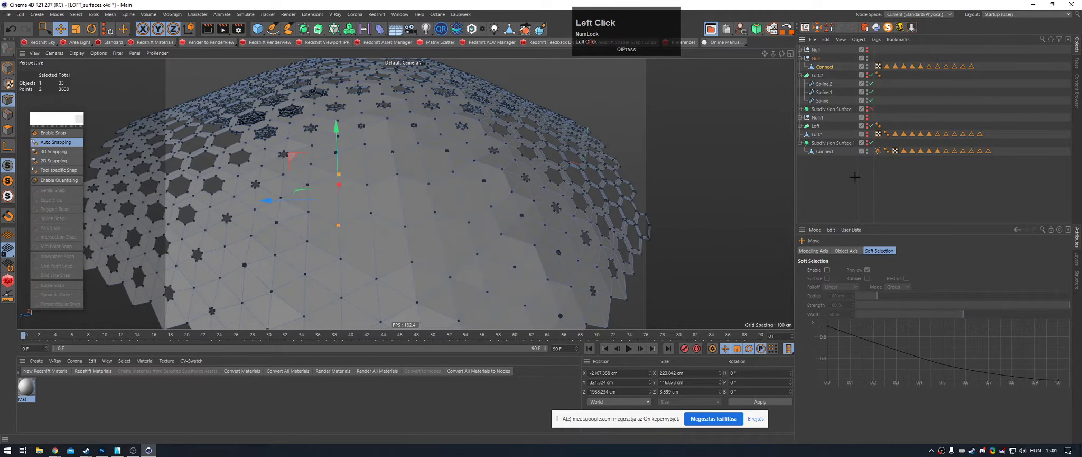
Step: Deselect the mesh to examine the shading of its facets, and reselect it to check the point layout
left_click(856, 176)
left_click_drag(442, 173, 389, 223, "alt")
right_click_drag(389, 222, 401, 211, "alt")
middle_click_drag(401, 211, 415, 203, "alt")
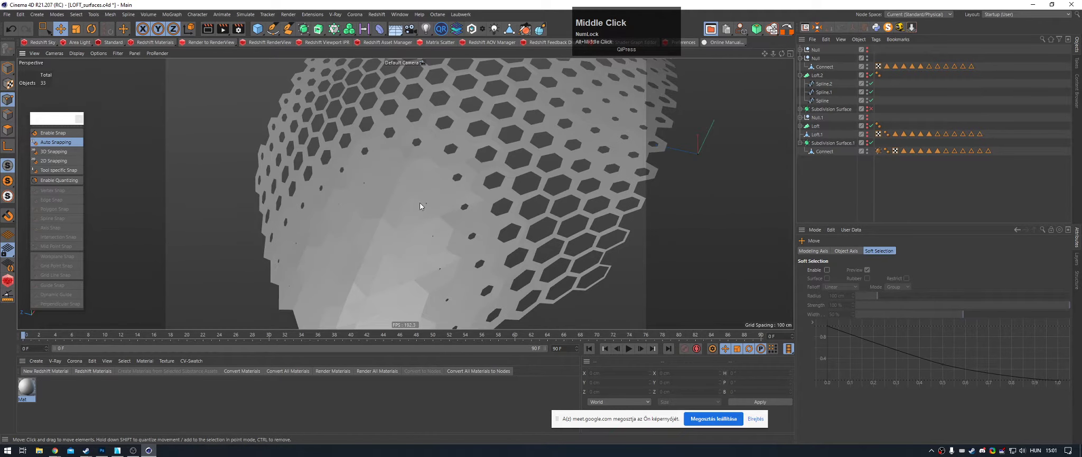
left_click(435, 202)
left_click_drag(419, 188, 453, 218, "alt")
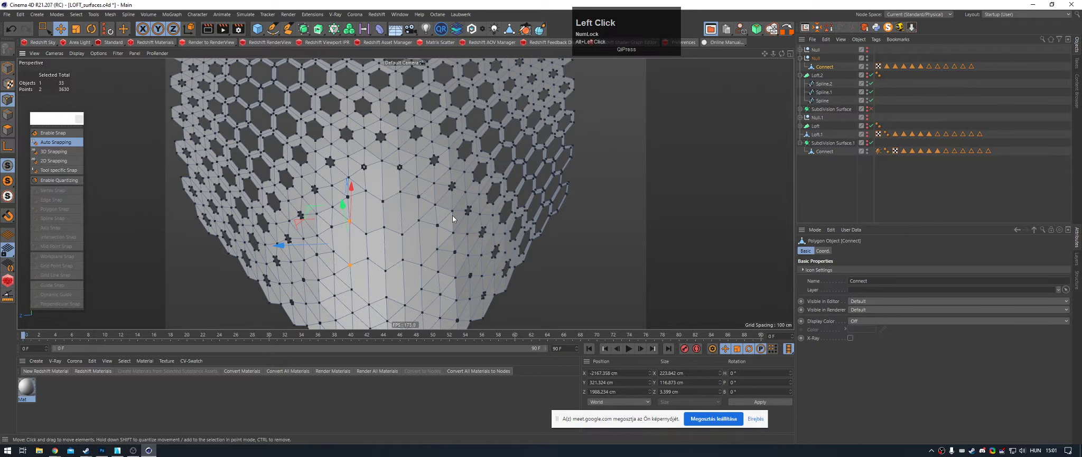
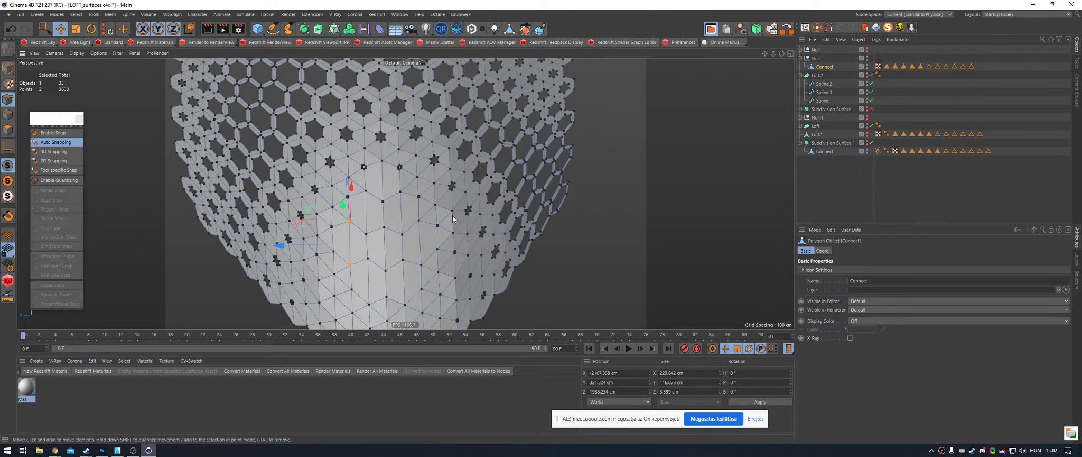
Step: Delete the null containing the edited mesh and expand the original honeycomb null in the hierarchy
left_click(817, 59)
key("Delete")
left_click(800, 50)
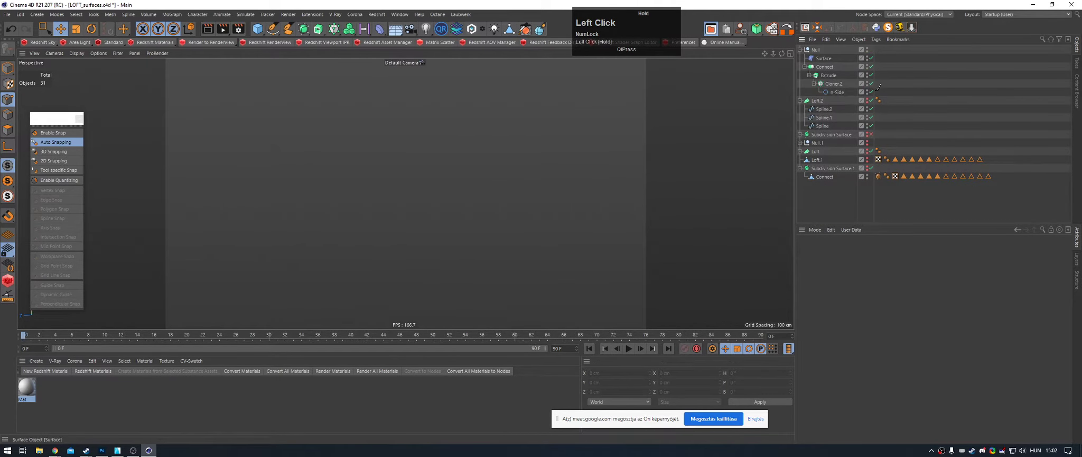
Step: Display the original honeycomb flat with its Surface deformer disabled, and select its Connect object to show the hexagon grid
left_click_drag(519, 200, 466, 120, "alt")
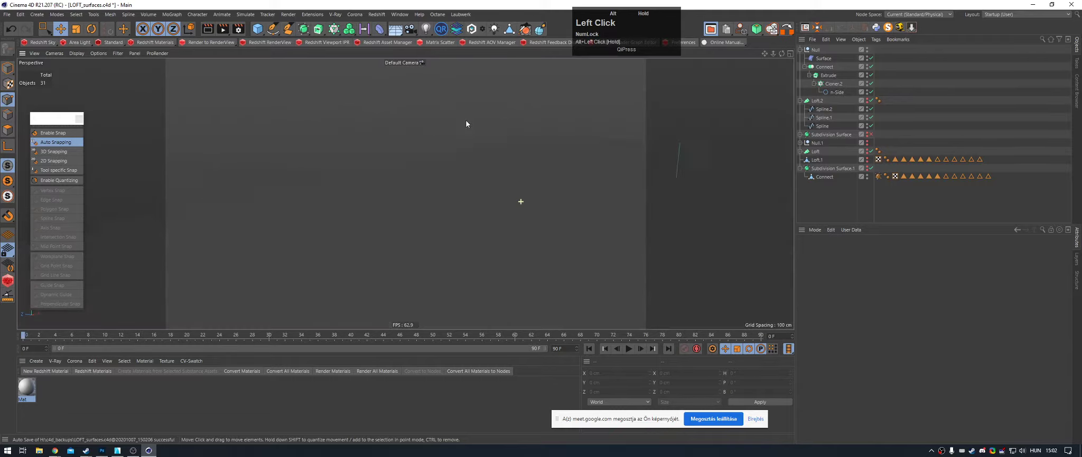
right_click_drag(466, 120, 415, 186, "alt")
left_click_drag(416, 186, 491, 141, "alt")
middle_click_drag(491, 140, 495, 198, "alt")
right_click_drag(494, 198, 740, 126, "alt")
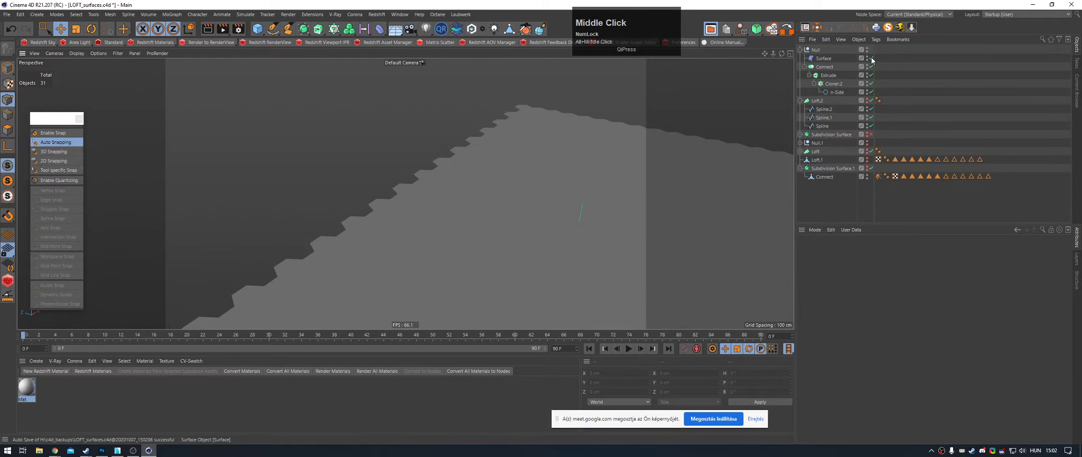
left_click(873, 59)
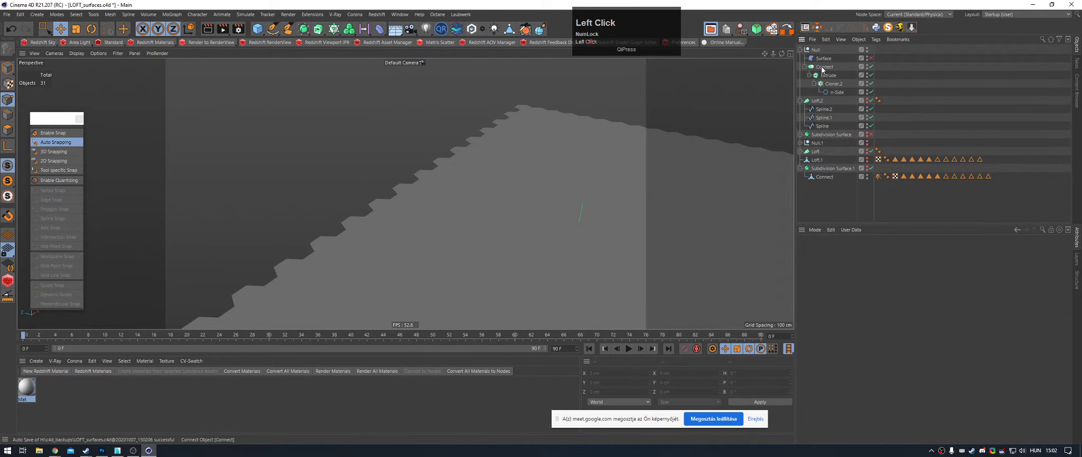
left_click(826, 67)
middle_click_drag(584, 195, 476, 143, "alt")
right_click_drag(476, 142, 429, 201, "alt")
left_click_drag(429, 201, 589, 215, "alt")
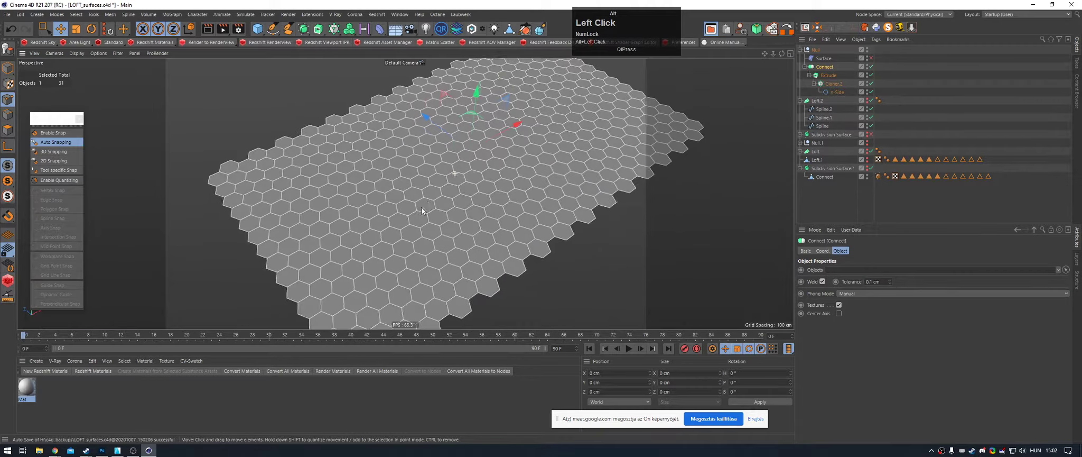
Step: Delete the Extrude object from the honeycomb hierarchy without deleting its child Cloner and n-Side spline
left_click(836, 92)
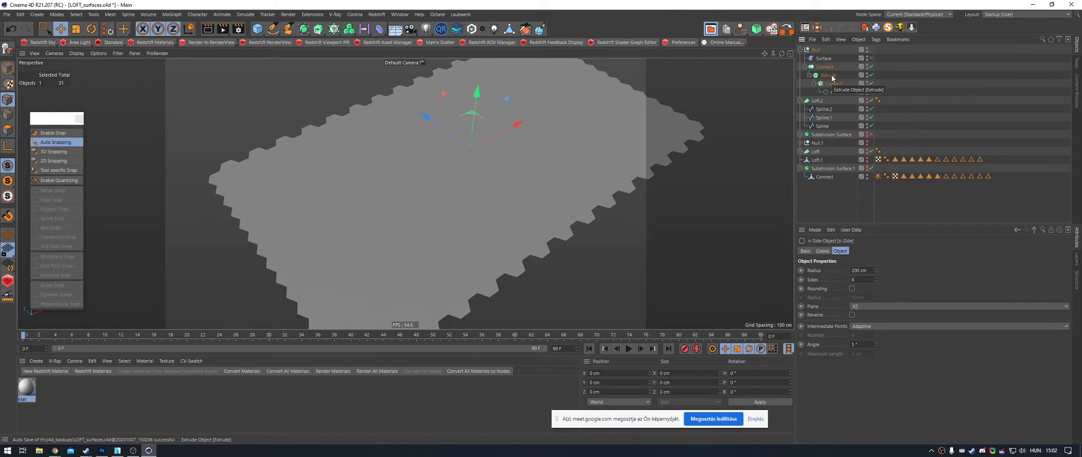
right_click(832, 78)
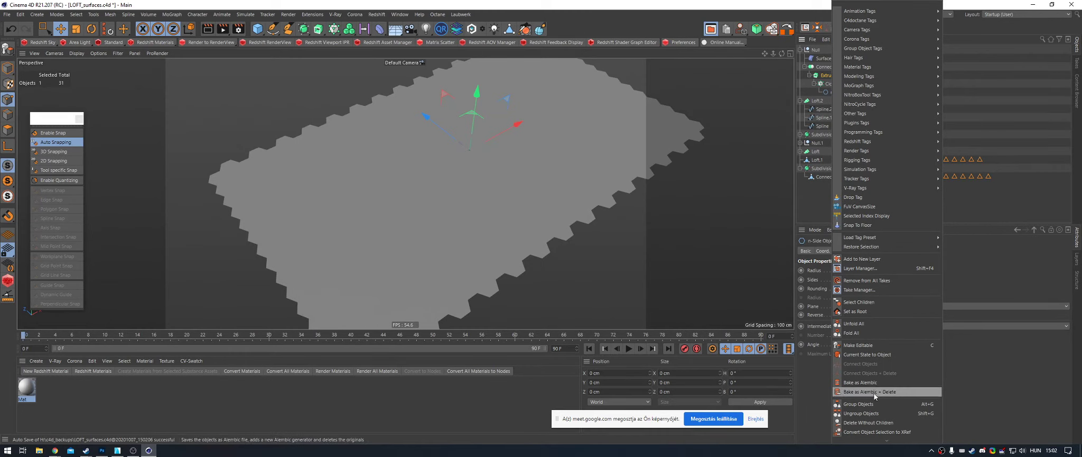
left_click(889, 422)
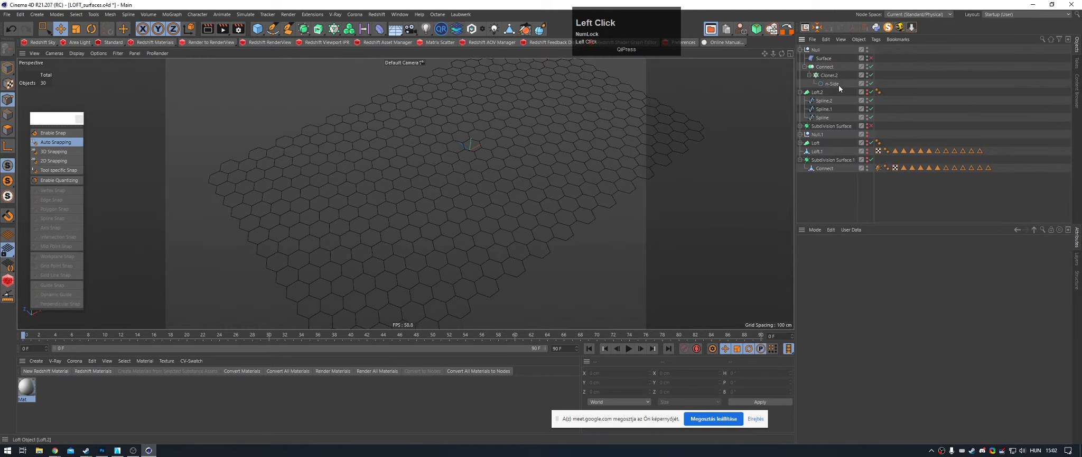
Step: Select the n-Side spline and examine the cloned hexagon outlines up close
left_click_drag(491, 252, 400, 278, "alt")
middle_click_drag(400, 283, 531, 182, "alt")
right_click_drag(532, 182, 587, 174, "alt")
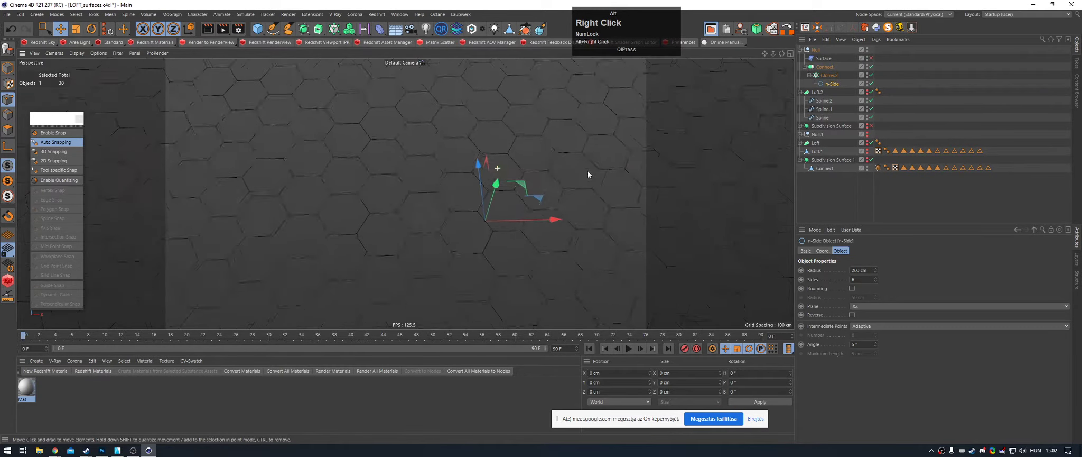
left_click_drag(588, 174, 531, 203, "alt")
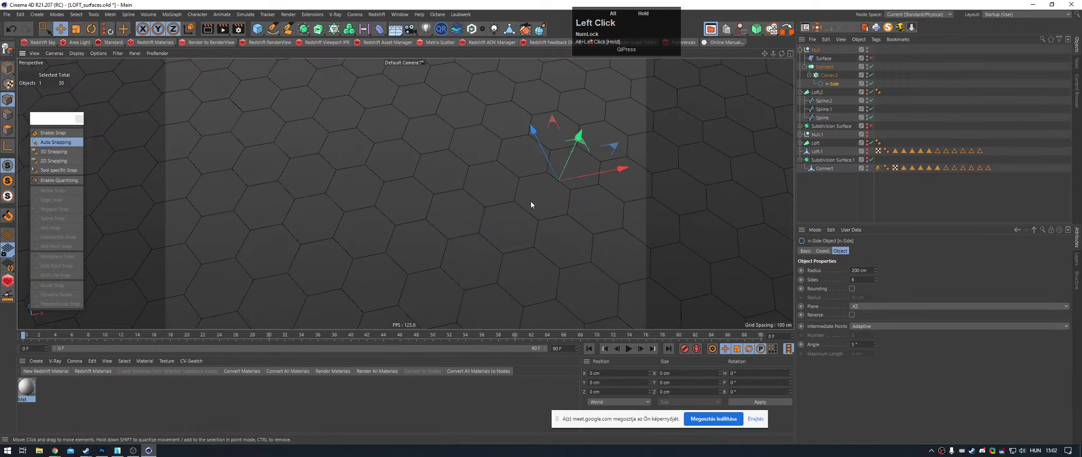
right_click_drag(531, 202, 610, 186, "alt")
middle_click_drag(610, 186, 575, 195, "alt")
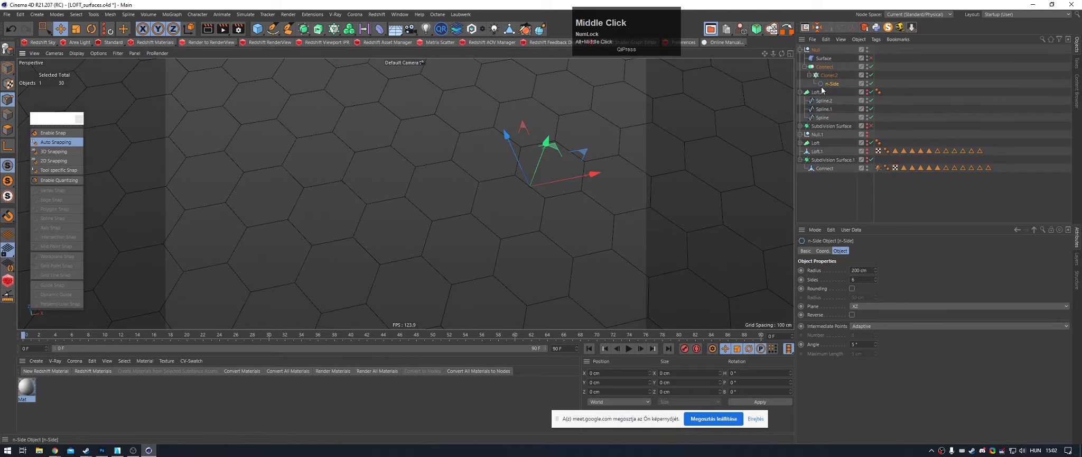
Step: Wrap the n-Side spline in an Extrude generator with 0 cm movement on all axes and make it editable
left_click(318, 29)
left_click(368, 39, "alt")
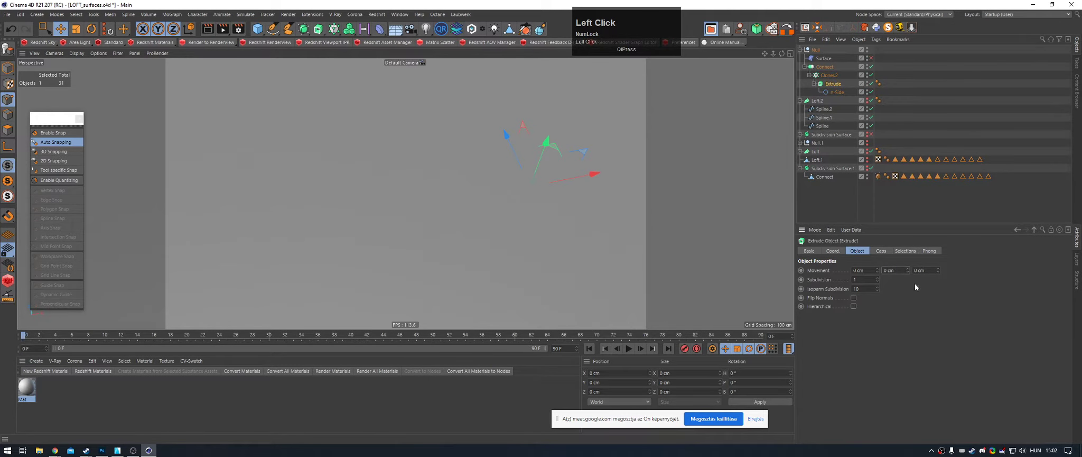
right_click_drag(459, 147, 877, 105, "alt")
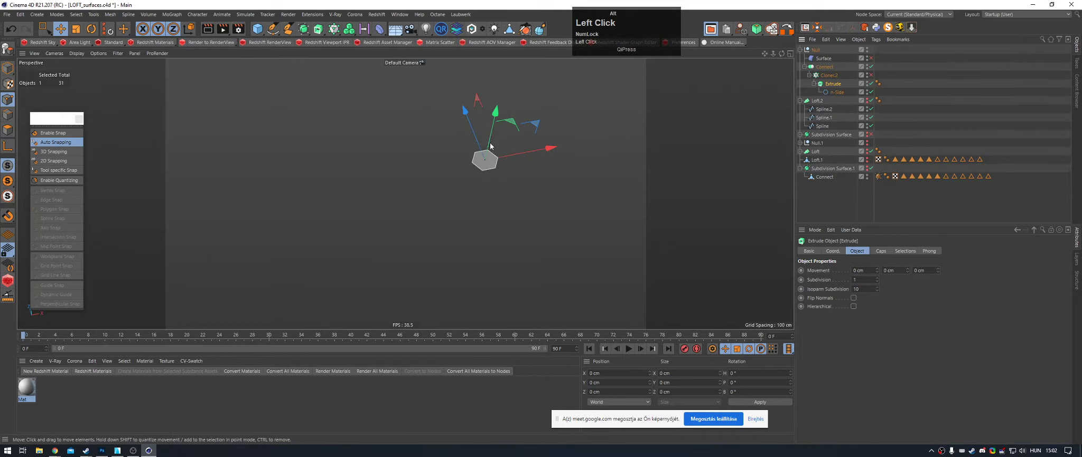
right_click_drag(490, 142, 802, 106, "alt")
left_click(838, 86)
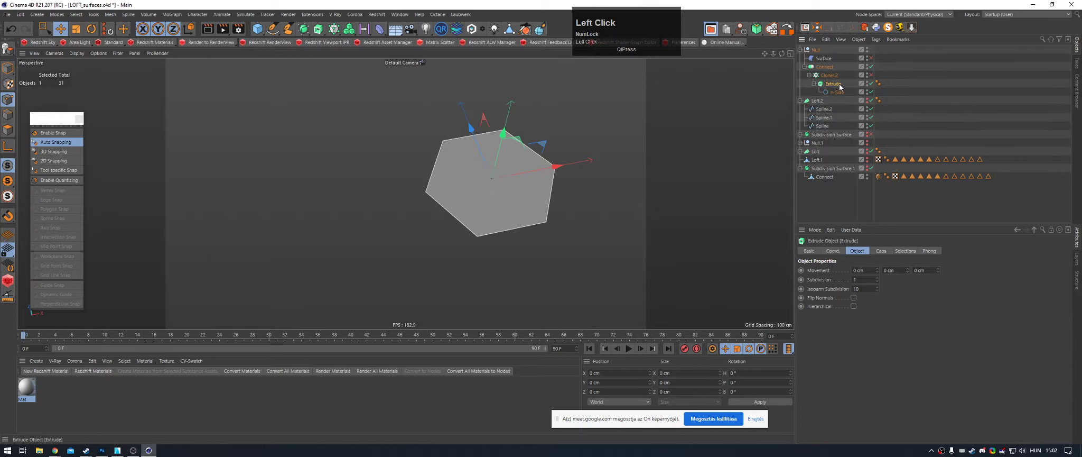
key("c")
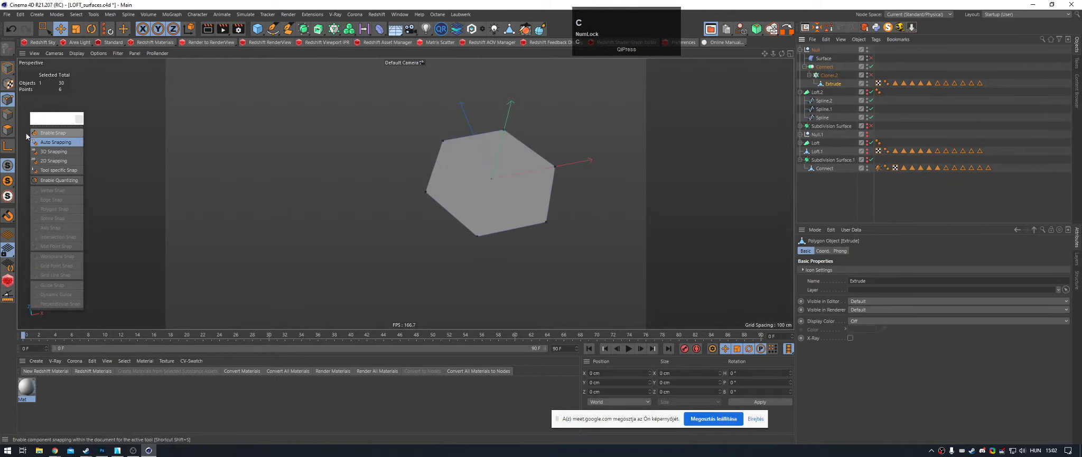
left_click_drag(499, 166, 480, 174, "alt")
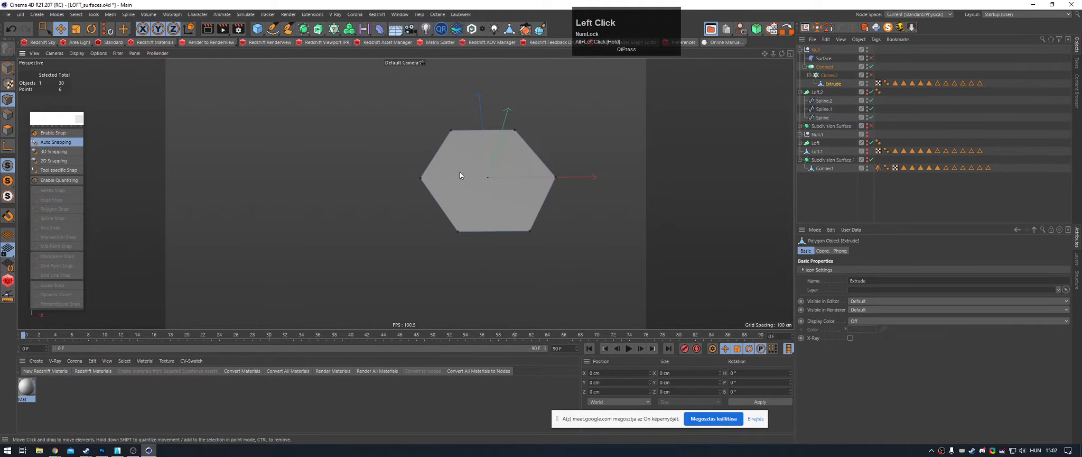
key("space")
left_click_drag(406, 165, 510, 189)
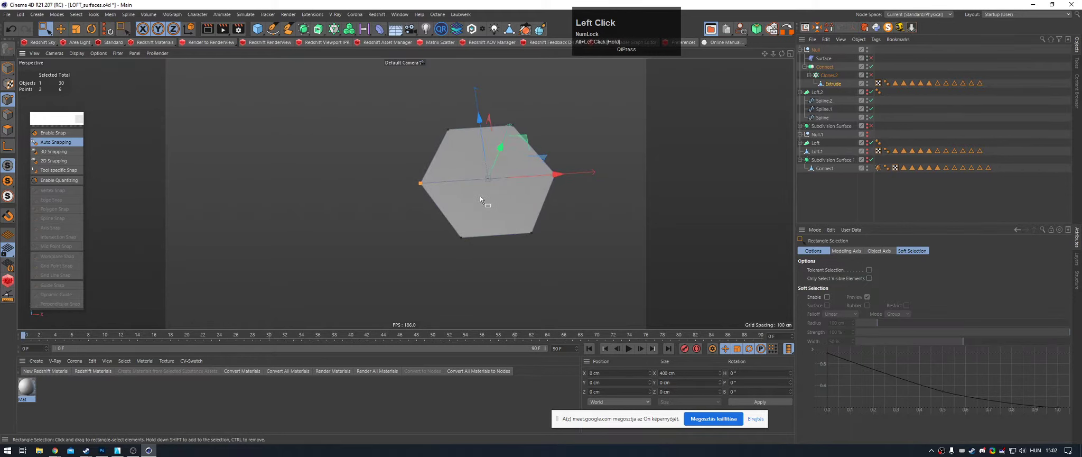
key("ctrl+z")
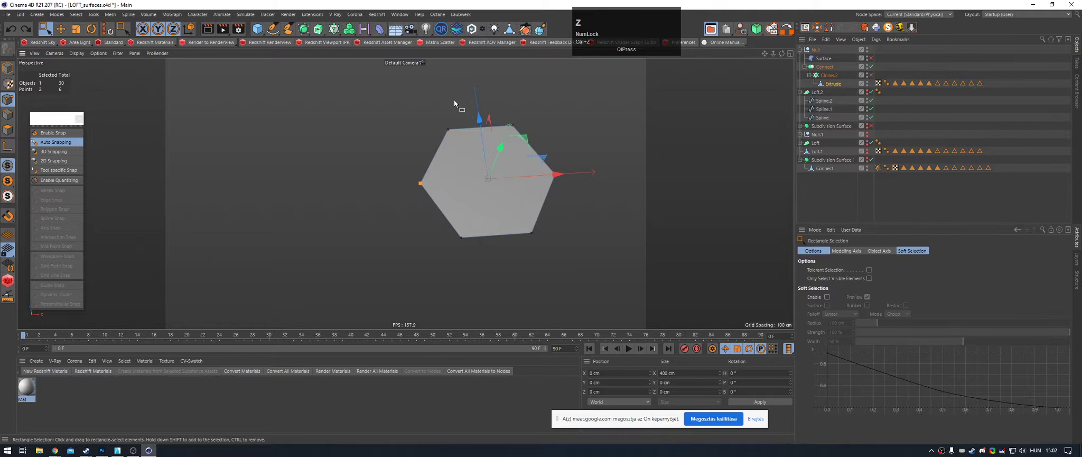
Step: Connect the hexagon's two upper corner points to the lower corner points with two inner edges
left_click_drag(437, 107, 462, 147)
left_click_drag(470, 212, 450, 252, "shift")
left_click_drag(526, 110, 503, 150, "shift")
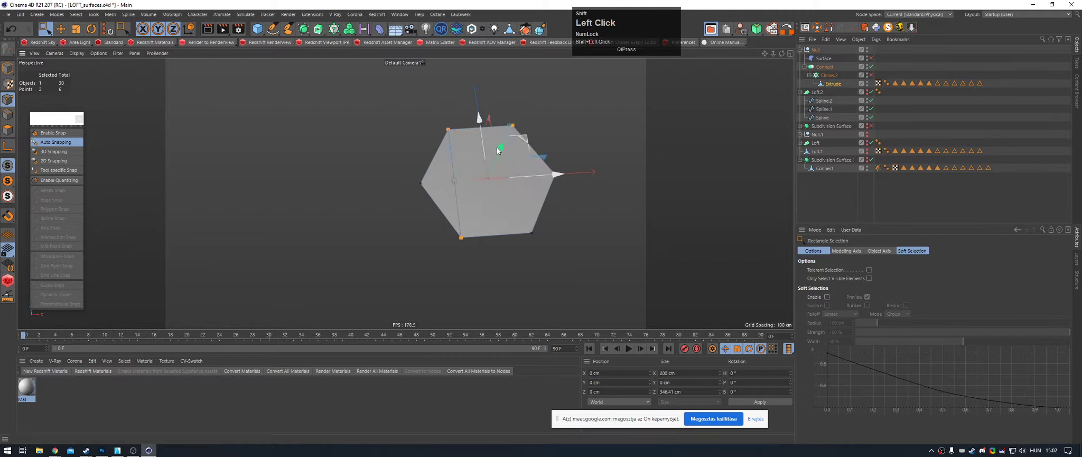
left_click_drag(542, 224, 525, 253, "shift")
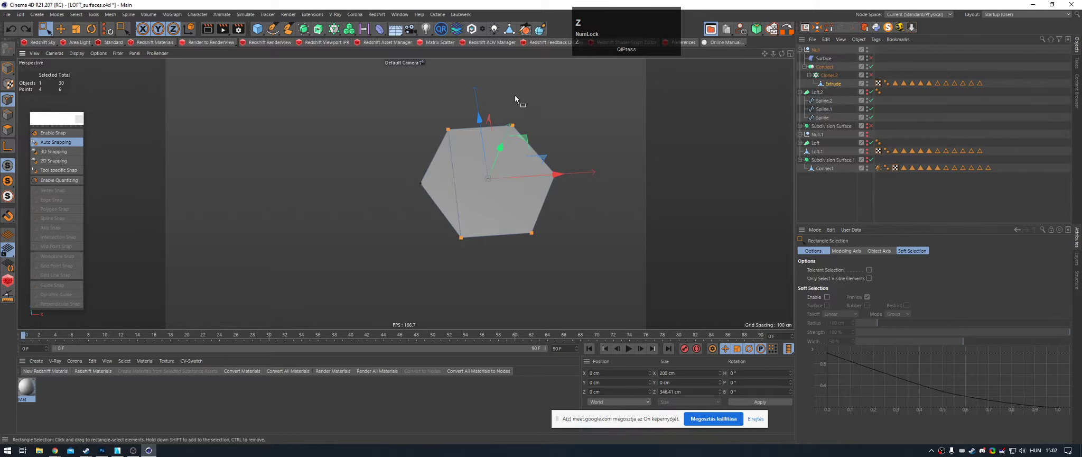
left_click_drag(515, 95, 509, 258)
left_click_drag(504, 263, 538, 96)
mouse_move(488, 193)
left_mouse_down("alt")
mouse_move(490, 173)
mouse_move(485, 183)
left_mouse_up("alt")
left_click_drag(399, 169, 591, 194)
left_click_drag(517, 144, 521, 154, "alt")
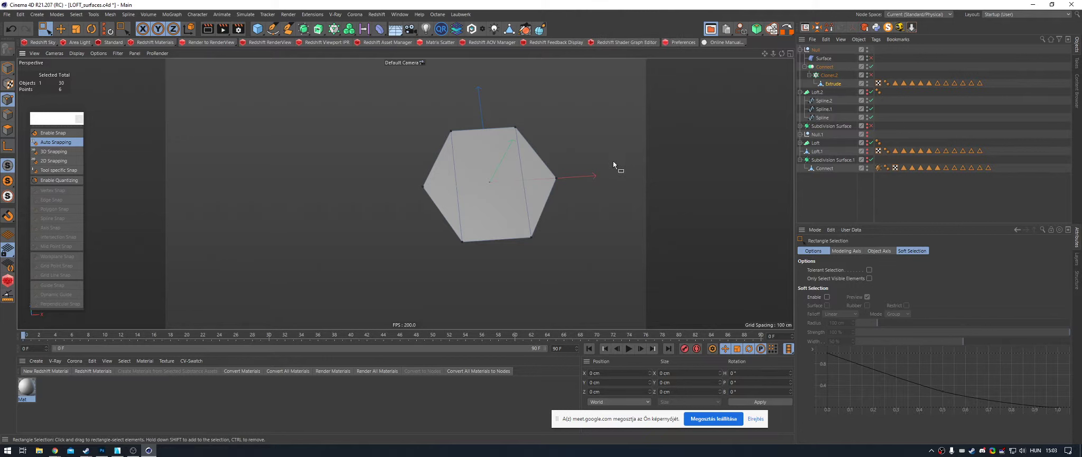
Step: Enable the Surface deformer to wrap the cloned hexagons onto the curved surface
left_click(871, 59)
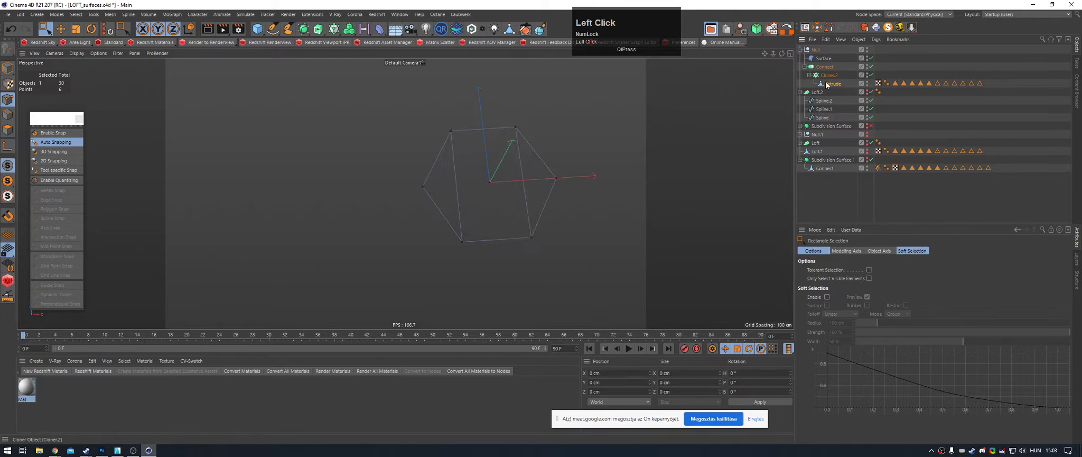
left_click(517, 196)
right_click_drag(517, 196, 445, 191, "alt")
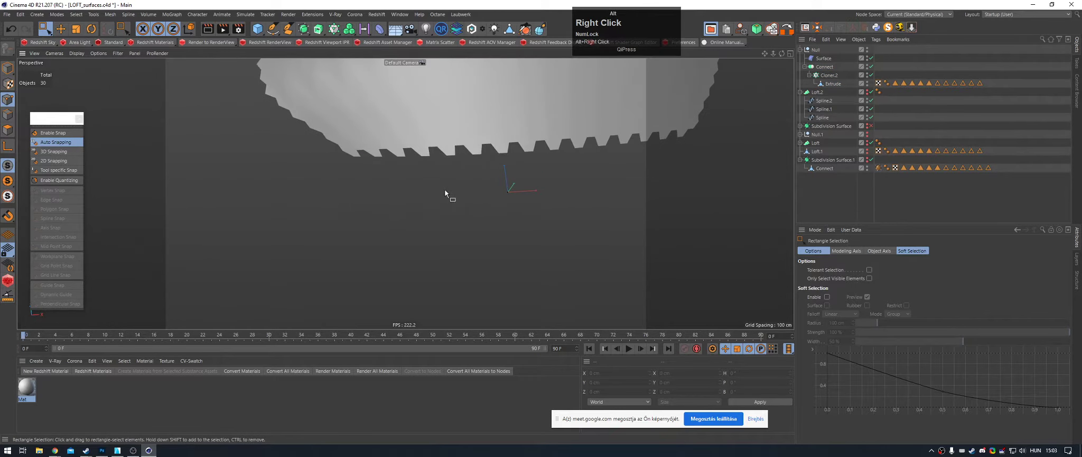
left_click_drag(445, 191, 491, 126, "alt")
key("e")
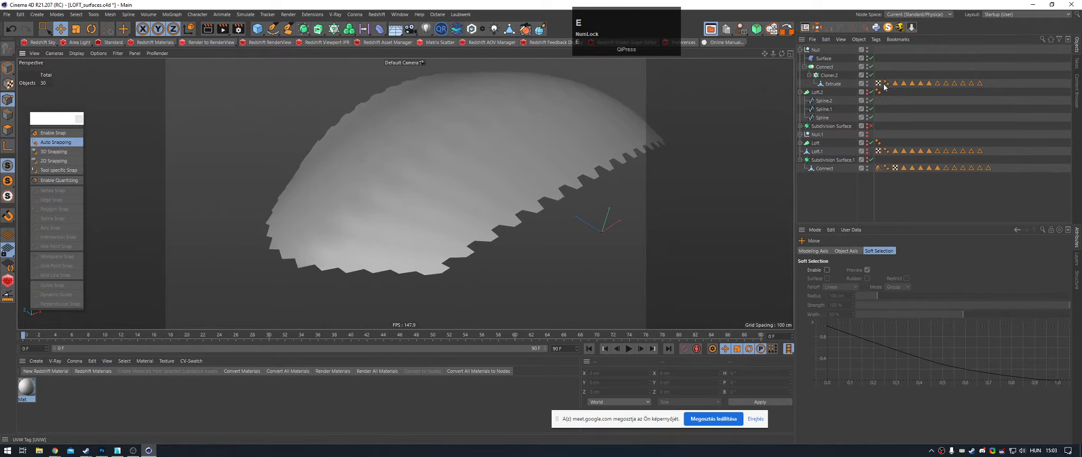
Step: Check the Connect object's Phong Mode options and examine the shading across the curved hexagon surface
left_click(823, 66)
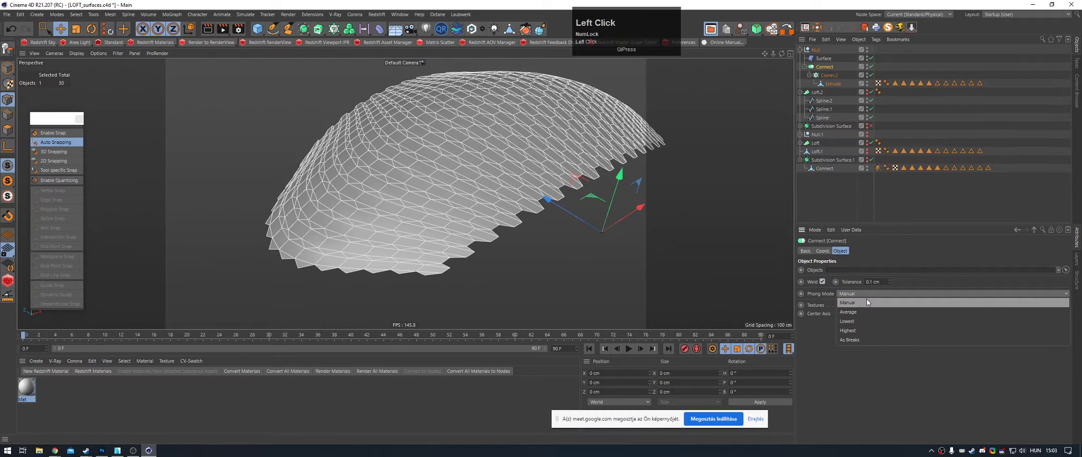
left_click(963, 145)
left_click_drag(527, 145, 441, 151, "alt")
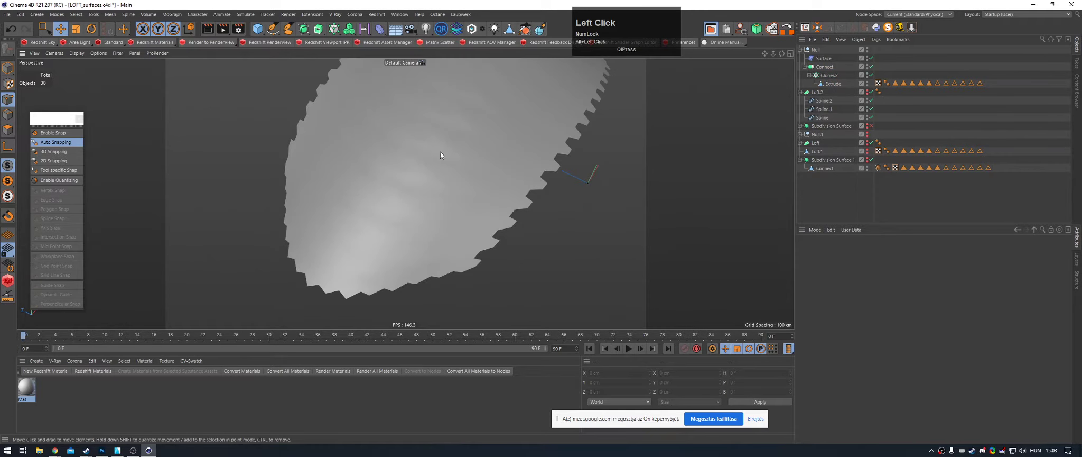
left_click(441, 151)
right_click_drag(441, 151, 478, 174, "alt")
left_click_drag(479, 174, 534, 95, "alt")
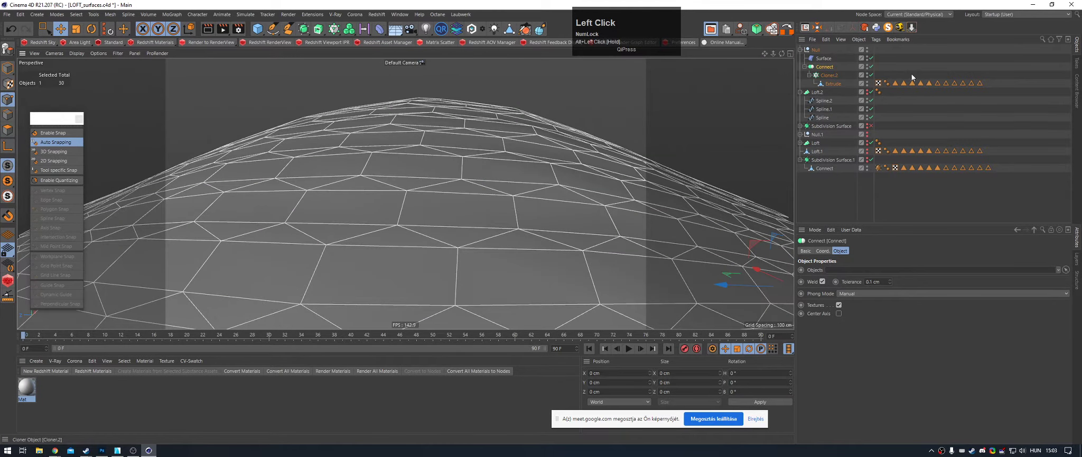
Step: Lower the phong angle of the Extrude polygon object to give the hexagon surface faceted shading
left_click(887, 84)
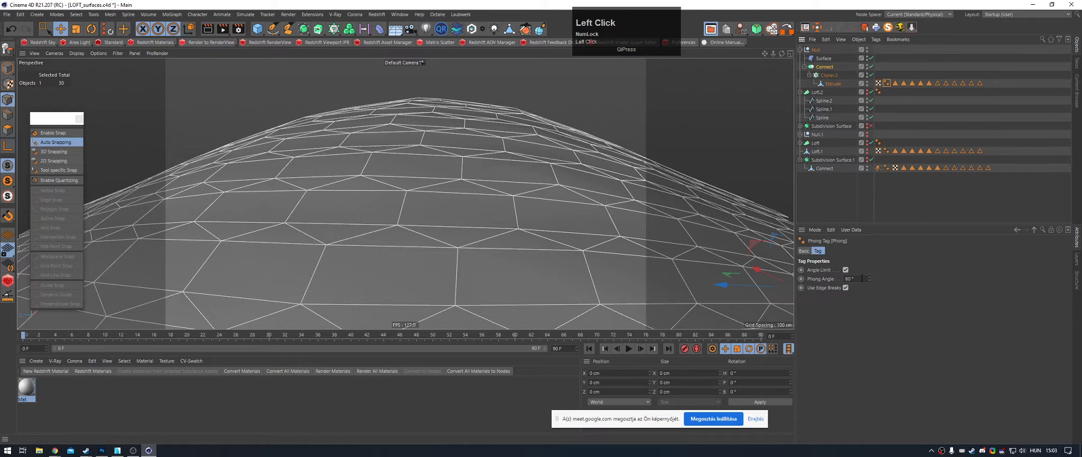
left_click(895, 286)
left_click(981, 134)
left_click_drag(526, 151, 477, 206, "alt")
right_click_drag(477, 206, 526, 165, "alt")
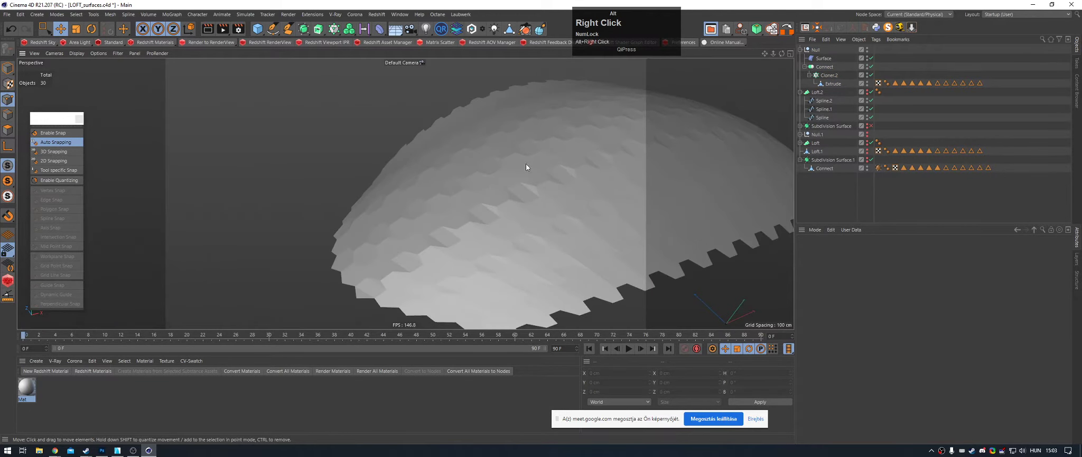
left_click_drag(526, 163, 535, 210, "alt")
right_click_drag(582, 162, 602, 150, "alt")
left_click_drag(571, 181, 572, 167, "alt")
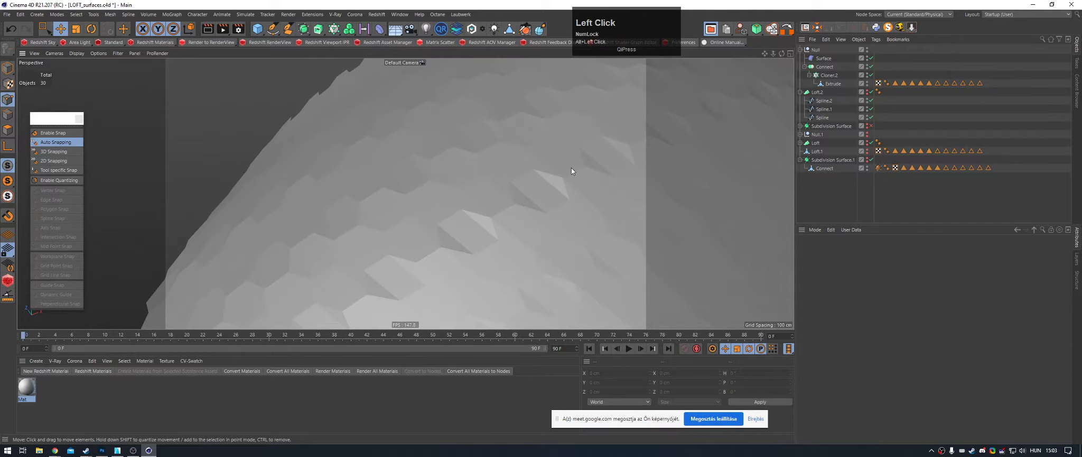
left_click(572, 167)
right_click_drag(568, 169, 758, 139, "alt")
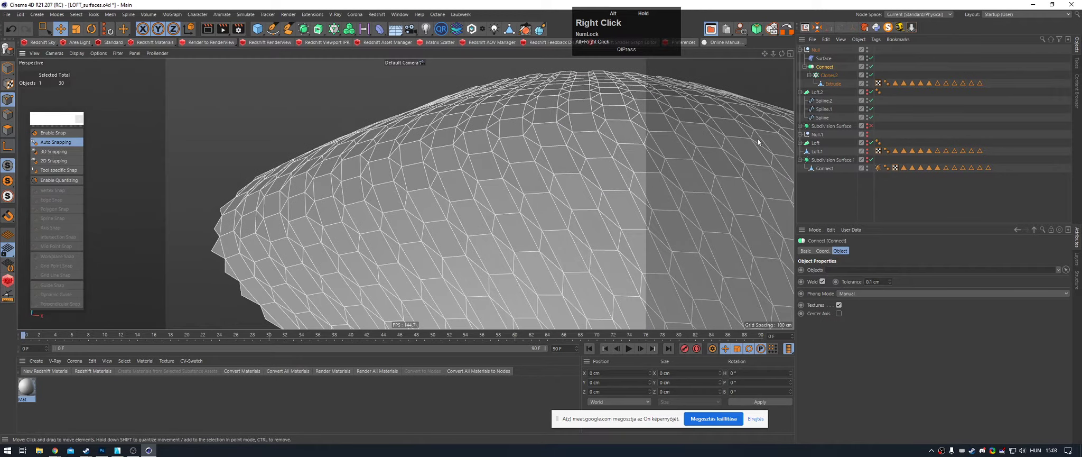
Step: Select the editable Extrude hexagon and display the viewport shading with mesh lines
left_click(827, 83)
right_click_drag(434, 157, 570, 162, "alt")
left_click_drag(570, 163, 506, 244, "alt")
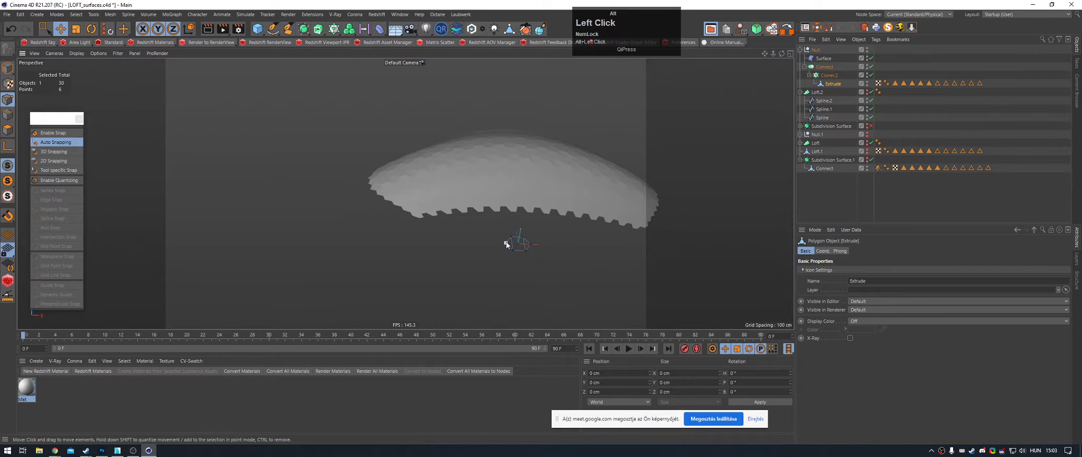
right_click_drag(506, 244, 601, 238, "alt")
middle_click_drag(602, 238, 536, 230, "alt")
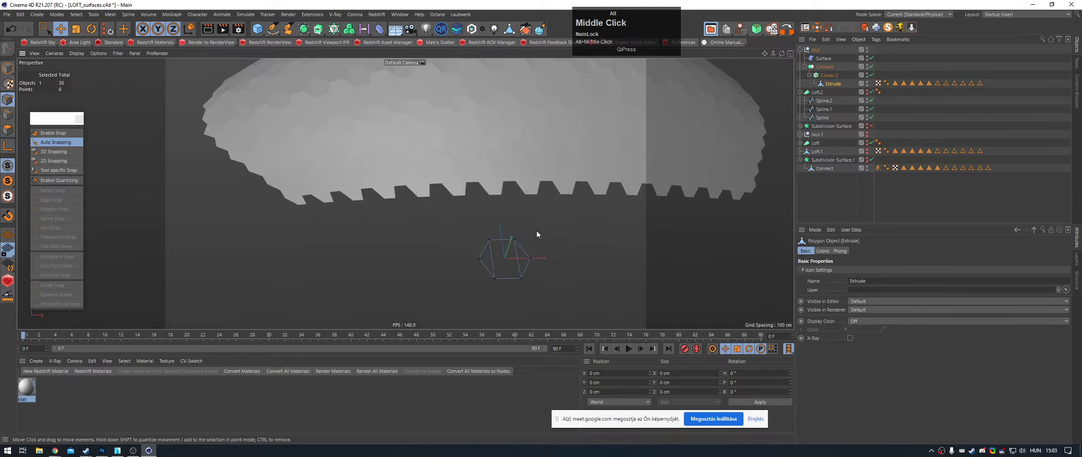
left_click(78, 54)
left_click(104, 78)
middle_click_drag(518, 195, 483, 189, "alt")
right_click_drag(484, 189, 398, 246, "alt")
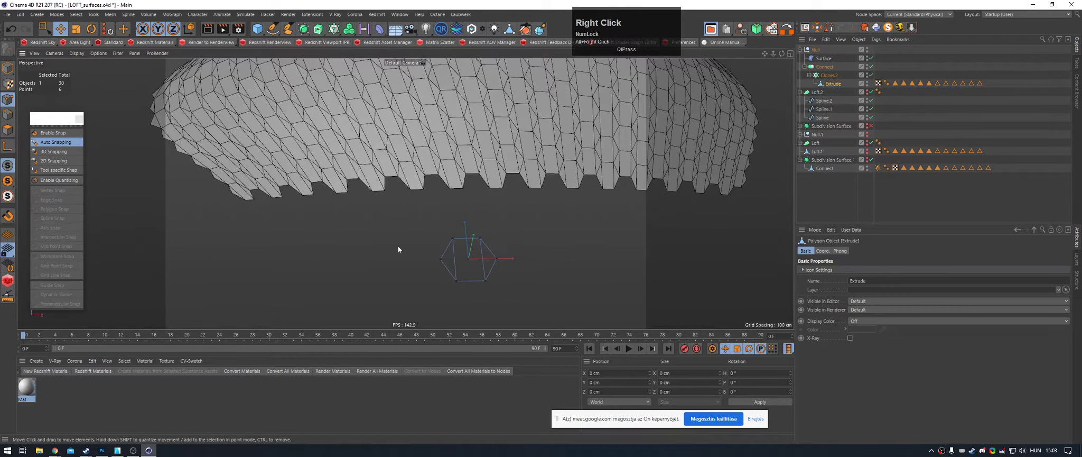
left_click(8, 114)
left_click(458, 258)
key("alt+y")
left_click(484, 259)
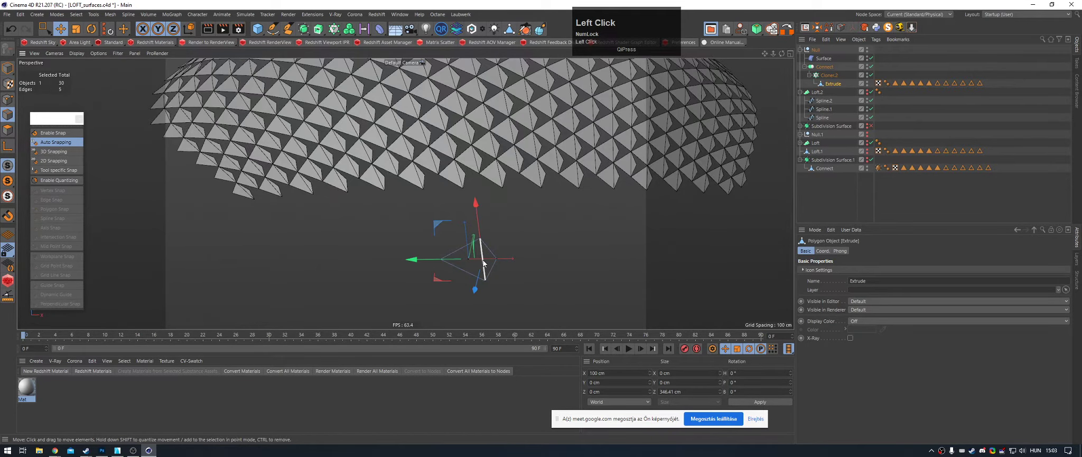
key("alt+y")
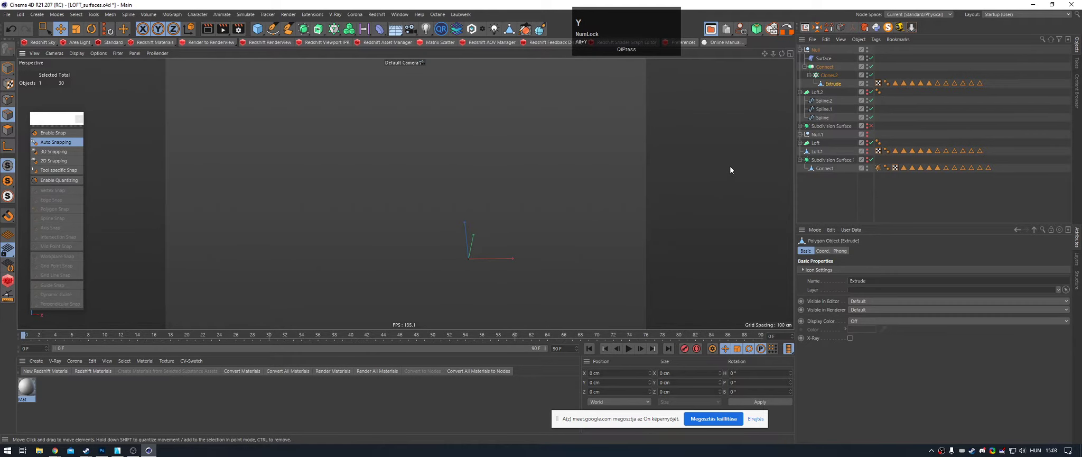
key("ctrl+z")
Step: Melt the two inner edges of the source hexagon to leave a single six-sided face
left_click(483, 259)
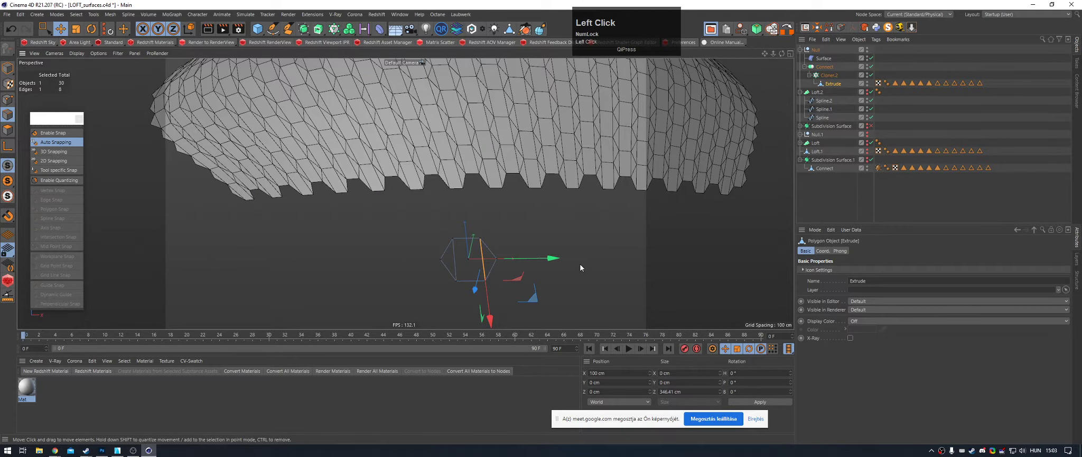
key("u")
key("z")
key("u")
key("z")
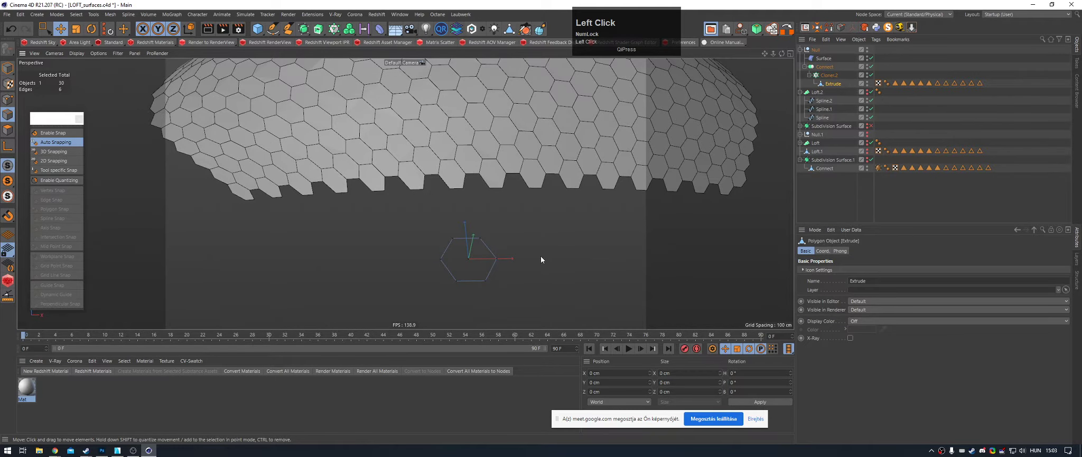
Step: Connect the hexagon's outermost opposite corner points along the X axis with one edge across its middle
key("0")
left_click_drag(433, 255, 525, 266)
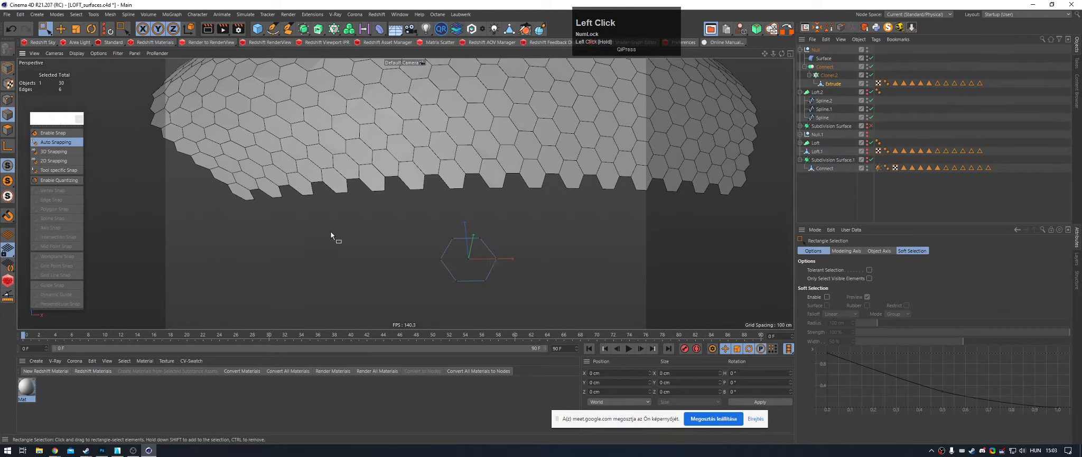
left_click(11, 100)
left_click_drag(422, 255, 539, 274)
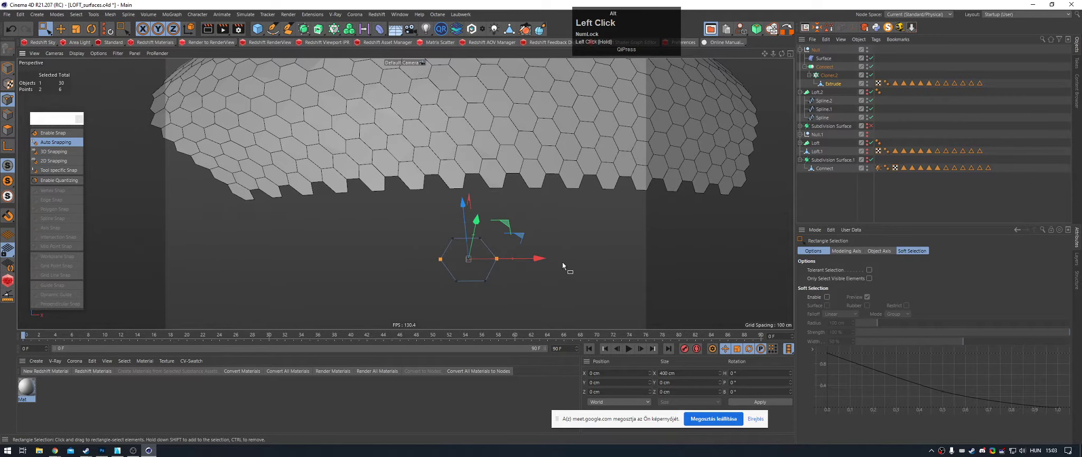
key("alt+x")
Step: Examine the split hexagons and their edge flow across the curved surface from several angles
middle_click_drag(564, 260, 587, 305, "alt")
left_click_drag(433, 174, 555, 111, "alt")
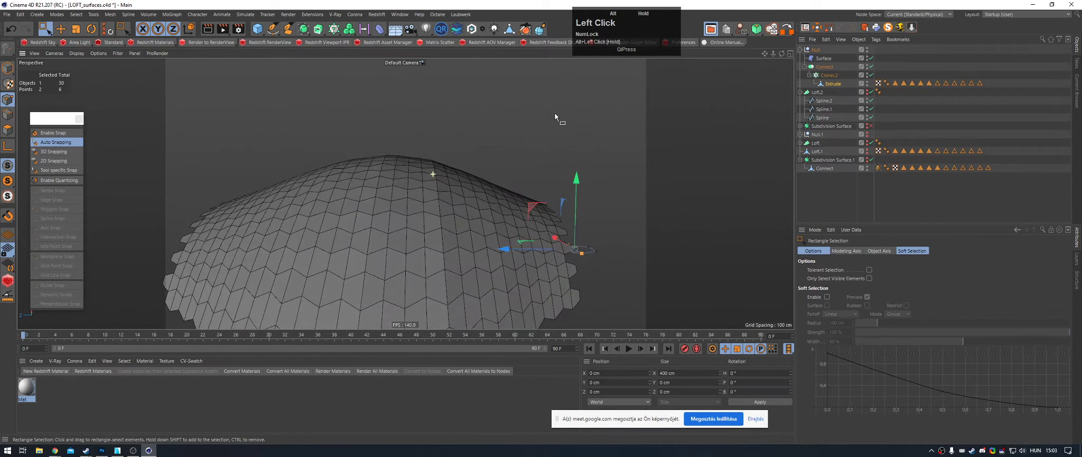
right_click_drag(379, 178, 508, 193, "alt")
left_click_drag(509, 193, 428, 230, "alt")
right_click_drag(428, 230, 362, 192, "alt")
left_click_drag(362, 192, 382, 214, "alt")
right_click_drag(382, 214, 513, 205, "alt")
left_click_drag(513, 204, 500, 216, "alt")
right_click_drag(500, 217, 378, 214, "alt")
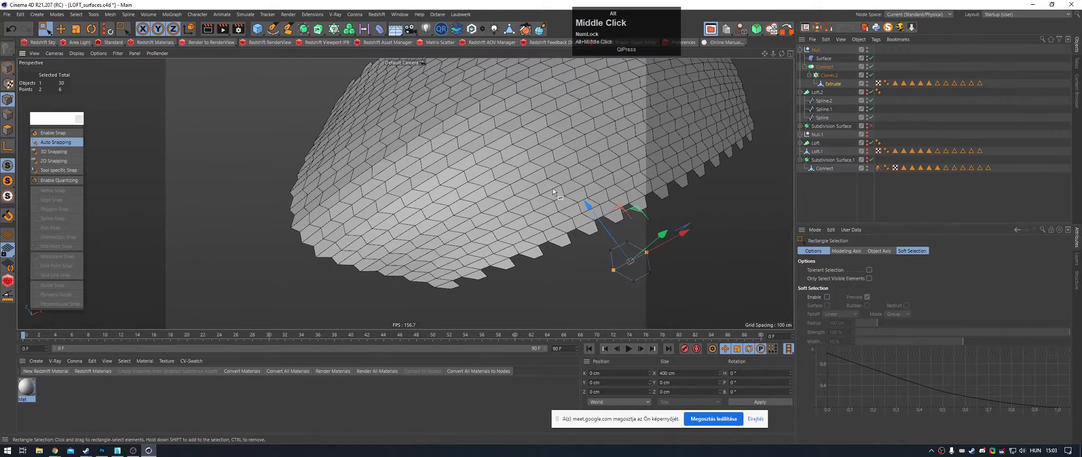
middle_click_drag(600, 249, 415, 213, "alt")
right_click_drag(415, 213, 486, 214, "alt")
left_click_drag(487, 214, 428, 187, "alt")
middle_click_drag(428, 188, 436, 235, "alt")
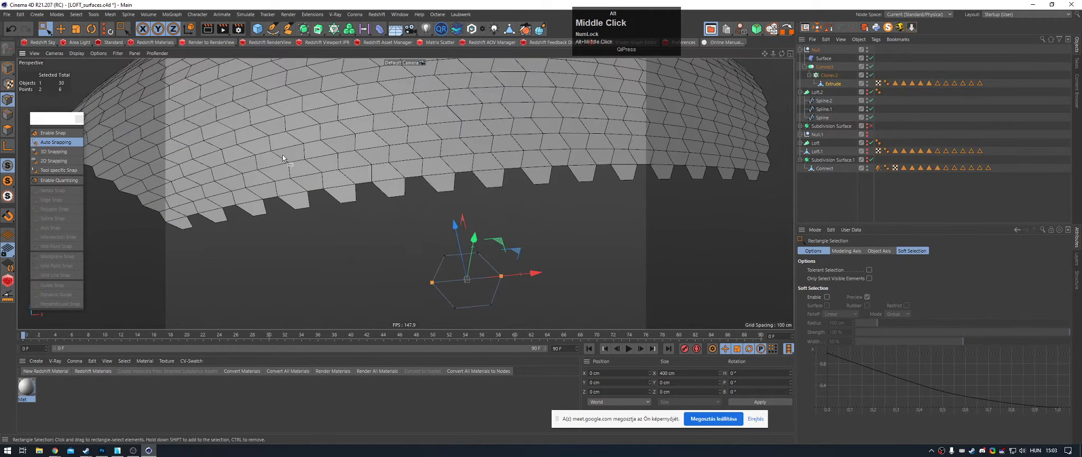
Step: Inset both of the hexagon's polygons together by about 17 cm using Extrude Inner with Preserve Groups enabled
left_click(8, 129)
key("ctrl+a")
key("i")
left_click_drag(610, 258, 661, 260)
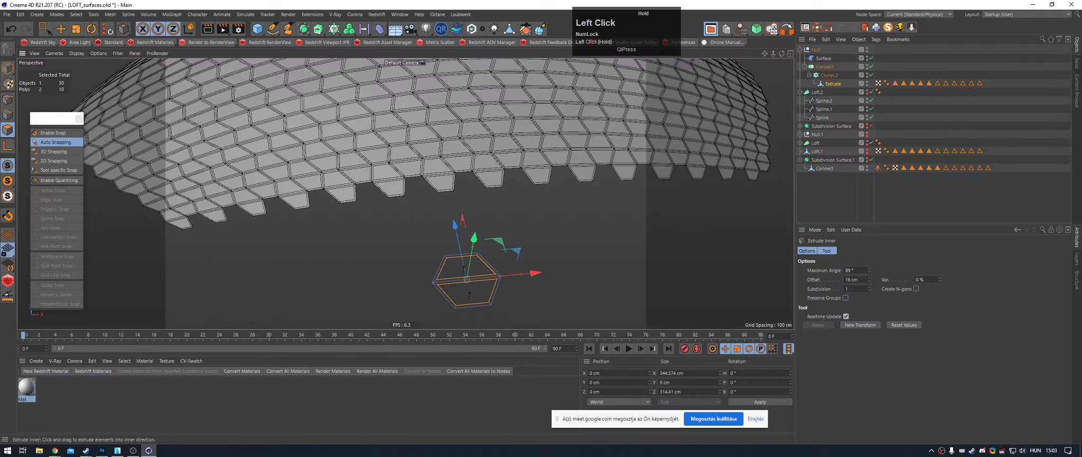
key("ctrl+z")
left_click(847, 297)
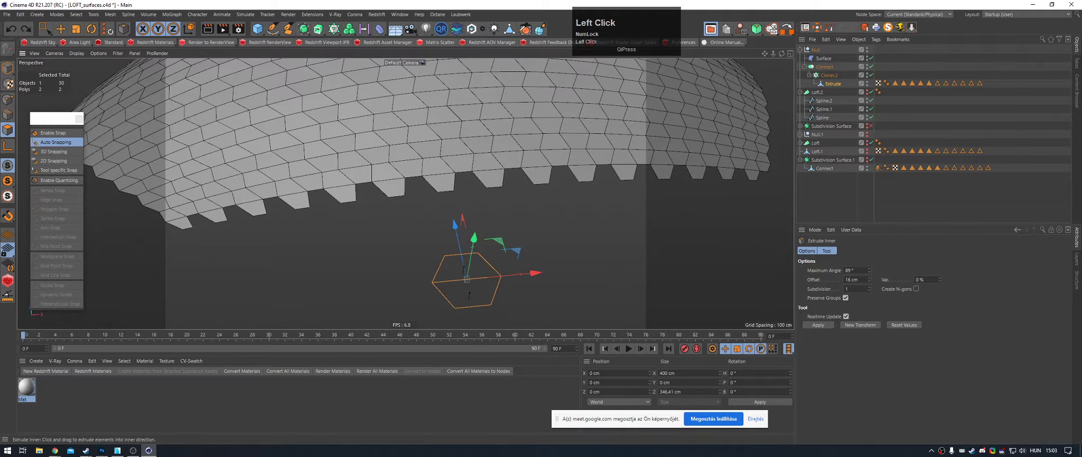
left_click_drag(604, 267, 656, 268)
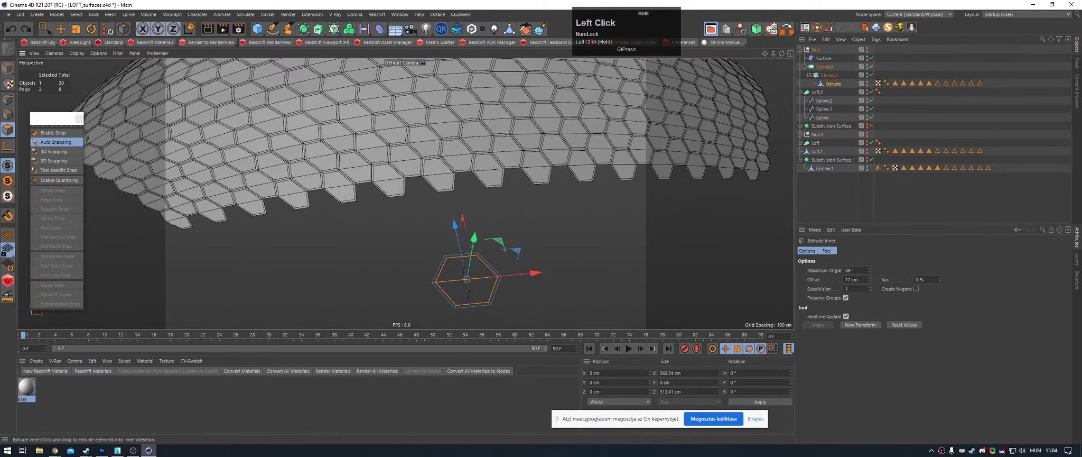
Step: Delete the source hexagon's two inner polygons and select the edge loop around the resulting hole
scroll(611, 265, "down", 5)
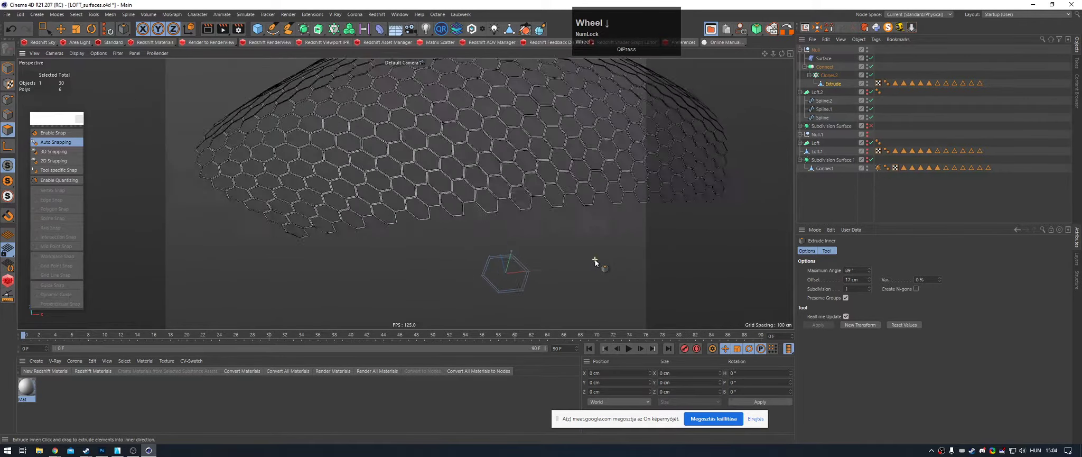
left_click_drag(456, 111, 518, 95, "alt")
left_click_drag(441, 187, 449, 230, "alt")
right_click_drag(536, 215, 666, 221, "alt")
left_click_drag(523, 227, 532, 226, "alt")
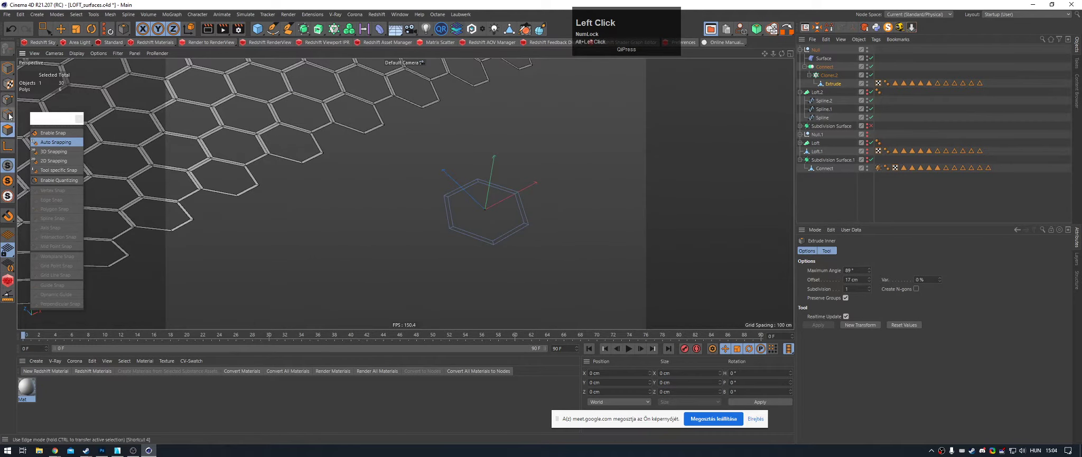
left_click(7, 115)
key("e")
left_click(483, 192)
right_click_drag(540, 210, 392, 170, "alt")
middle_click_drag(392, 171, 431, 187, "alt")
Step: Bake the hexagon surface Null with Current State to Object, hide the original hierarchy and select the baked Connect mesh
left_click(800, 50)
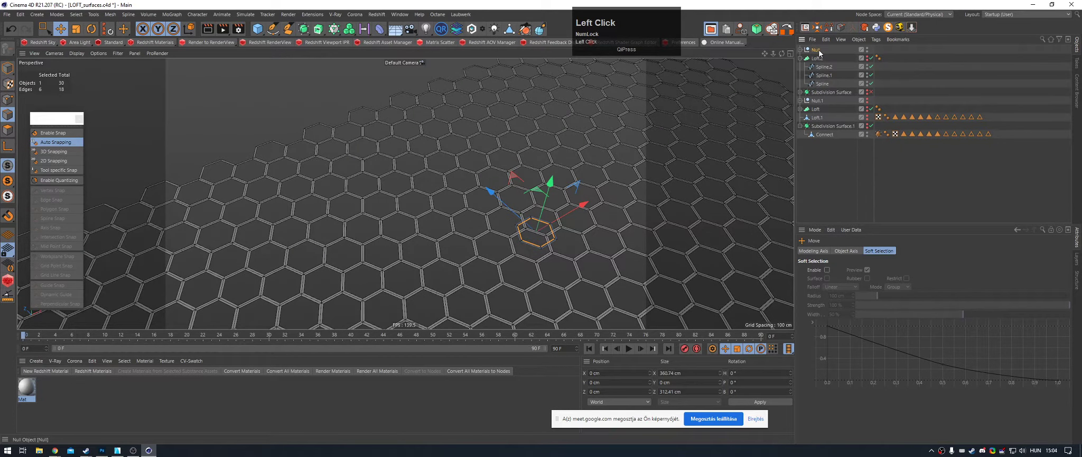
left_click(819, 50)
left_click(865, 29)
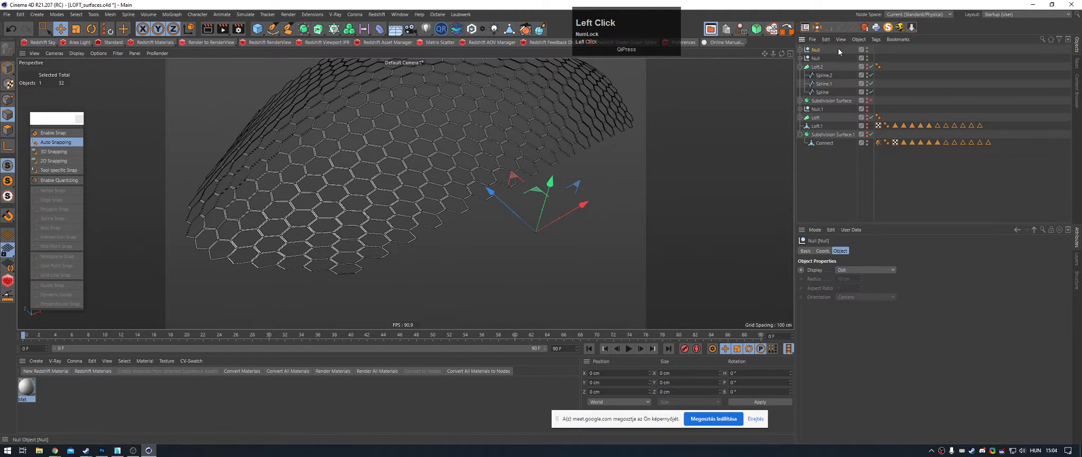
left_click(801, 49)
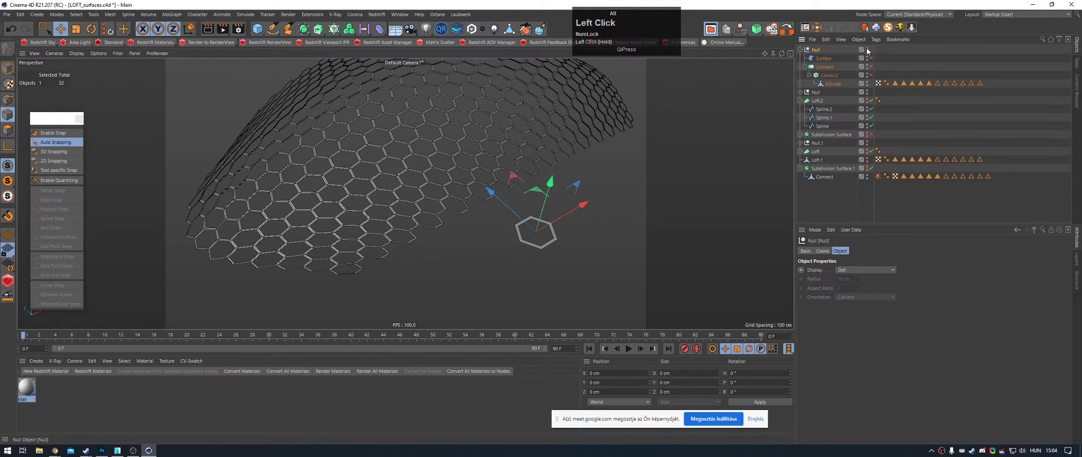
left_click(800, 92)
left_click(824, 100)
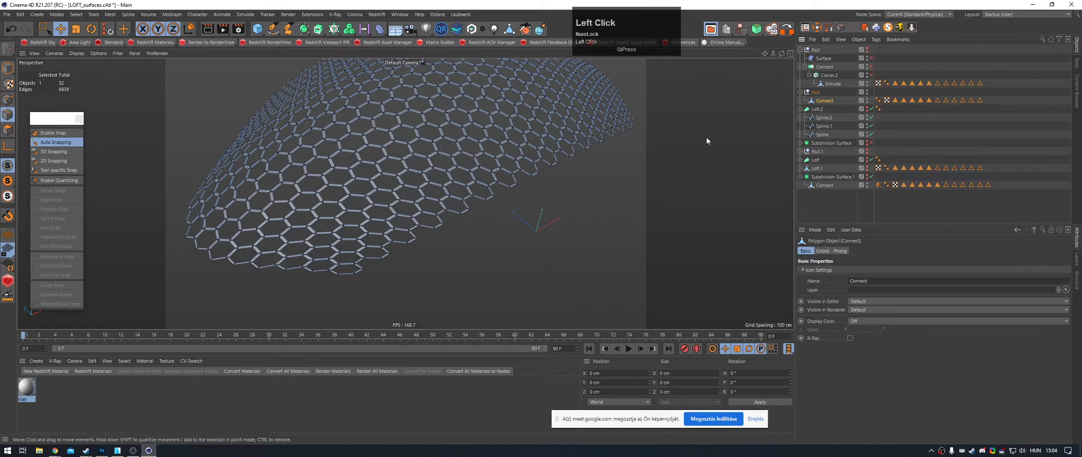
Step: Select the border edge loops of several neighbouring hexagon openings on the baked mesh
middle_click_drag(397, 106, 429, 143, "alt")
right_click_drag(350, 153, 453, 190, "alt")
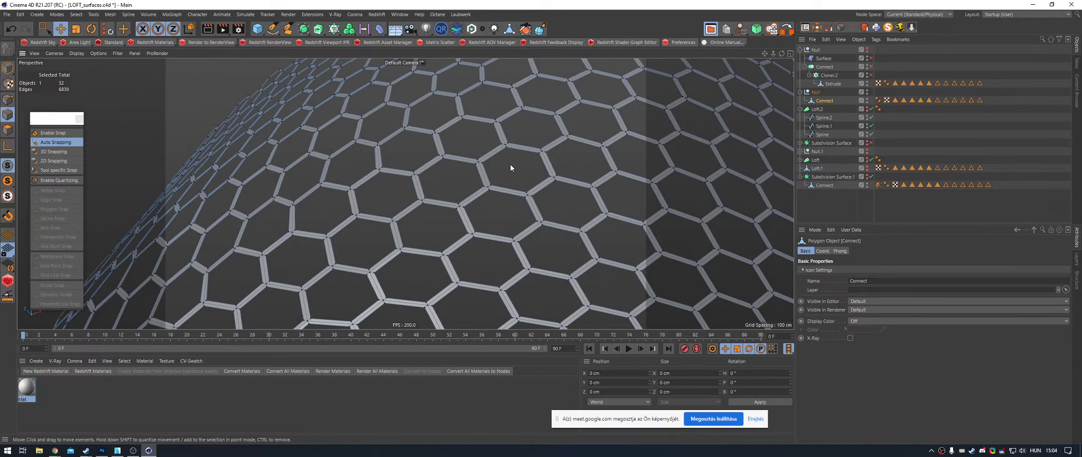
middle_click_drag(511, 163, 453, 167, "alt")
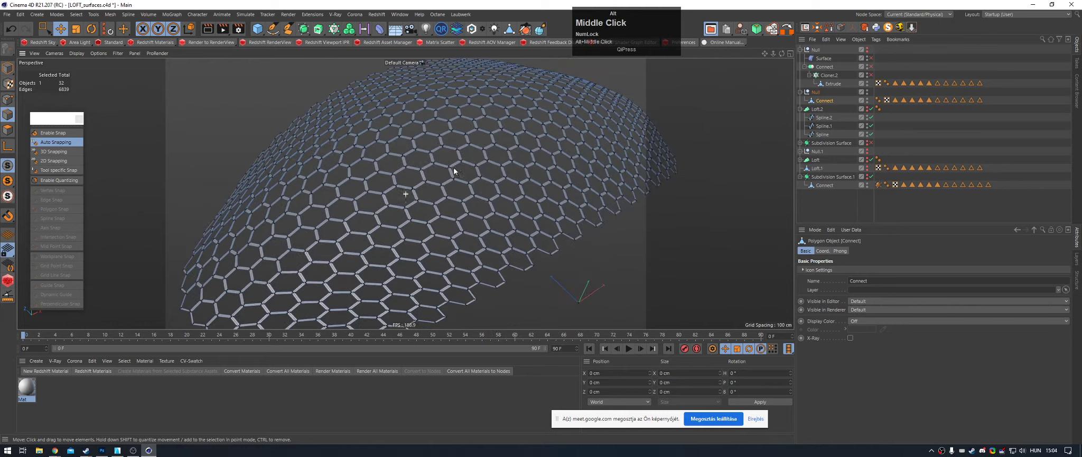
left_click(825, 102)
right_click_drag(453, 187, 352, 180, "alt")
left_click(413, 155)
left_click_drag(480, 167, 432, 210, "alt")
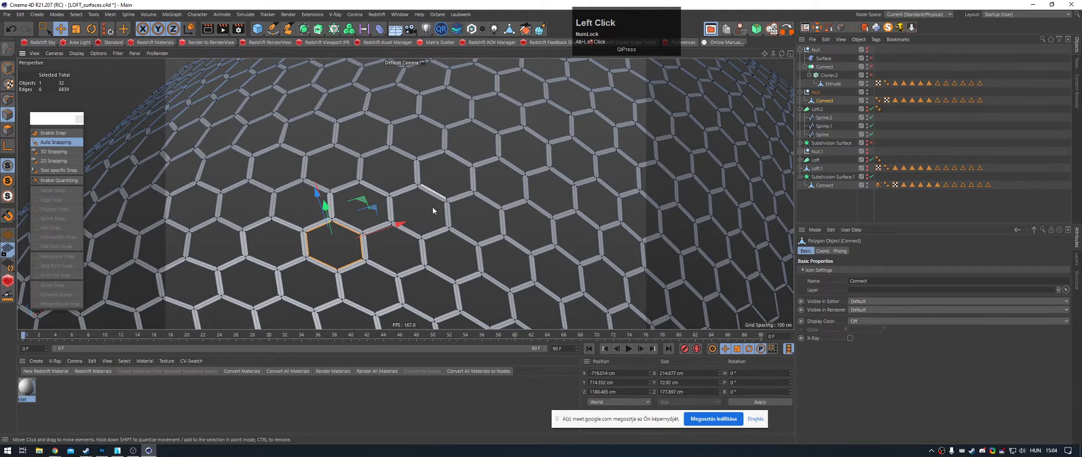
left_click(413, 233, "shift")
left_click(434, 163, "shift")
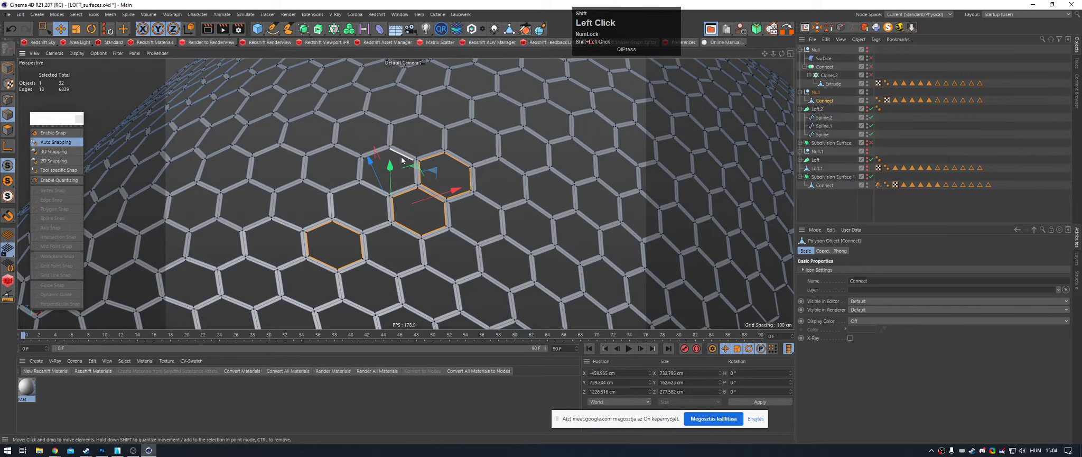
left_click(370, 153, "shift")
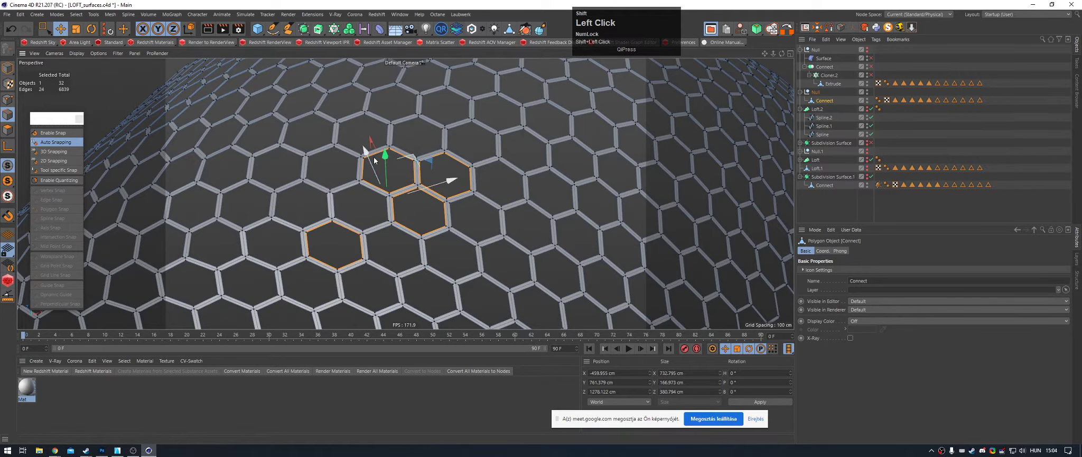
left_click(318, 191, "shift")
left_click(344, 192, "shift")
Step: Try the Brush tool in Smooth mode on the selected hexagon borders and inspect the surface from several angles
mouse_move(381, 169)
left_mouse_down("alt")
mouse_move(407, 155)
mouse_move(424, 172)
mouse_move(365, 139)
mouse_move(375, 165)
left_mouse_up("alt")
right_click_drag(375, 165, 425, 221, "alt")
left_click_drag(425, 221, 424, 175, "alt")
right_click_drag(425, 176, 370, 159, "alt")
scroll(495, 170, "down", 2, "alt")
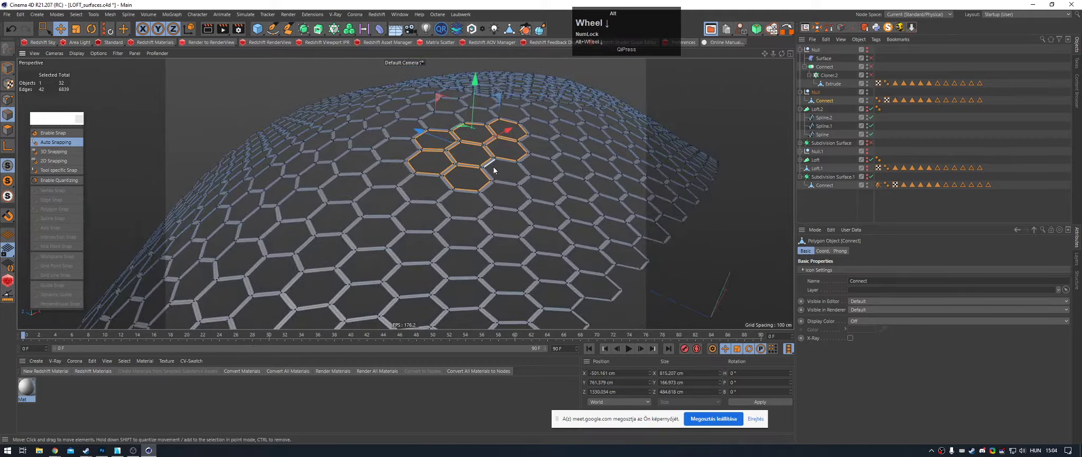
mouse_move(495, 170)
left_mouse_down("alt")
mouse_move(513, 152)
mouse_move(483, 182)
mouse_move(495, 208)
left_mouse_up("alt")
key("c")
left_click(851, 205)
mouse_move(594, 160)
left_mouse_down("alt")
mouse_move(379, 115)
mouse_move(444, 177)
left_mouse_up("alt")
right_click_drag(444, 177, 385, 205, "alt")
left_click_drag(590, 158, 484, 197, "alt")
right_click_drag(484, 197, 528, 145, "alt")
left_click_drag(528, 145, 492, 192, "alt")
Step: Undo the brush attempt and the individual hexagon border selections
key("ctrl+z")
key("ctrl+z")
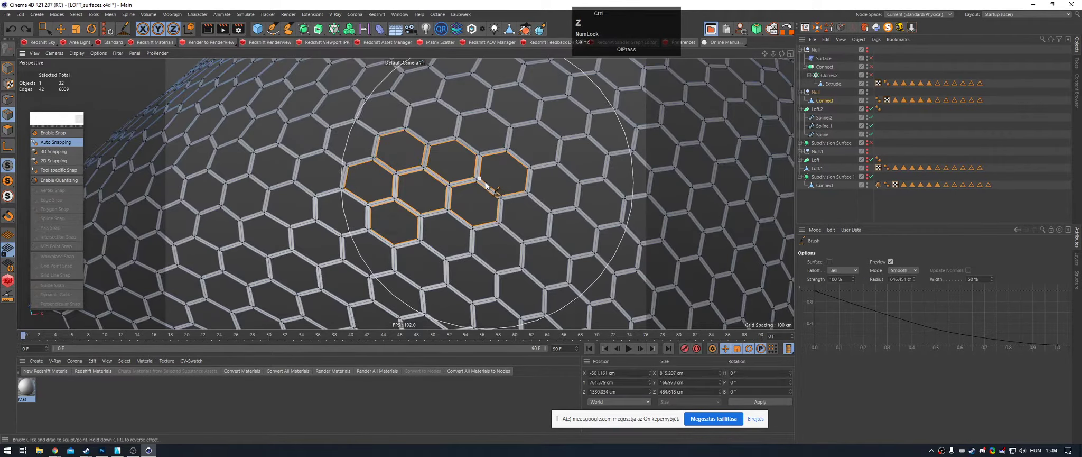
scroll(399, 161, "down", 3)
key("ctrl+z")
key("ctrl+z")
key("ctrl+z")
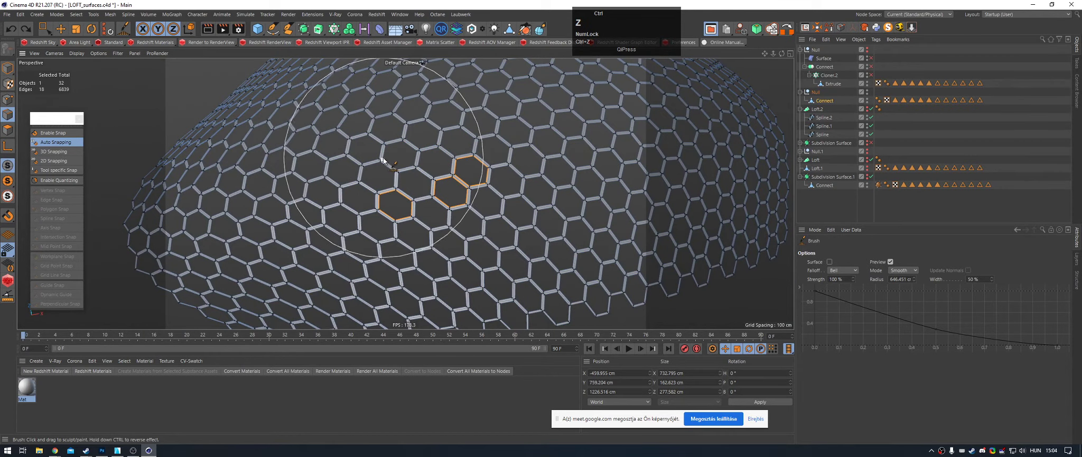
key("ctrl+z")
key("ctrl+z")
scroll(381, 160, "down", 4)
left_click_drag(406, 159, 521, 132, "alt")
Step: Make the original hexagon hierarchy visible again and delete the baked Null copy
left_click(1007, 149)
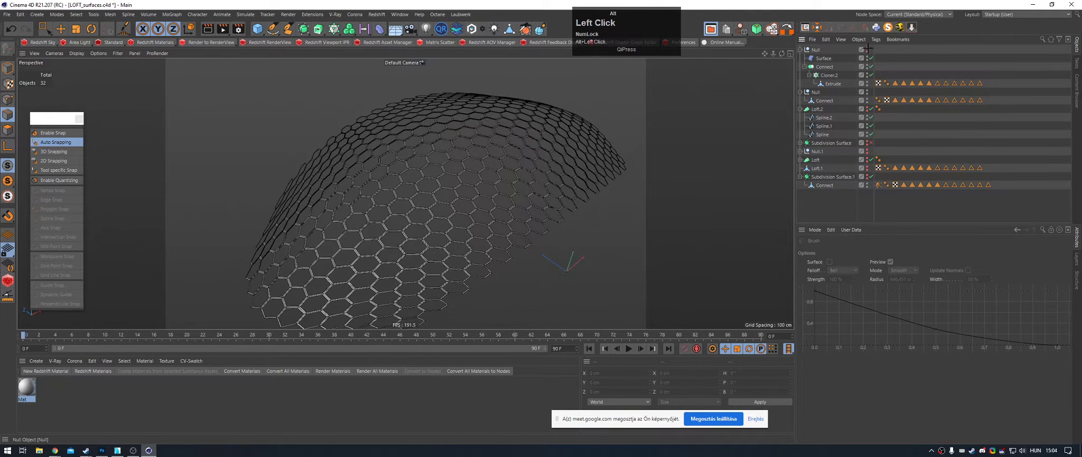
left_click_drag(503, 157, 460, 100, "alt")
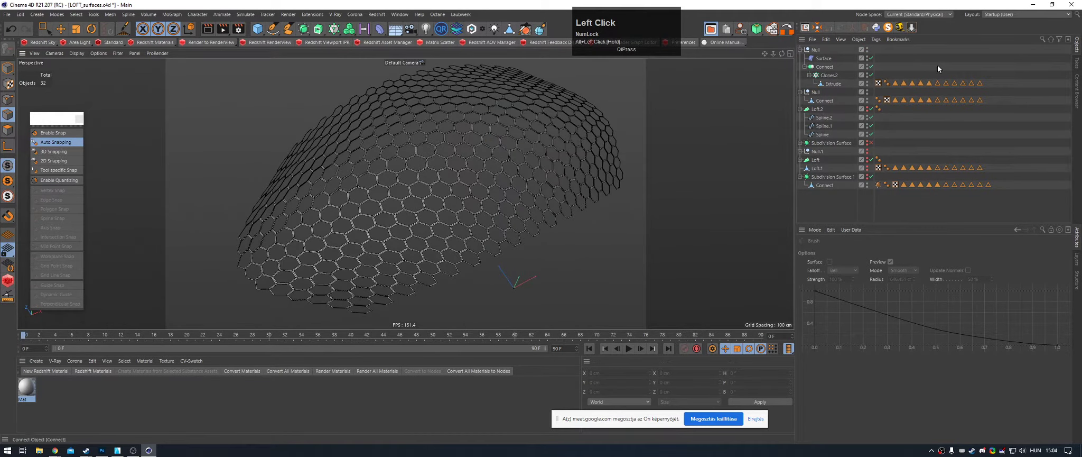
left_click(815, 93)
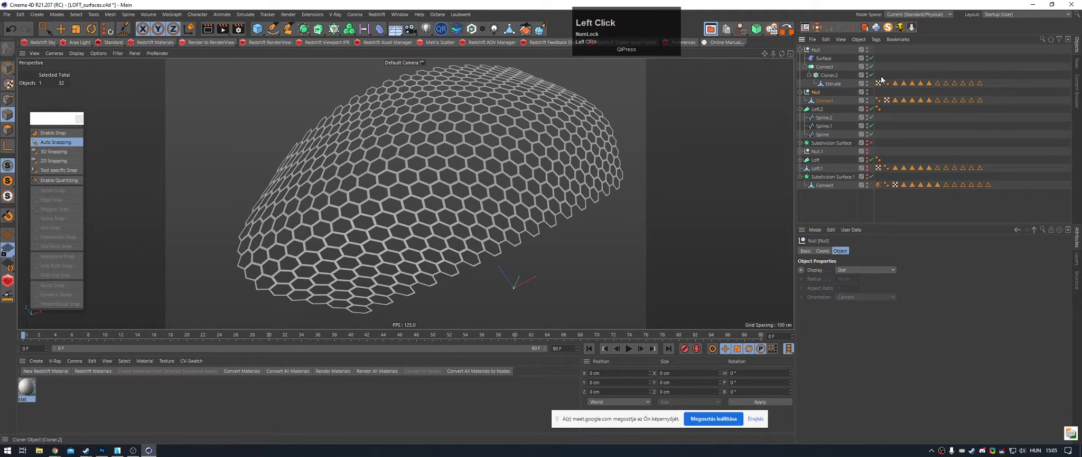
key("Delete")
Step: Close the source hexagon's centre hole and store the new inner face in a polygon selection tag
left_click(831, 85)
middle_click_drag(541, 221, 487, 168, "alt")
right_click_drag(472, 238, 521, 240, "alt")
key("m")
key("d")
left_click(465, 232)
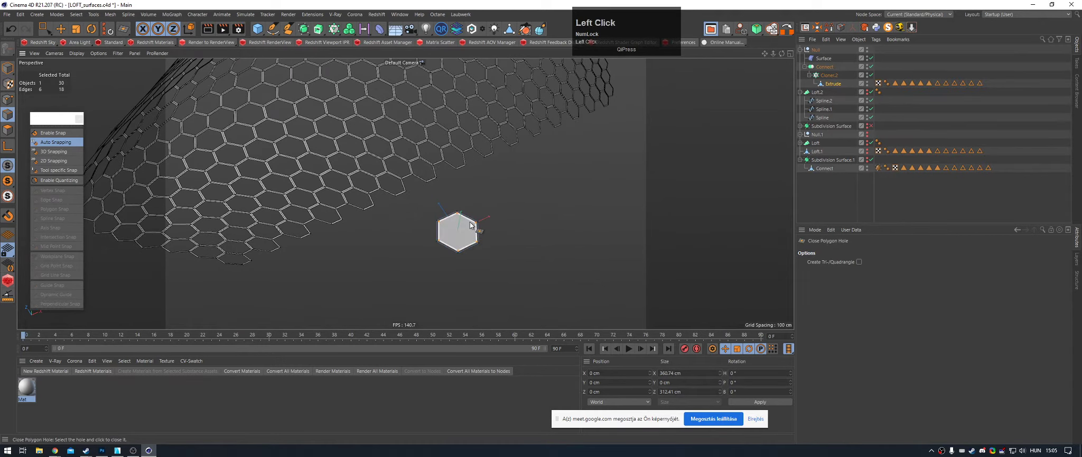
left_click(8, 130)
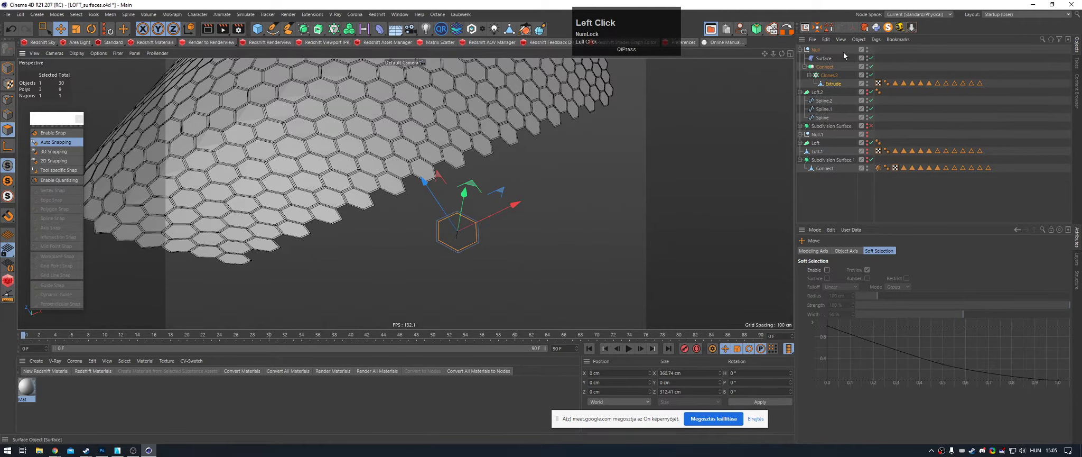
left_click(830, 28)
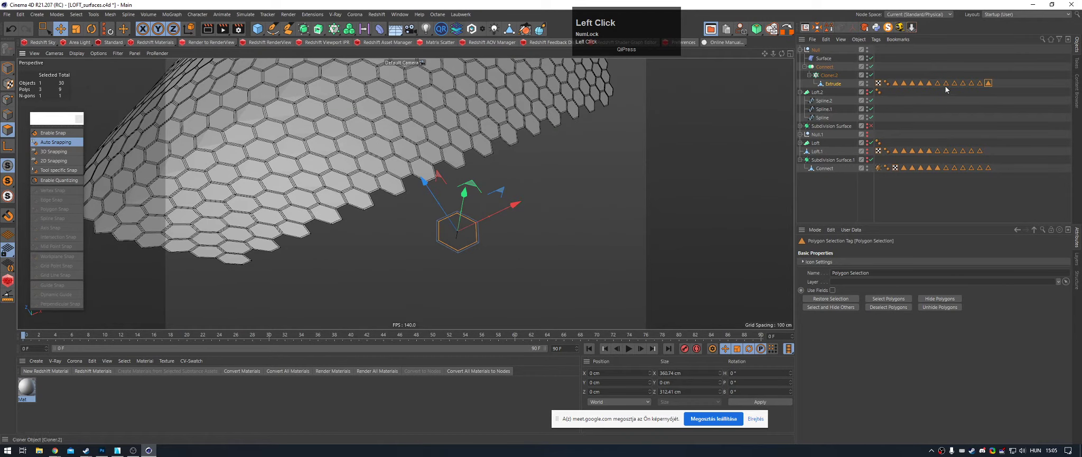
Step: Bake the closed-hexagon Null with Current State to Object, hide the original and select the new Connect mesh
left_click(800, 50)
left_click(817, 50)
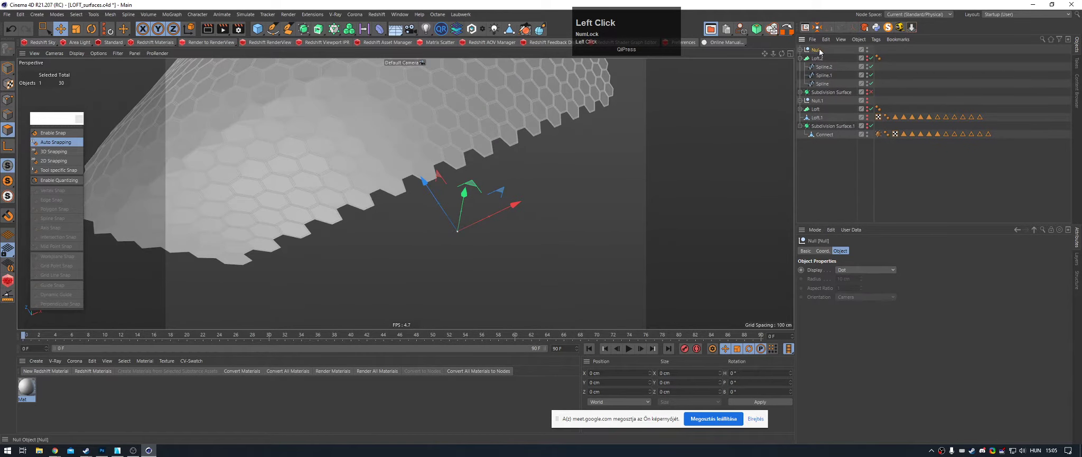
right_click(818, 49)
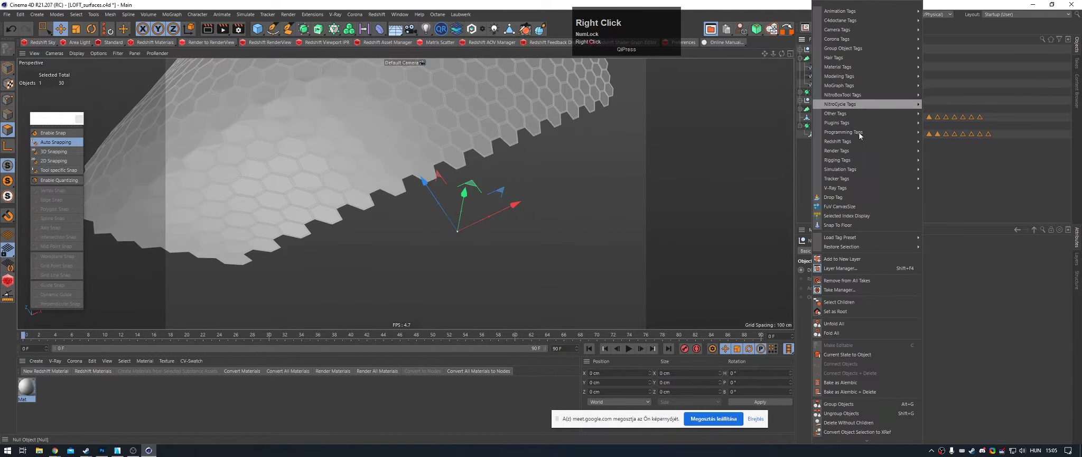
left_click(870, 353)
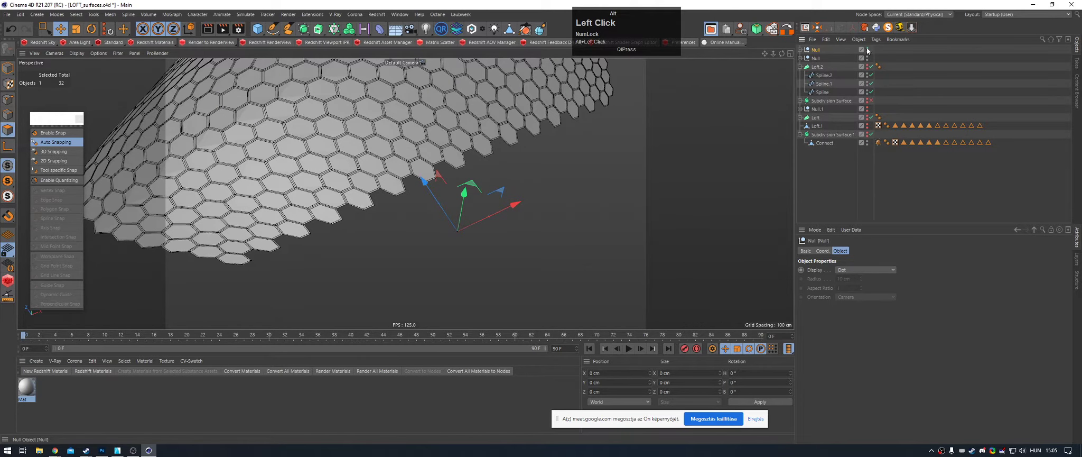
left_click(801, 58)
left_click(823, 66)
Step: Transfer the inner hexagon face selection to edges, then delete the faces while keeping their border edges selected
middle_click_drag(612, 173, 461, 169, "alt")
left_click_drag(461, 169, 383, 168, "alt")
right_click_drag(384, 169, 502, 179, "alt")
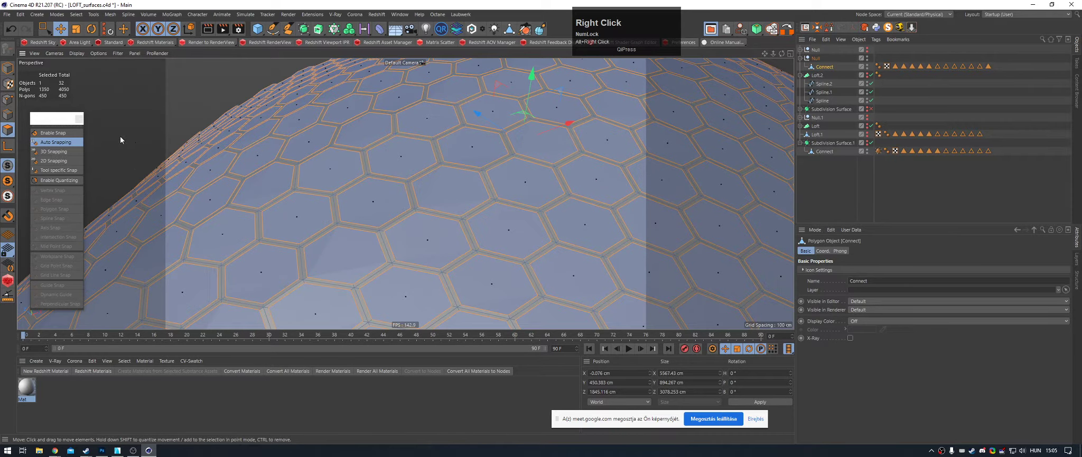
left_click(8, 115, "ctrl")
left_click(8, 130)
key("Delete")
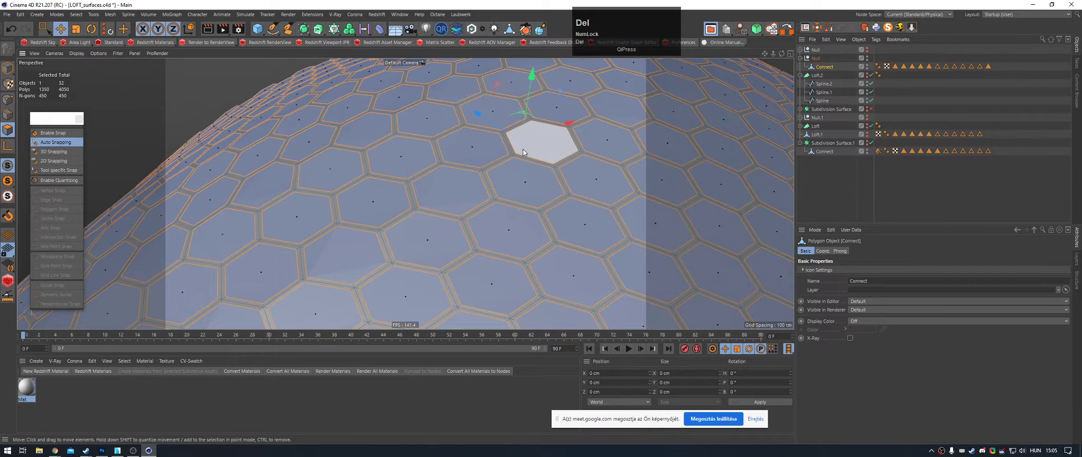
scroll(450, 159, "down", 2)
left_click_drag(413, 187, 430, 195, "alt")
left_click(8, 115)
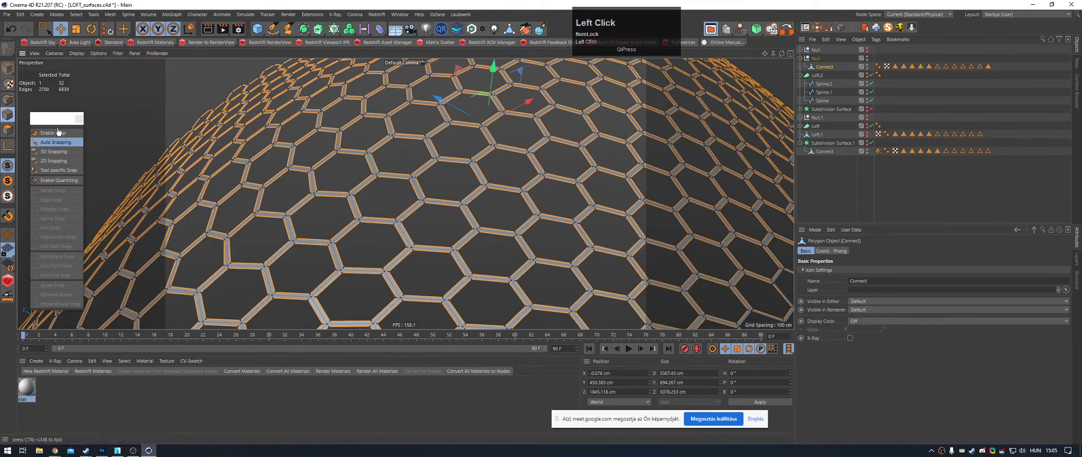
Step: Examine the selected border edges of the hexagon openings across the whole baked surface from several angles
right_click_drag(454, 164, 291, 192, "alt")
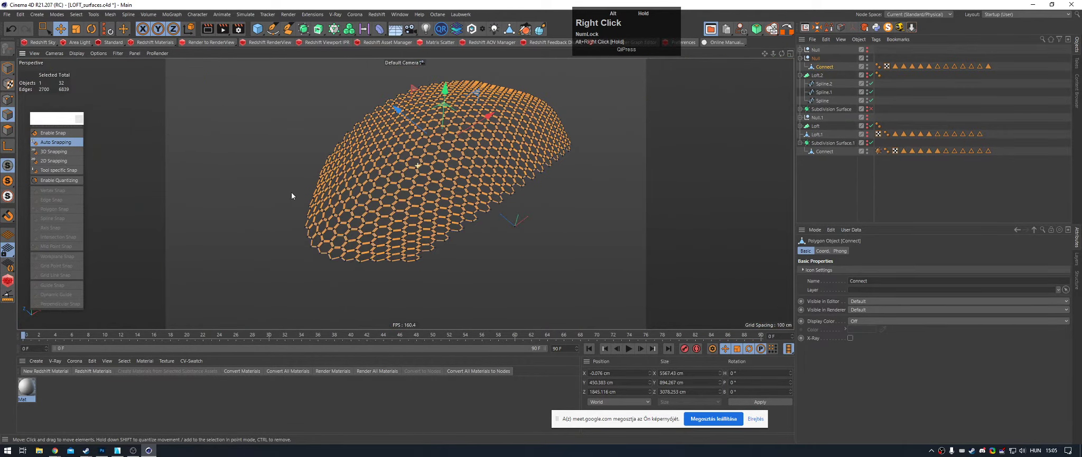
left_click_drag(291, 191, 475, 170, "alt")
right_click_drag(475, 171, 477, 219, "alt")
left_click_drag(476, 220, 390, 230, "alt")
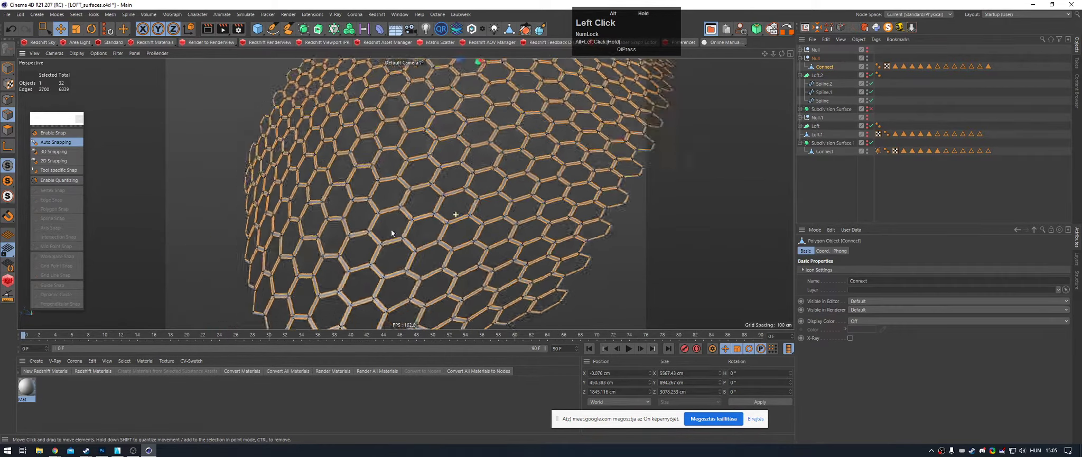
right_click_drag(391, 229, 291, 255, "alt")
mouse_move(292, 255)
middle_mouse_down("alt")
mouse_move(383, 208)
mouse_move(374, 211)
middle_mouse_up("alt")
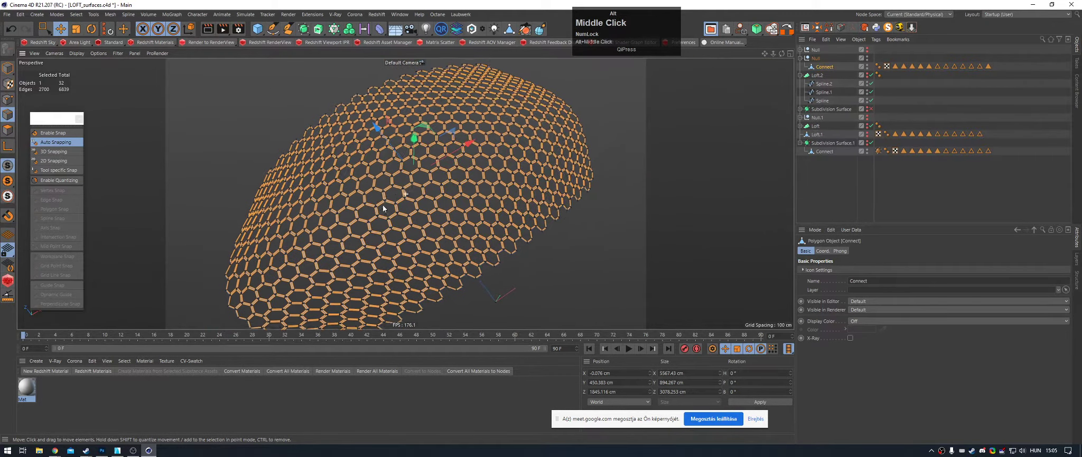
left_click_drag(375, 211, 322, 232, "alt")
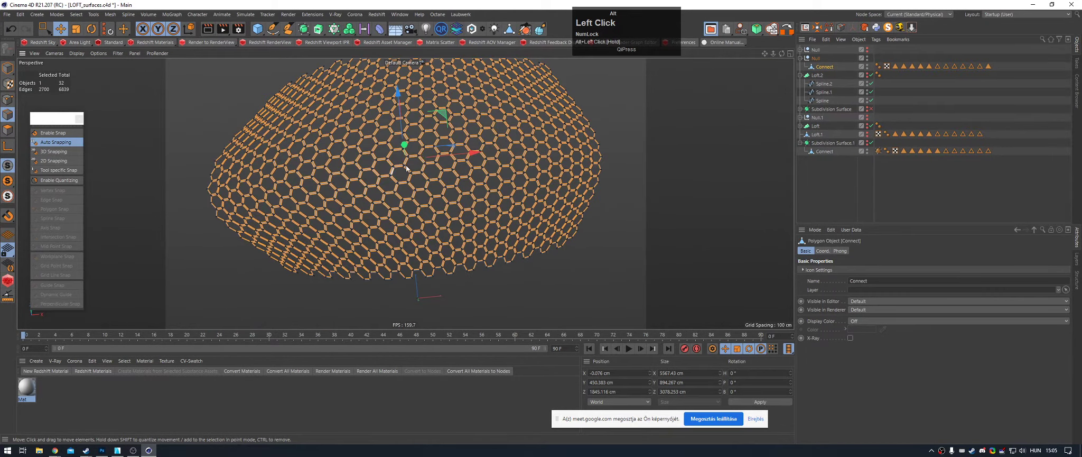
right_click_drag(322, 233, 490, 151, "alt")
Step: Shrink the hexagon openings across the middle of the surface by brushing their selected border edges in Smooth mode
key("m")
key("c")
mouse_move(463, 166)
left_mouse_down()
mouse_move(433, 227)
mouse_move(338, 222)
mouse_move(571, 174)
left_mouse_up()
scroll(518, 167, "down", 2)
mouse_move(404, 139)
left_mouse_down()
mouse_move(468, 102)
mouse_move(459, 133)
mouse_move(499, 219)
mouse_move(582, 164)
left_mouse_up()
key("ctrl+z")
key("ctrl+z")
key("ctrl+z")
key("ctrl+z")
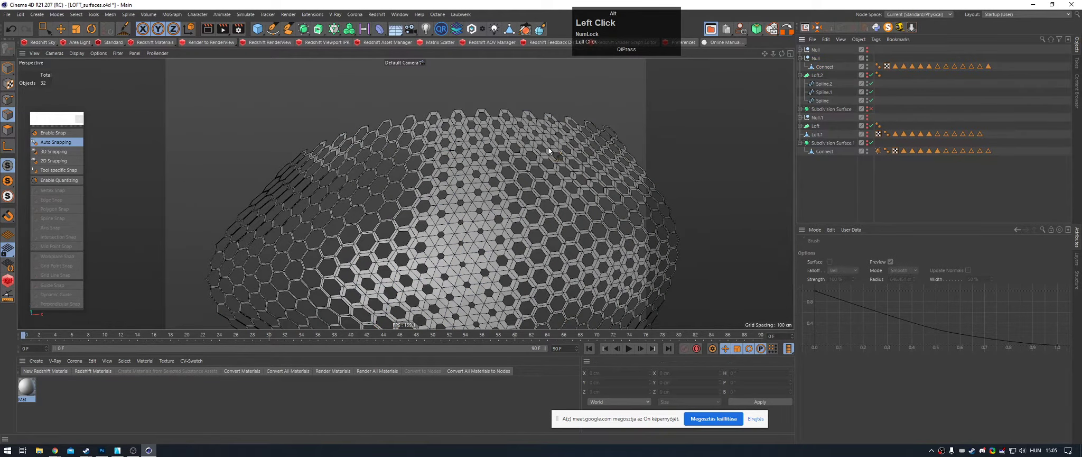
Step: Examine the graded hexagon opening sizes over the surface, both with and without the mesh selected
mouse_move(502, 220)
left_mouse_down()
mouse_move(474, 304)
mouse_move(497, 265)
mouse_move(587, 235)
mouse_move(419, 254)
mouse_move(431, 226)
mouse_move(472, 204)
left_mouse_up()
left_click(932, 201)
mouse_move(575, 167)
left_mouse_down("alt")
mouse_move(563, 196)
mouse_move(515, 172)
mouse_move(481, 188)
mouse_move(404, 155)
left_mouse_up("alt")
middle_click_drag(404, 154, 533, 183, "alt")
mouse_move(533, 183)
left_mouse_down("alt")
mouse_move(548, 211)
mouse_move(488, 139)
mouse_move(489, 183)
left_mouse_up("alt")
key("e")
right_click_drag(484, 183, 501, 138, "alt")
left_click(500, 136)
mouse_move(499, 133)
left_mouse_down("alt")
mouse_move(454, 139)
mouse_move(476, 127)
left_mouse_up("alt")
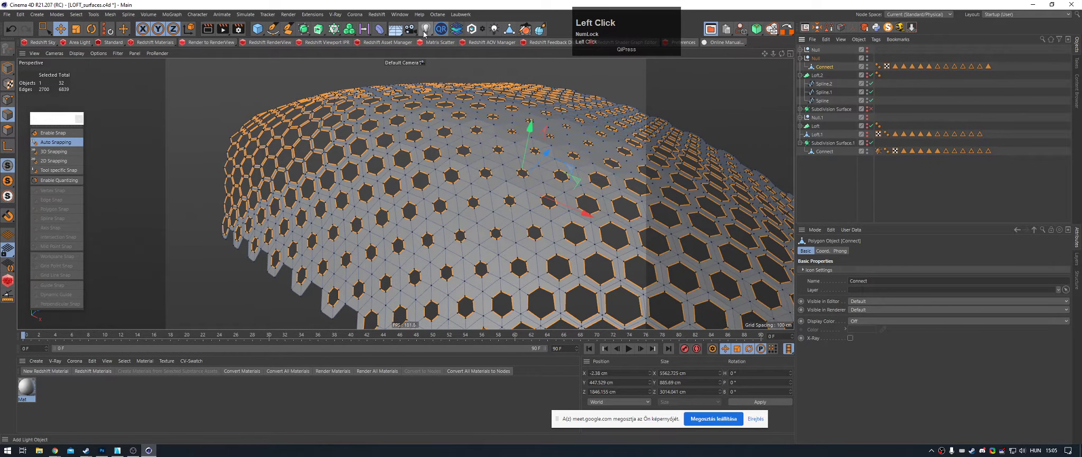
left_click_drag(379, 28, 892, 195)
left_click(892, 194)
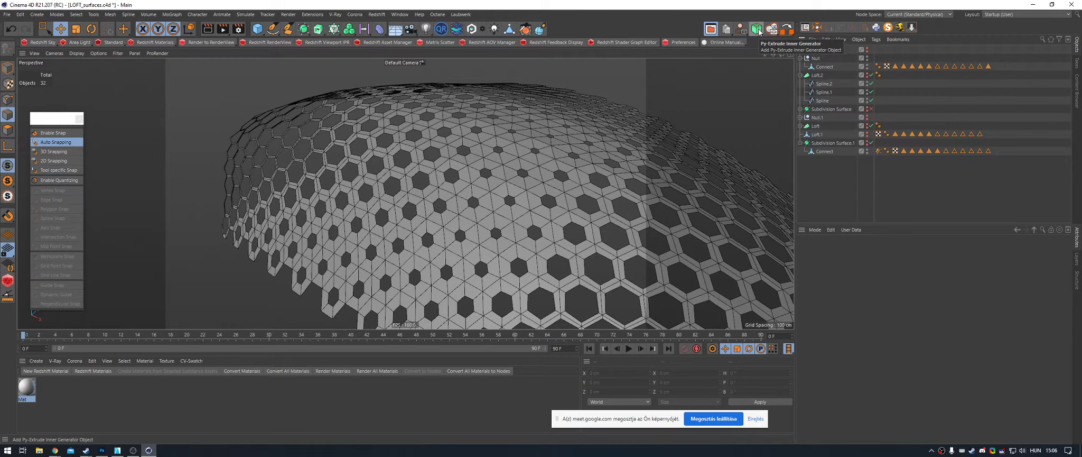
Step: Add a Cloth Surface generator as the parent of the baked Connect mesh
right_click_drag(648, 104, 566, 162, "alt")
left_click(566, 160)
left_click_drag(565, 160, 550, 132, "alt")
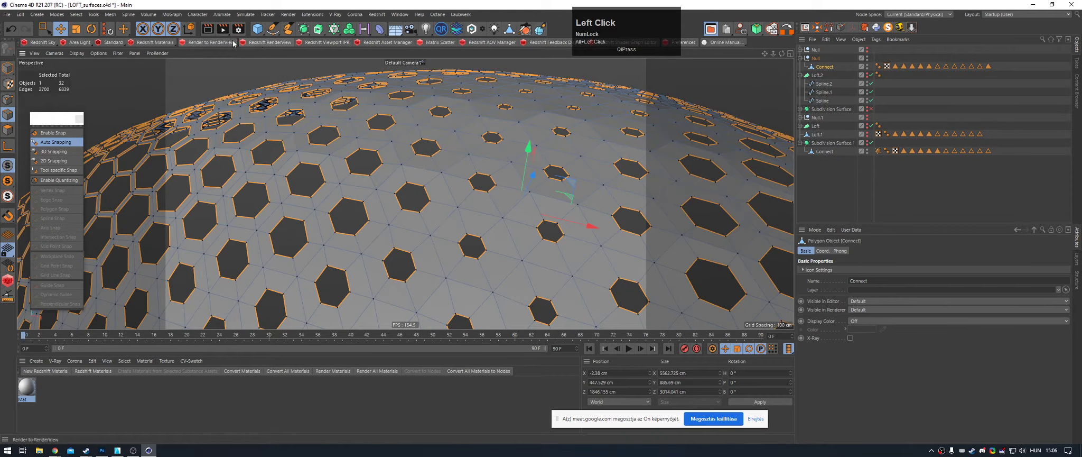
left_click_drag(249, 16, 284, 5)
left_click_drag(300, 32, 346, 70)
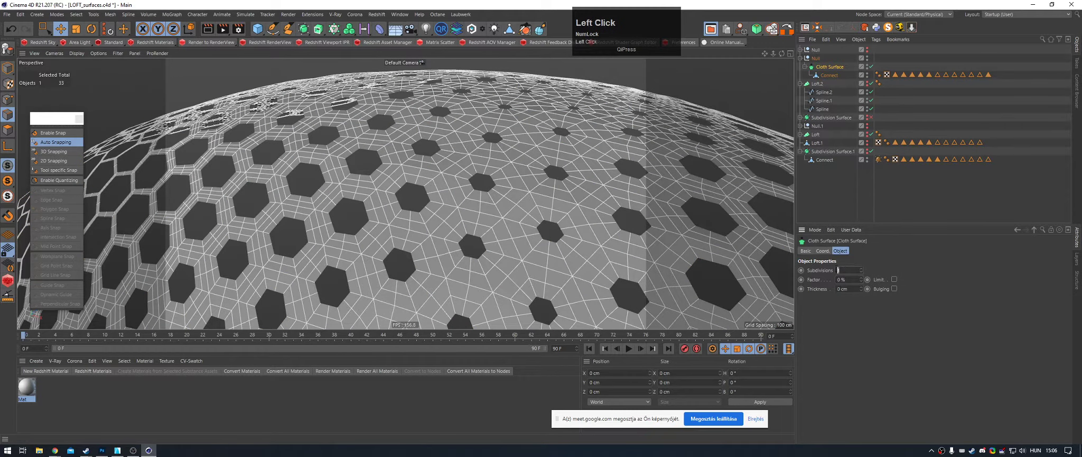
Step: Set the Cloth Surface to 0 subdivisions and a thickness of -15 cm
type("0")
left_click(854, 287)
scroll(855, 287, "up", 3)
scroll(855, 286, "down", 2)
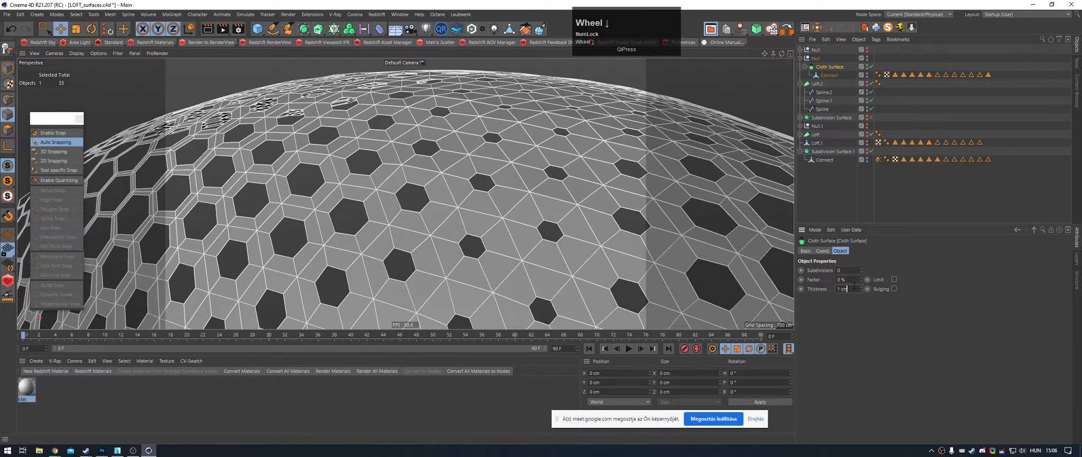
scroll(855, 286, "down", 14)
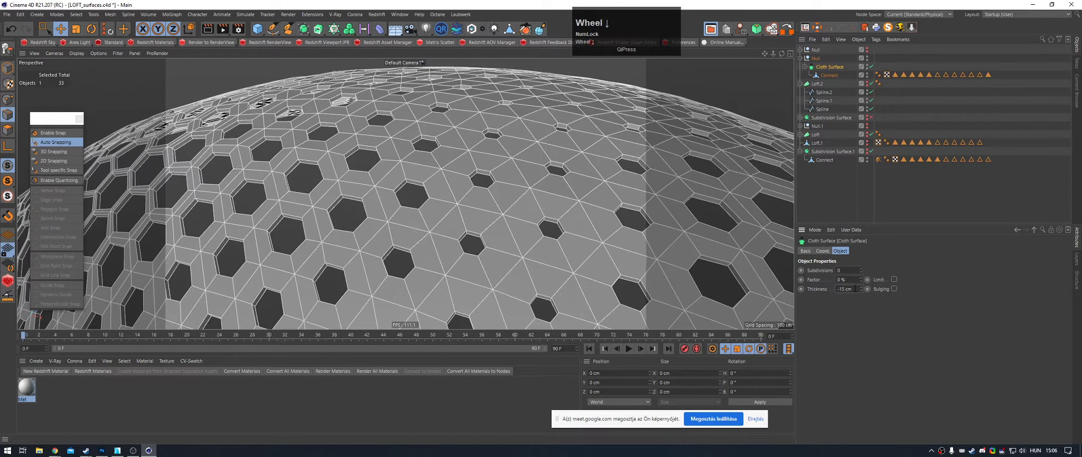
left_click(527, 180, "alt")
left_click_drag(527, 179, 476, 148, "alt")
right_click_drag(475, 148, 509, 156, "alt")
left_click(509, 156)
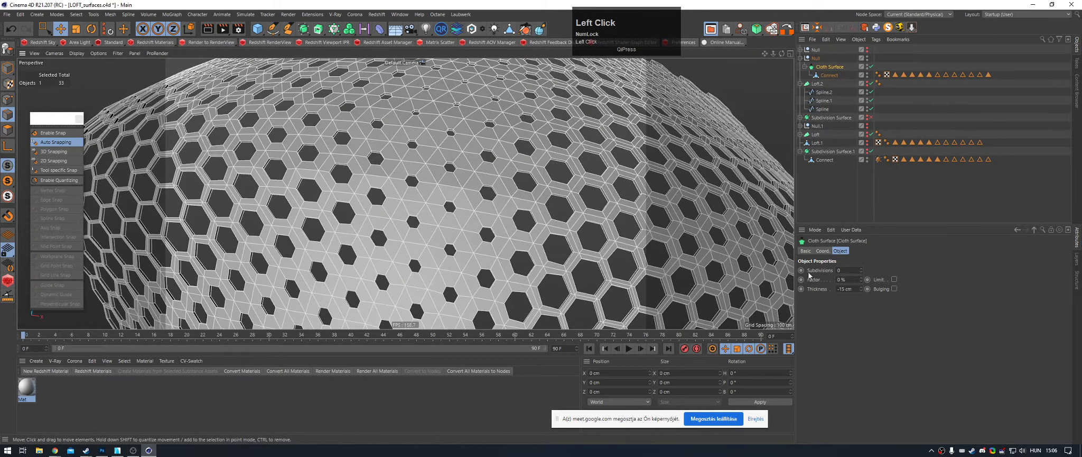
Step: Set the Cloth Surface subdivisions to 1 and add a Subdivision Surface as its parent
scroll(853, 270, "up", 1)
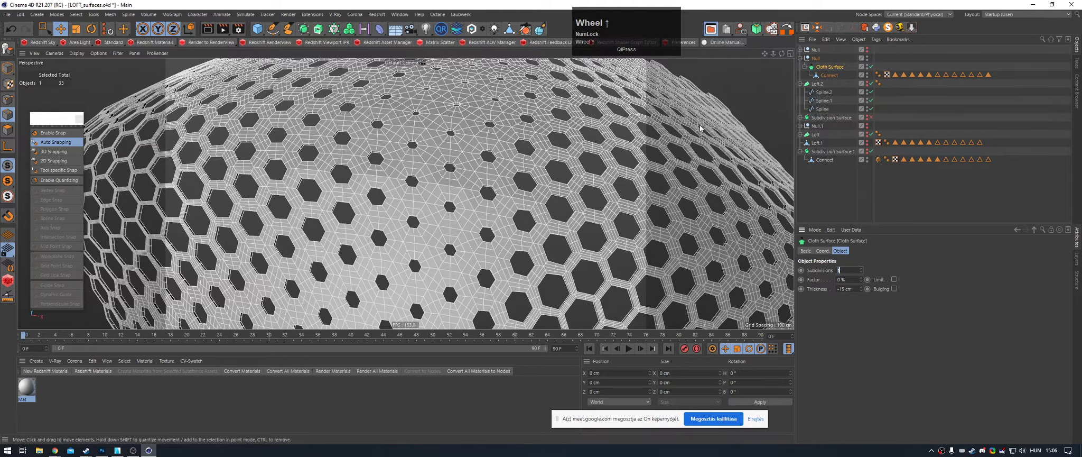
left_click(343, 31, "alt")
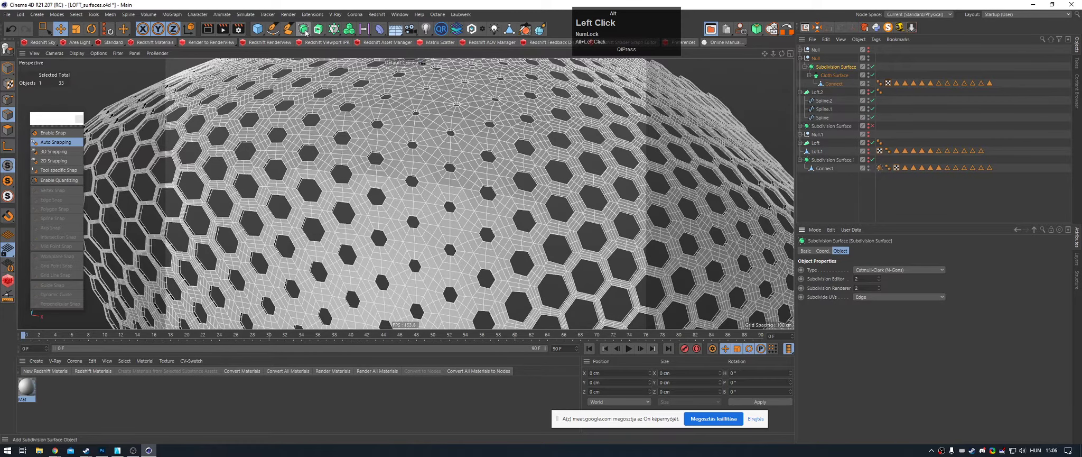
left_click(901, 192)
right_click_drag(409, 166, 343, 153, "alt")
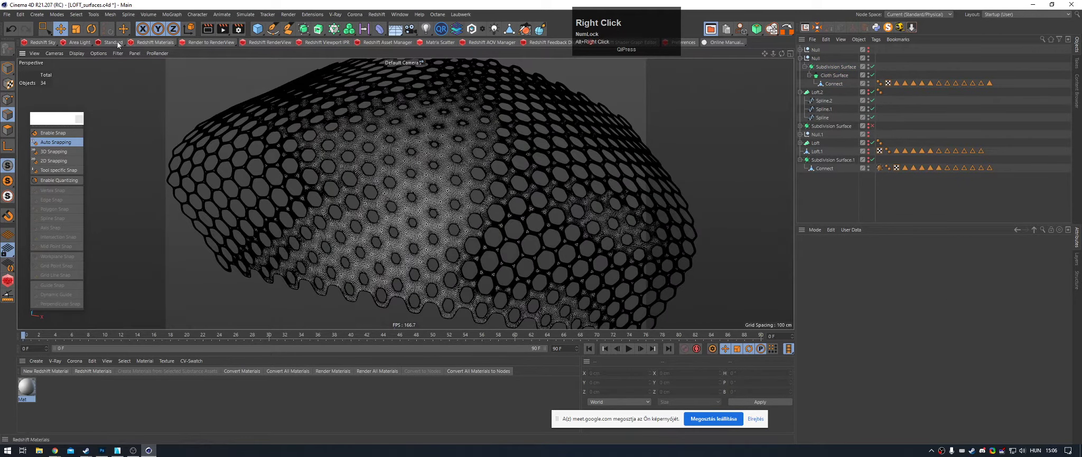
Step: Switch the viewport to shaded display without wireframe lines and check the smoothed hexagon surface from several angles
left_click(77, 53)
left_click(92, 62)
left_click_drag(395, 122, 418, 151, "alt")
right_click_drag(464, 168, 391, 153, "alt")
left_click_drag(444, 160, 570, 90, "alt")
left_click_drag(480, 172, 438, 183, "alt")
right_click_drag(439, 183, 507, 177, "alt")
Step: Try the Cloth Surface at 0 and 1 subdivisions beneath the Subdivision Surface, then undo back to 0
left_click(837, 76)
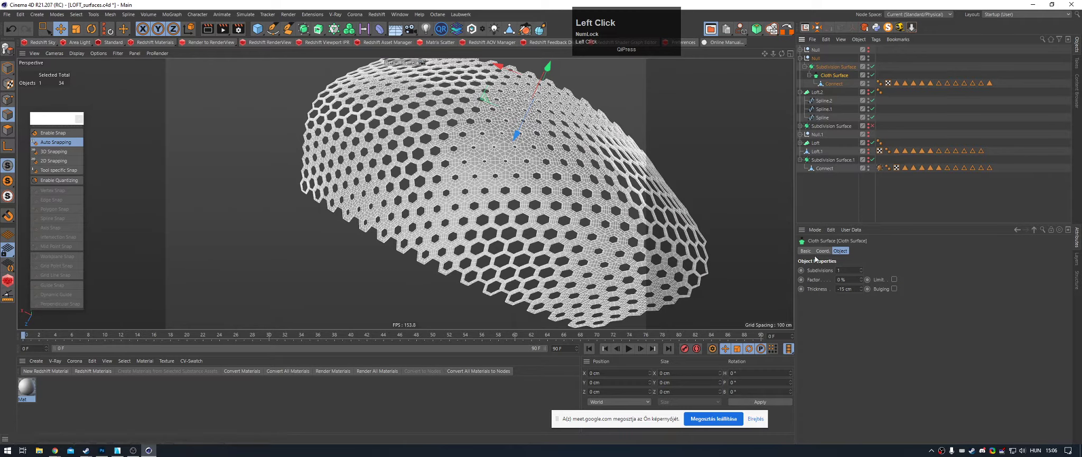
scroll(850, 269, "down", 1)
scroll(852, 270, "up", 1)
left_click(765, 200)
left_click_drag(764, 200, 595, 167, "alt")
scroll(596, 170, "up", 3)
key("ctrl+z")
key("ctrl+z")
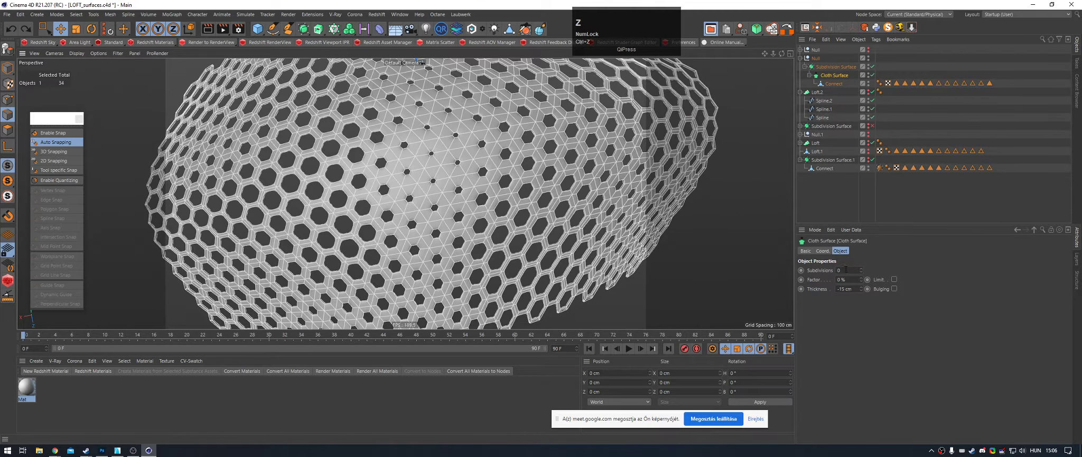
Step: Set the Cloth Surface subdivisions to 2 for tighter hexagon corners
left_click(856, 269)
scroll(342, 209, "up", 6)
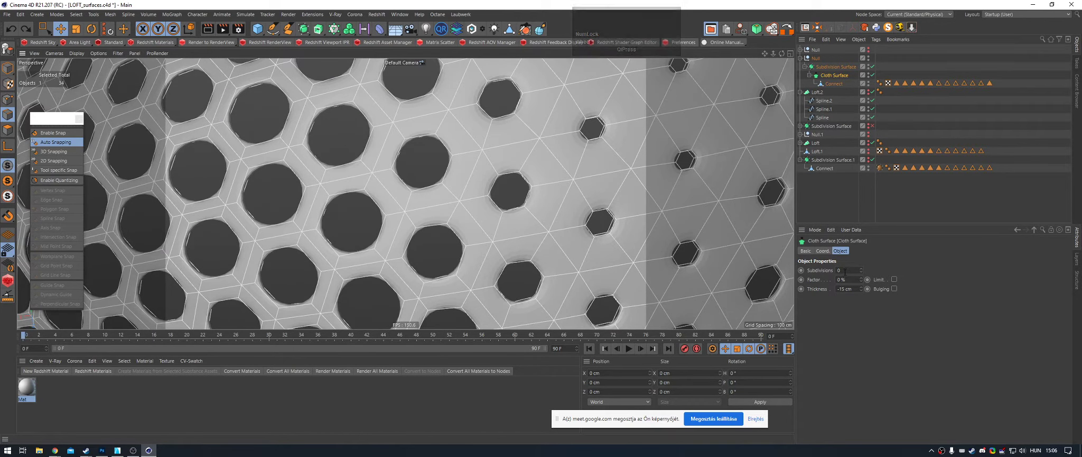
scroll(847, 270, "up", 1)
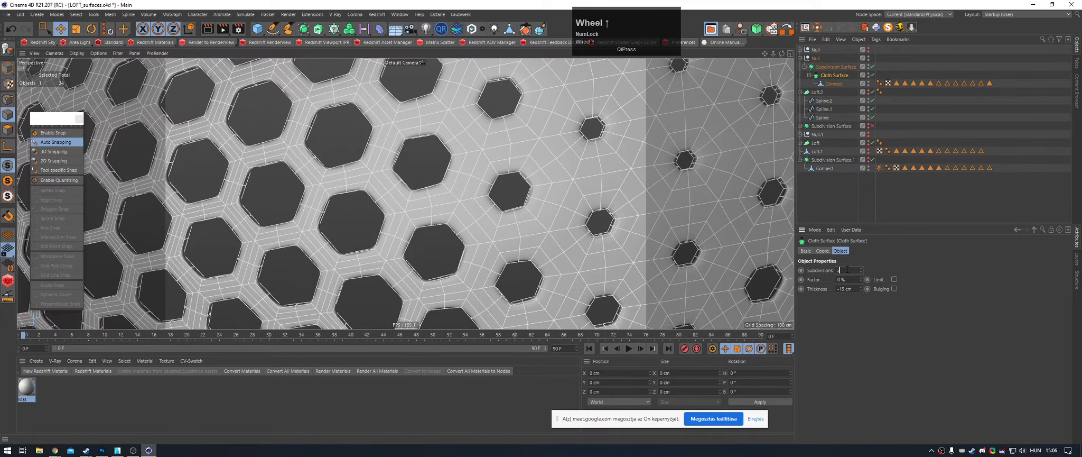
scroll(847, 270, "up", 1)
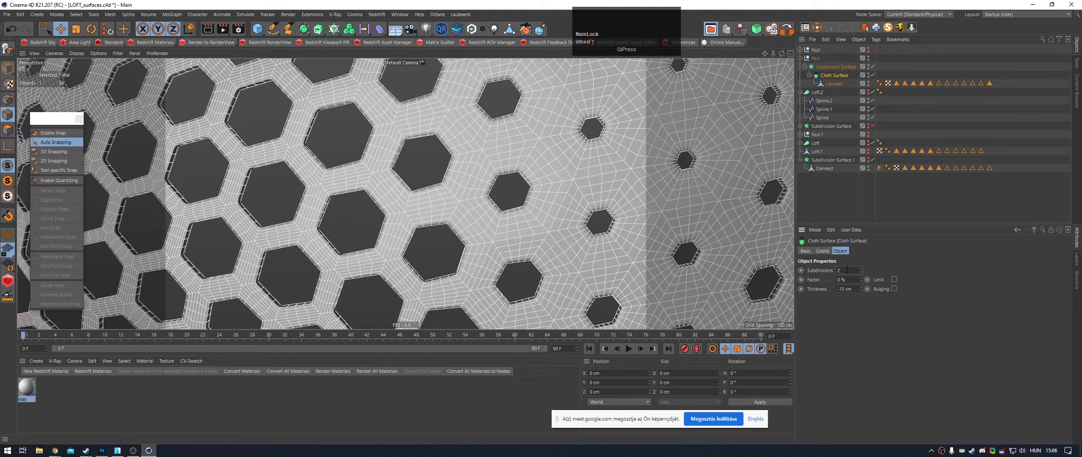
Step: Set both the editor and renderer subdivision of the Subdivision Surface above the Cloth Surface to 1
left_click(836, 67)
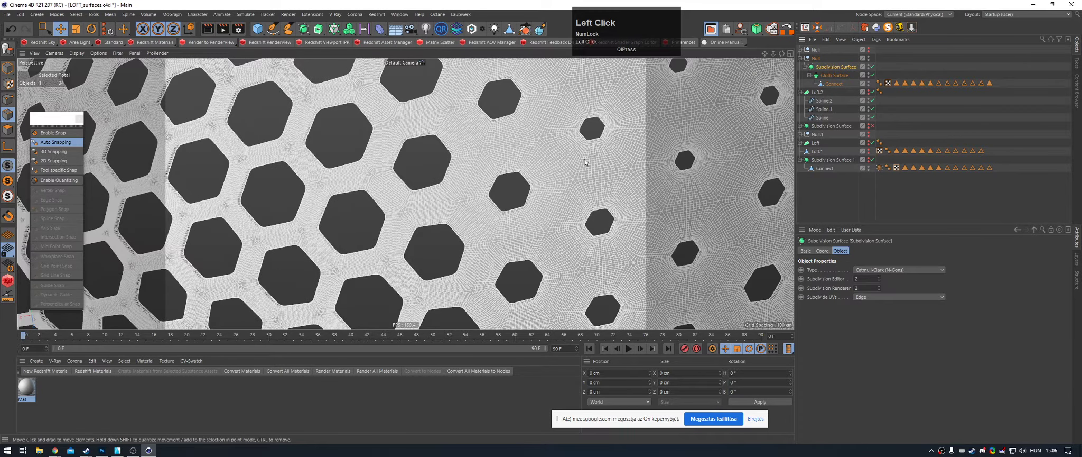
scroll(532, 140, "up", 1)
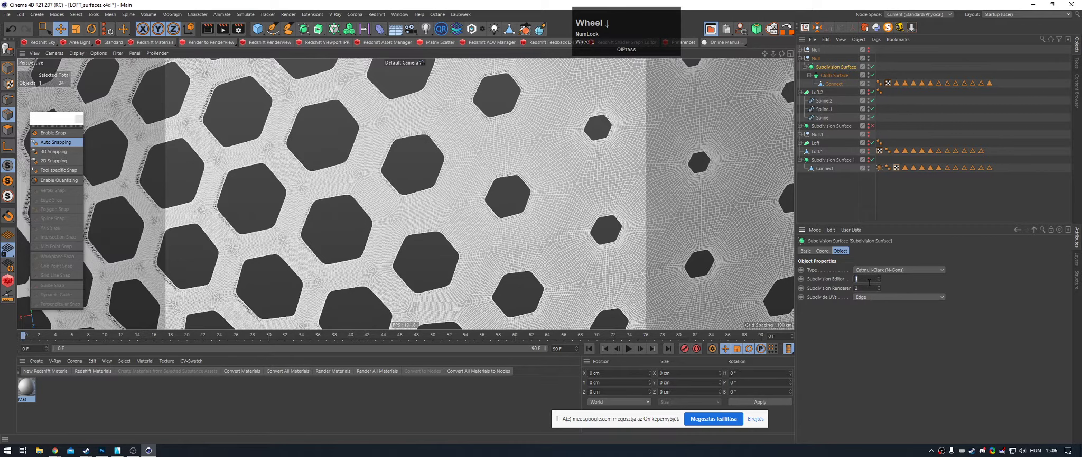
scroll(417, 201, "down", 4)
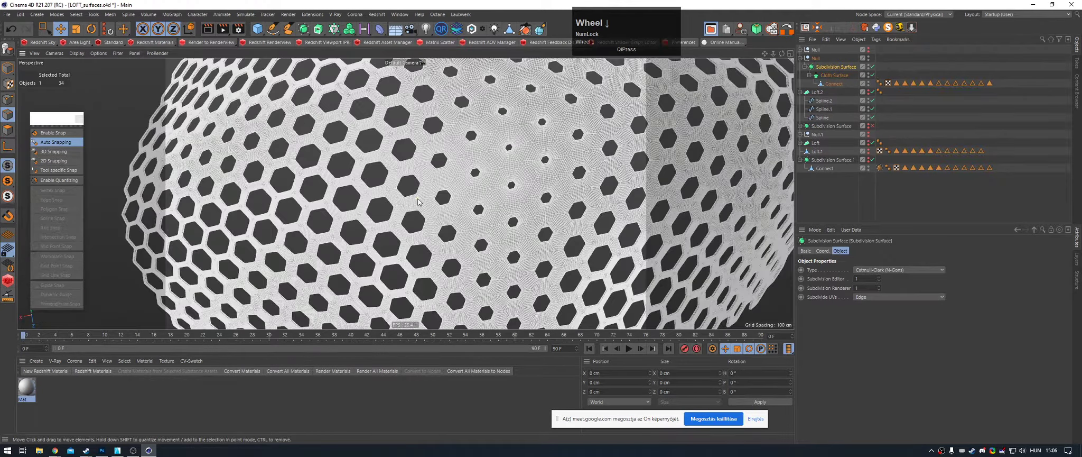
Step: Examine the thickened hexagon openings close up and across the whole surface with nothing selected
left_click(607, 176)
scroll(332, 170, "up", 2)
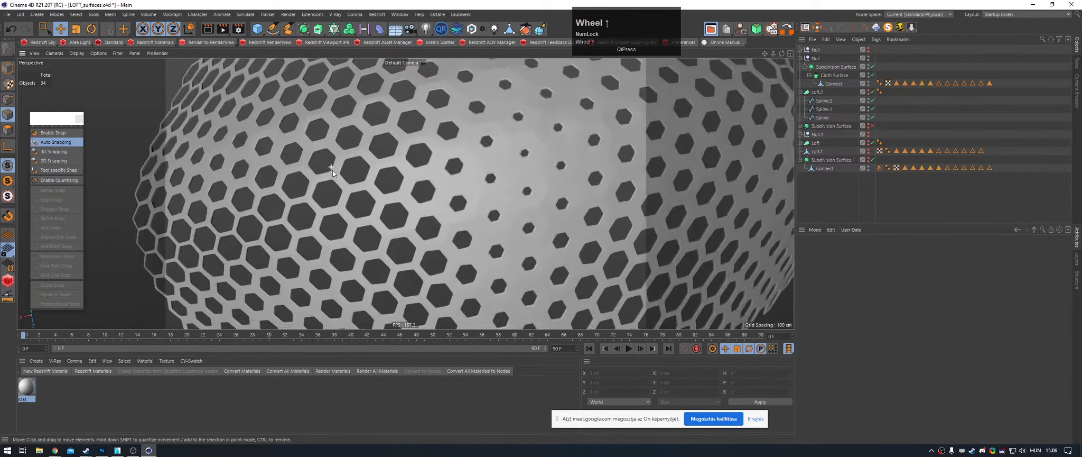
scroll(332, 171, "up", 3)
mouse_move(783, 54)
left_mouse_down()
mouse_move(782, 21)
mouse_move(786, 54)
left_mouse_up()
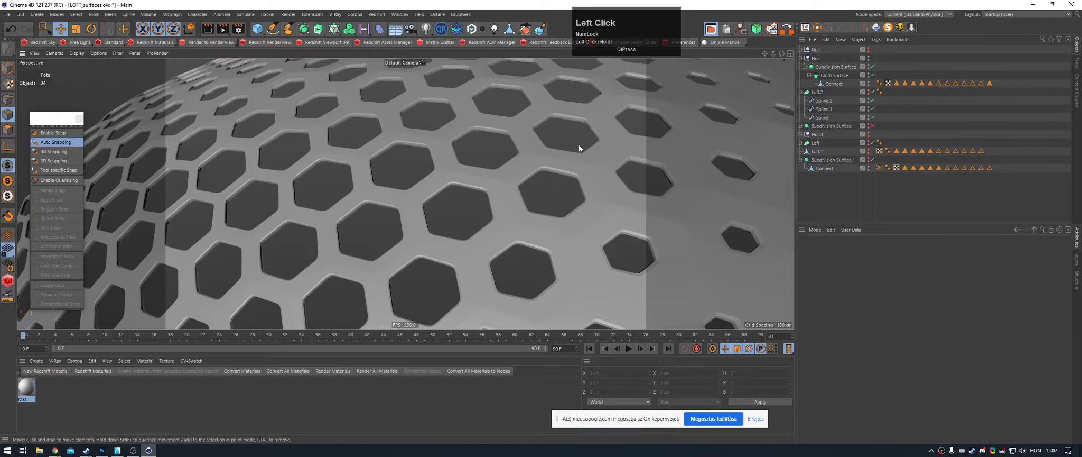
scroll(463, 146, "down", 6)
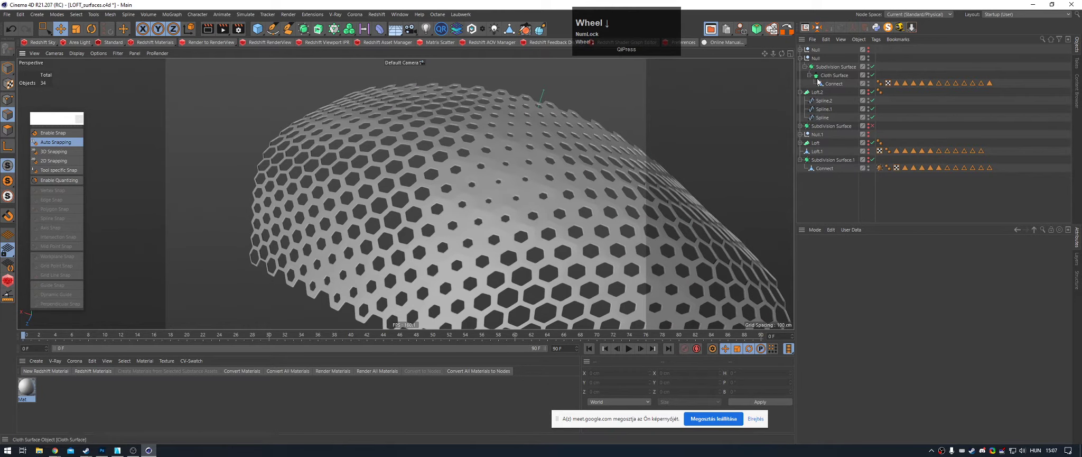
Step: Delete the Subdivision Surface above the Cloth Surface while keeping its children
right_click(834, 67)
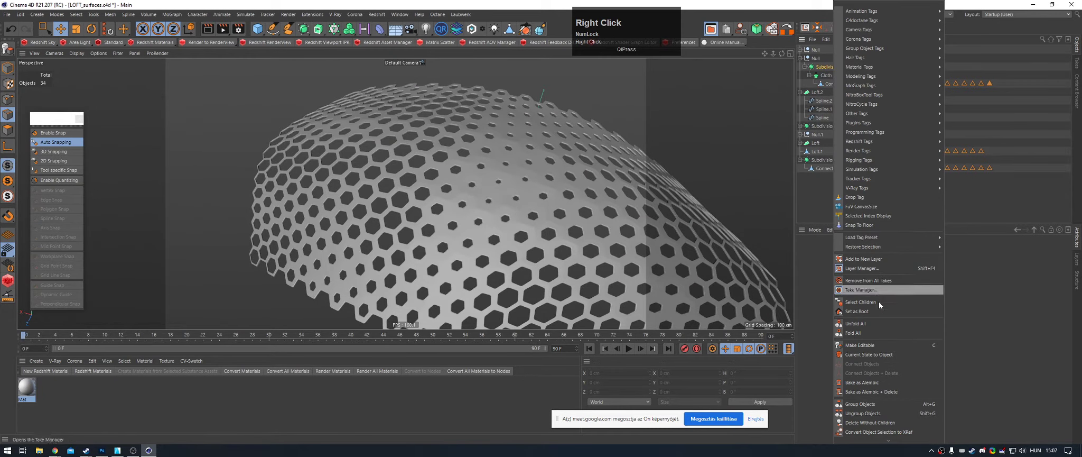
left_click(1045, 364)
right_click(825, 79)
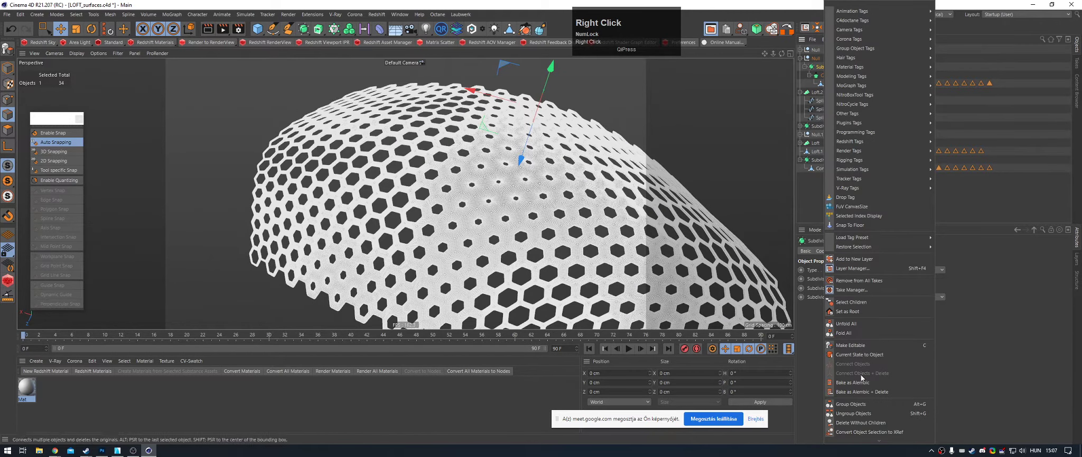
left_click(871, 422)
Step: Disable the Cloth Surface and clear the edge selection on its Connect mesh
left_click(827, 75)
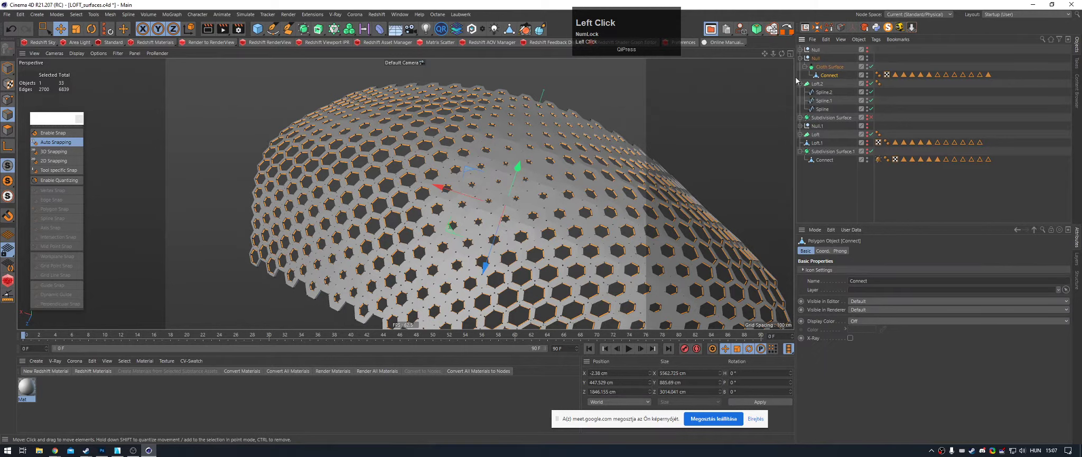
left_click(872, 68)
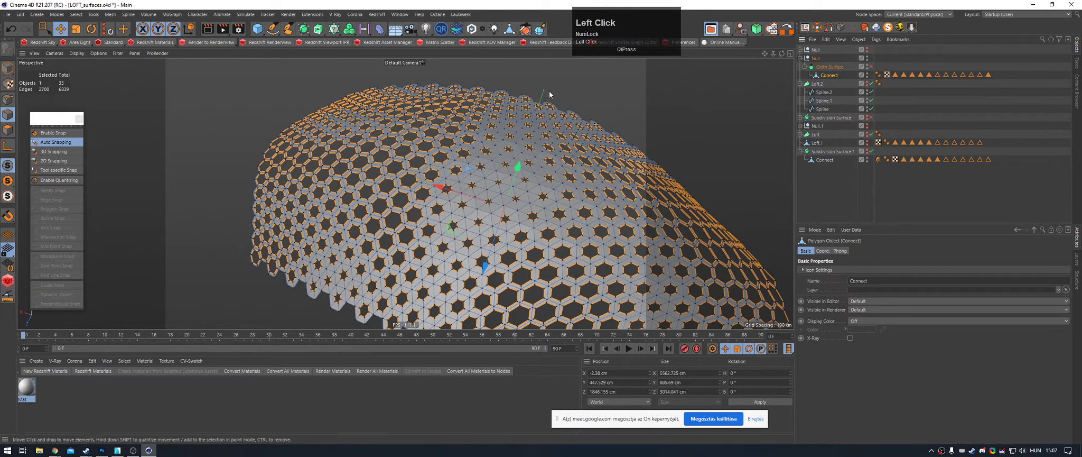
right_click_drag(445, 161, 473, 165, "alt")
left_click_drag(473, 165, 493, 186, "alt")
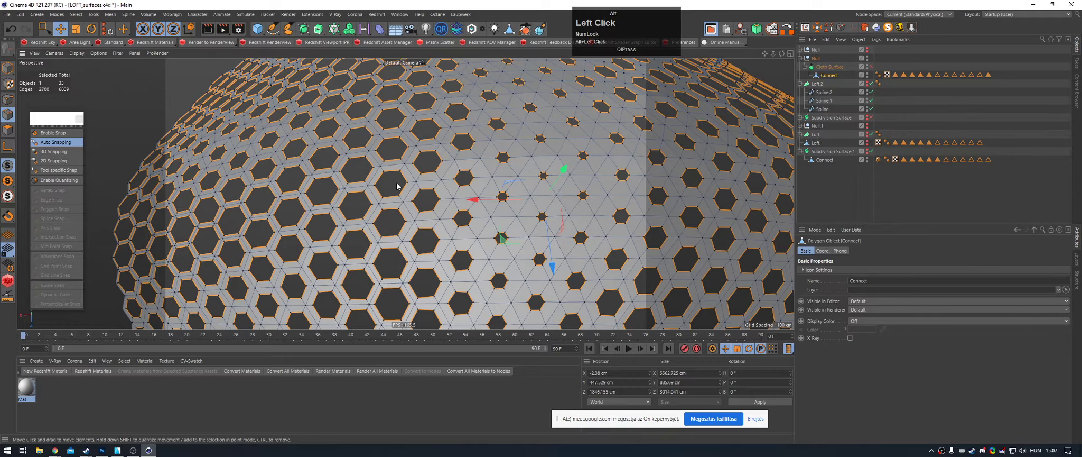
left_click_drag(397, 186, 408, 181, "alt")
left_click(138, 99)
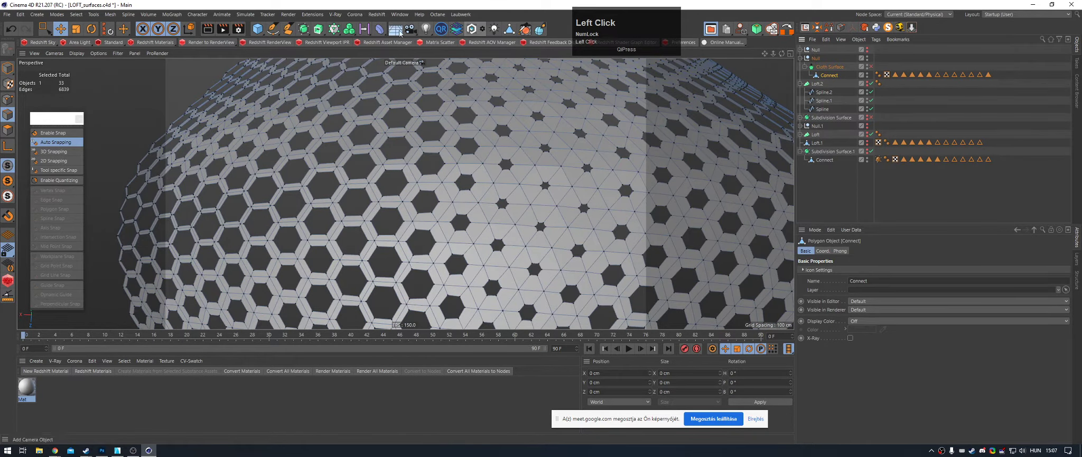
Step: Add a Bevel deformer to the Connect mesh and move it out of the hierarchy to just above the Cloth Surface
left_click_drag(400, 33, 415, 150, "shift")
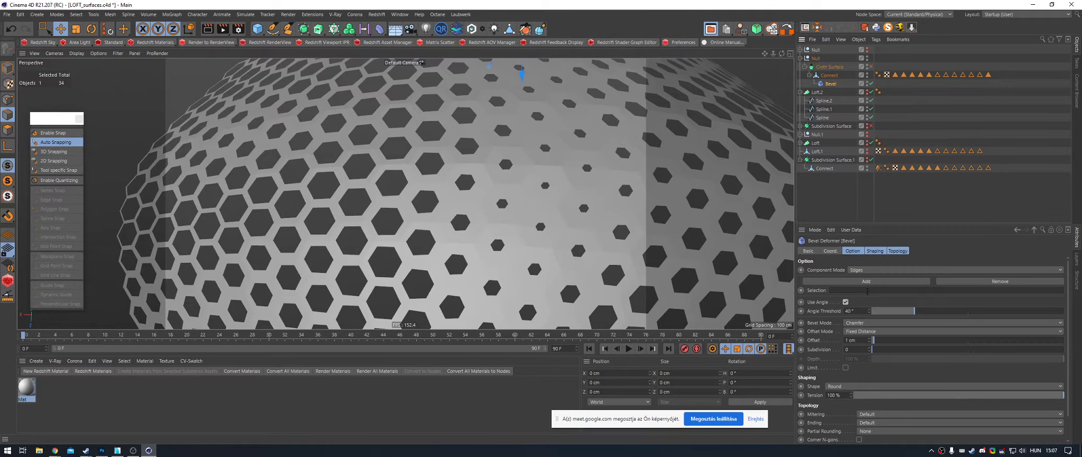
scroll(346, 182, "down", 2)
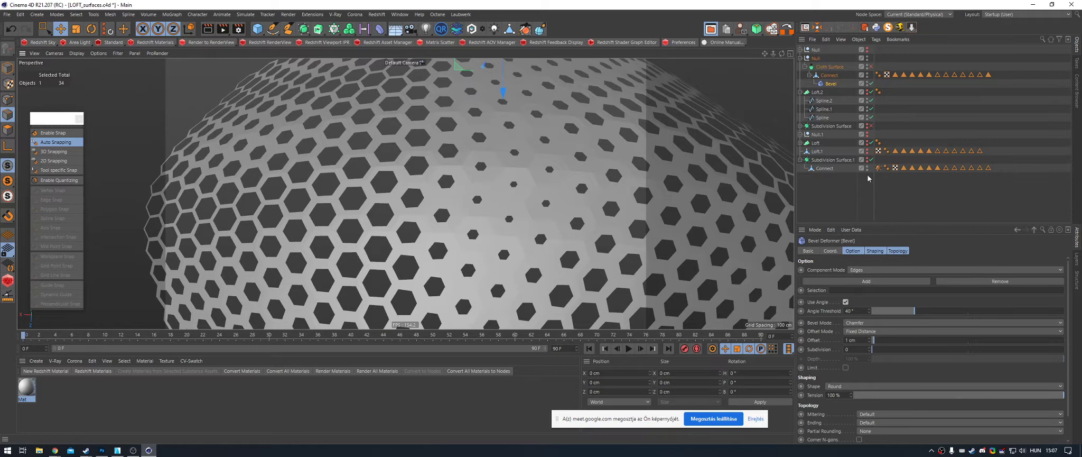
left_click_drag(834, 86, 820, 62)
Step: Group the re-enabled Cloth Surface under a new null and place the Bevel deformer inside that null above it
left_click(831, 76)
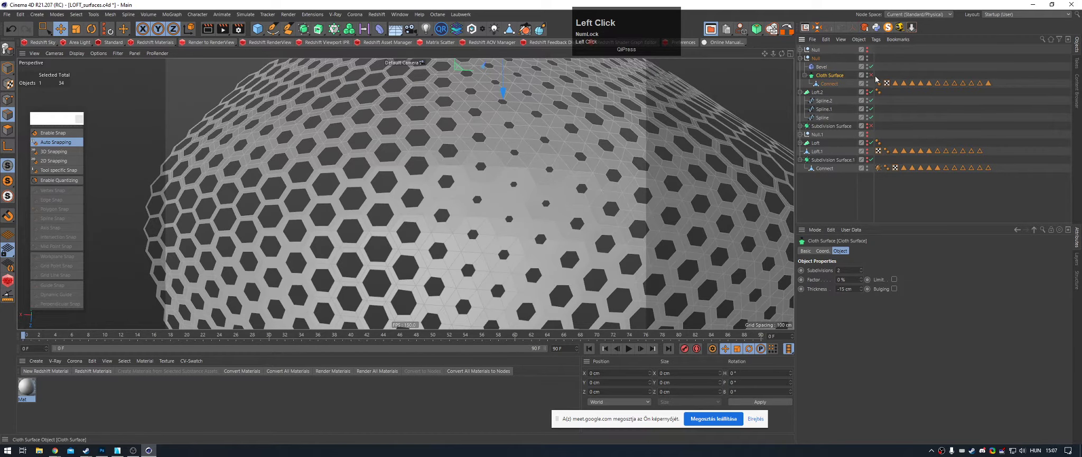
key("alt+g")
left_click(805, 78)
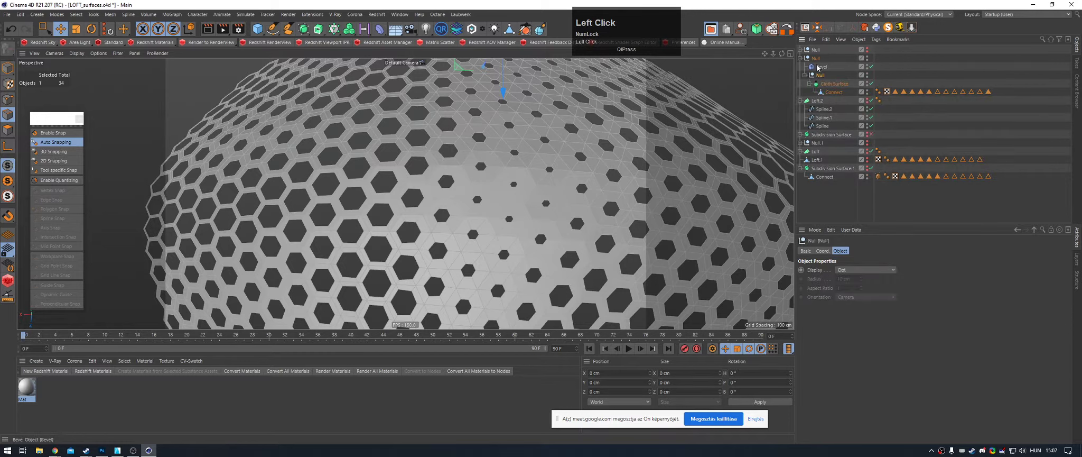
left_click(823, 70)
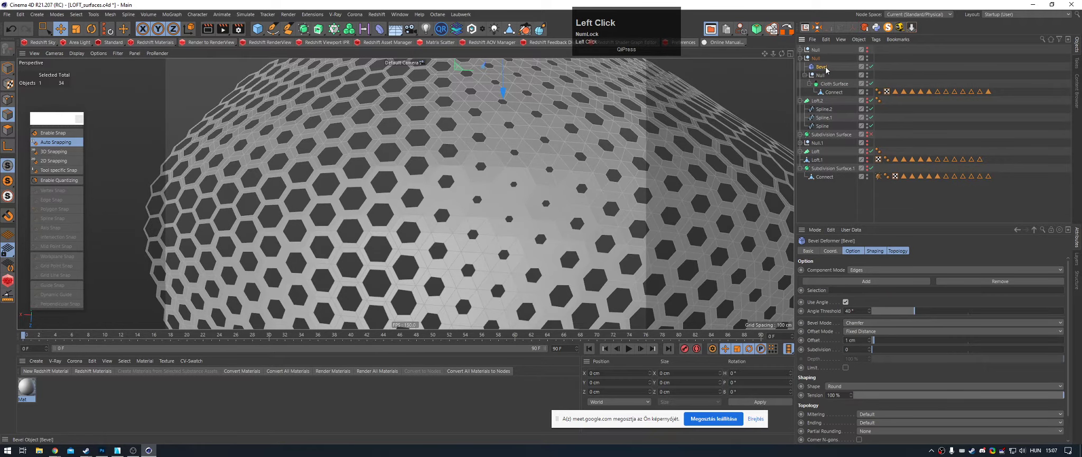
left_click_drag(828, 70, 828, 75)
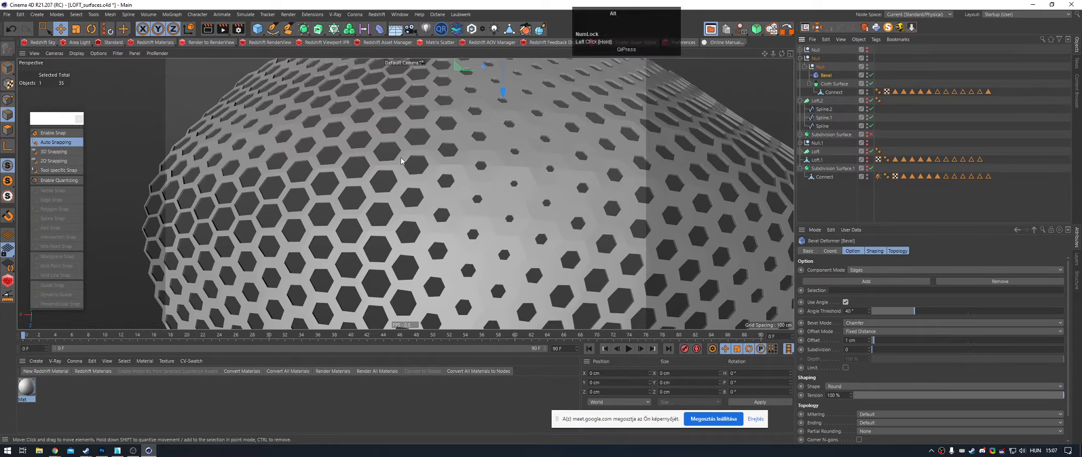
Step: Set the Bevel deformer's offset to 5 cm for the hexagon opening edges
right_click(378, 166, "alt")
right_click_drag(378, 166, 450, 166, "alt")
left_click_drag(450, 167, 510, 121, "alt")
right_click_drag(510, 124, 507, 203, "alt")
middle_click_drag(506, 203, 481, 158, "alt")
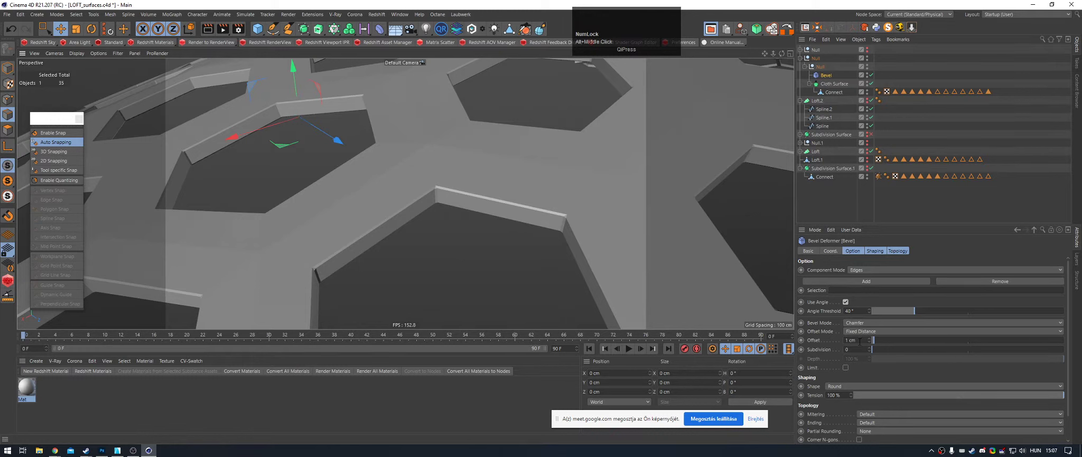
scroll(861, 339, "up", 1)
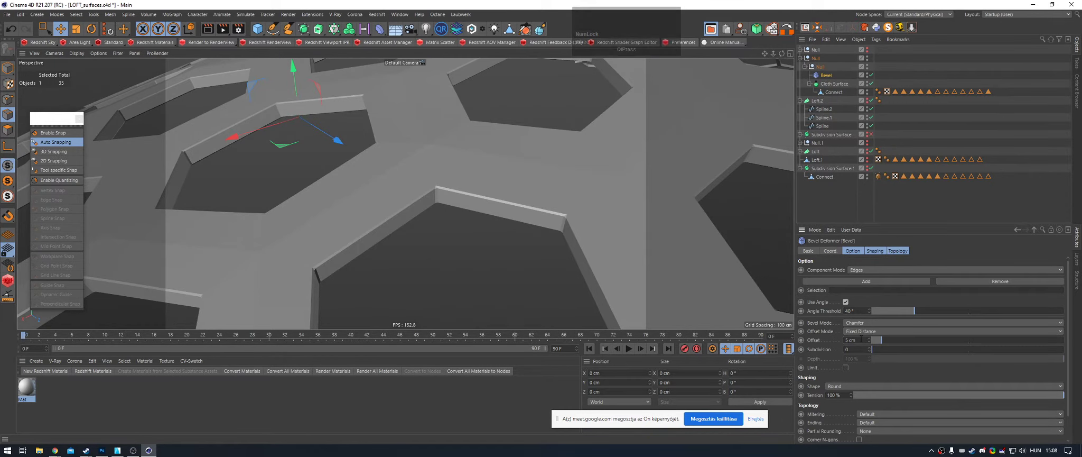
Step: Examine the bevelled hexagon edges across the whole surface and close up on a single small opening
right_click_drag(519, 158, 349, 182, "alt")
left_click_drag(597, 150, 551, 205, "alt")
right_click_drag(551, 204, 458, 217, "alt")
middle_click_drag(459, 217, 437, 178, "alt")
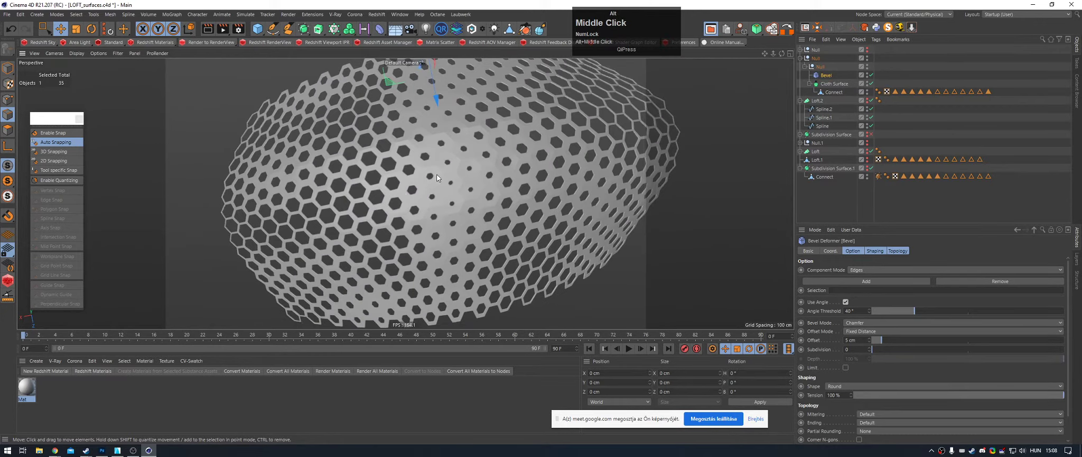
left_click_drag(506, 202, 501, 196, "alt")
right_click_drag(500, 196, 597, 185, "alt")
left_click_drag(597, 185, 644, 206, "alt")
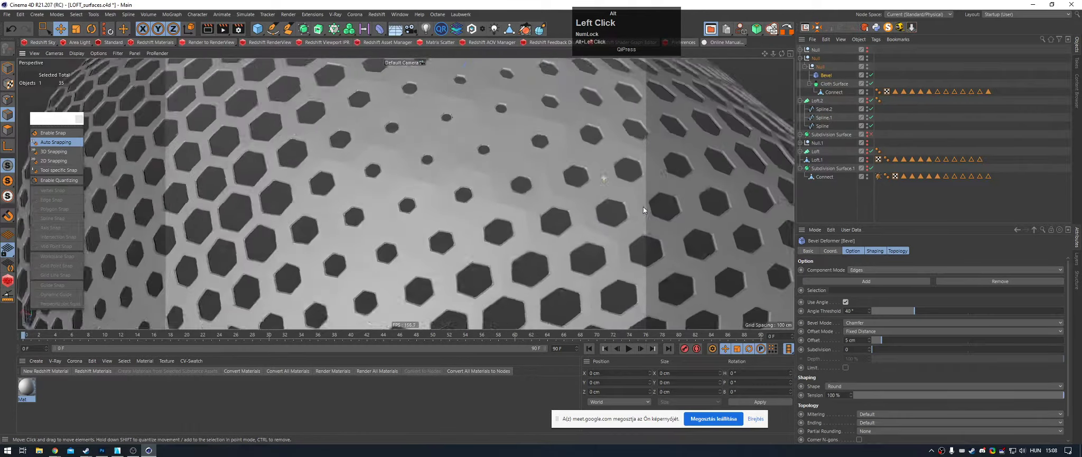
right_click_drag(506, 198, 610, 206, "alt")
middle_click_drag(579, 152, 532, 162, "alt")
right_click_drag(532, 162, 643, 171, "alt")
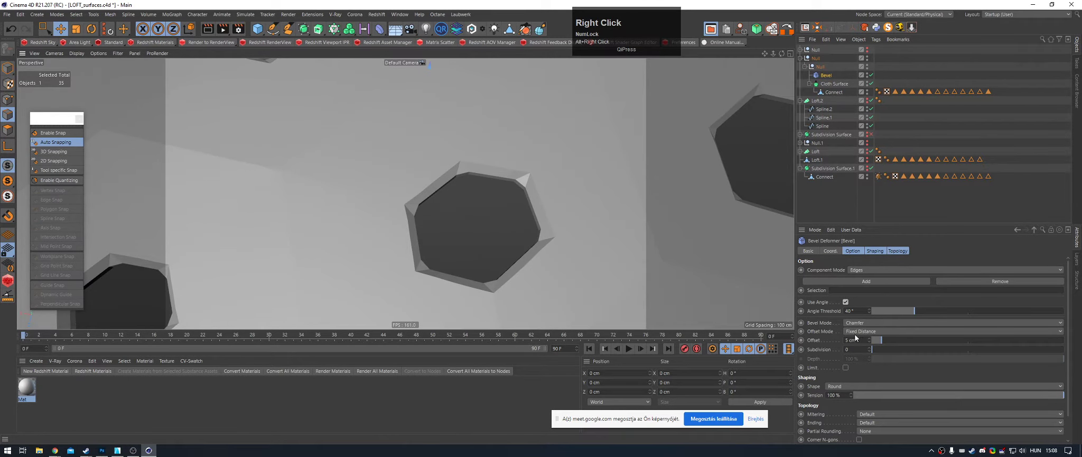
left_click(801, 49)
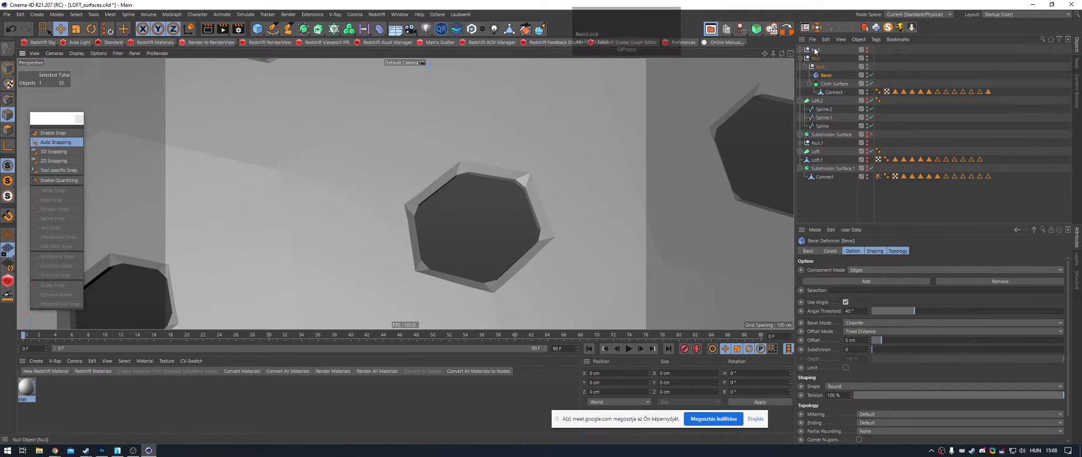
Step: Set the Bevel deformer's subdivision to 2
left_click(828, 58)
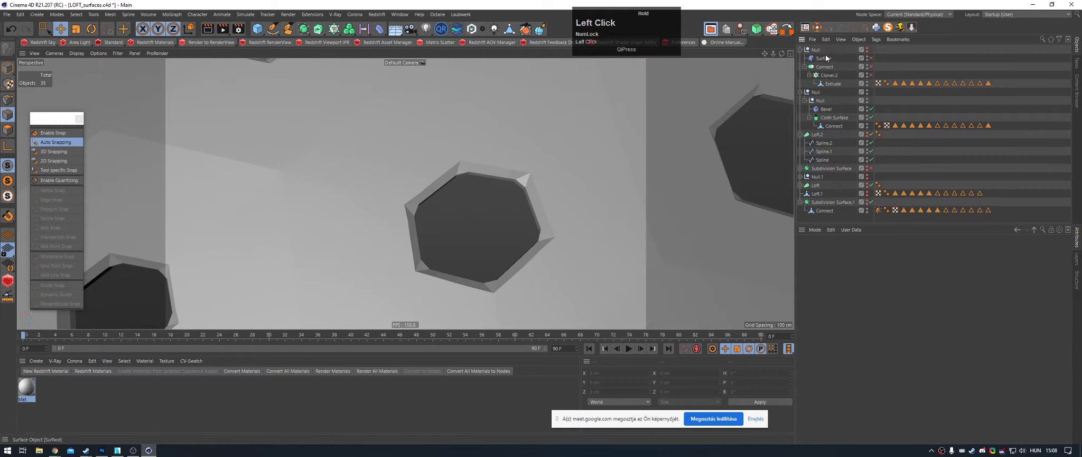
left_click(800, 49)
left_click(826, 75)
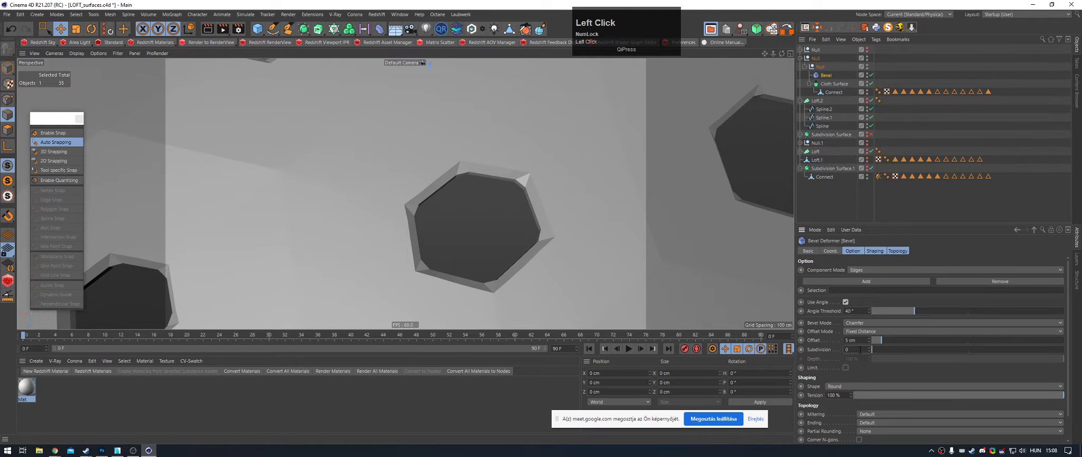
scroll(861, 349, "up", 1)
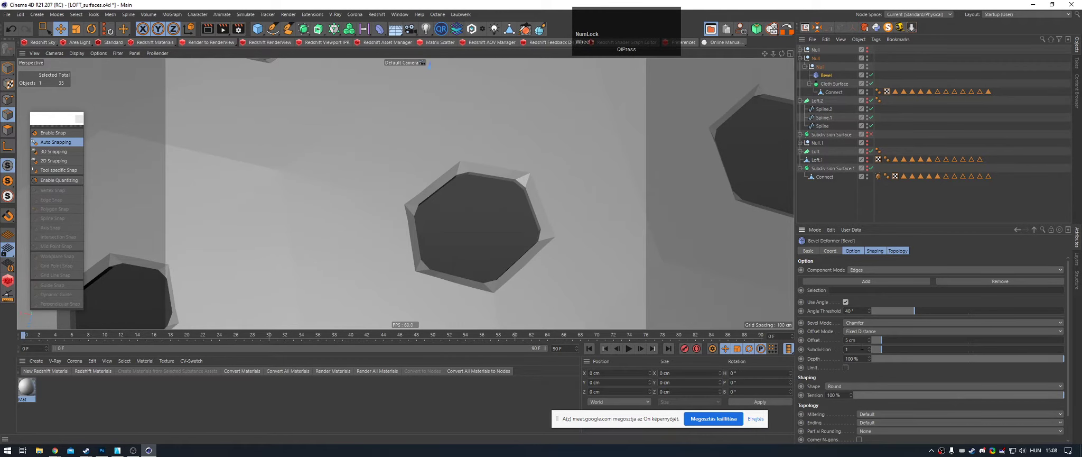
left_click(862, 347)
scroll(862, 346, "up", 1)
left_click(862, 347)
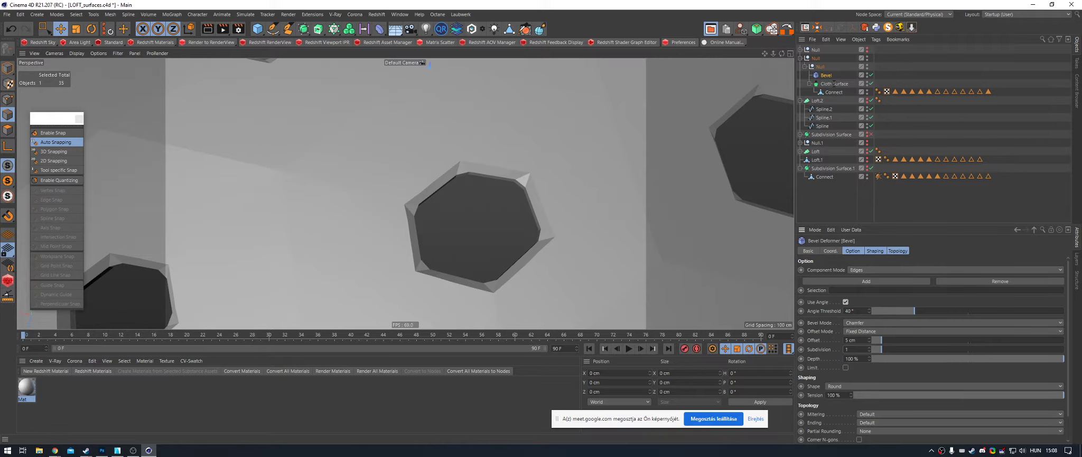
Step: Select the Cloth Surface to examine the subdivided bevel wireframe, and deselect it to check the shading of the whole hexagon shell
left_click(834, 84)
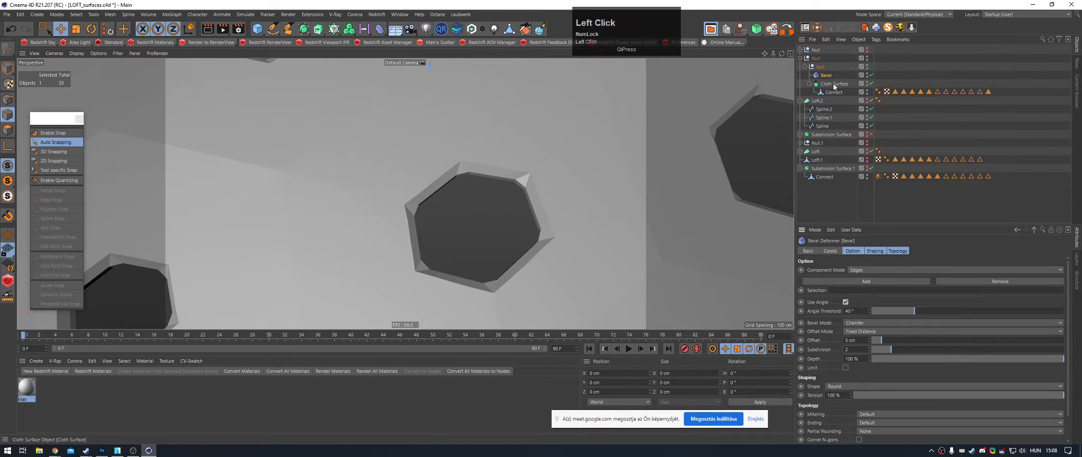
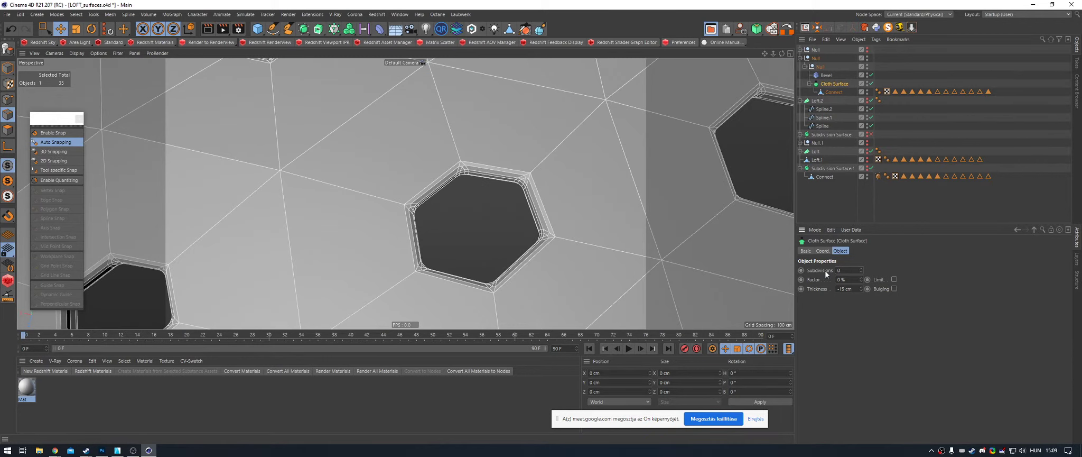
scroll(435, 259, "down", 4)
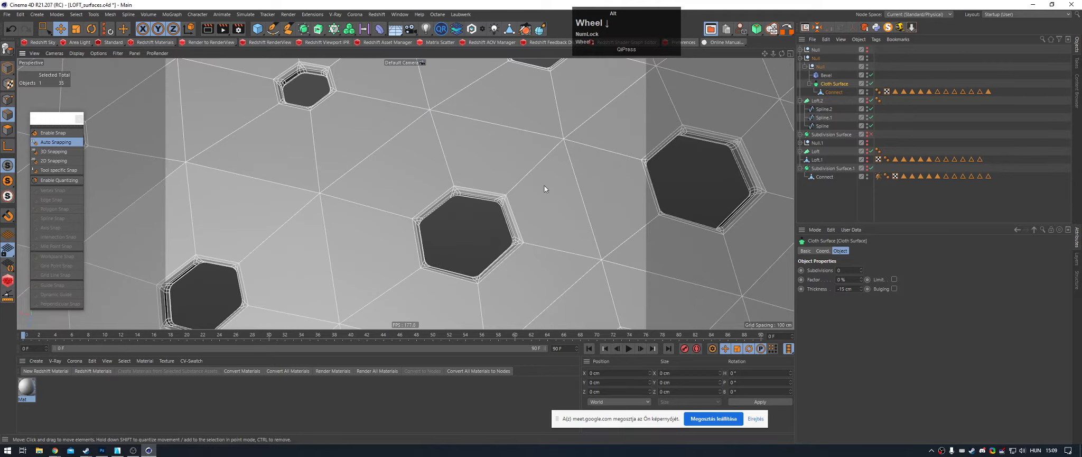
left_click_drag(442, 172, 367, 158, "alt")
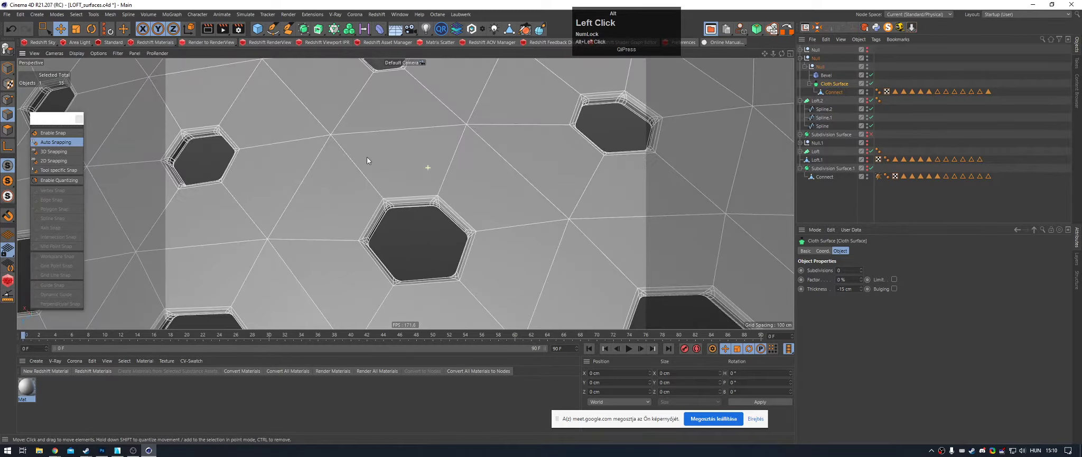
right_click_drag(367, 158, 370, 220, "alt")
middle_click_drag(404, 226, 430, 269, "alt")
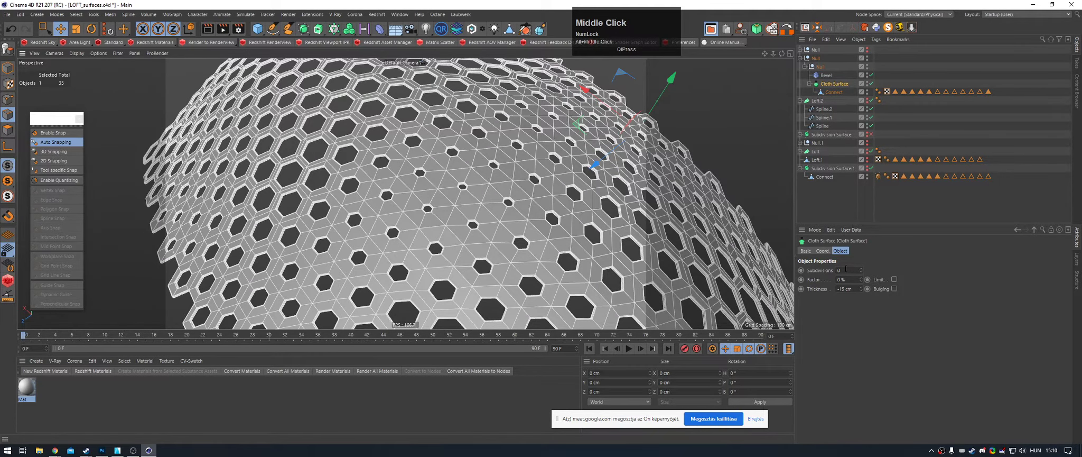
left_click_drag(515, 167, 418, 162, "alt")
right_click_drag(418, 161, 483, 193, "alt")
left_click_drag(483, 193, 502, 153, "alt")
left_click(861, 200)
right_click_drag(615, 176, 521, 171, "alt")
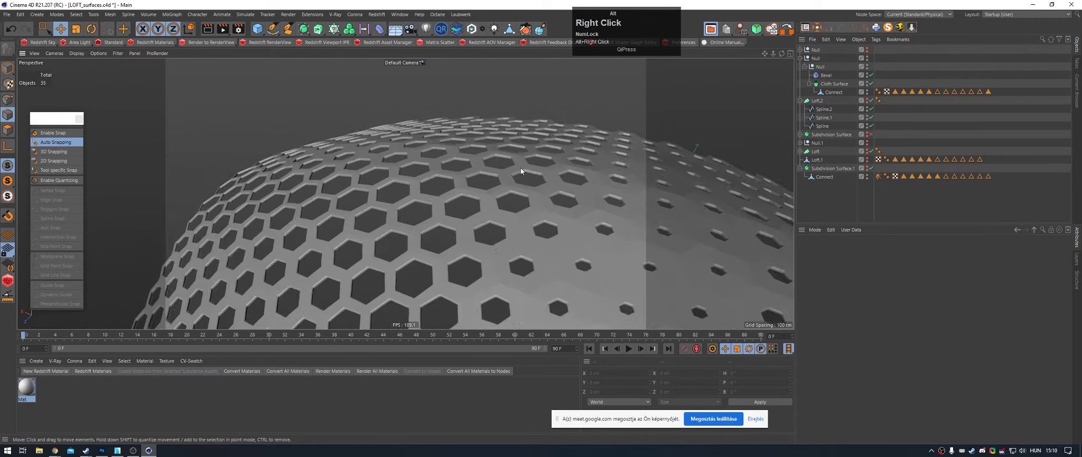
left_click_drag(522, 169, 572, 226, "alt")
middle_click_drag(572, 226, 436, 222, "alt")
right_click_drag(435, 221, 430, 235, "alt")
middle_click_drag(429, 234, 457, 166, "alt")
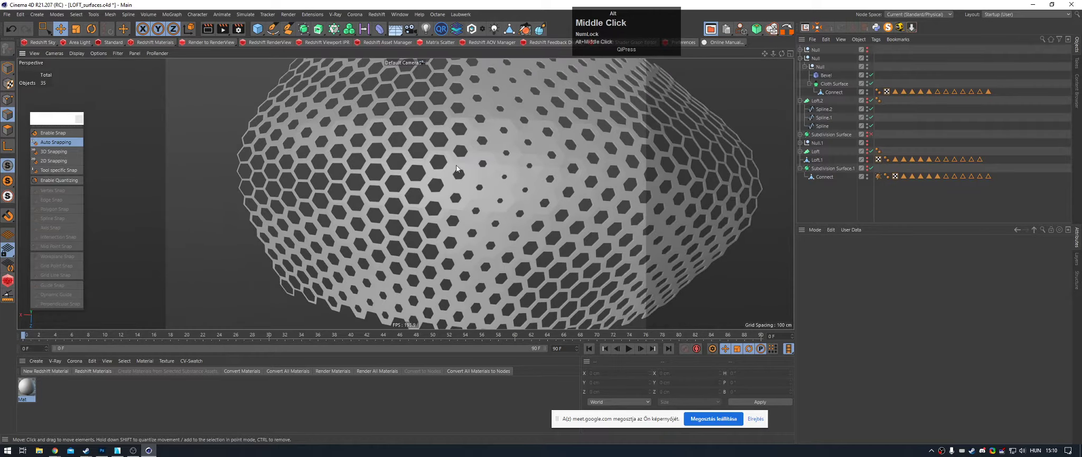
Step: Select the Cloth Surface and inspect its bevel wireframe from several angles, closing in on a junction between large hexagon openings
left_click_drag(457, 169, 394, 132, "alt")
left_click(474, 145)
right_click_drag(384, 130, 433, 125, "alt")
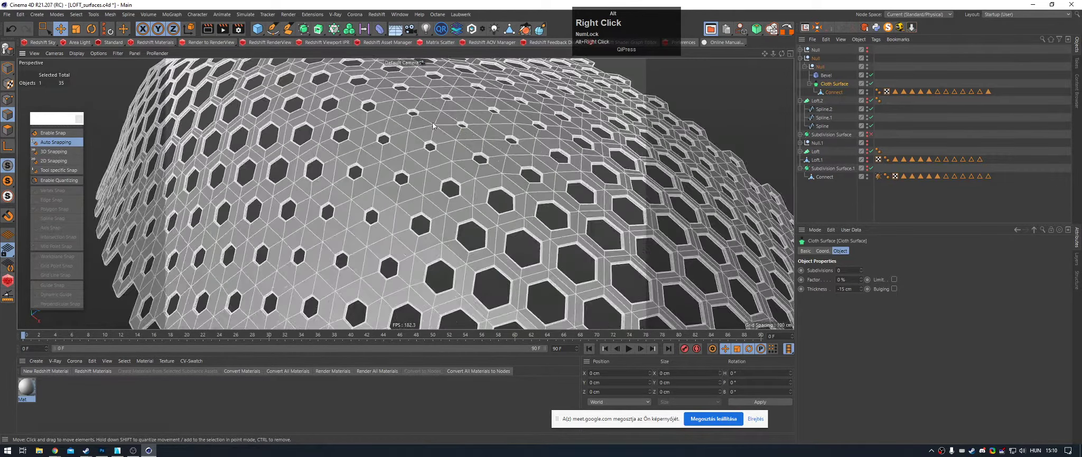
left_click_drag(434, 126, 406, 161, "alt")
right_click_drag(406, 161, 441, 163, "alt")
left_click_drag(442, 164, 457, 124, "alt")
right_click_drag(457, 124, 372, 164, "alt")
left_click_drag(373, 164, 435, 196, "alt")
right_click_drag(435, 197, 466, 188, "alt")
mouse_move(466, 188)
left_mouse_down("alt")
mouse_move(389, 129)
mouse_move(467, 185)
left_mouse_up("alt")
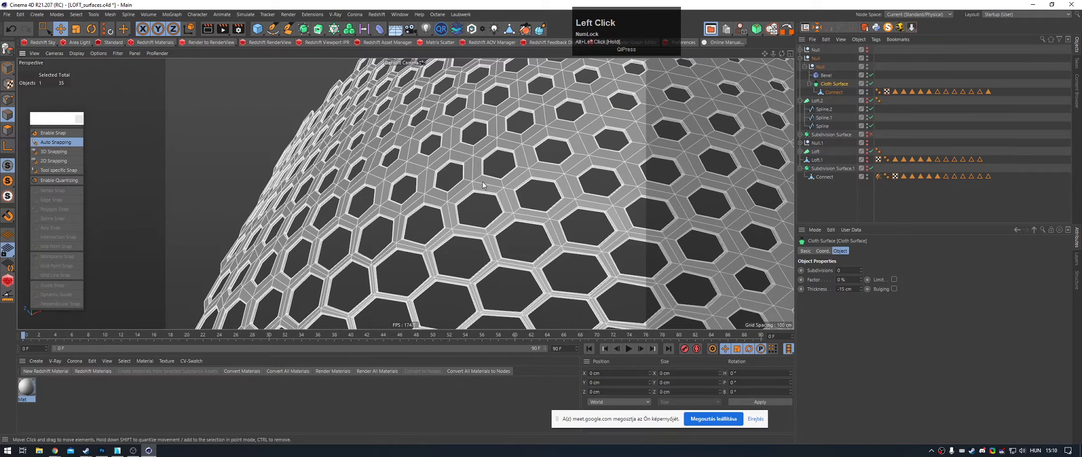
right_click_drag(466, 192, 581, 229, "alt")
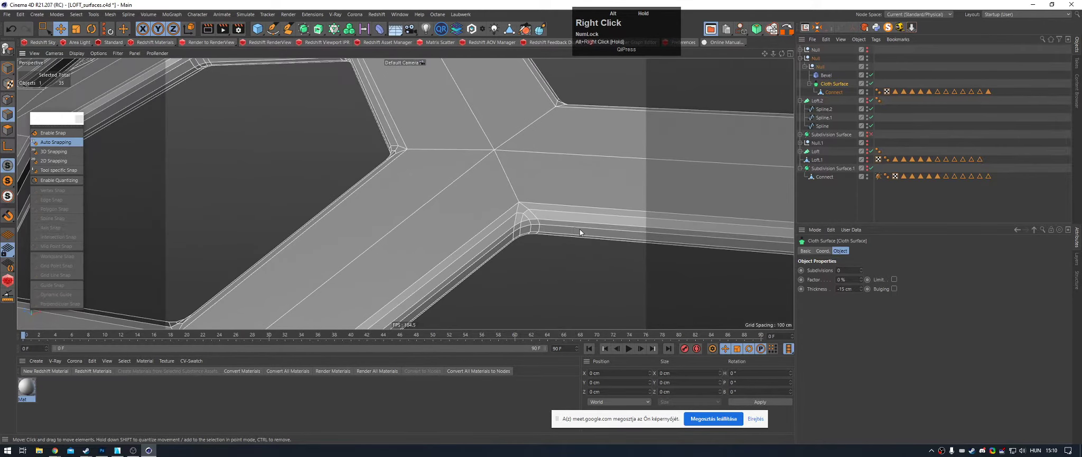
Step: Set the Bevel deformer's subdivision to 1 and check the opening corners with the Cloth Surface selected
left_click(827, 75)
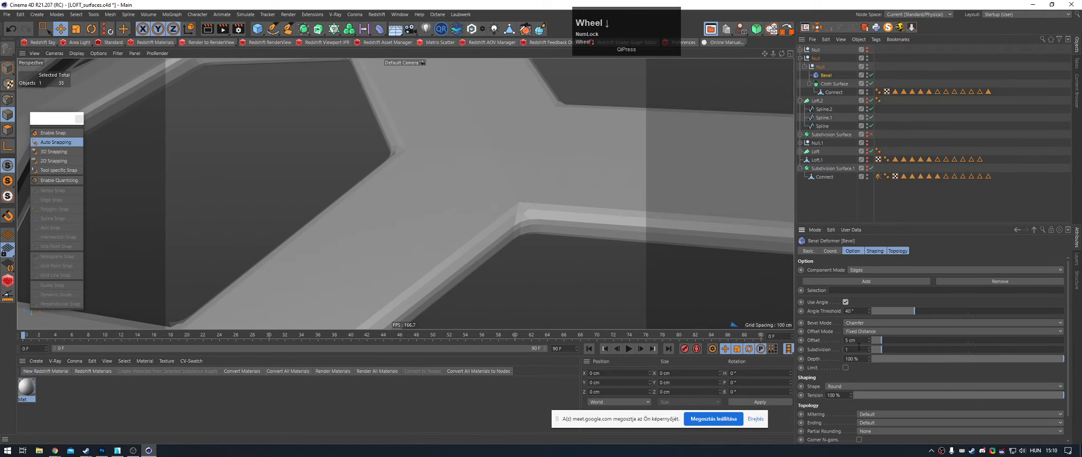
mouse_move(559, 228)
right_mouse_down("alt")
mouse_move(481, 204)
mouse_move(575, 222)
right_mouse_up("alt")
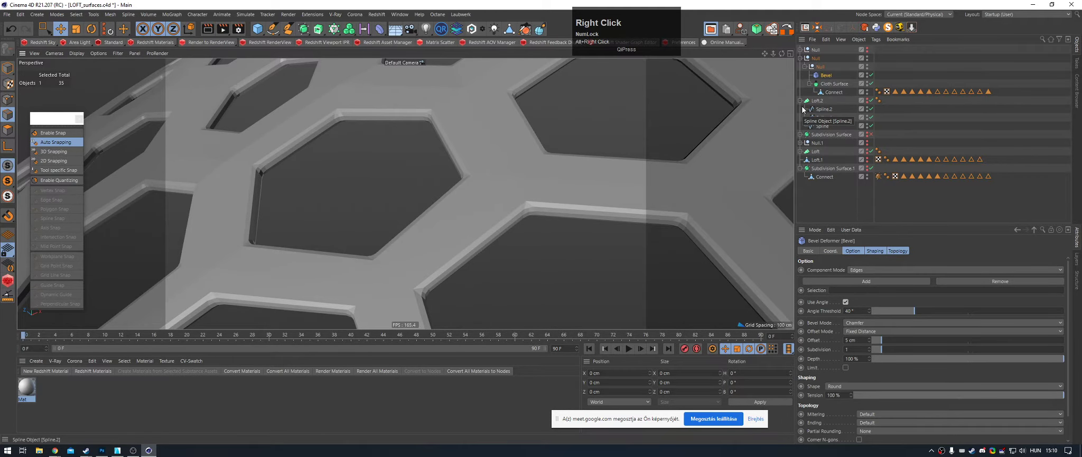
left_click(486, 159)
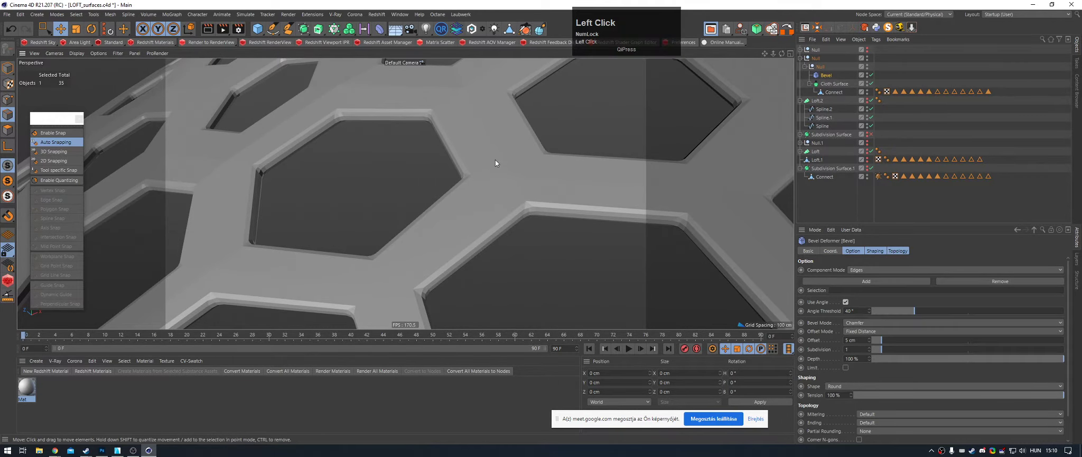
left_click(427, 90)
right_click_drag(427, 90, 485, 148, "alt")
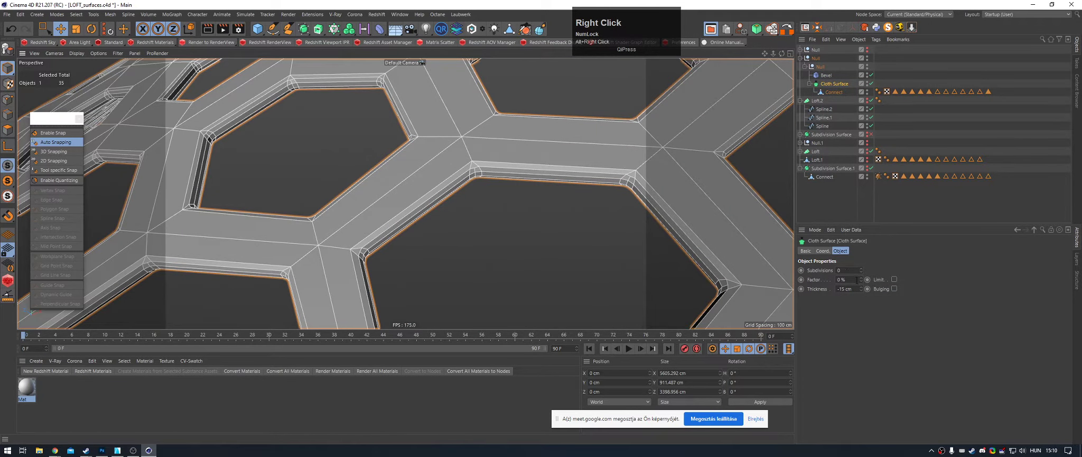
Step: Review the Cloth Surface and Bevel settings and examine the bevelled edges across the shell and close up on its openings
left_click(895, 280)
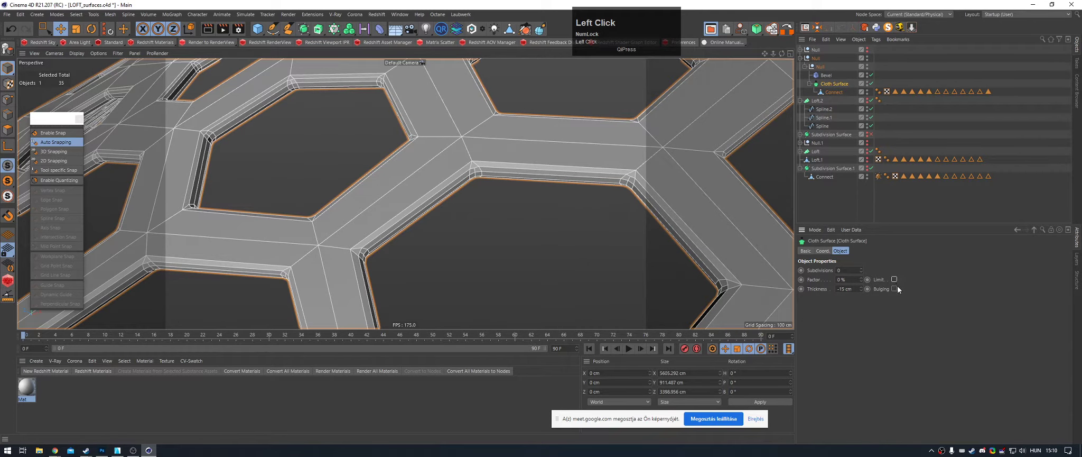
middle_click_drag(471, 154, 483, 165)
scroll(484, 165, "down", 2)
left_click(804, 77)
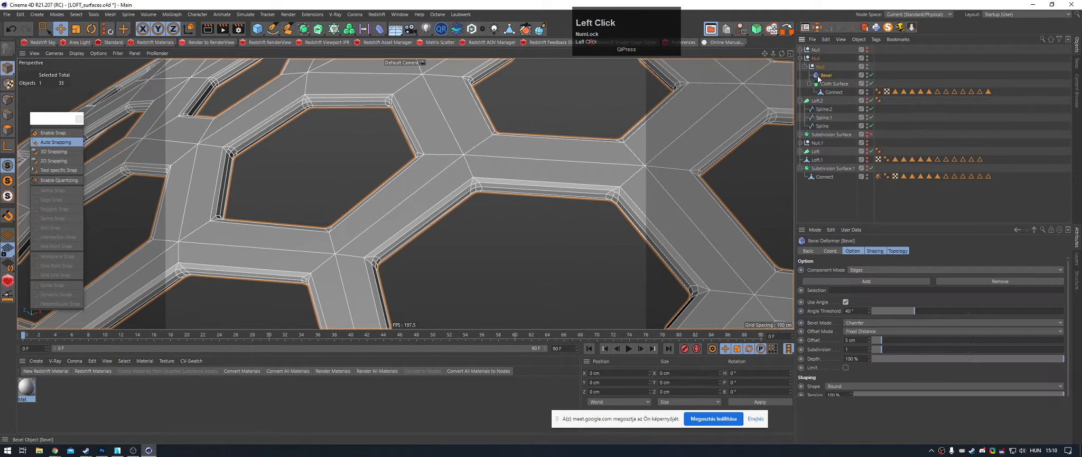
left_click_drag(530, 166, 509, 152, "alt")
left_click(518, 148)
right_click_drag(516, 151, 280, 181, "alt")
left_click_drag(507, 175, 544, 228, "alt")
right_click_drag(534, 153, 634, 151, "alt")
left_click_drag(536, 148, 464, 143, "alt")
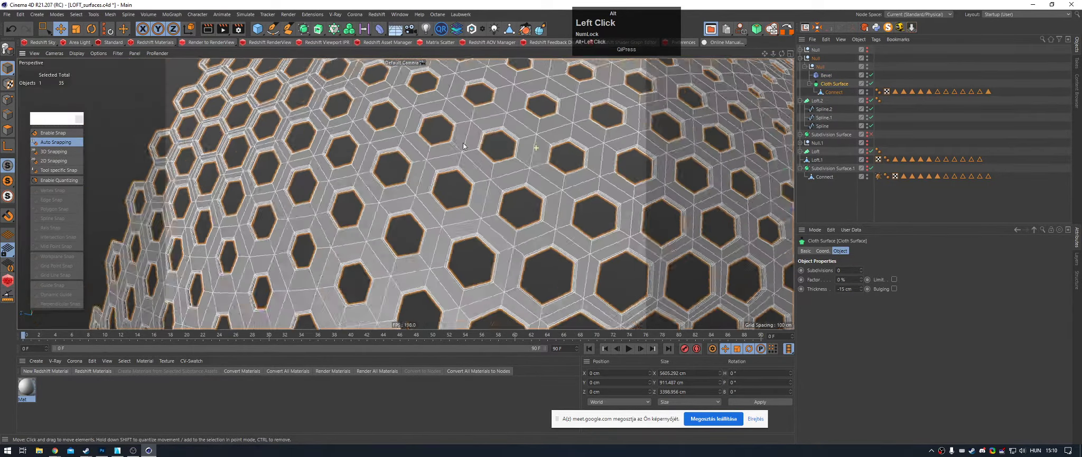
right_click_drag(464, 146, 643, 150, "alt")
middle_click_drag(643, 151, 562, 159, "alt")
left_click_drag(562, 160, 604, 149, "alt")
right_click_drag(604, 149, 775, 228, "alt")
Step: Fold the null holding the Bevel and Cloth Surface, and examine the bevels around the small hexagon openings
left_click(807, 68)
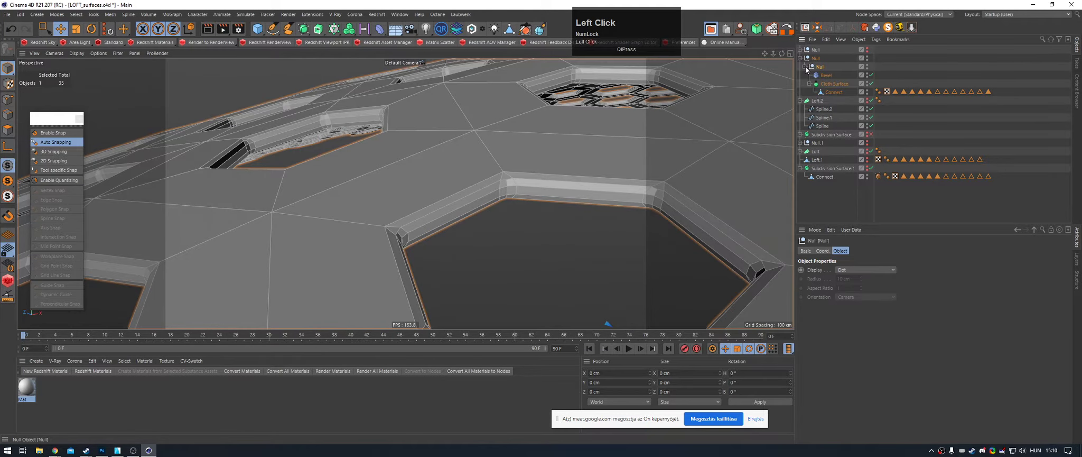
left_click(805, 67)
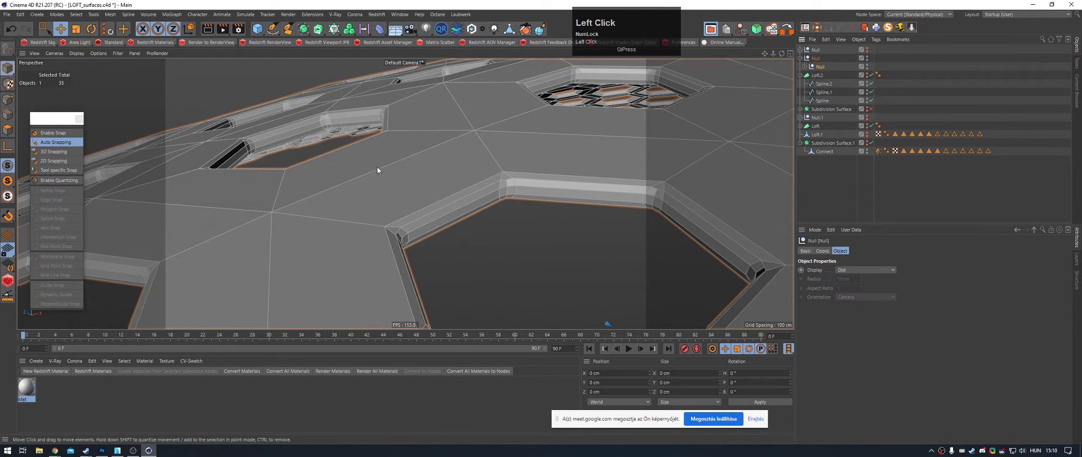
right_click_drag(394, 164, 342, 168, "alt")
left_click_drag(343, 168, 354, 190, "alt")
right_click_drag(354, 191, 445, 201, "alt")
left_click_drag(445, 199, 455, 143, "alt")
right_click_drag(455, 143, 320, 213, "alt")
left_click_drag(320, 214, 465, 177, "alt")
middle_click_drag(465, 178, 531, 165, "alt")
right_click_drag(532, 165, 568, 148, "alt")
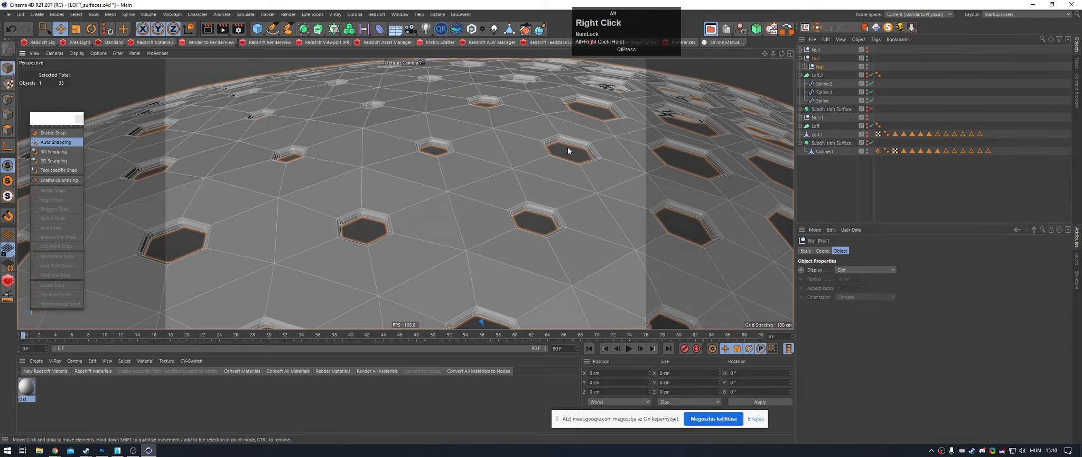
left_click_drag(567, 148, 546, 196, "alt")
middle_click_drag(547, 196, 459, 148, "alt")
right_click_drag(459, 144, 492, 130, "alt")
left_click_drag(492, 130, 496, 145, "alt")
right_click_drag(498, 161, 524, 158, "alt")
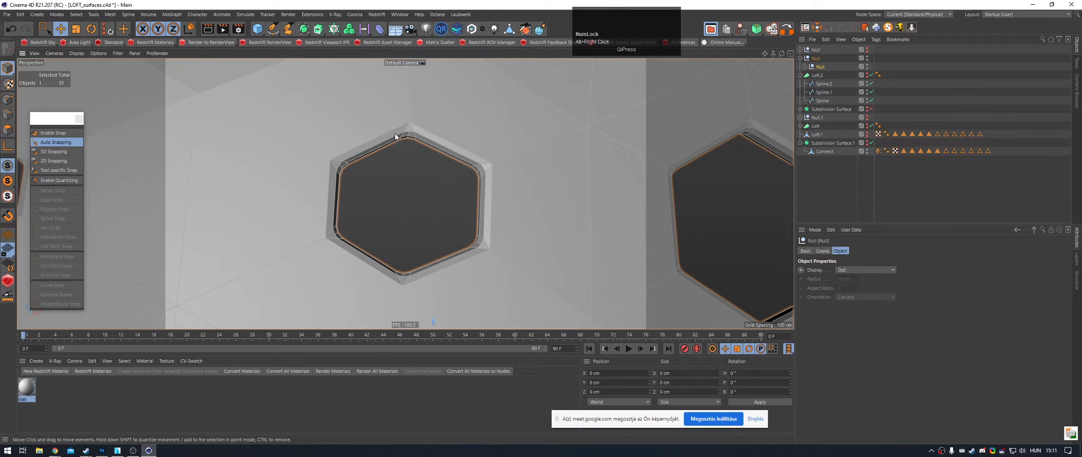
Step: Examine the whole shell from several sides, comparing the transition between small and large hexagon openings
right_click_drag(397, 133, 289, 200, "alt")
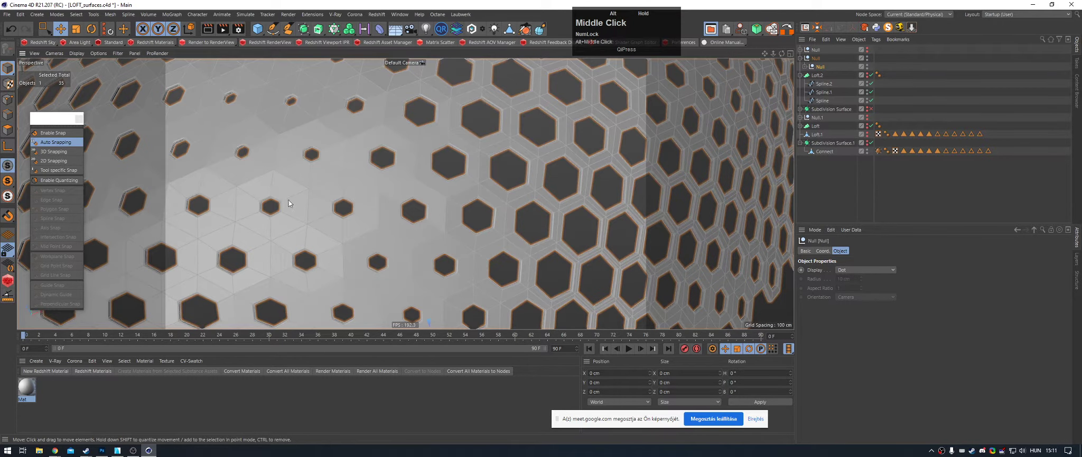
middle_click_drag(288, 200, 406, 201, "alt")
right_click_drag(406, 201, 338, 202, "alt")
middle_click_drag(338, 201, 484, 202, "alt")
left_click_drag(469, 172, 524, 168, "alt")
middle_click_drag(523, 168, 518, 149, "alt")
right_click_drag(519, 148, 494, 156, "alt")
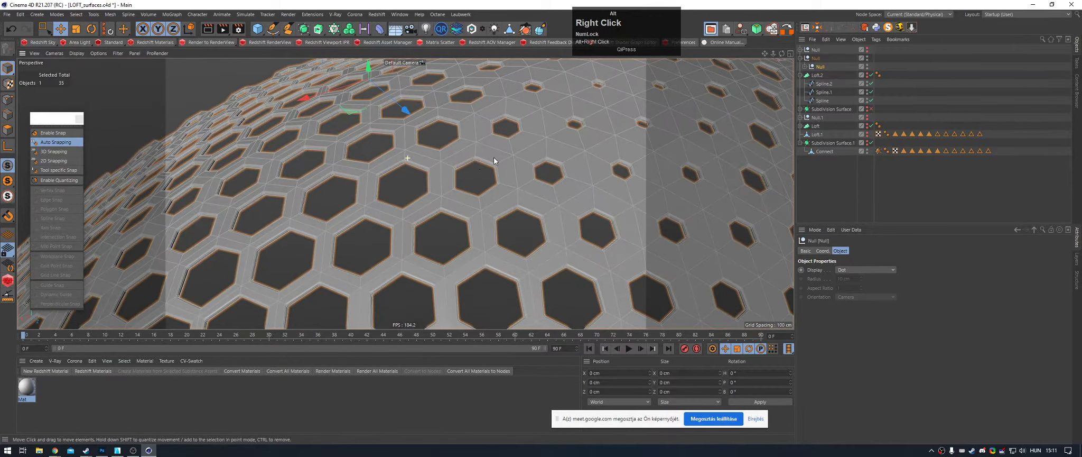
mouse_move(493, 156)
left_mouse_down("alt")
mouse_move(541, 170)
mouse_move(500, 167)
left_mouse_up("alt")
right_click_drag(500, 166, 399, 172, "alt")
left_click_drag(398, 172, 331, 138, "alt")
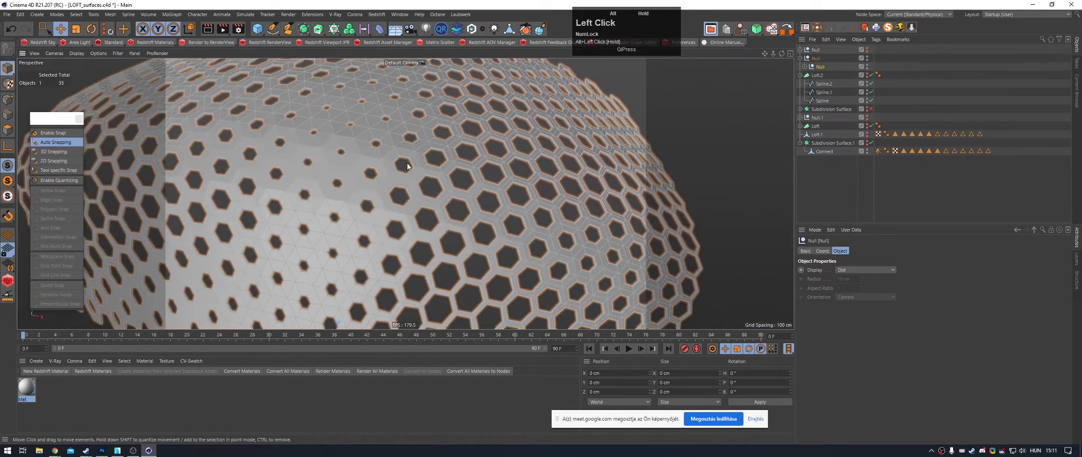
middle_click_drag(331, 138, 394, 137, "alt")
left_click_drag(394, 137, 429, 155, "alt")
middle_click_drag(430, 155, 536, 159, "alt")
right_click_drag(536, 160, 423, 185, "alt")
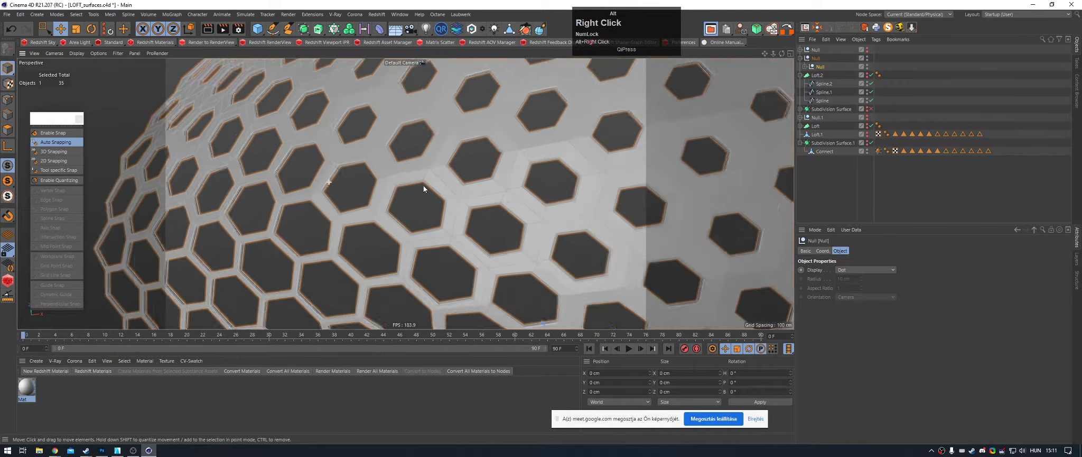
left_click_drag(422, 185, 430, 168, "alt")
right_click_drag(430, 168, 386, 169, "alt")
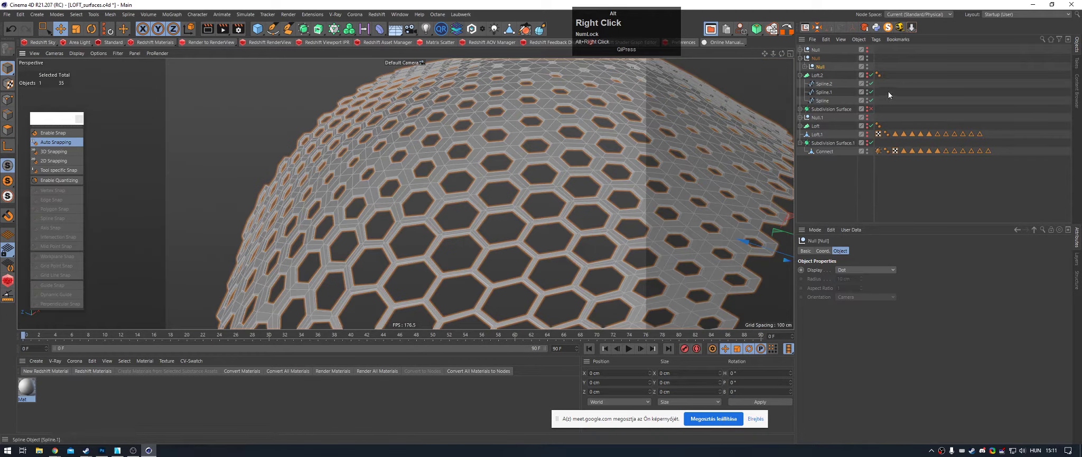
Step: Move the null holding the Bevel and Cloth Surface out of its parent null and delete the empty parent
left_click_drag(814, 67, 816, 57)
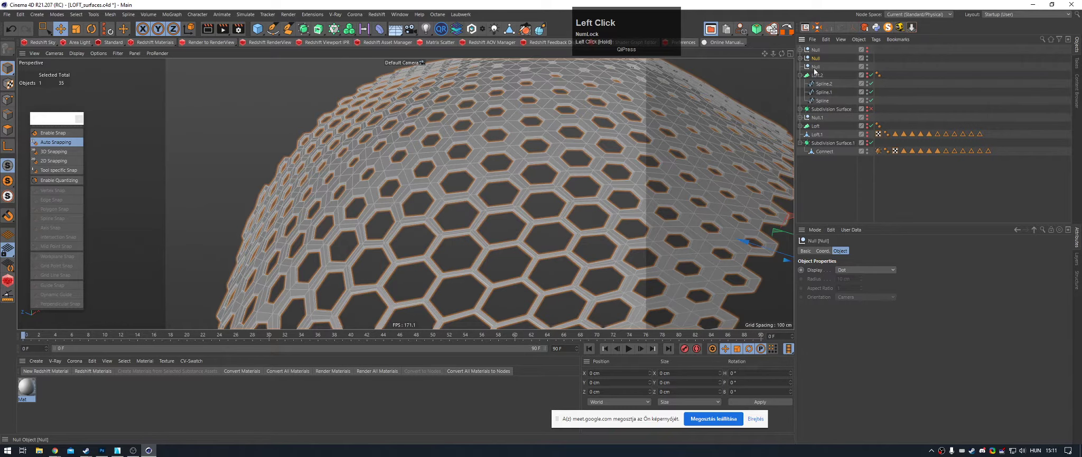
left_click(815, 68)
key("Delete")
Step: Convert the null with the bevelled Cloth Surface into a baked copy using Current State to Object
right_click(815, 59)
left_click(866, 386)
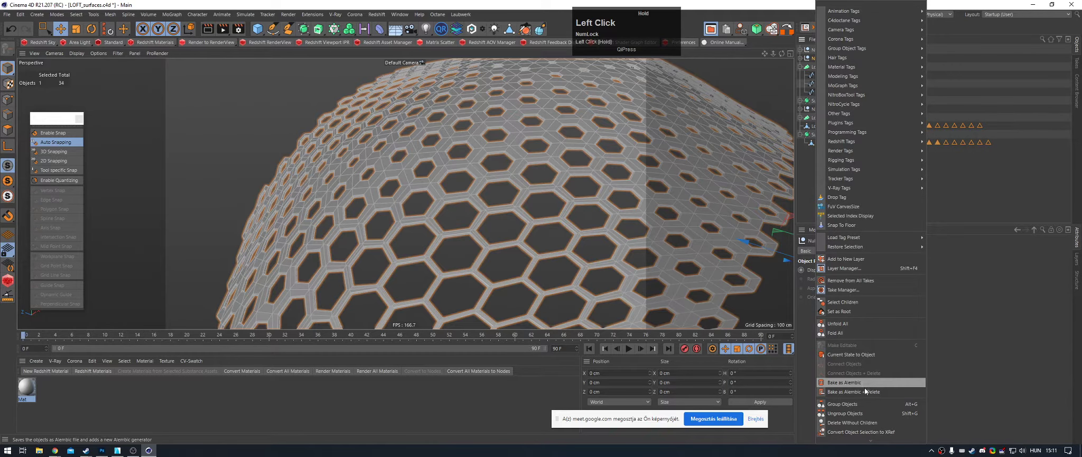
left_click(861, 354)
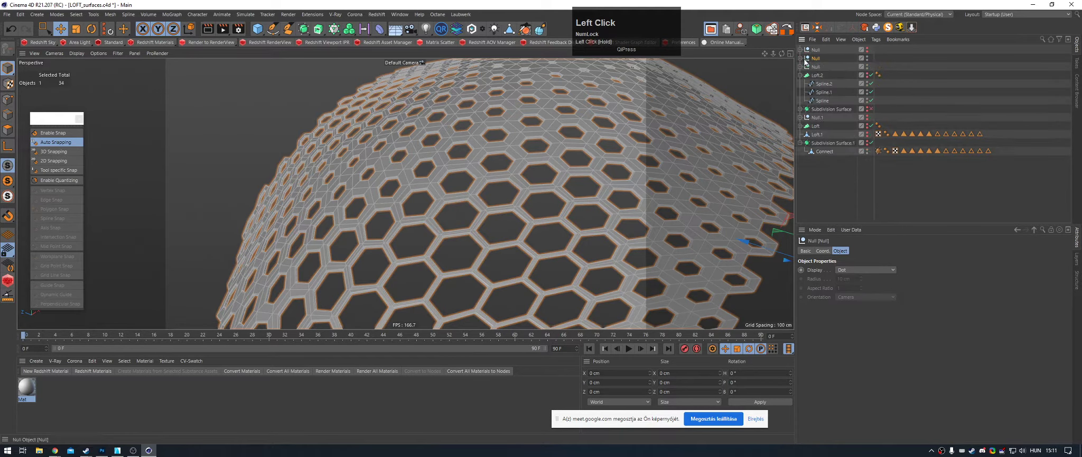
Step: Hide the original null in the editor and renderer, and select the Connect polygon mesh inside the baked copy
left_click(868, 59, "alt")
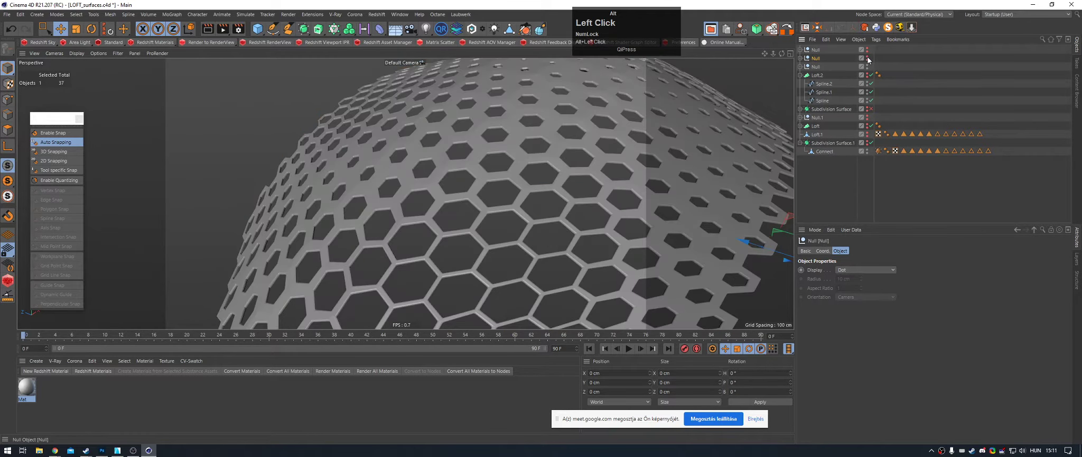
left_click(801, 67)
left_click(823, 83)
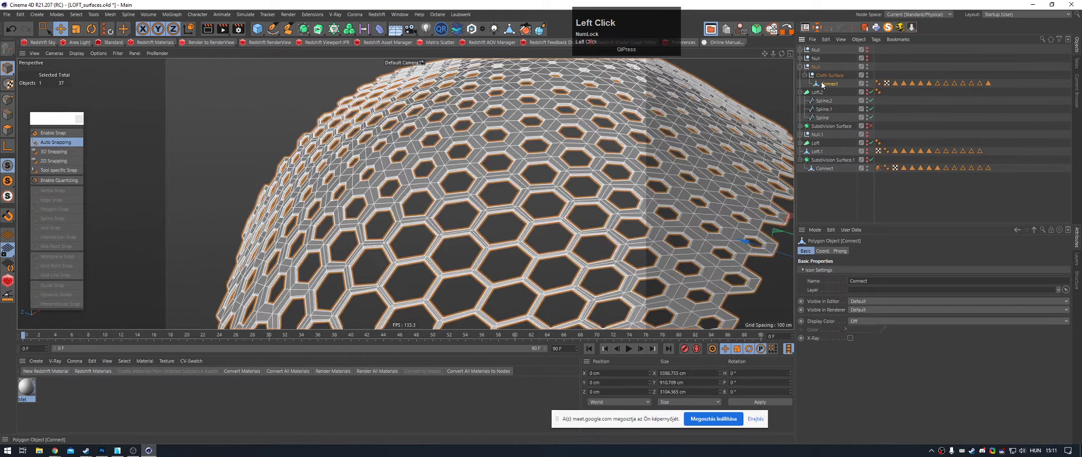
Step: Cut the baked Connect mesh out of the scene, paste it into a new document and frame it
key("ctrl+x")
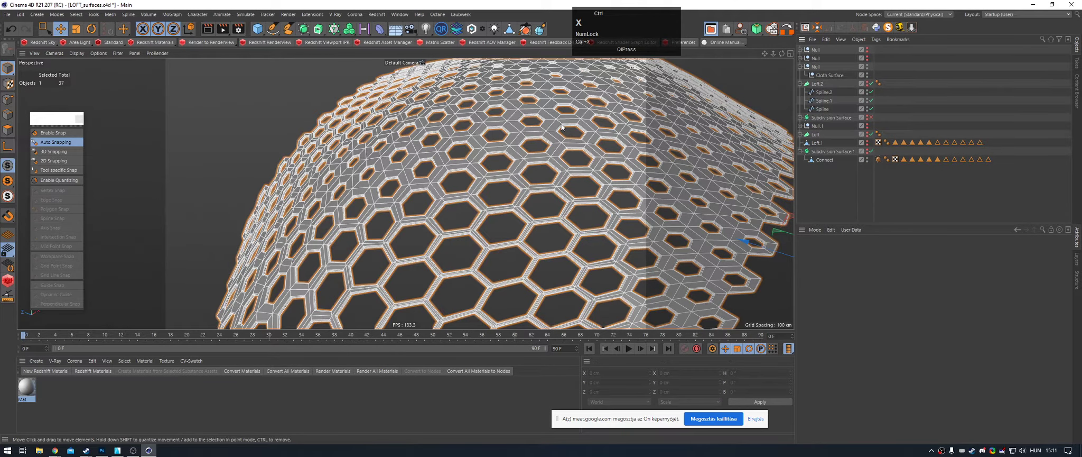
key("ctrl+n")
key("ctrl+v")
key("s")
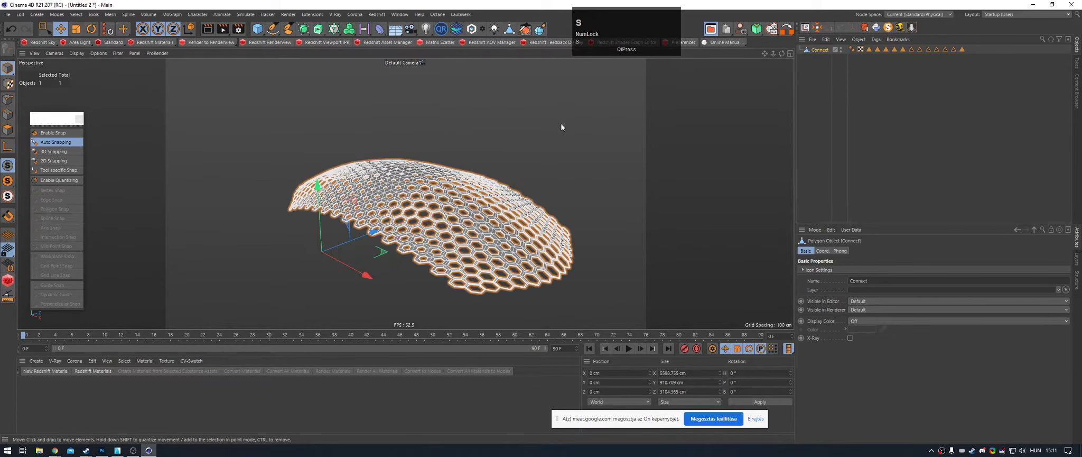
left_click_drag(561, 127, 453, 183, "alt")
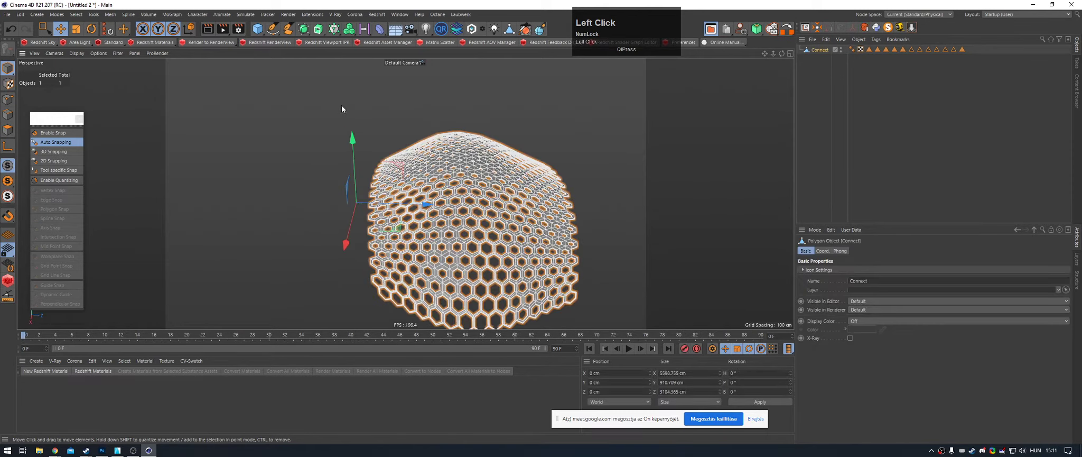
Step: Centre the Connect mesh's axis on its geometry and place the mesh on the floor at the world origin
left_click(822, 30)
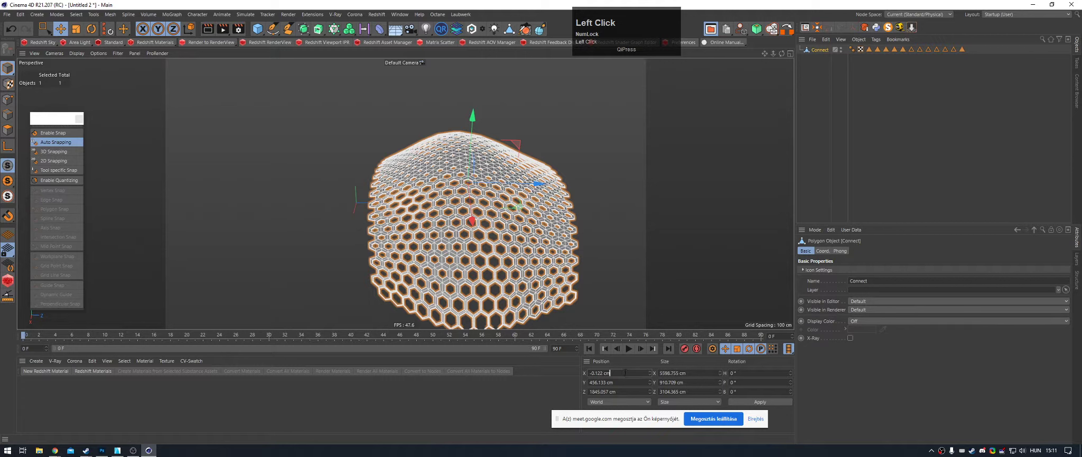
left_click(107, 29)
left_click_drag(374, 186, 335, 169, "alt")
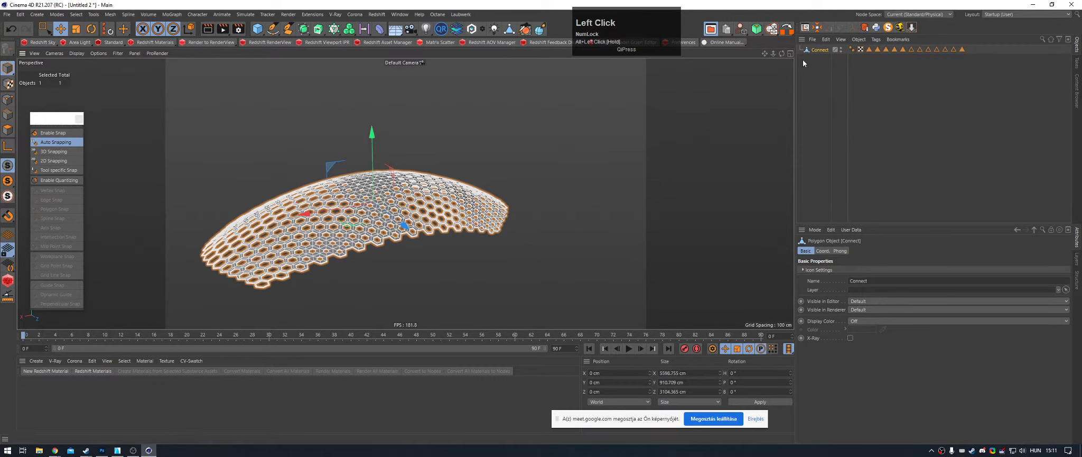
left_click(912, 29)
left_click_drag(418, 127, 534, 138, "alt")
Step: Select all polygons of the Connect mesh and reverse their normals
left_click(909, 152)
left_click_drag(344, 148, 243, 159, "alt")
right_click_drag(243, 158, 441, 197, "alt")
left_click(441, 197)
left_click(7, 130)
key("ctrl+a")
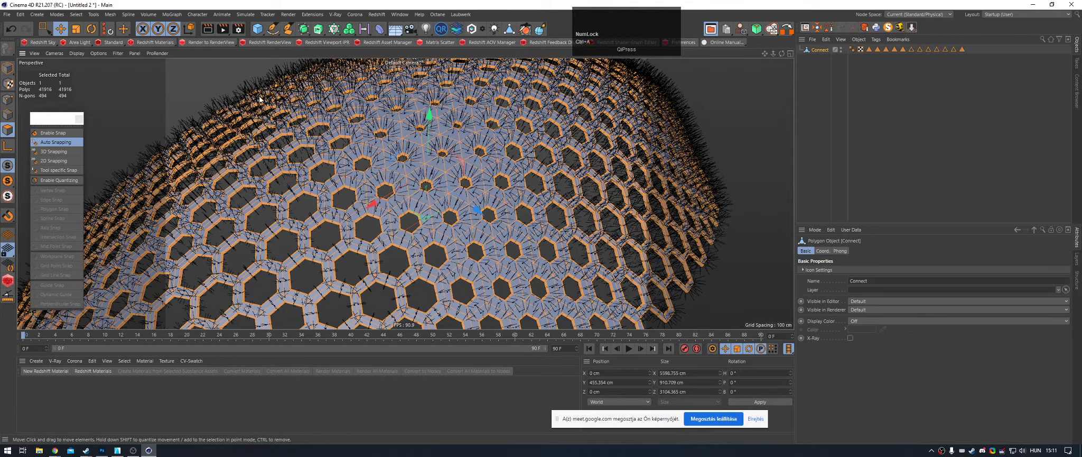
key("u")
key("r")
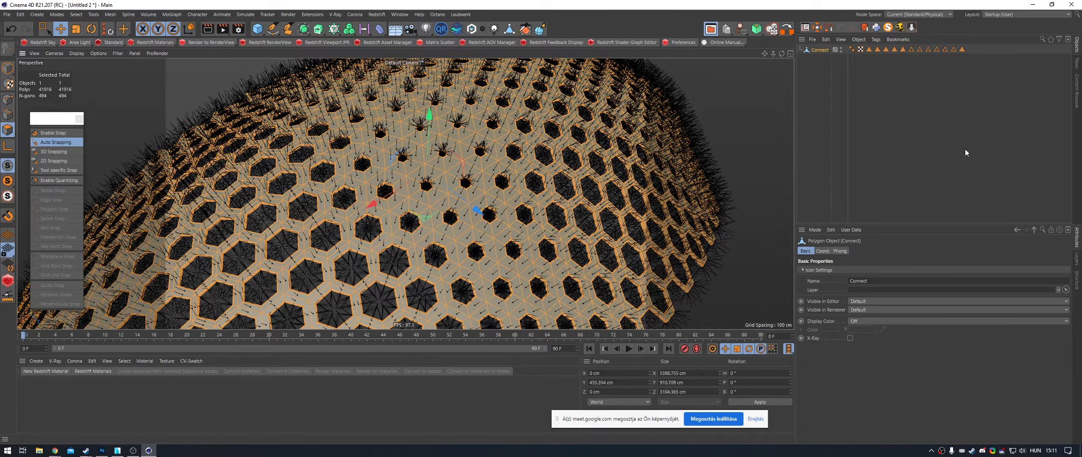
Step: Examine the bevelled rims and the normal directions around a hexagon opening from close up
left_click_drag(672, 139, 678, 157, "alt")
right_click_drag(505, 126, 535, 127, "alt")
left_click_drag(445, 116, 449, 159, "alt")
right_click_drag(500, 171, 544, 169, "alt")
right_click_drag(356, 179, 491, 191, "alt")
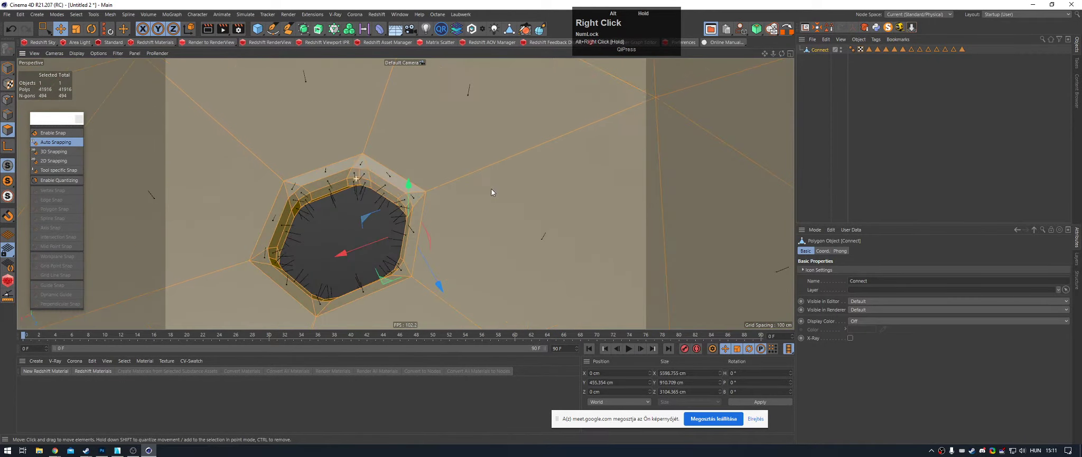
mouse_move(434, 167)
left_mouse_down("alt")
mouse_move(484, 98)
mouse_move(430, 181)
left_mouse_up("alt")
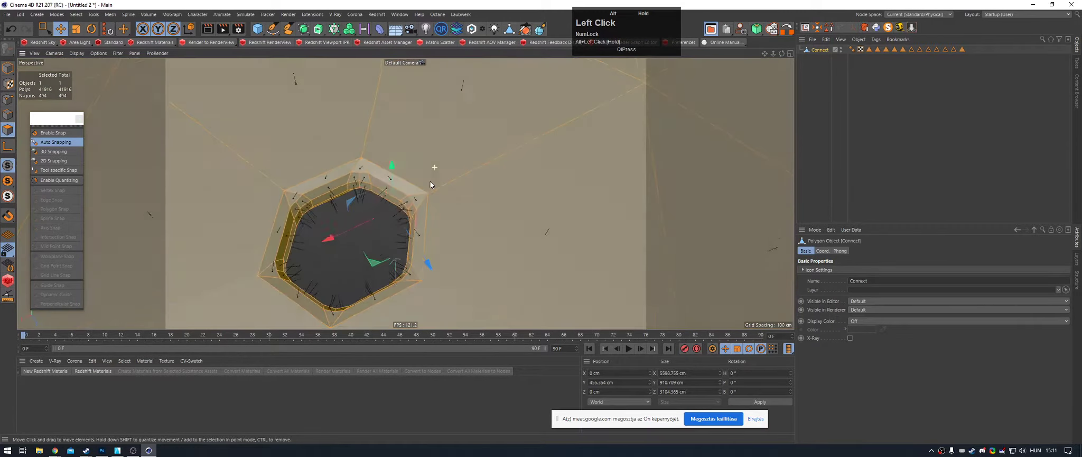
right_click_drag(431, 182, 460, 185, "alt")
middle_click_drag(460, 185, 520, 206, "alt")
left_click_drag(520, 206, 551, 118, "alt")
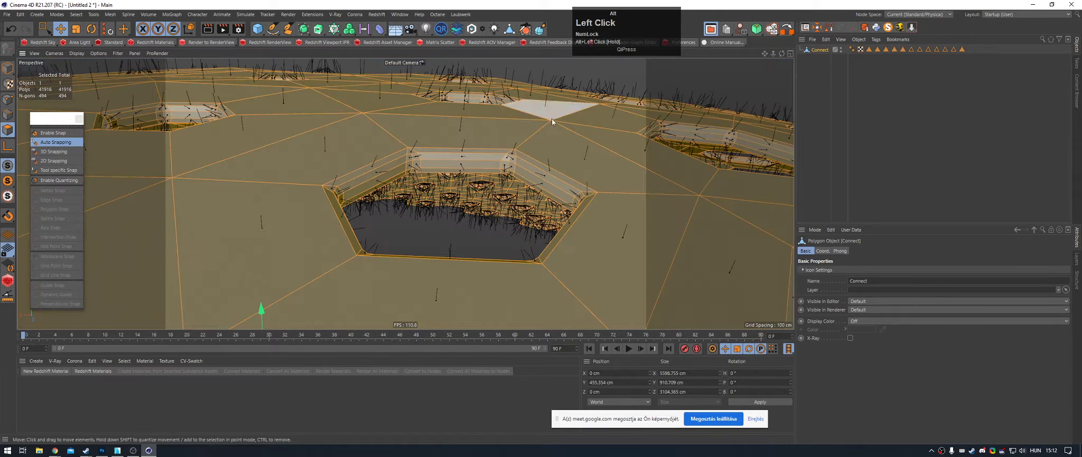
right_click_drag(552, 119, 434, 151, "alt")
left_click_drag(434, 152, 456, 177, "alt")
Step: Compare the shell's shaded look with its polygon structure and normals around the larger hexagon openings
left_click(821, 139)
right_click_drag(485, 129, 464, 113, "alt")
left_click_drag(464, 114, 474, 122, "alt")
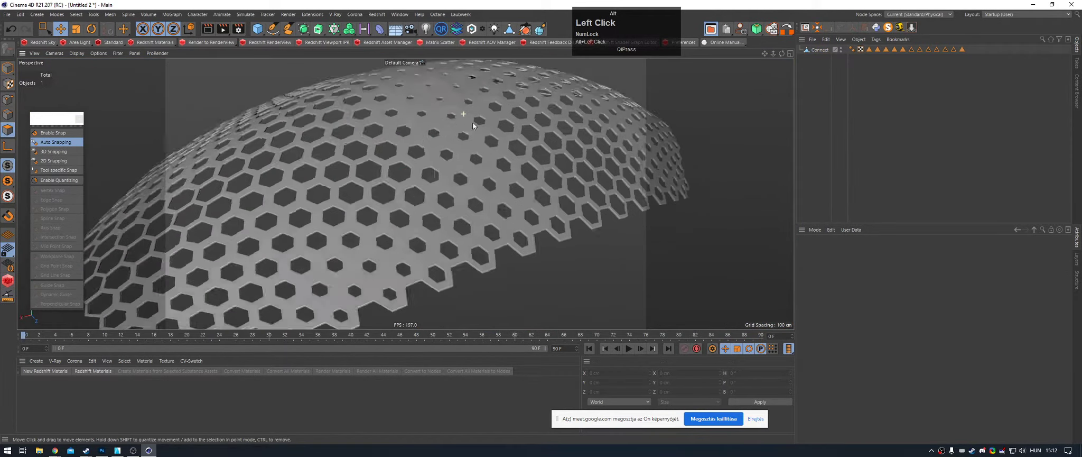
right_click_drag(472, 122, 447, 145, "alt")
left_click(401, 155)
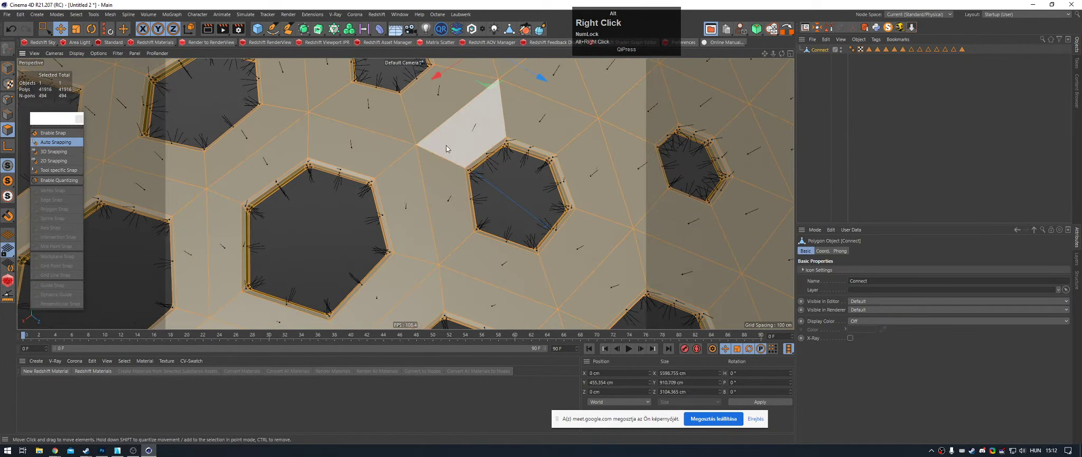
left_click_drag(447, 149, 465, 129, "alt")
right_click_drag(495, 130, 418, 137, "alt")
middle_click_drag(418, 136, 390, 155, "alt")
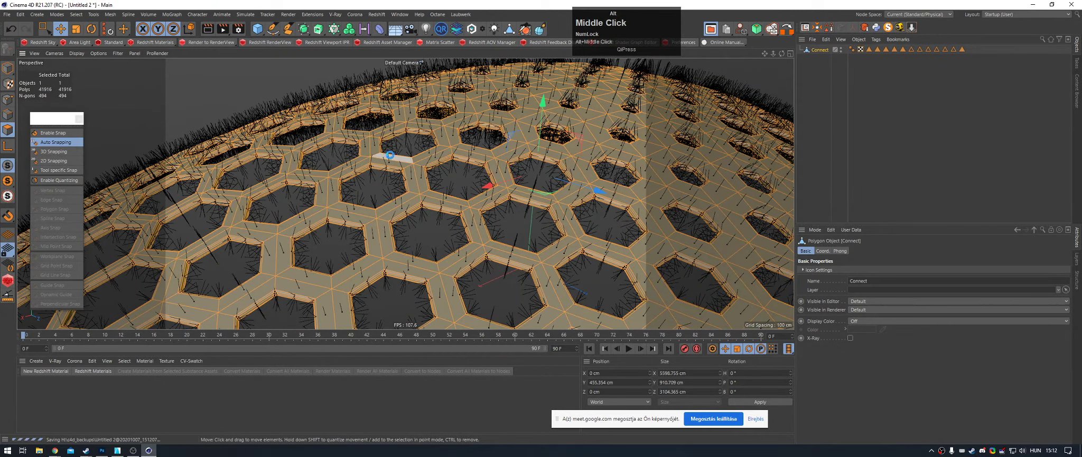
right_click_drag(390, 155, 405, 158, "alt")
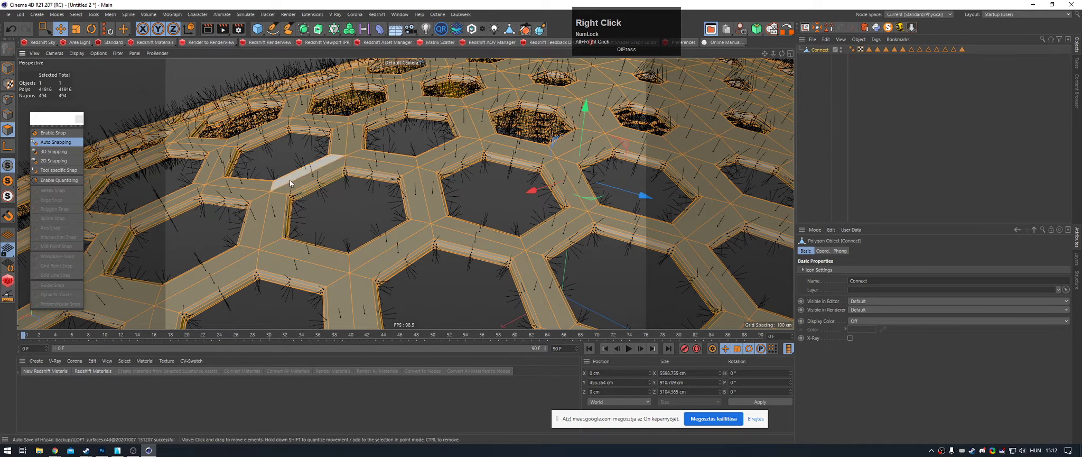
left_click_drag(289, 195, 286, 208, "alt")
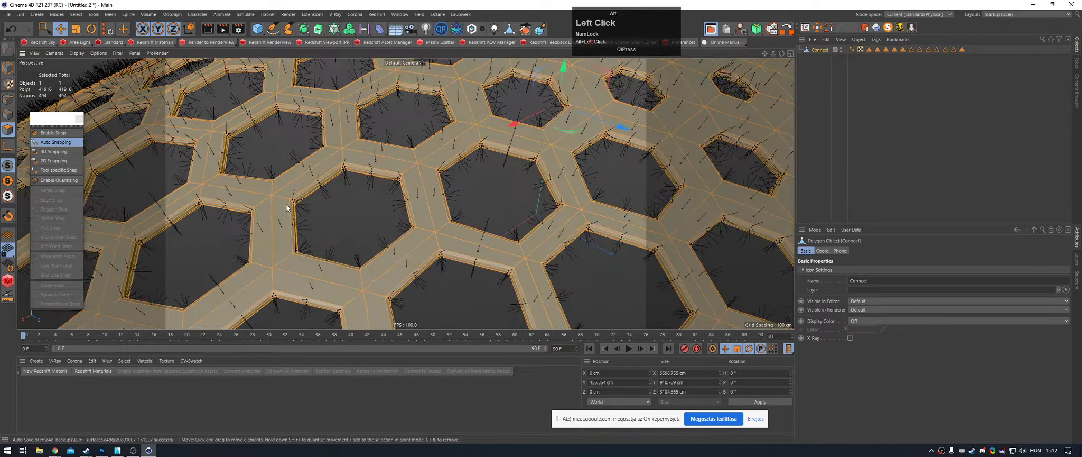
right_click_drag(286, 204, 331, 195, "alt")
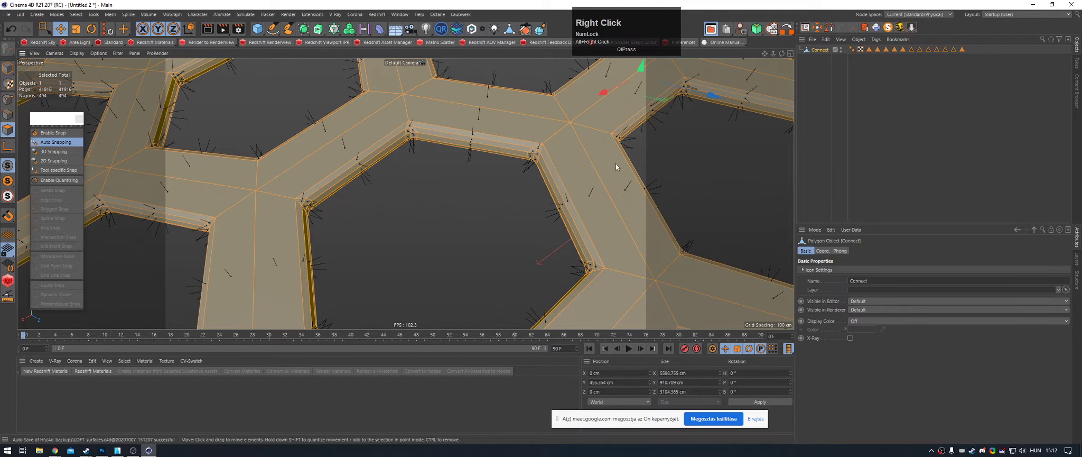
Step: Return to the LOFT_surfaces.c4d document and delete the Bevel from the null containing the live Cloth Surface
key("v")
mouse_move(443, 126)
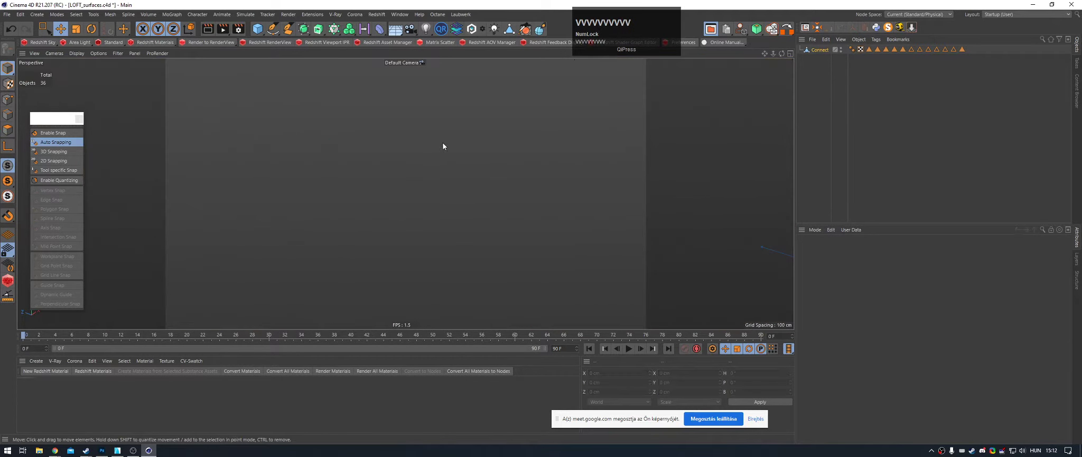
left_click(889, 104)
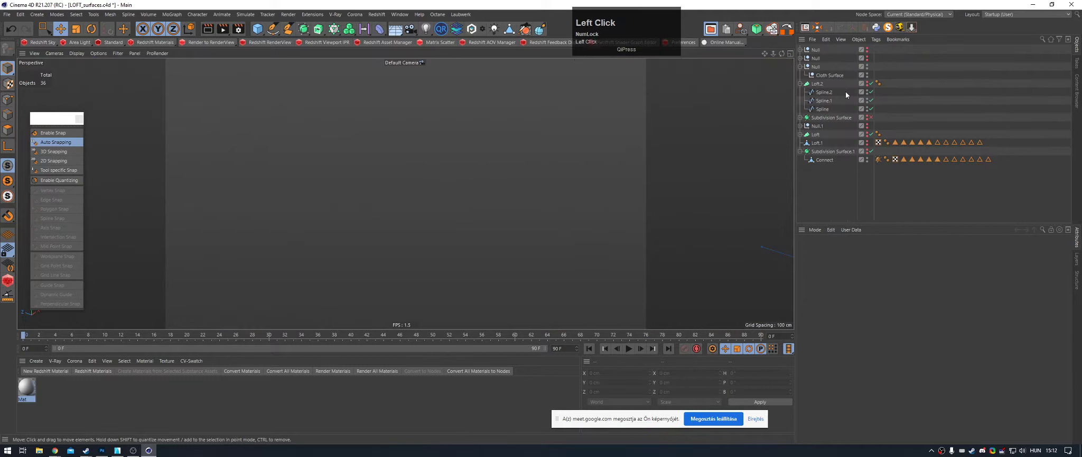
left_click(800, 59)
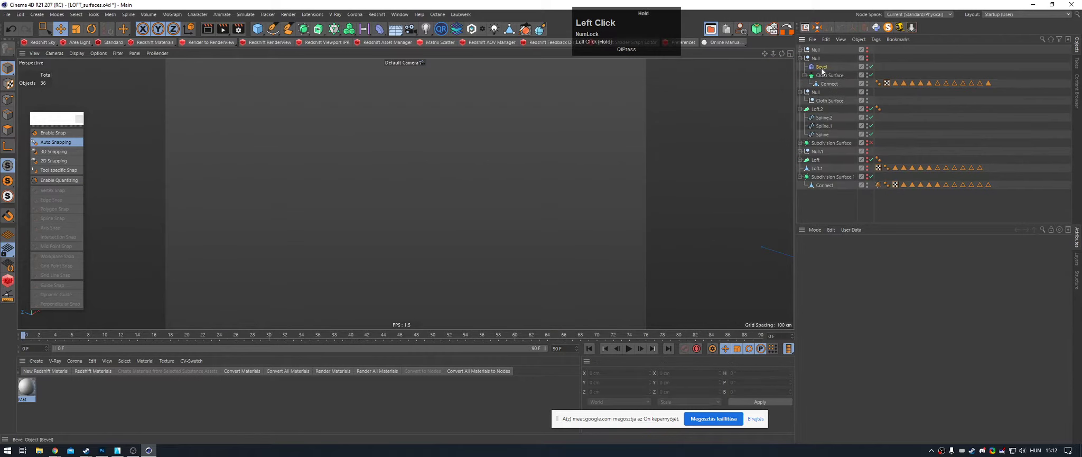
left_click(822, 67)
key("Delete")
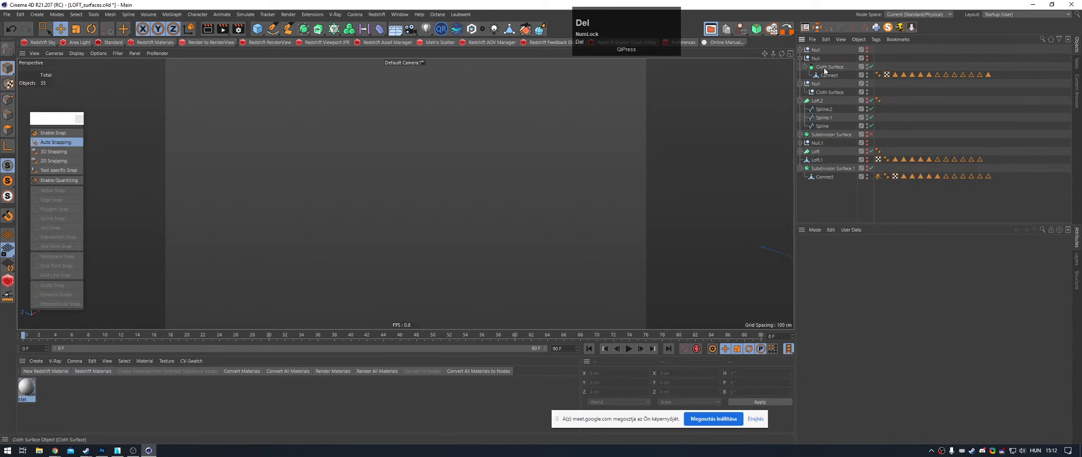
Step: Copy the Cloth Surface with its Connect child into another new document and frame the shell
left_click(829, 67)
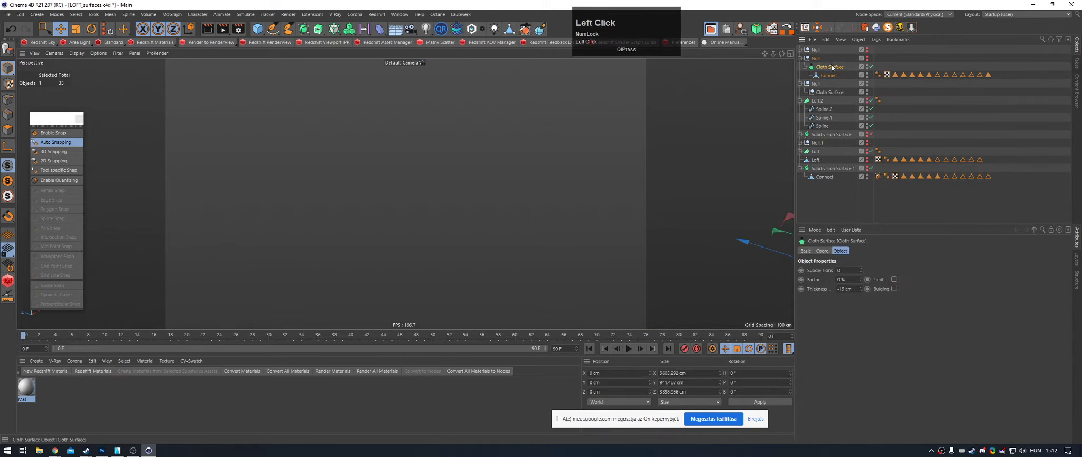
key("ctrl+n")
key("ctrl+v")
key("s")
left_click(893, 137)
left_click_drag(587, 154, 447, 165, "alt")
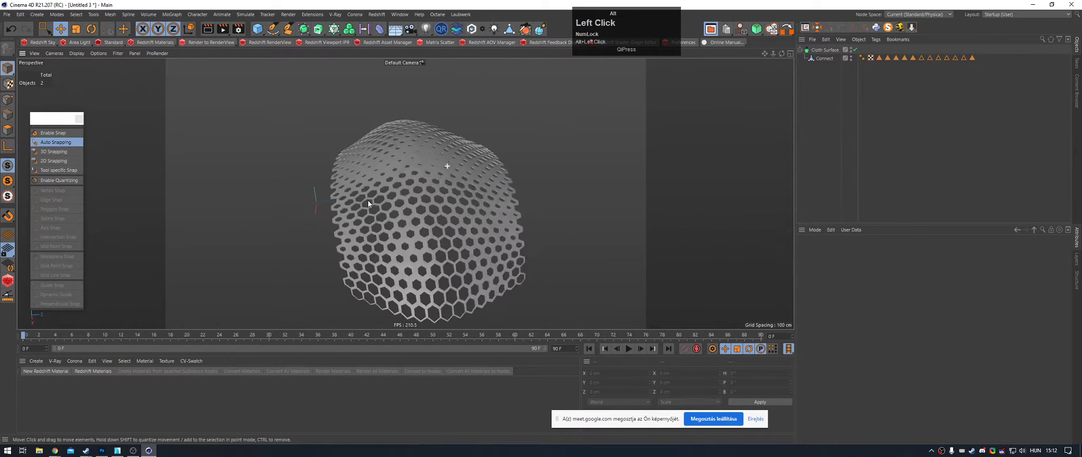
right_click_drag(447, 164, 856, 273, "alt")
Step: Bake the Cloth Surface with Current State to Object, keeping only the resulting Connect mesh without its generator and parent null
left_click(497, 188)
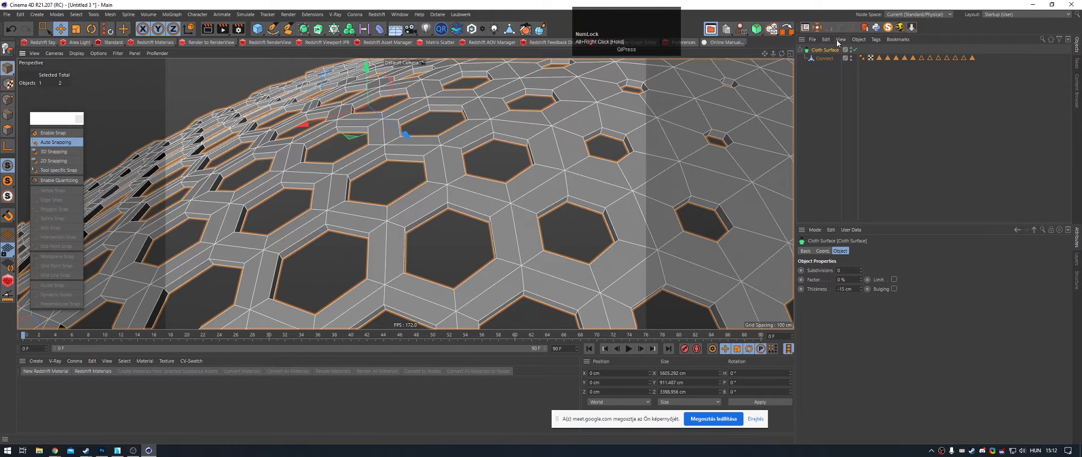
left_click(867, 28)
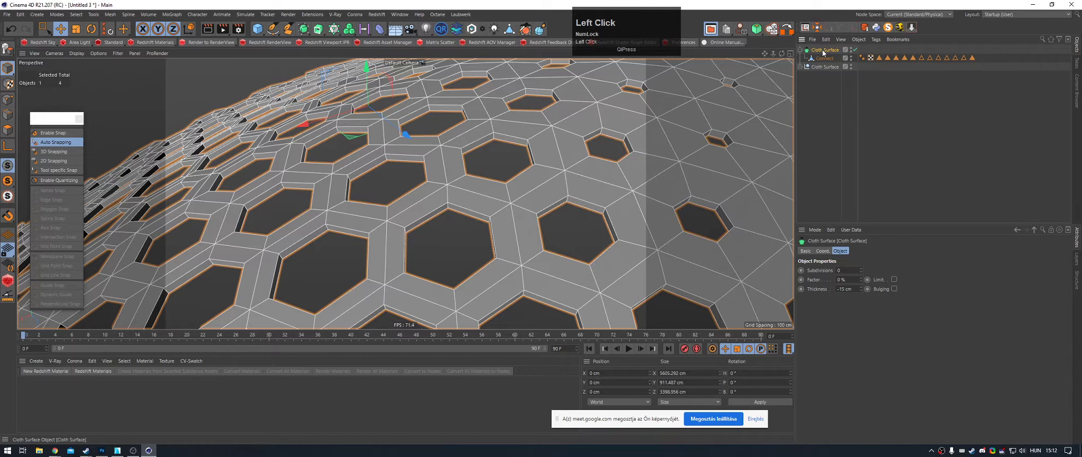
key("Delete")
left_click(801, 50)
left_click_drag(822, 58, 823, 73)
left_click(829, 49)
key("Delete")
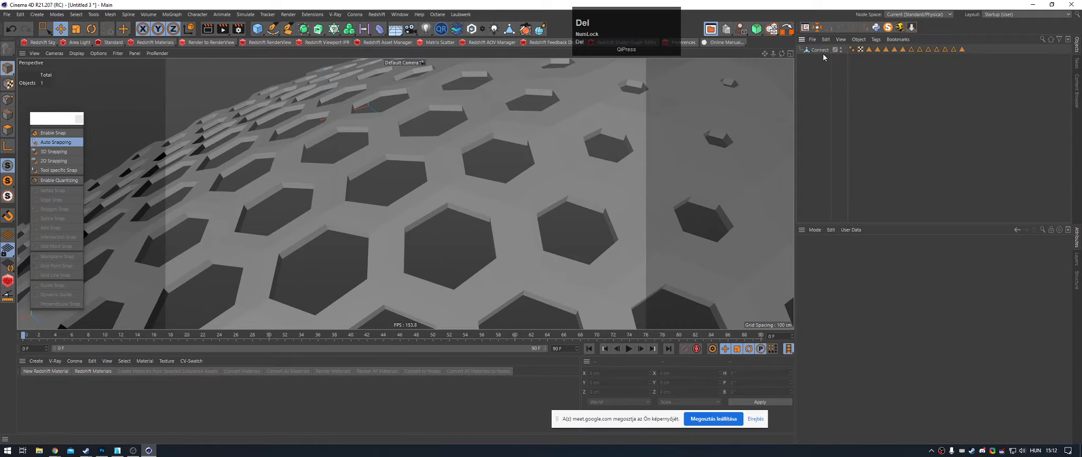
Step: Centre the unbevelled Connect mesh's axis on its geometry and reset its position to the world origin
left_click(820, 50)
left_click_drag(351, 180, 412, 187, "alt")
right_click_drag(412, 187, 323, 203, "alt")
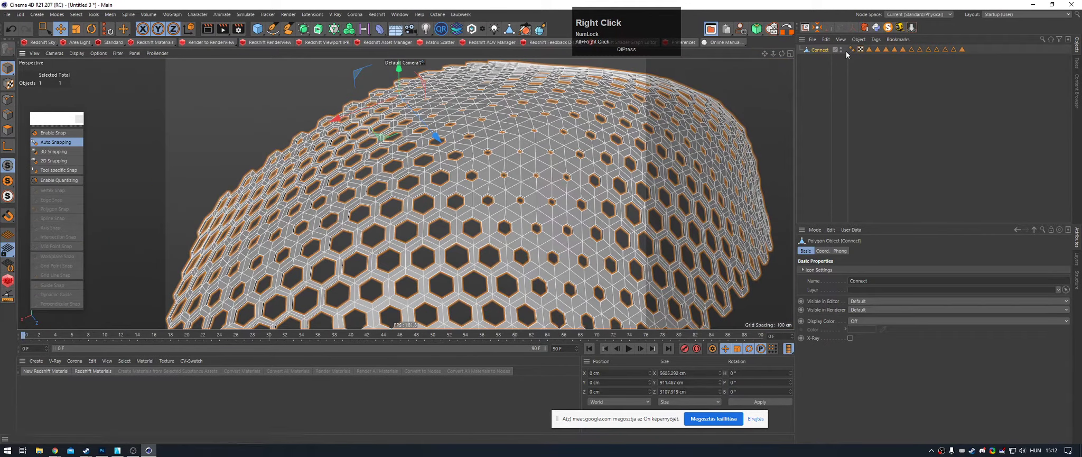
left_click(820, 30)
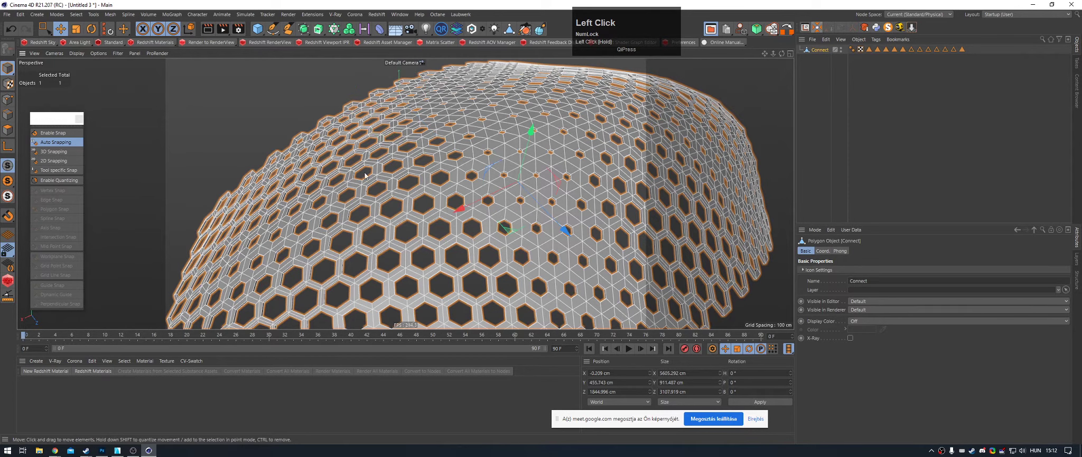
left_click(110, 32)
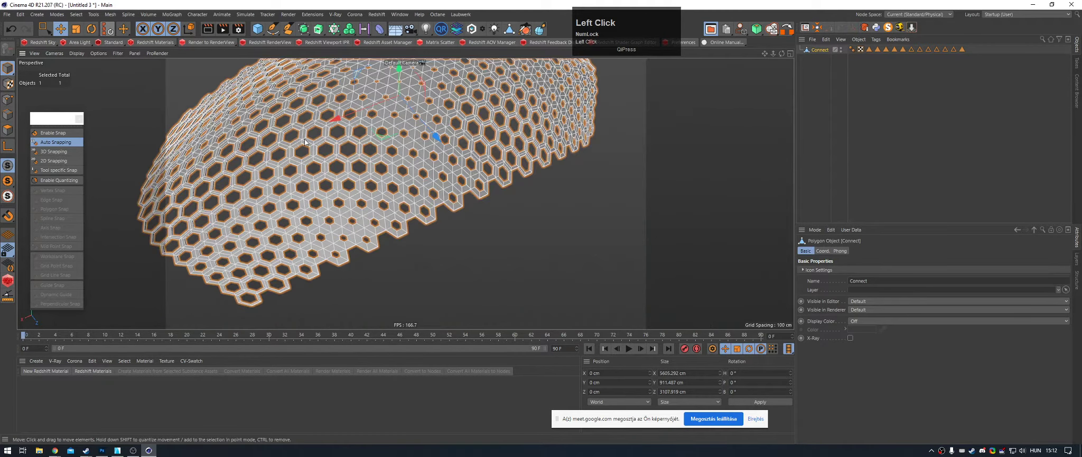
Step: Drop the unbevelled mesh to the floor and check its placement in the Front view
middle_click_drag(380, 153, 376, 185, "alt")
left_click_drag(376, 185, 436, 135, "alt")
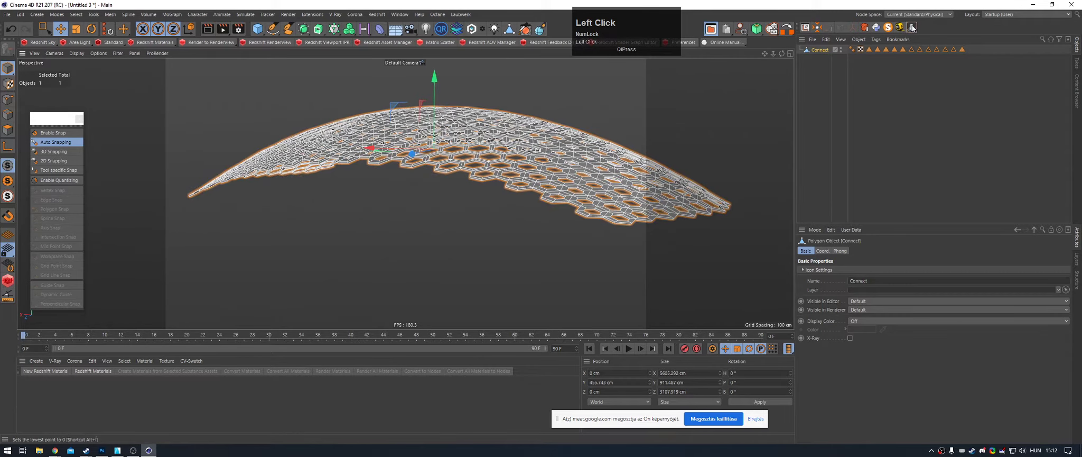
middle_click_drag(428, 188, 396, 209, "alt")
left_click_drag(396, 209, 275, 159, "alt")
middle_click_drag(488, 127, 438, 142, "alt")
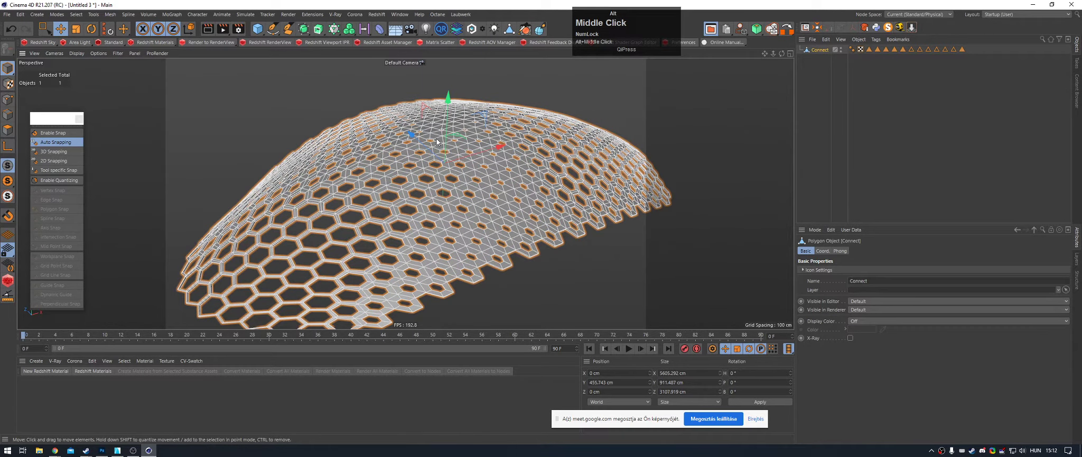
left_click(914, 27)
middle_click(608, 243)
middle_click(607, 243)
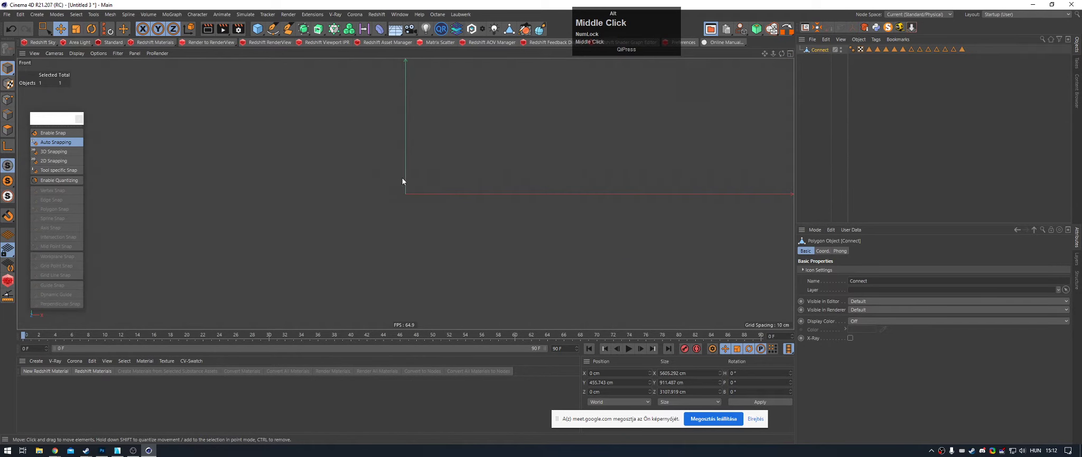
right_click_drag(403, 177, 434, 172, "alt")
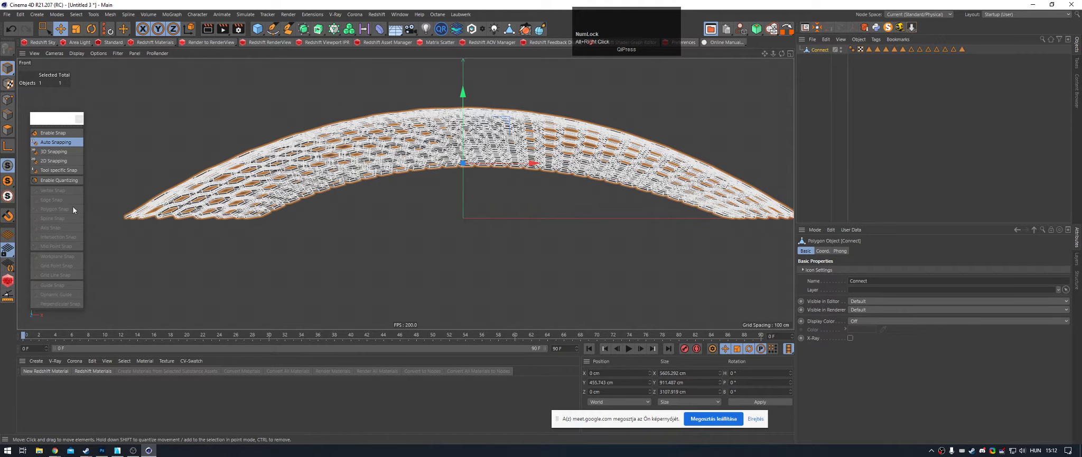
middle_click(463, 93)
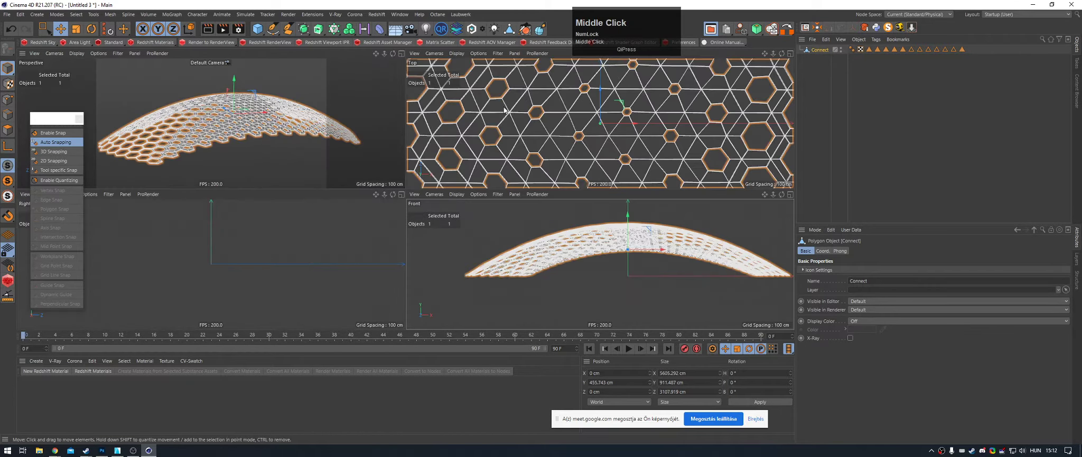
middle_click(391, 127)
Step: Reverse the normals of all polygons on the unbevelled Connect mesh
left_click(8, 129)
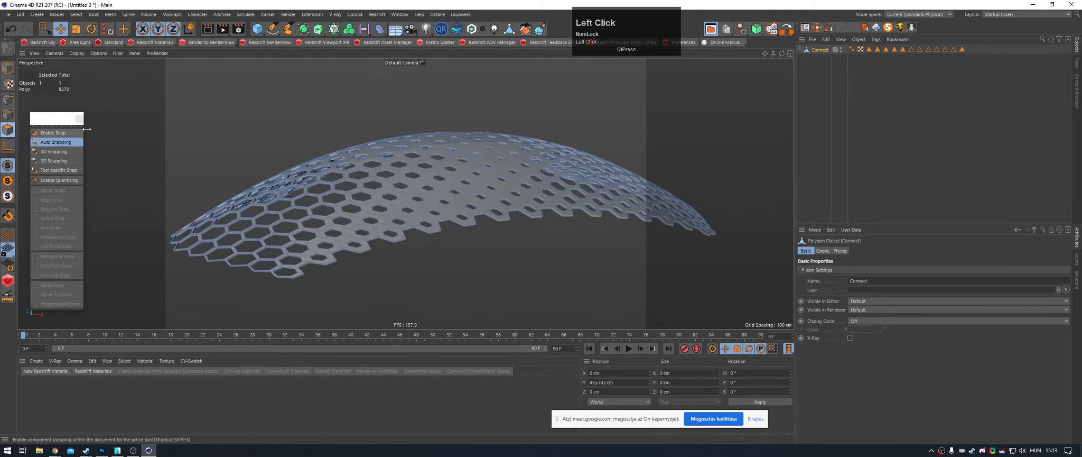
left_click_drag(483, 124, 492, 160, "alt")
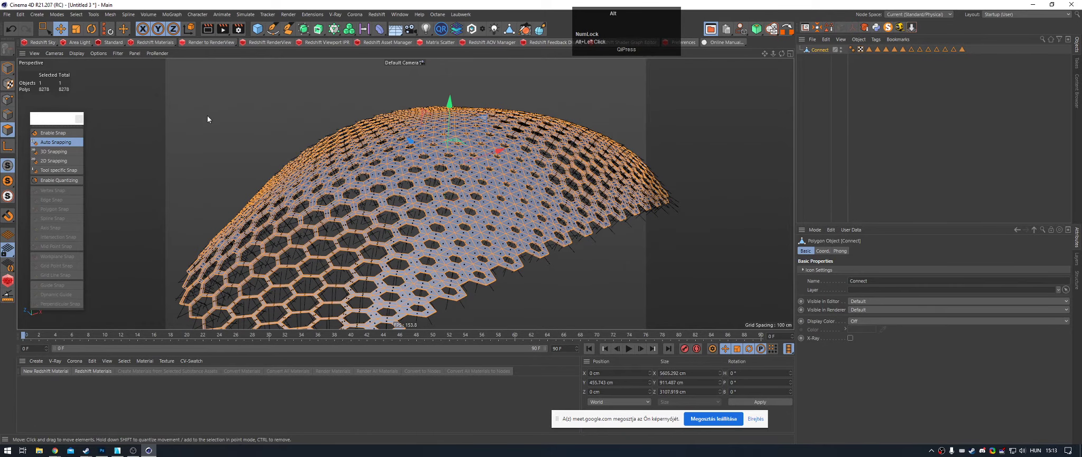
right_click_drag(208, 115, 481, 139, "alt")
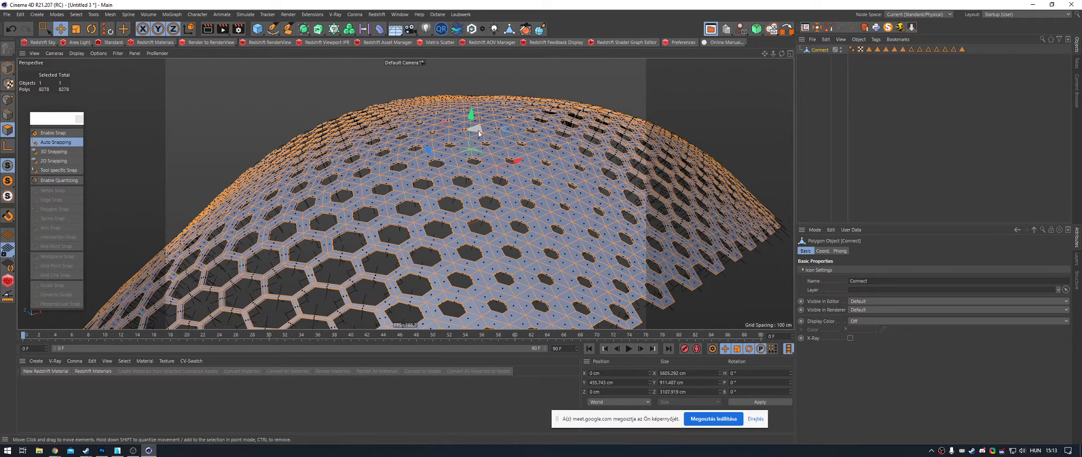
key("u")
key("r")
left_click_drag(504, 136, 485, 116, "alt")
right_click_drag(484, 116, 542, 116, "alt")
left_click_drag(542, 116, 923, 142, "alt")
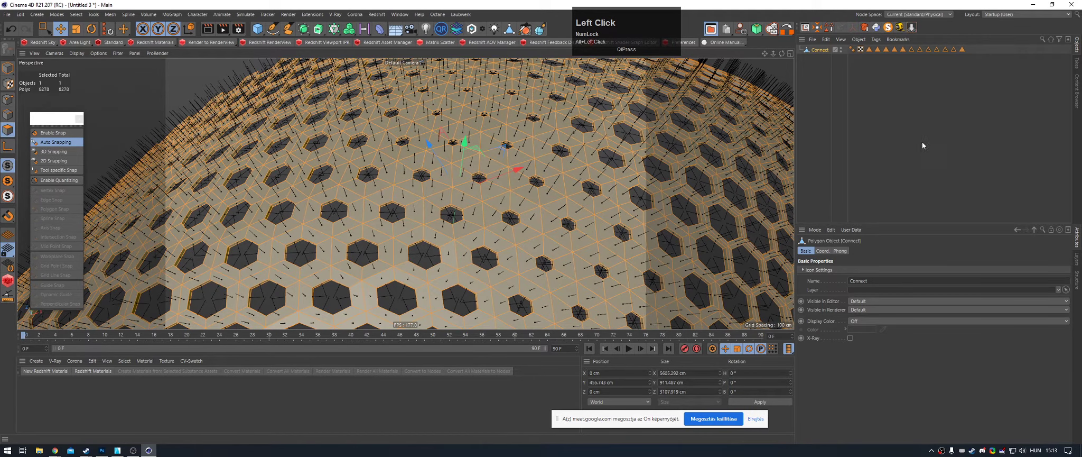
Step: Examine the polygon normals across the shell up close, and view the whole deselected mesh
right_click_drag(923, 142, 481, 123, "alt")
mouse_move(481, 124)
left_mouse_down("alt")
mouse_move(537, 74)
mouse_move(479, 119)
left_mouse_up("alt")
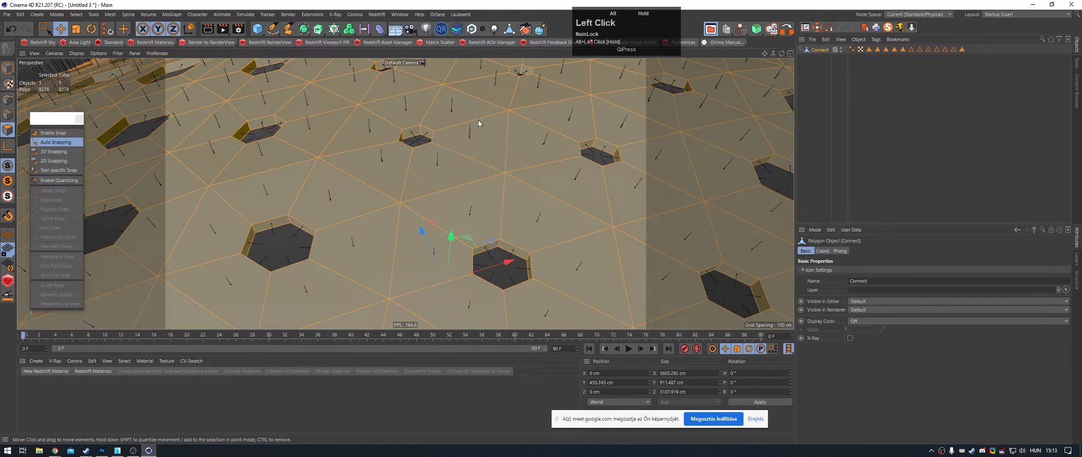
right_click_drag(479, 119, 464, 123, "alt")
left_click_drag(471, 126, 480, 130, "alt")
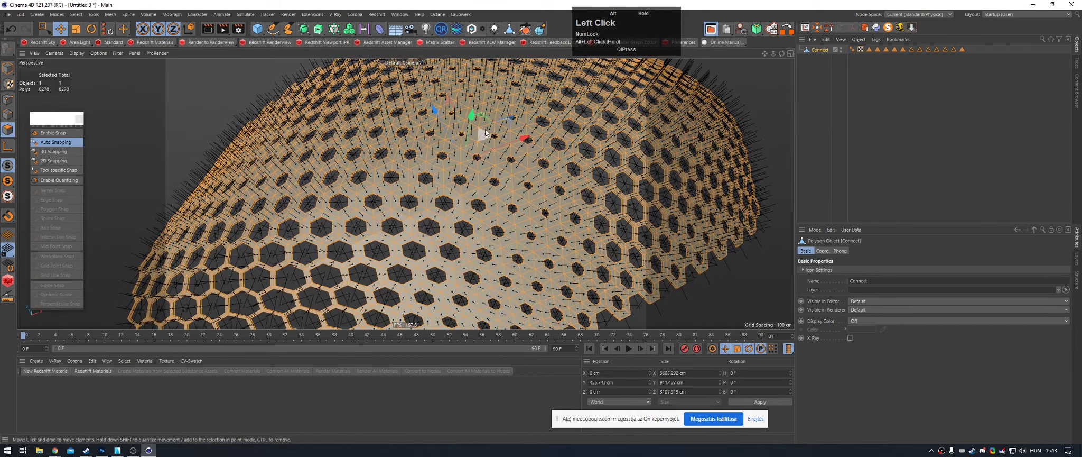
left_click(904, 139)
middle_click_drag(556, 124, 517, 141, "alt")
right_click_drag(517, 141, 420, 168, "alt")
middle_click_drag(494, 127, 458, 152, "alt")
left_click(908, 80)
middle_click_drag(738, 91, 523, 131)
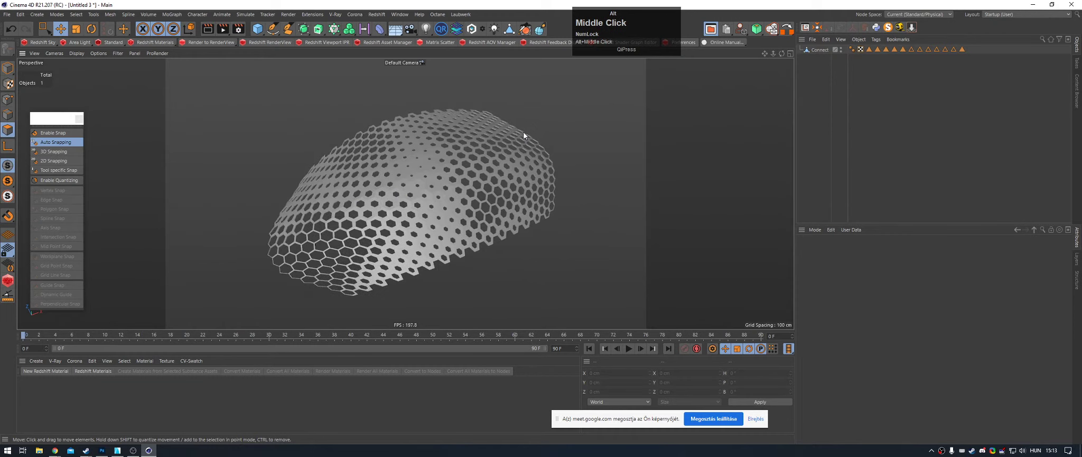
Step: Select the Connect mesh in model mode and send it to ArchiCAD
left_click(825, 50)
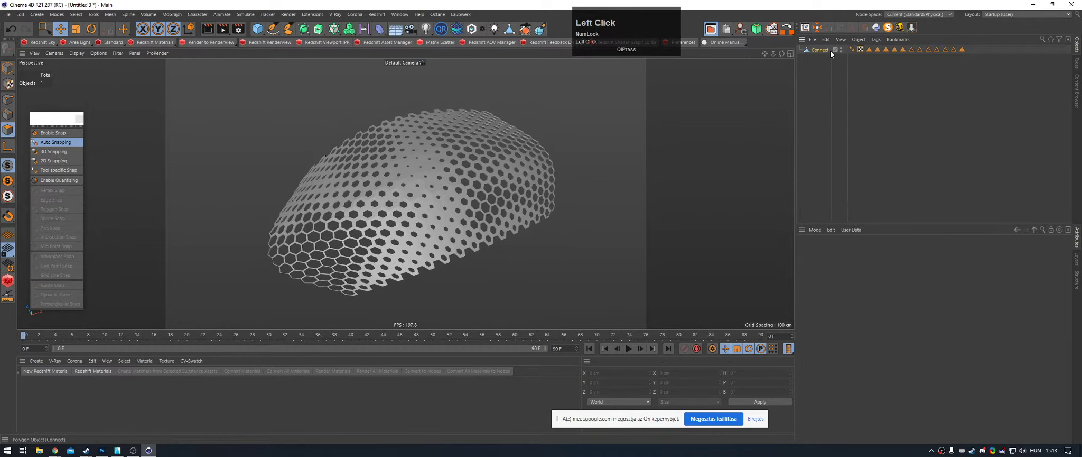
left_click(8, 68)
left_click_drag(451, 119, 446, 105, "alt")
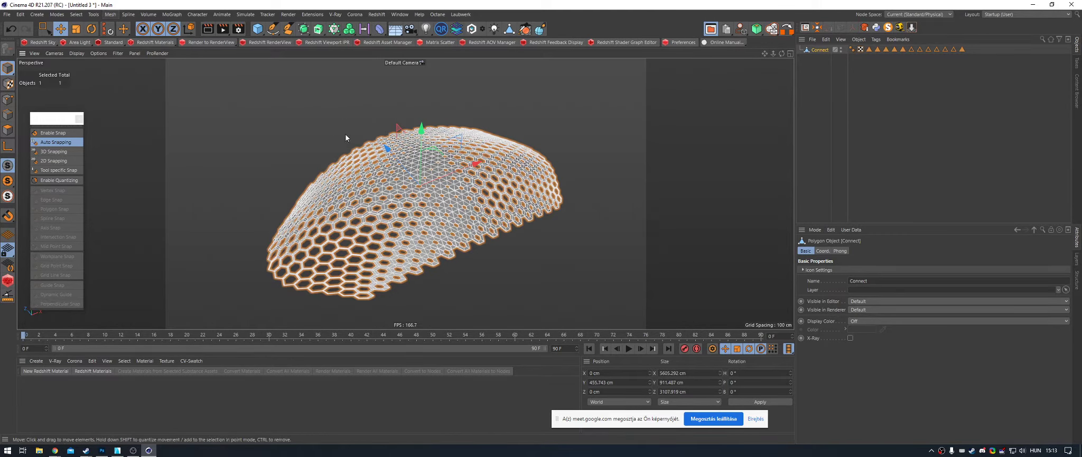
key("shift")
key("shift+c")
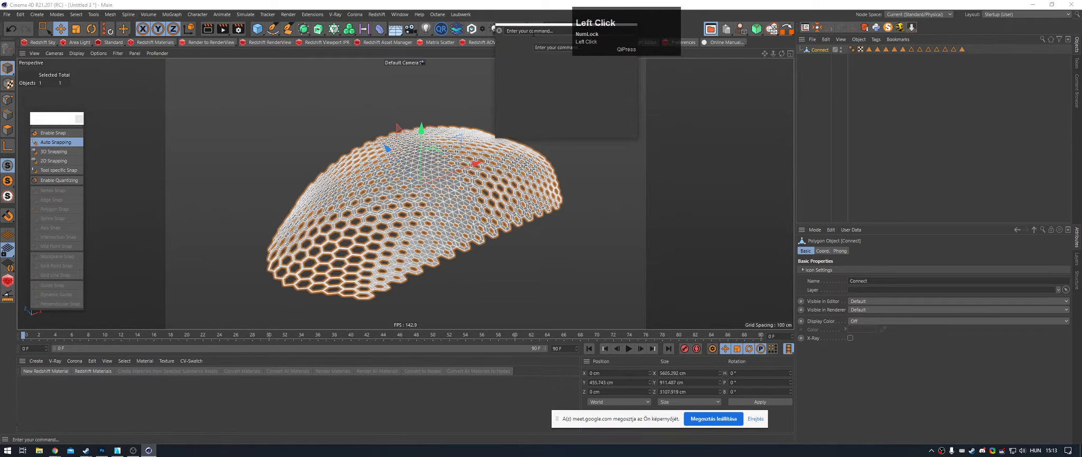
type("send to")
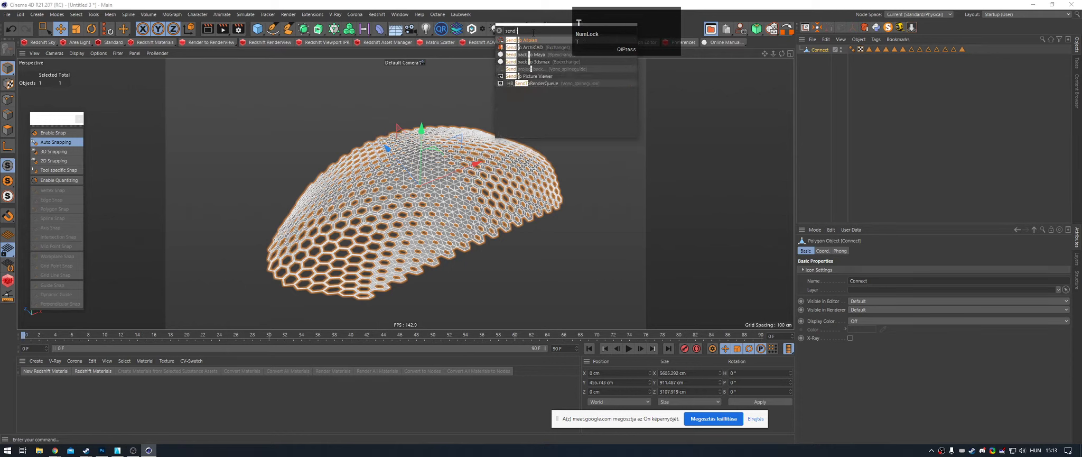
left_click(535, 47)
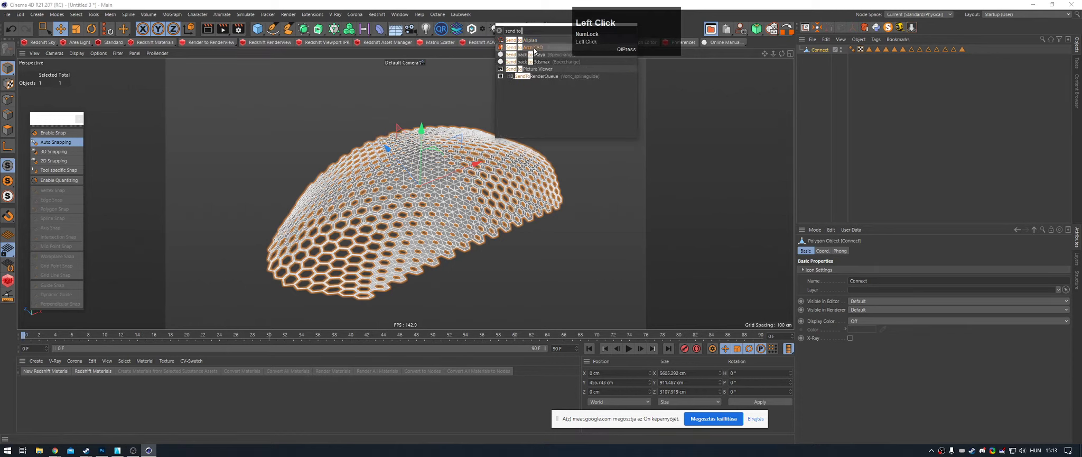
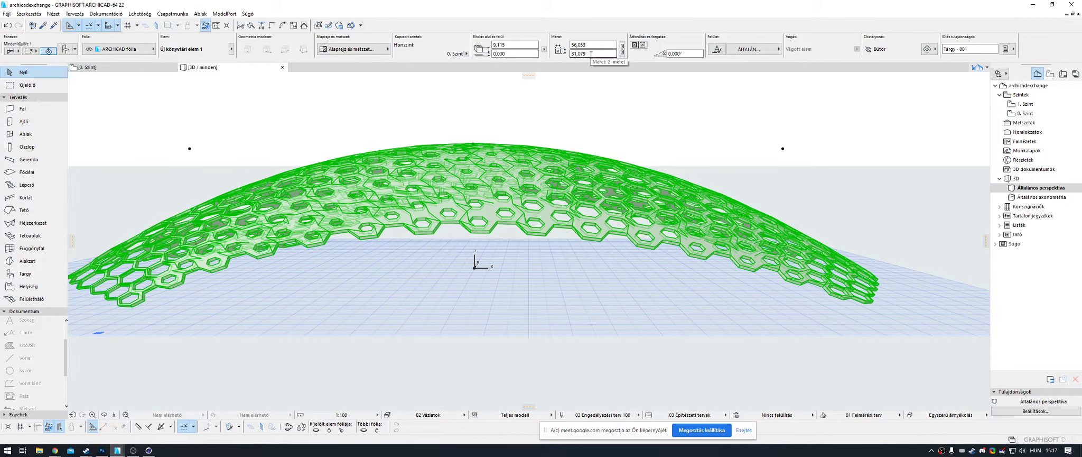
Step: Check how the imported shell is drawn in plan on the 0. Szint and 1. Szint storeys
key("F2")
left_click(863, 169)
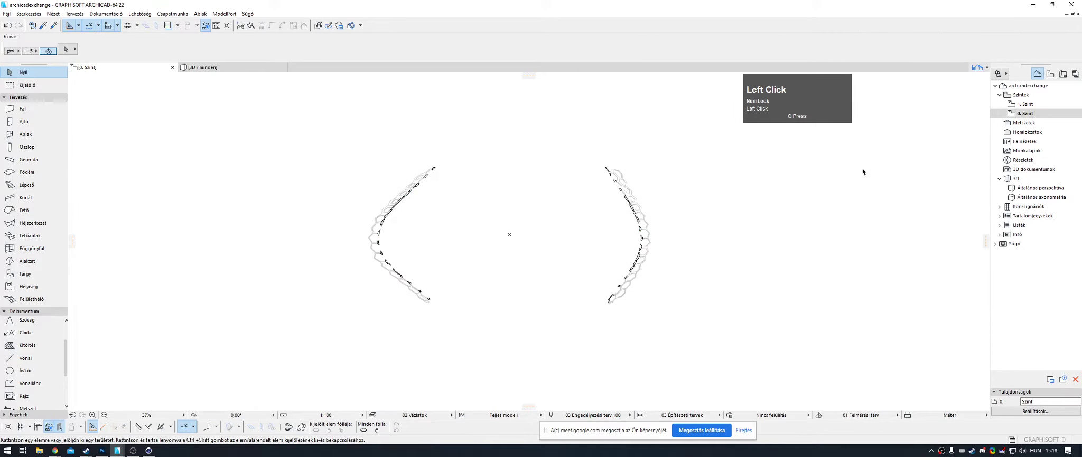
left_click(1020, 105)
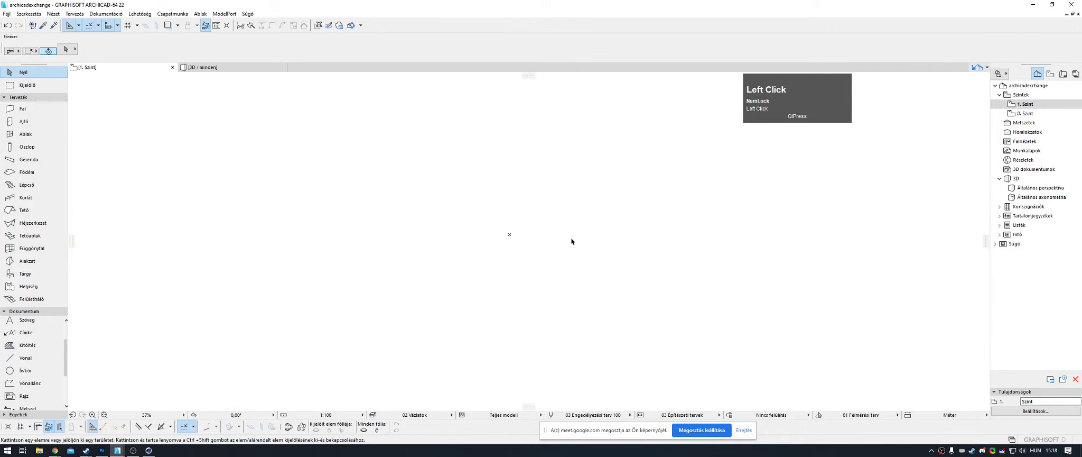
double_click(1012, 115)
Step: Set the shell object on 0. Szint to display on its home storey and one storey up
left_click_drag(722, 160, 467, 332)
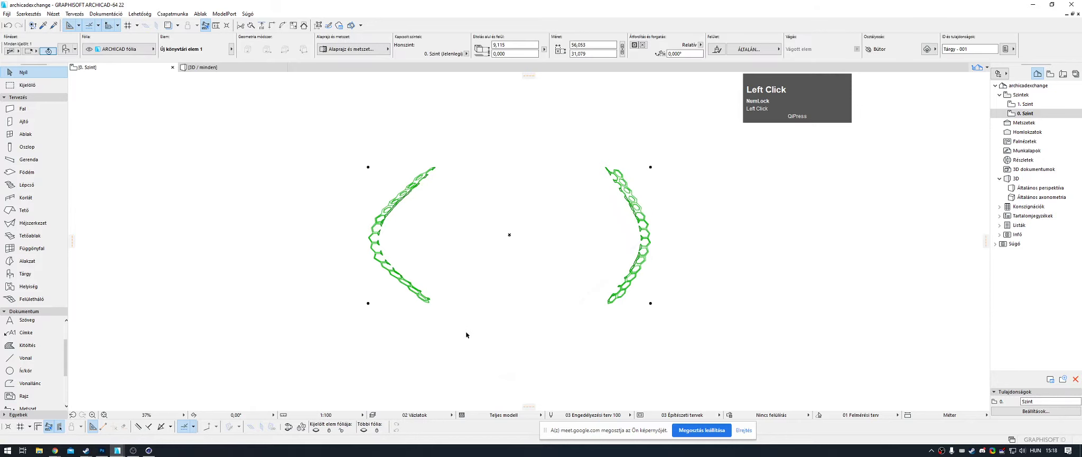
key("ctrl+t")
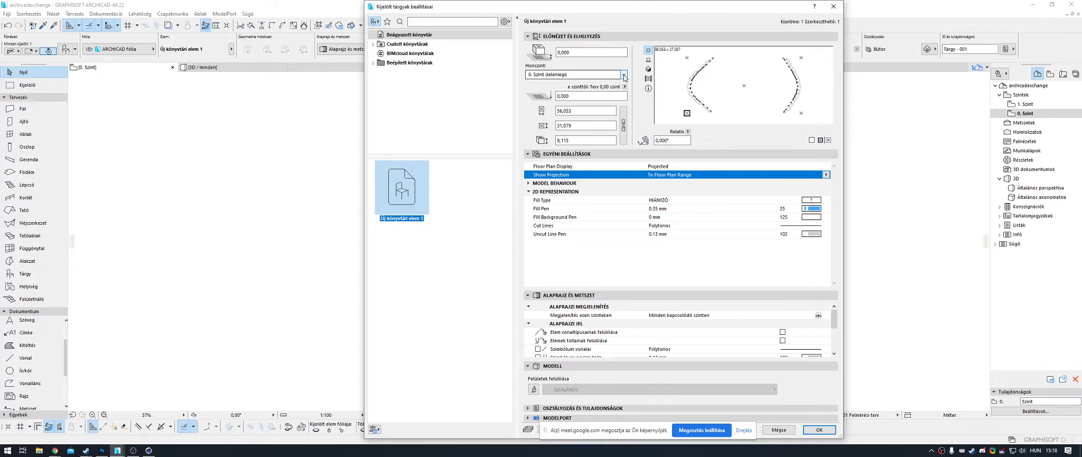
left_click(828, 315)
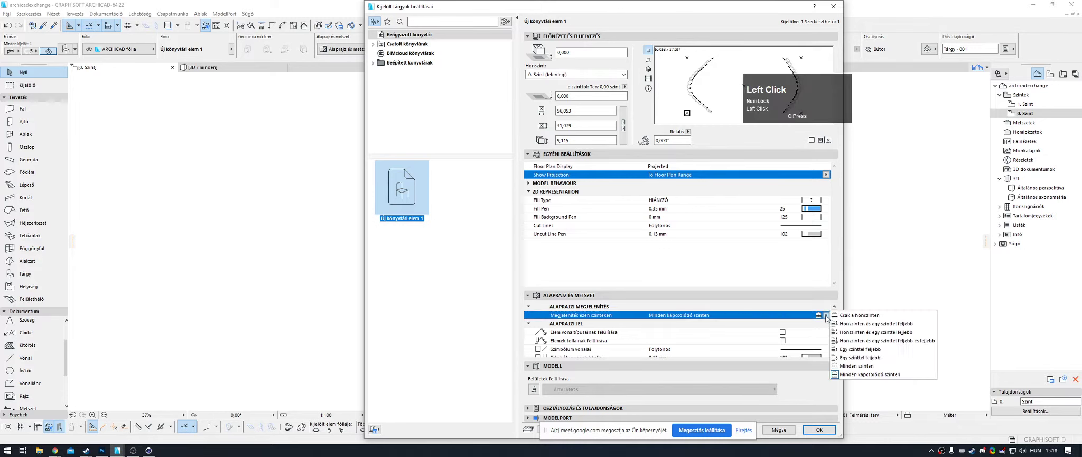
left_click(854, 324)
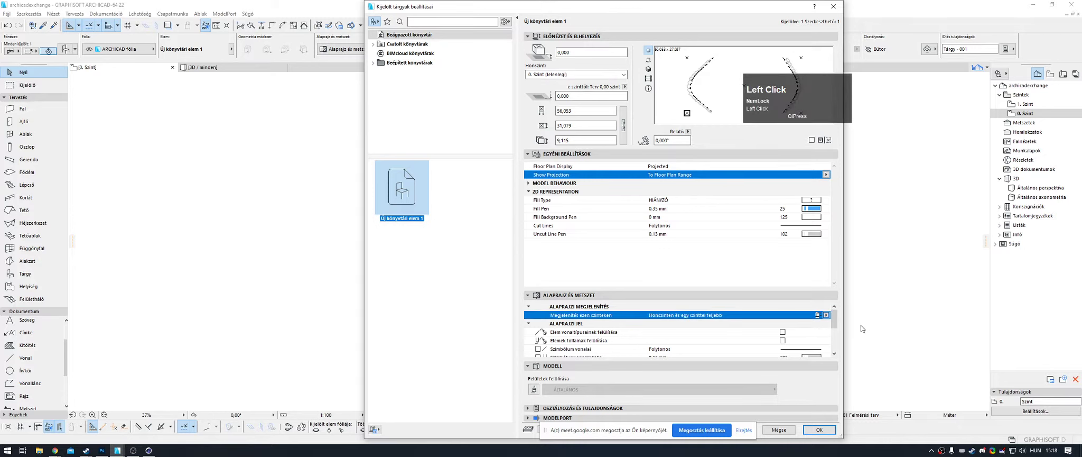
mouse_move(835, 318)
left_mouse_down()
mouse_move(839, 343)
mouse_move(835, 318)
left_mouse_up()
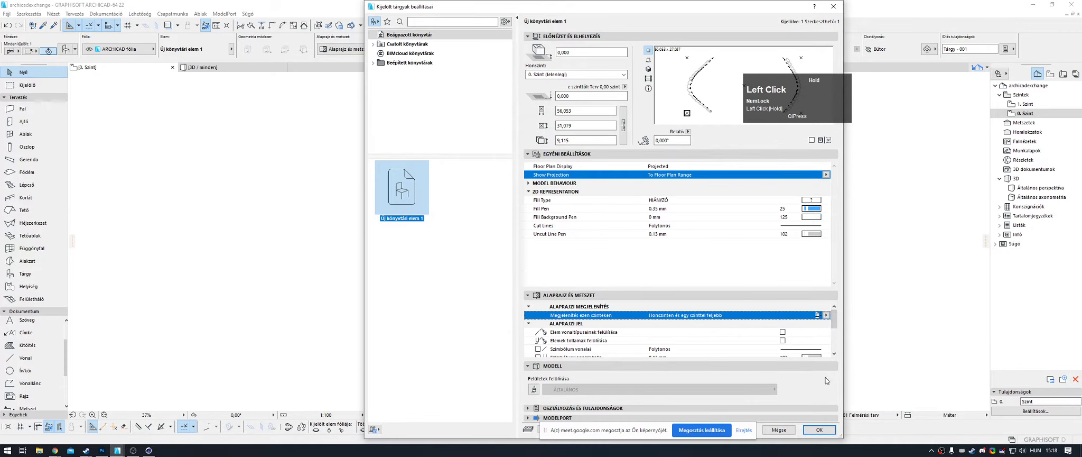
left_click(820, 430)
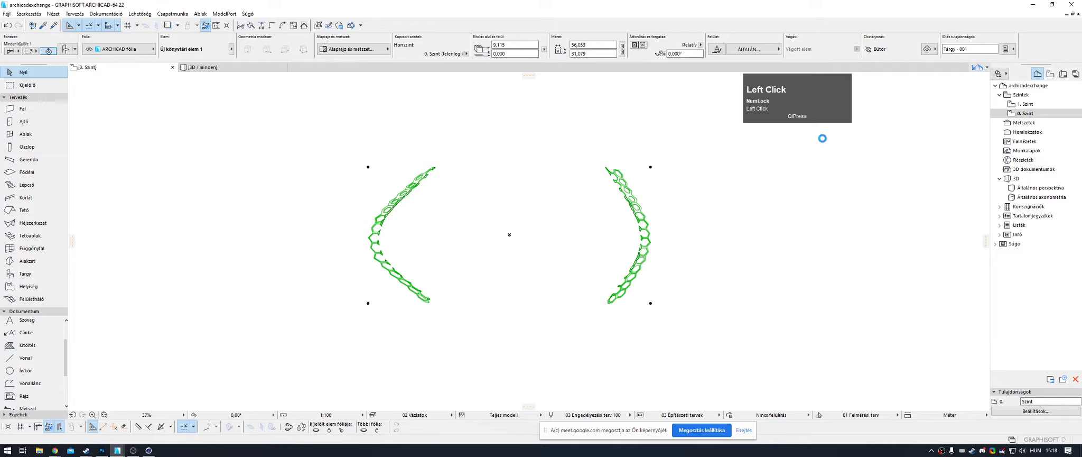
Step: Examine the shell's projection on the 1. Szint floor plan, selecting the object to see its full extent
double_click(1028, 104)
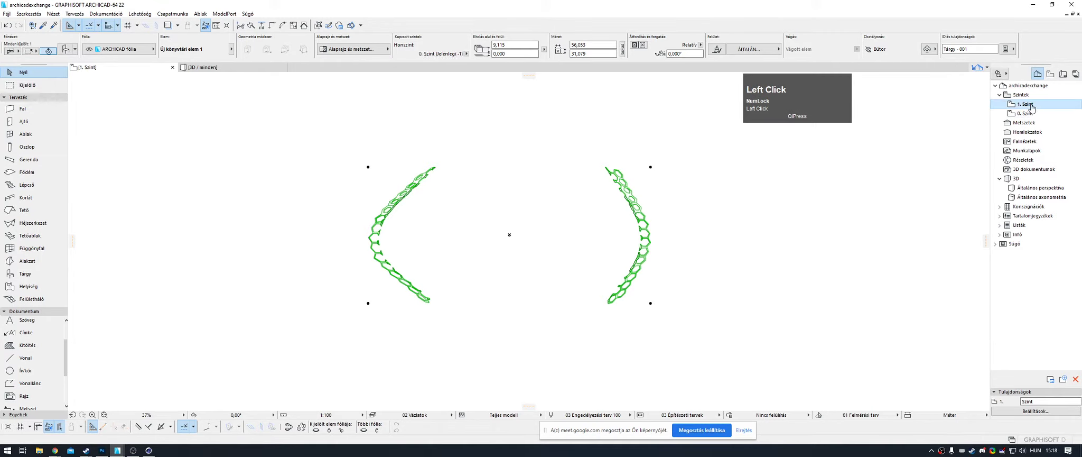
left_click(629, 168)
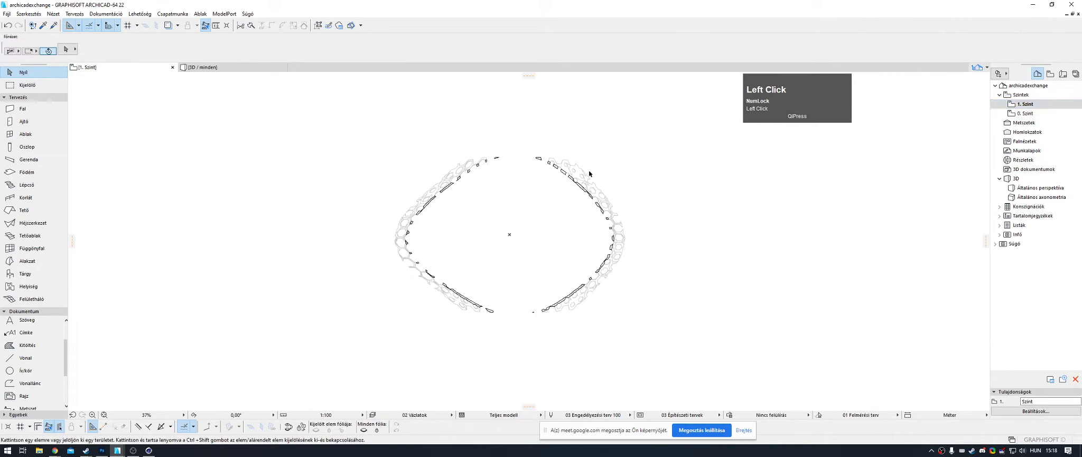
scroll(589, 172, "up", 3)
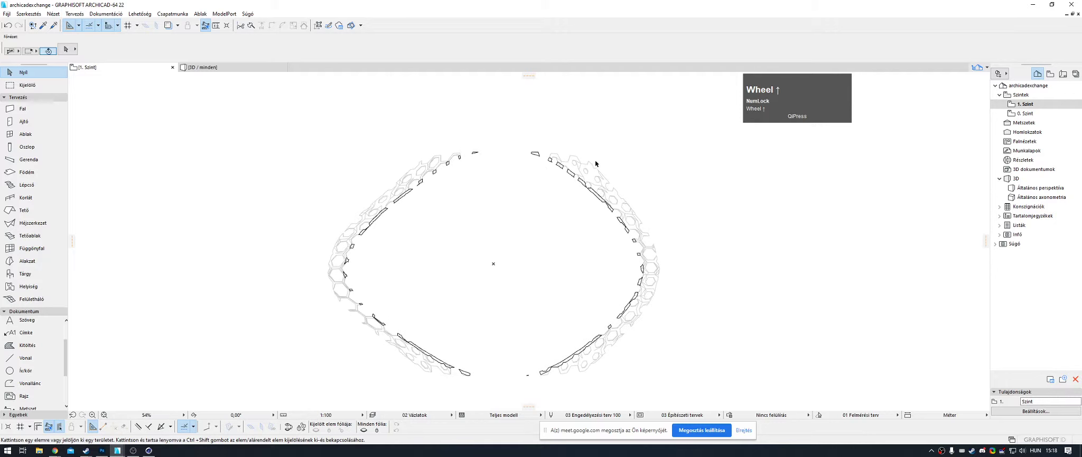
middle_click_drag(596, 163, 615, 149)
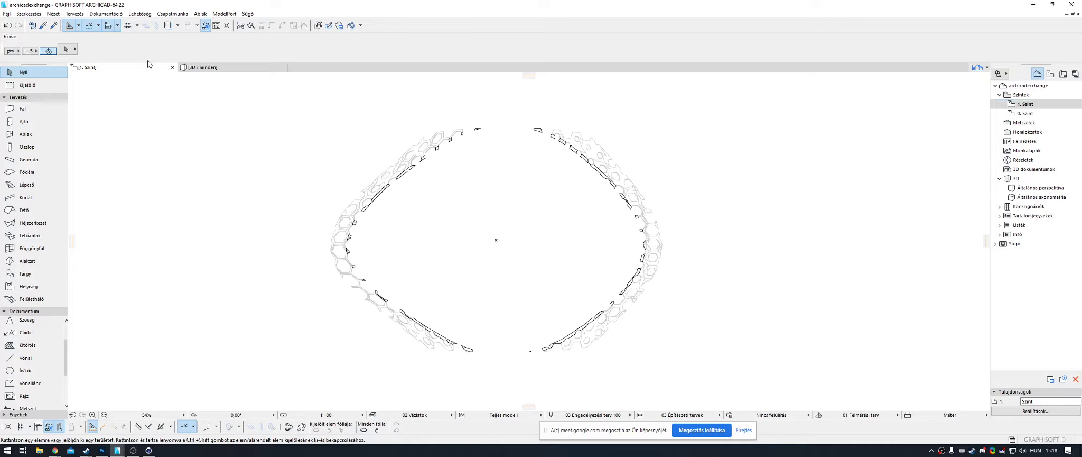
left_click(353, 184)
left_click_drag(353, 181, 562, 268)
left_click(711, 197)
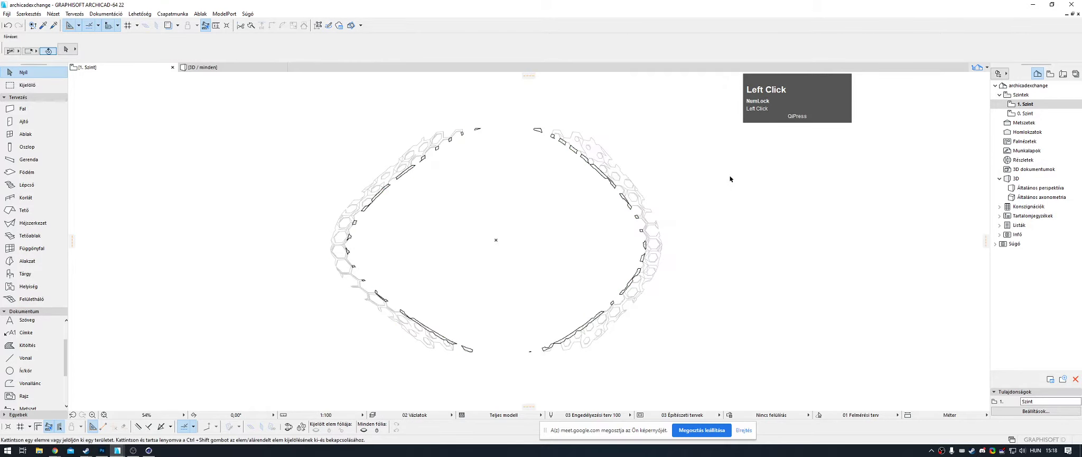
left_click_drag(718, 180, 310, 283)
left_click(310, 283)
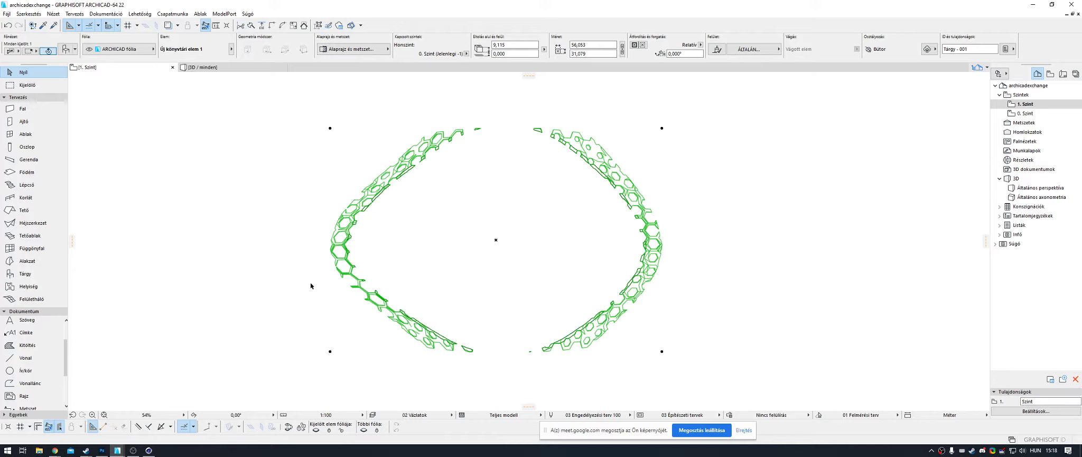
Step: Switch to Cinema 4D and review the available export formats and the Connect mesh
left_click(148, 450)
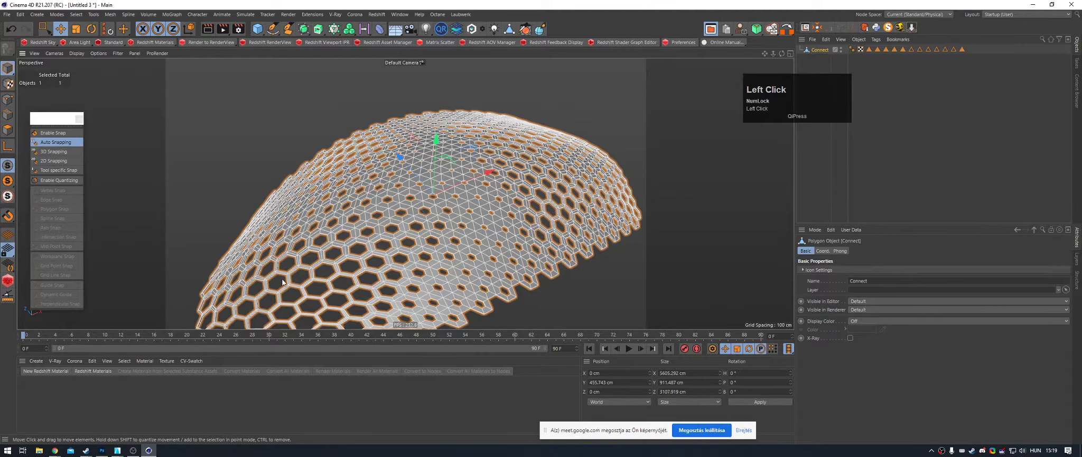
left_click_drag(7, 14, 147, 285)
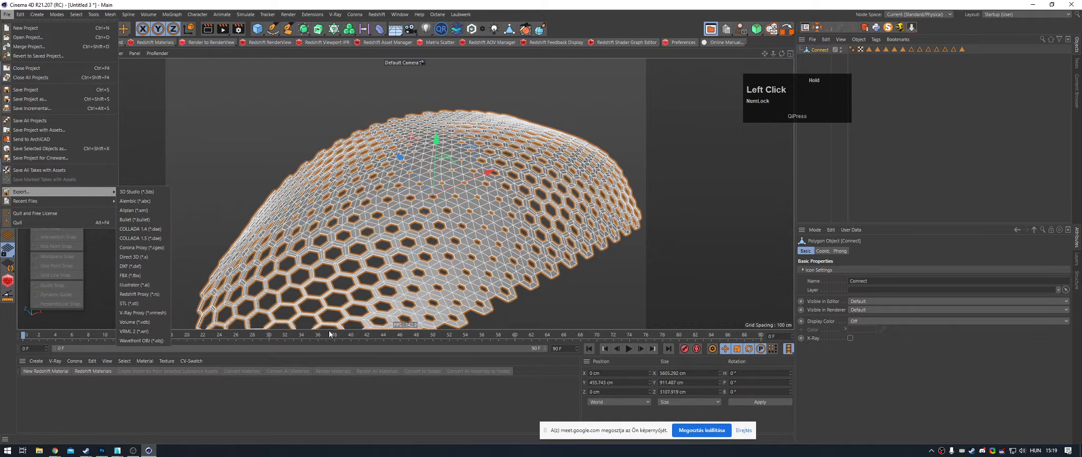
left_click(401, 413)
scroll(403, 242, "down", 1)
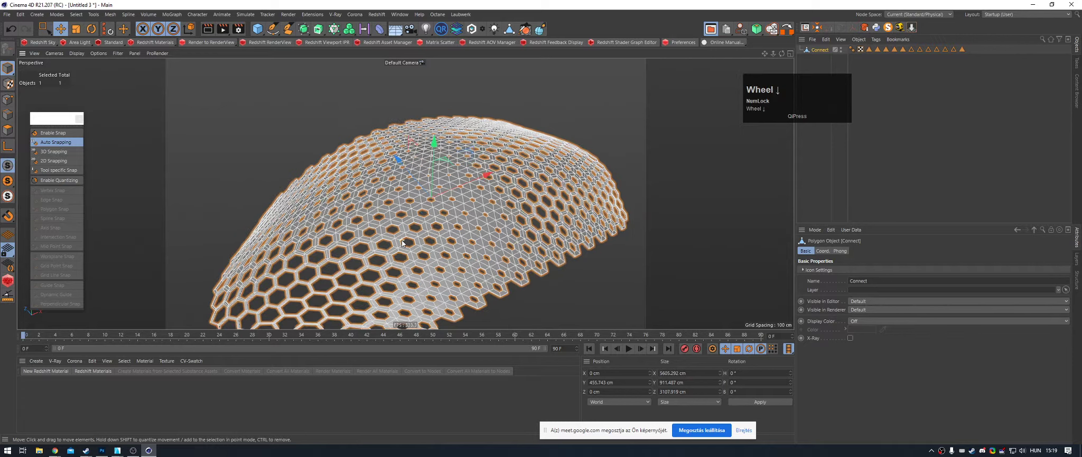
left_click(799, 175)
scroll(449, 151, "down", 1)
scroll(442, 176, "up", 3)
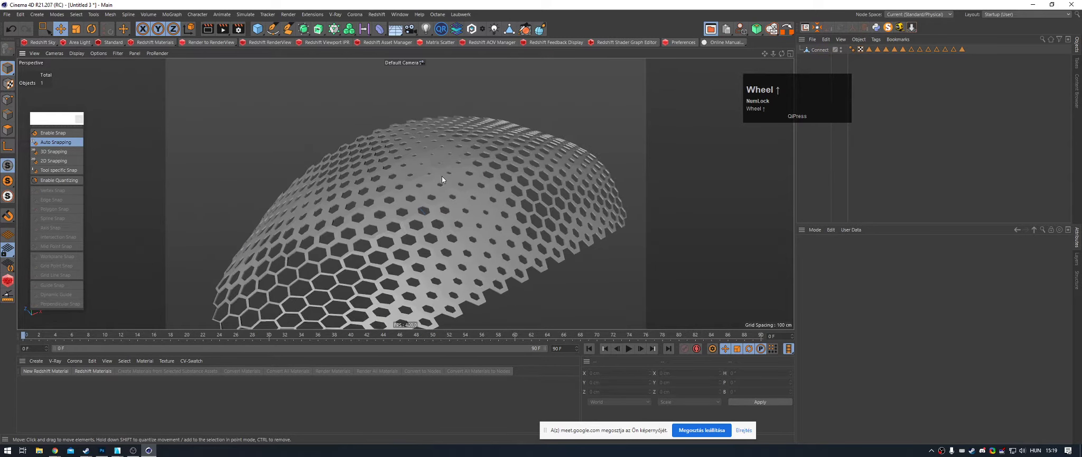
left_click(442, 176)
Step: Switch back to the archicadexchange project in ArchiCAD and inspect the shell's cut outlines on 1. Szint up close
mouse_move(117, 450)
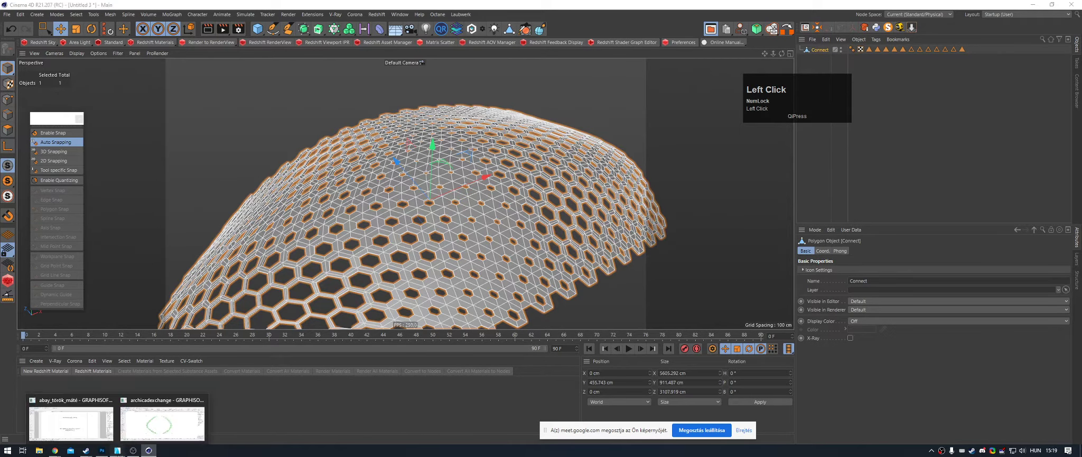
left_click(167, 424)
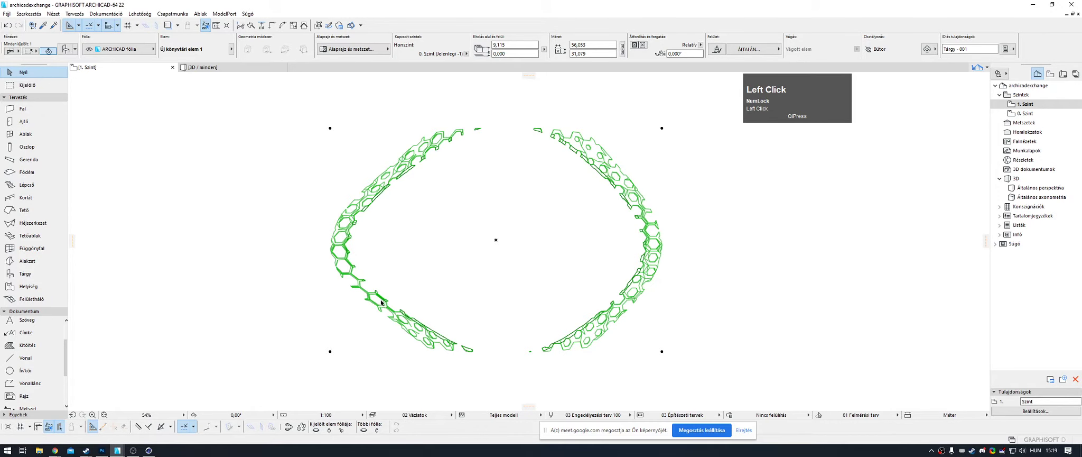
middle_click_drag(505, 154, 476, 161)
left_click(575, 156)
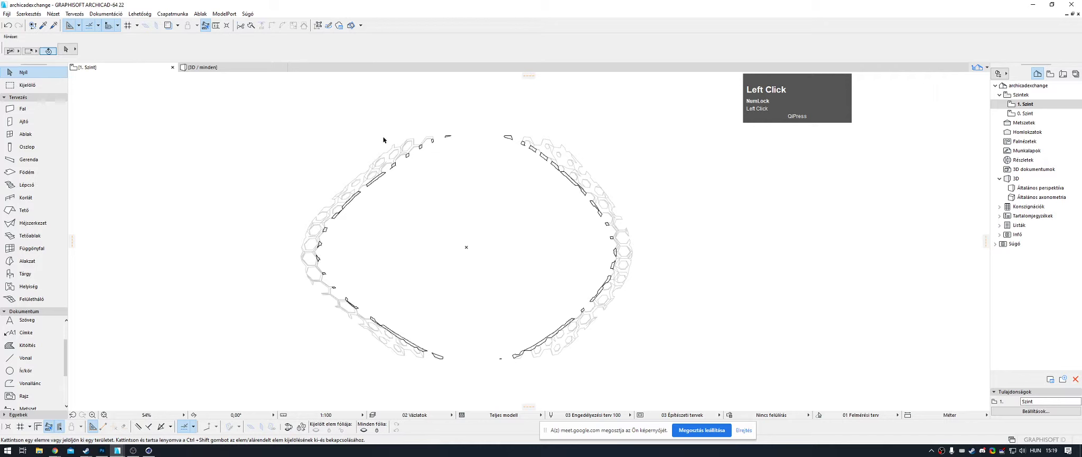
scroll(365, 147, "up", 5)
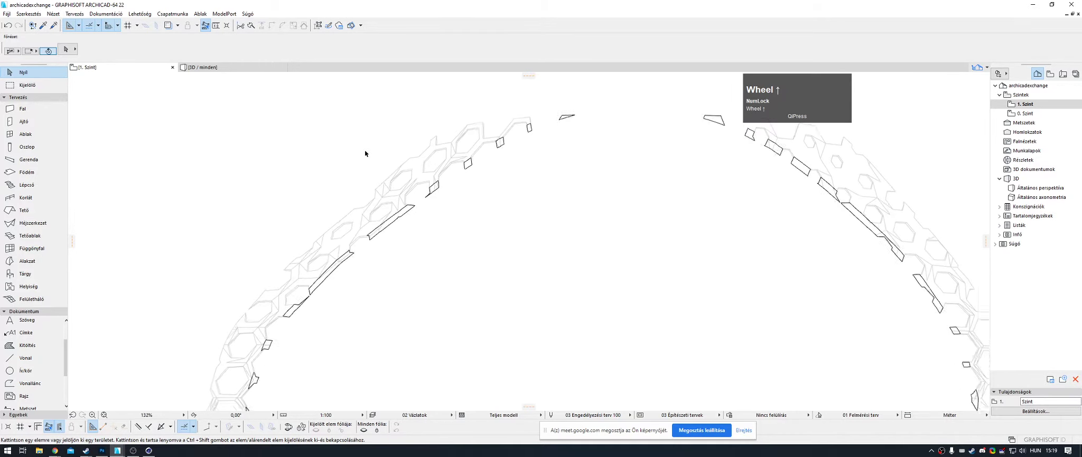
Step: Compare the shell's cut and projection outlines between the 1. Szint and 0. Szint floor plans
scroll(369, 162, "down", 4)
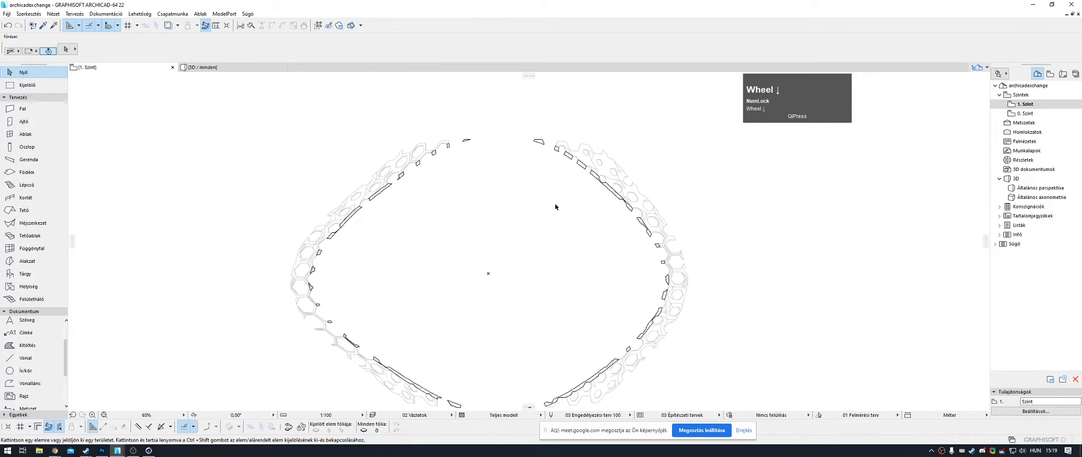
left_click(1026, 113)
middle_click_drag(749, 155, 624, 115)
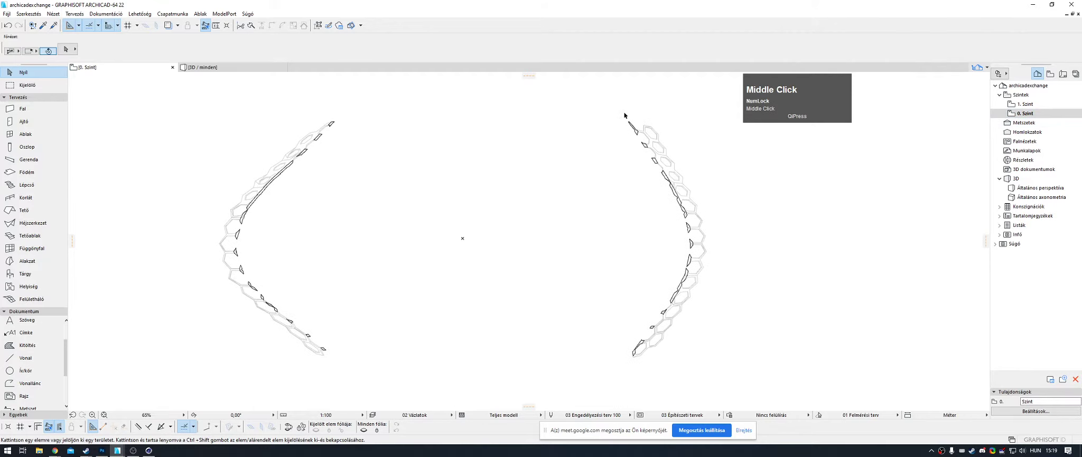
left_click(1026, 104)
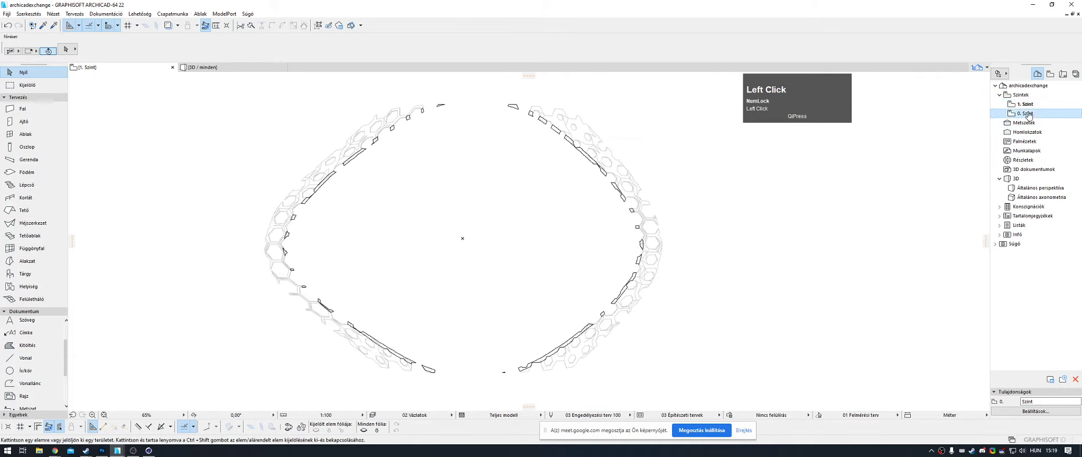
left_click(1026, 113)
middle_click_drag(718, 166, 617, 169)
scroll(658, 148, "down", 1)
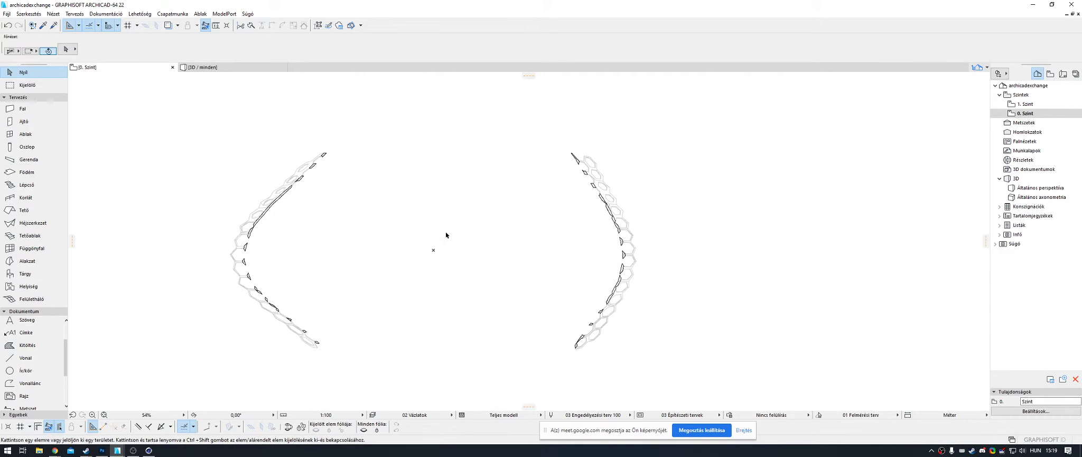
Step: Select the whole shell object on 0. Szint to examine its plan extent, and clear the selection
left_click_drag(150, 388, 338, 309)
middle_click_drag(721, 244, 713, 262)
left_click(667, 258)
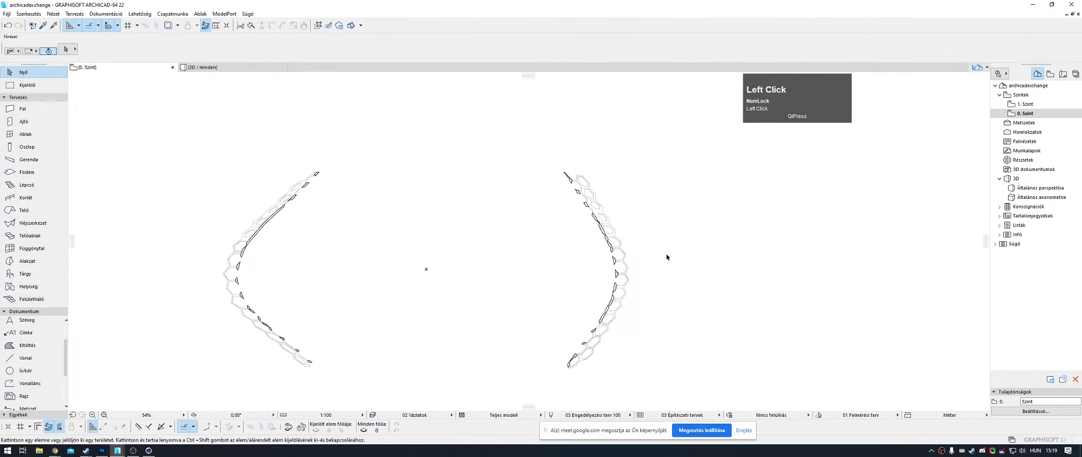
left_click_drag(181, 213, 720, 300)
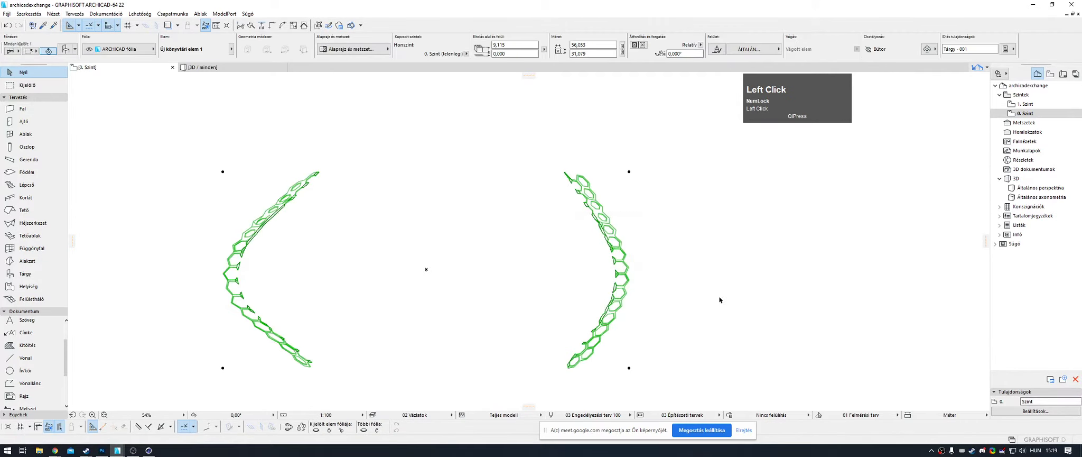
left_click(679, 146)
left_click_drag(689, 136, 194, 205)
left_click(192, 207)
left_click(698, 147)
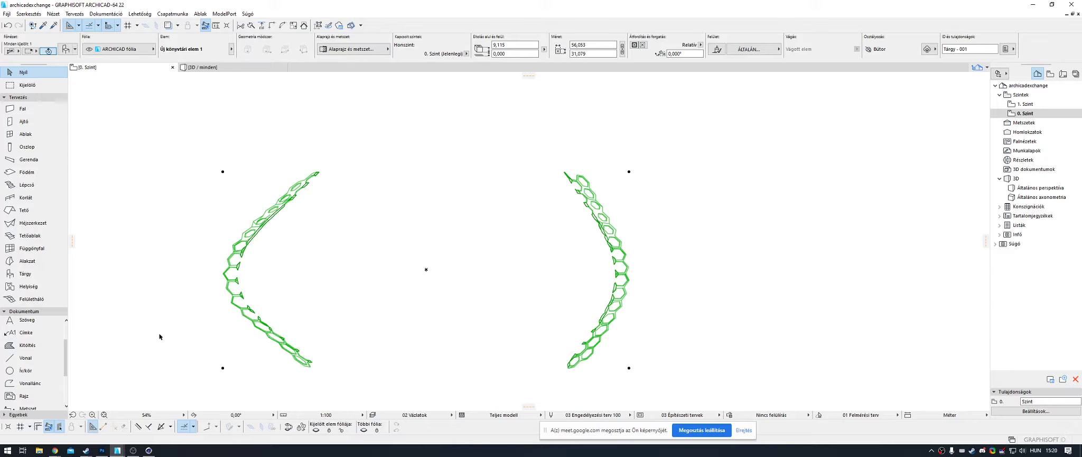
left_click(761, 240)
middle_click_drag(737, 219, 624, 217)
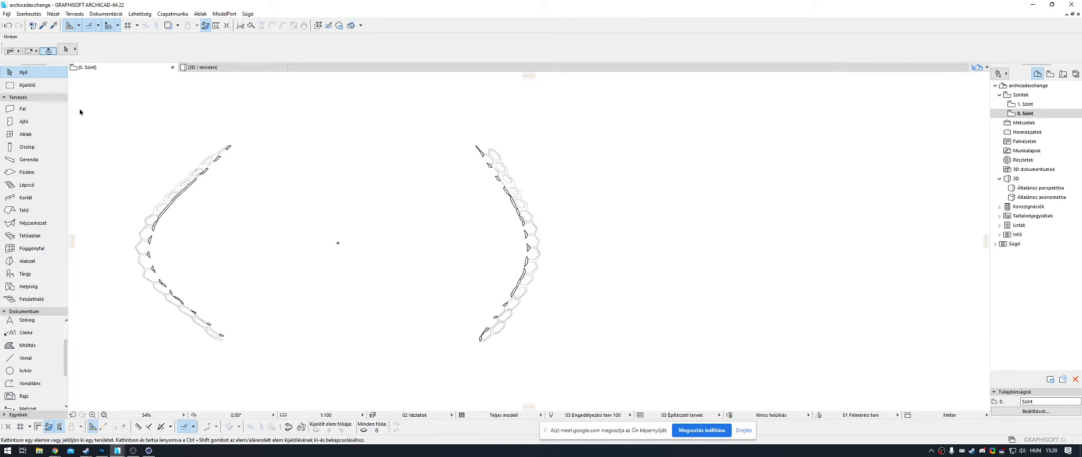
Step: Draw two straight walls on 0. Szint beside the shell, crossing each other near their upper ends
left_click(53, 111)
middle_click_drag(548, 153, 435, 145)
left_click(488, 244)
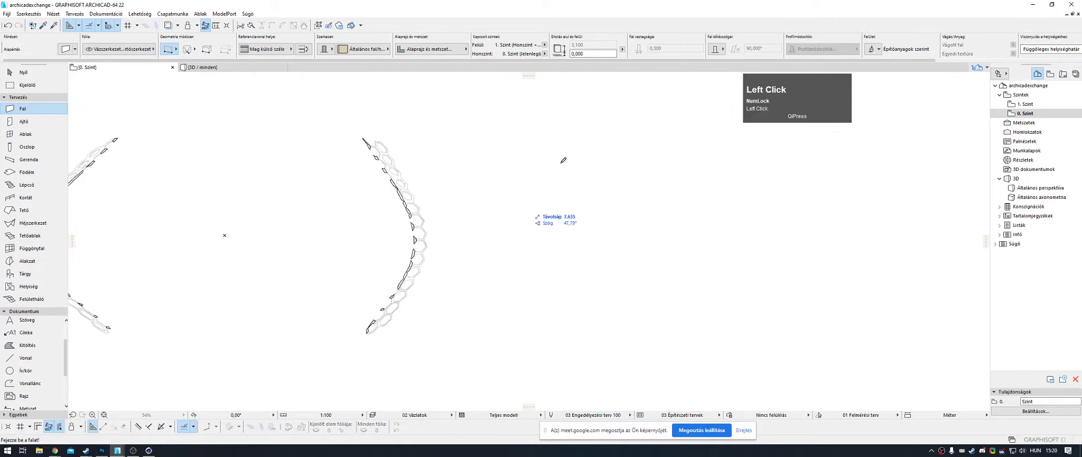
left_click(580, 149)
left_click(560, 150)
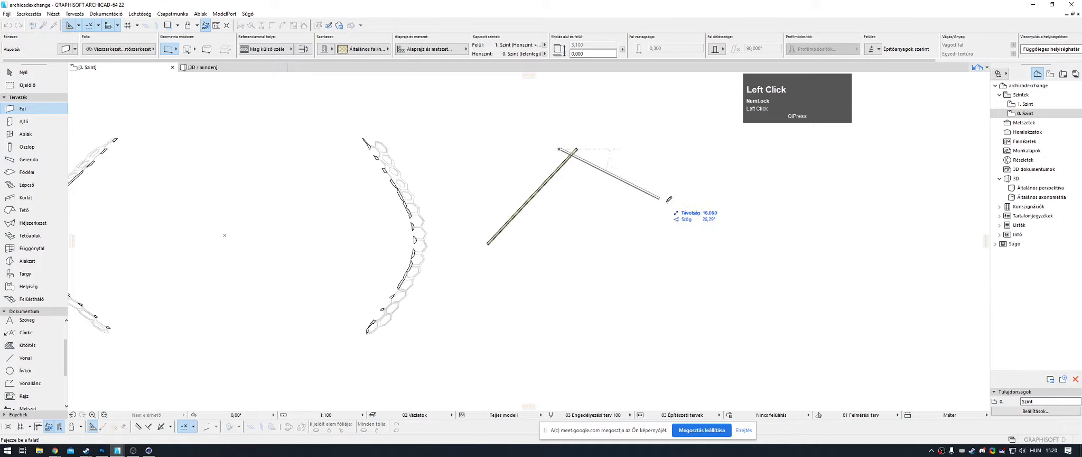
left_click(692, 221)
left_click(461, 218)
key("Escape")
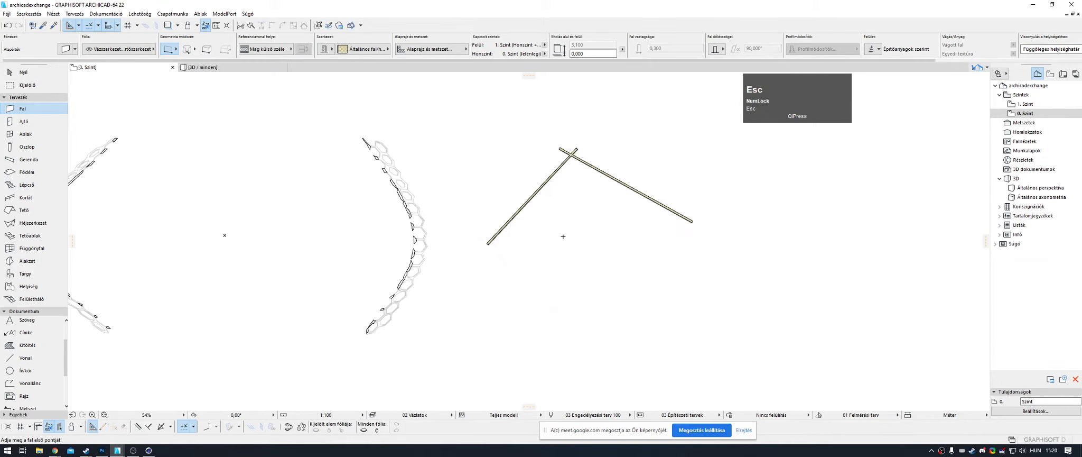
Step: Trim both overhanging wall ends at the crossing so the two walls form a clean corner
scroll(582, 172, "up", 1)
left_click(555, 138, "ctrl")
left_click(566, 137, "ctrl")
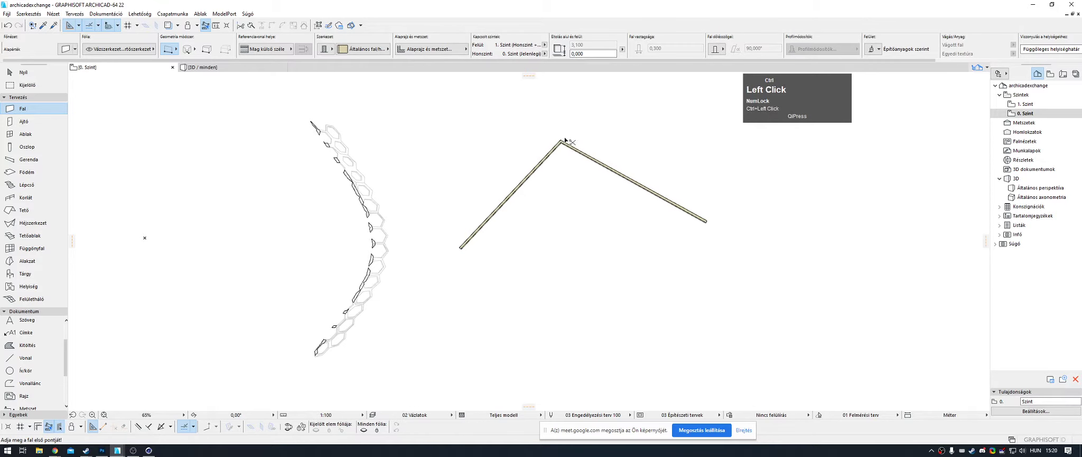
middle_click_drag(573, 164, 535, 147)
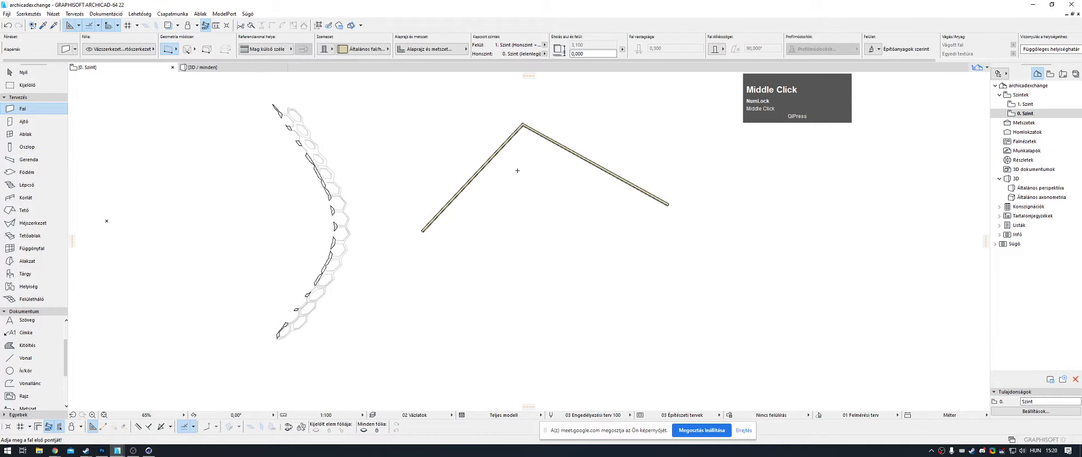
Step: View the two joined walls beside the shell in the 3D perspective, with nothing selected
key("F3")
middle_click(387, 174)
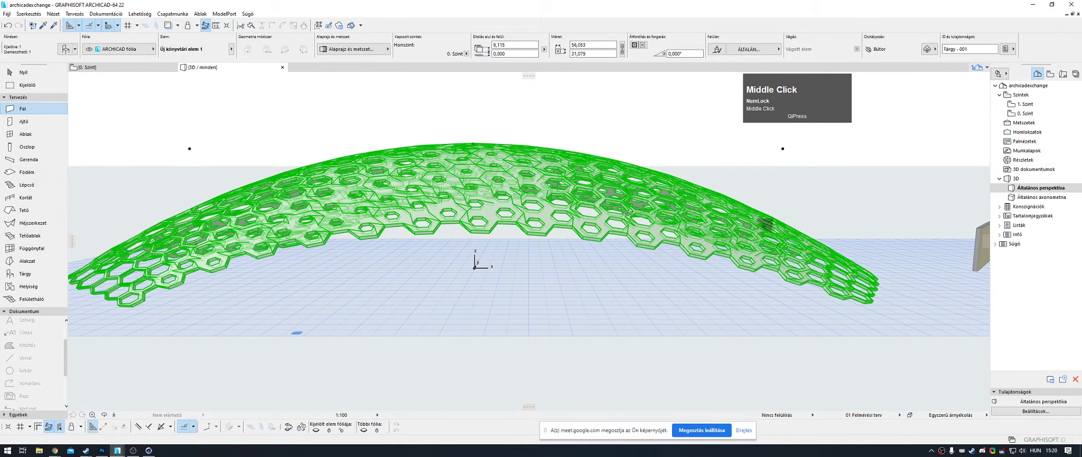
key("Escape")
middle_click(718, 214)
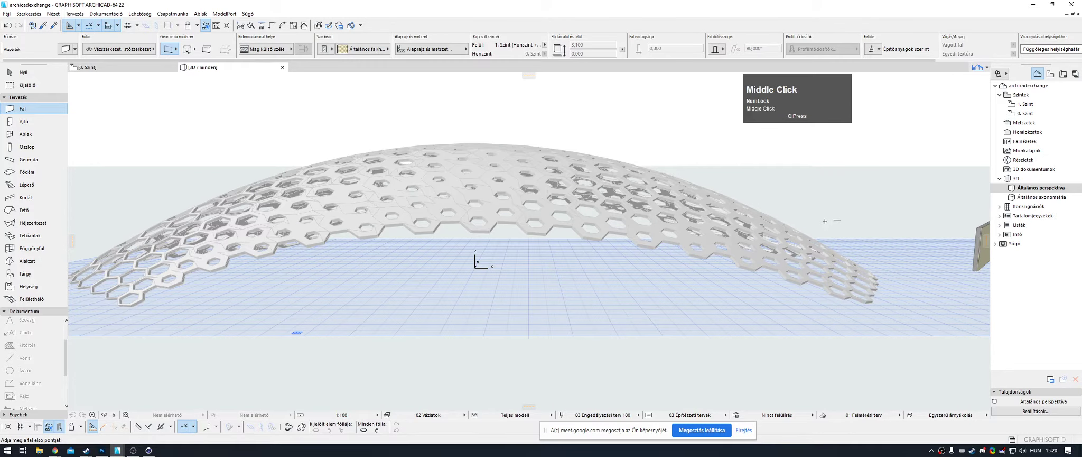
key("Escape")
middle_click_drag(847, 179, 384, 165)
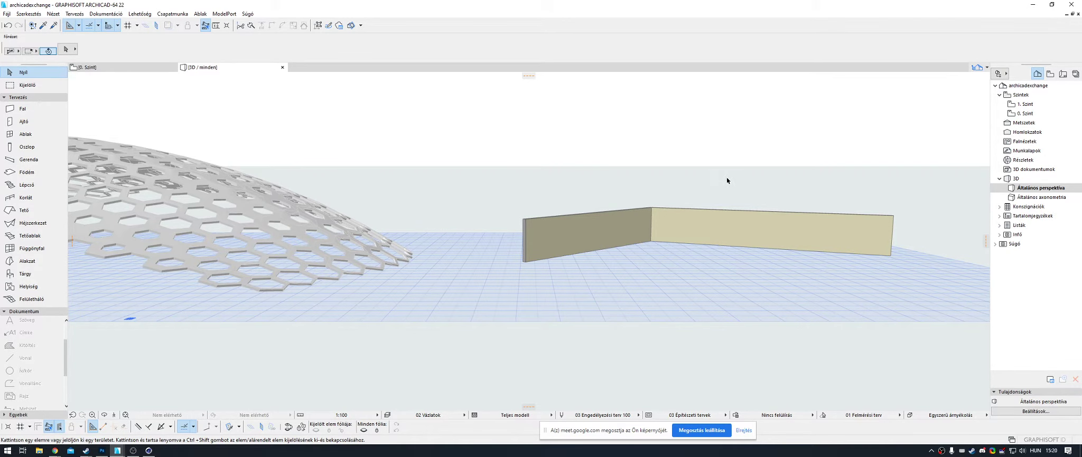
Step: Return to the 0. Szint plan and draw two more walls with the same settings, crossing the open ends into a quadrilateral
key("F2")
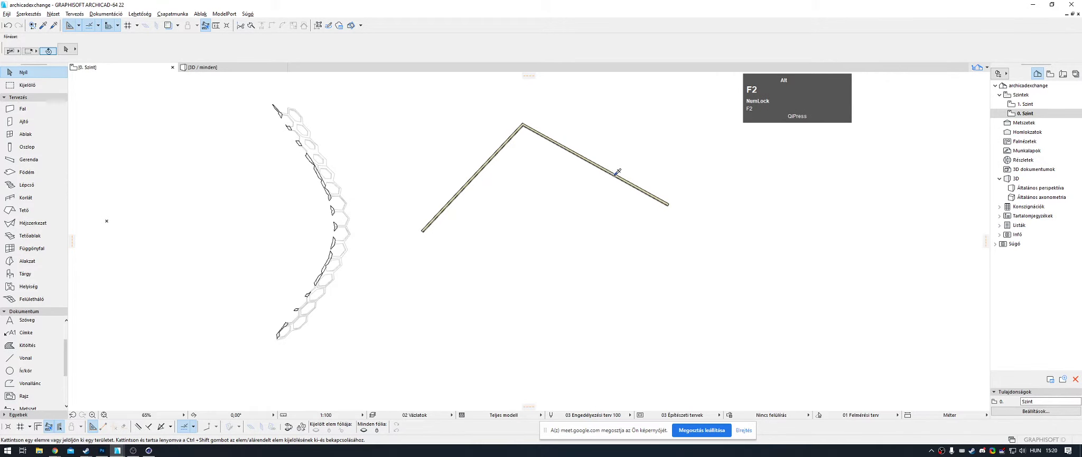
left_click(614, 173, "alt")
left_click(409, 187)
left_click(491, 313)
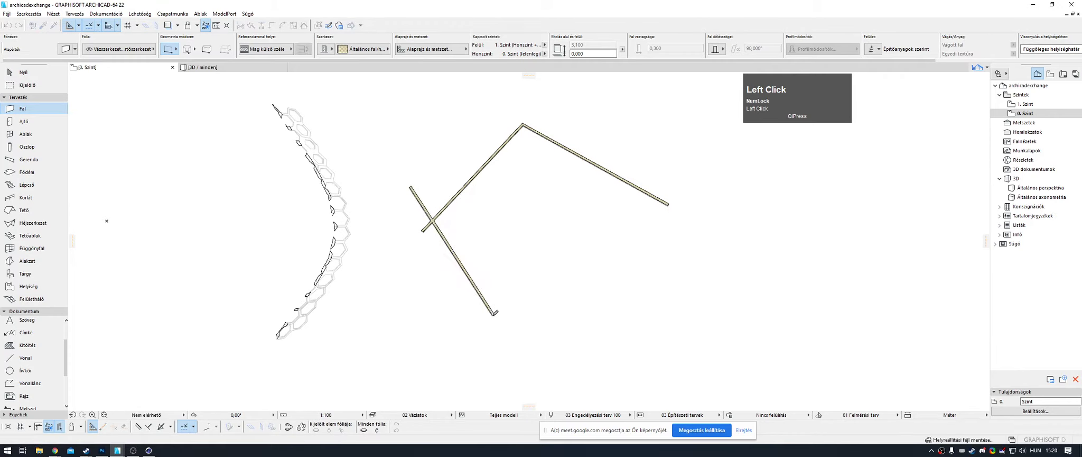
left_click(681, 190)
left_click(474, 310)
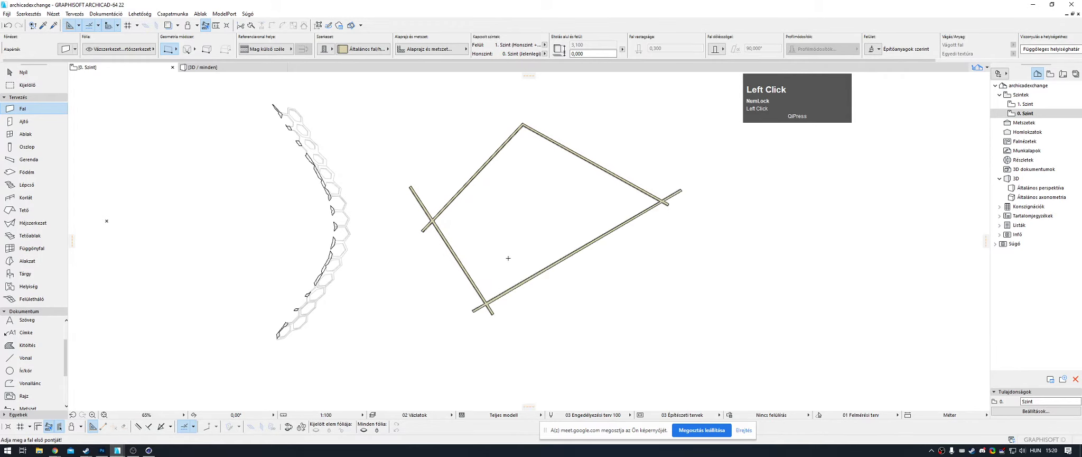
key("Escape")
Step: Trim the overhanging wall ends at the three remaining crossings to leave a closed four-sided outline
left_click(423, 207, "ctrl")
left_click(428, 227, "ctrl")
left_click(473, 309, "ctrl")
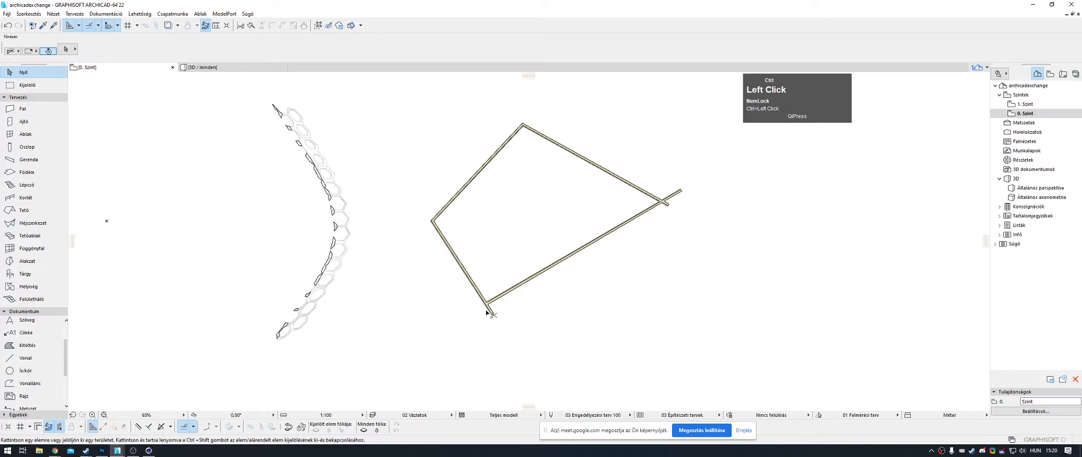
left_click(491, 312, "ctrl")
left_click(667, 204, "ctrl")
left_click(678, 193, "ctrl")
middle_click_drag(592, 211, 576, 216)
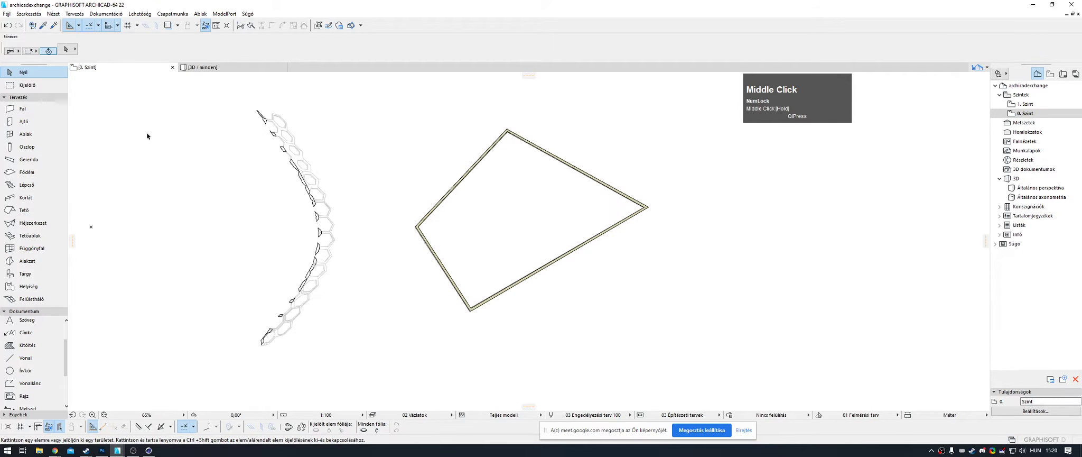
Step: Select all four walls of the quadrilateral and delete them
scroll(531, 201, "down", 2)
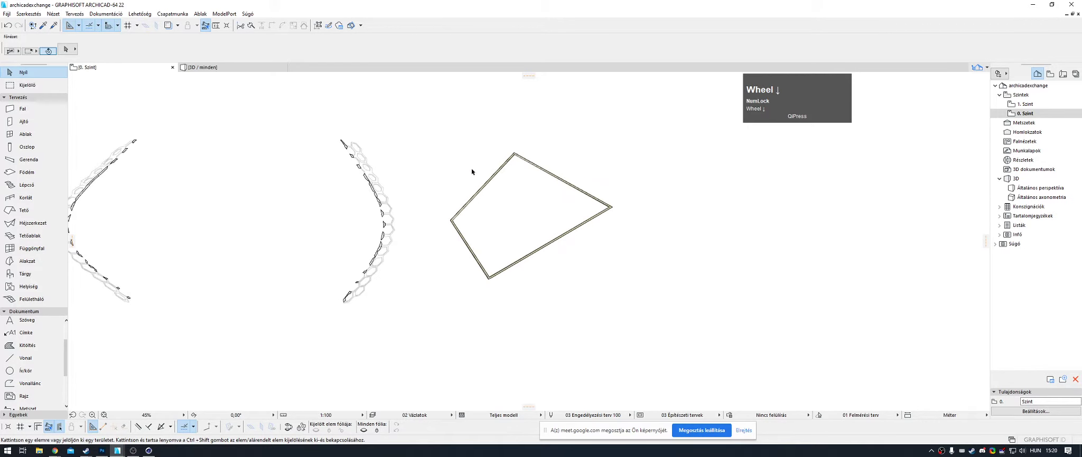
middle_click_drag(472, 168, 540, 178)
left_click(701, 147)
left_click_drag(701, 148, 505, 319)
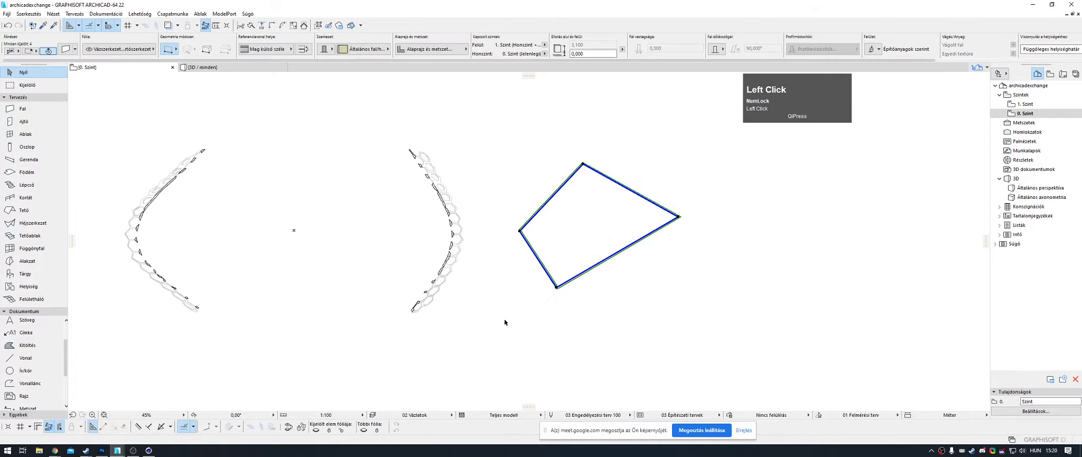
key("Delete")
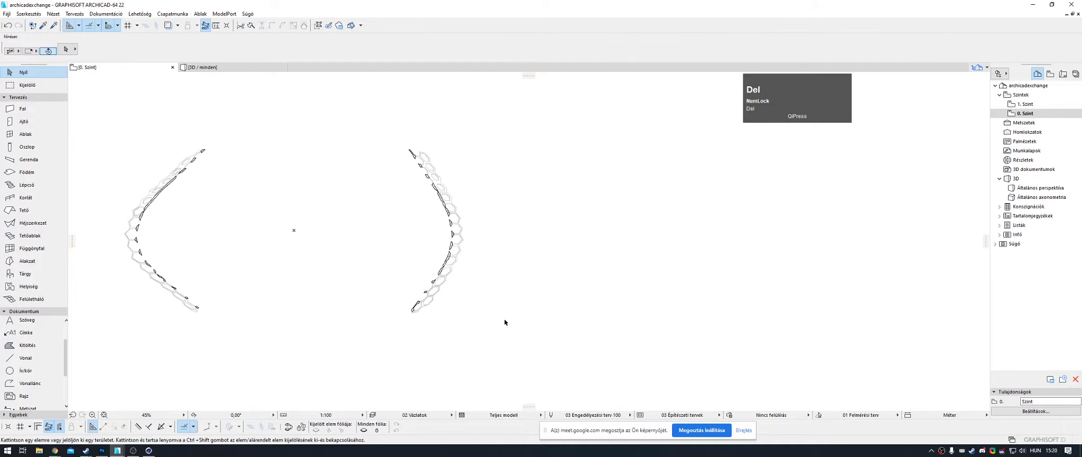
middle_click_drag(379, 245, 478, 245)
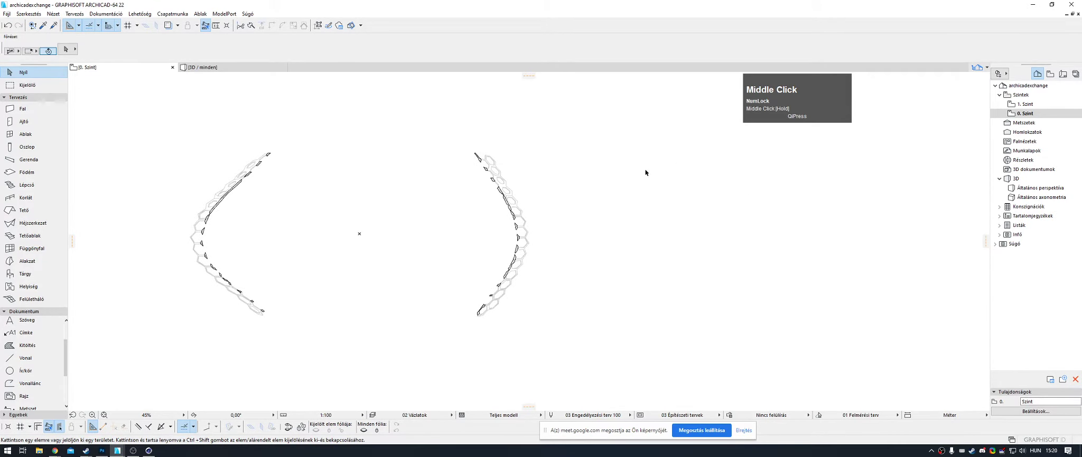
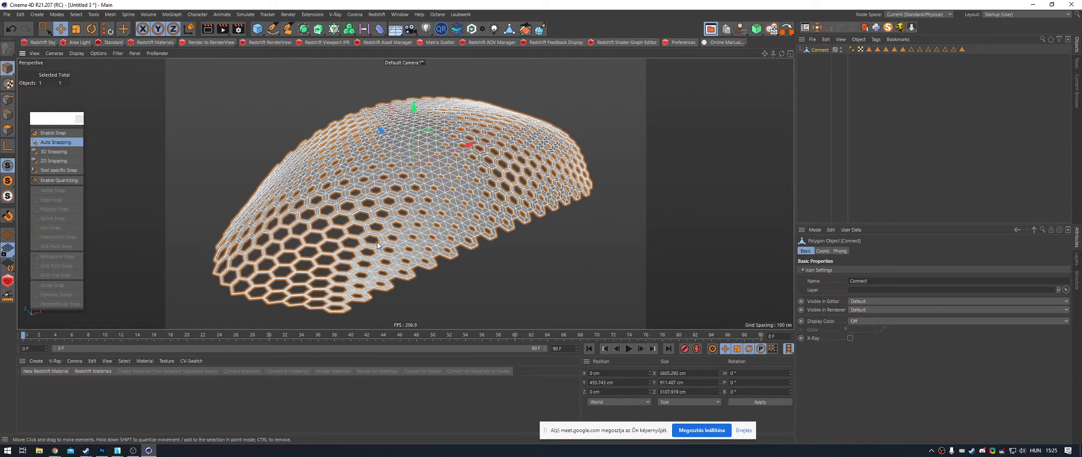
Step: In Cinema 4D, delete the Connect mesh and add a circle spline on the XZ plane, shown in the top view
key("Delete")
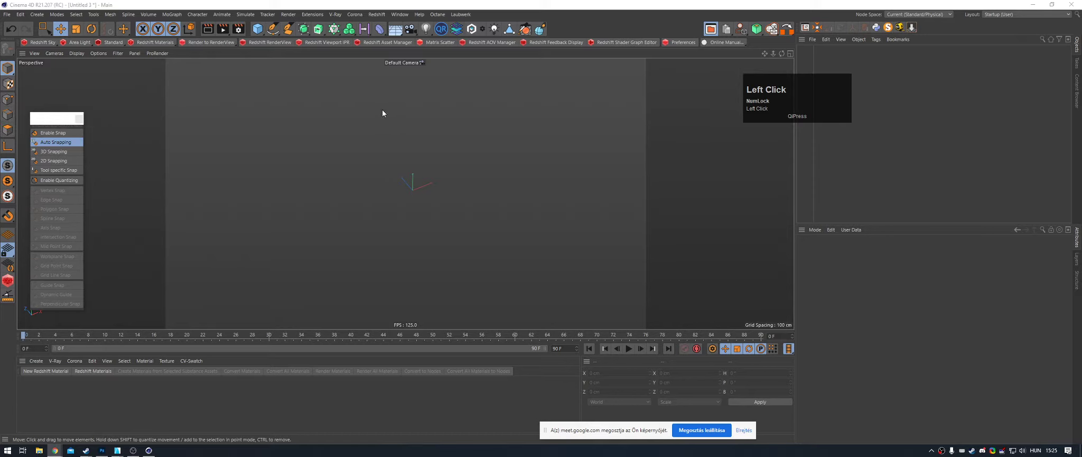
left_click_drag(272, 29, 374, 60)
scroll(894, 313, "down", 2)
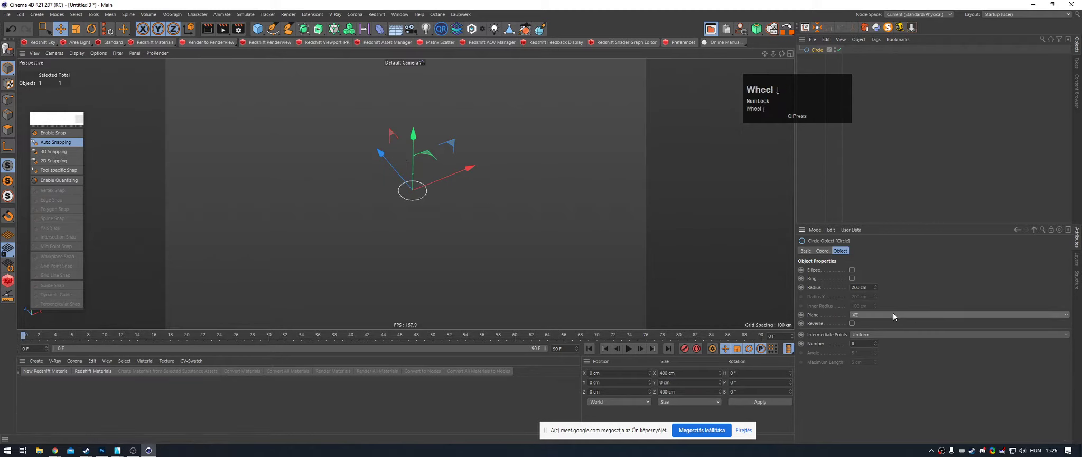
middle_click(404, 168)
middle_click(408, 165)
scroll(456, 137, "down", 3)
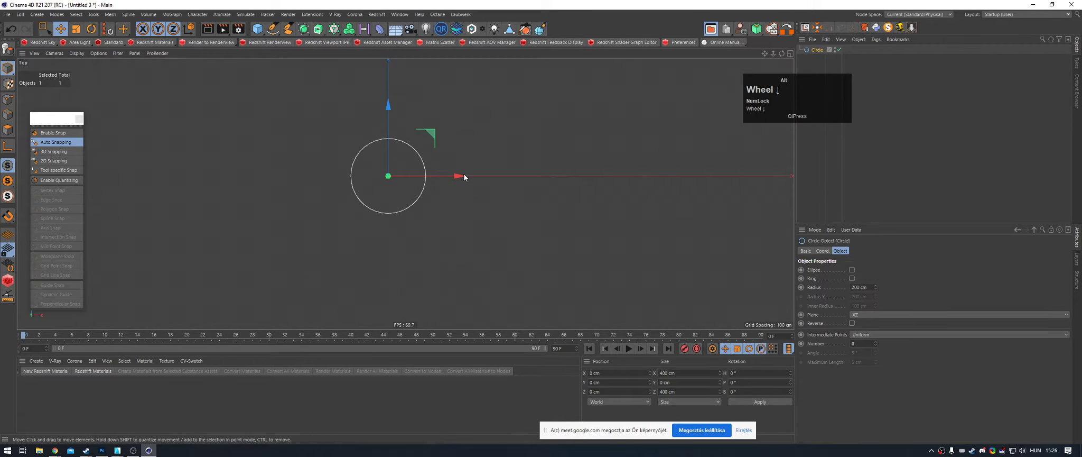
Step: Add a Cloner as the circle's parent and set its mode to Honeycomb Array
left_click(171, 15)
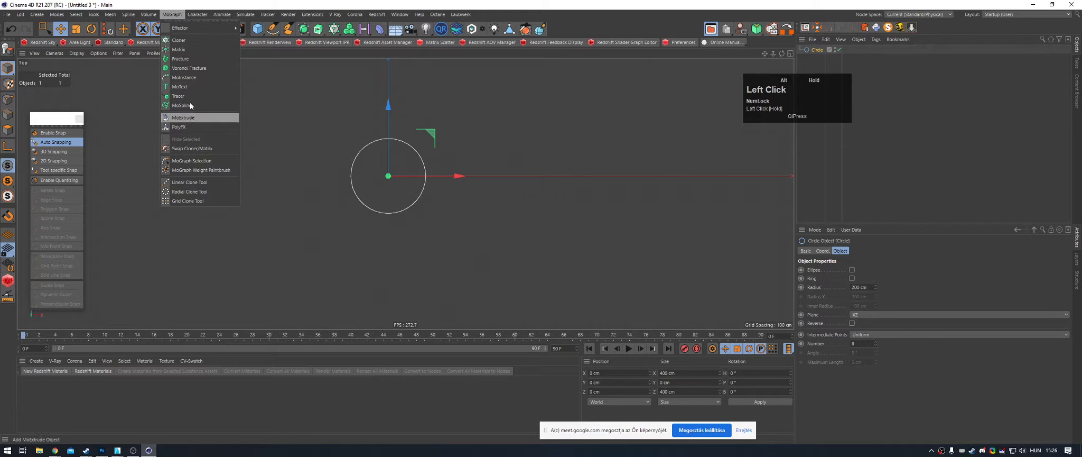
left_click(191, 39, "alt")
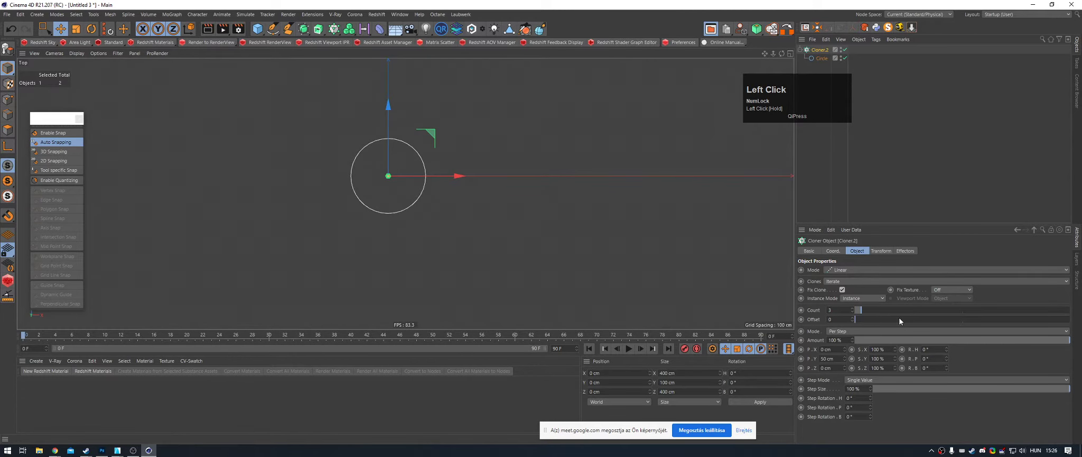
left_click(853, 269)
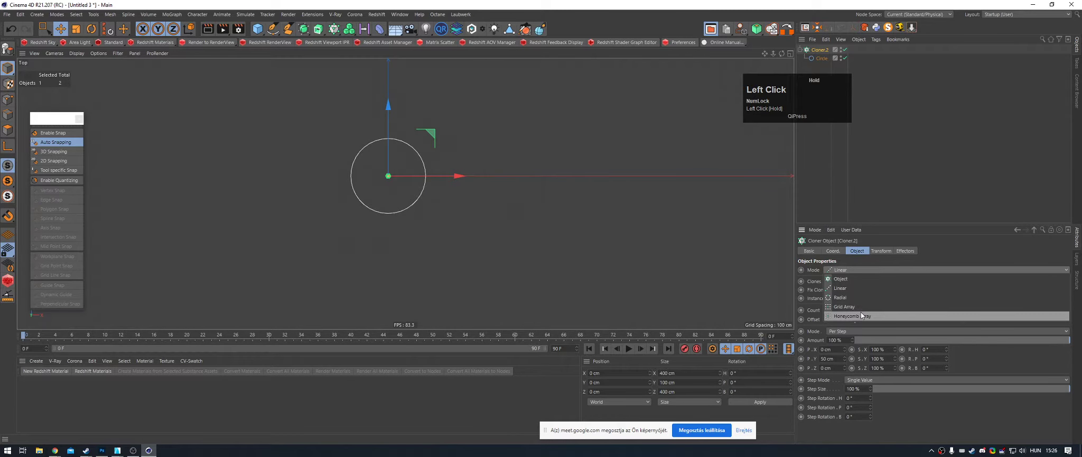
left_click(866, 316)
right_click_drag(435, 192, 412, 191, "alt")
middle_click_drag(412, 191, 422, 203, "alt")
right_click_drag(422, 203, 449, 203, "alt")
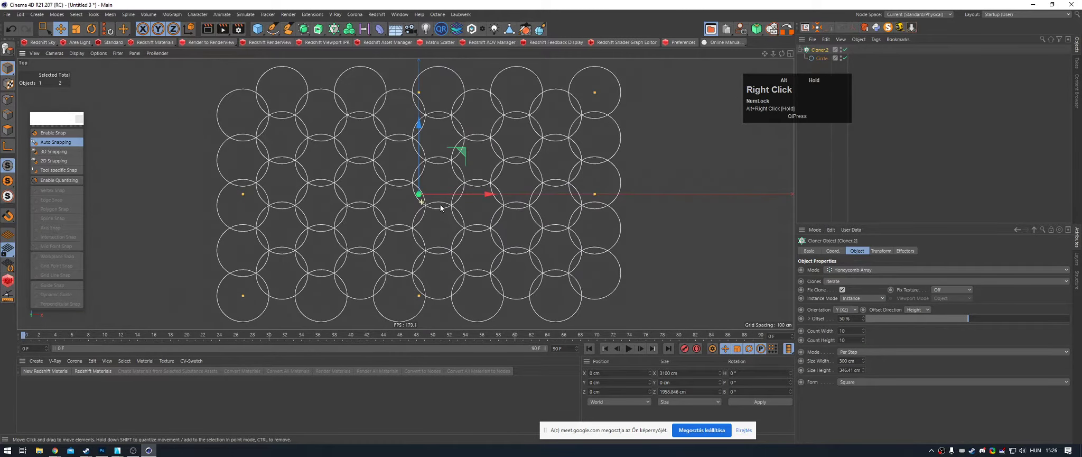
Step: Scale the circle spline up to about 584 cm so the cloned circles overlap more deeply
left_click(822, 58)
key("t")
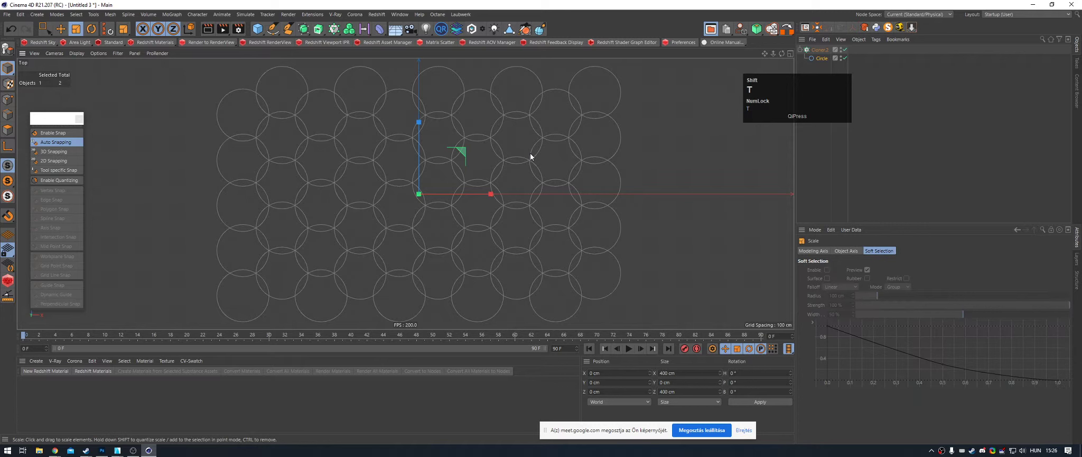
left_click_drag(488, 152, 699, 181, "shift")
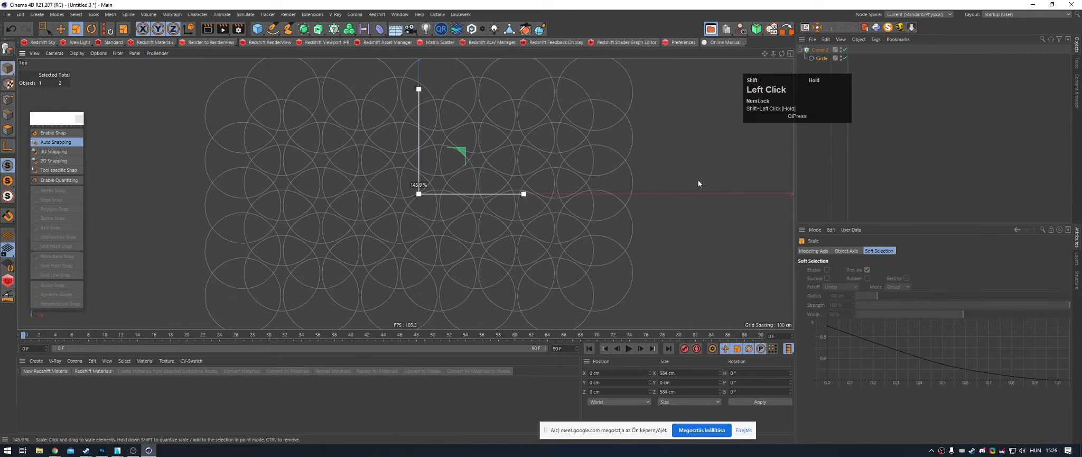
scroll(483, 169, "down", 5)
middle_click_drag(591, 178, 541, 187, "alt")
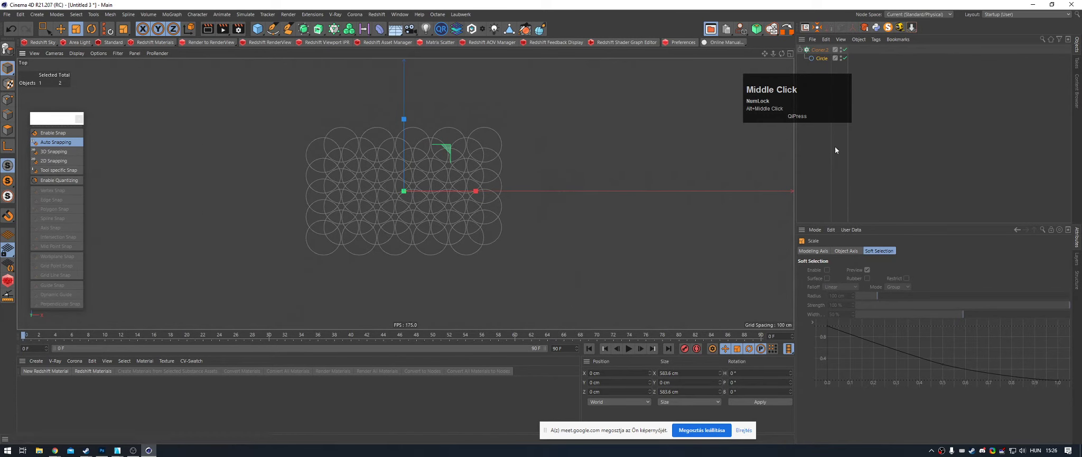
Step: Set the Cloner's honeycomb count to 20 in width and 20 in height
left_click(821, 50)
left_click_drag(849, 331, 793, 332)
type("20")
key("Tab")
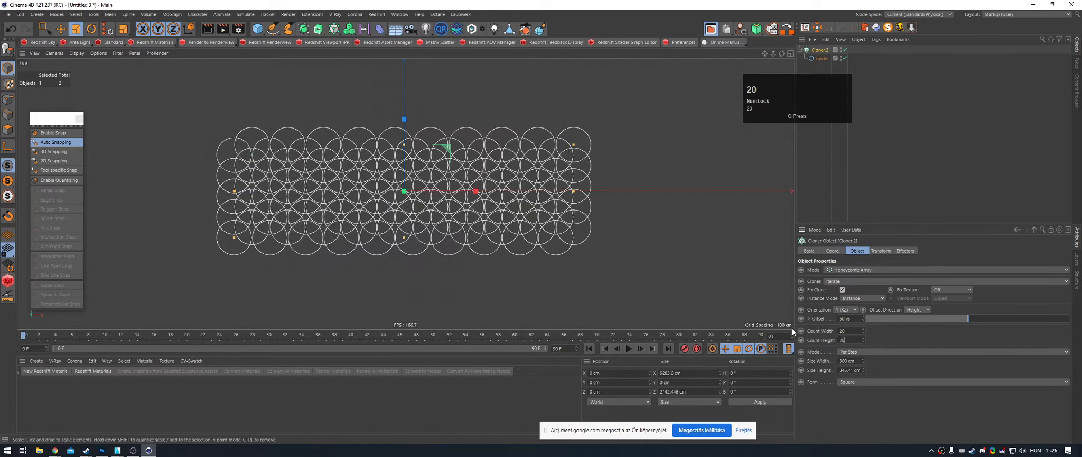
type("20")
key("Tab")
left_click(914, 181)
scroll(542, 176, "down", 5)
middle_click_drag(542, 175, 377, 180, "alt")
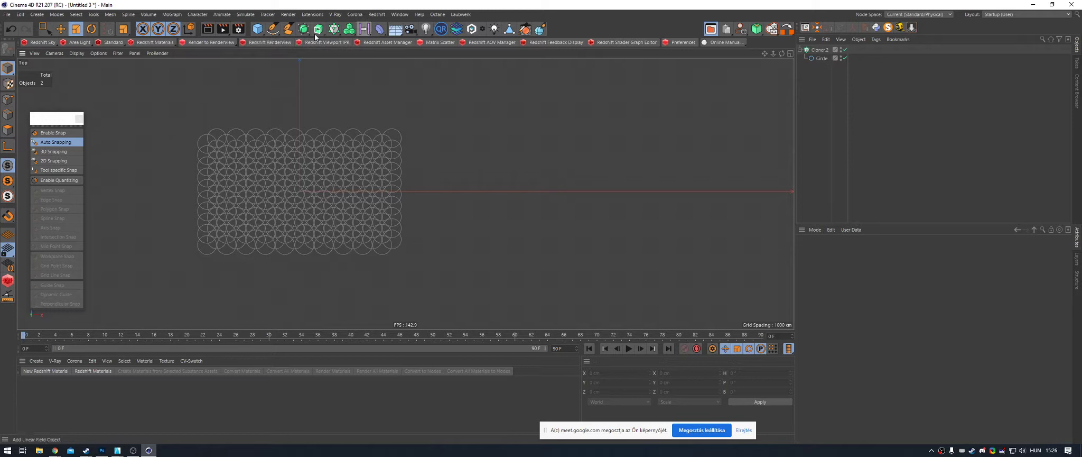
left_click_drag(257, 29, 517, 99)
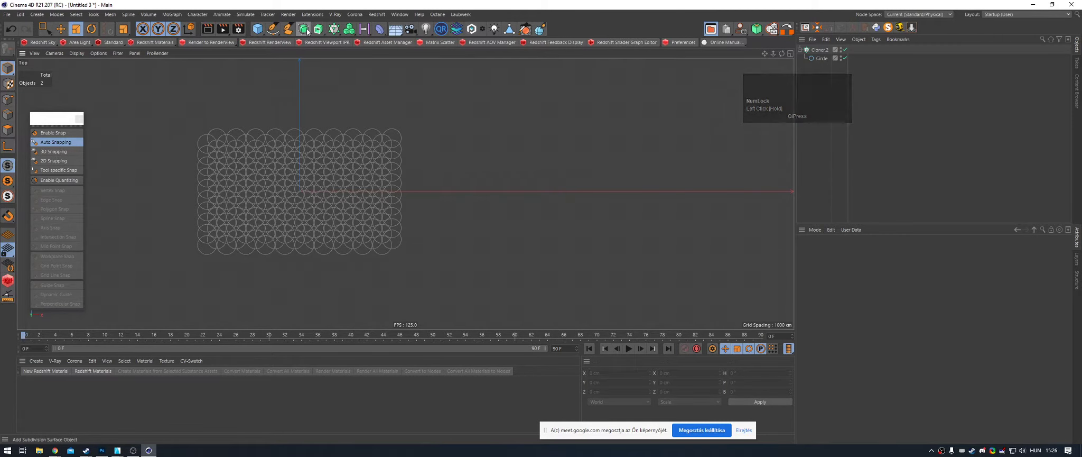
left_click_drag(308, 32, 359, 77)
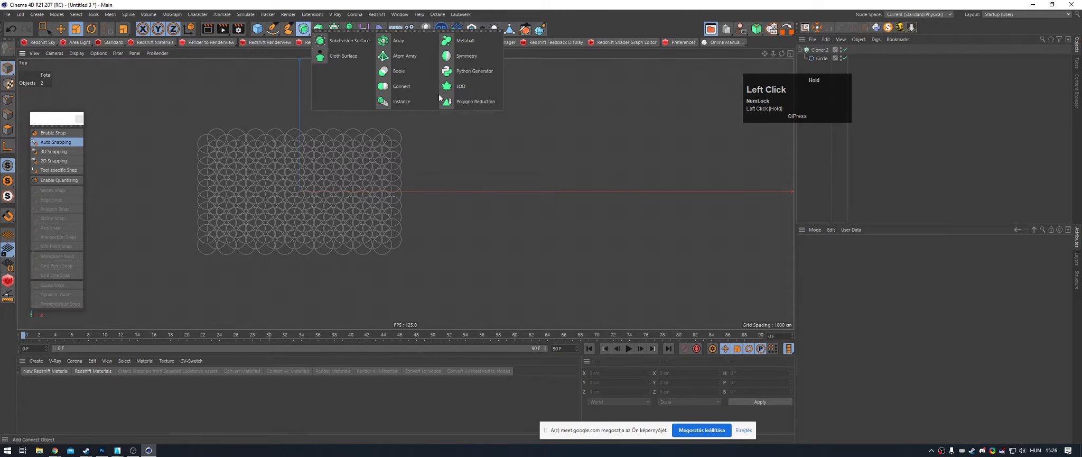
left_click_drag(399, 106, 324, 26)
left_click_drag(319, 30, 338, 65)
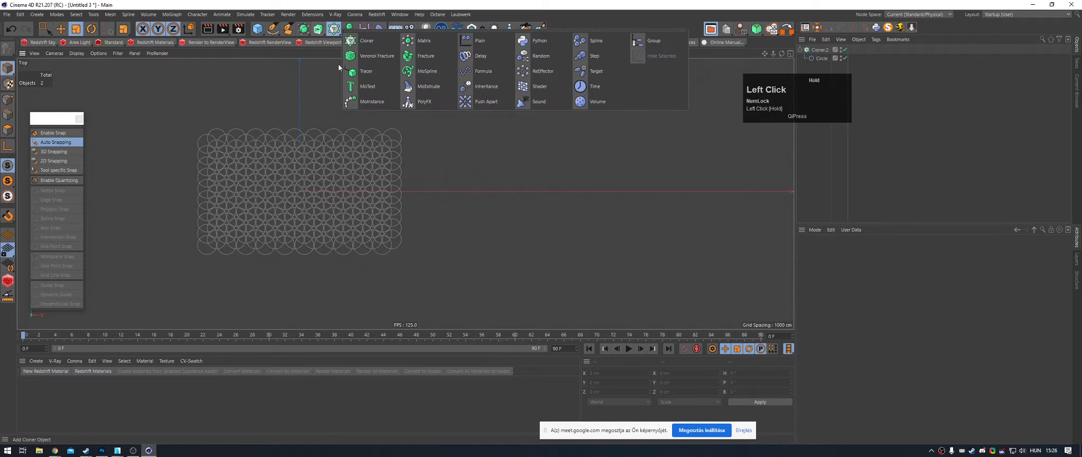
left_click_drag(339, 65, 338, 65)
left_click_drag(303, 28, 305, 55)
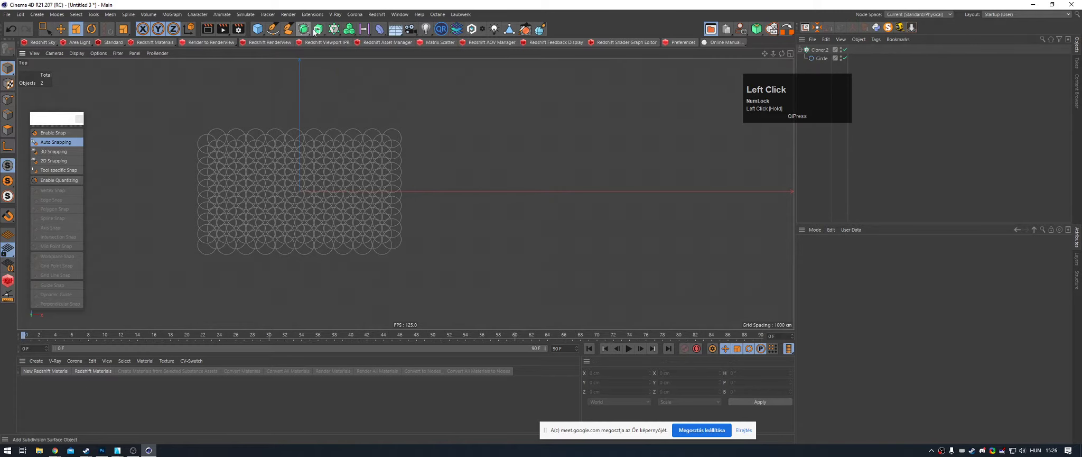
left_click_drag(317, 29, 327, 51)
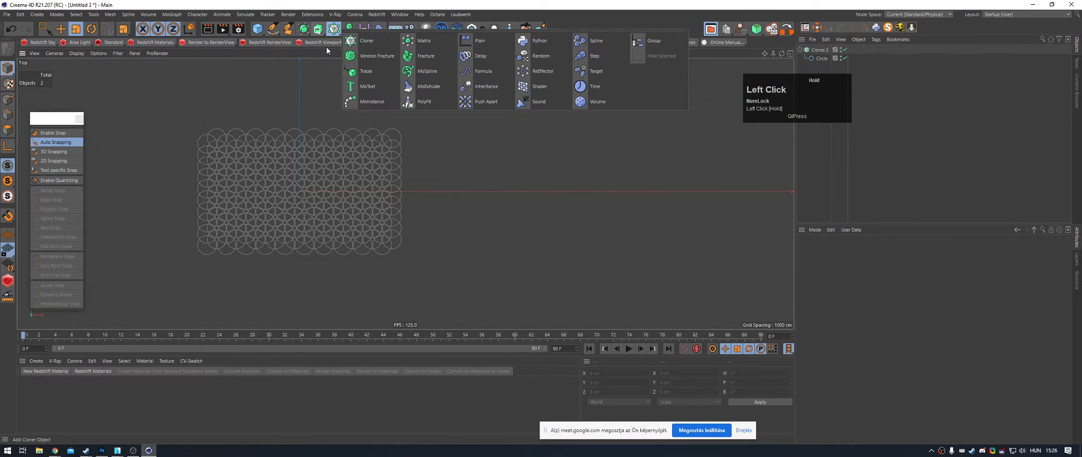
left_click_drag(349, 28, 348, 54)
left_click_drag(356, 6, 360, 6)
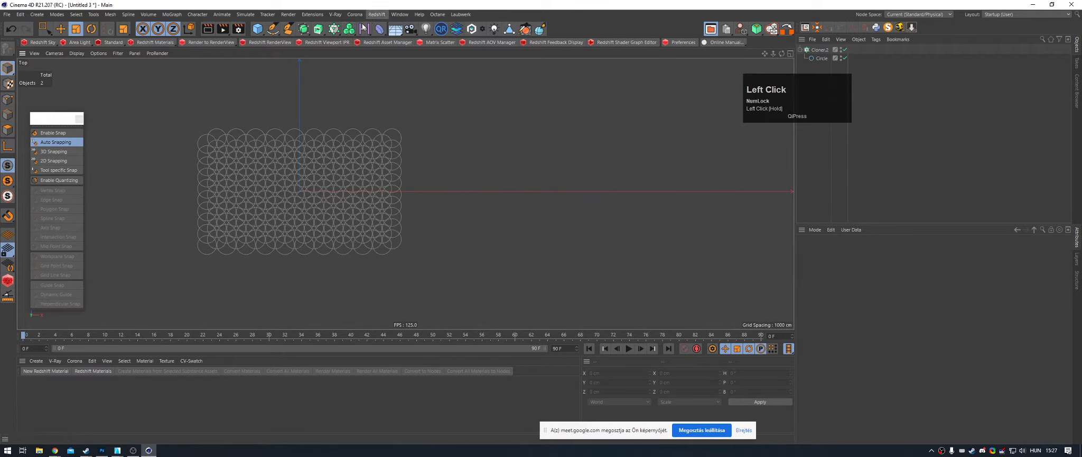
Step: Add a Bezier surface and, in the perspective view, rotate it 90° in pitch to lie flat on the circle pattern
left_click(57, 14)
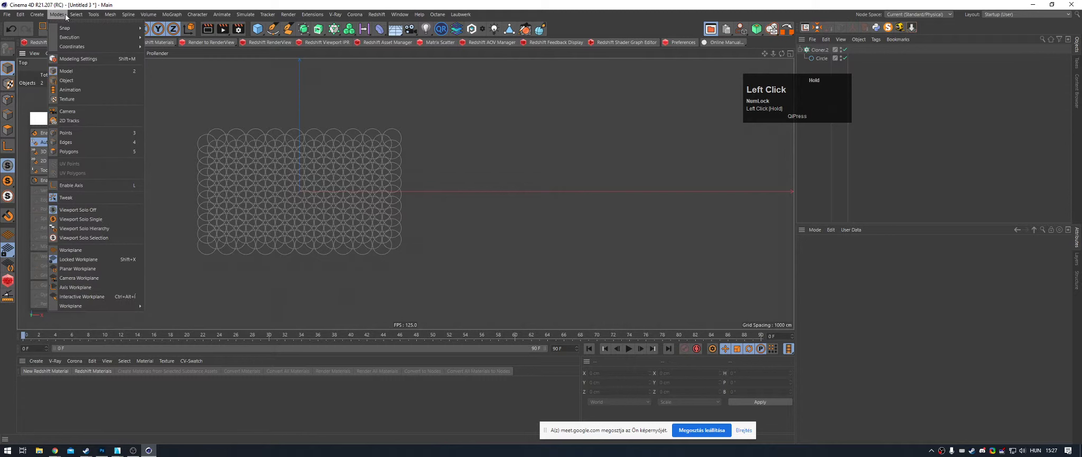
mouse_move(37, 15)
mouse_move(44, 41)
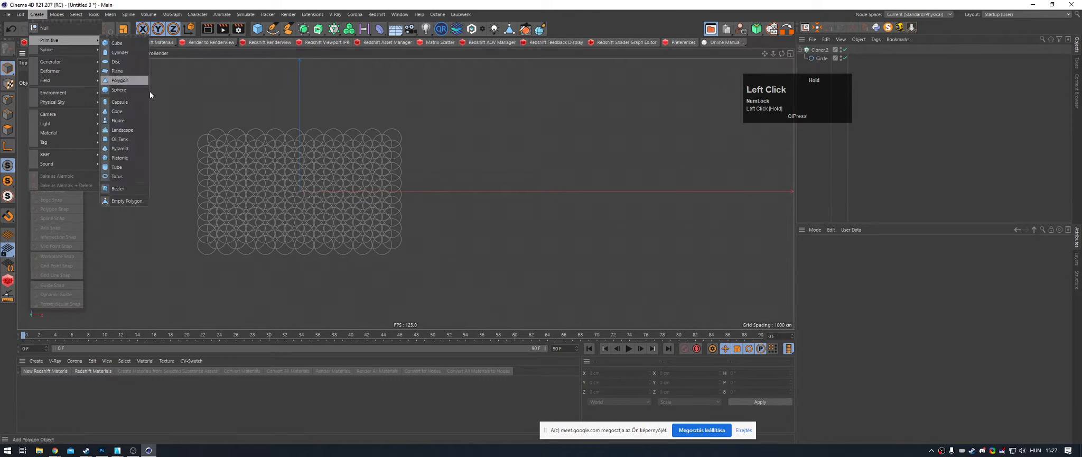
left_click(134, 188)
middle_click(353, 140)
middle_click(259, 128)
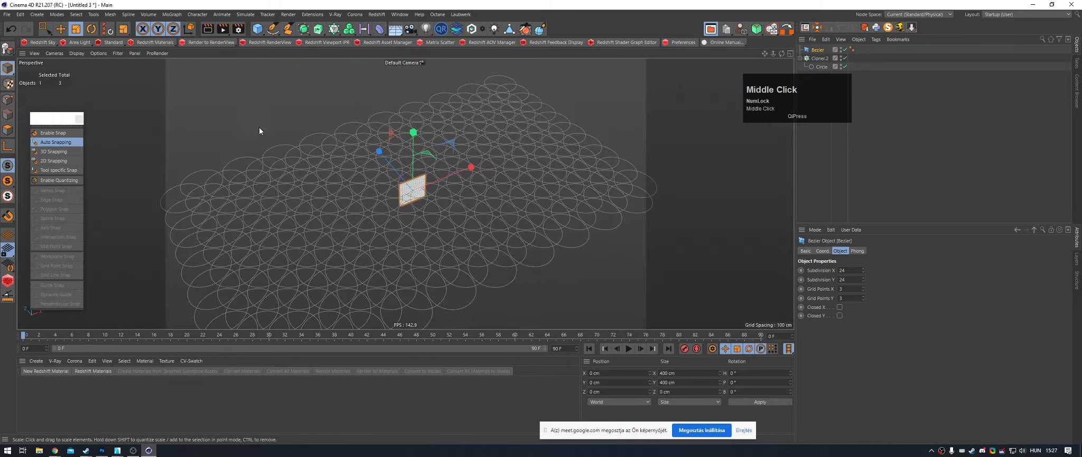
right_click_drag(415, 186, 429, 173, "alt")
key("r")
left_click_drag(429, 175, 431, 223, "shift")
Step: Scale the Bezier surface up uniformly to about 2154 cm per side
left_click_drag(258, 28, 957, 147)
left_click(956, 147)
left_click(443, 183)
key("t")
left_click_drag(442, 183, 782, 169, "alt")
scroll(356, 166, "down", 5)
key("t")
left_click_drag(357, 166, 592, 161, "shift")
key("e")
left_click(831, 67)
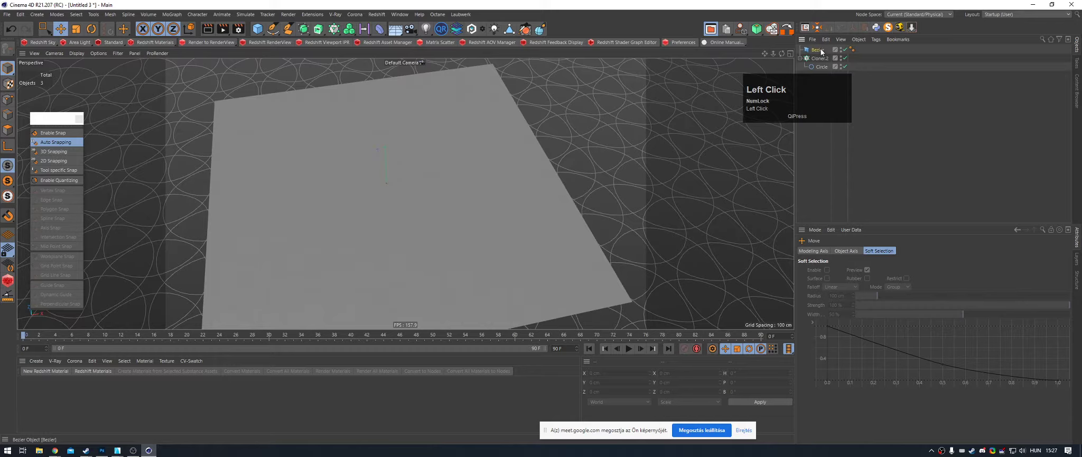
left_click(821, 50)
Step: Raise the Bezier surface's central control point to a height of about 1838 cm to form a dome
left_click_drag(417, 172, 397, 161, "alt")
right_click_drag(397, 162, 365, 178, "alt")
left_click_drag(365, 179, 417, 190, "alt")
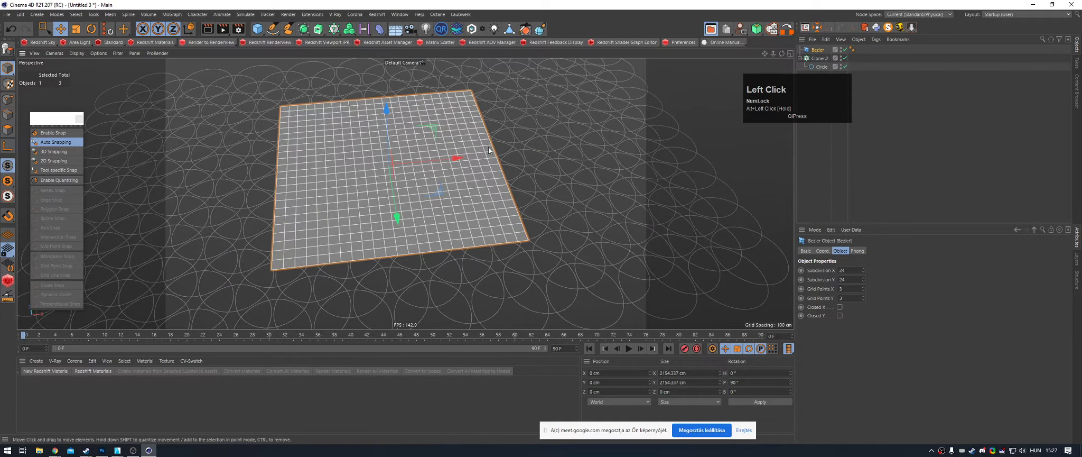
left_click(819, 59)
right_click_drag(455, 174, 473, 171, "alt")
left_click_drag(473, 170, 507, 177, "alt")
left_click(817, 51)
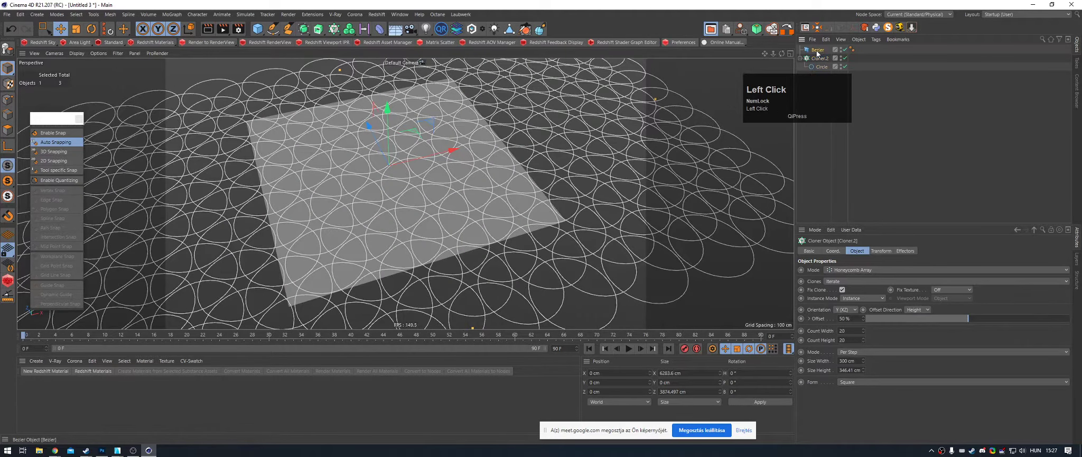
left_click(7, 99)
left_click_drag(186, 119, 407, 31, "alt")
scroll(460, 210, "down", 3)
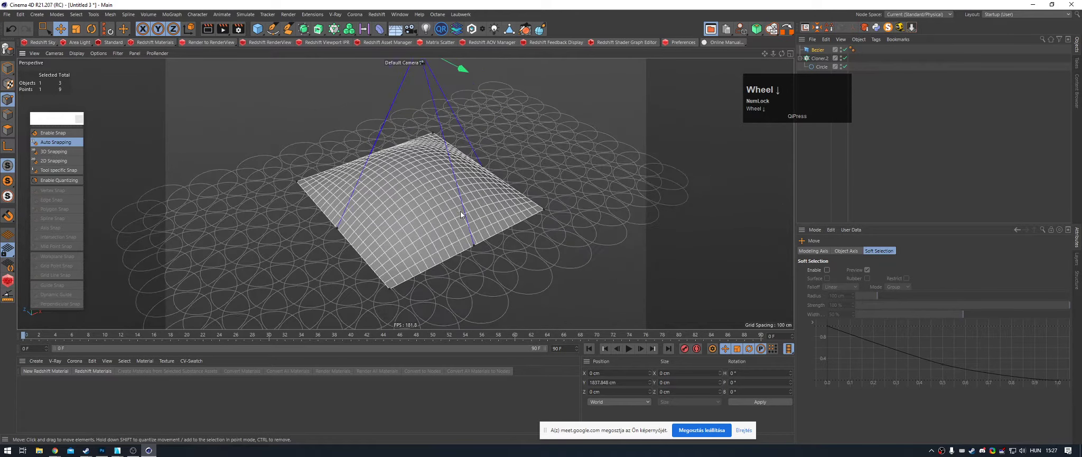
Step: Select the Bezier's four edge-midpoint control points and scale them outward to bulge the dome's sides
left_click_drag(460, 210, 455, 164, "alt")
right_click_drag(456, 164, 443, 238, "alt")
left_click_drag(460, 228, 593, 280, "alt")
key("space")
left_click_drag(303, 256, 375, 218)
left_click_drag(400, 186, 402, 204, "alt")
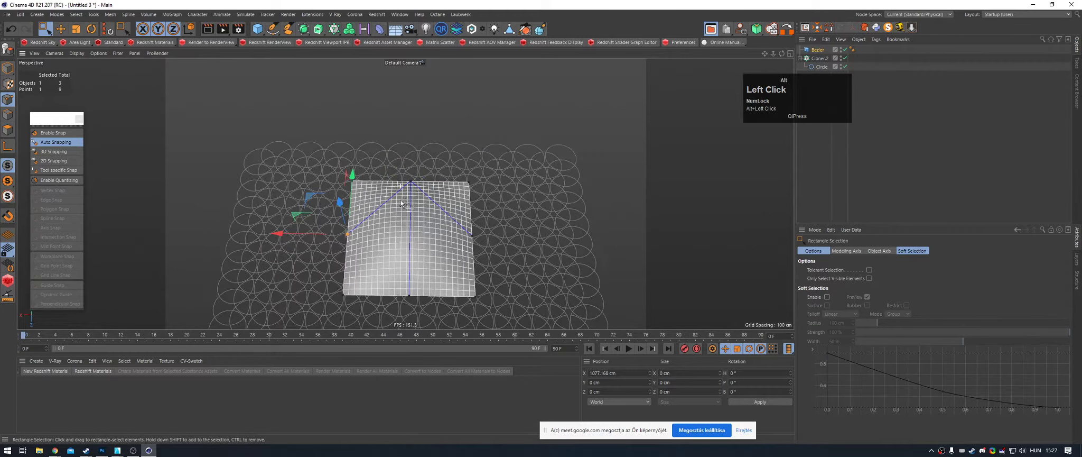
left_click_drag(410, 168, 421, 189, "alt")
left_click_drag(476, 256, 461, 228, "shift")
middle_click_drag(450, 273, 438, 221, "alt")
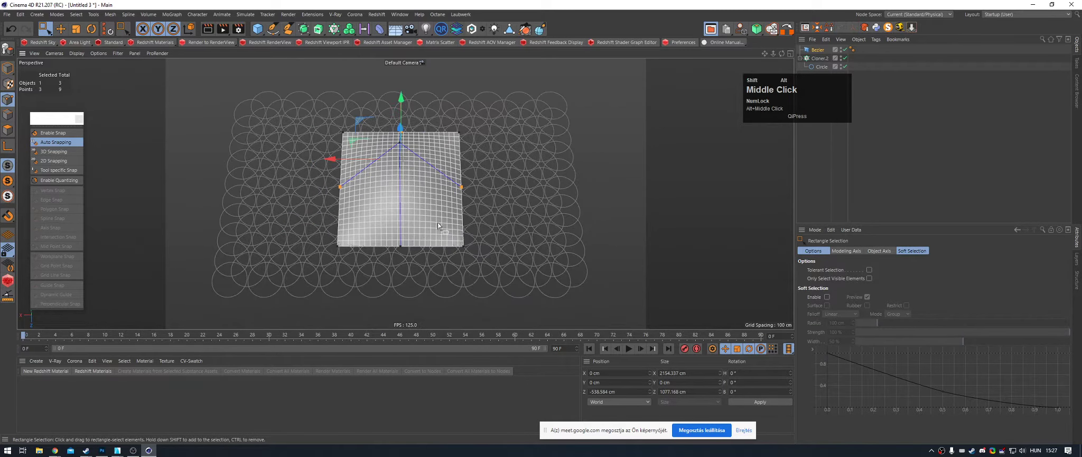
left_click_drag(412, 233, 387, 259, "shift")
left_click_drag(394, 211, 292, 154, "alt")
key("t")
left_click_drag(516, 152, 748, 151)
Step: Refine the Bezier dome's control points, scaling its two opposite side points inward to even out the shape
left_click_drag(474, 179, 456, 76, "alt")
key("space")
middle_click_drag(456, 76, 451, 132, "alt")
key("e")
left_click_drag(452, 127, 525, 255)
middle_click_drag(525, 258, 529, 185, "alt")
left_click_drag(530, 185, 465, 203, "alt")
key("space")
left_click_drag(496, 188, 443, 226)
left_click(307, 216, "shift")
key("t")
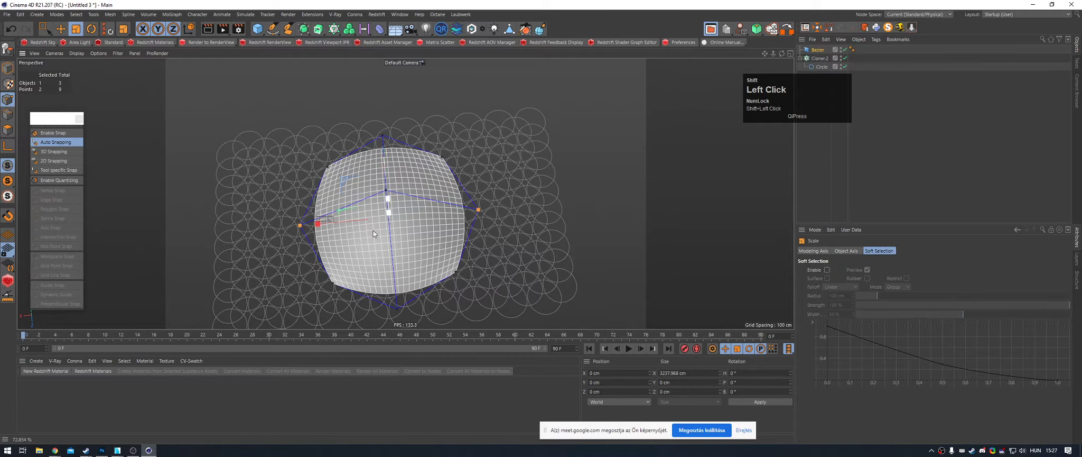
left_click_drag(390, 232, 423, 233)
left_click(840, 150)
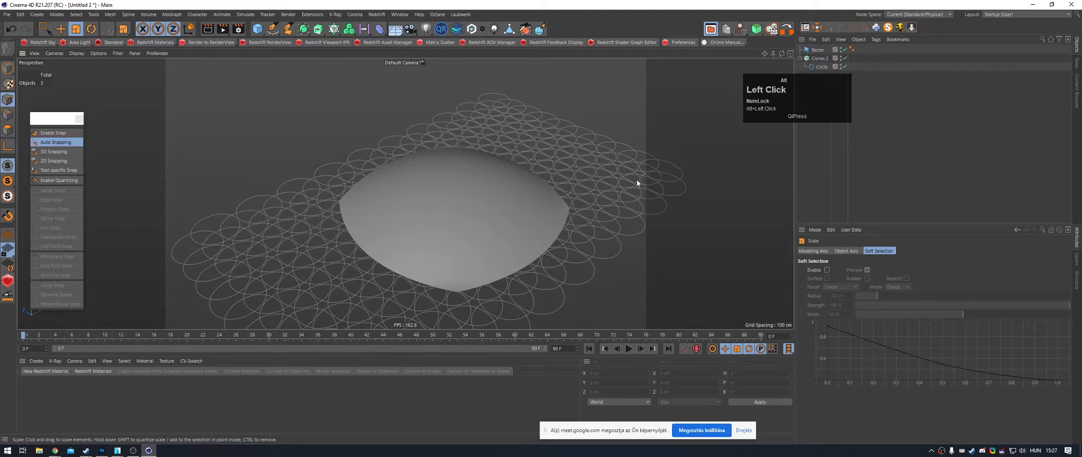
Step: Add a Connect object as the Cloner's parent and group it inside a null
left_click(821, 58)
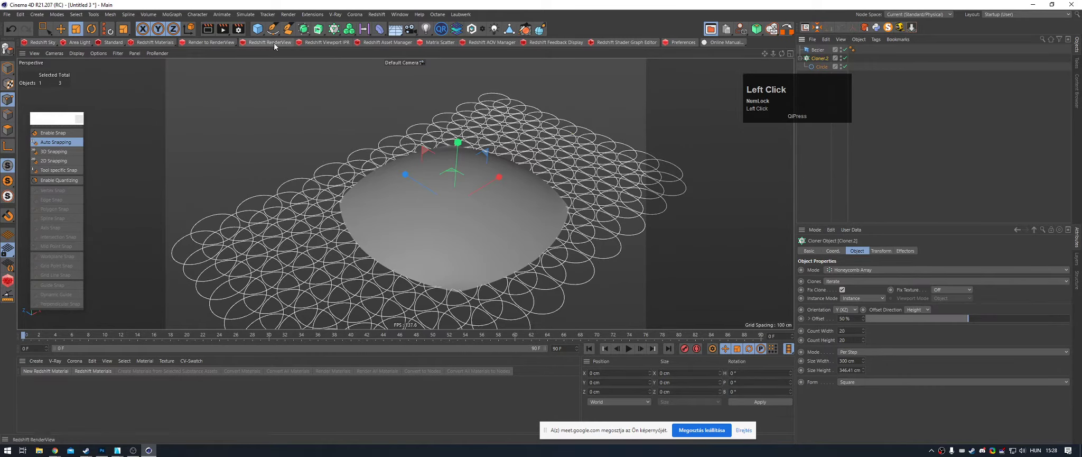
left_click(303, 29)
left_click(413, 86, "alt")
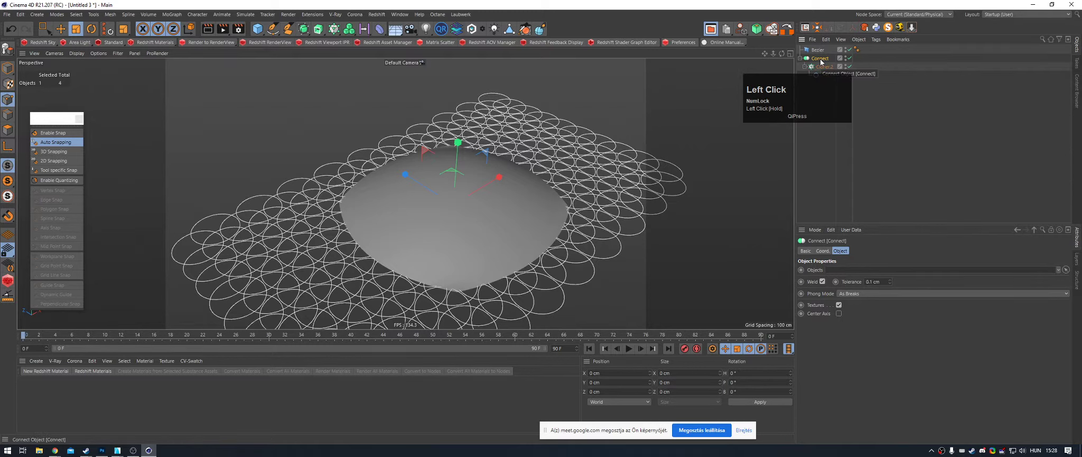
key("alt")
key("alt+g")
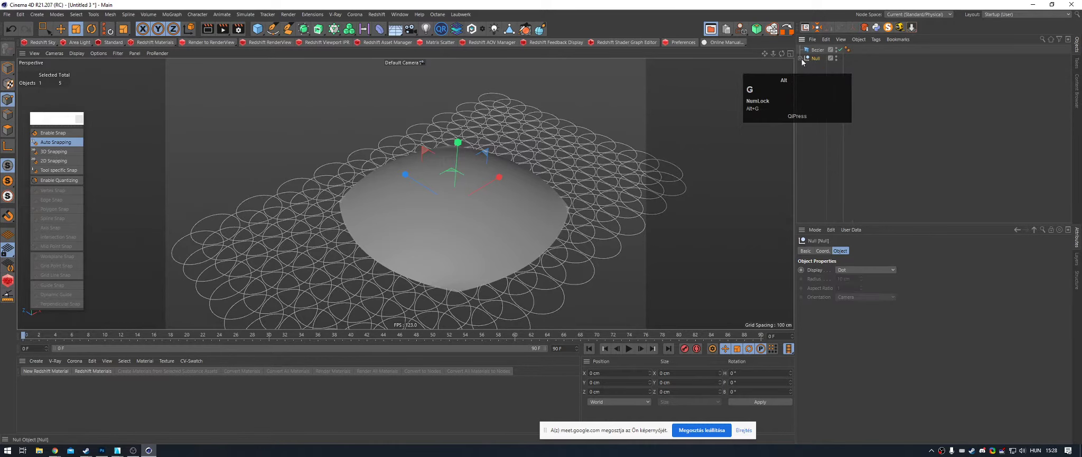
left_click(818, 60)
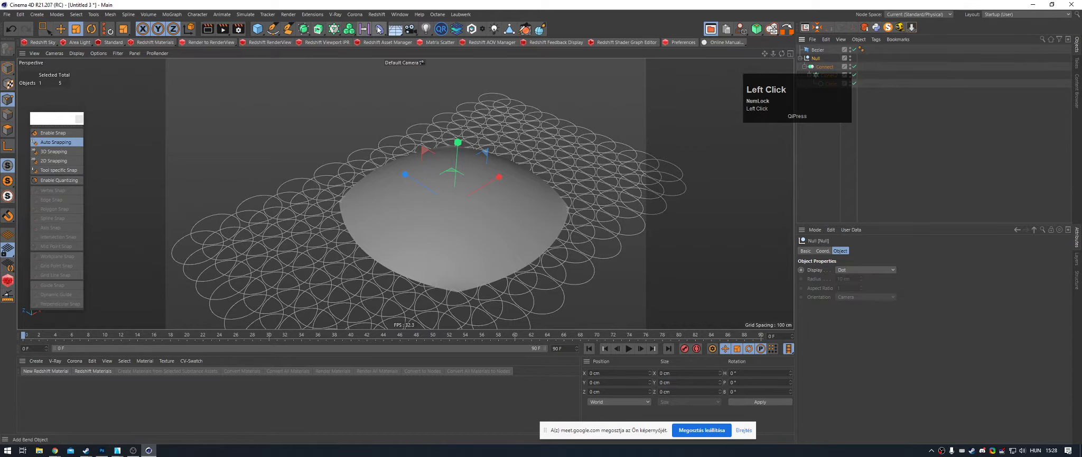
Step: Add a Surface deformer inside the null and assign the Bezier as its target surface
left_click_drag(380, 29, 597, 94)
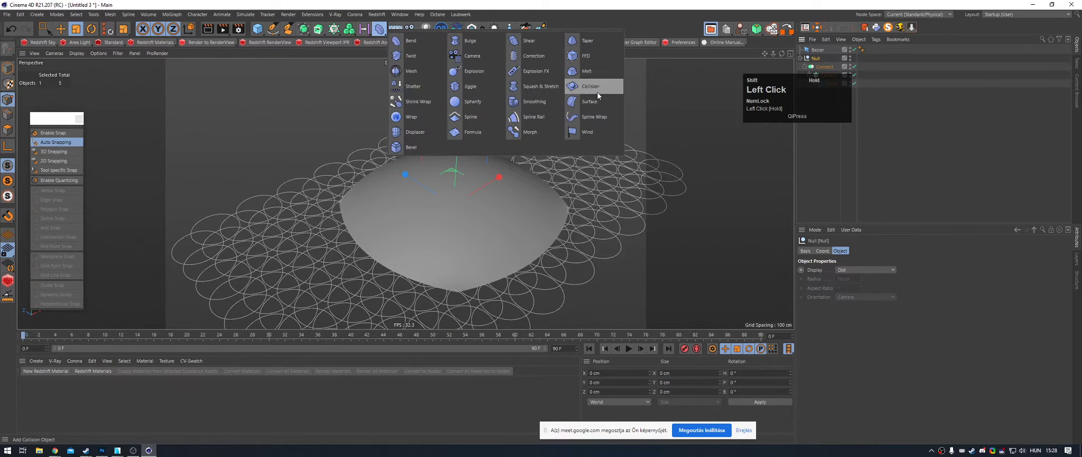
left_click_drag(497, 67, 567, 98)
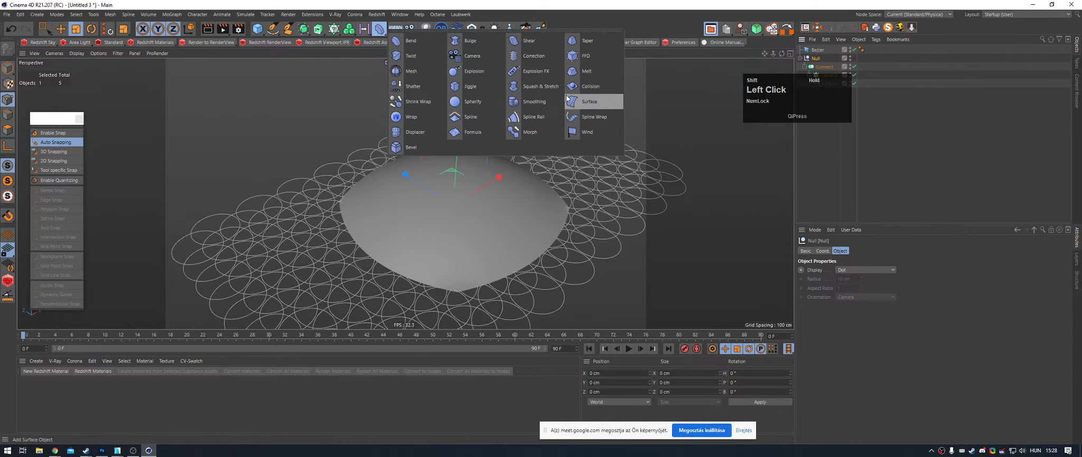
left_click_drag(567, 98, 599, 102)
left_click_drag(791, 97, 725, 86)
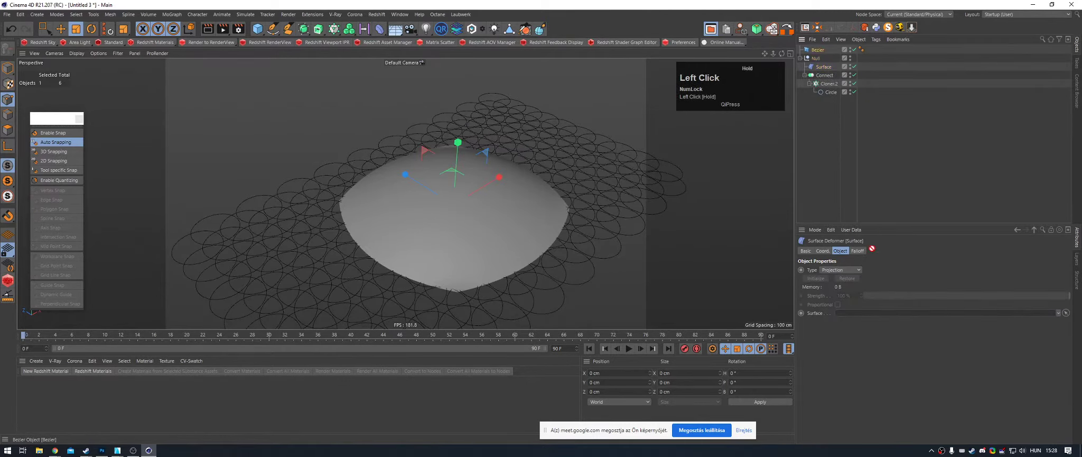
left_click_drag(858, 319, 857, 318)
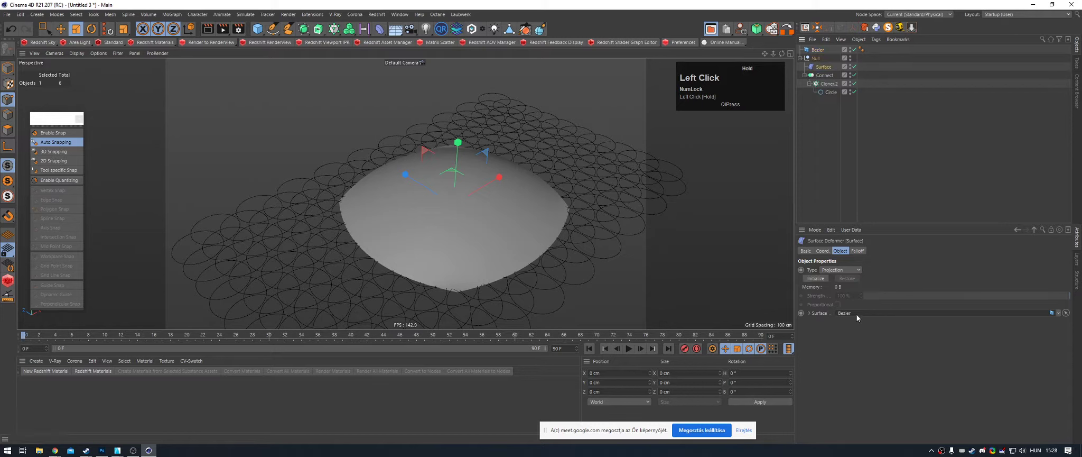
Step: Set the Surface deformer's type to Mapping (U,V) and all three of its scale values to 1
left_click(854, 270)
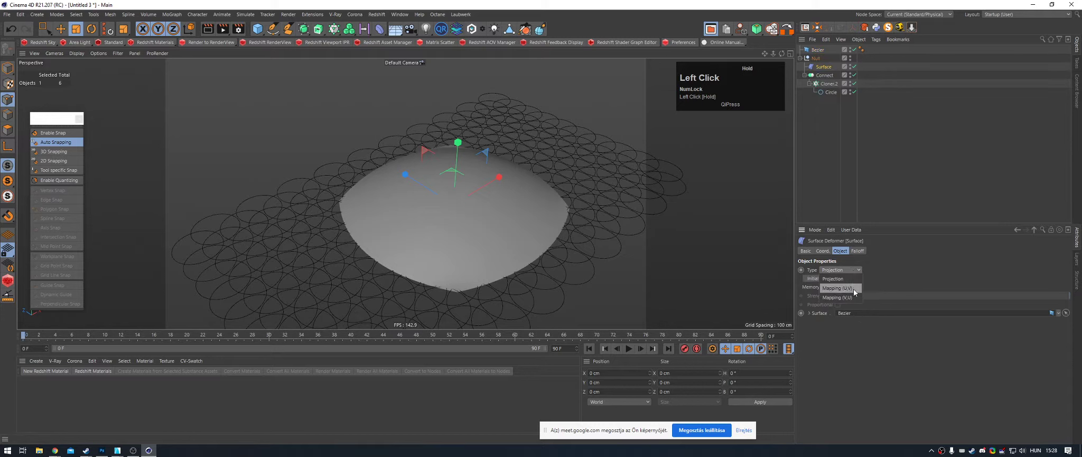
left_click(843, 291)
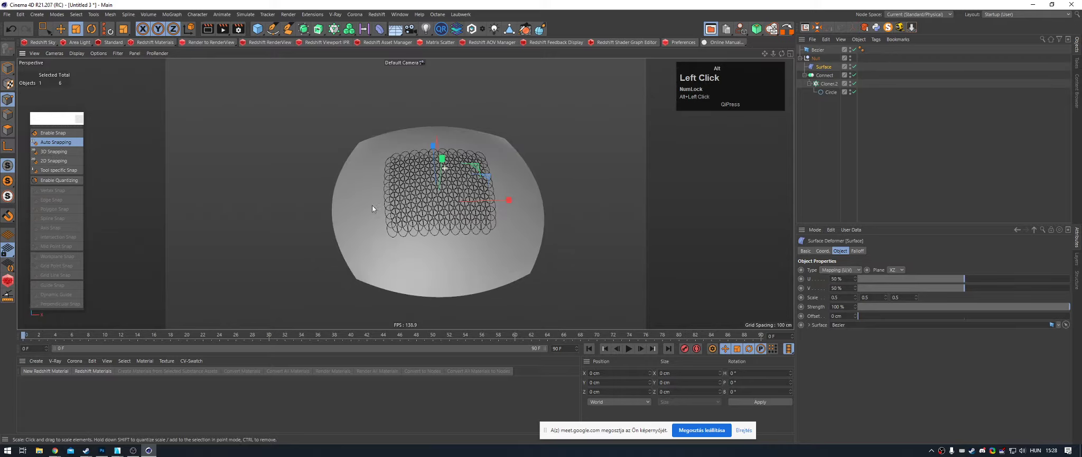
right_click_drag(372, 205, 391, 204, "alt")
left_click_drag(840, 299, 819, 296)
type("1")
key("Tab")
type("1")
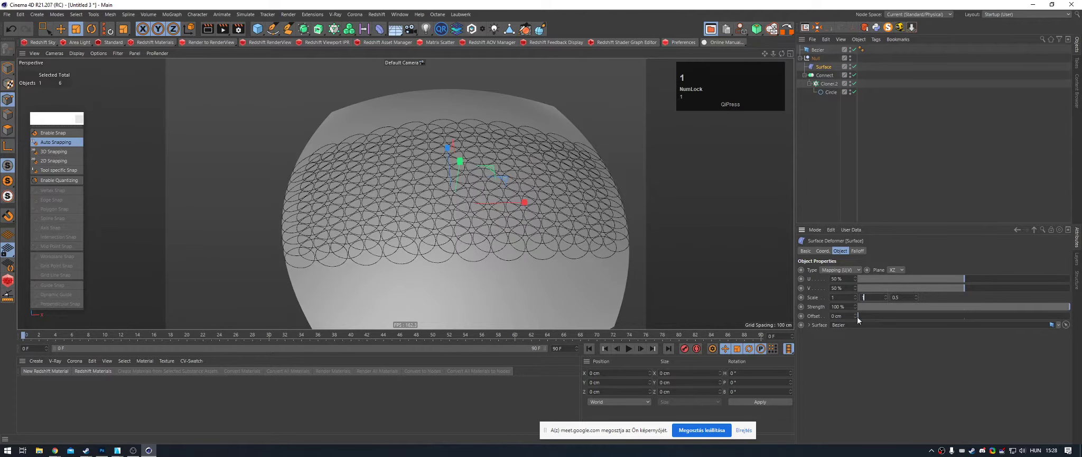
key("Tab")
type("1")
left_click(890, 345)
mouse_move(456, 150)
left_mouse_down("alt")
mouse_move(514, 179)
mouse_move(464, 160)
left_mouse_up("alt")
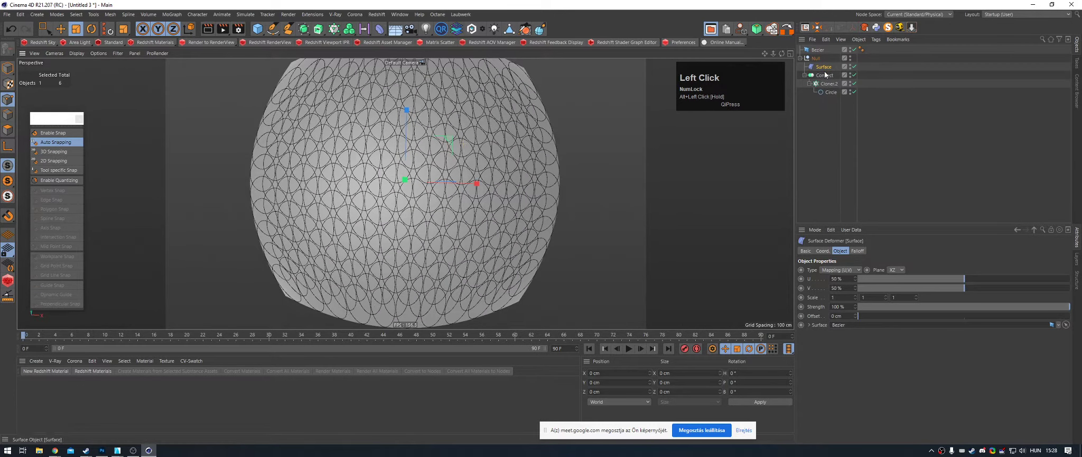
Step: Set the honeycomb Cloner's height count to 30, keeping the width count at 20
left_click(828, 84)
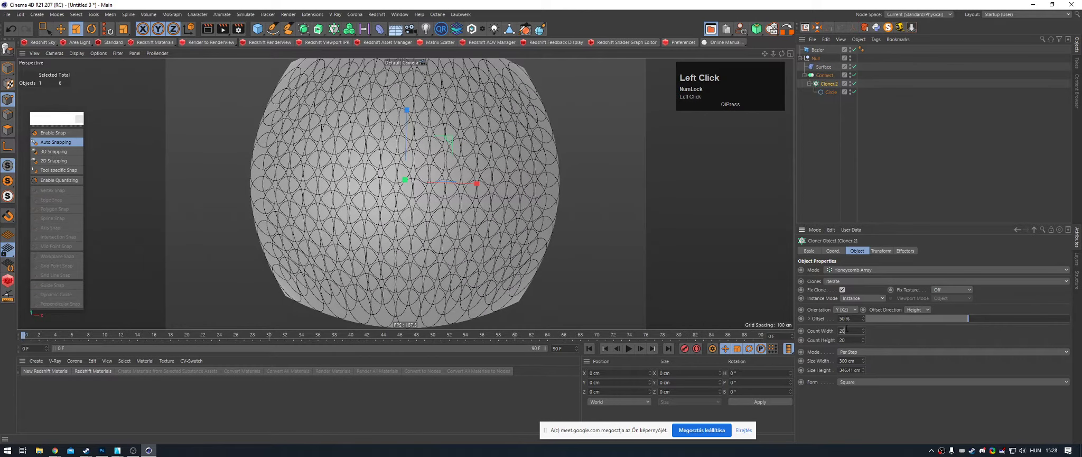
scroll(853, 339, "up", 15)
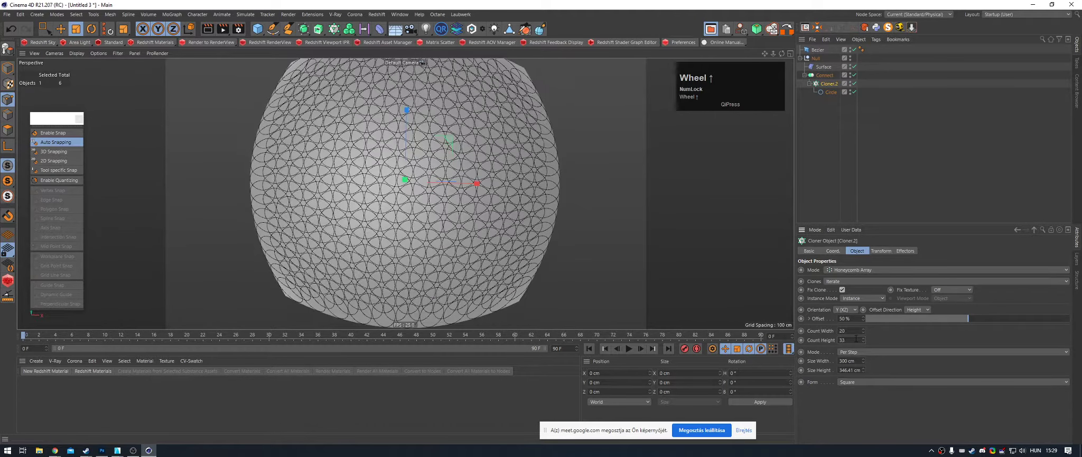
scroll(856, 339, "up", 1)
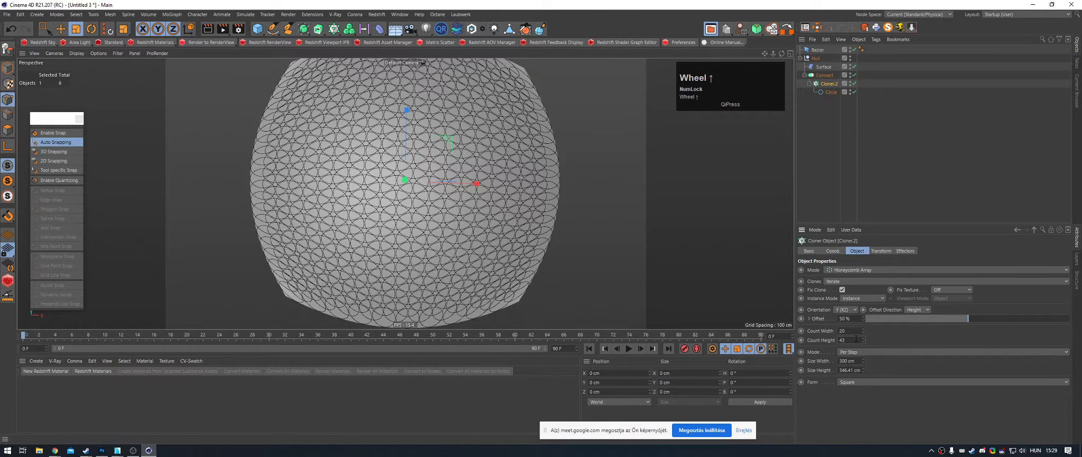
scroll(856, 339, "down", 3)
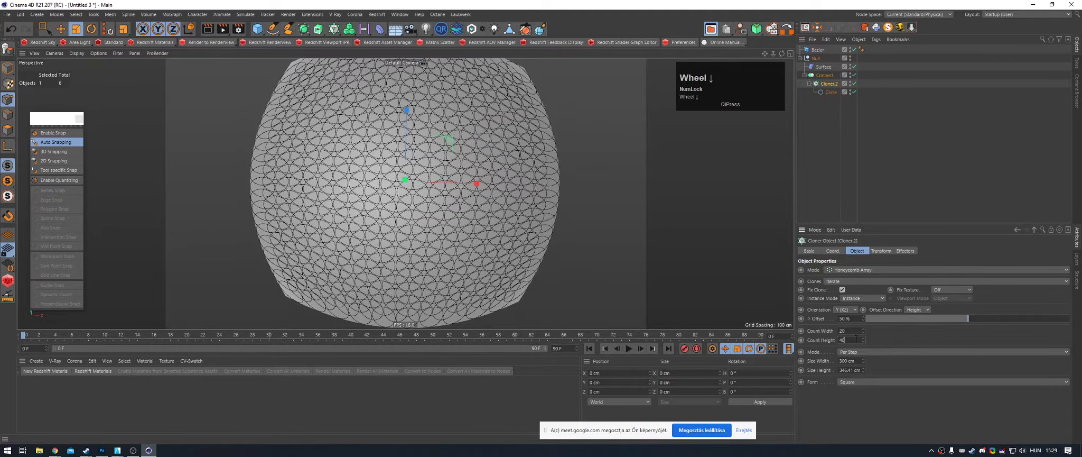
scroll(856, 339, "down", 3)
type("0")
left_click(887, 344)
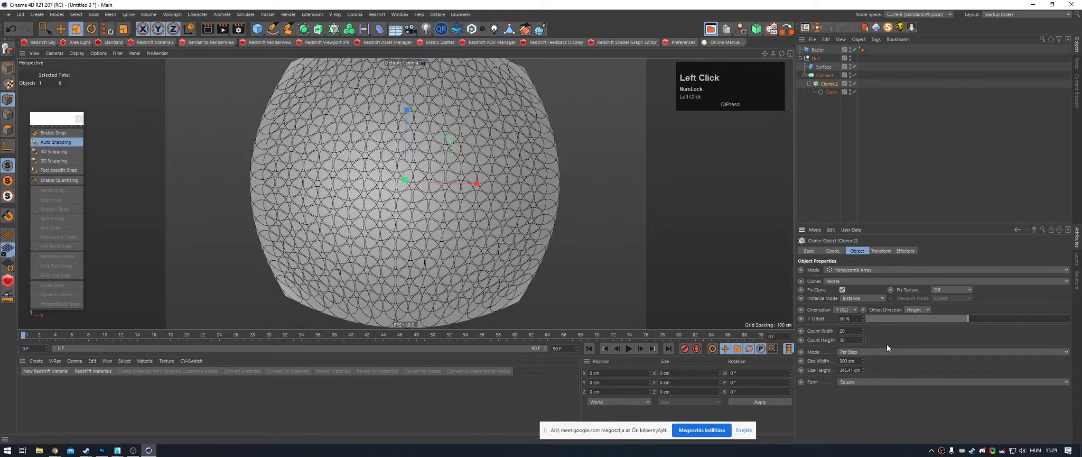
Step: Examine the denser circle pattern across the dome from above, from the sides and along its edges
right_click_drag(423, 204, 497, 194, "alt")
left_click_drag(497, 193, 373, 144, "alt")
right_click_drag(374, 144, 318, 151, "alt")
mouse_move(397, 152)
left_mouse_down("alt")
mouse_move(515, 191)
mouse_move(494, 195)
left_mouse_up("alt")
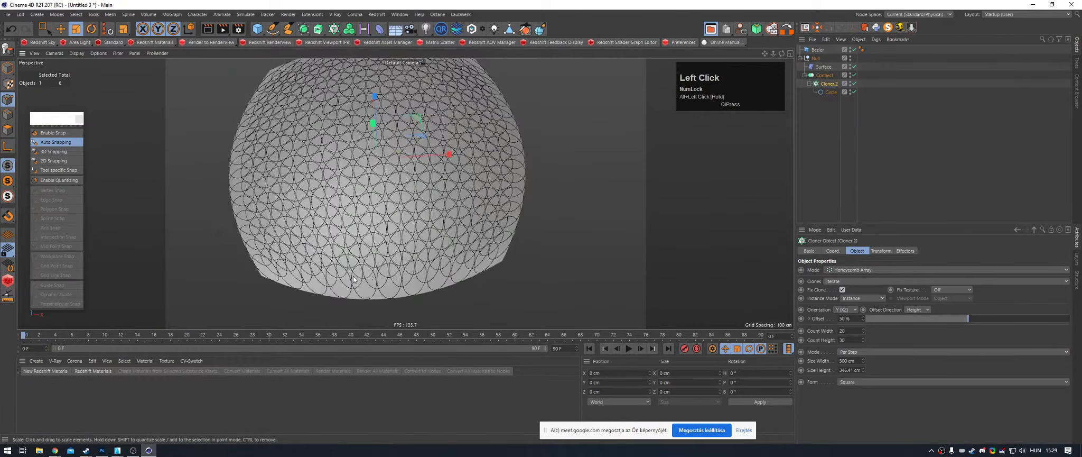
mouse_move(495, 244)
left_mouse_down("alt")
mouse_move(468, 120)
mouse_move(498, 159)
left_mouse_up("alt")
right_click_drag(498, 159, 458, 210, "alt")
mouse_move(467, 210)
left_mouse_down("alt")
mouse_move(518, 219)
mouse_move(502, 198)
mouse_move(459, 214)
left_mouse_up("alt")
right_click_drag(458, 214, 534, 214, "alt")
mouse_move(528, 211)
left_mouse_down("alt")
mouse_move(334, 164)
mouse_move(382, 191)
left_mouse_up("alt")
middle_click_drag(382, 191, 369, 154, "alt")
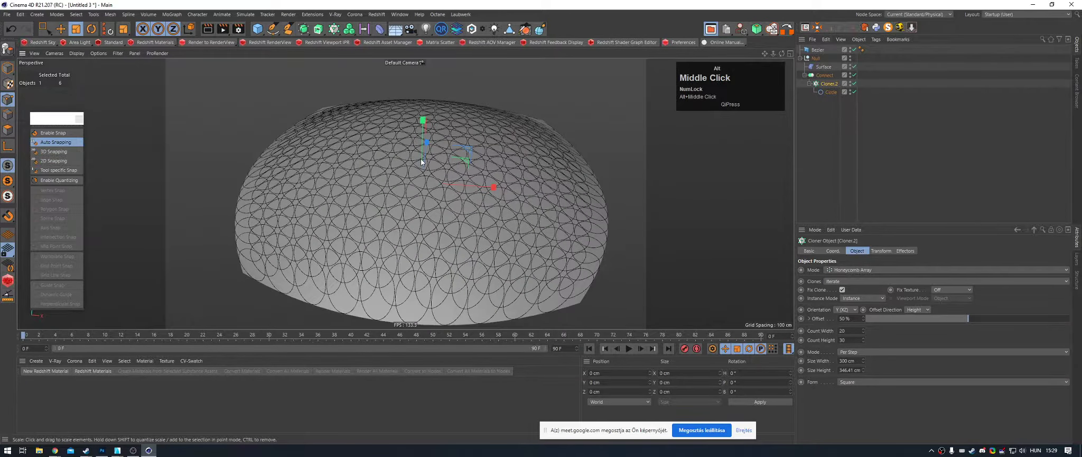
left_click_drag(421, 157, 513, 196, "alt")
middle_click_drag(513, 196, 464, 189, "alt")
mouse_move(464, 189)
left_mouse_down("alt")
mouse_move(488, 155)
mouse_move(528, 172)
left_mouse_up("alt")
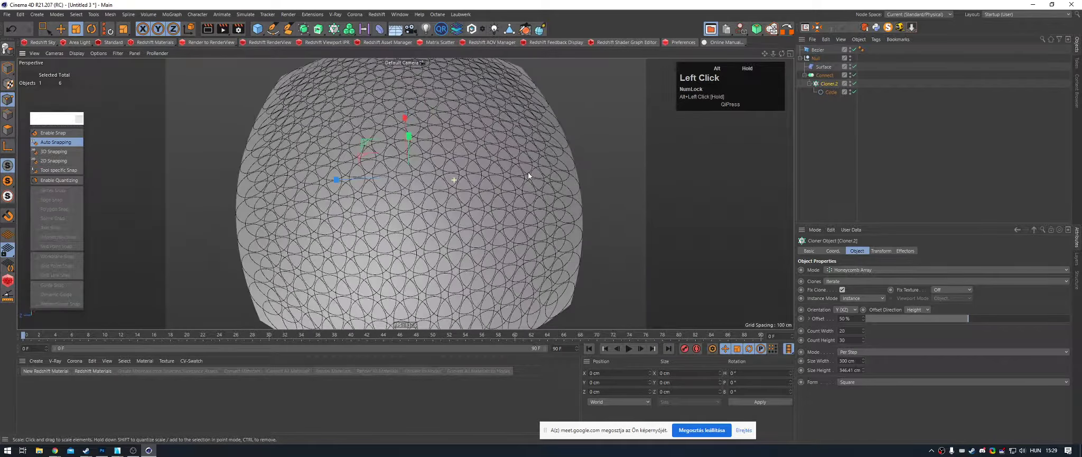
right_click_drag(527, 172, 474, 188, "alt")
mouse_move(473, 187)
left_mouse_down("alt")
mouse_move(543, 133)
mouse_move(559, 150)
left_mouse_up("alt")
right_click_drag(559, 151, 460, 156, "alt")
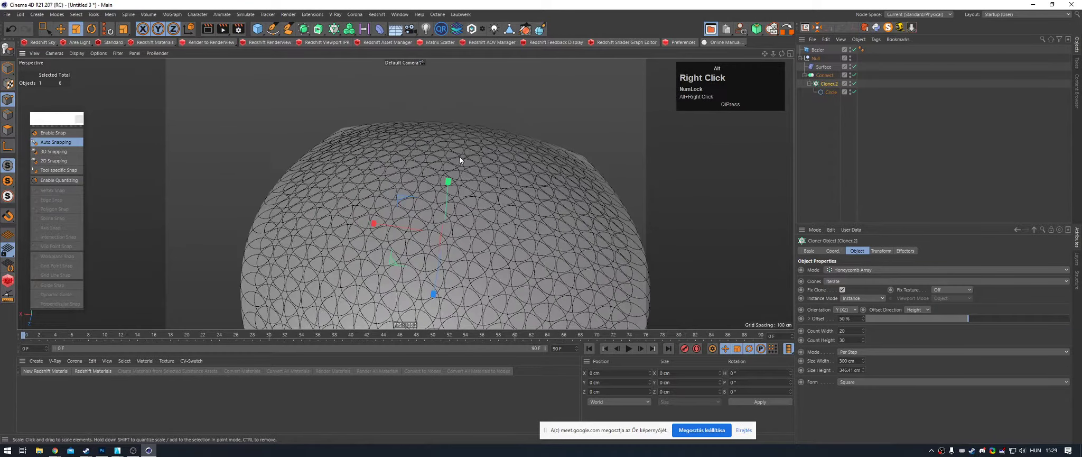
left_click_drag(460, 157, 468, 211, "alt")
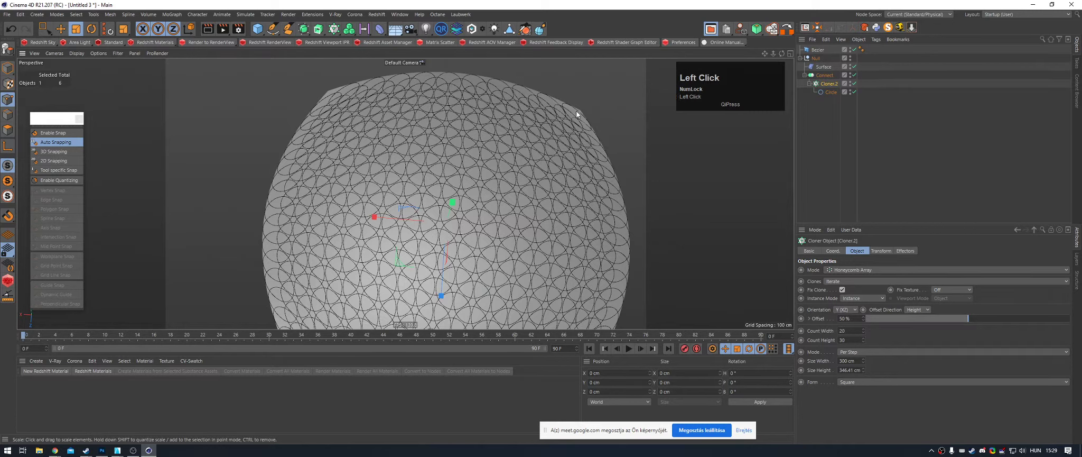
Step: Duplicate the Bezier, make the copy an editable polygon object, and hide the original Bezier while keeping it enabled for the deformer
left_click(818, 51)
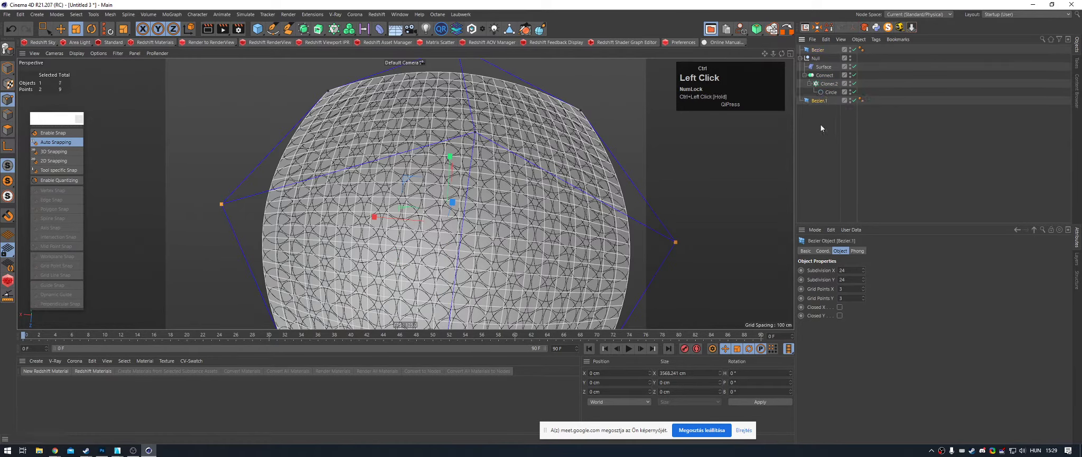
key("c")
left_click(851, 50, "alt")
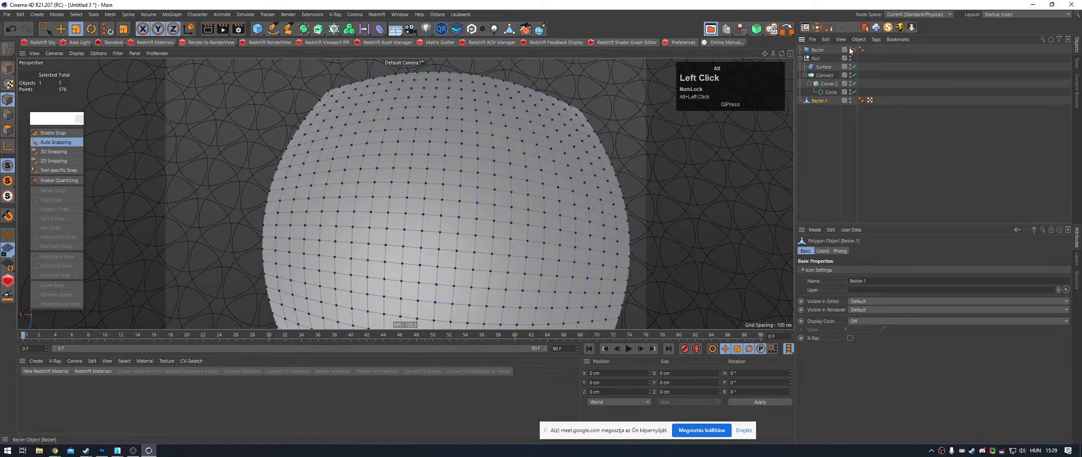
left_click_drag(473, 159, 420, 120, "alt")
left_click(905, 149)
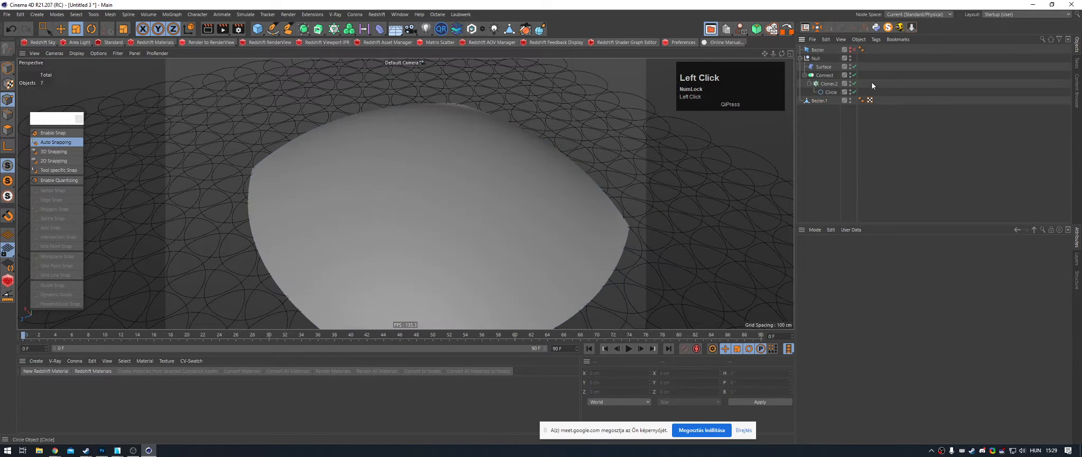
left_click(854, 50)
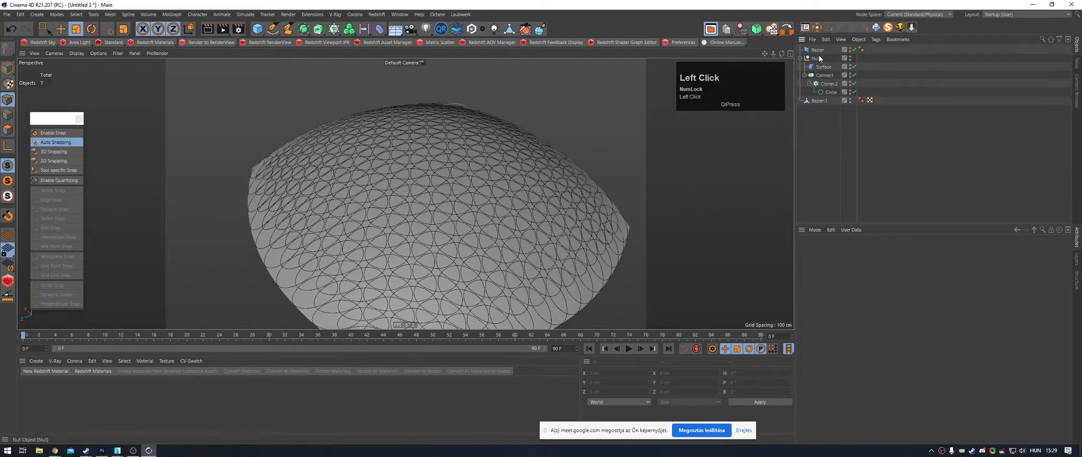
Step: Examine how the polygon copy's grid of points lines up with the mapped circle pattern on the dome
left_click(825, 67)
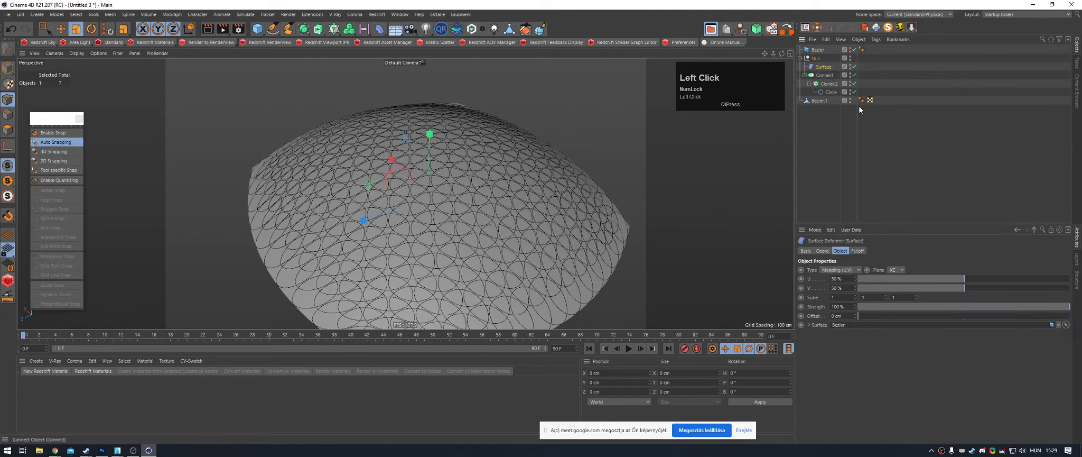
left_click_drag(417, 196, 419, 209, "alt")
mouse_move(420, 209)
right_mouse_down("alt")
mouse_move(501, 227)
mouse_move(463, 161)
right_mouse_up("alt")
left_click(821, 101)
mouse_move(464, 162)
left_mouse_down("alt")
mouse_move(403, 171)
mouse_move(421, 213)
left_mouse_up("alt")
right_click_drag(421, 213, 355, 217, "alt")
right_click_drag(444, 206, 481, 205, "alt")
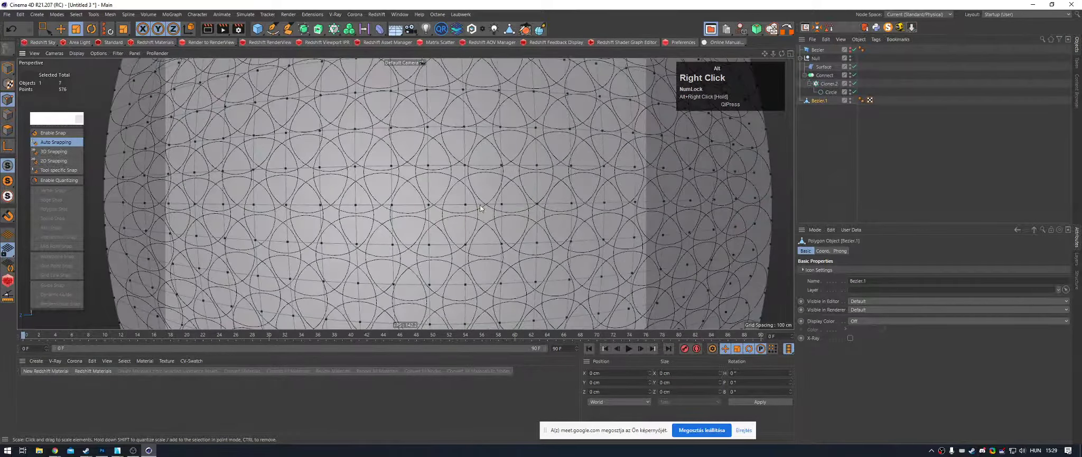
left_click_drag(480, 205, 411, 221, "alt")
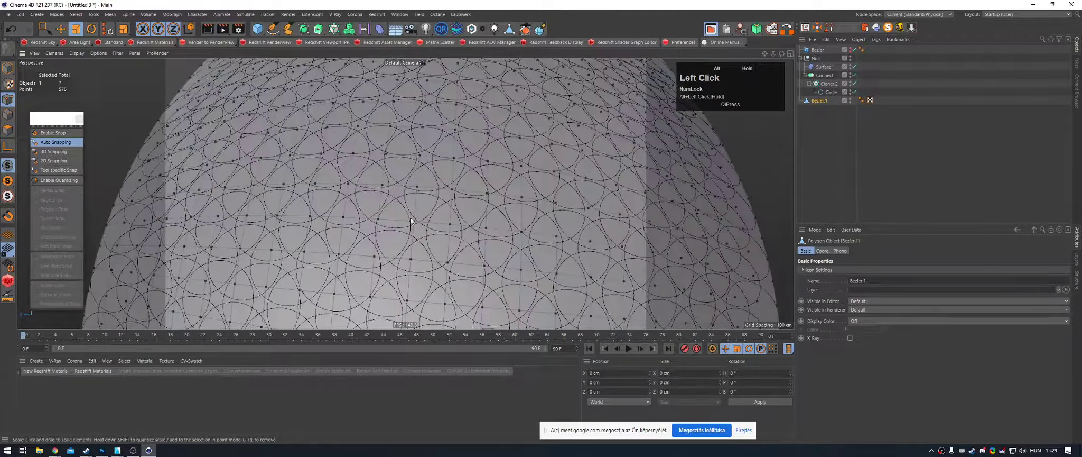
scroll(429, 207, "down", 2)
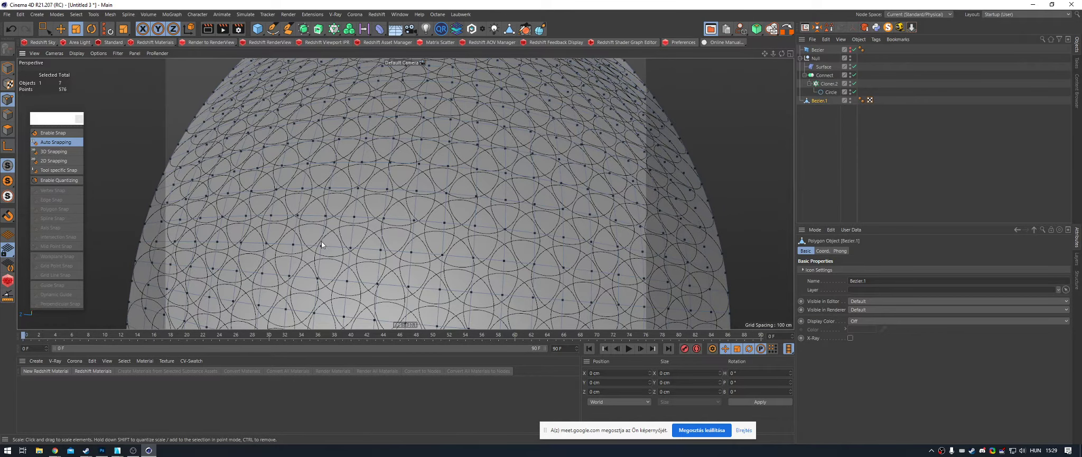
scroll(423, 218, "up", 2)
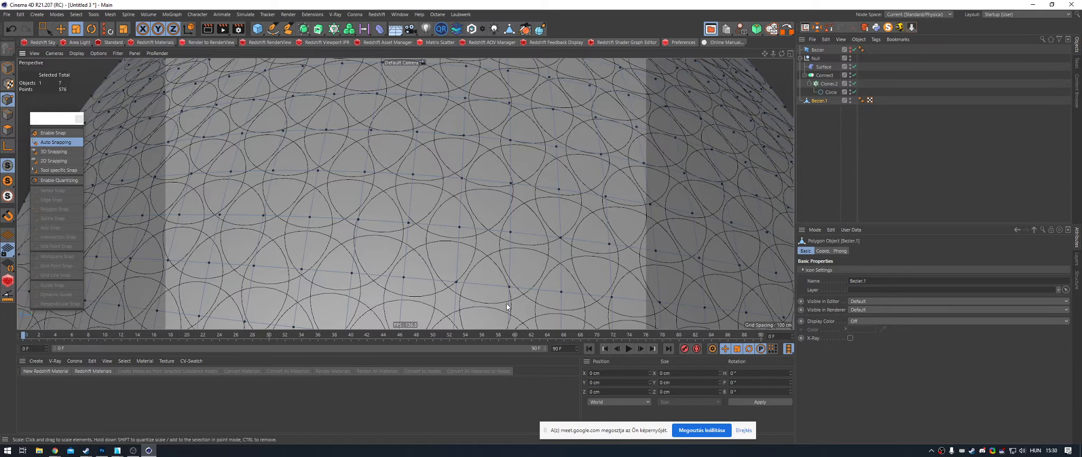
scroll(463, 202, "down", 3)
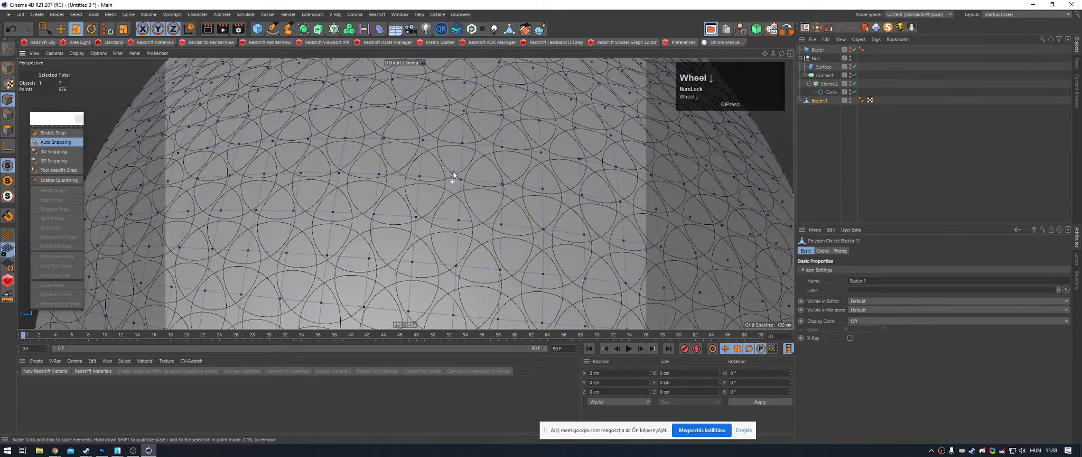
left_click_drag(395, 172, 386, 188, "alt")
right_click_drag(392, 187, 124, 126, "alt")
Step: Inset all polygons of the Bezier copy individually with Extrude Inner, using an offset of about 51.8 cm without preserving groups
left_click(8, 129)
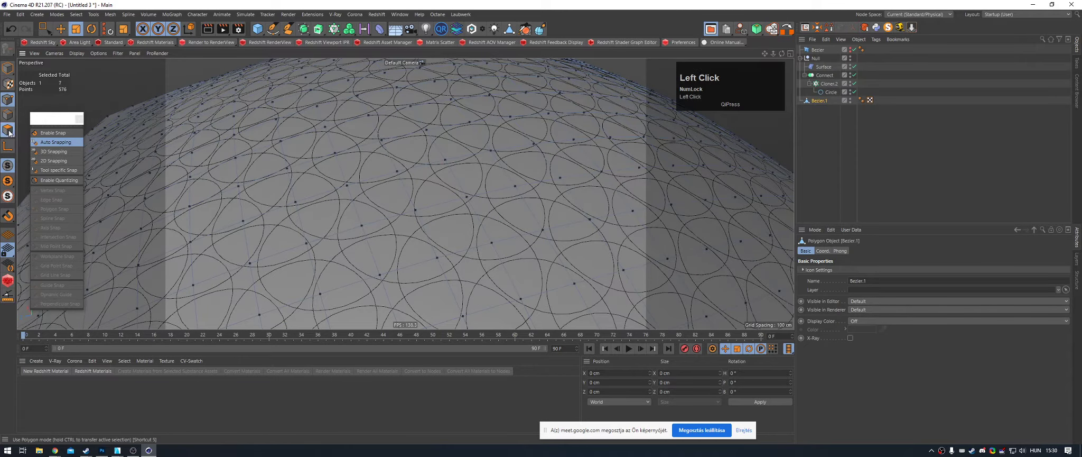
key("ctrl+a")
scroll(422, 183, "down", 2)
right_click_drag(422, 183, 482, 186, "alt")
key("i")
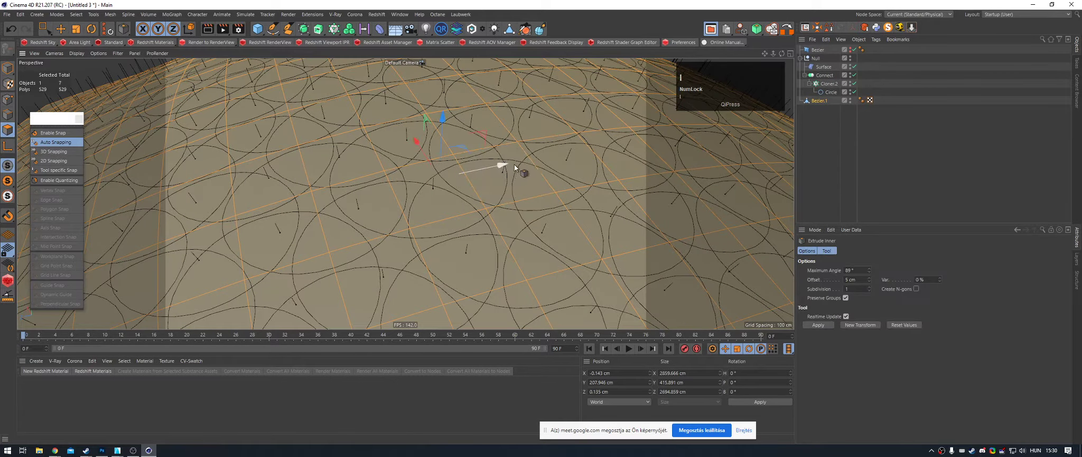
left_click_drag(514, 165, 624, 187)
key("ctrl+z")
left_click(848, 299)
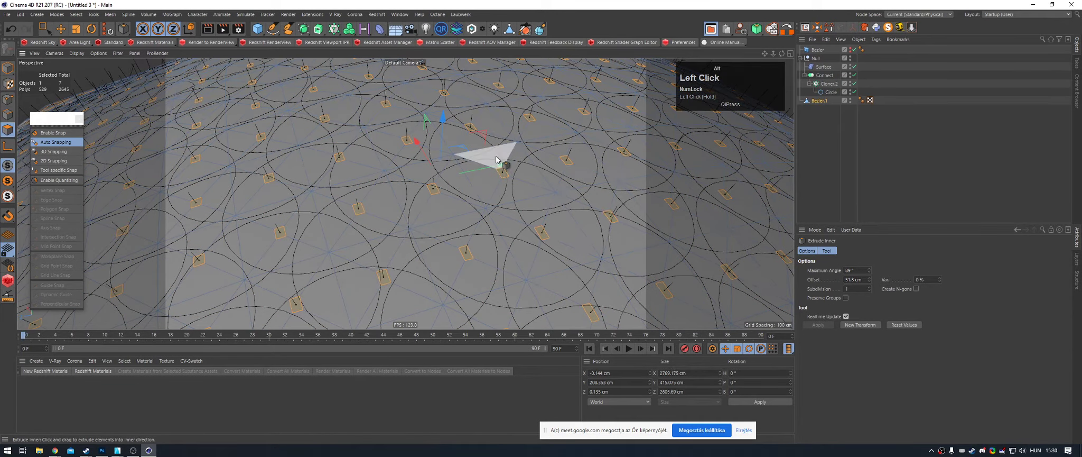
Step: Shrink the inset polygons to their centre points with Normal Scale at 0%
left_click_drag(483, 157, 531, 201, "alt")
right_click(531, 201)
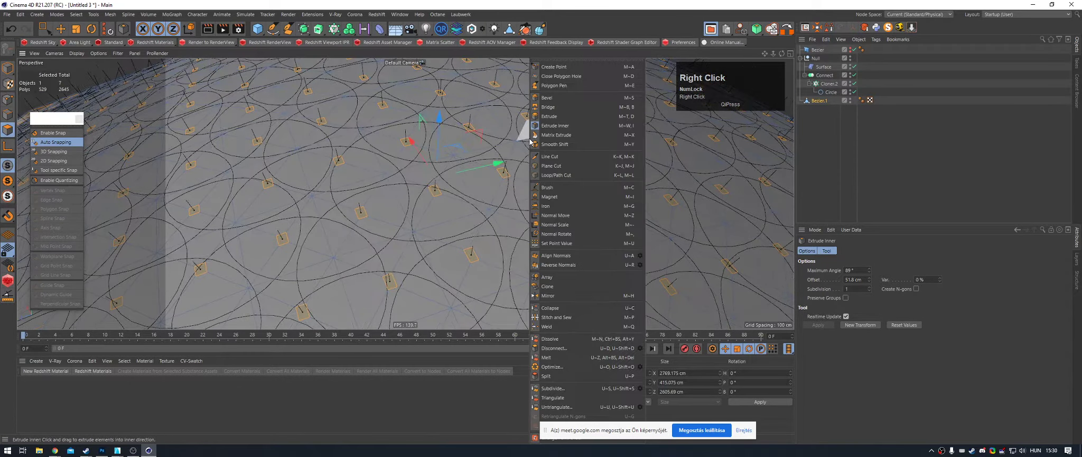
left_click(587, 224)
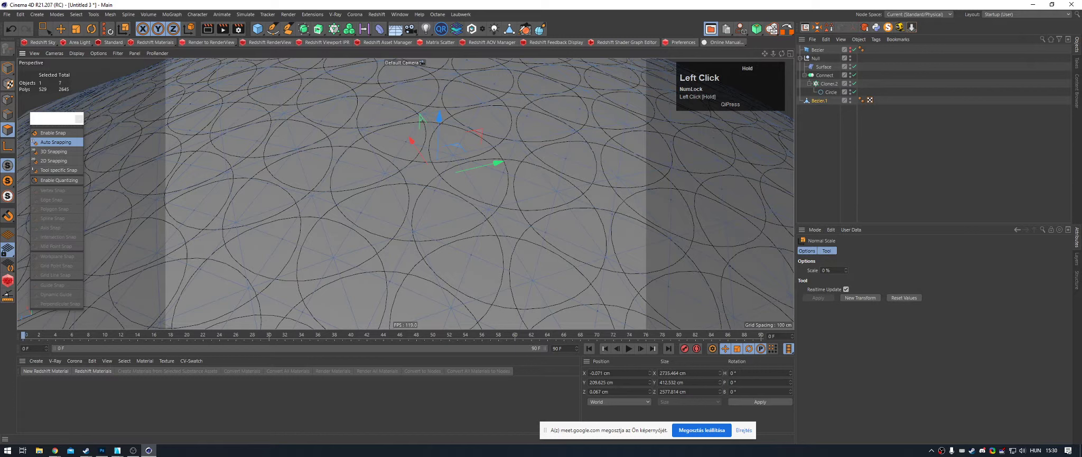
Step: Convert the polygon selection to edges, grow it, and invert it to select the original grid edges
left_click(8, 113)
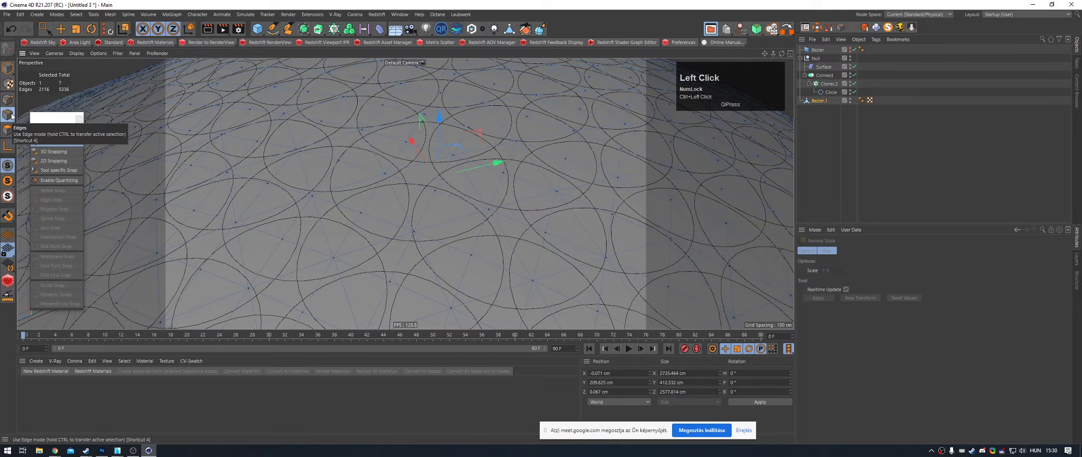
key("u")
key("y")
key("u")
key("i")
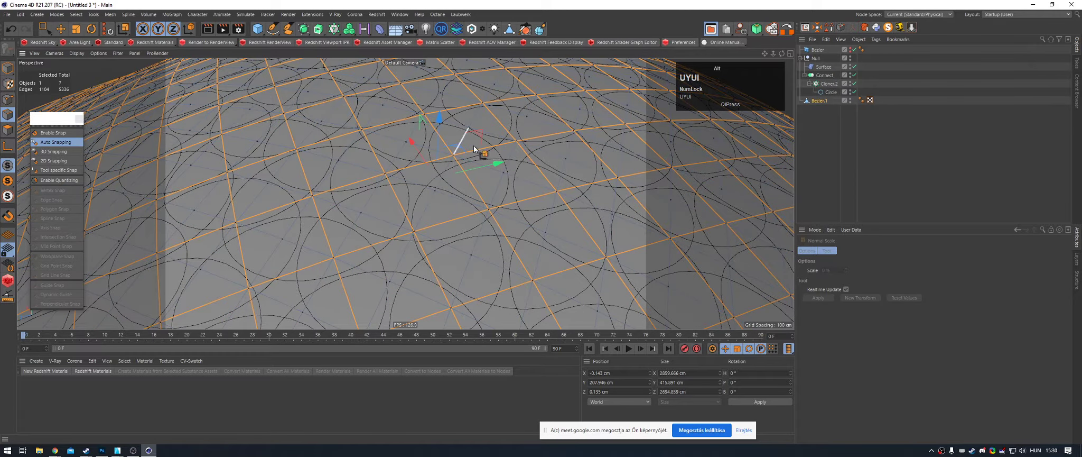
Step: Melt the selected grid edges to leave a diagonal diamond mesh, select all edges and optimize the mesh
right_click_drag(474, 149, 452, 153, "alt")
key("u")
key("z")
left_click_drag(452, 153, 471, 167, "alt")
key("ctrl+a")
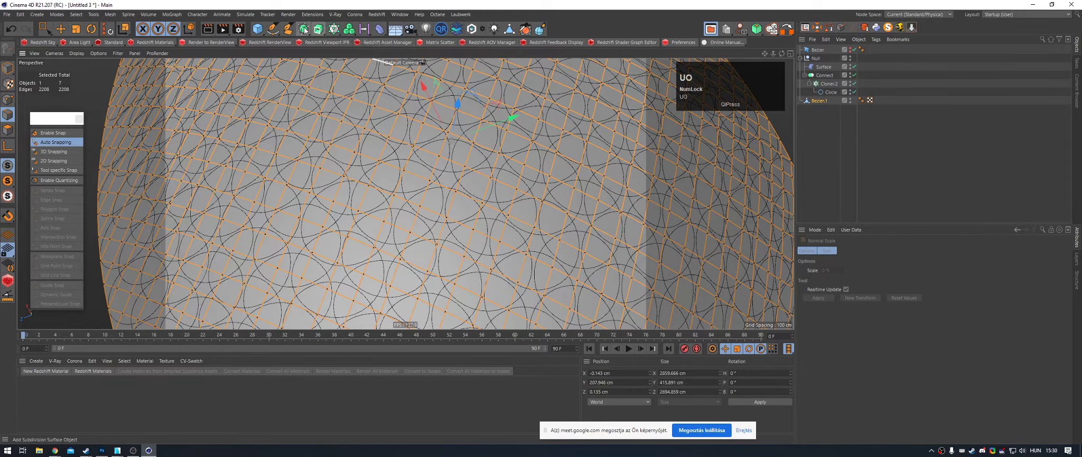
Step: Add an Atom Array as the parent of the Bezier copy to turn its edges into a diagonal lattice
left_click_drag(304, 29, 622, 78)
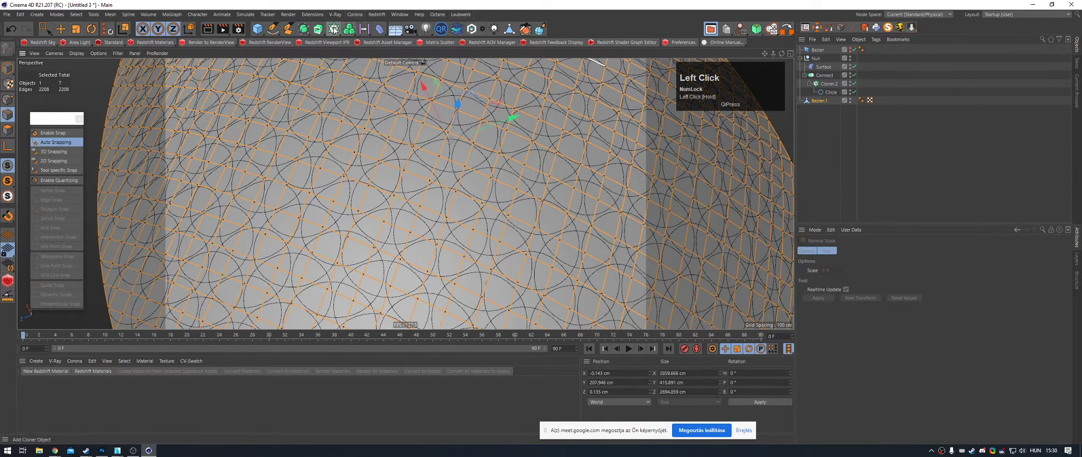
left_click_drag(334, 30, 323, 115)
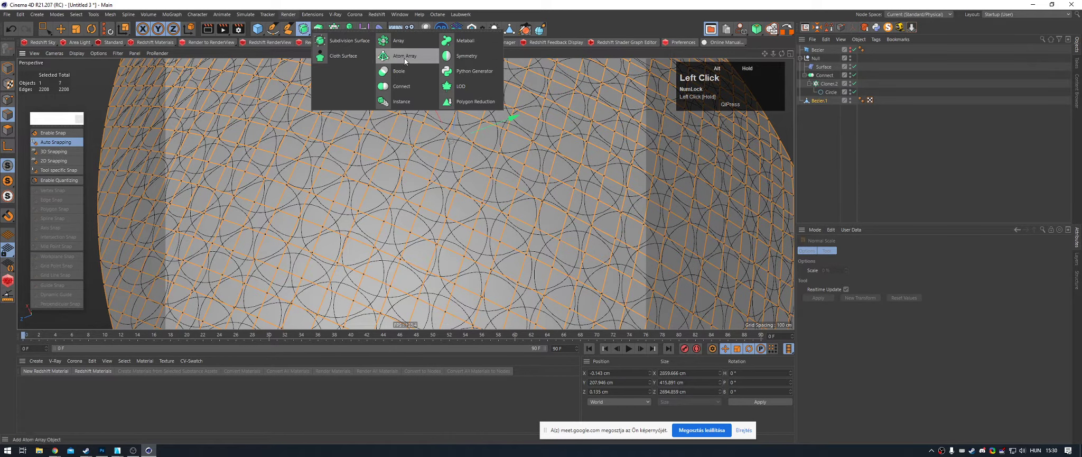
left_click_drag(405, 60, 405, 61)
right_click_drag(377, 174, 463, 176, "alt")
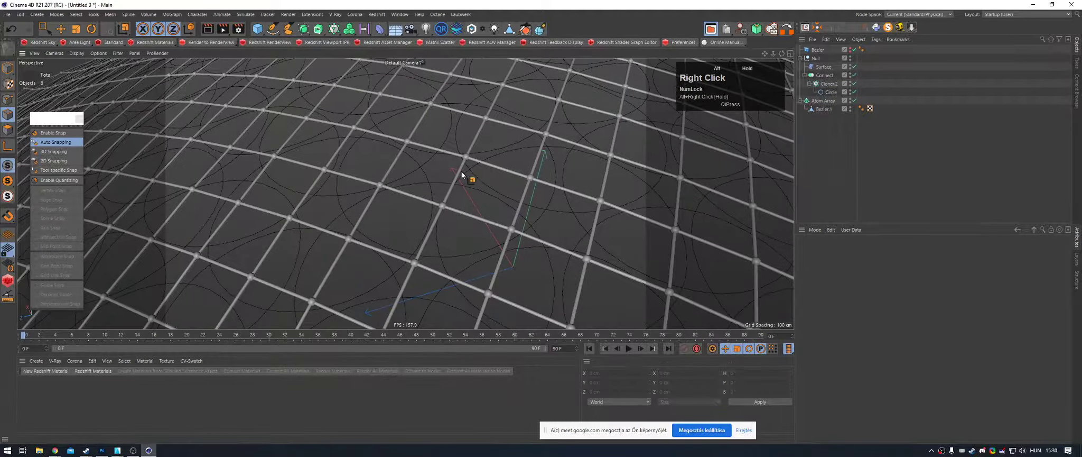
left_click_drag(462, 175, 421, 207, "alt")
right_click_drag(421, 207, 411, 194, "alt")
left_click_drag(411, 194, 398, 204, "alt")
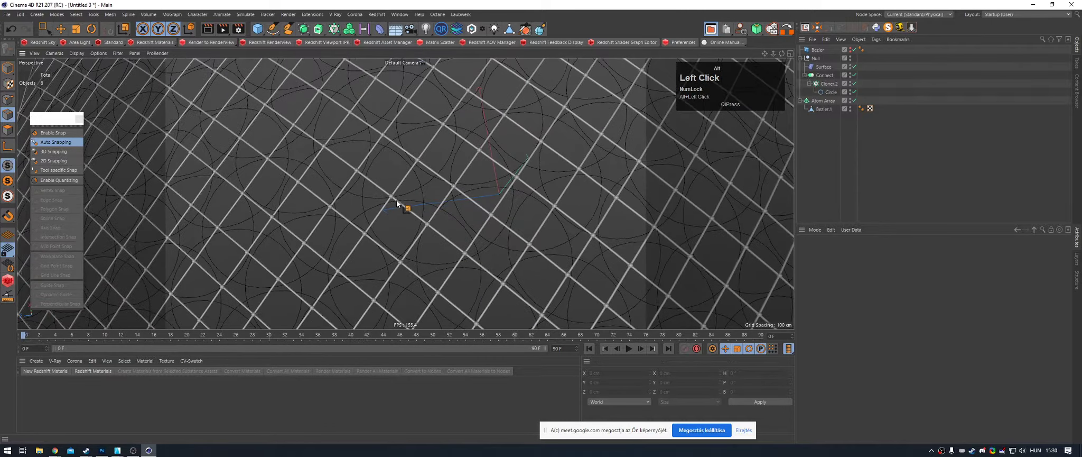
right_click_drag(397, 200, 341, 194, "alt")
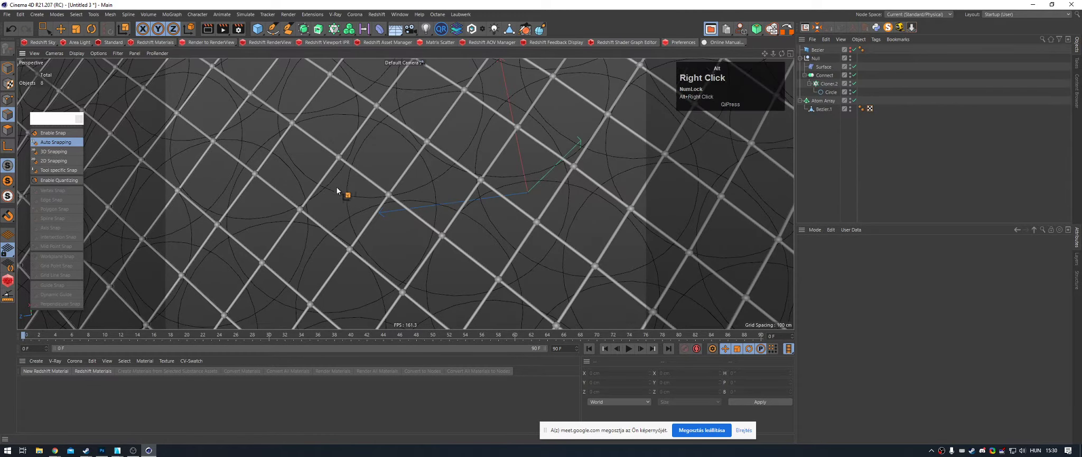
Step: Switch to the Move tool and hide the Atom Array lattice in the viewport to isolate the circle pattern
key("e")
right_click_drag(414, 191, 335, 202, "alt")
left_click_drag(386, 199, 529, 111, "alt")
middle_click_drag(501, 160, 573, 125, "alt")
left_click(929, 141)
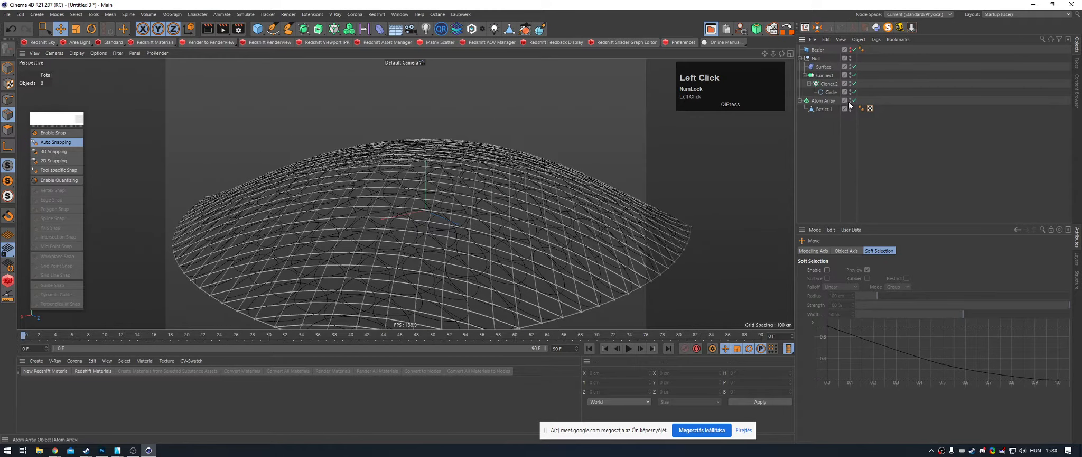
left_click_drag(476, 179, 480, 135, "alt")
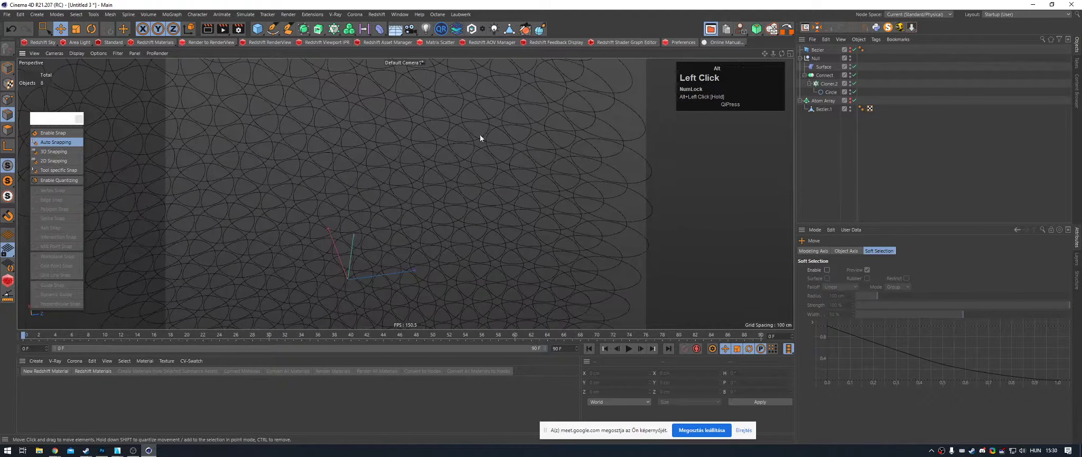
Step: Add a Sweep generator as the parent of the Null that holds the circle pattern
left_click_drag(387, 147, 380, 221, "alt")
middle_click_drag(380, 221, 418, 173, "alt")
left_click_drag(417, 175, 281, 129, "alt")
left_click(431, 182)
right_click_drag(281, 129, 491, 173, "alt")
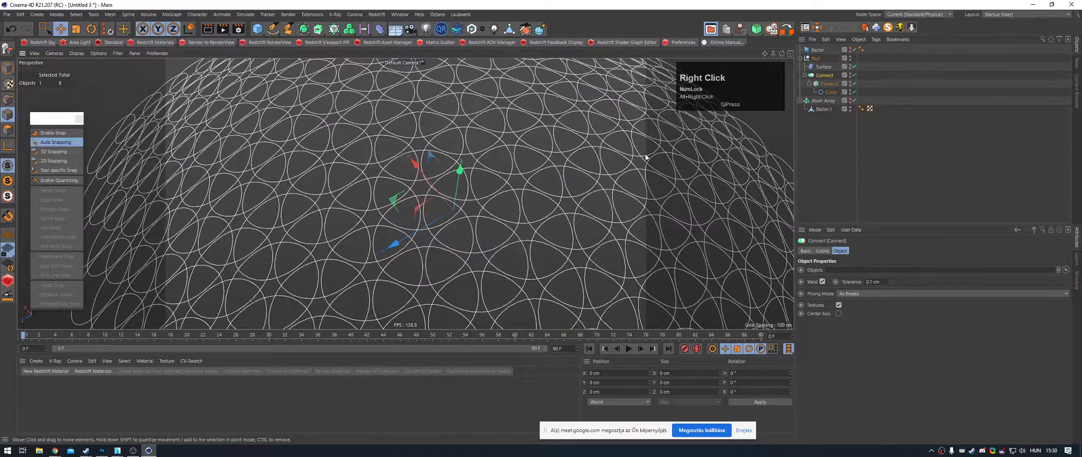
right_click_drag(374, 163, 416, 166, "alt")
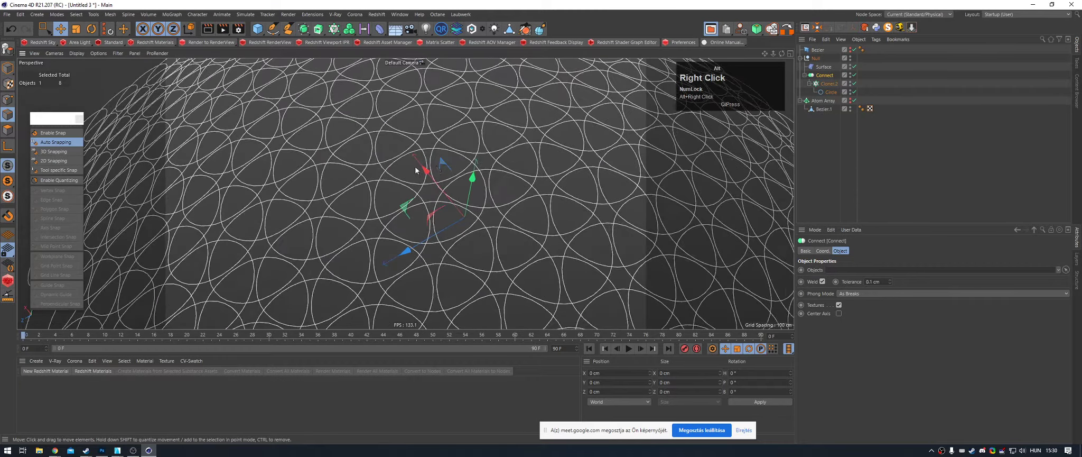
left_click_drag(416, 166, 489, 141, "alt")
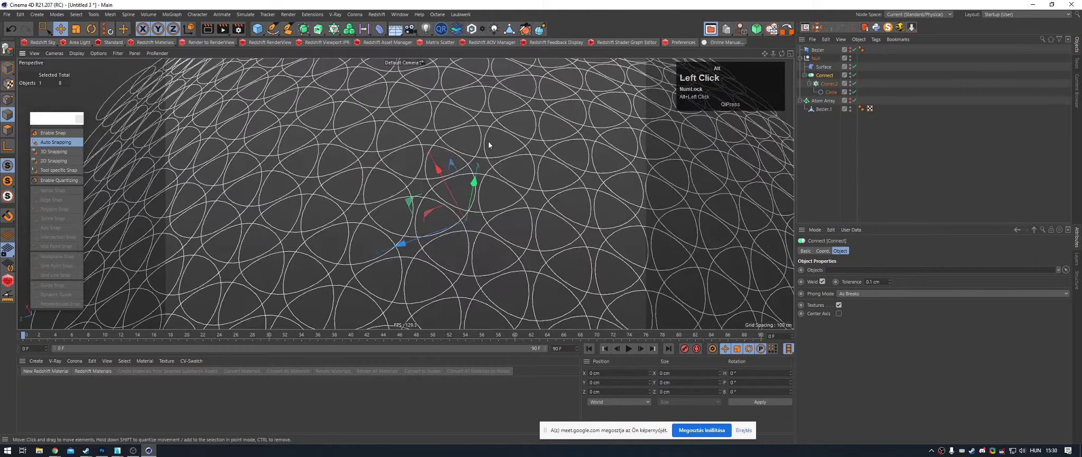
left_click(815, 58)
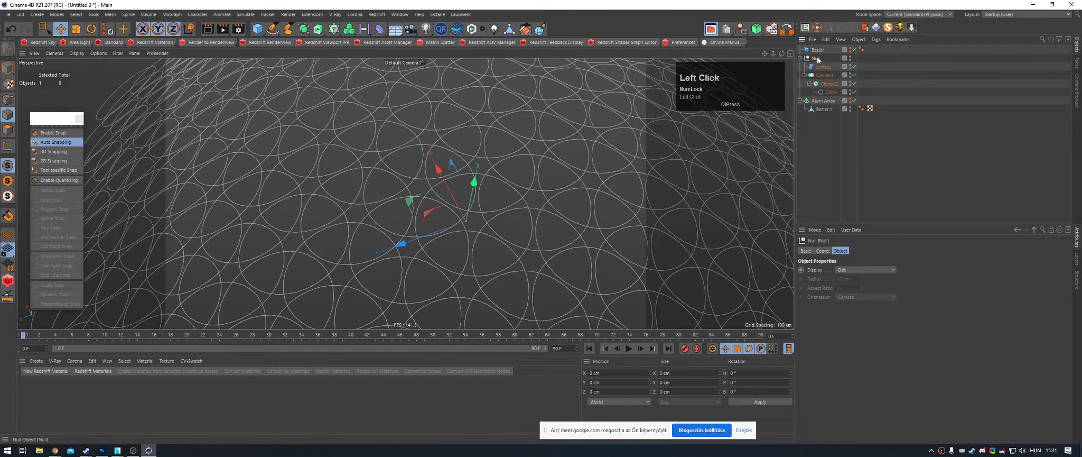
left_click(818, 62)
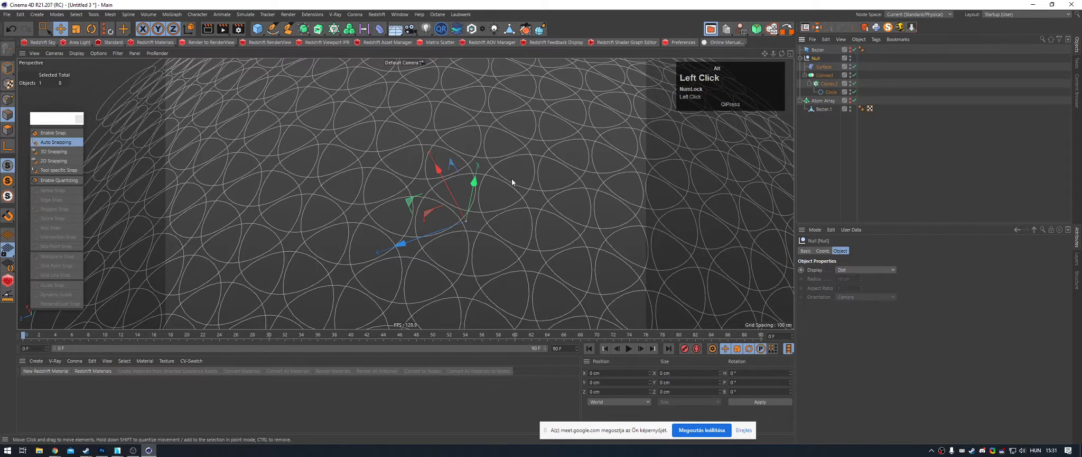
left_click_drag(318, 28, 361, 85, "alt")
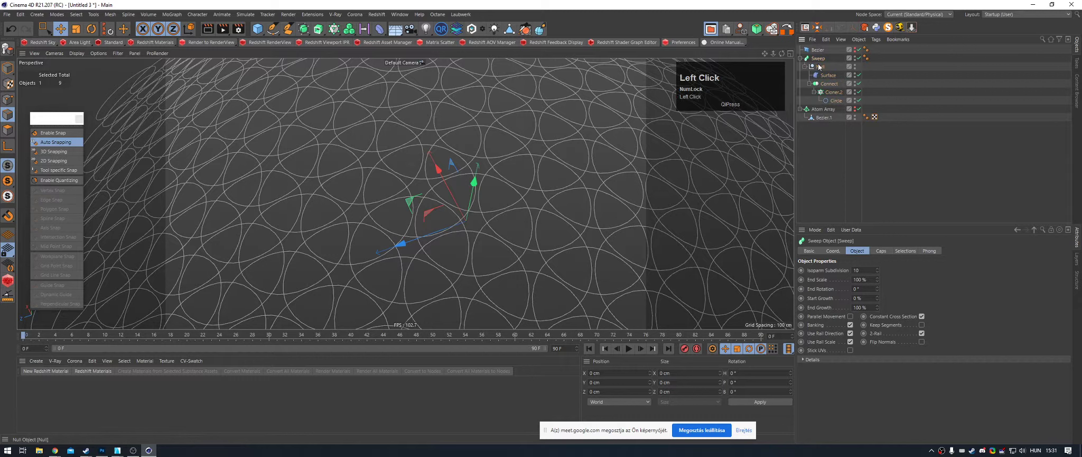
Step: Insert a Connect object inside the Sweep as the parent of the Null and collapse the Null's hierarchy
left_click_drag(318, 28, 360, 79)
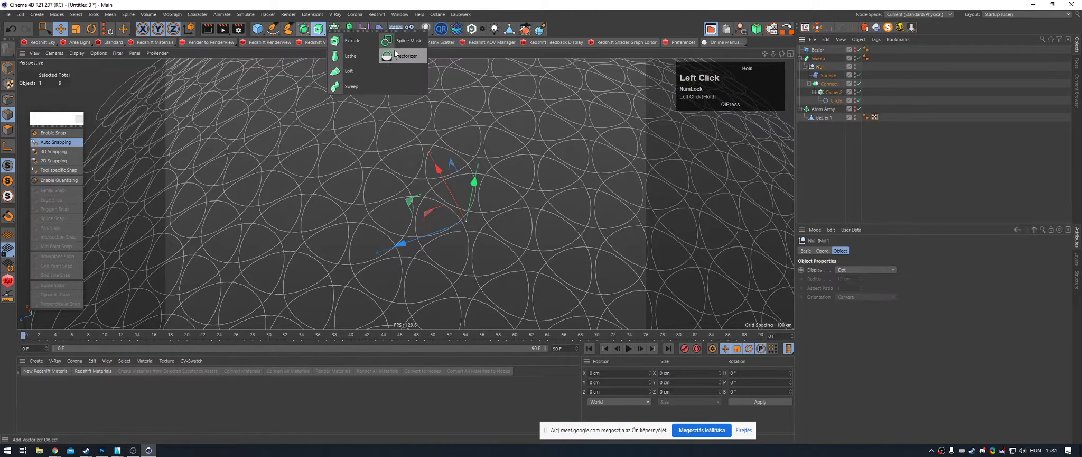
left_click_drag(395, 50, 317, 60)
left_click_drag(334, 29, 294, 79)
left_click_drag(303, 29, 304, 41)
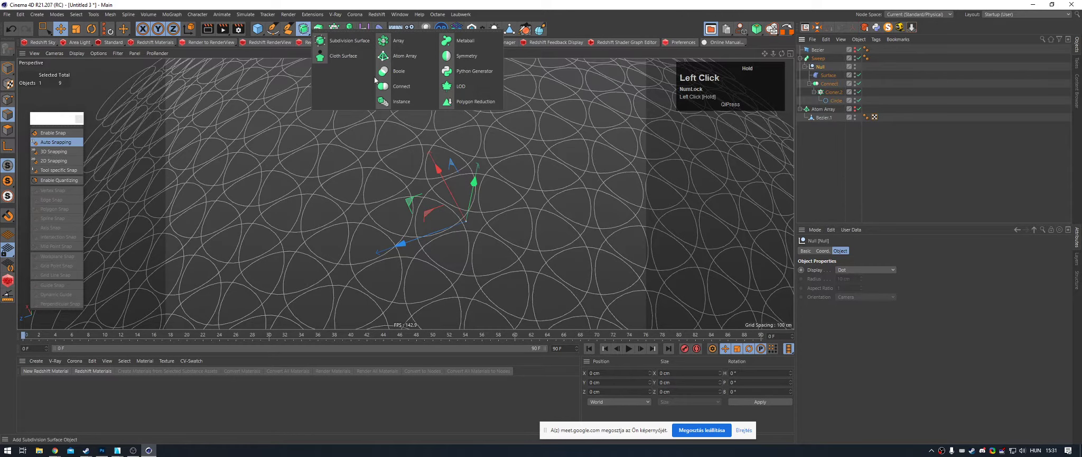
left_click_drag(416, 86, 416, 86, "alt")
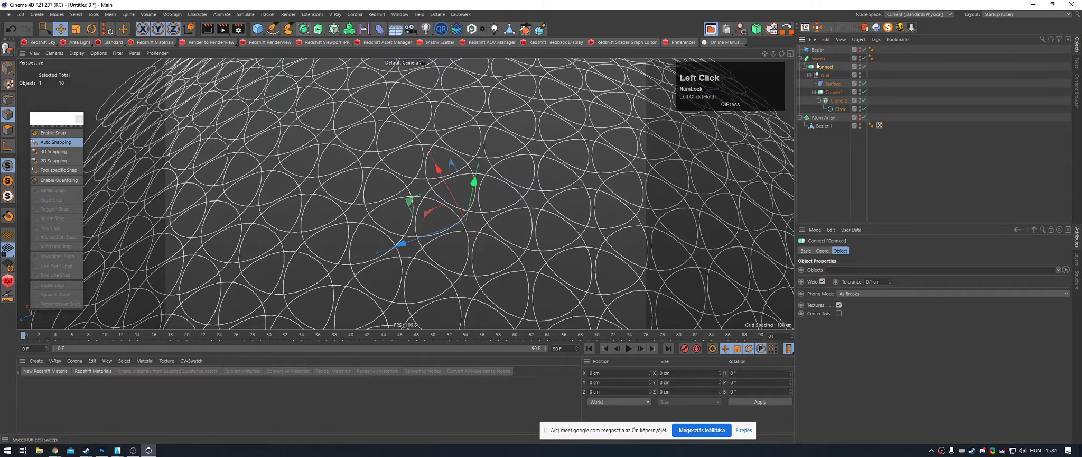
left_click(823, 75)
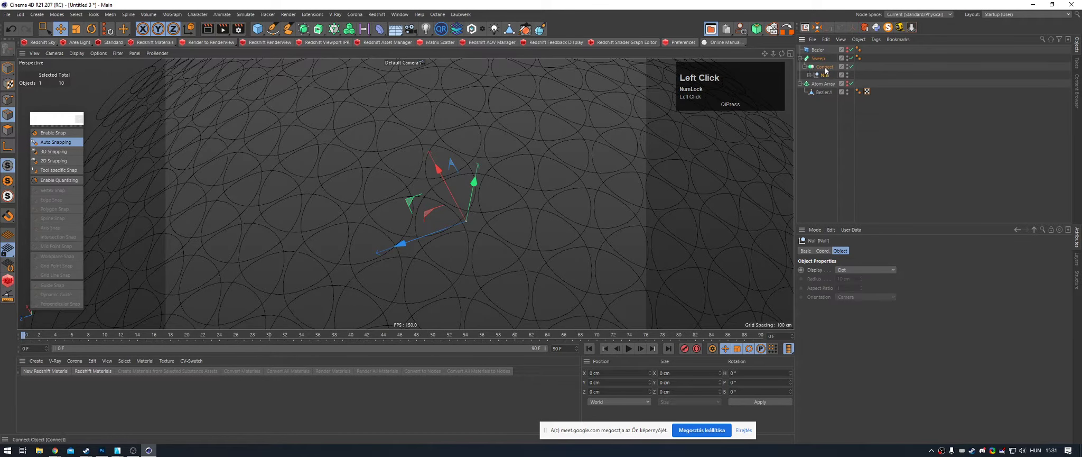
left_click(826, 68)
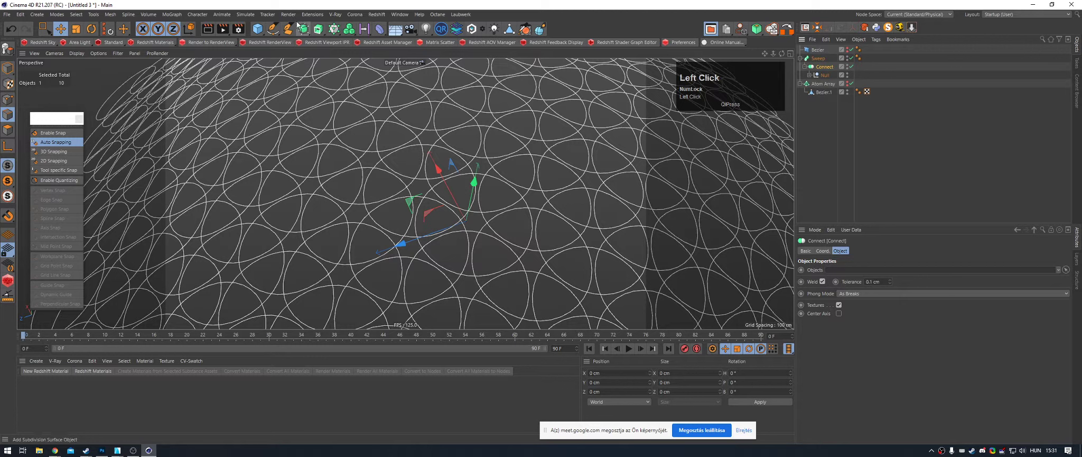
left_click_drag(273, 28, 358, 90)
left_click_drag(825, 78, 819, 59)
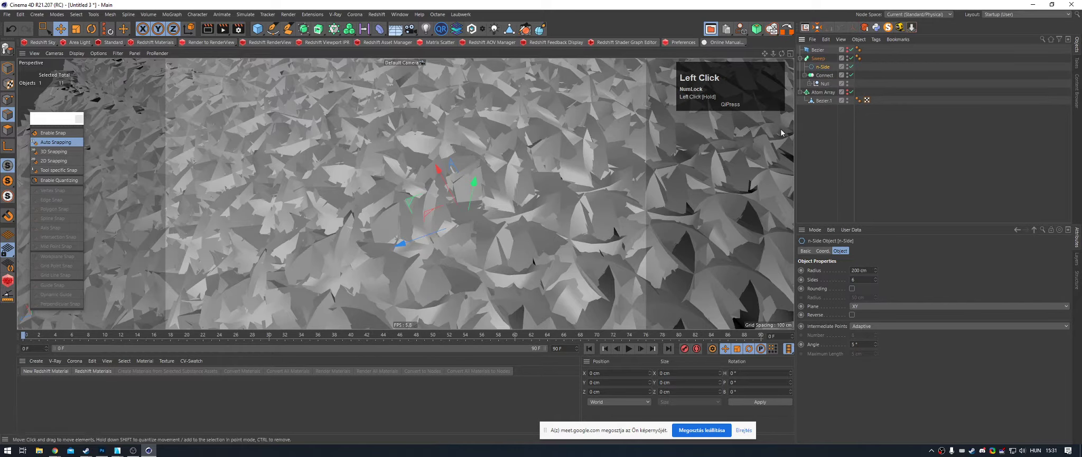
key("t")
left_click_drag(546, 168, 142, 183, "shift")
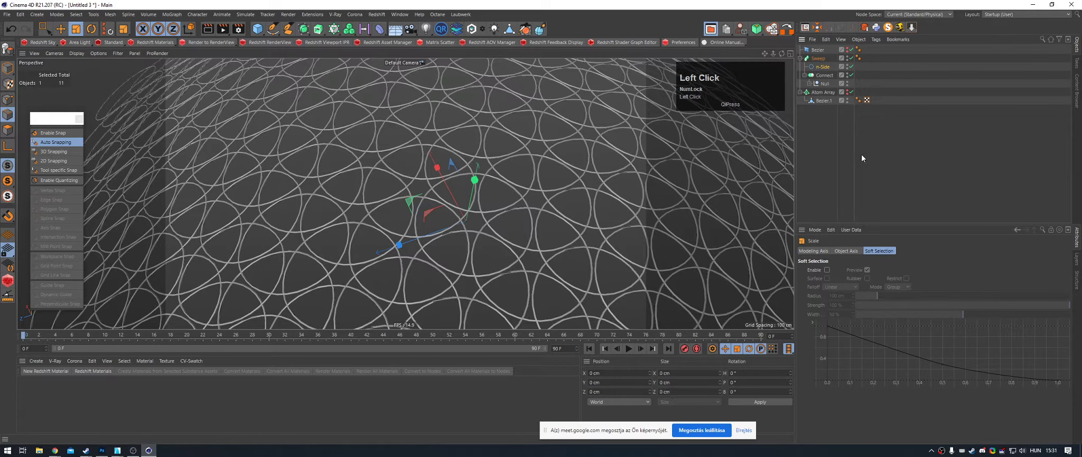
Step: Examine the swept circle-pattern tubes across the dome from several angles, both close up and as a whole
right_click_drag(149, 185, 341, 196, "alt")
left_click_drag(341, 196, 504, 179, "alt")
right_click_drag(503, 179, 457, 189, "alt")
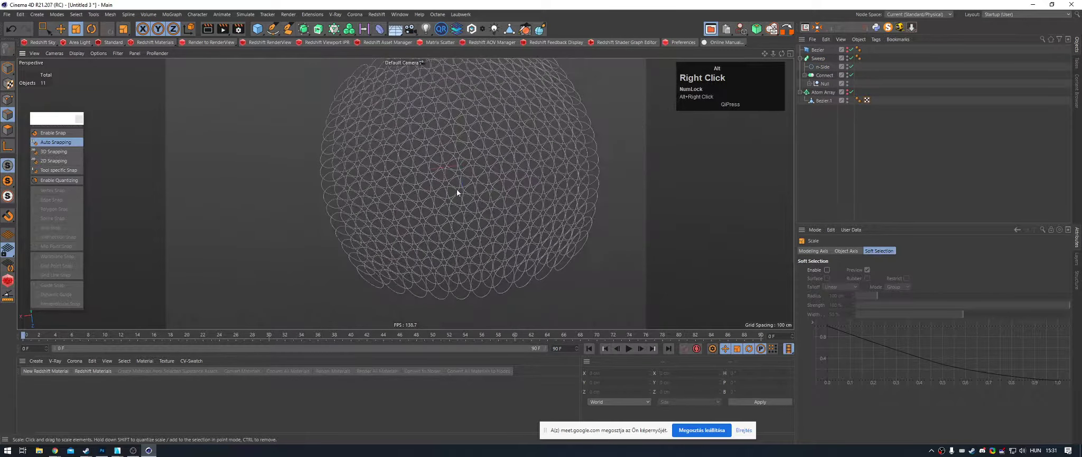
left_click_drag(464, 203, 589, 181, "alt")
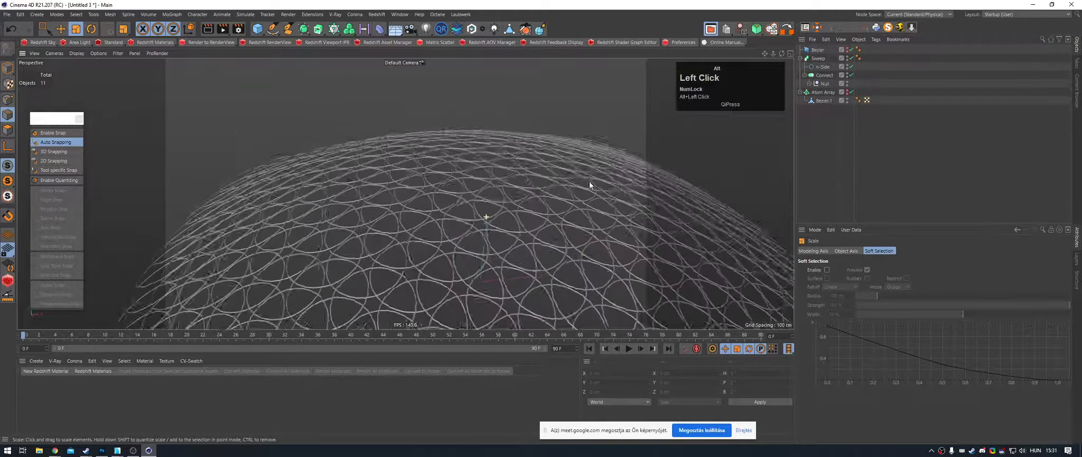
right_click_drag(589, 181, 505, 208, "alt")
left_click_drag(505, 208, 566, 201, "alt")
right_click_drag(565, 201, 449, 228, "alt")
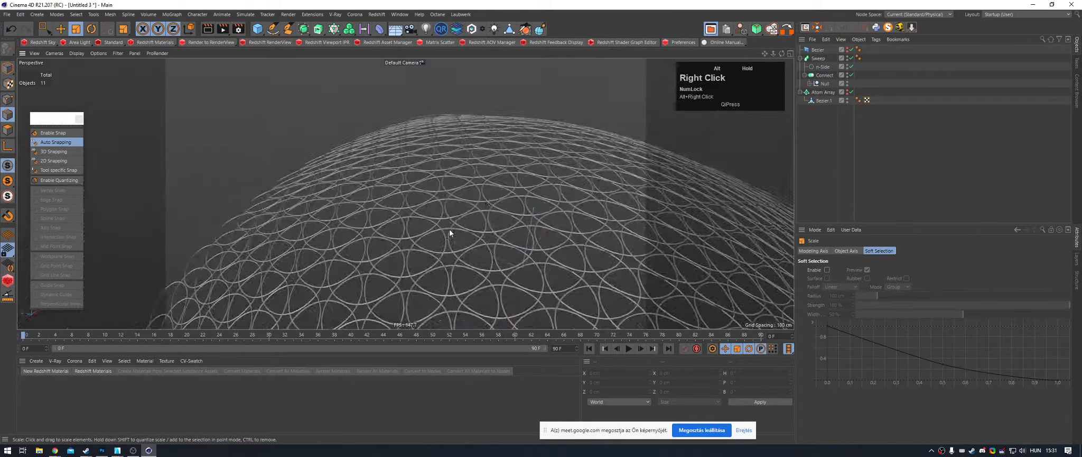
left_click_drag(450, 229, 555, 213, "alt")
right_click_drag(556, 213, 437, 182, "alt")
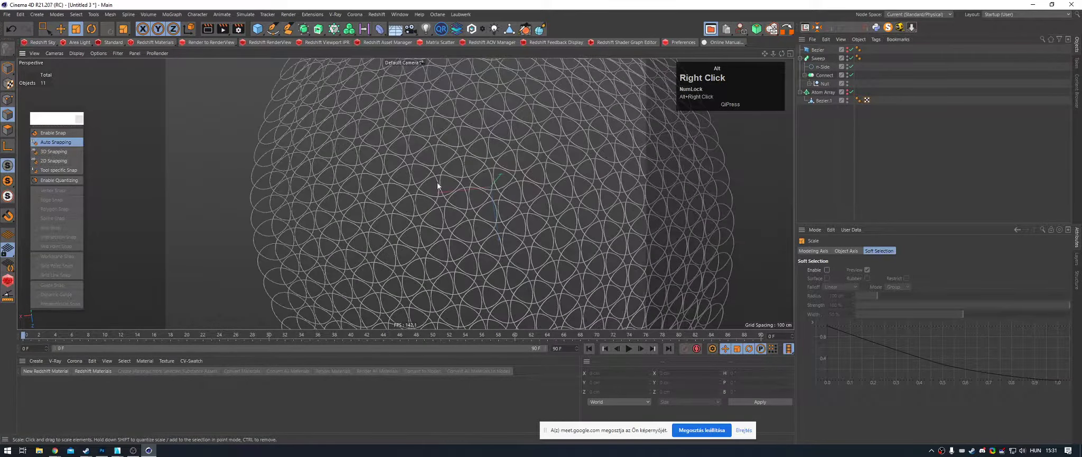
middle_click_drag(437, 182, 391, 200, "alt")
left_click_drag(392, 200, 447, 183, "alt")
right_click_drag(447, 184, 495, 189, "alt")
left_click_drag(495, 189, 272, 82, "alt")
right_click_drag(273, 82, 314, 176, "alt")
left_click_drag(314, 177, 457, 269, "alt")
Step: Switch to the Top view, frame the whole circle-pattern dome, and set the view to shaded display
middle_click(457, 269, "alt")
middle_click(539, 144, "alt")
right_click_drag(294, 189, 337, 193, "alt")
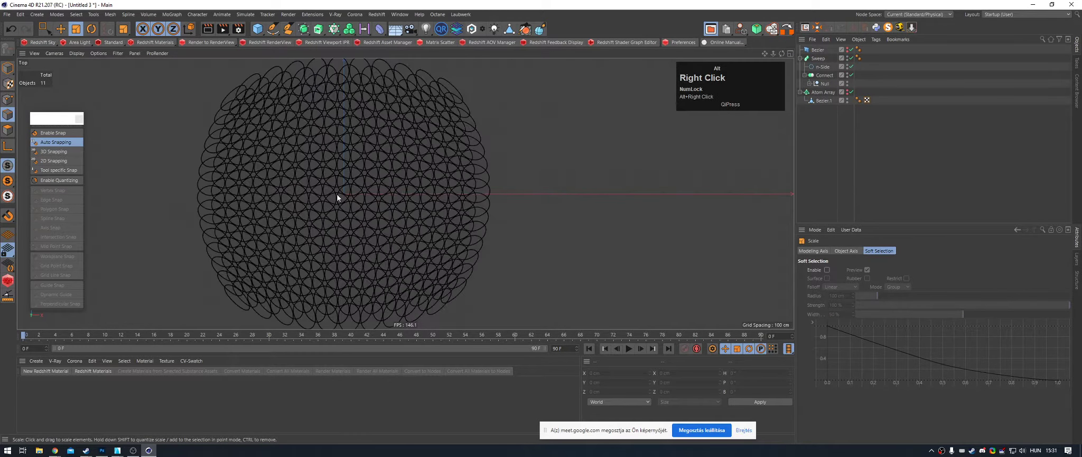
mouse_move(337, 193)
middle_mouse_down("alt")
mouse_move(405, 187)
mouse_move(394, 180)
middle_mouse_up("alt")
left_click(77, 54)
left_click(83, 64)
right_click_drag(394, 179, 393, 183, "alt")
middle_click_drag(392, 183, 398, 166, "alt")
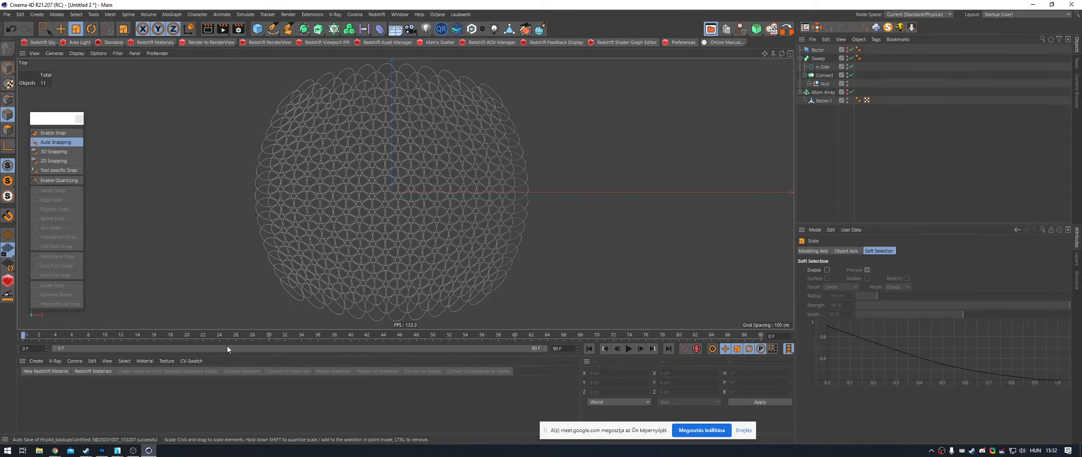
left_click(63, 406)
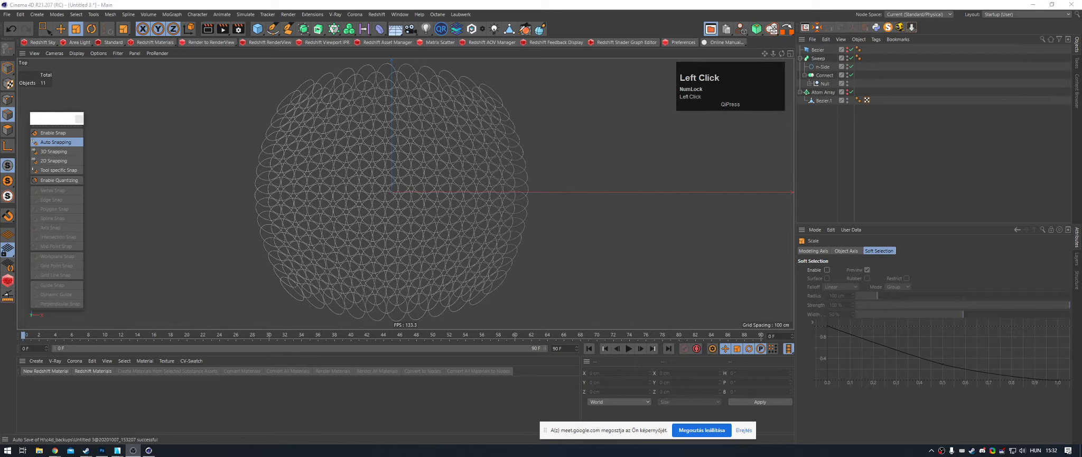